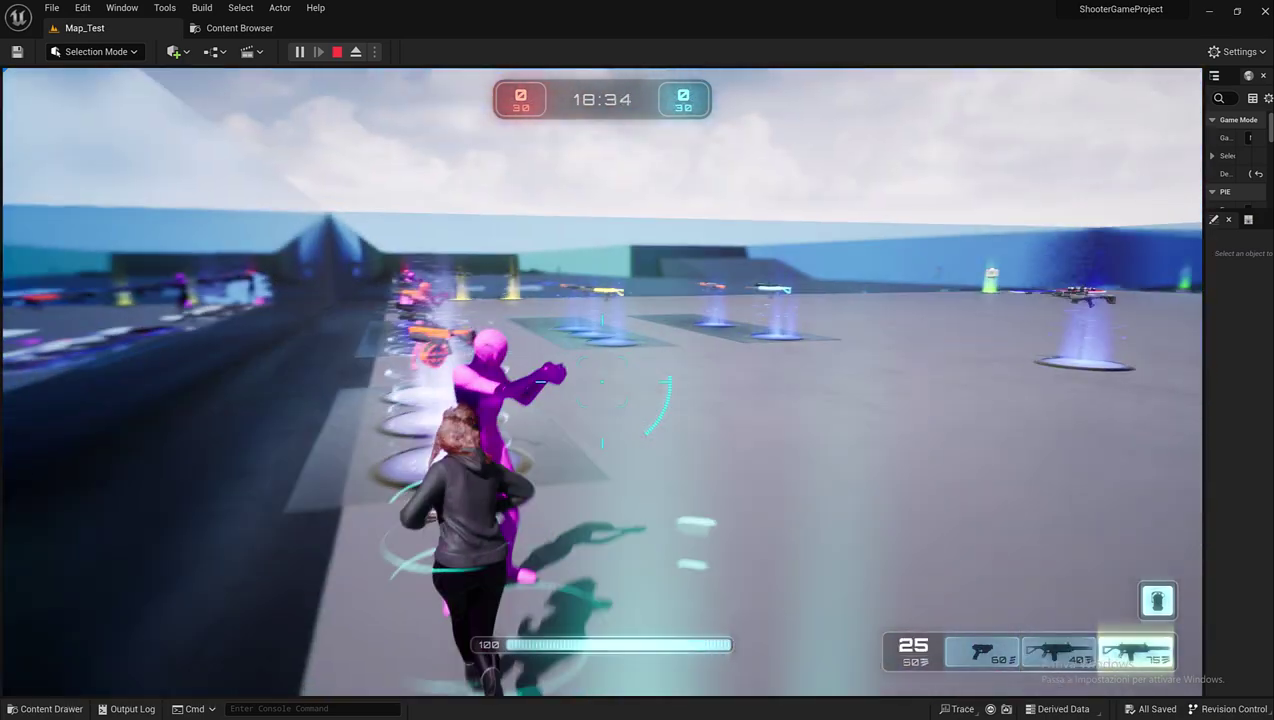
Free the cursor with Shift+F1, then give mouse control back to the PIE viewport.
key("shift+F1")
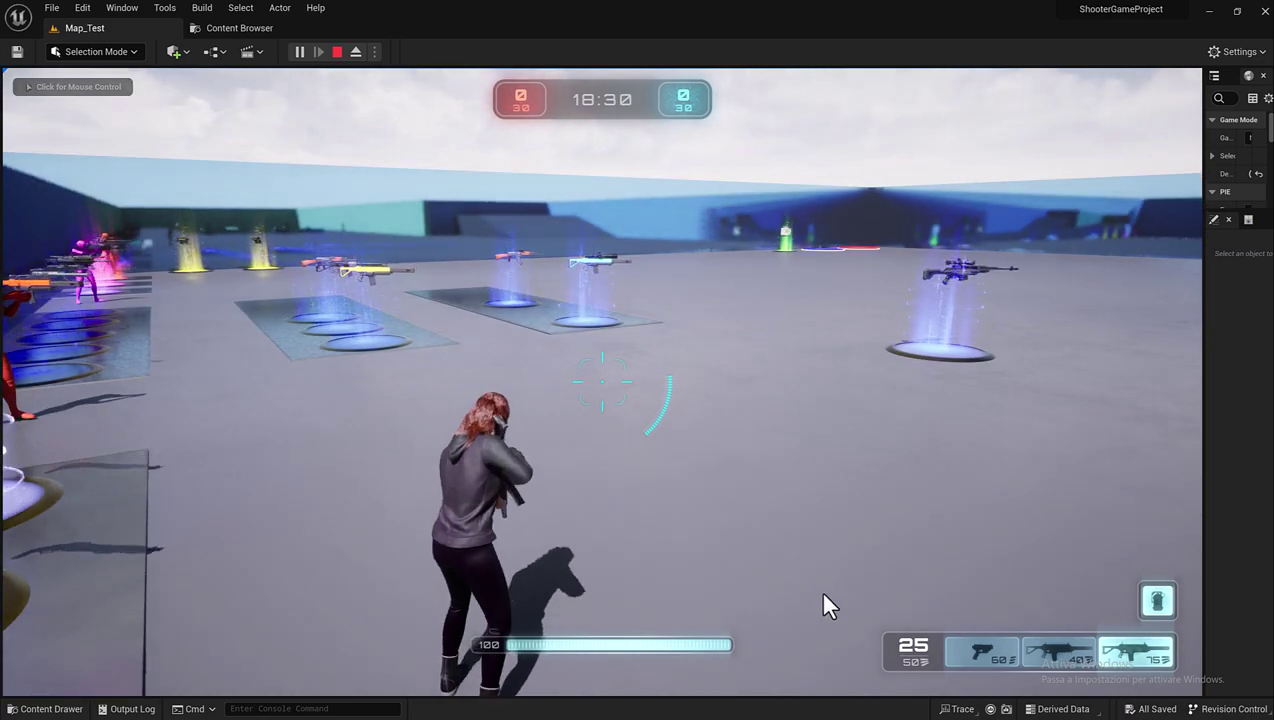
left_click(621, 437)
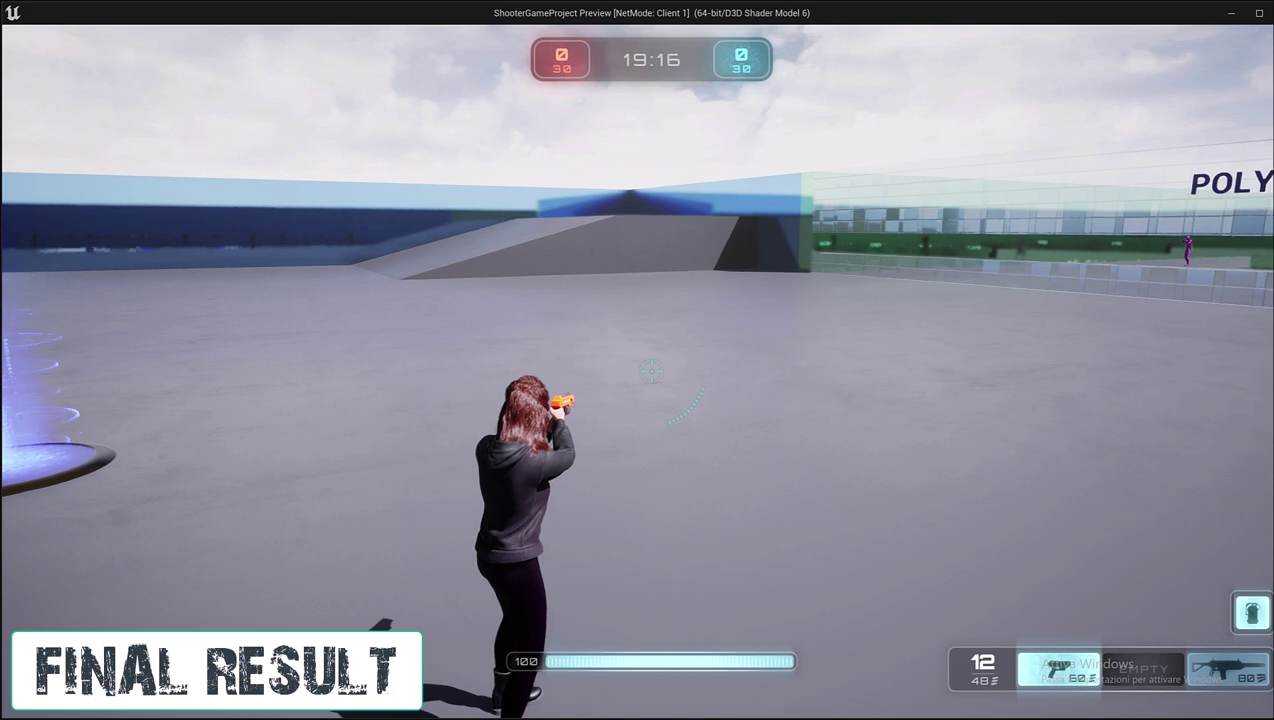
Play-test switching to the rifle, crouching, holding drop and running to a pistol pad, then stop PIE.
key("3")
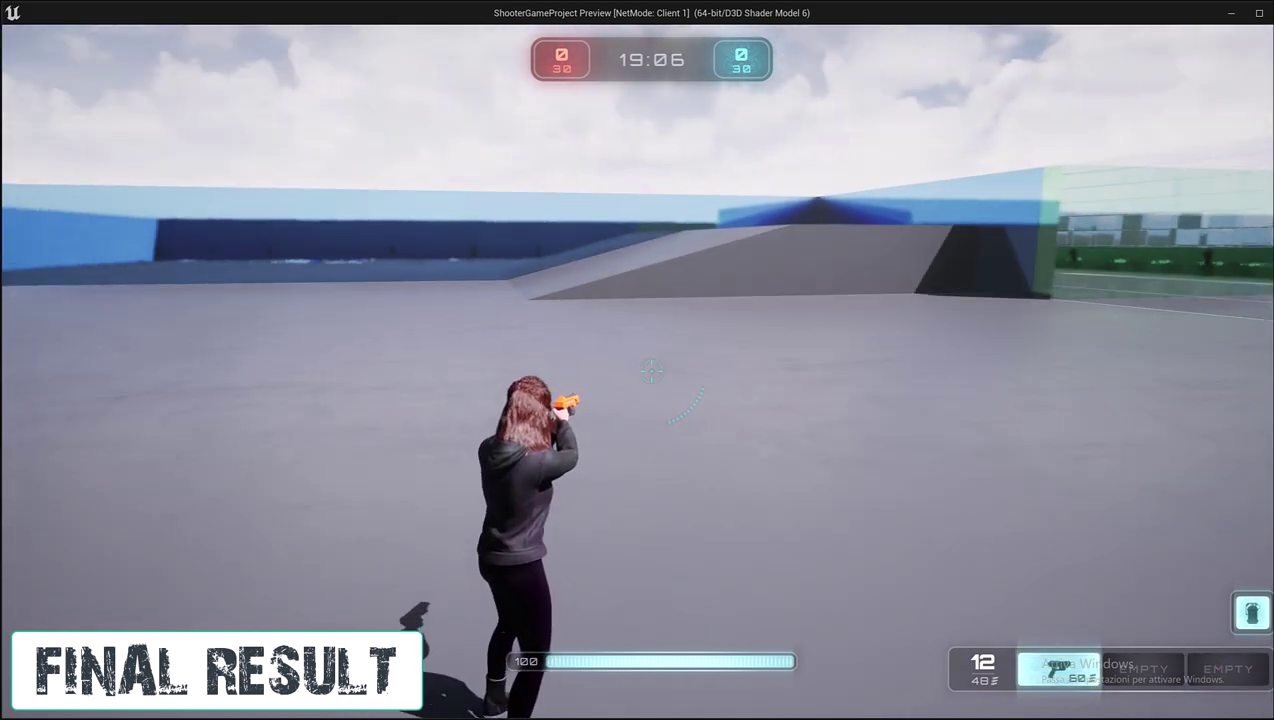
key("c")
key("c")
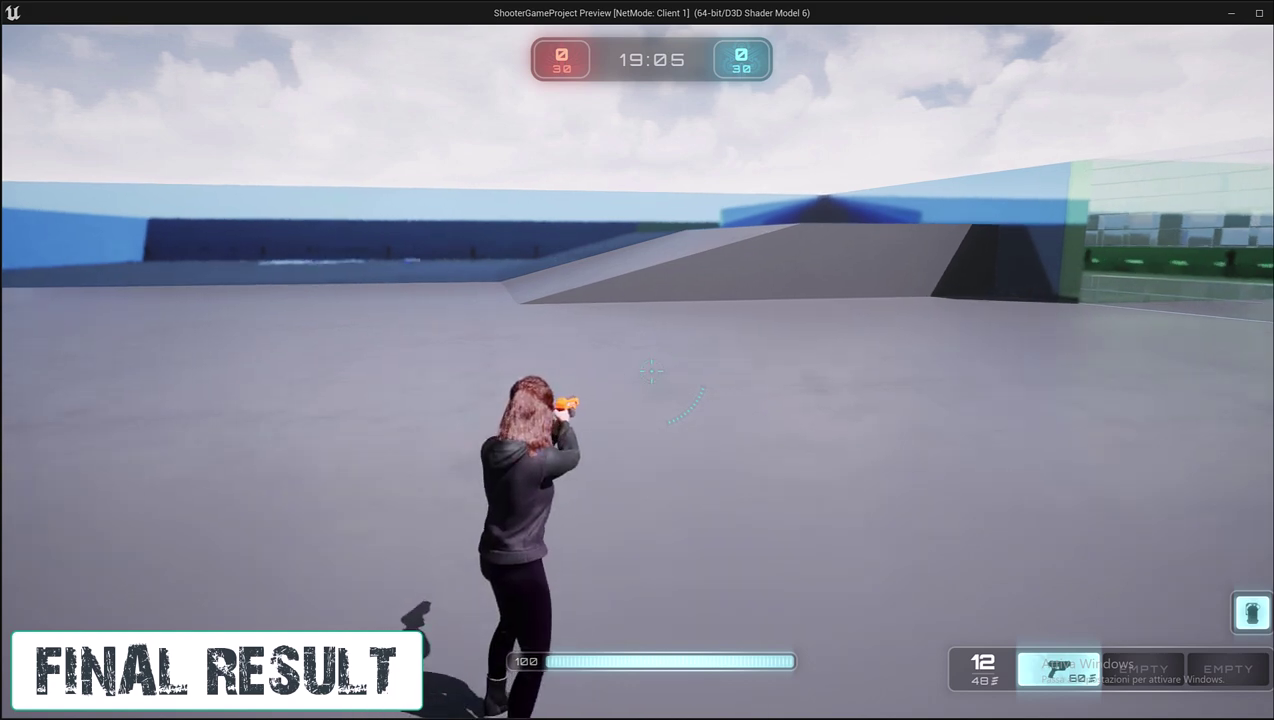
key("x")
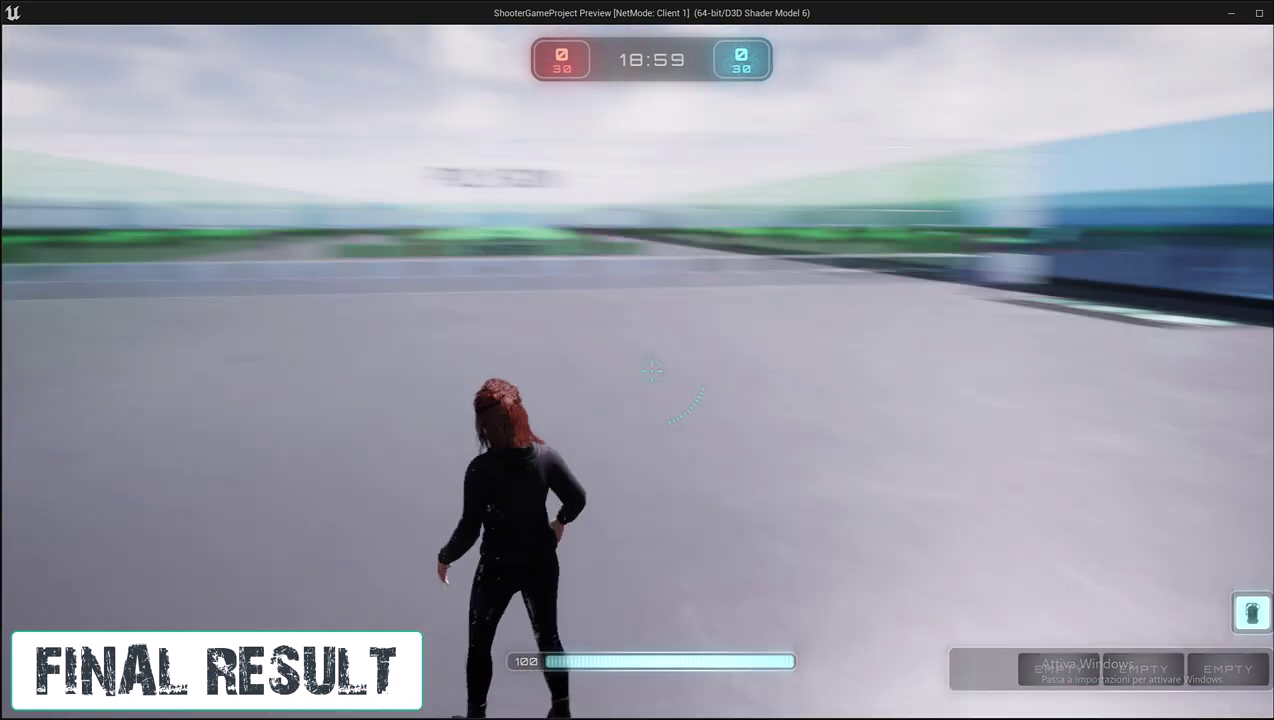
key("w")
key("w")
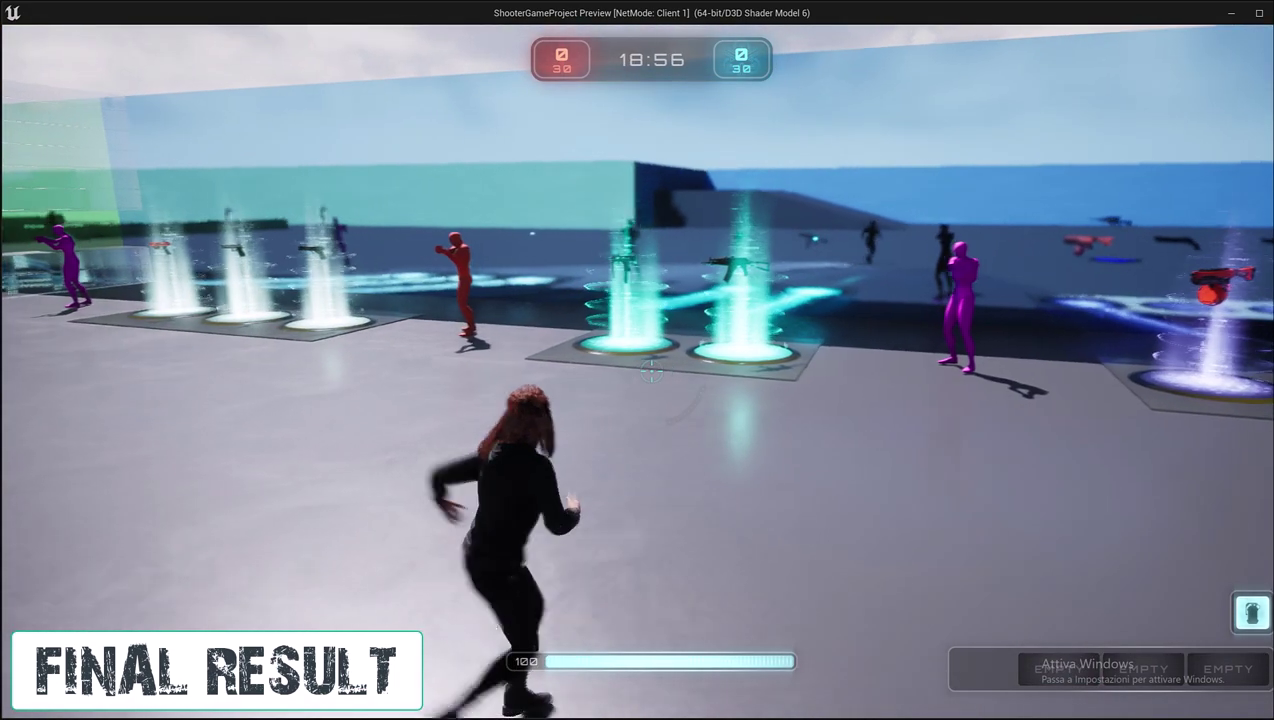
key("w")
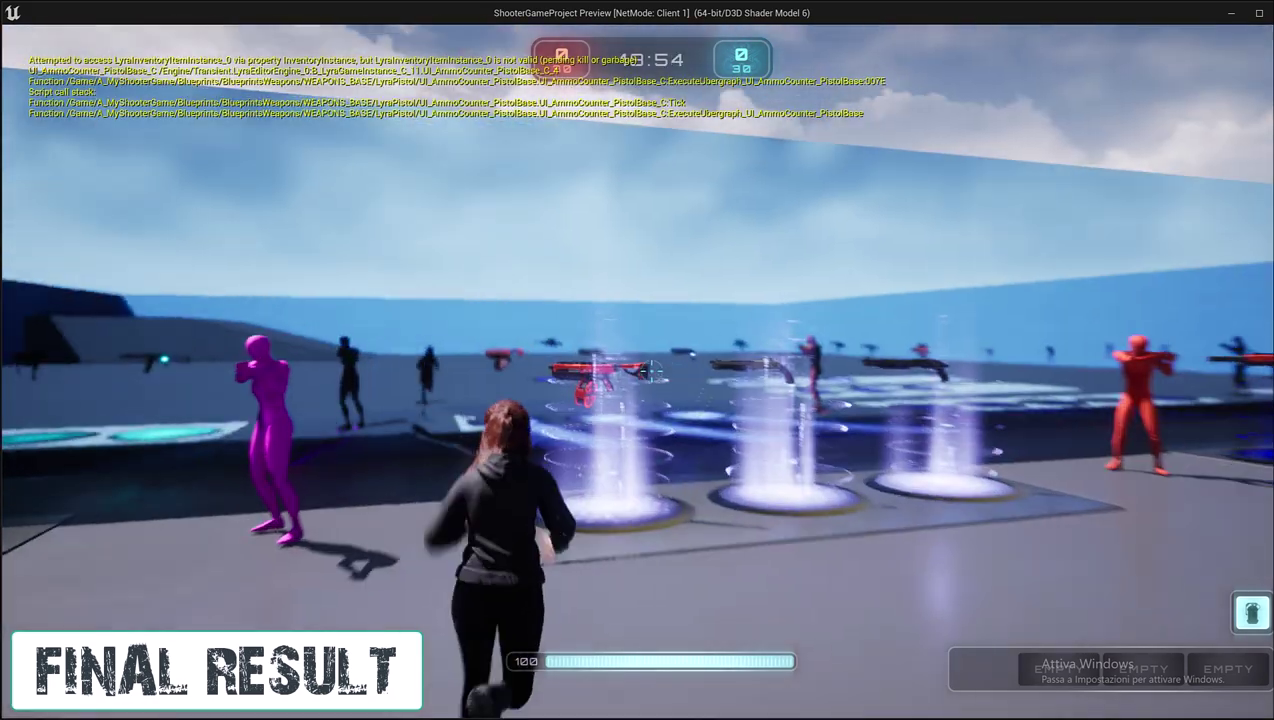
key("w")
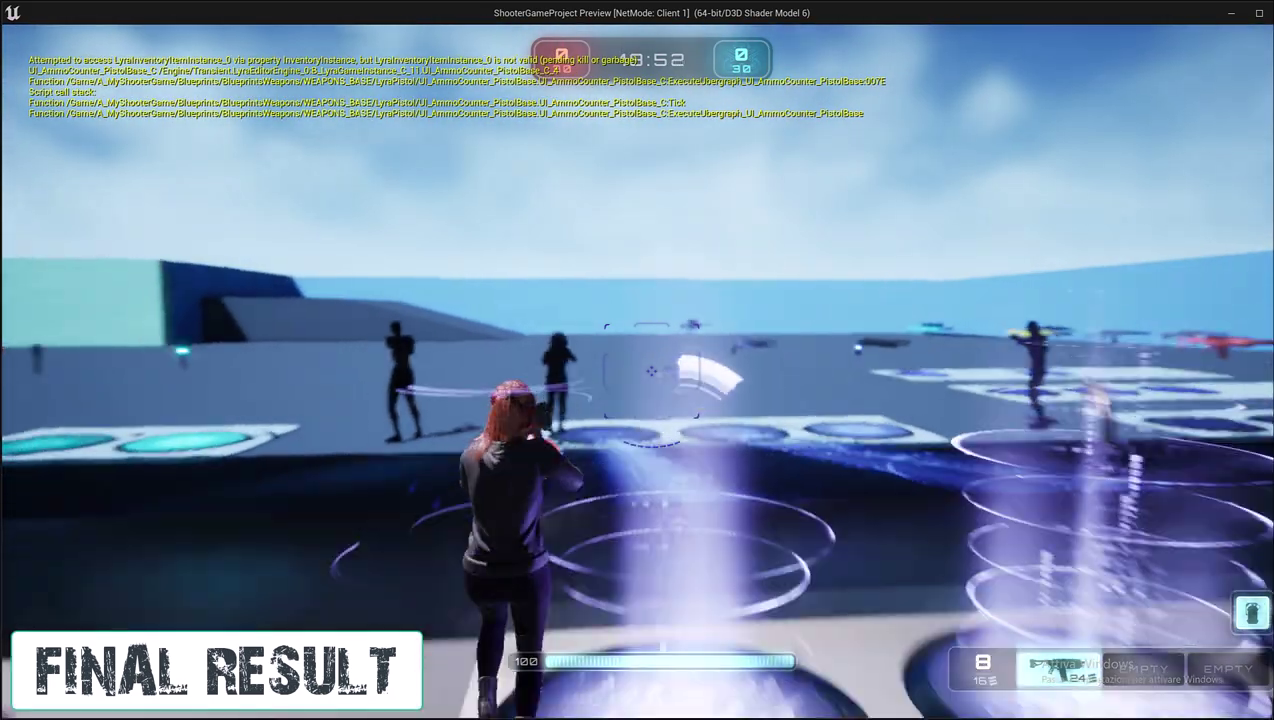
key("Escape")
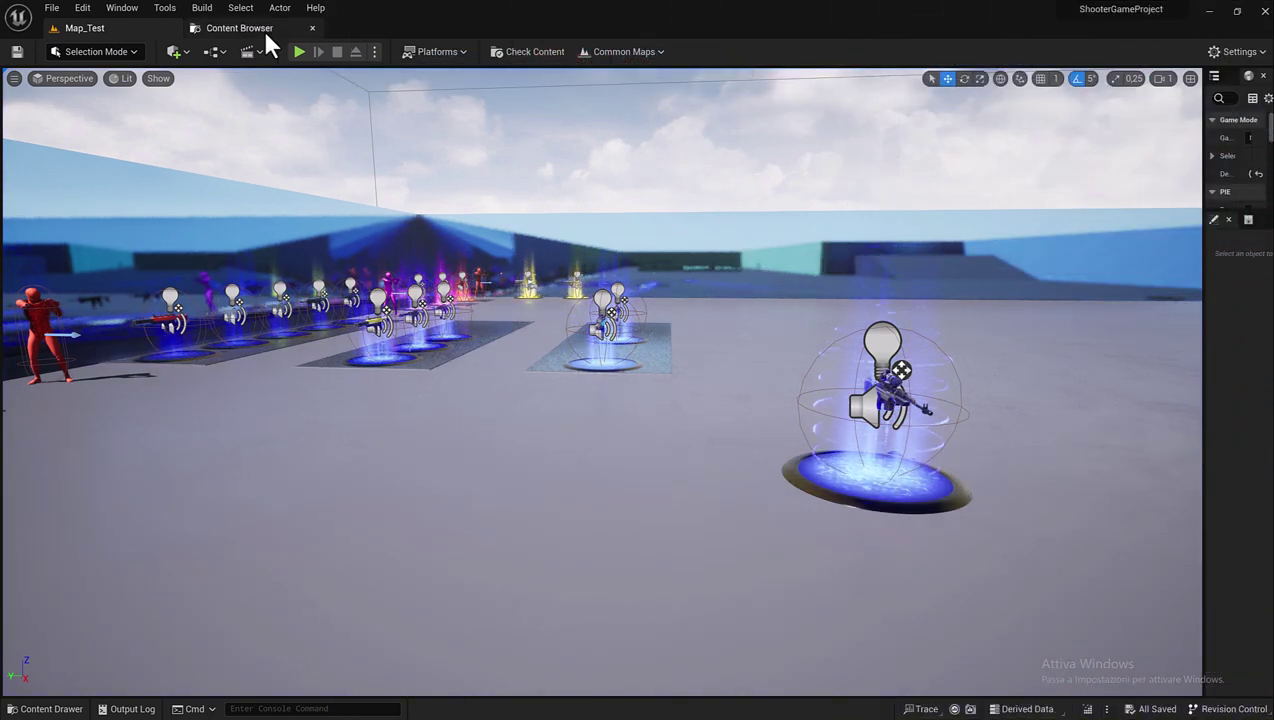
Search the Content Browser for 'drop' to check IA_DropWeapon exists, then clear the search.
left_click(264, 32)
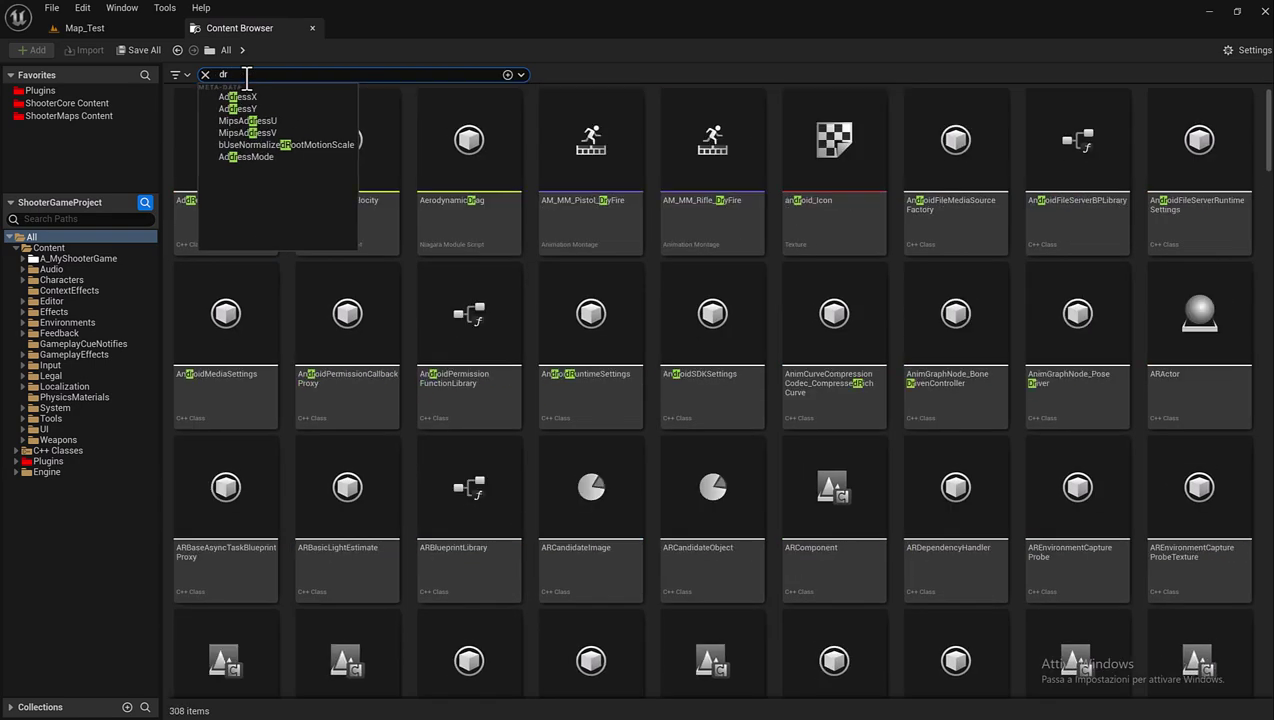
type("rop")
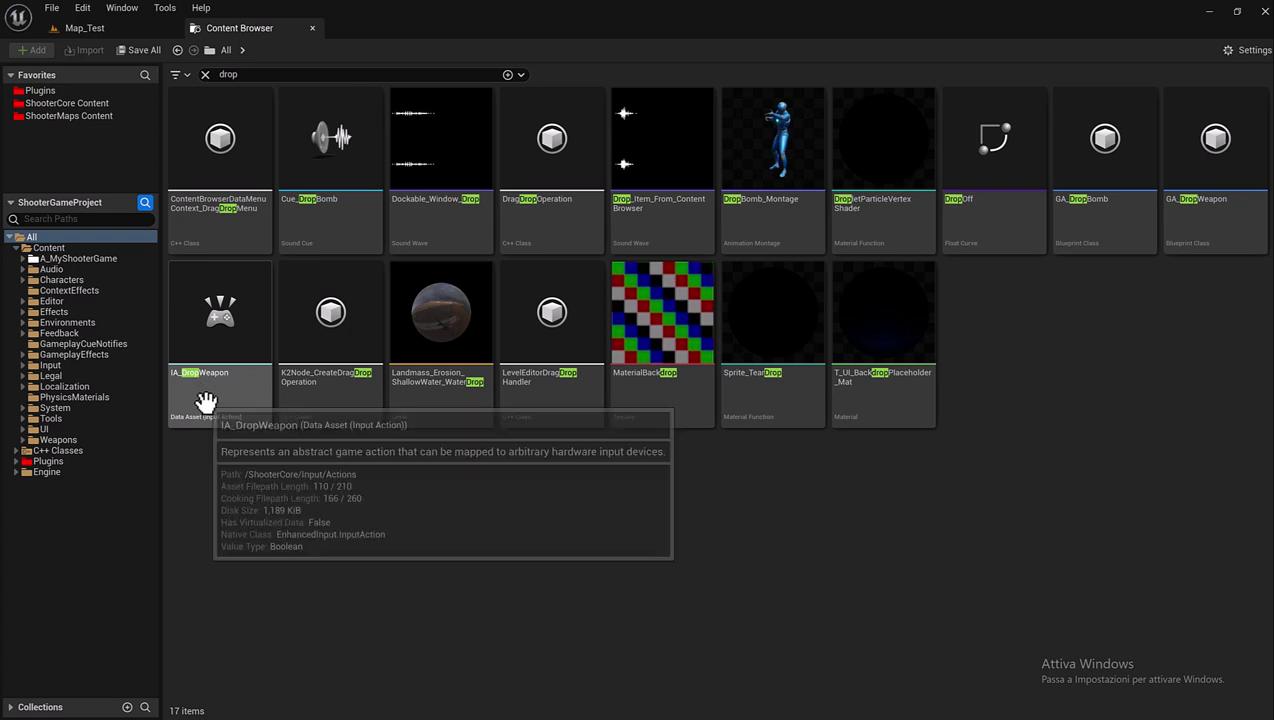
mouse_move(190, 405)
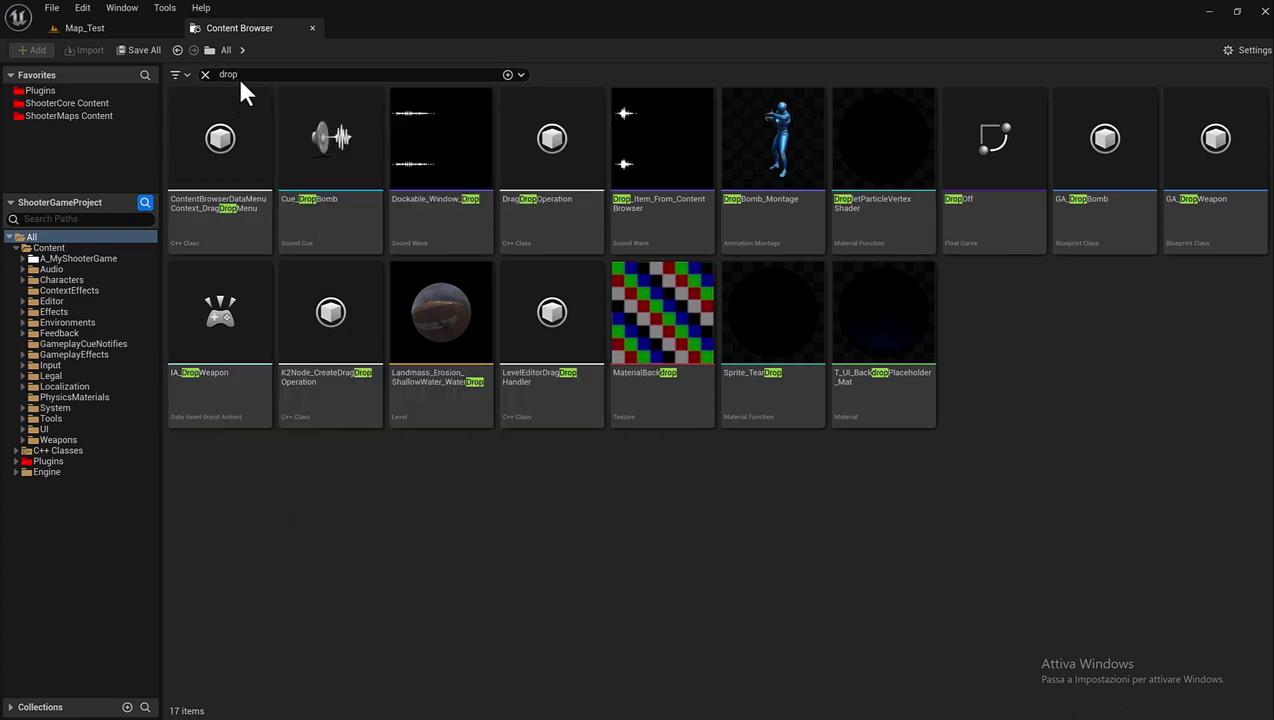
left_click(205, 74)
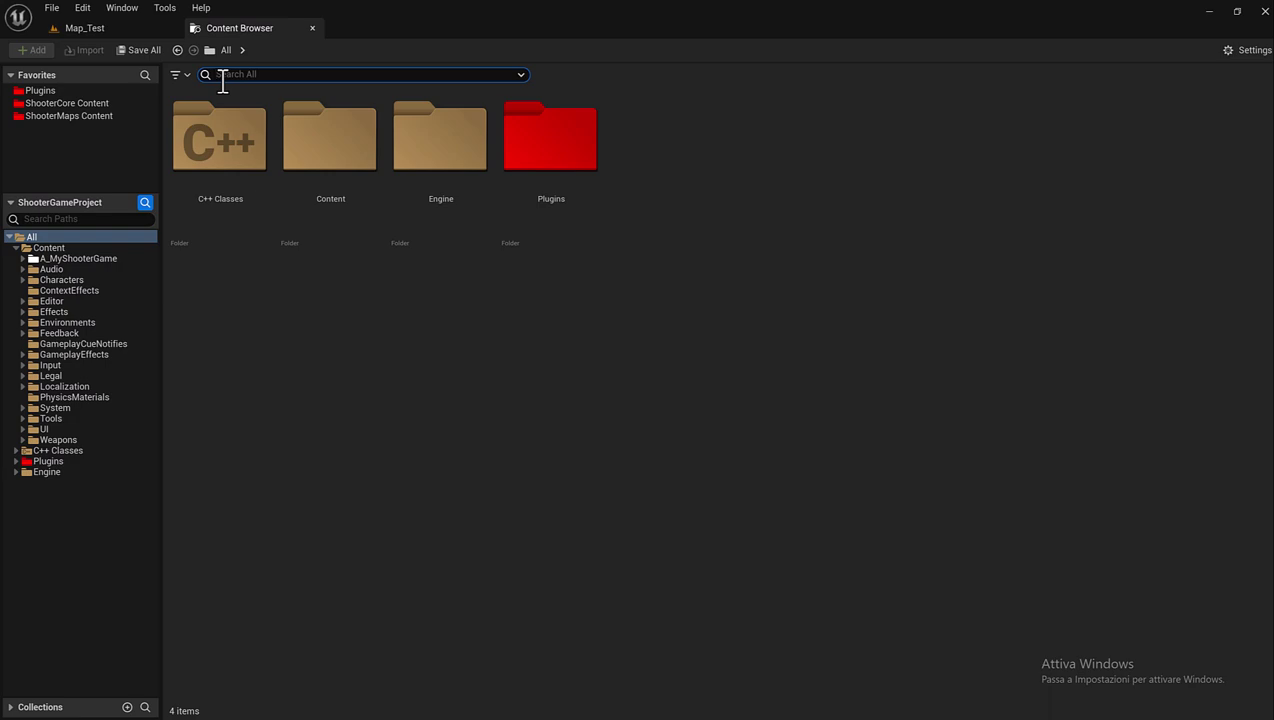
Search the Content Browser for 'imc_' to list the six input mapping contexts, including IMC_ShooterGame_KBM.
type("Thmc_")
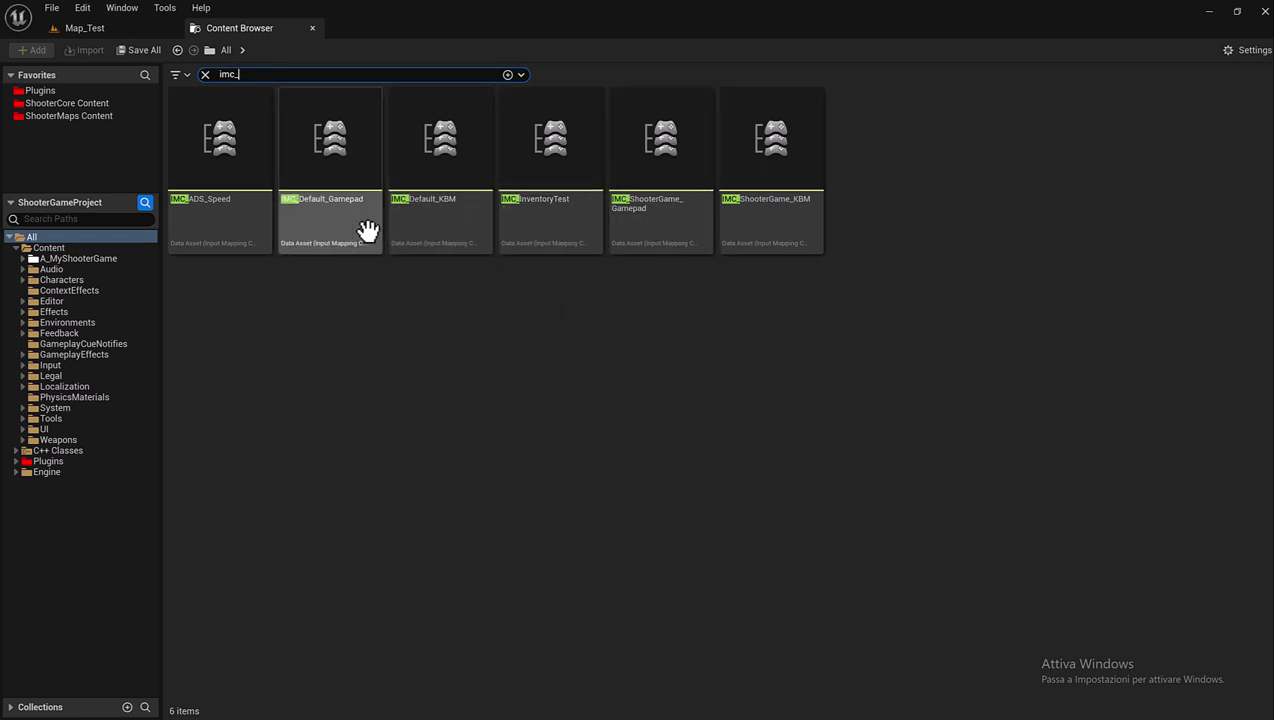
mouse_move(705, 218)
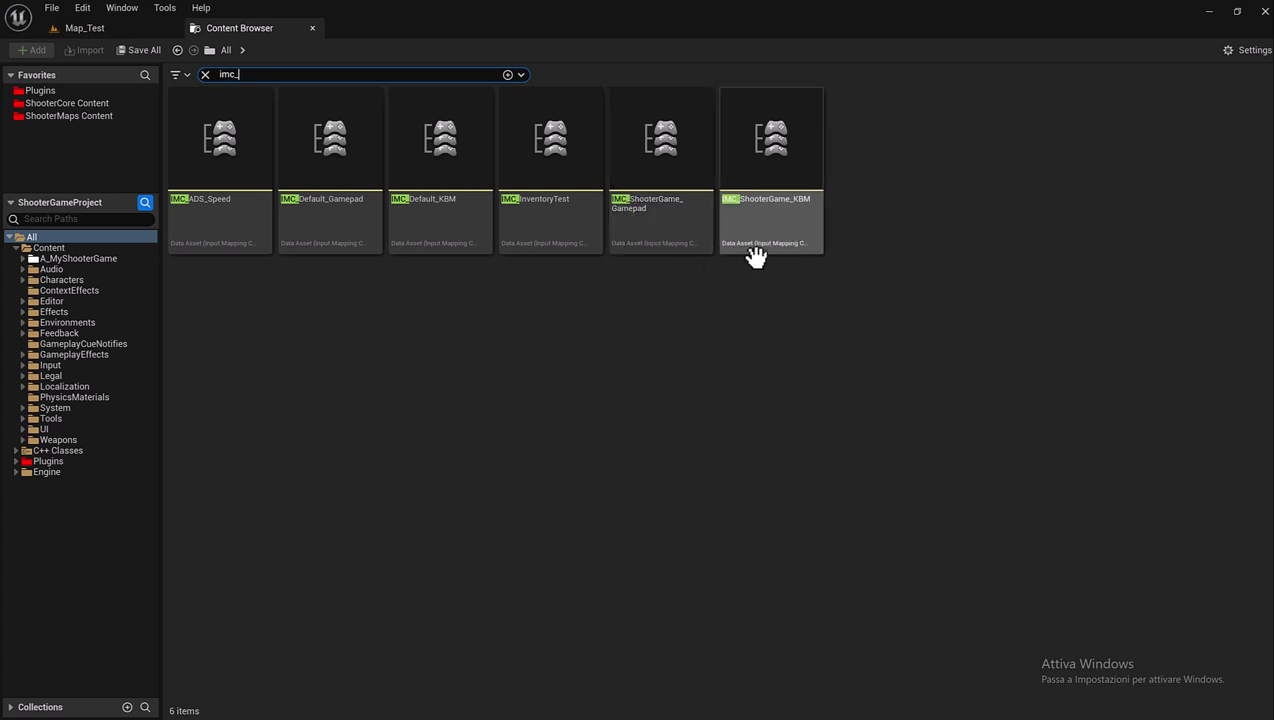
mouse_move(762, 244)
mouse_move(662, 236)
mouse_move(801, 225)
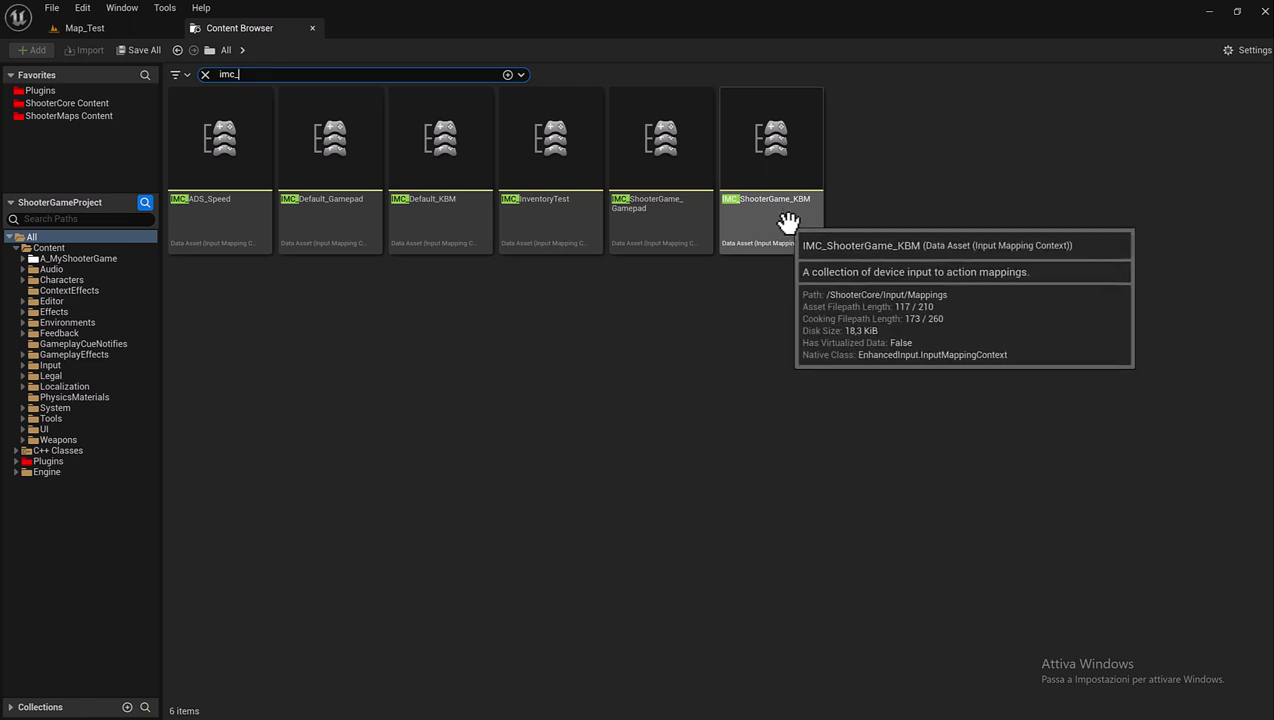
Open IMC_ShooterGame_KBM, dock its editor as a tab and expand the Mappings list.
double_click(793, 215)
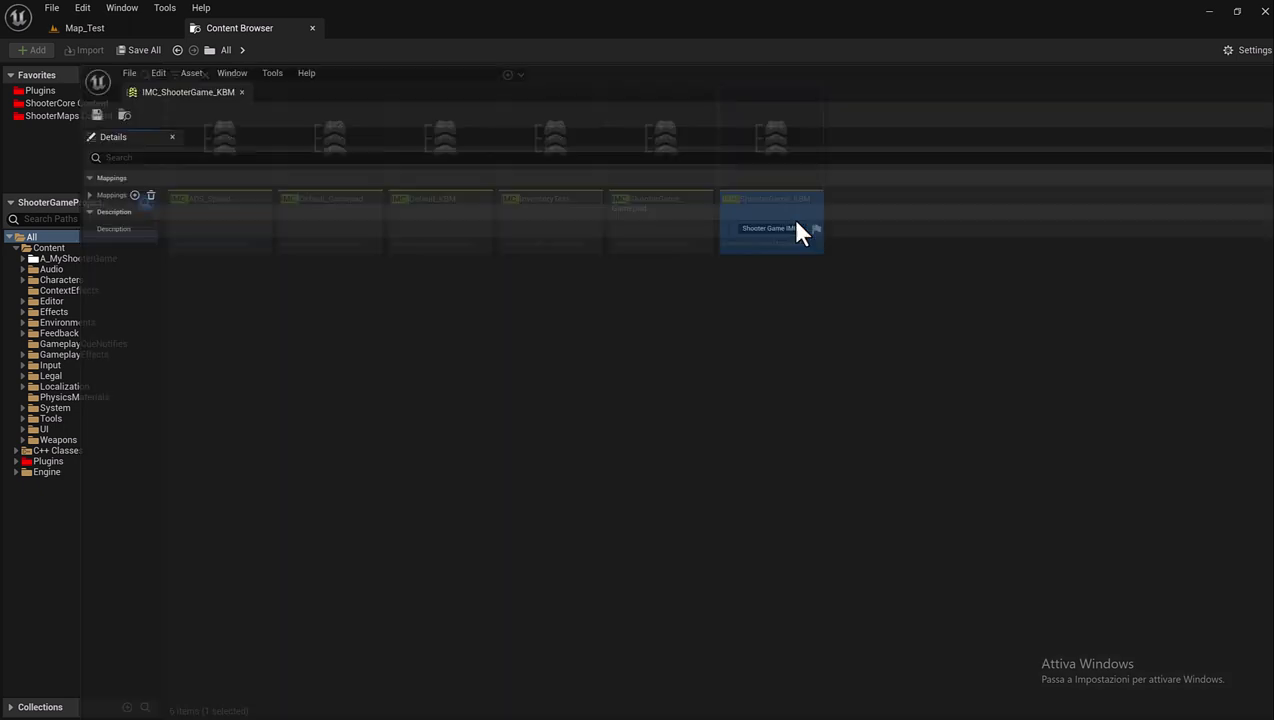
left_click_drag(182, 70, 359, 24)
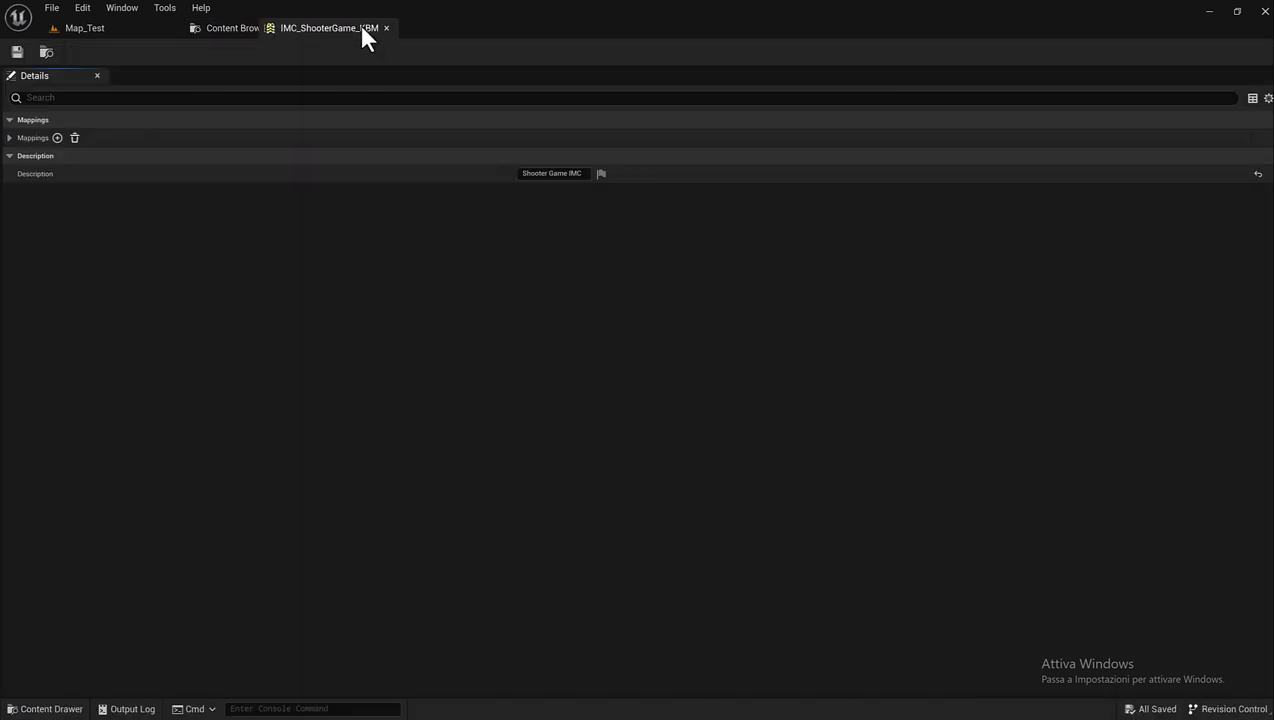
left_click(12, 137)
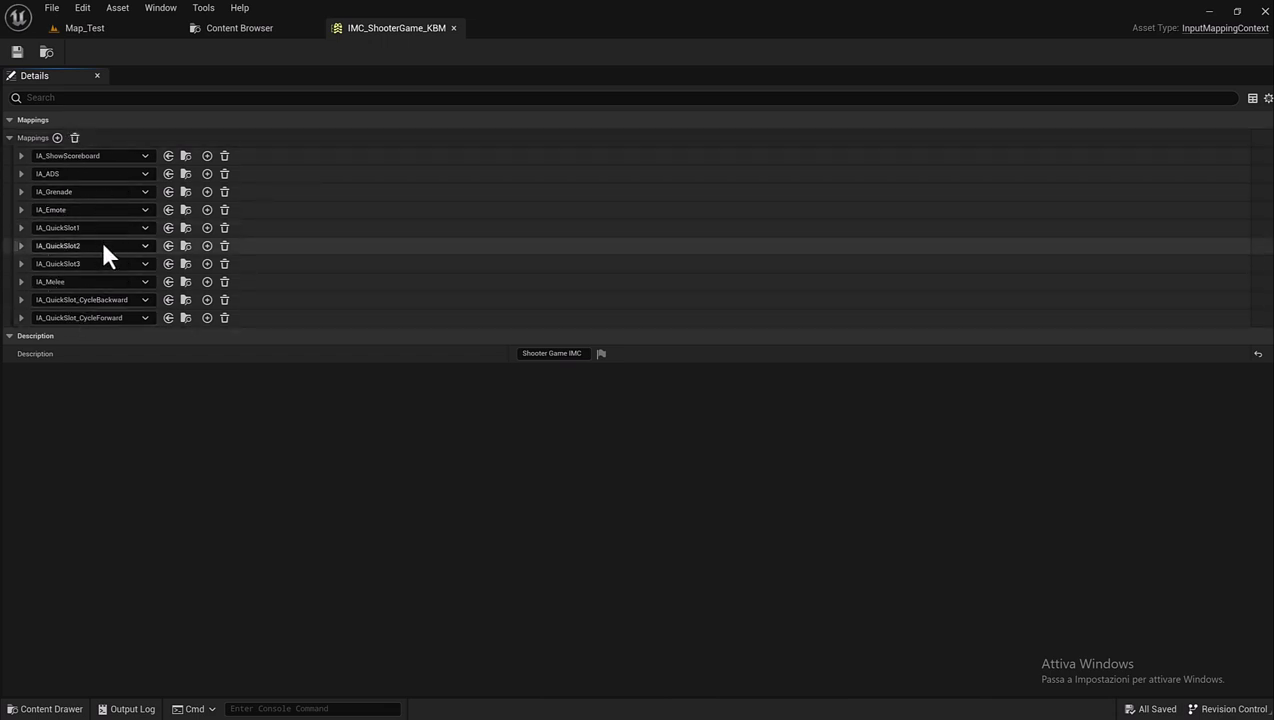
Add a new mapping assigned to IA_DropWeapon and save the input mapping context.
left_click(58, 138)
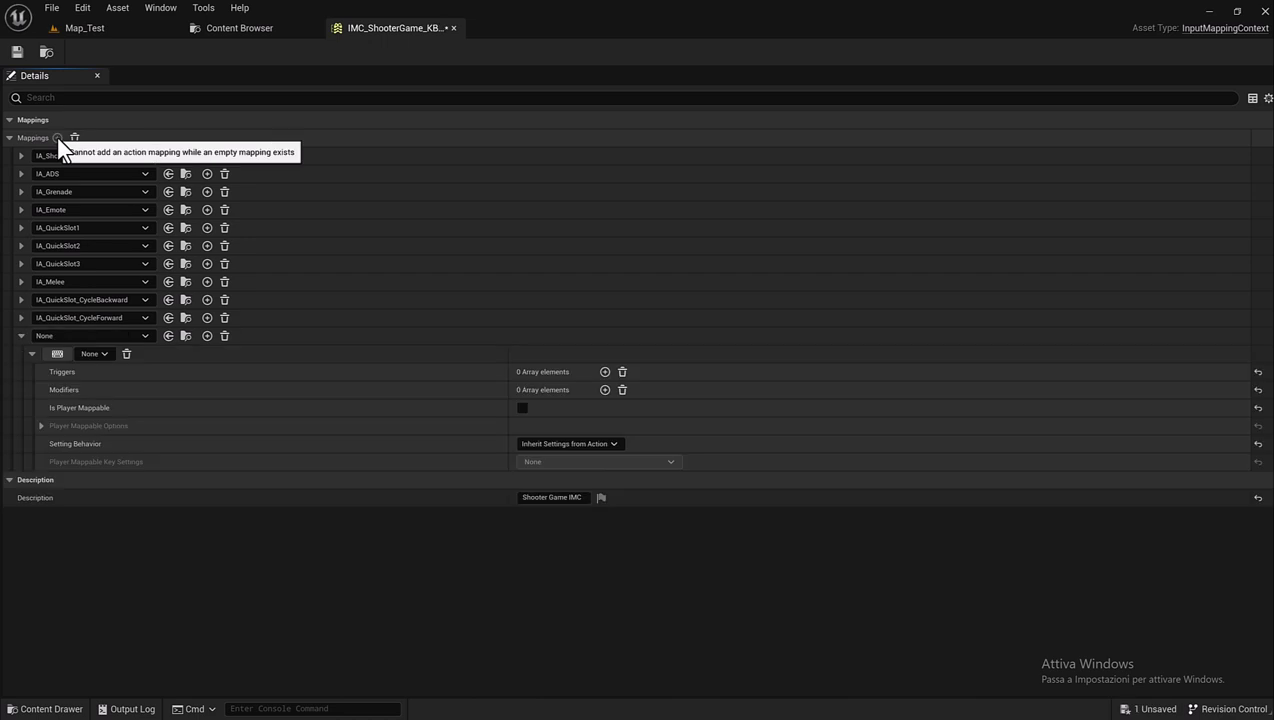
left_click(138, 336)
type("d")
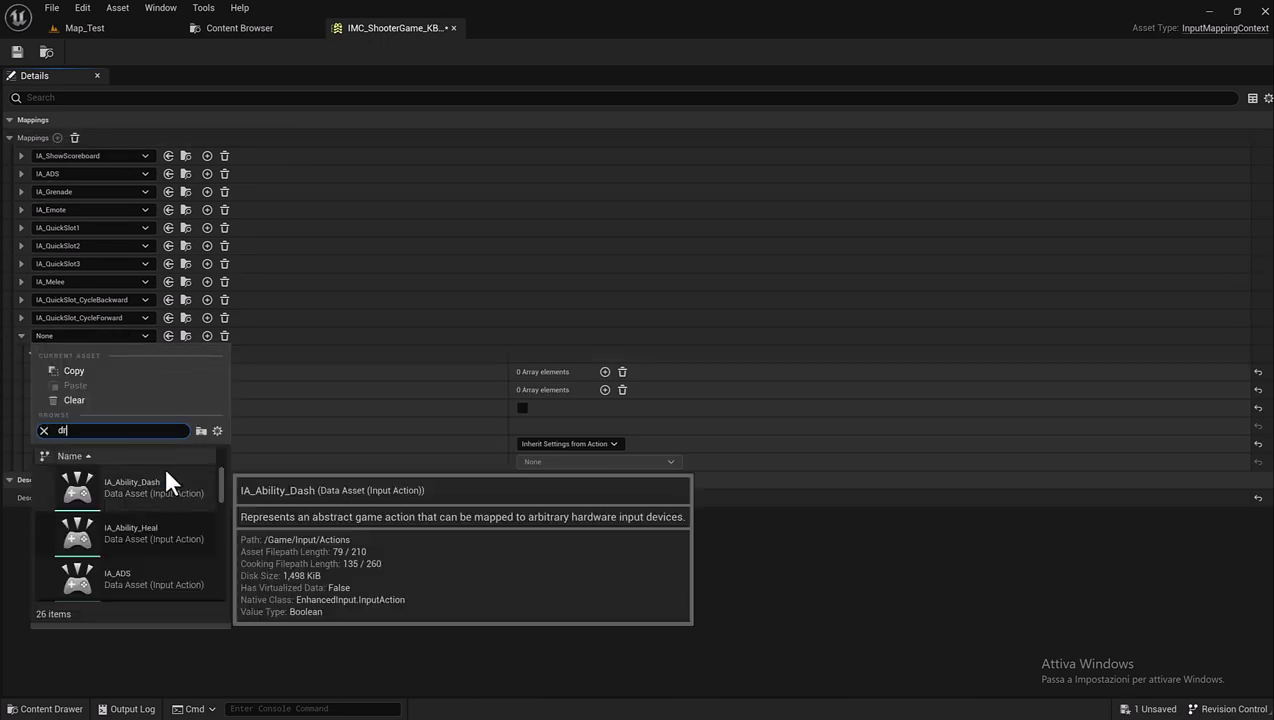
type("rop")
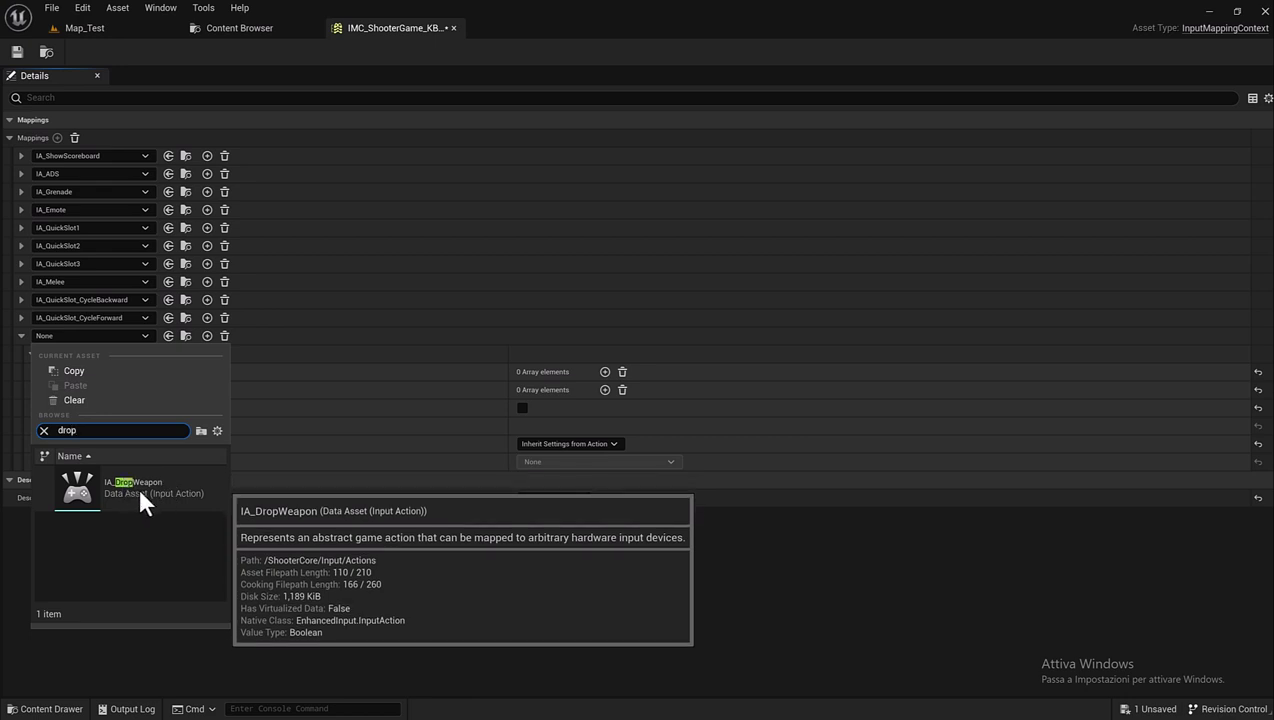
left_click(150, 482)
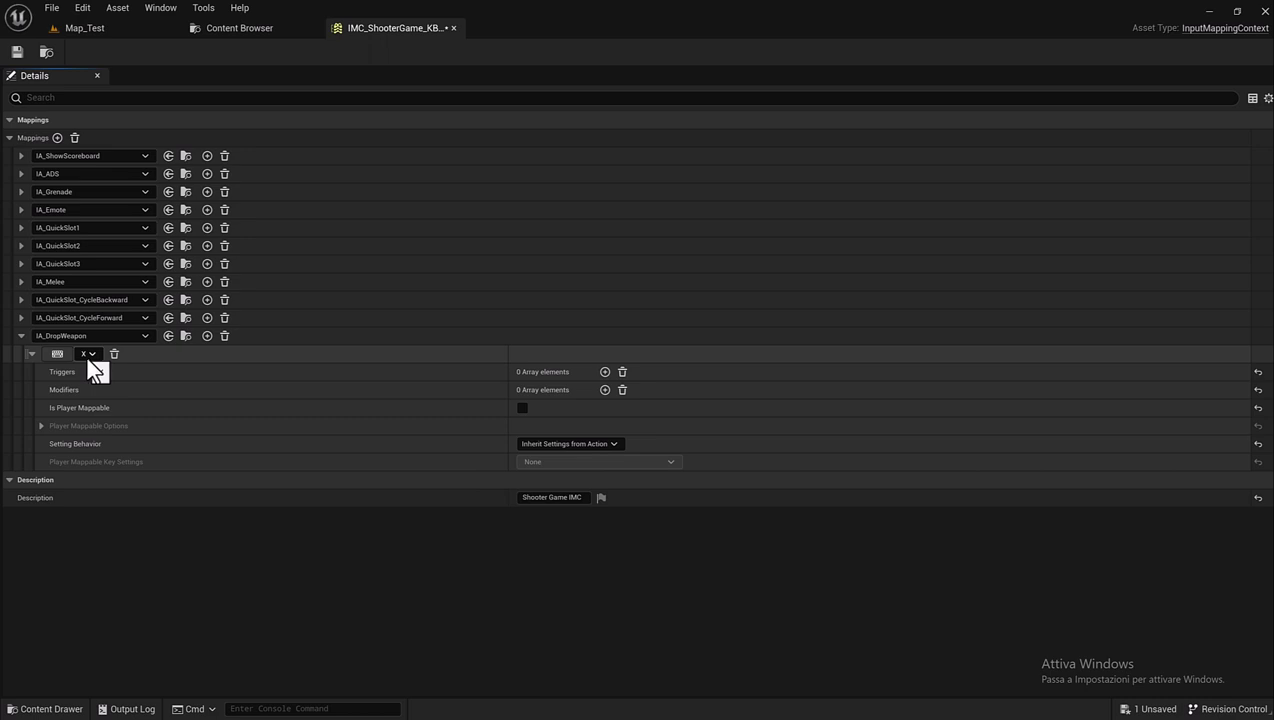
left_click(21, 335)
left_click(18, 51)
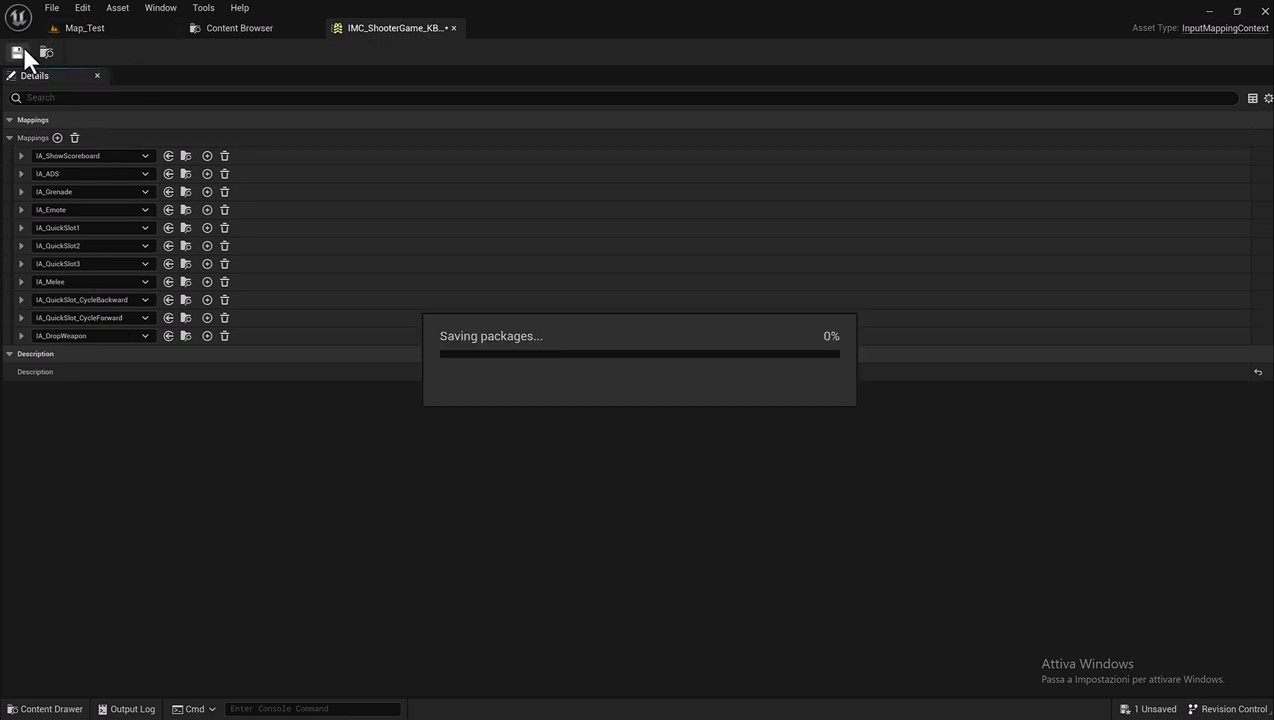
Close the mapping editor and start a play session on the Map_Test level.
left_click(453, 28)
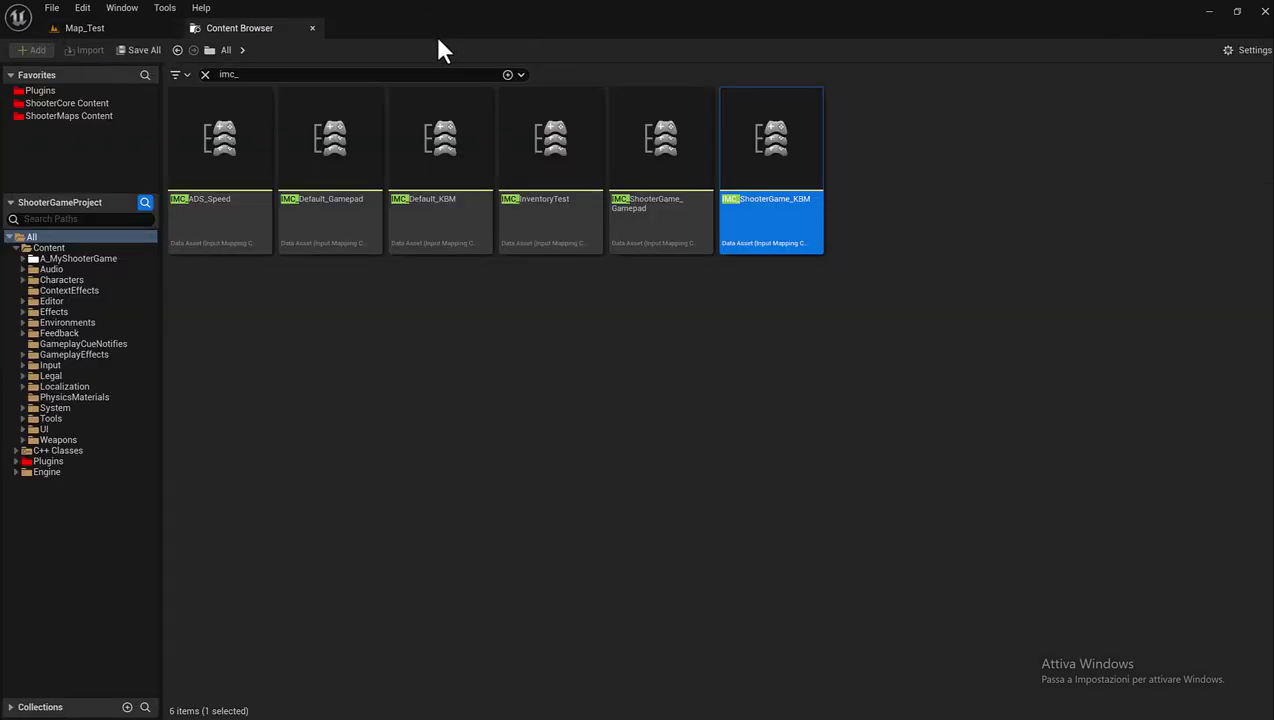
left_click(150, 30)
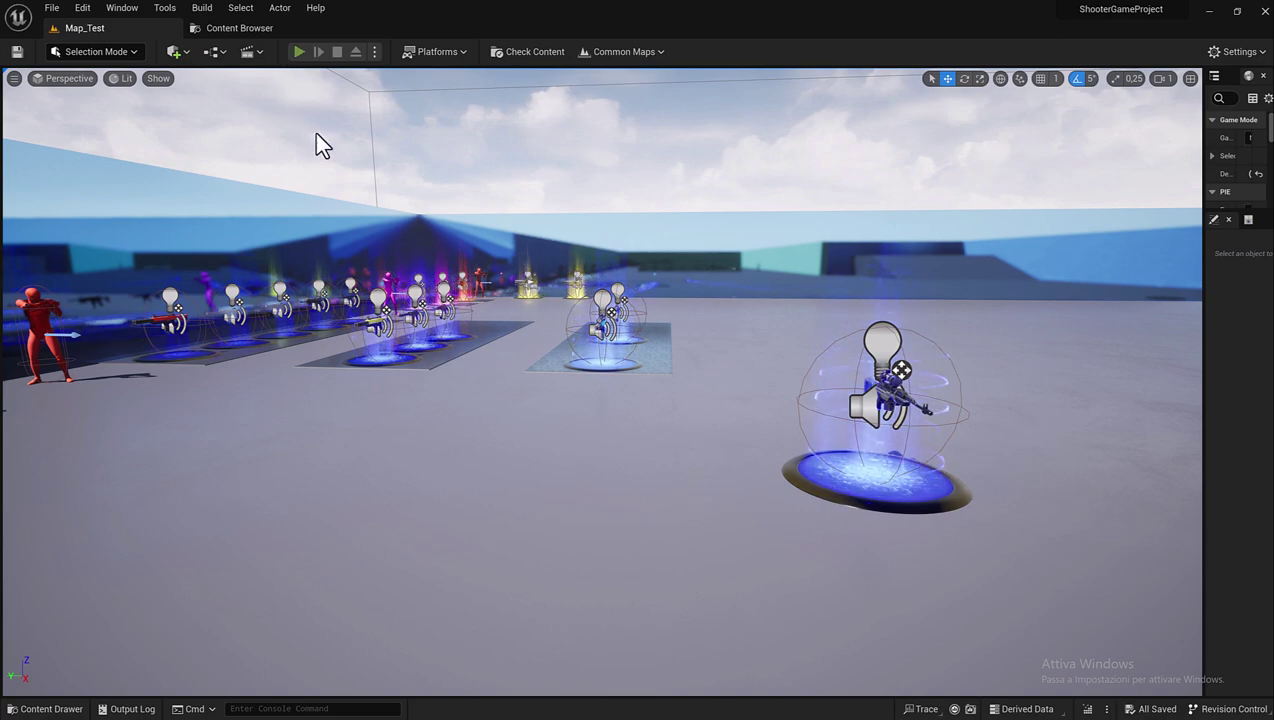
key("alt+p")
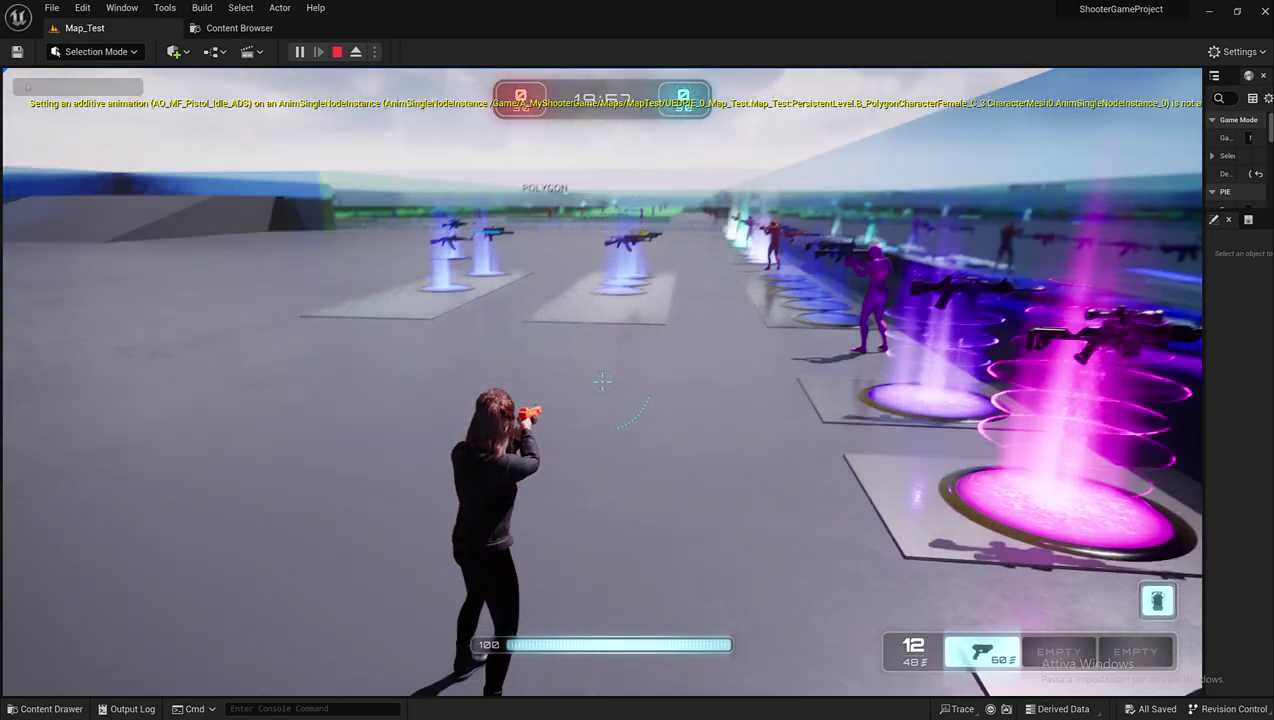
Run the character across the arena onto the weapon pads to grab a rifle, then return to the Content Browser.
key("w")
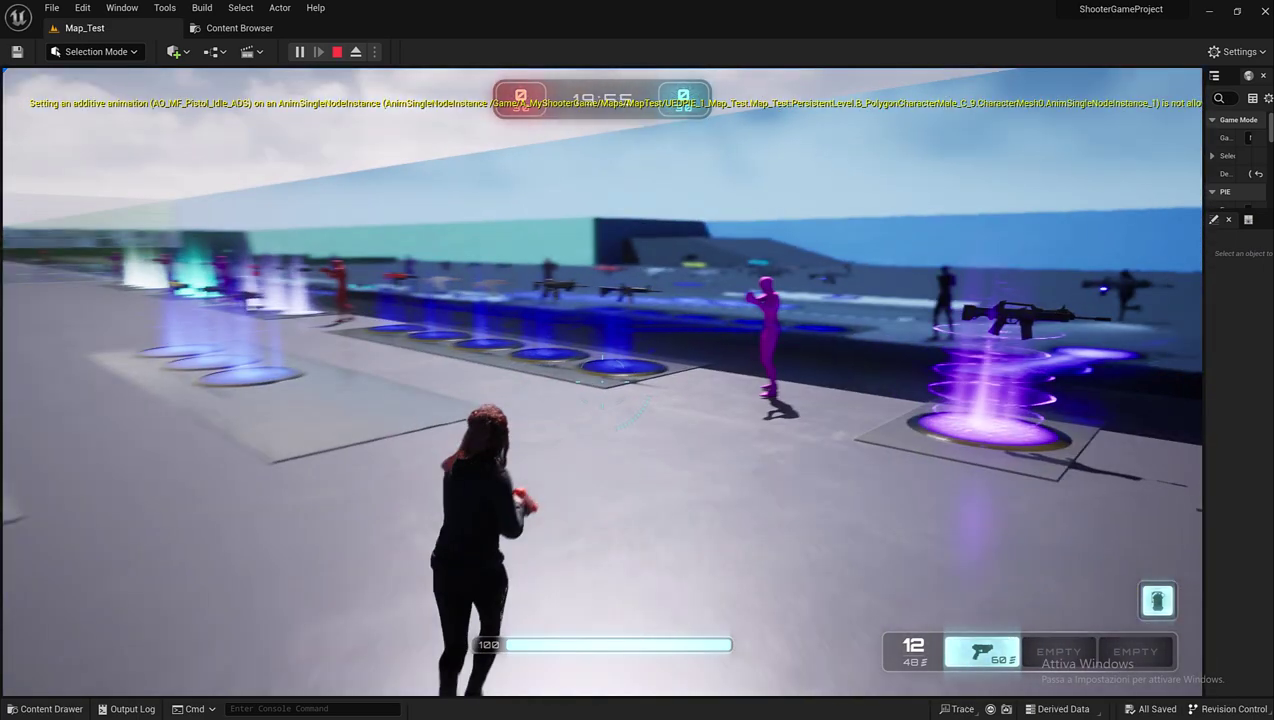
key("w")
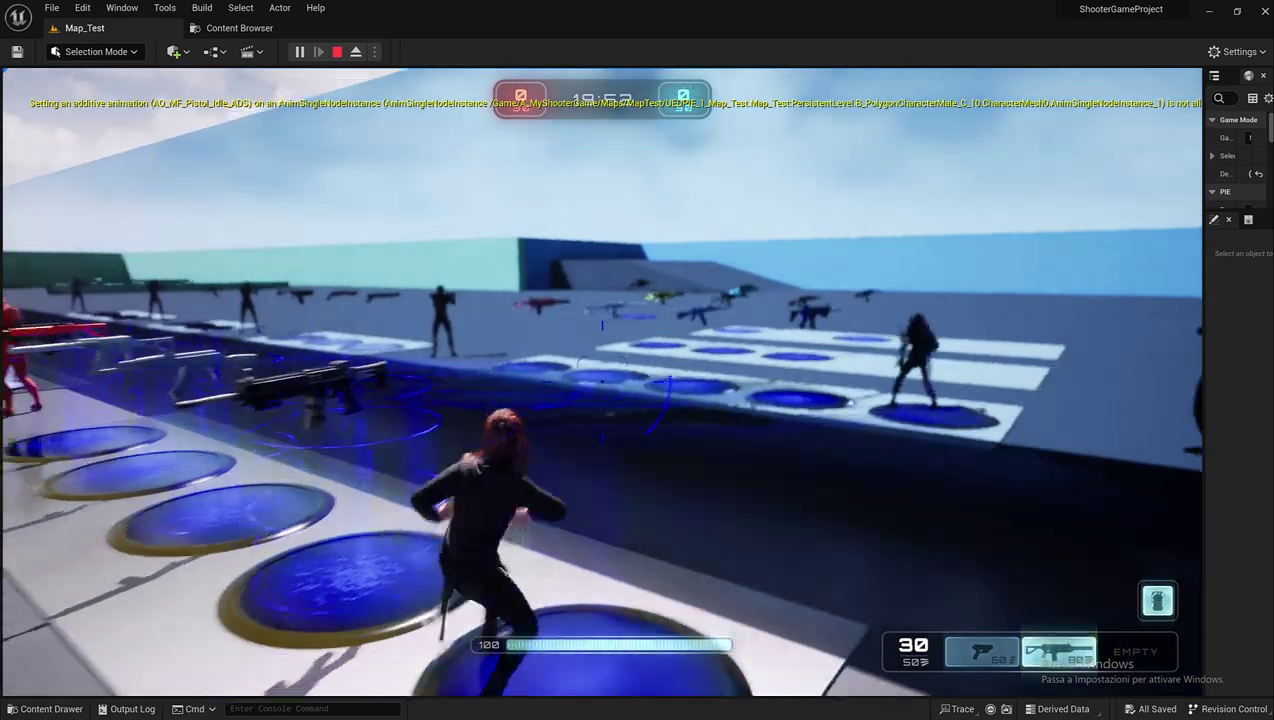
key("w")
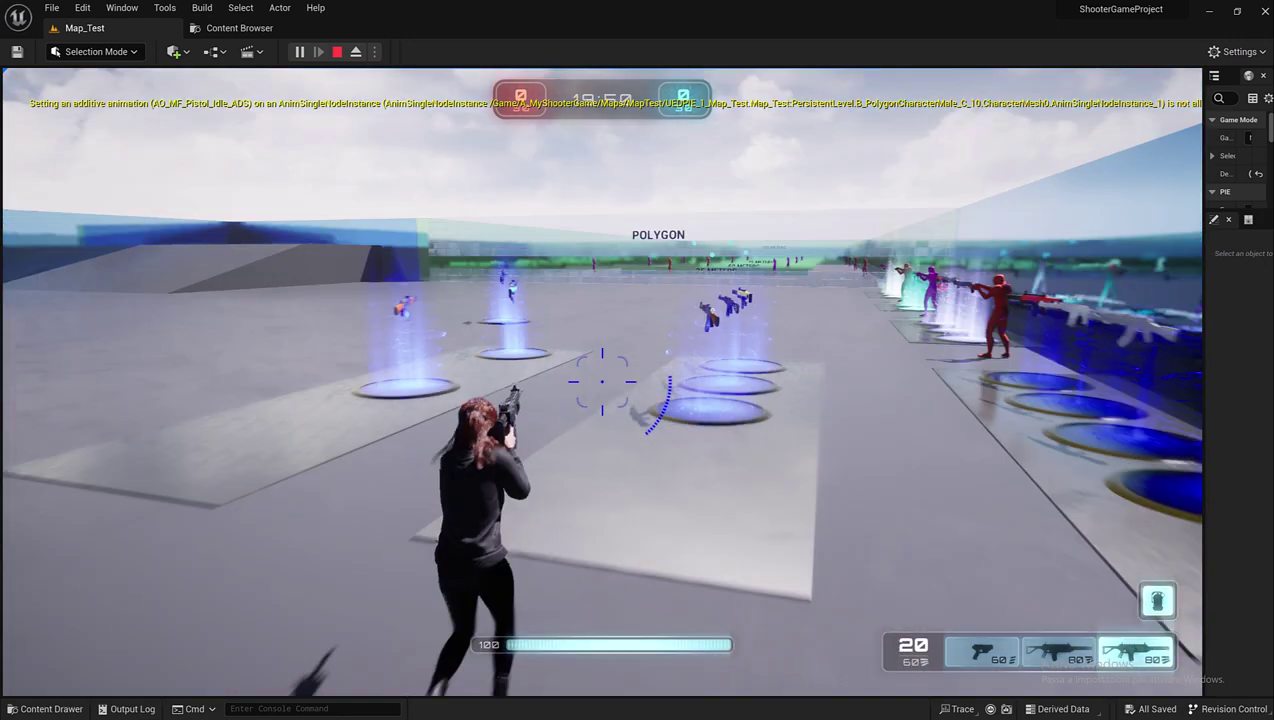
key("w")
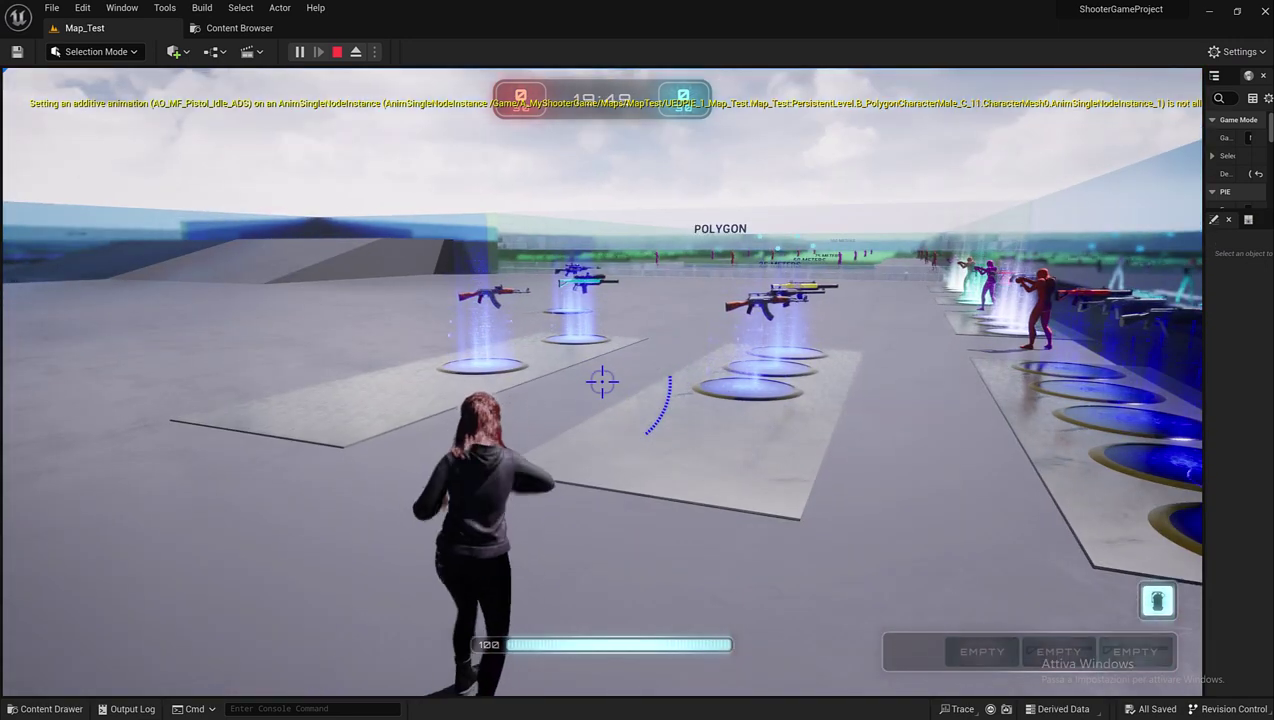
key("w")
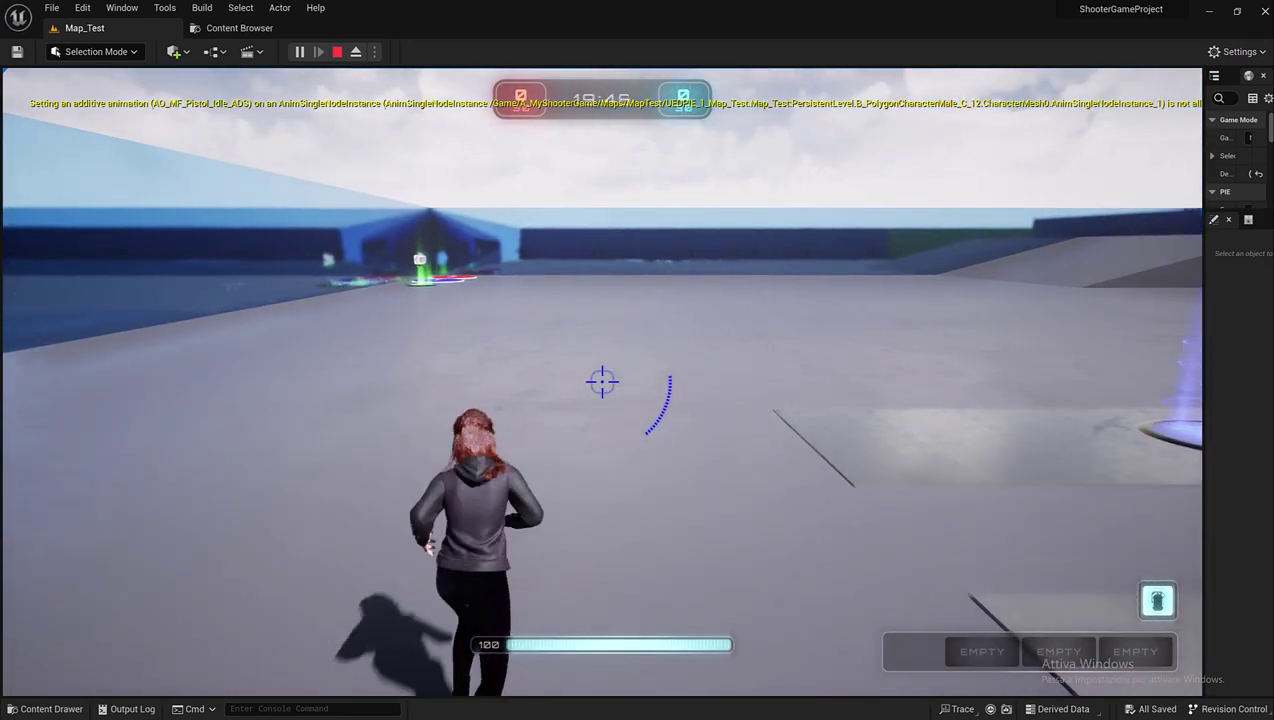
key("w")
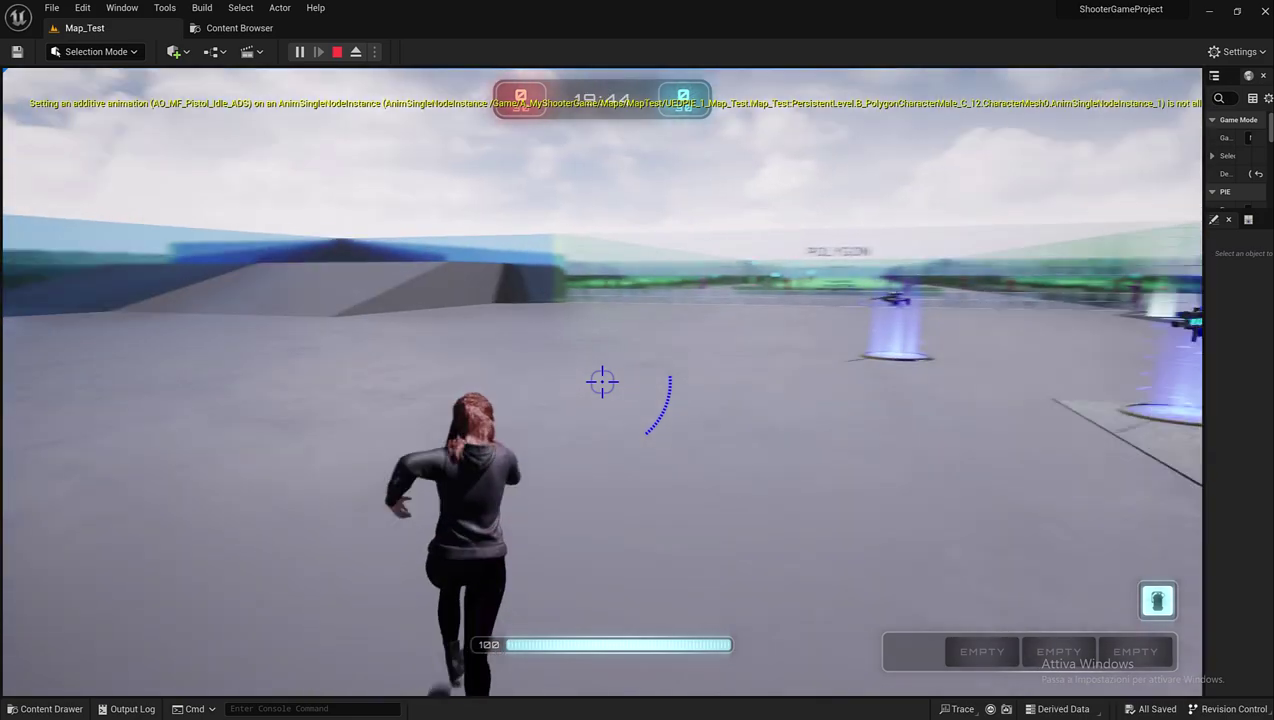
key("w")
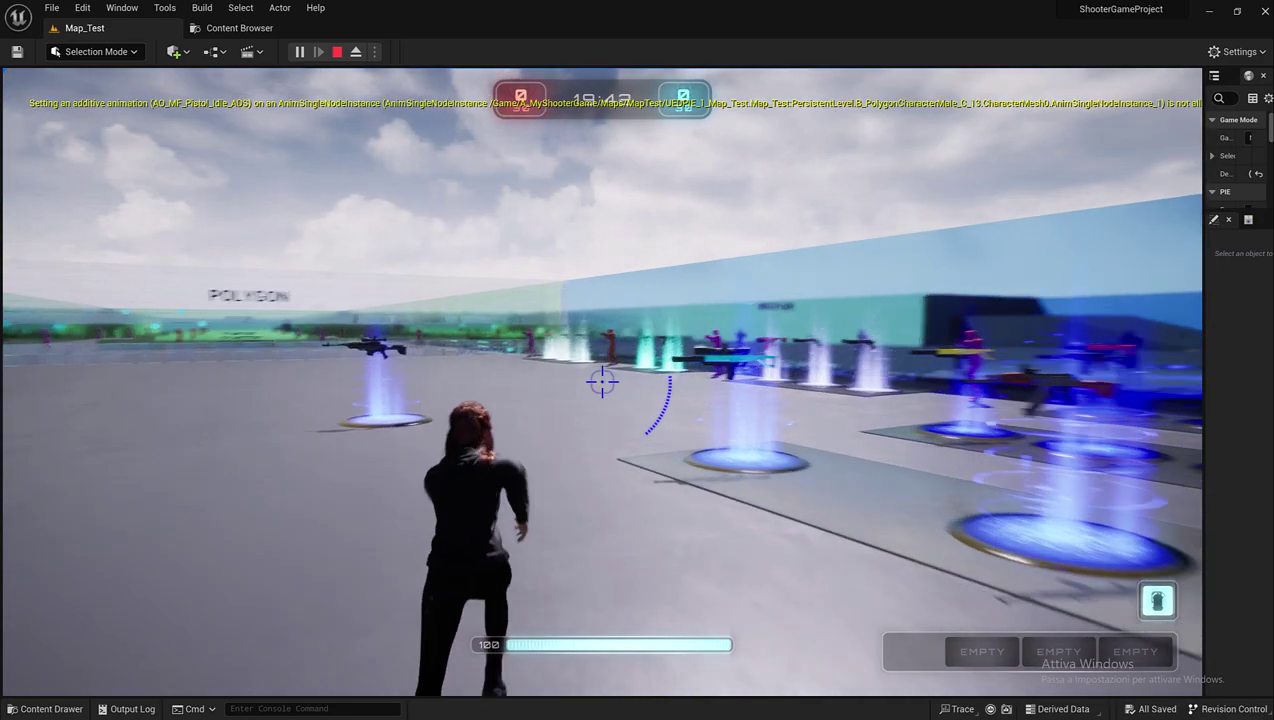
key("w")
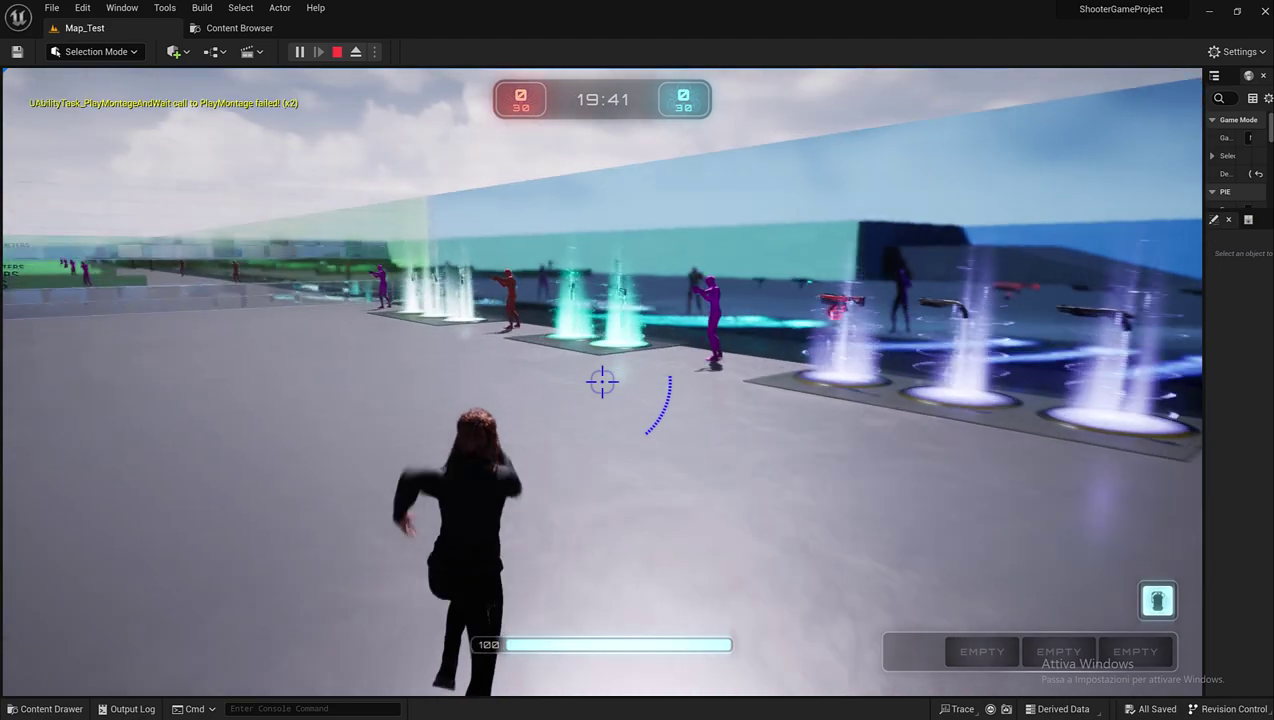
key("w")
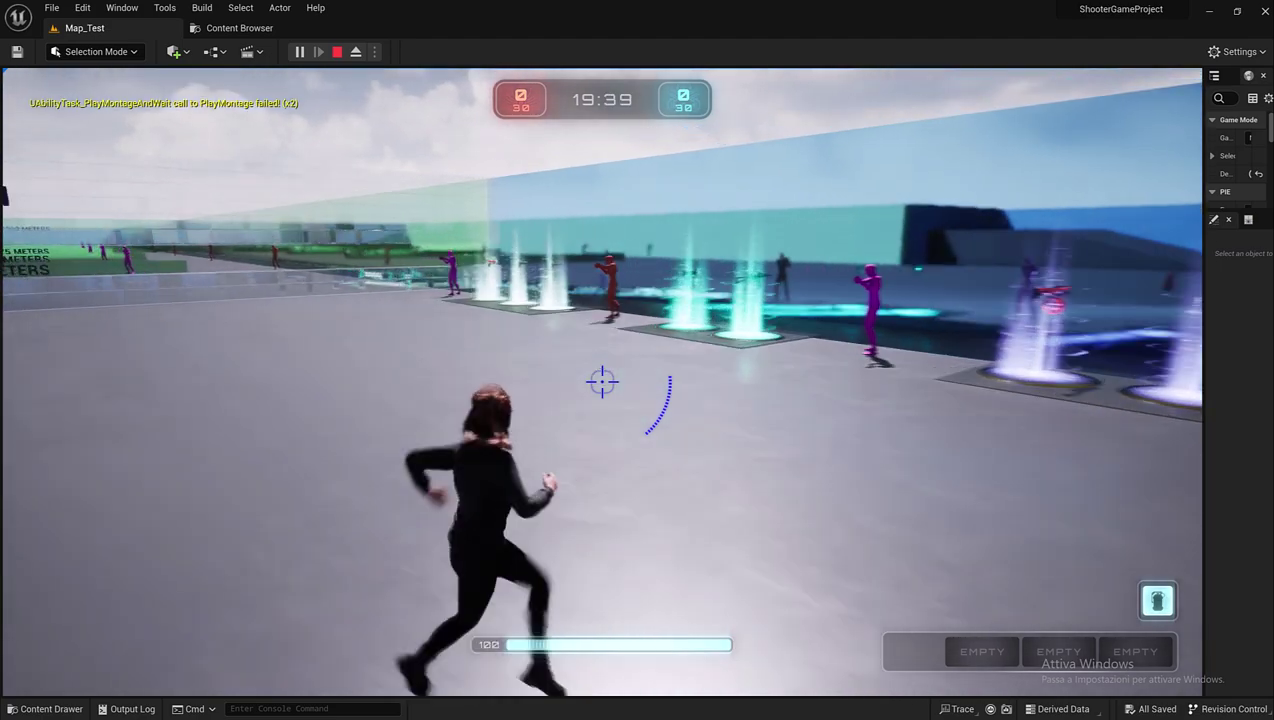
key("w")
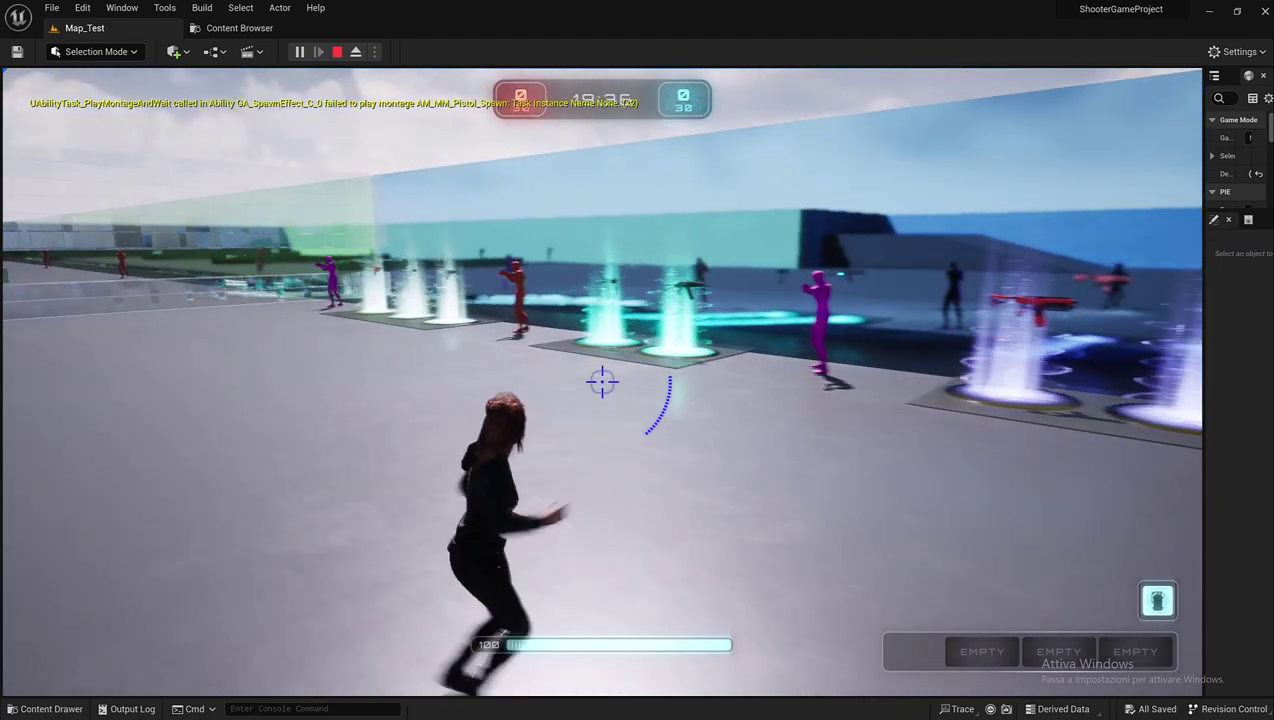
key("w")
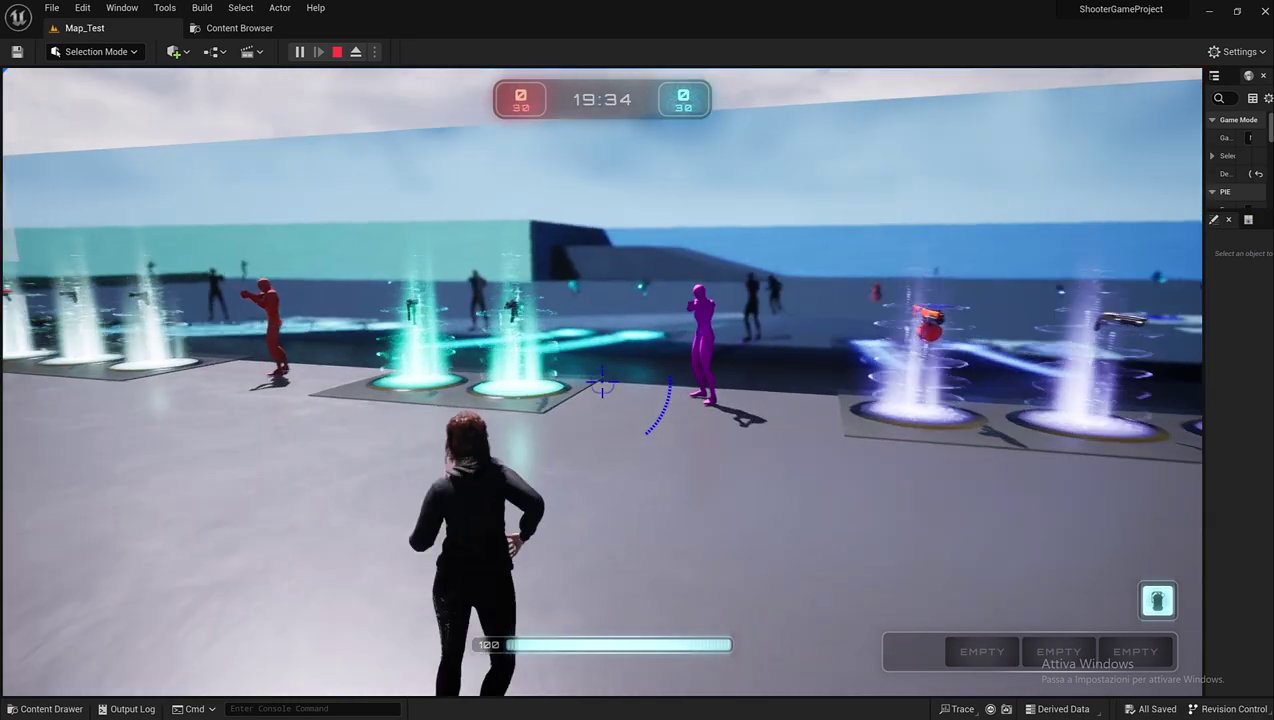
key("w")
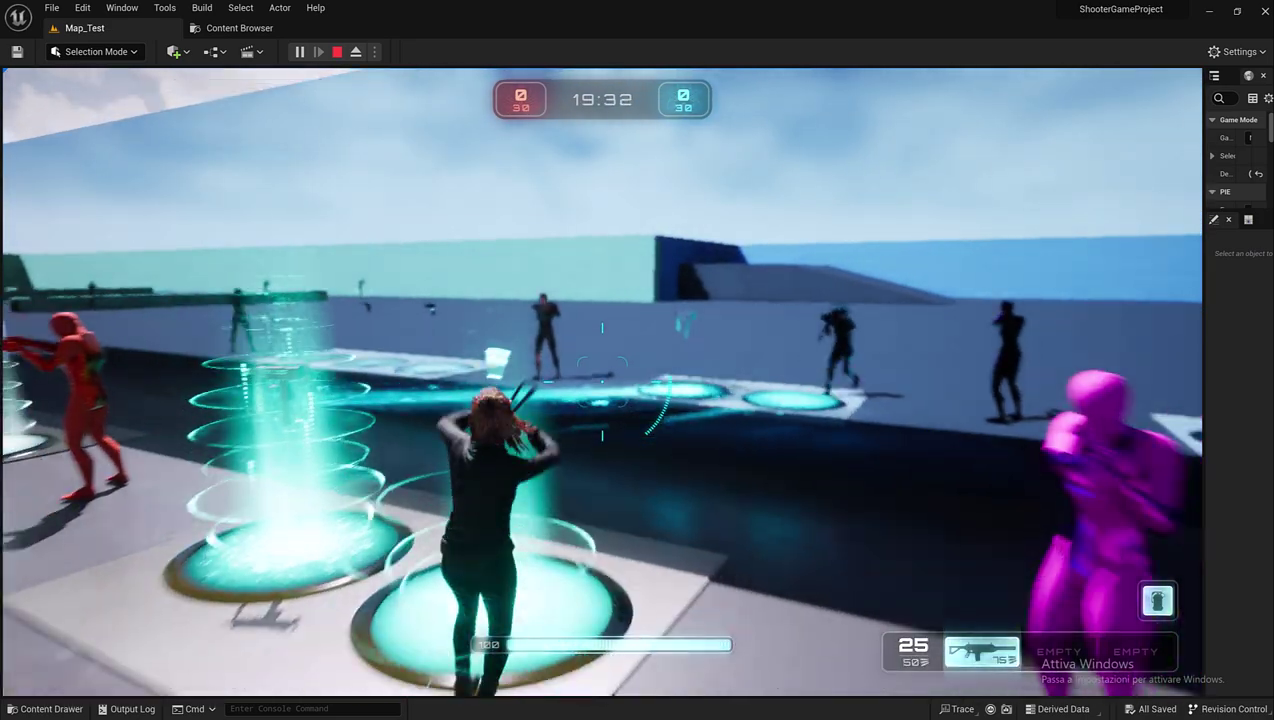
key("w")
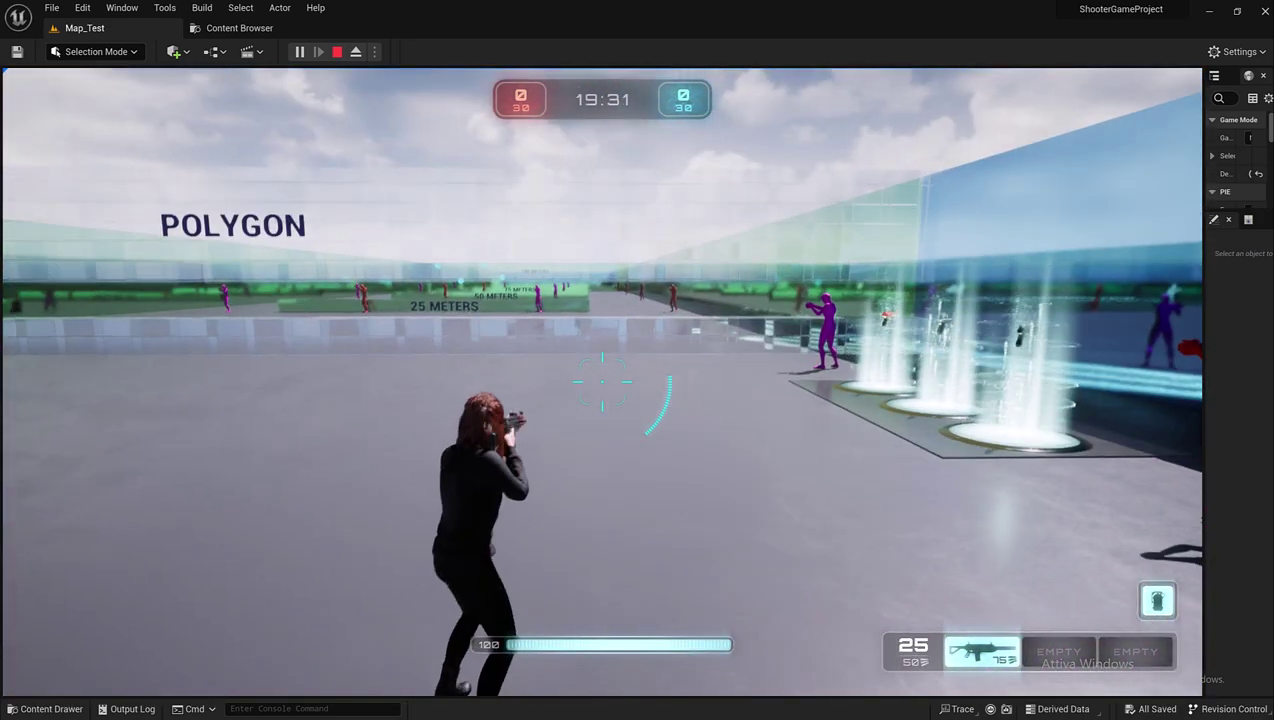
key("w")
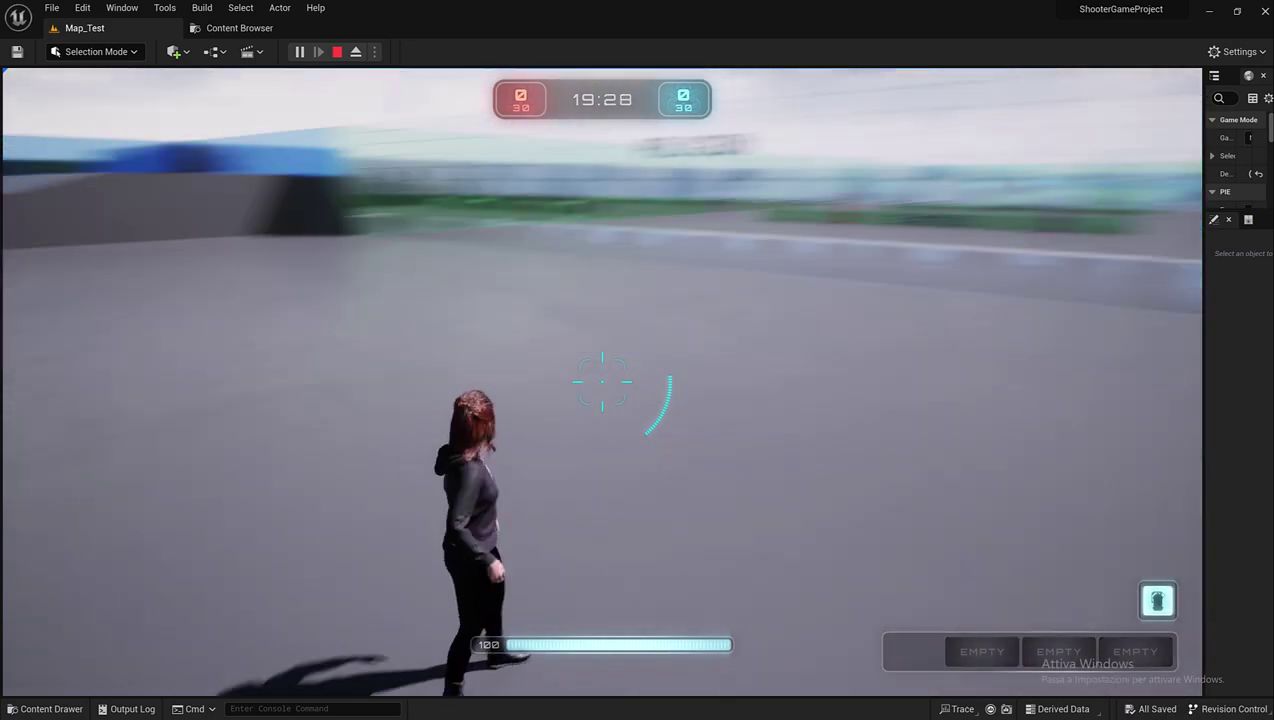
key("w")
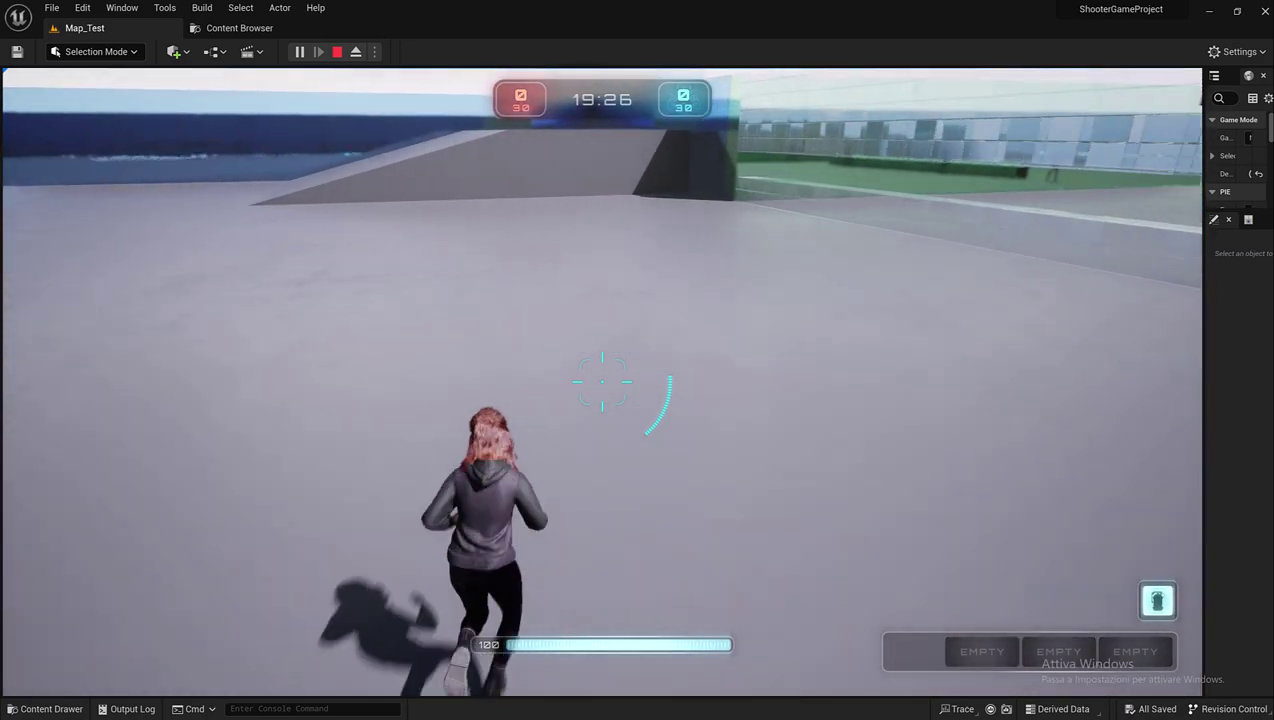
key("w")
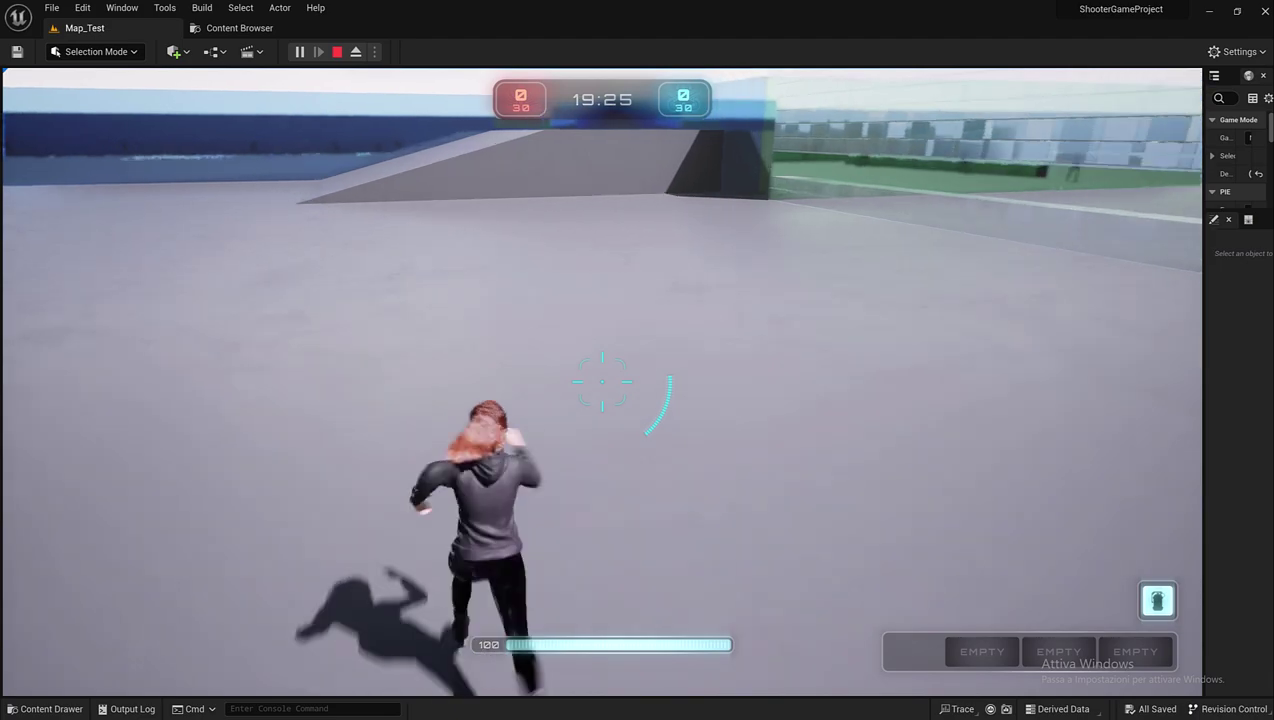
key("w")
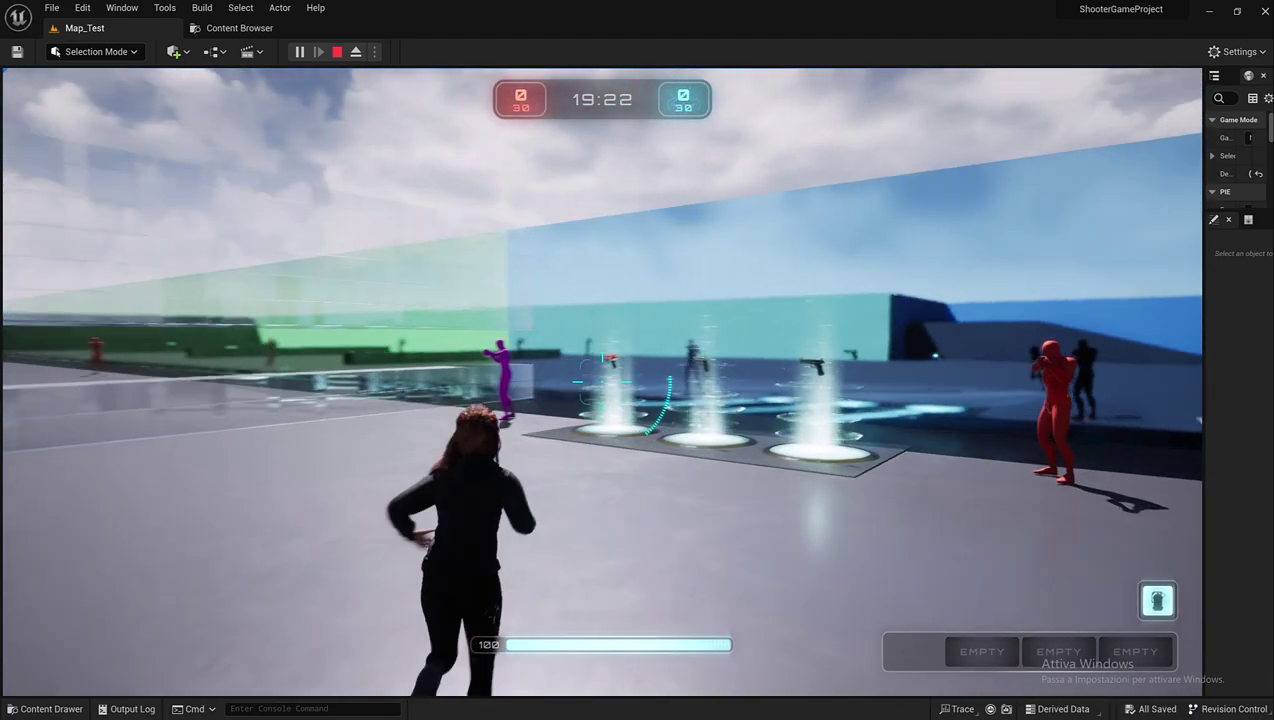
key("w")
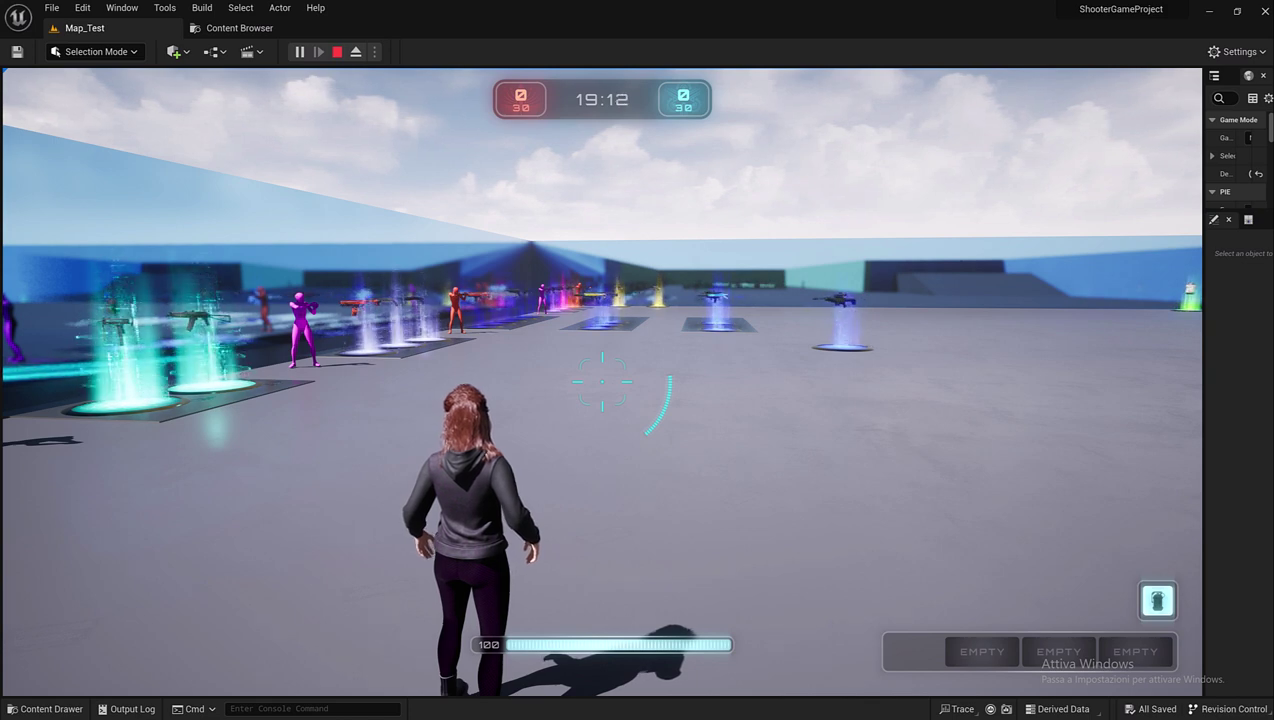
left_click(239, 28)
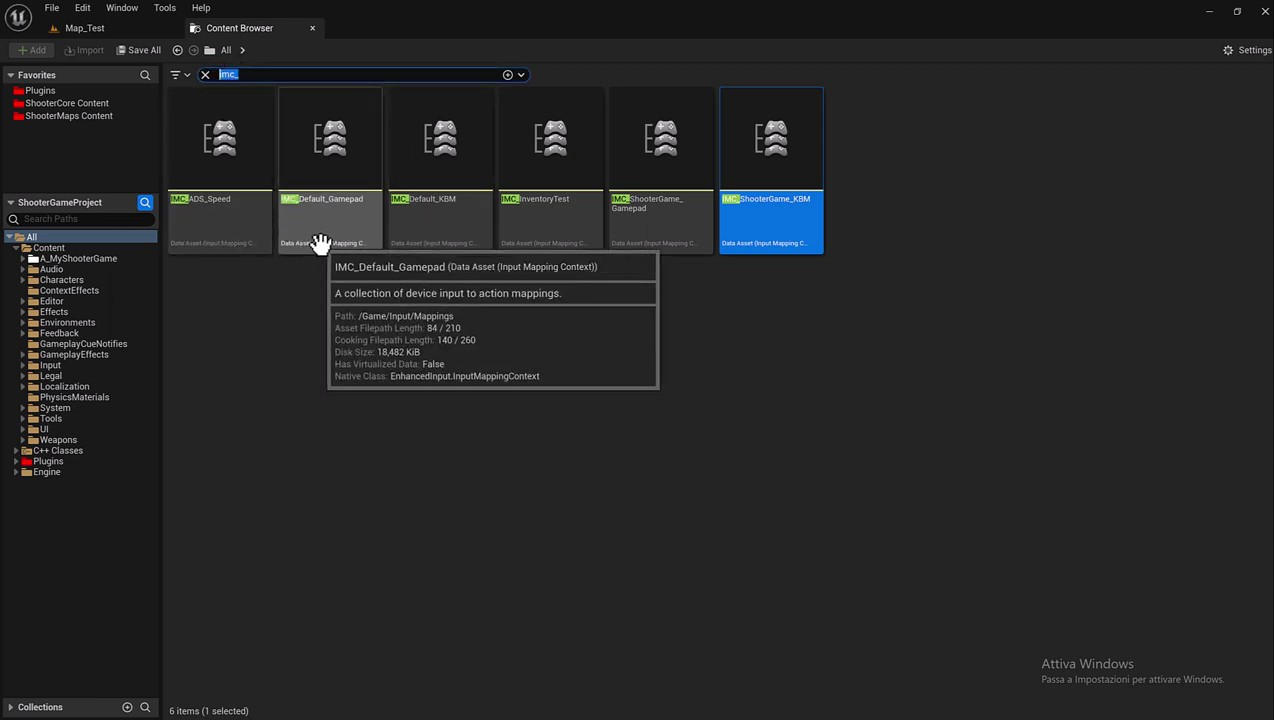
Search 'drop' in the Content Browser and open the IA_DropWeapon input action.
type("drop")
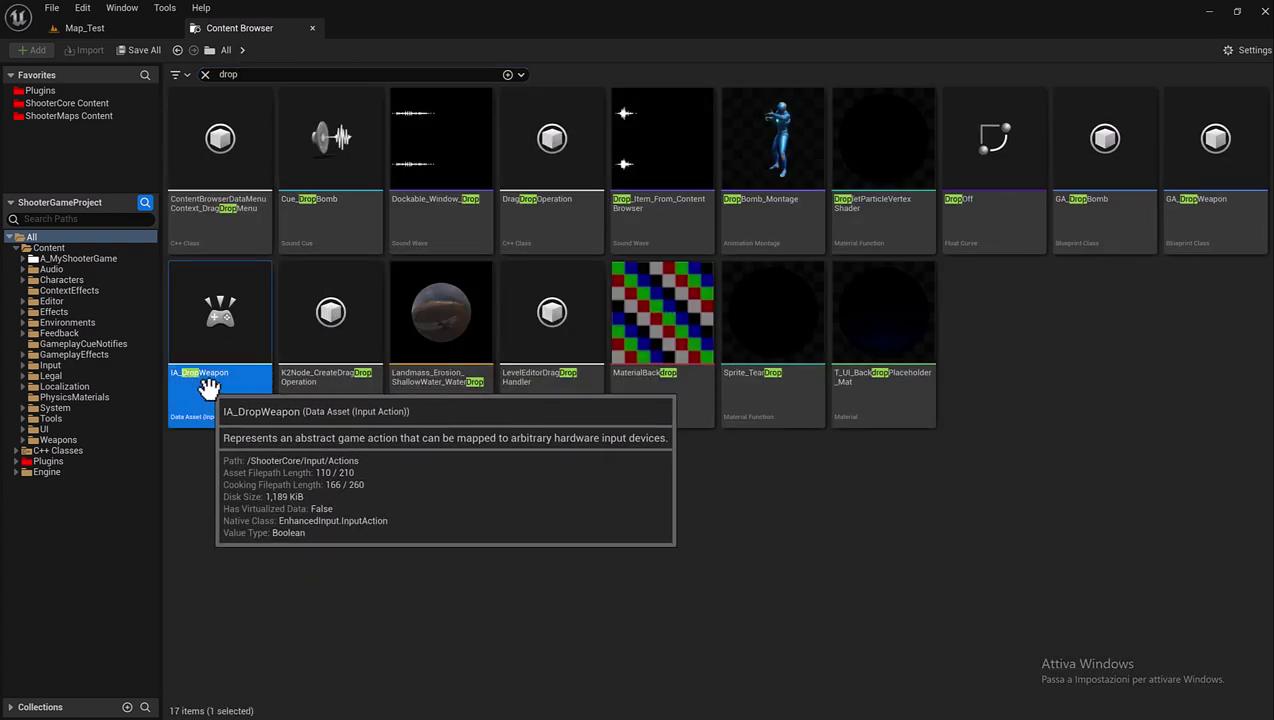
double_click(208, 388)
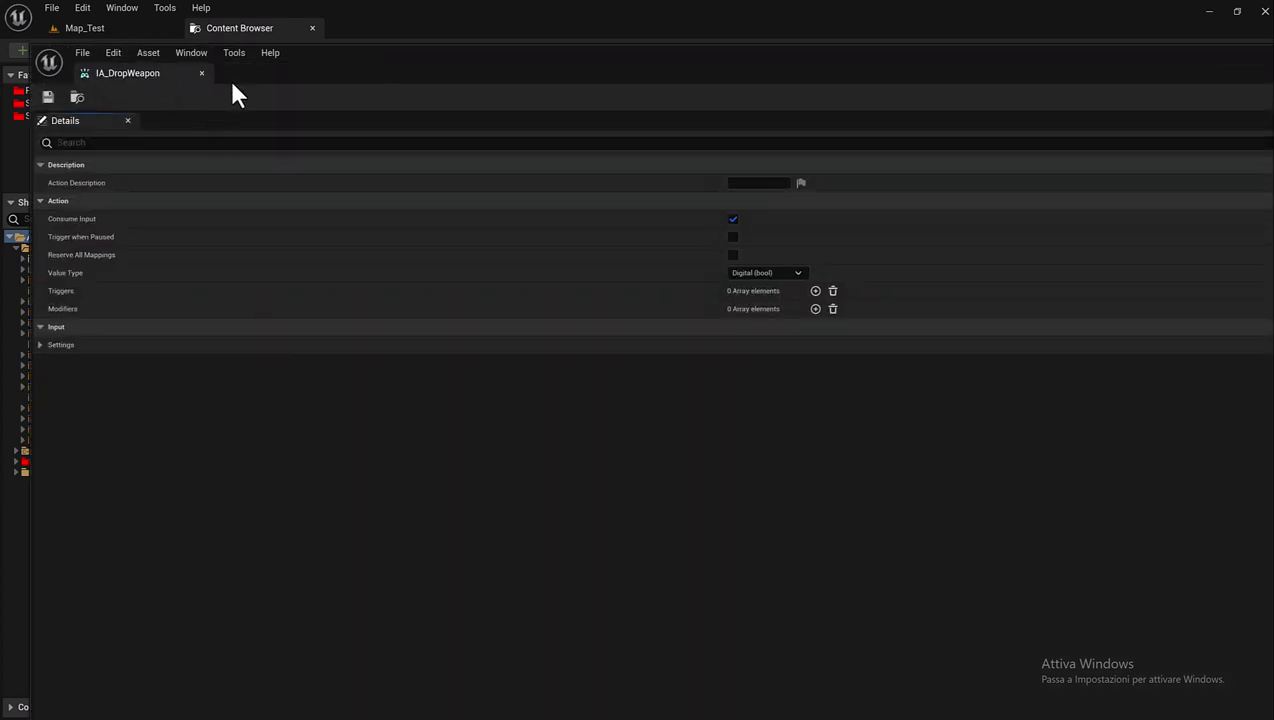
Dock the IA_DropWeapon editor as a tab and add one trigger set to Pressed.
left_click_drag(170, 75, 370, 21)
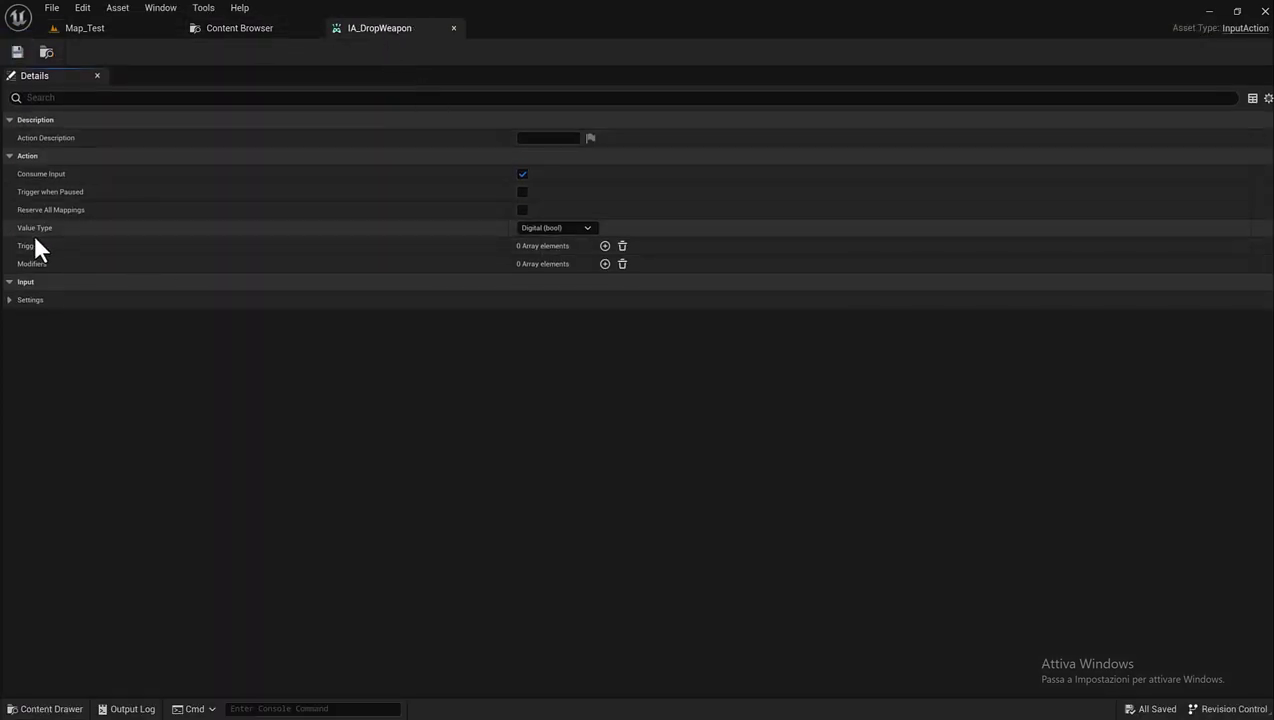
left_click(605, 246)
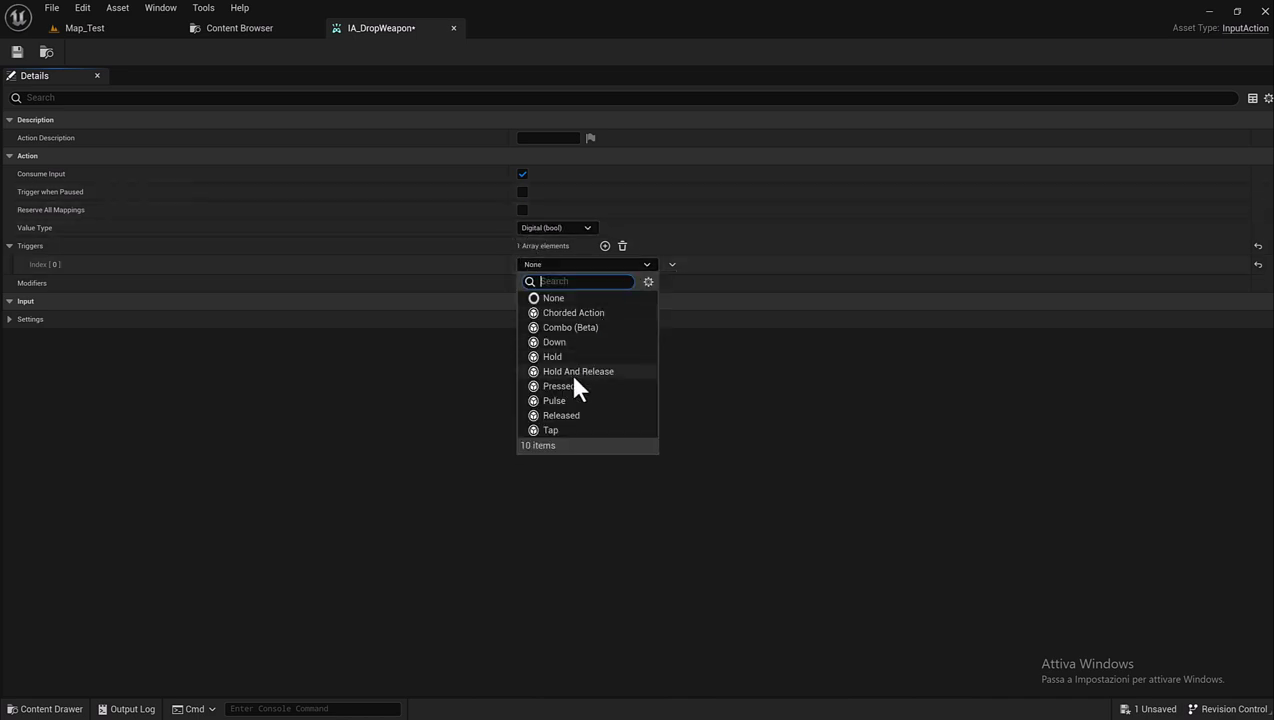
left_click(568, 384)
Play Map_Test, pick up rifles from the weapon pads and drop each weapon with G.
left_click(84, 28)
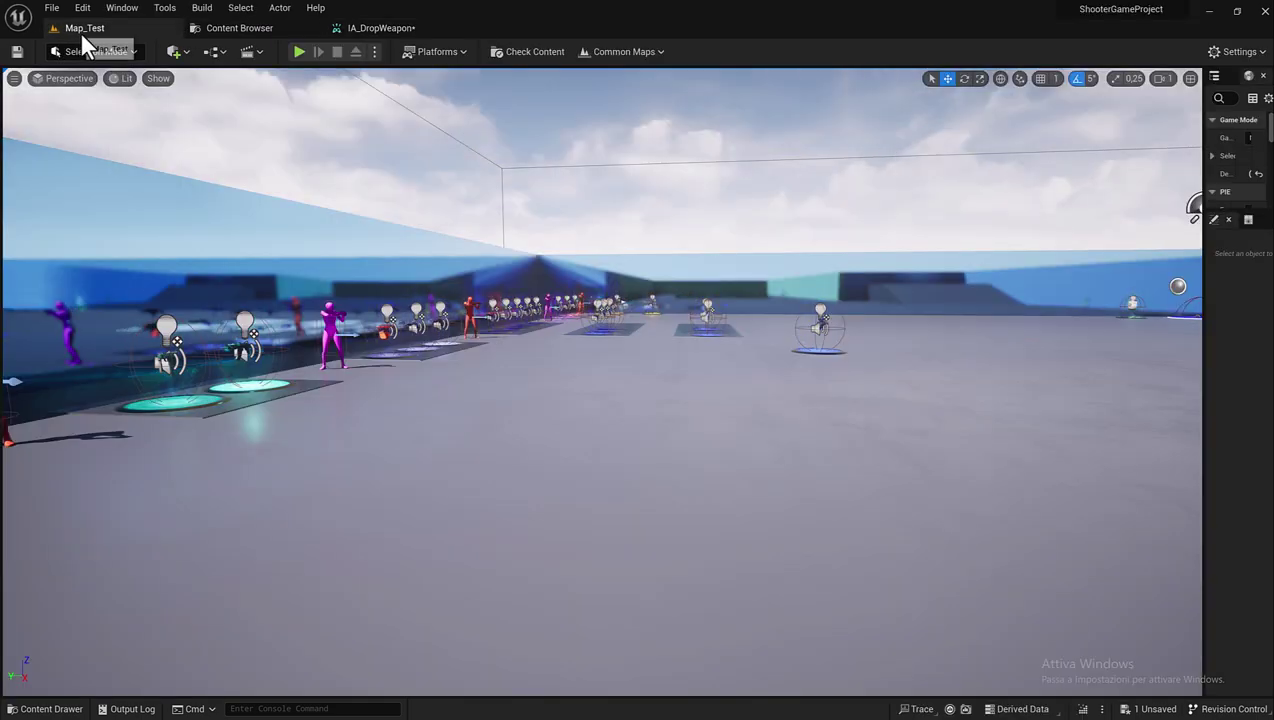
left_click(299, 51)
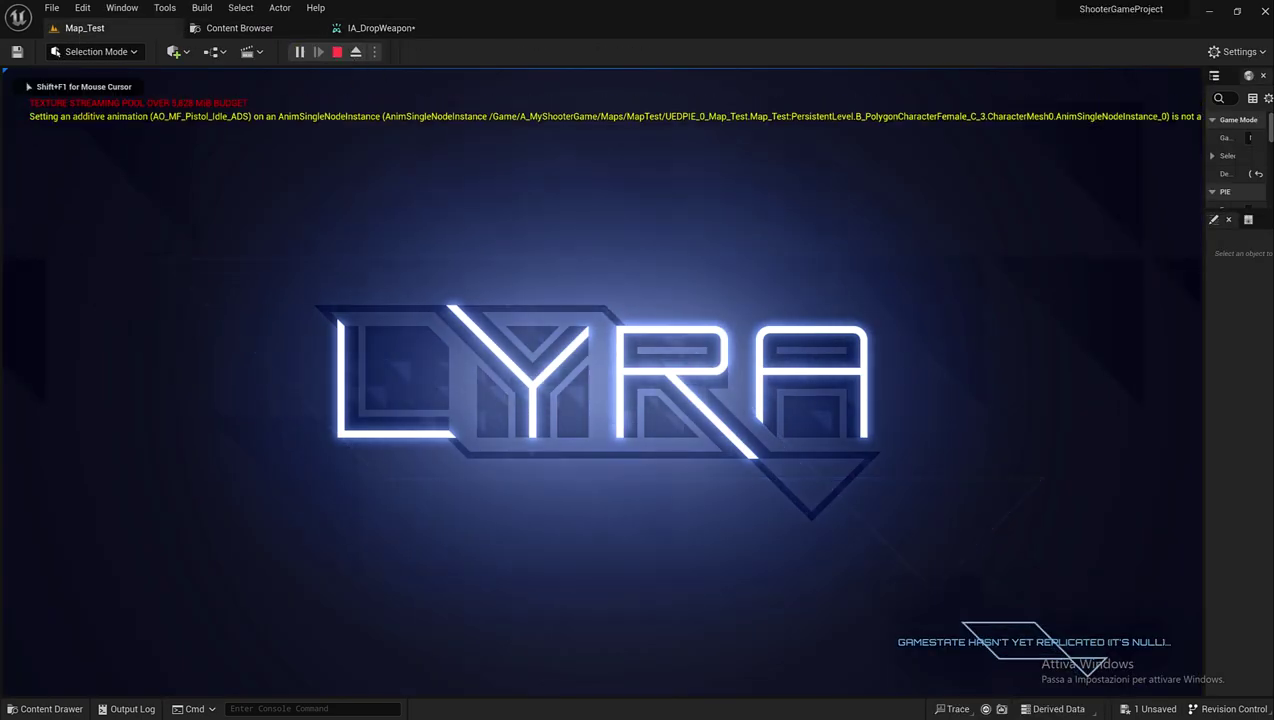
key("w")
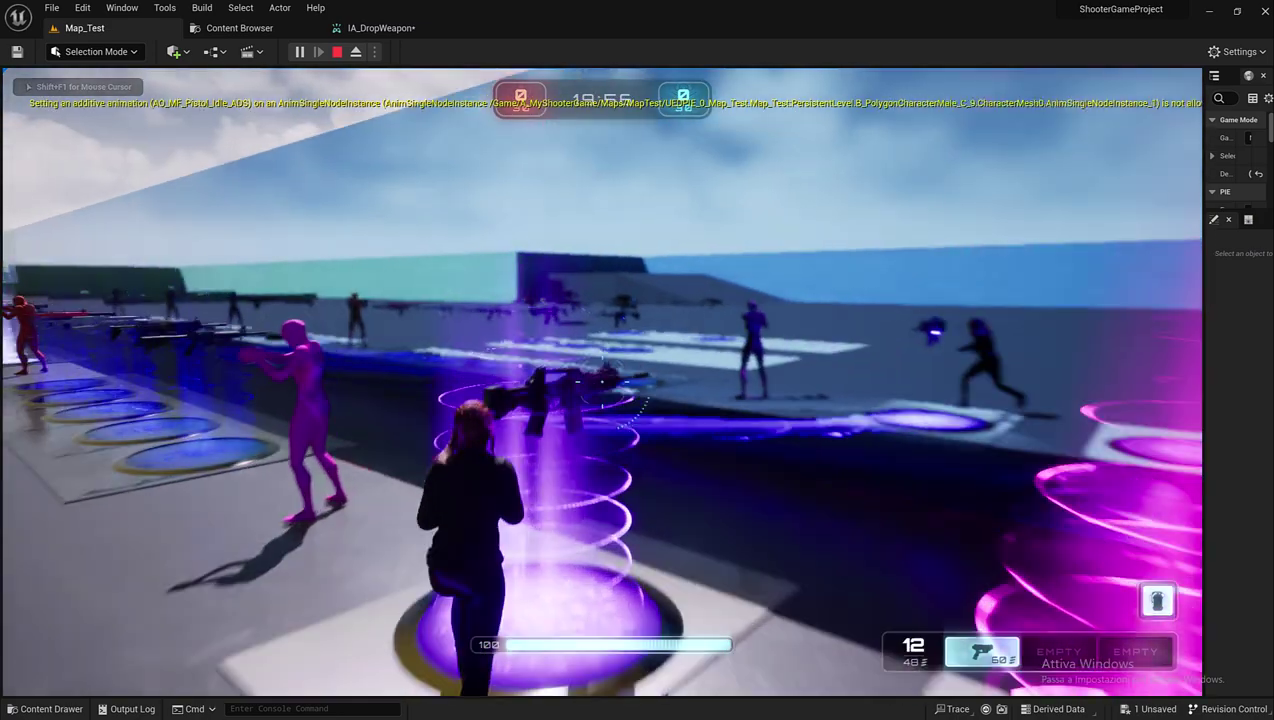
key("w")
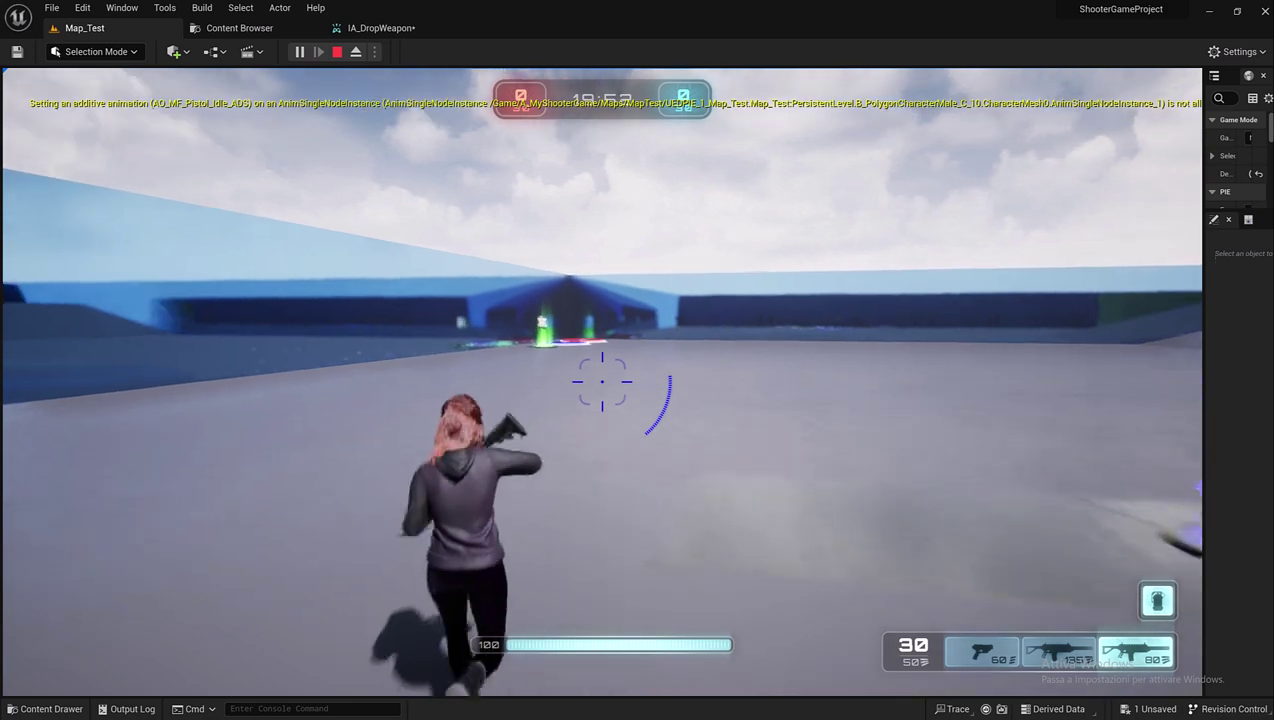
key("a")
key("g")
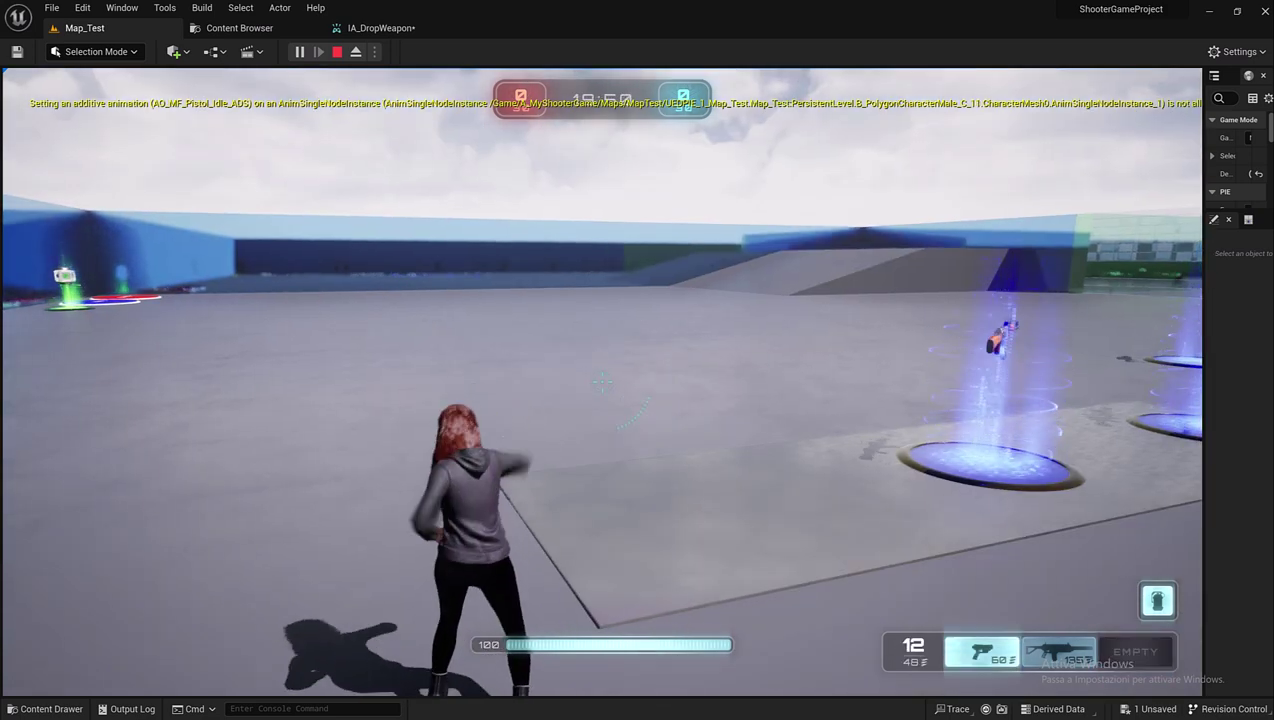
key("g")
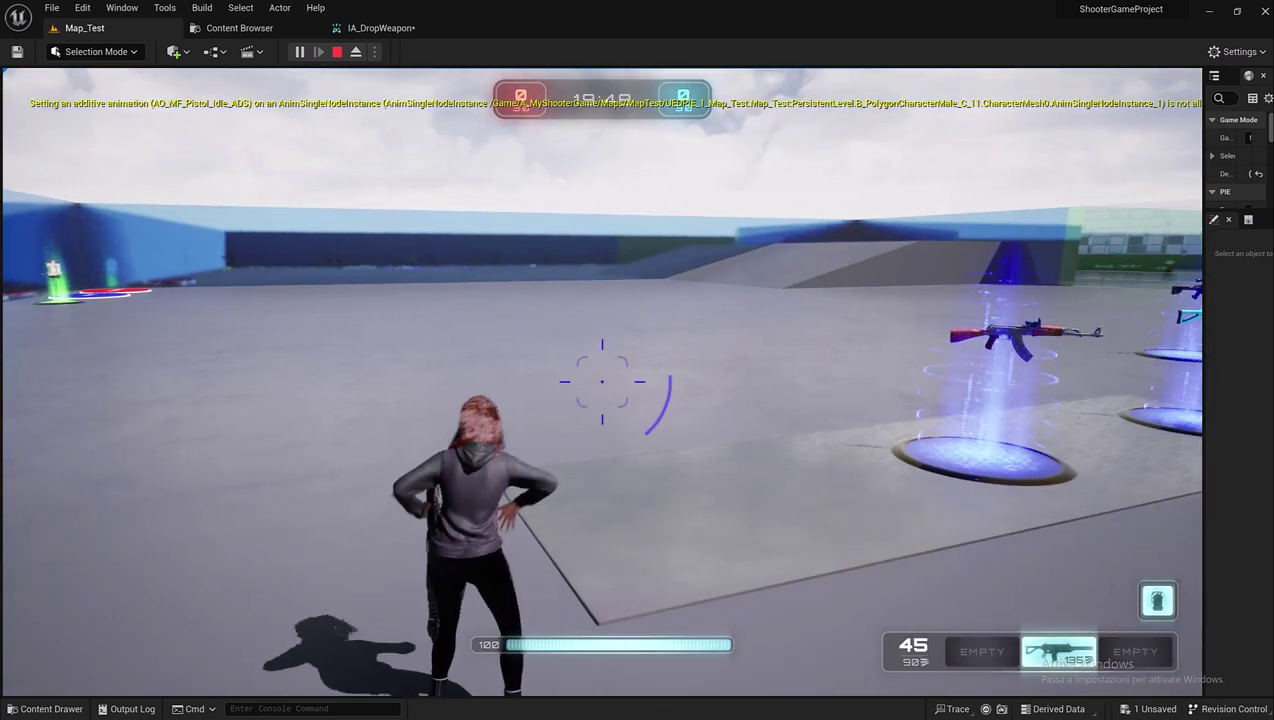
key("g")
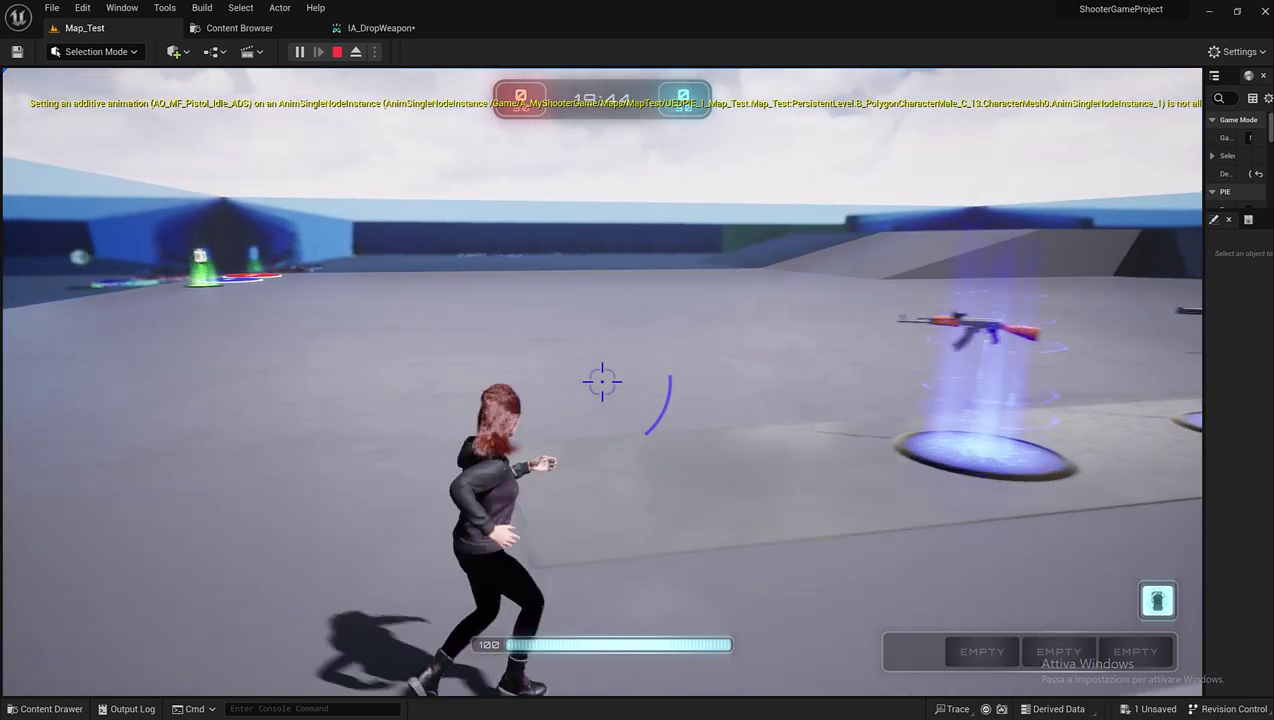
Stop the play-in-editor session from the pause menu and return to IA_DropWeapon.
key("Tab")
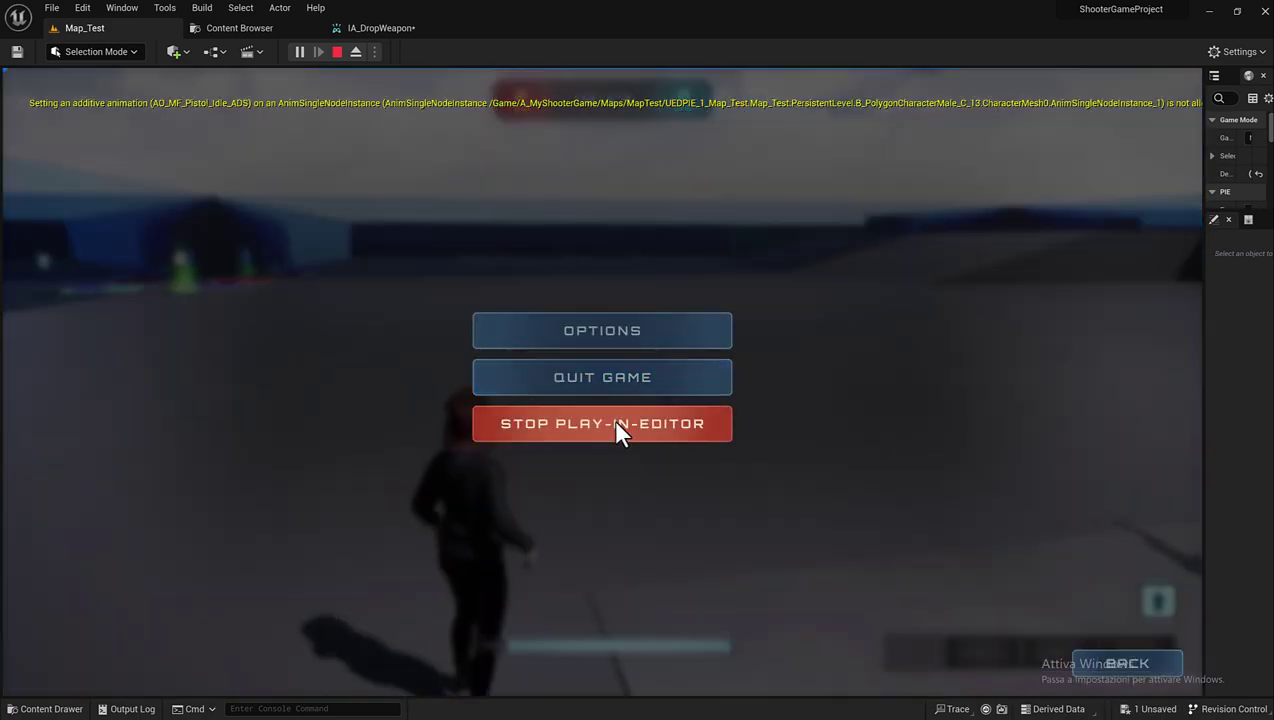
left_click(616, 423)
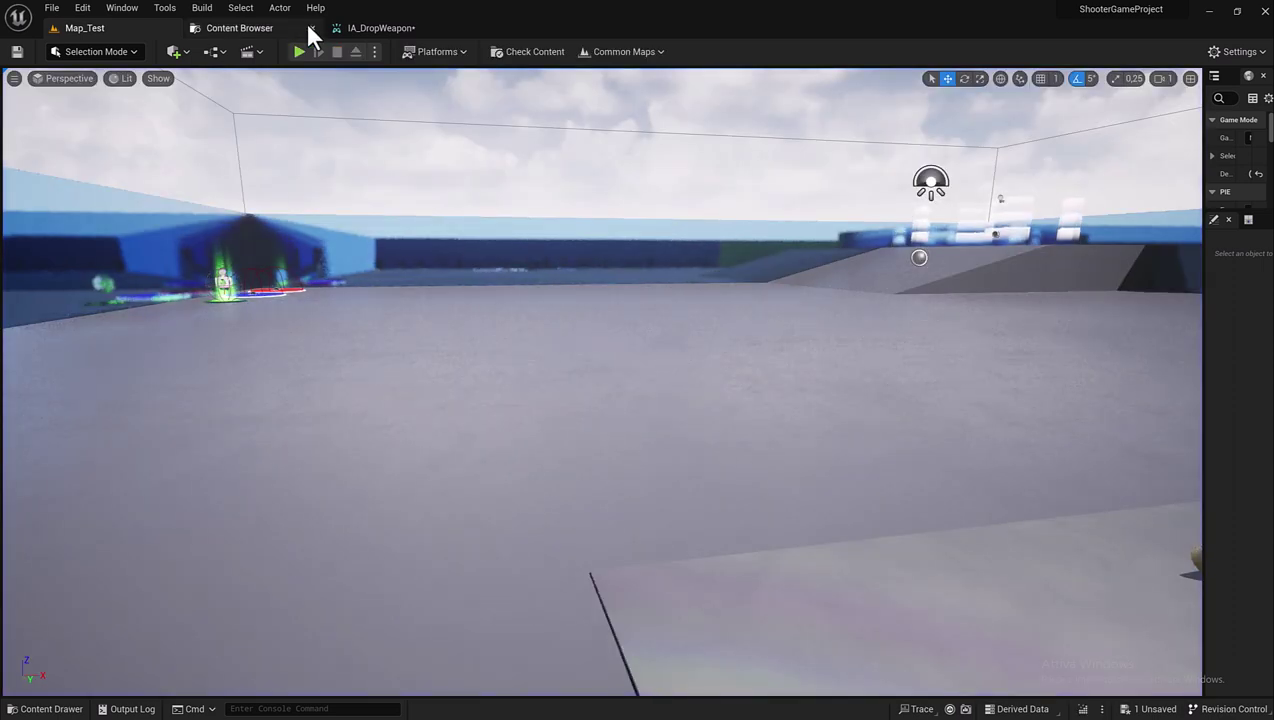
left_click(356, 28)
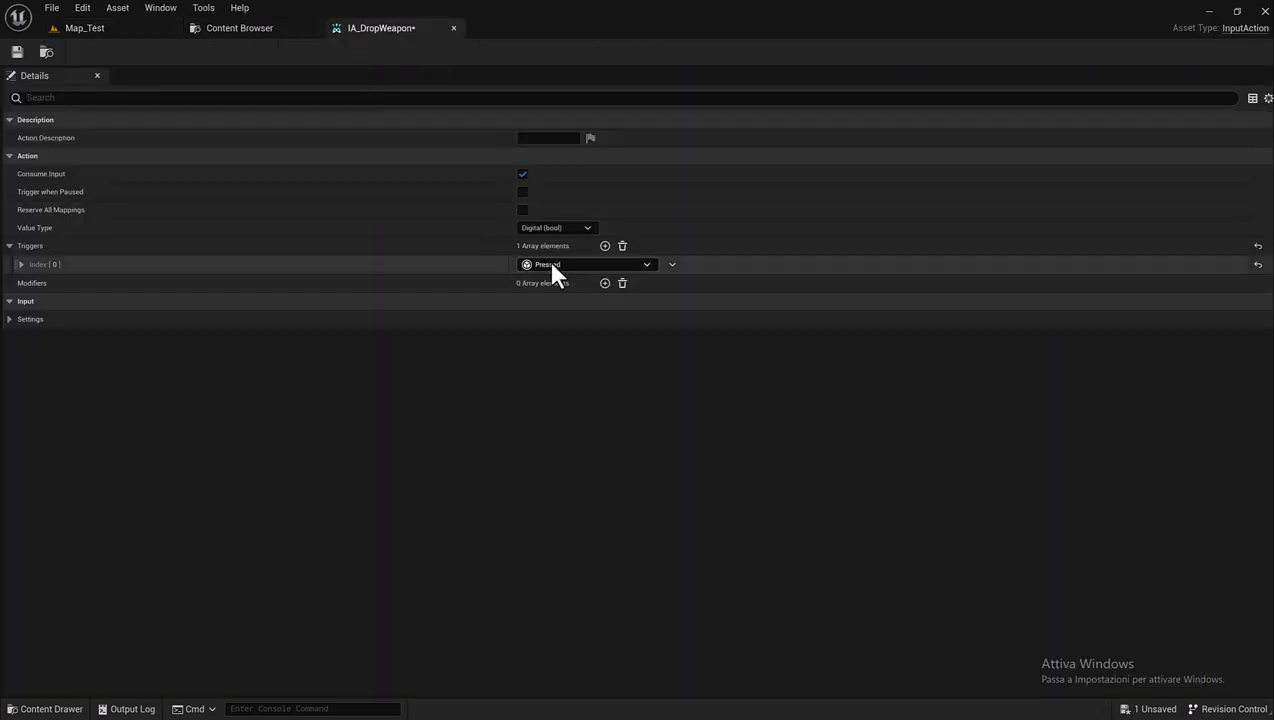
Change IA_DropWeapon's trigger from Pressed to Hold and expand its settings.
left_click(648, 264)
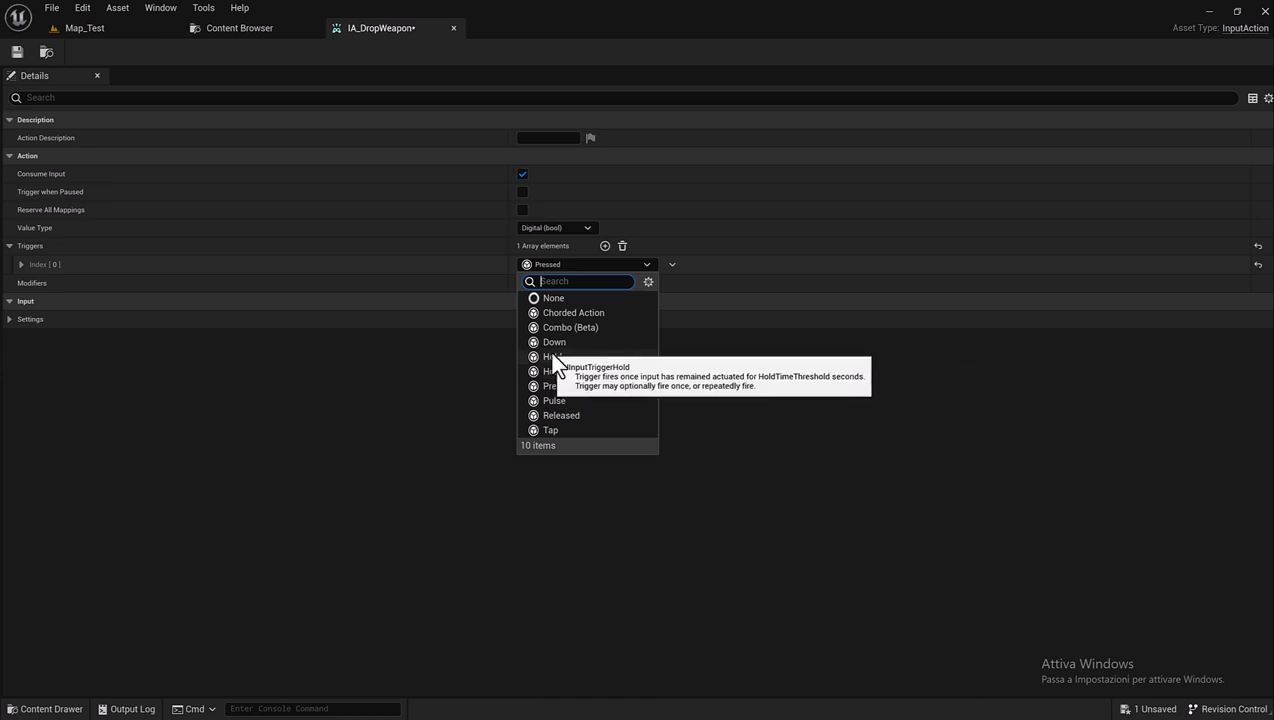
left_click(553, 357)
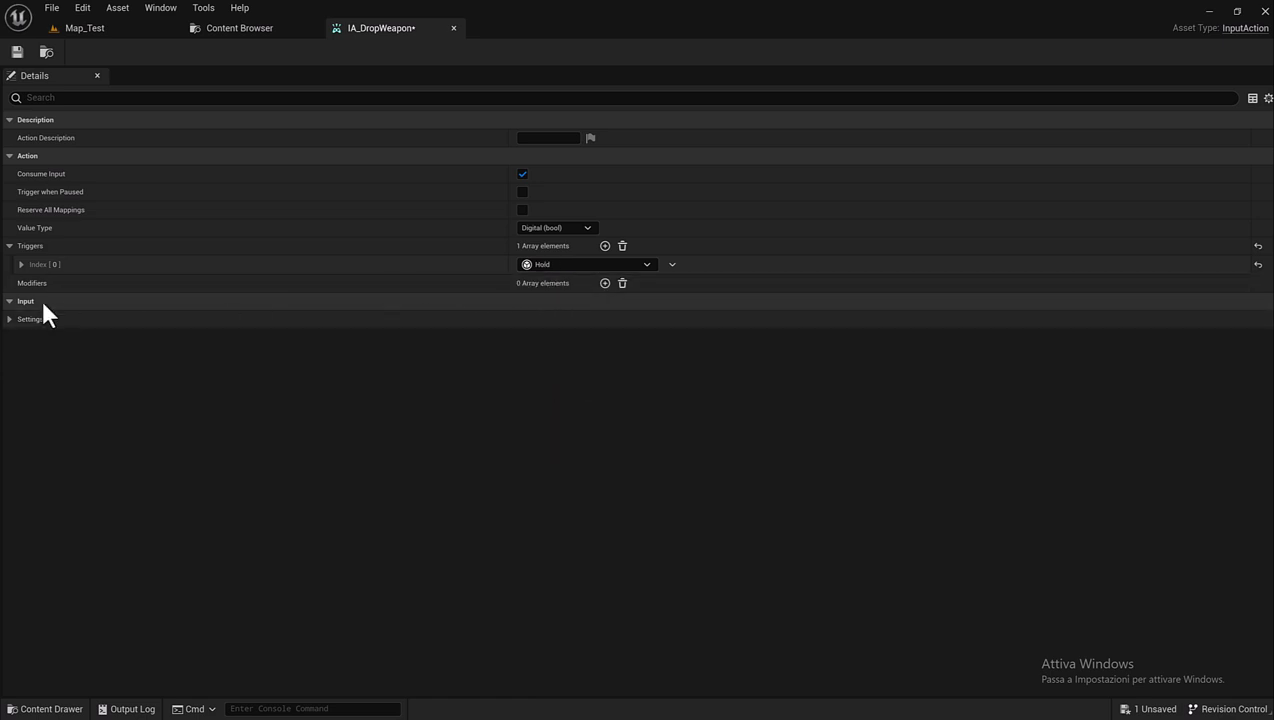
left_click(21, 264)
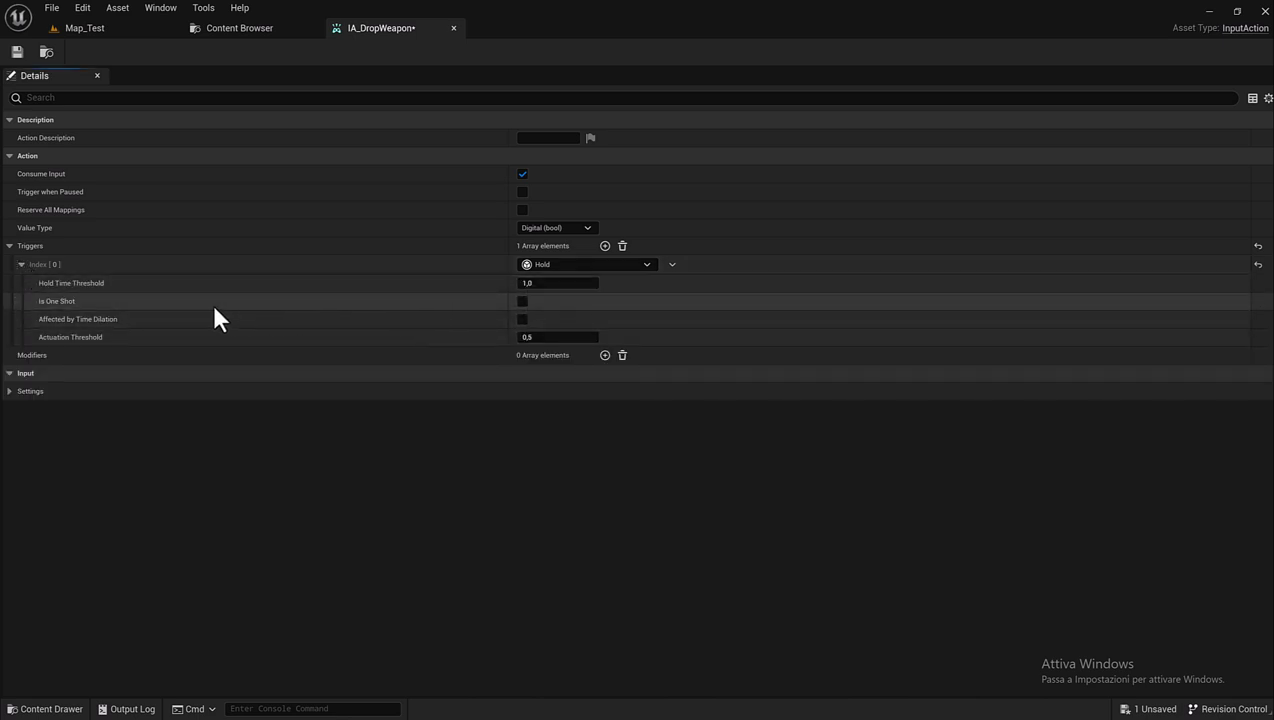
Set Actuation Threshold to 0,001 and Hold Time Threshold to 3, and enable Trigger when Paused.
left_click(535, 338)
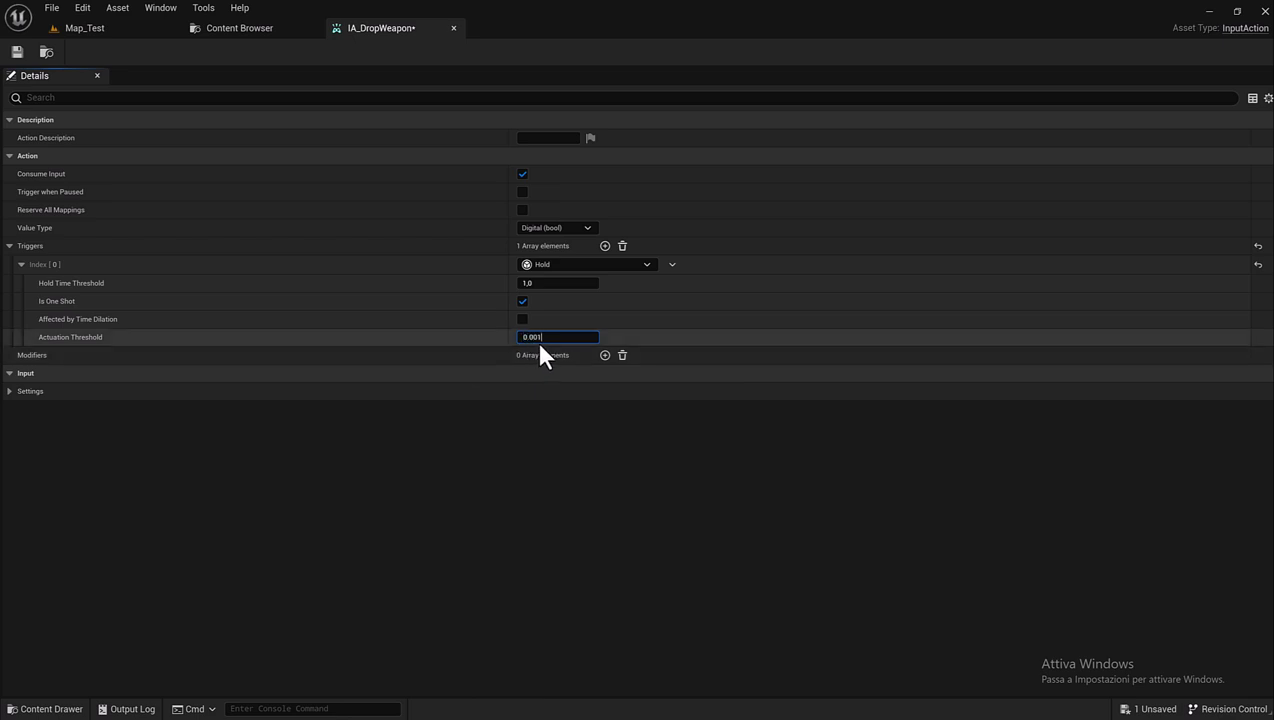
type("0,001")
key("Return")
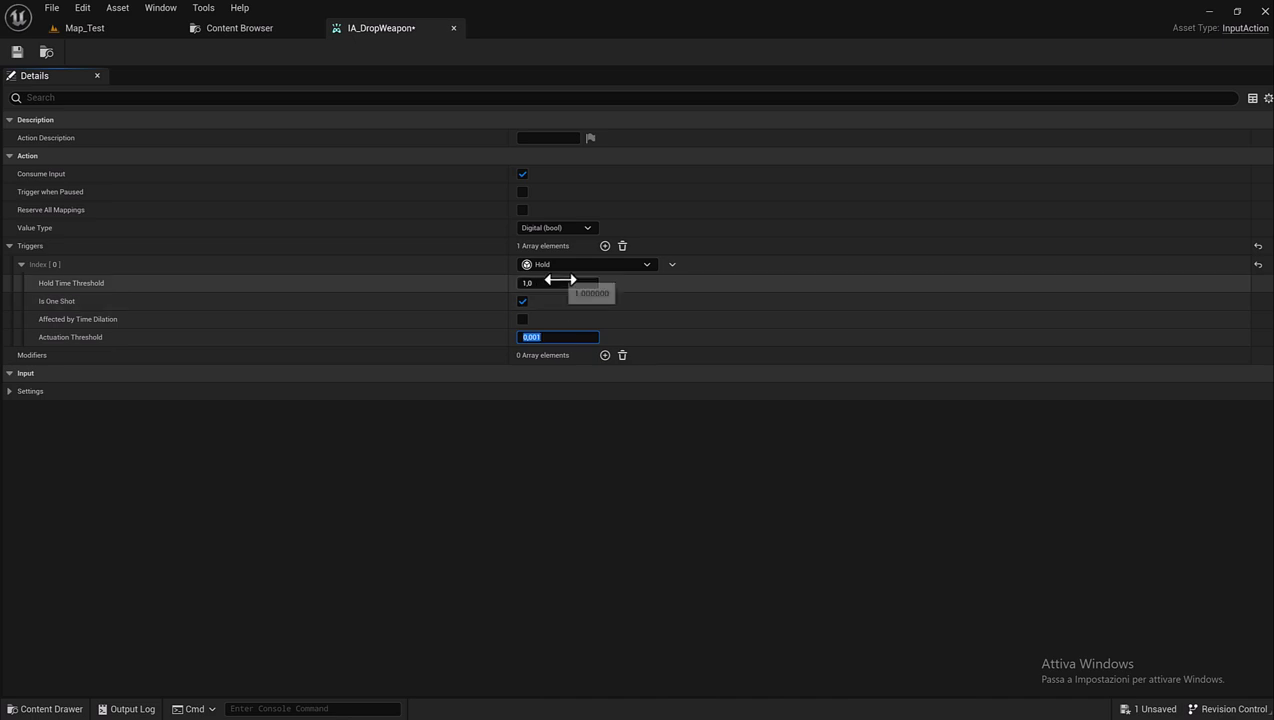
left_click(548, 283)
type("3")
key("Return")
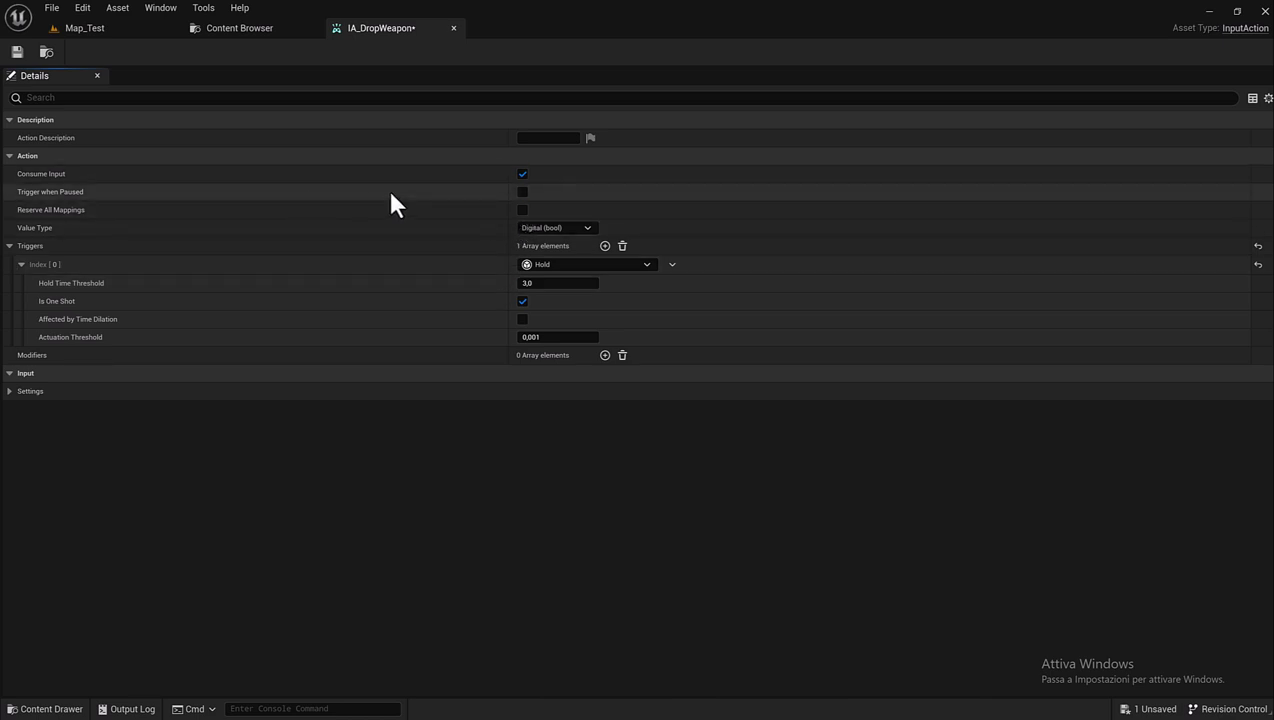
left_click(522, 192)
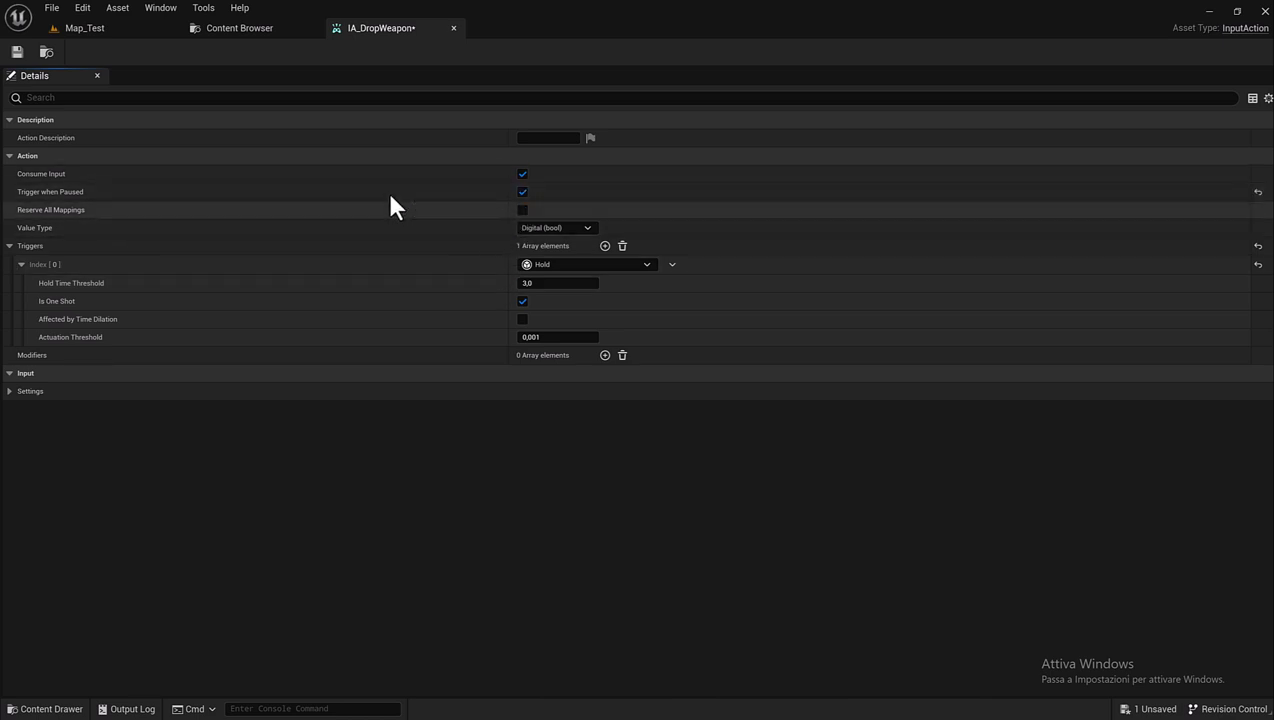
Save IA_DropWeapon, close its tab, and return to the Map_Test level.
left_click(20, 53)
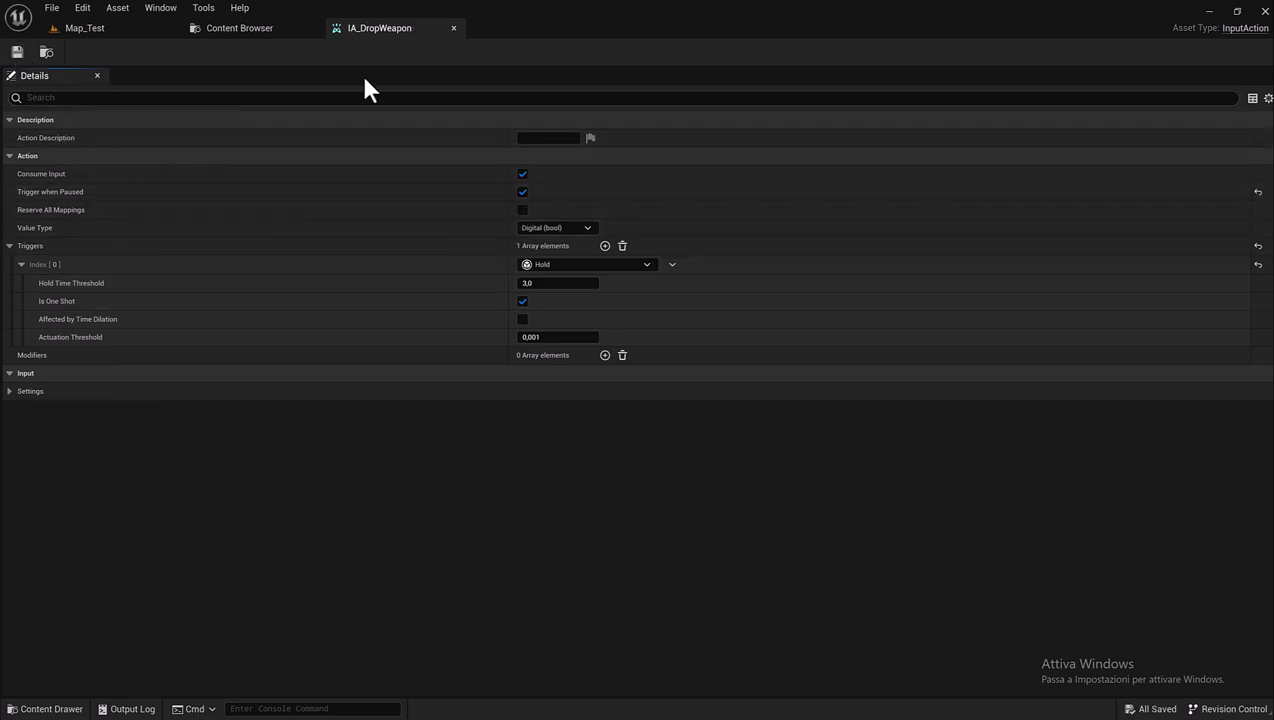
left_click(453, 28)
left_click(90, 28)
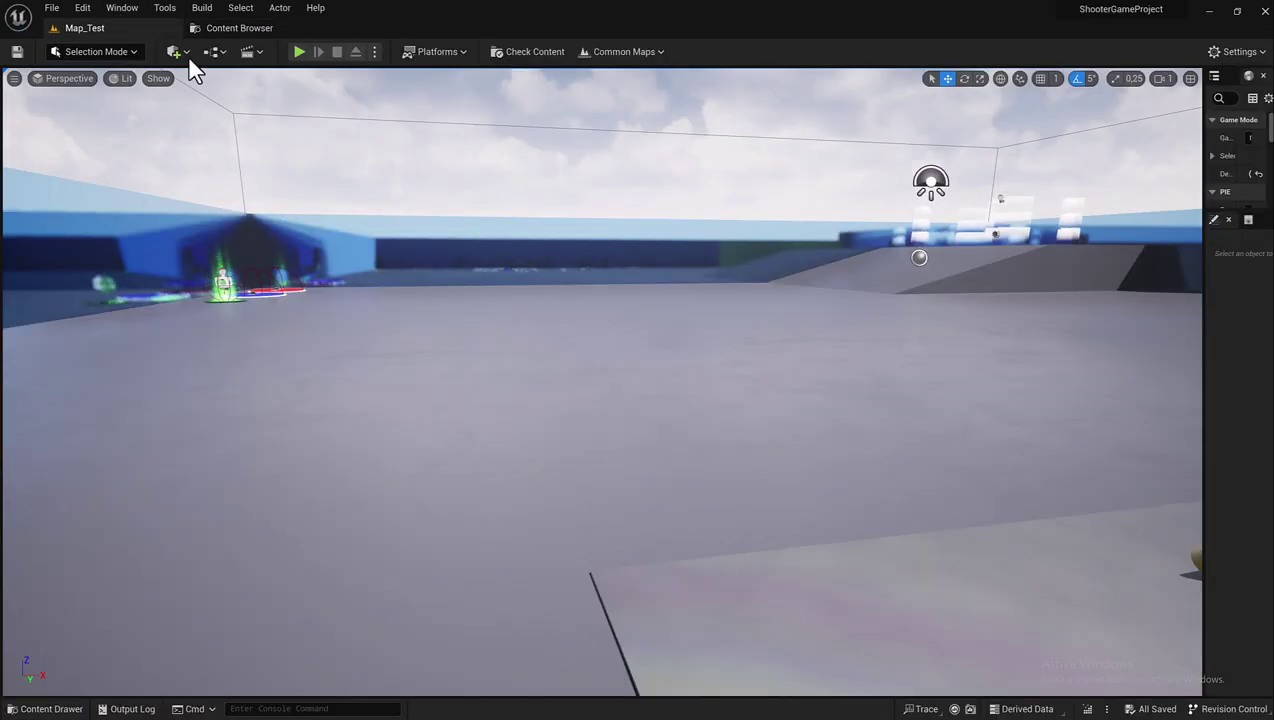
Play-test Map_Test by holding G to drop the pistol and running toward the weapon pads, then end the session.
left_click(299, 52)
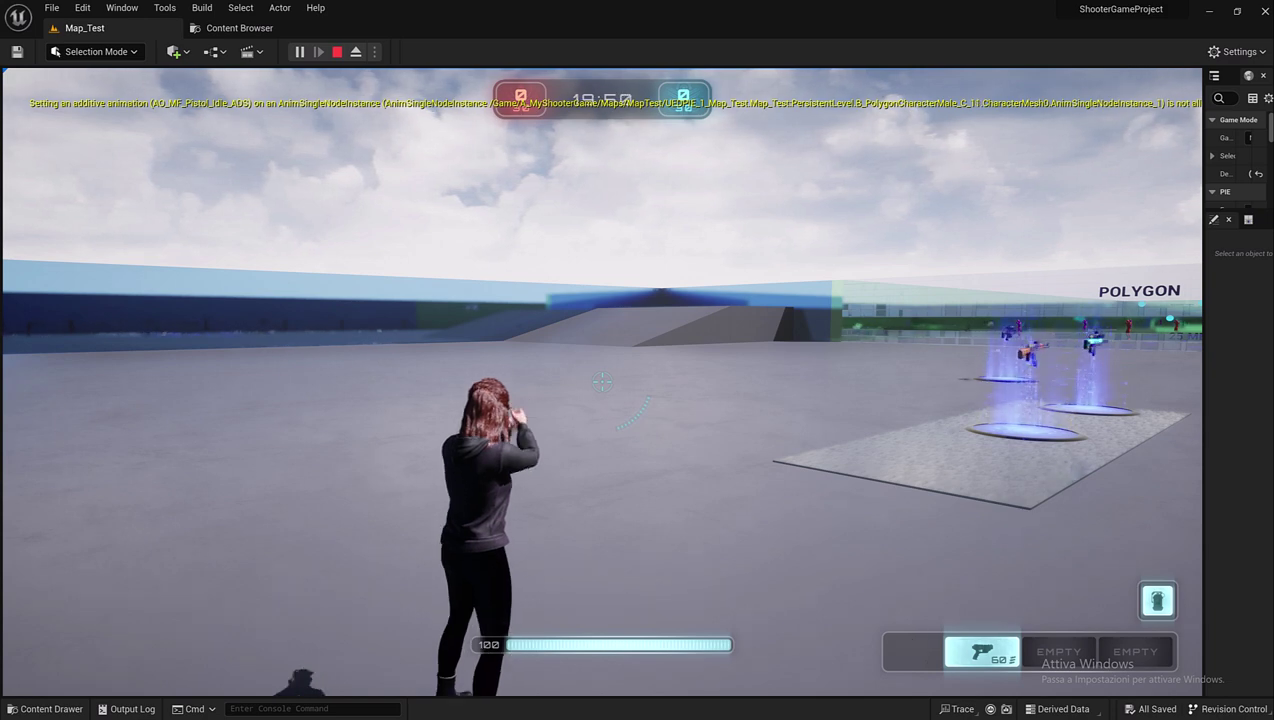
key("g")
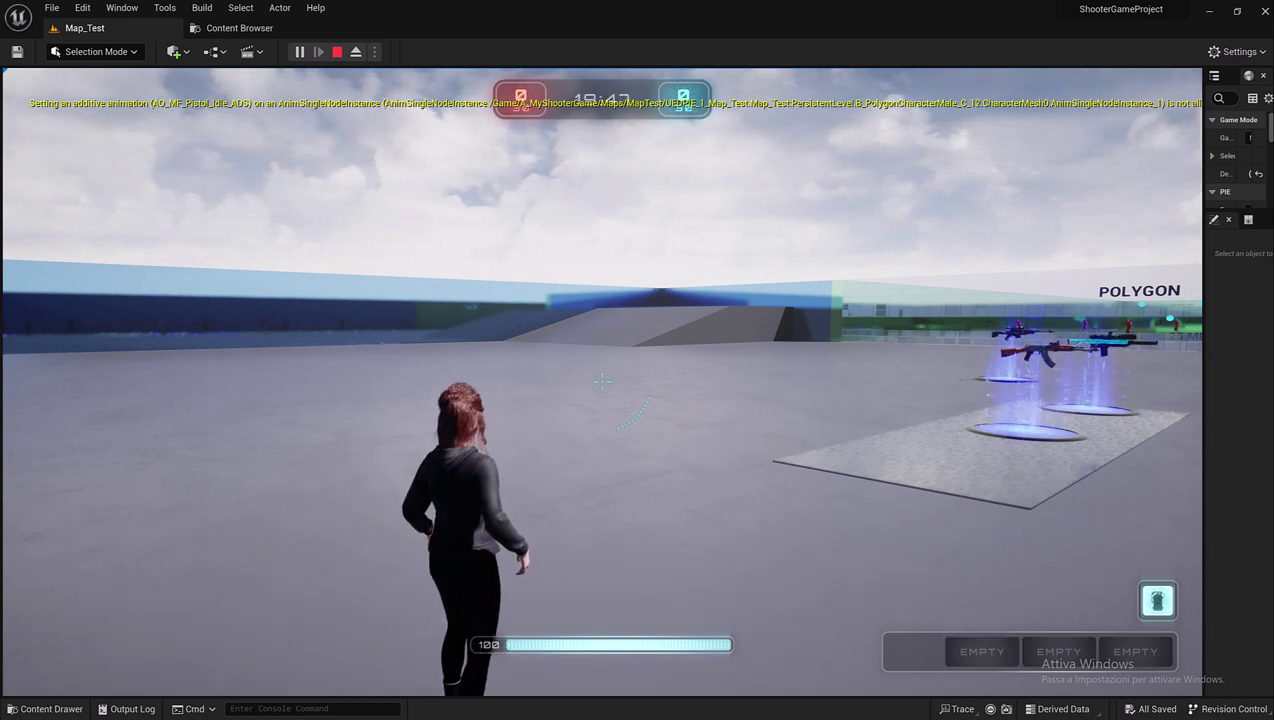
key("w")
key("a")
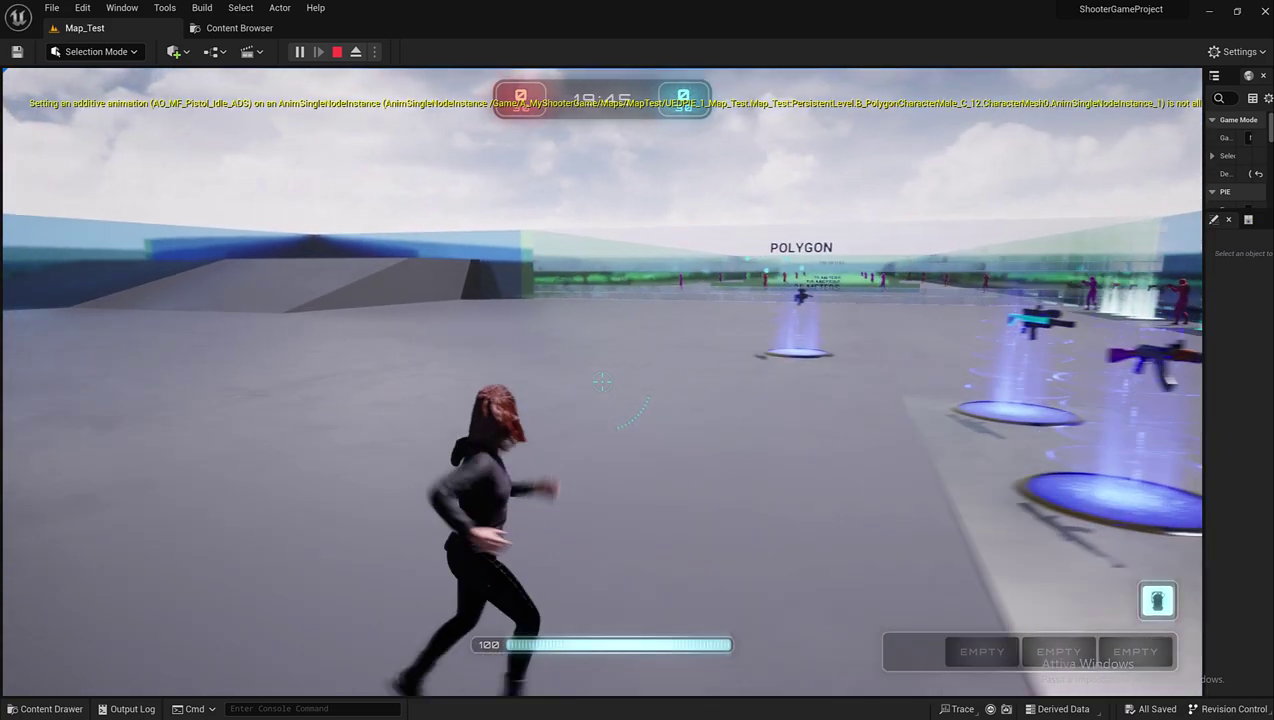
key("a")
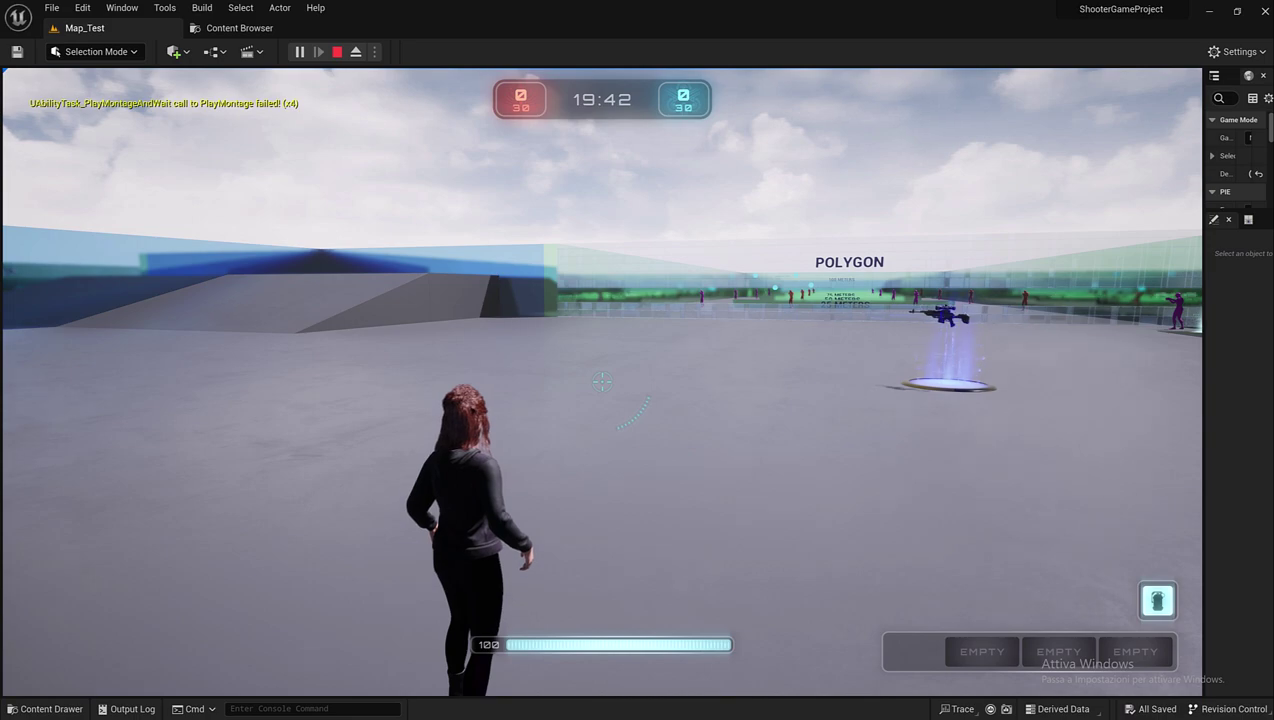
key("w")
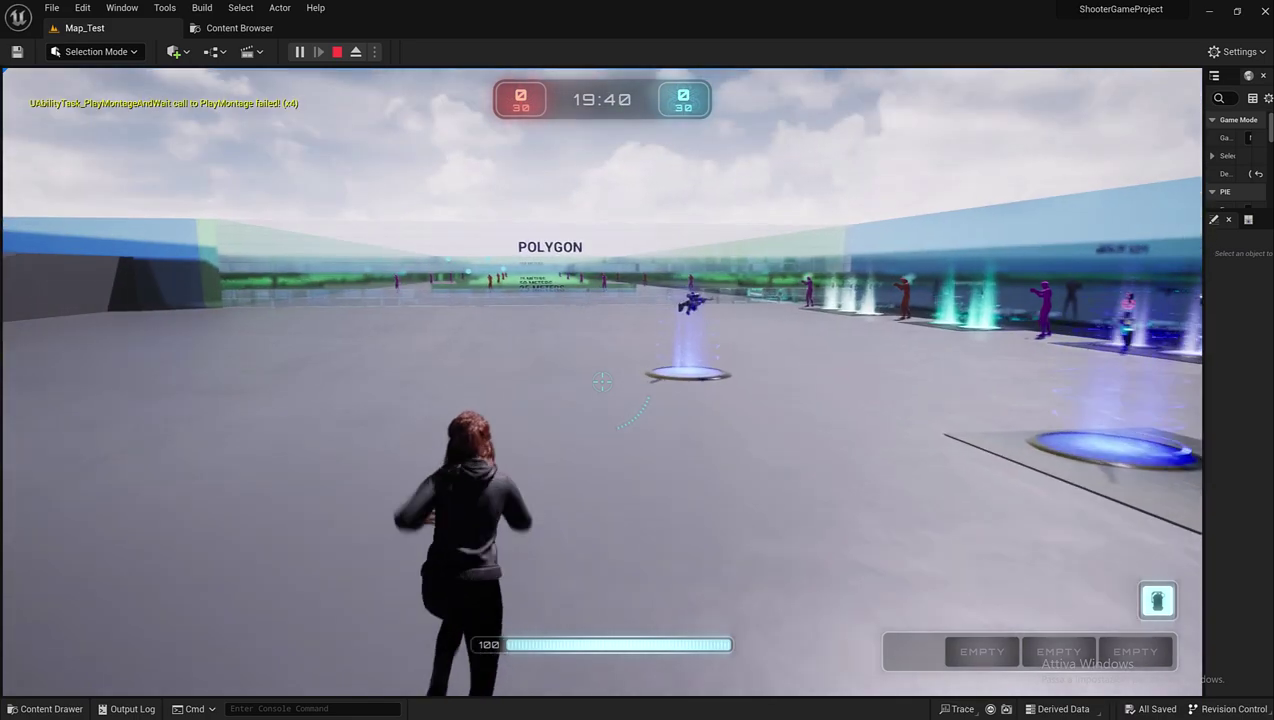
key("w")
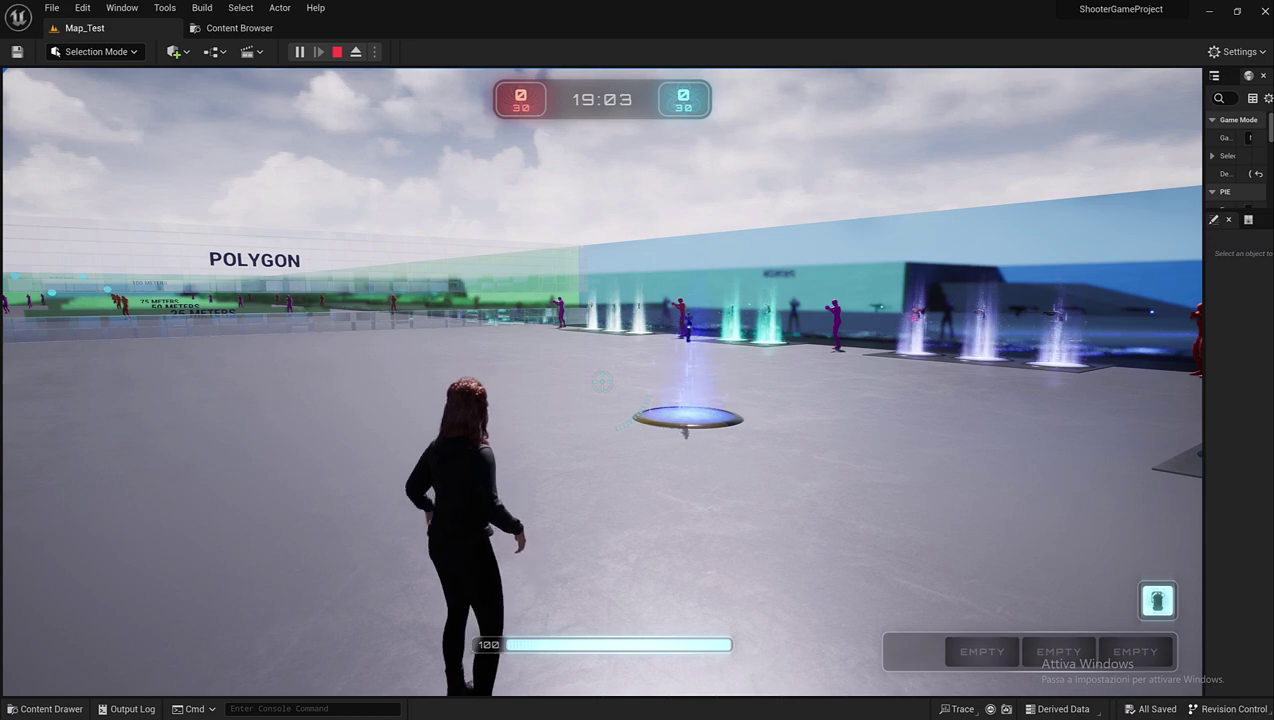
key("Escape")
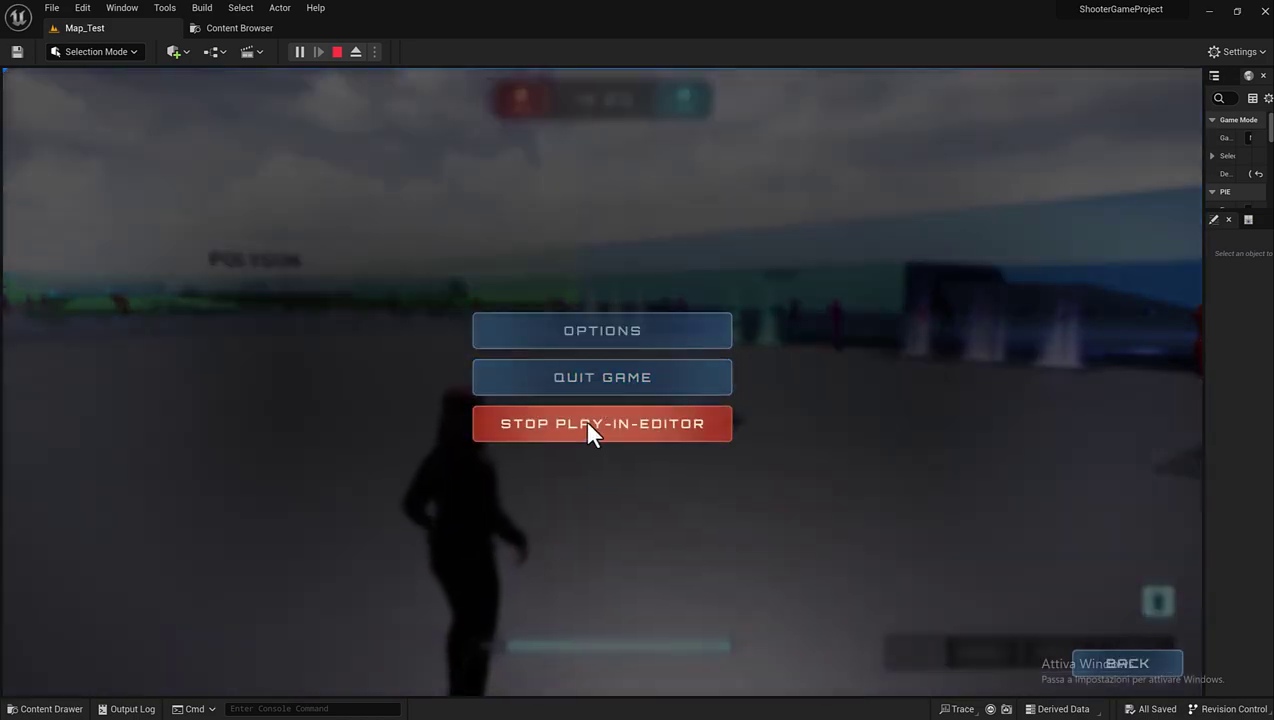
left_click(588, 426)
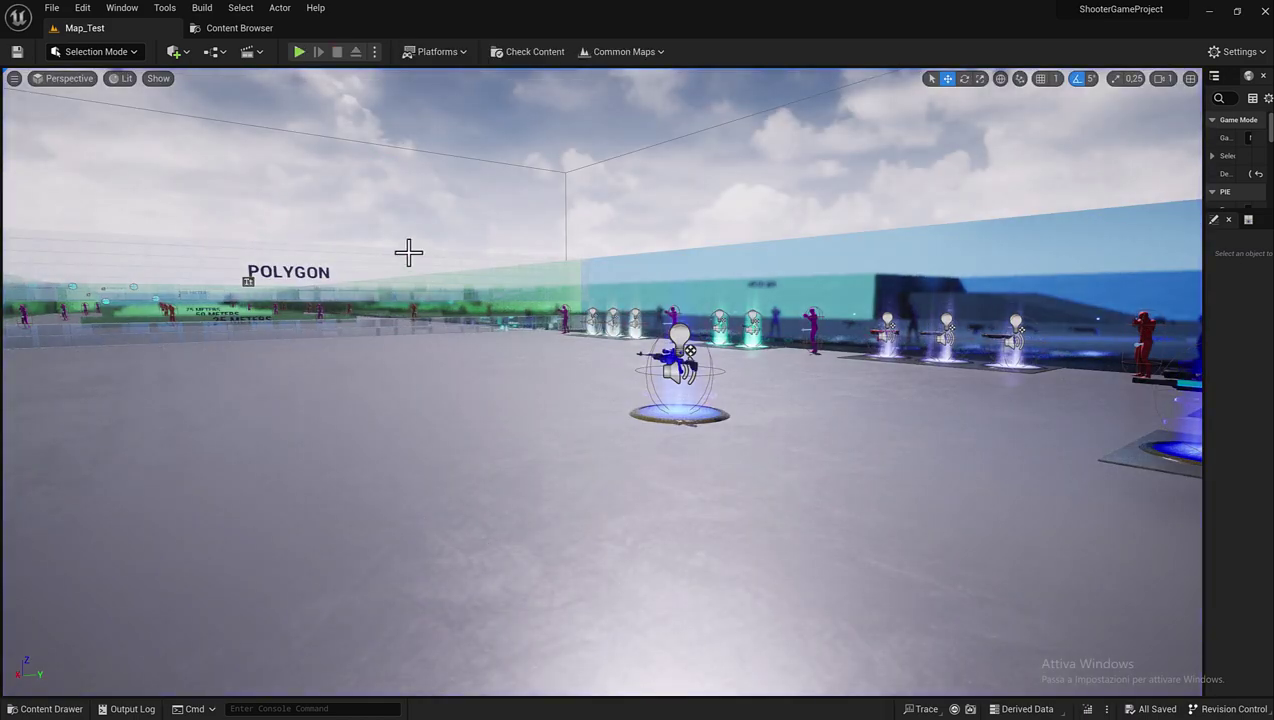
Browse the Content Browser to Content > A_MyShooterGame > Blueprints.
left_click(251, 30)
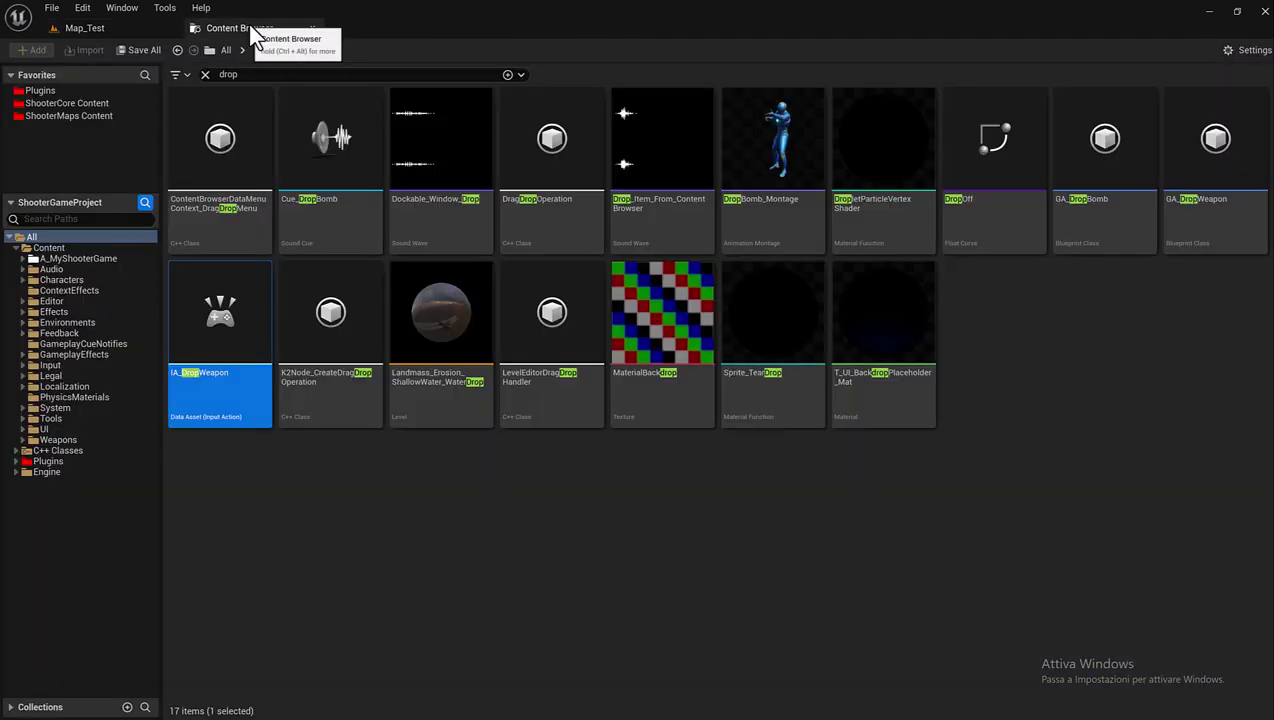
left_click(205, 74)
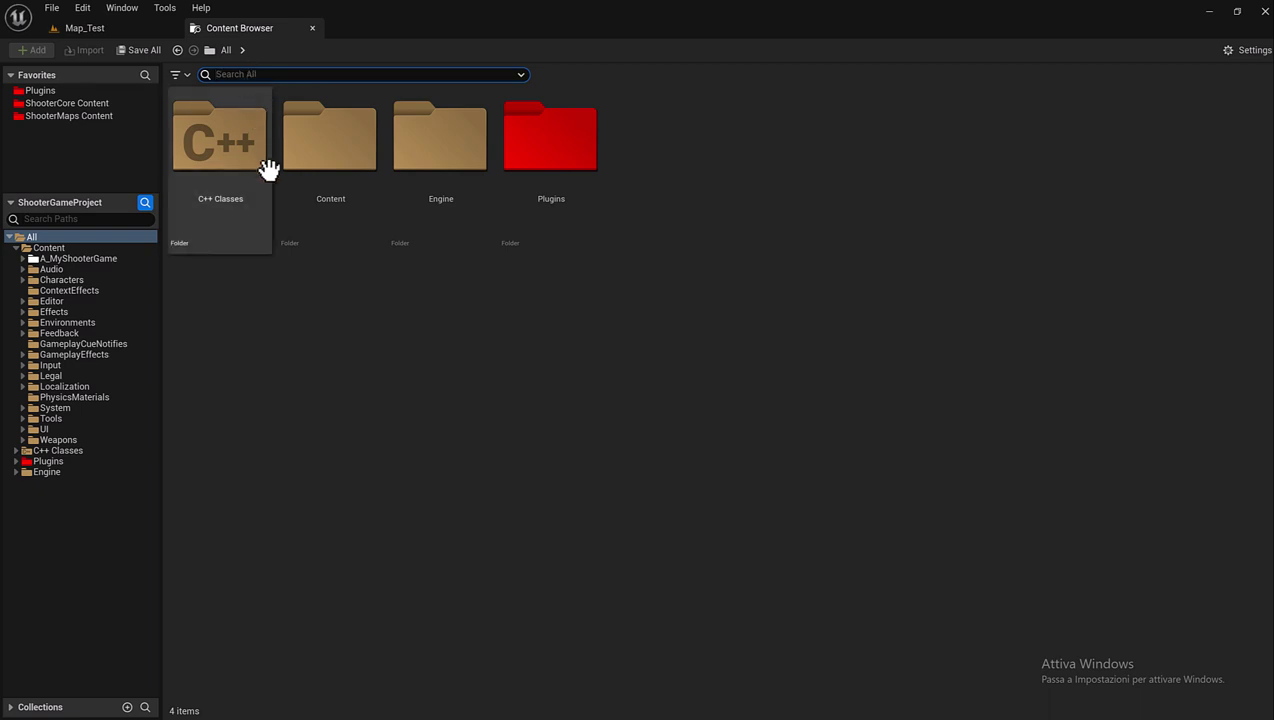
left_click(313, 195)
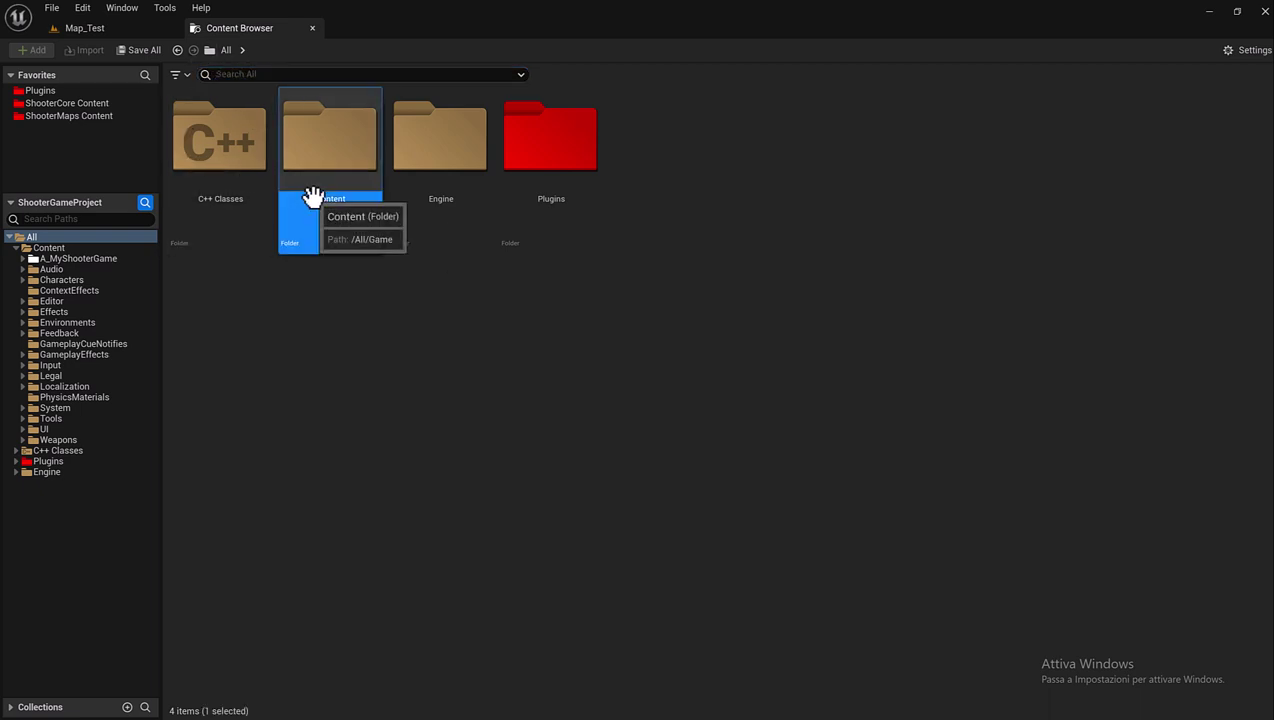
double_click(313, 195)
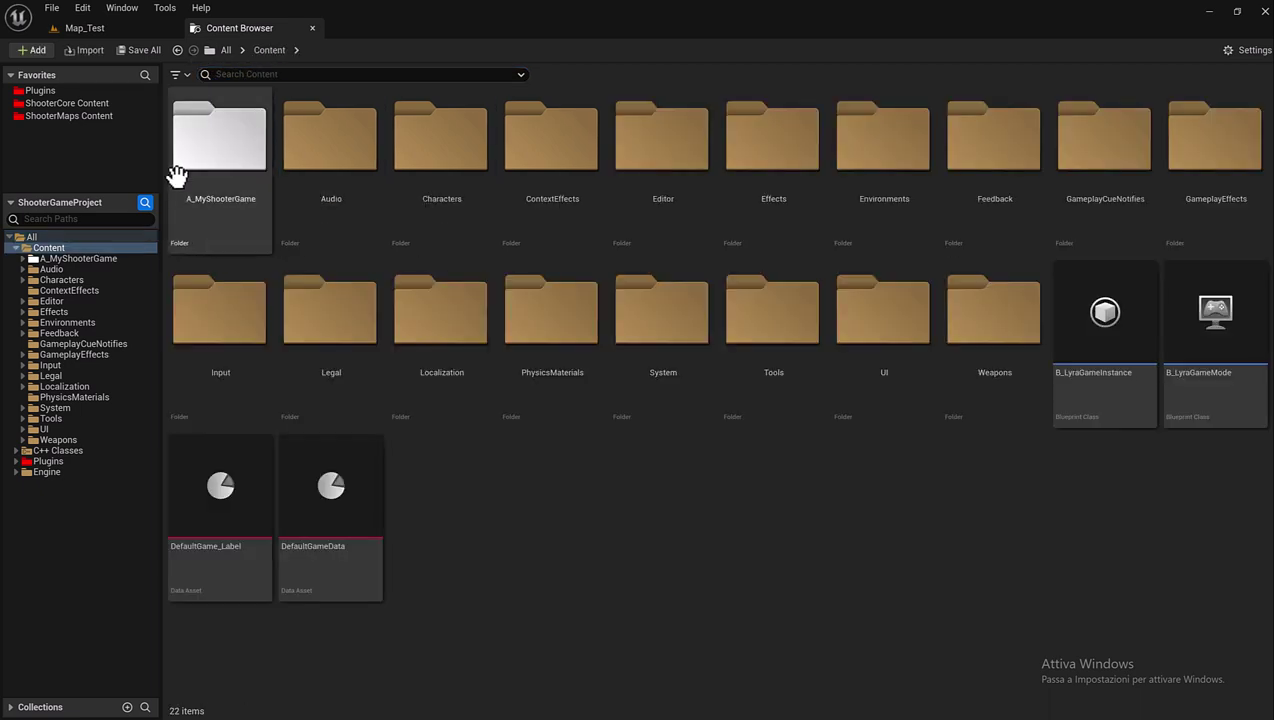
double_click(252, 220)
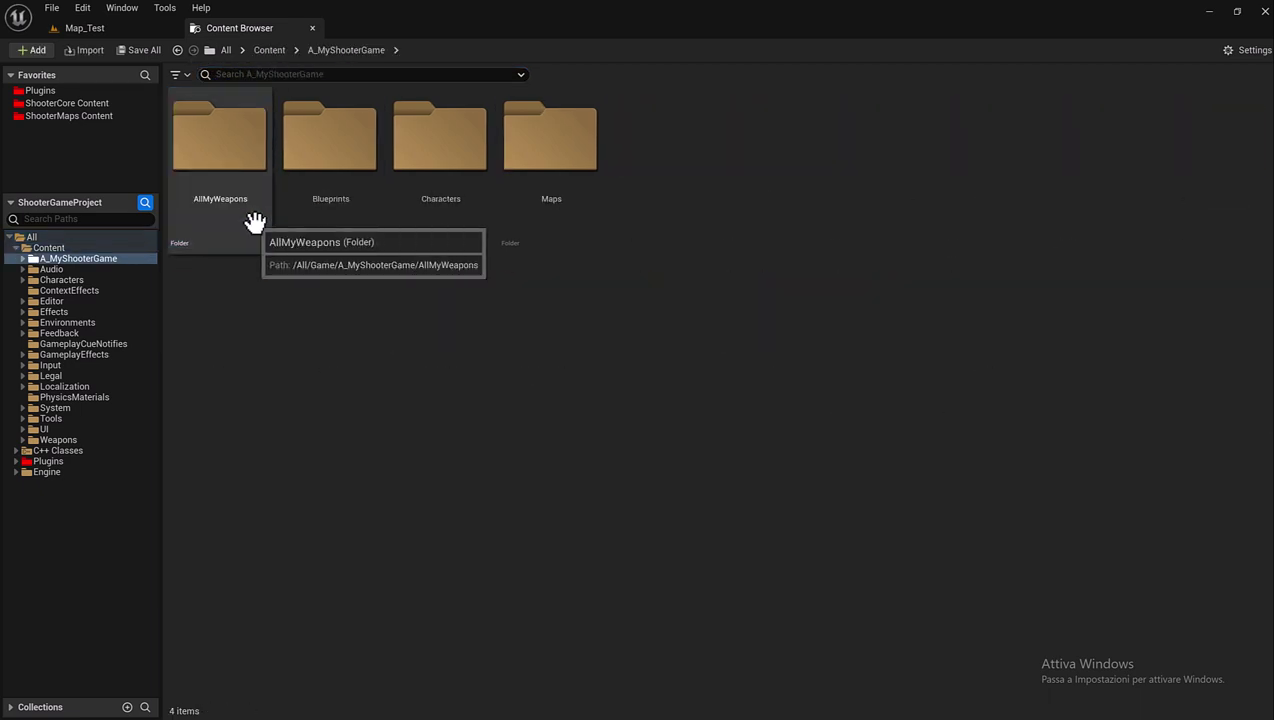
double_click(328, 221)
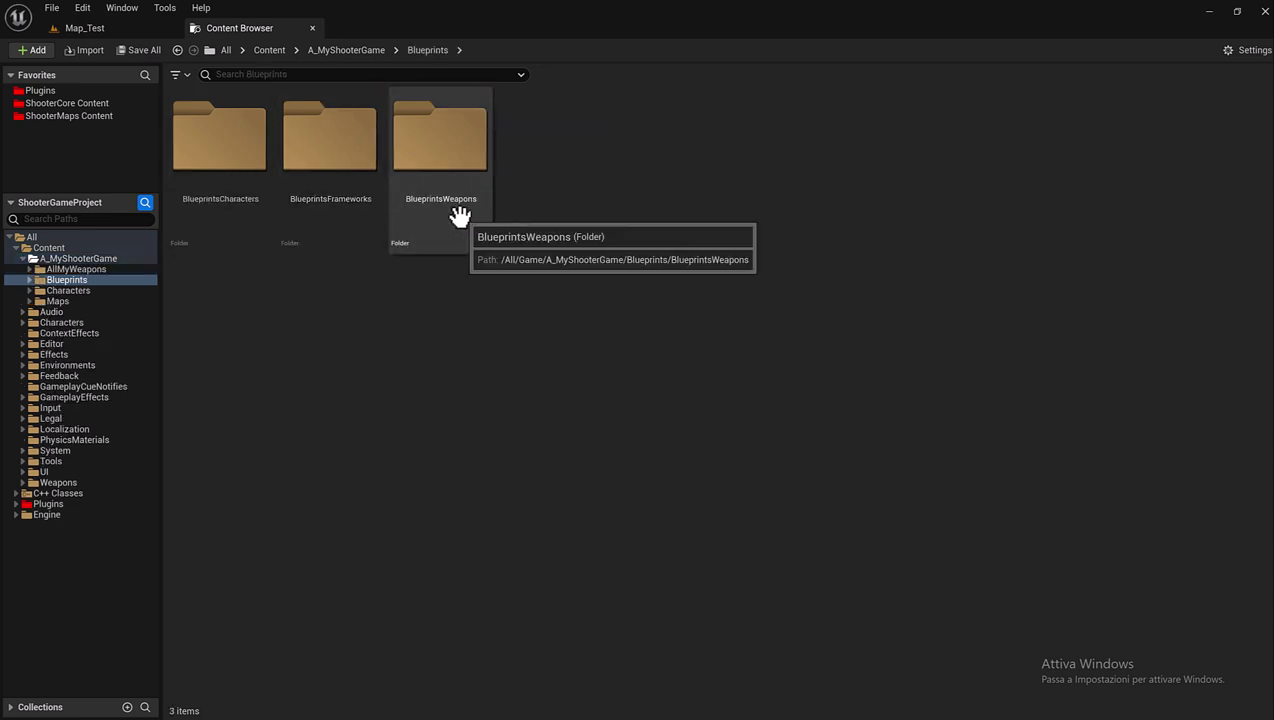
Create a new folder in Blueprints named Widgets.
right_click(540, 200)
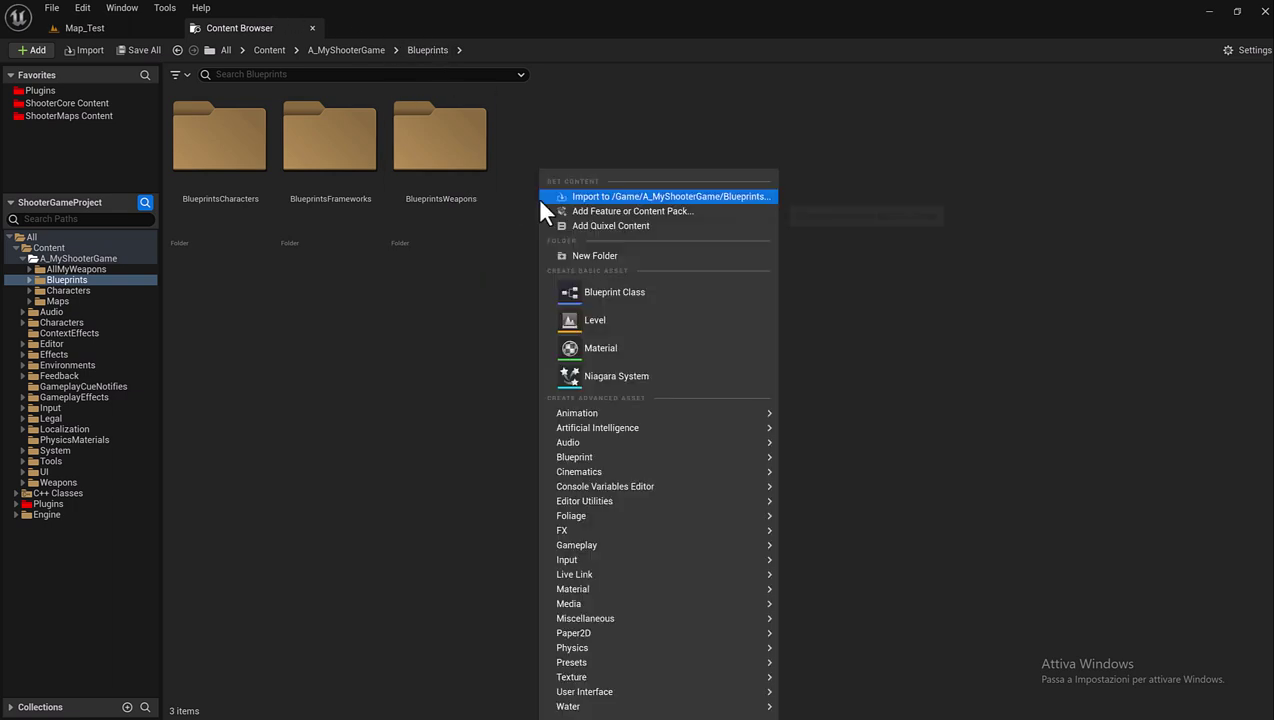
left_click(632, 254)
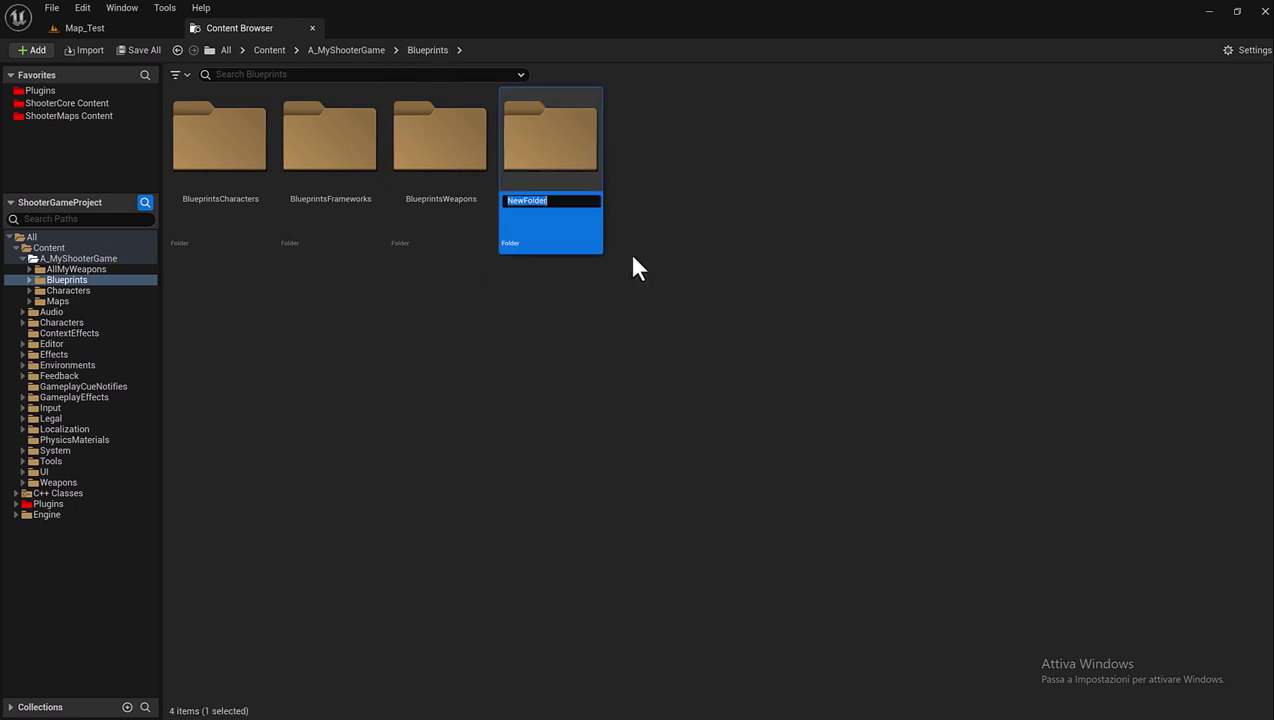
key("BackSpace")
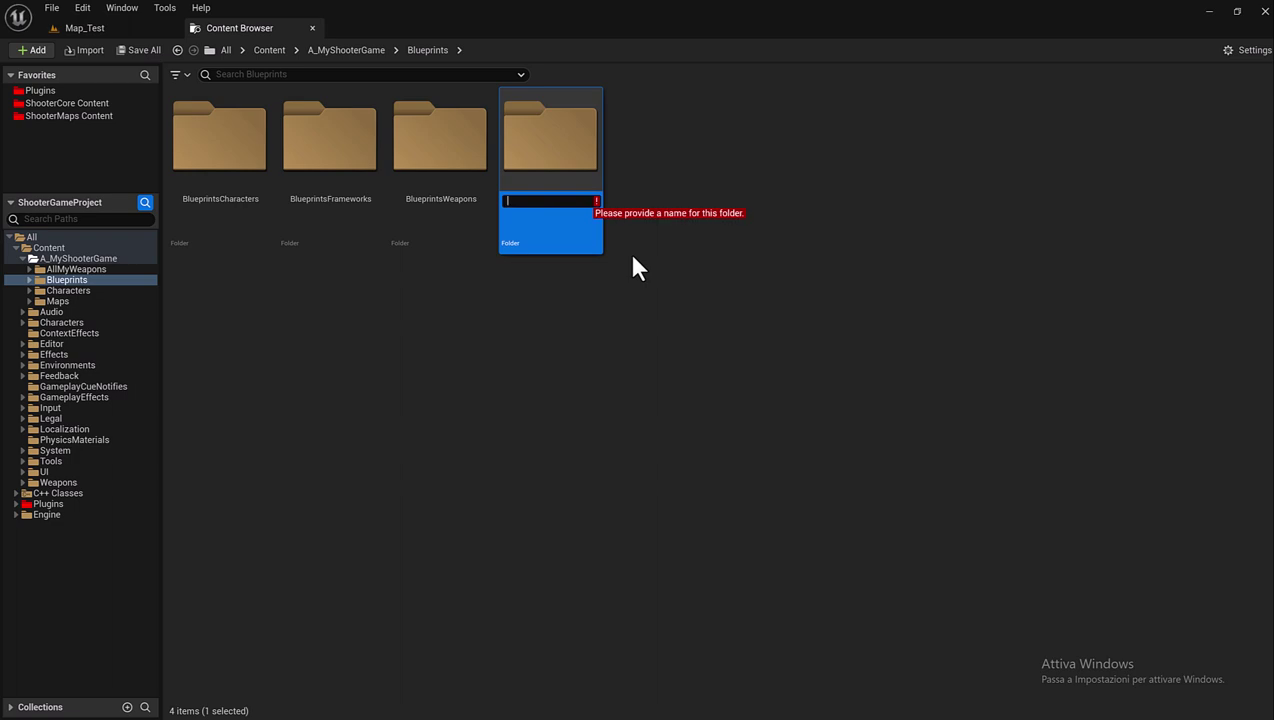
type("UI")
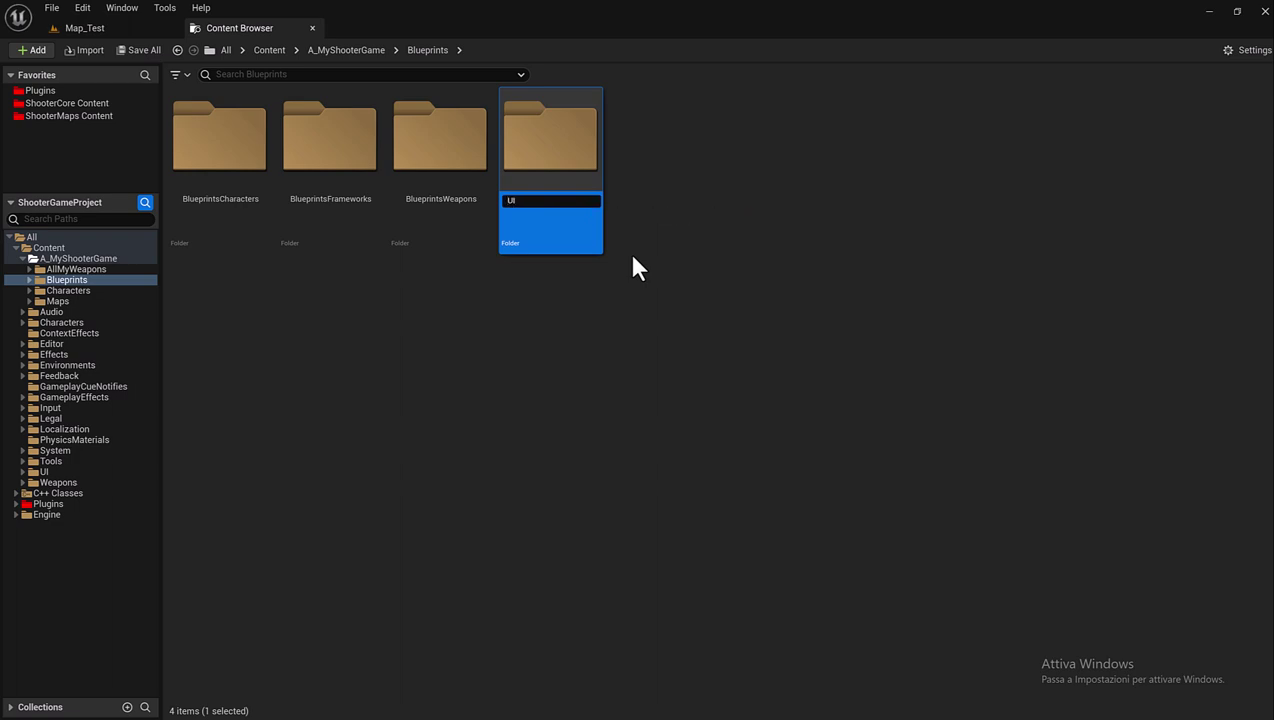
key("BackSpace")
key("BackSpace")
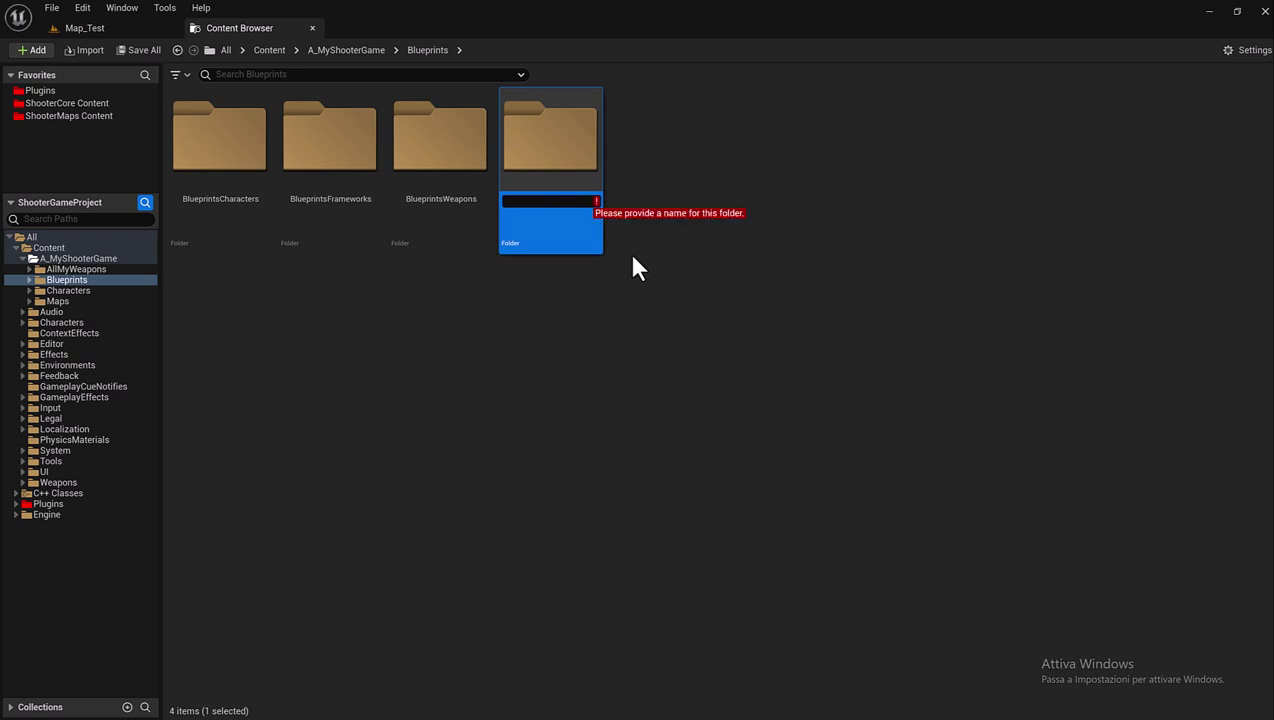
type("w")
type("eapo")
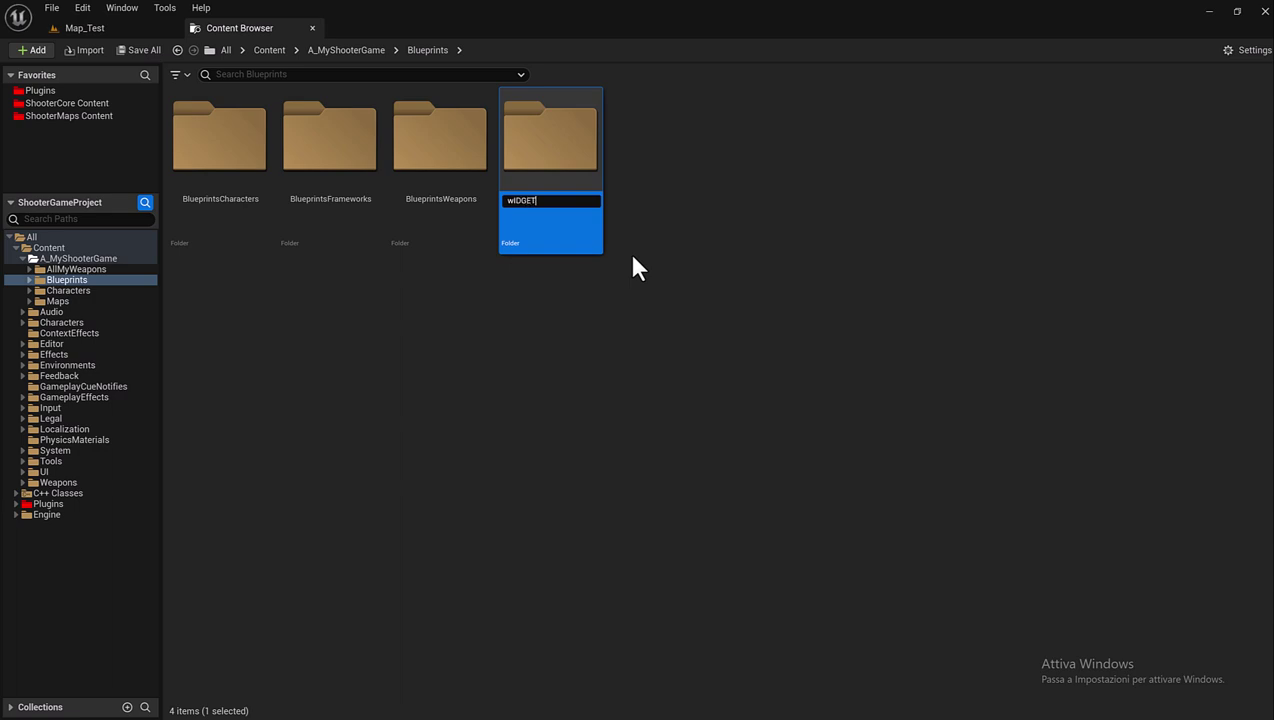
type("n")
key("ctrl+a")
type("Wid")
type("gets")
key("Return")
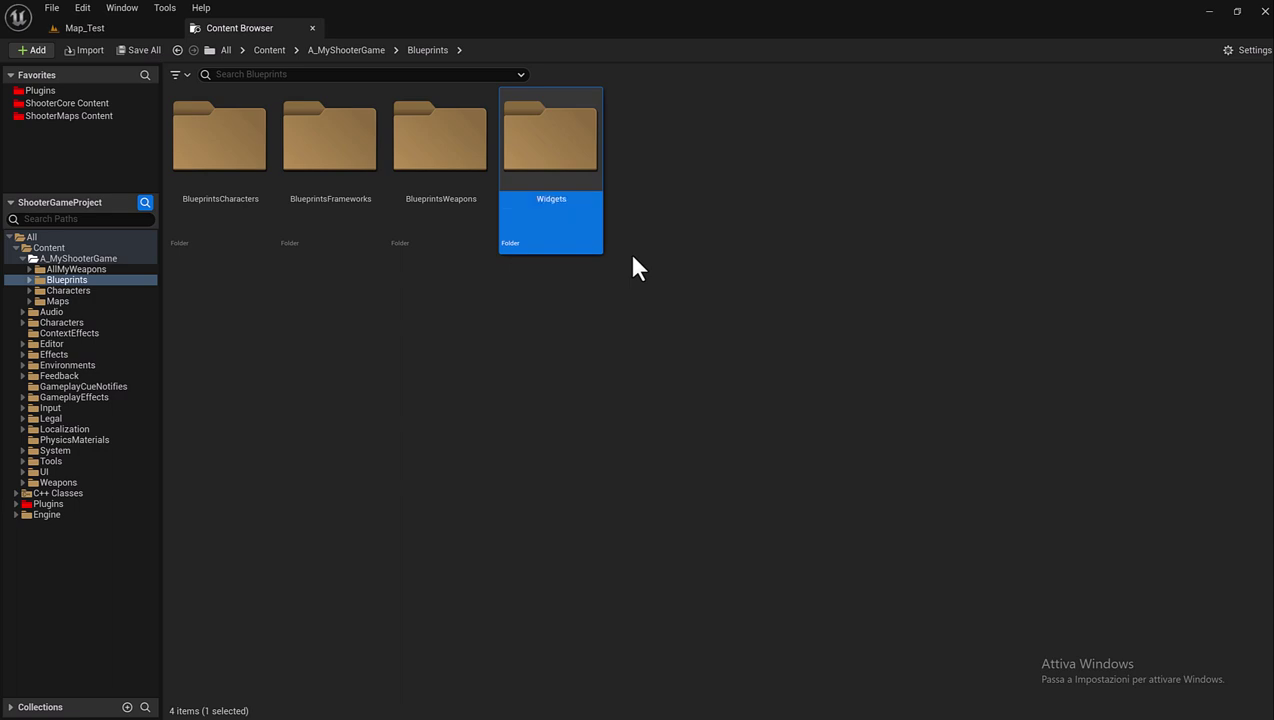
Inside Widgets, add a new folder and type the name UI_HoldButton.
double_click(597, 150)
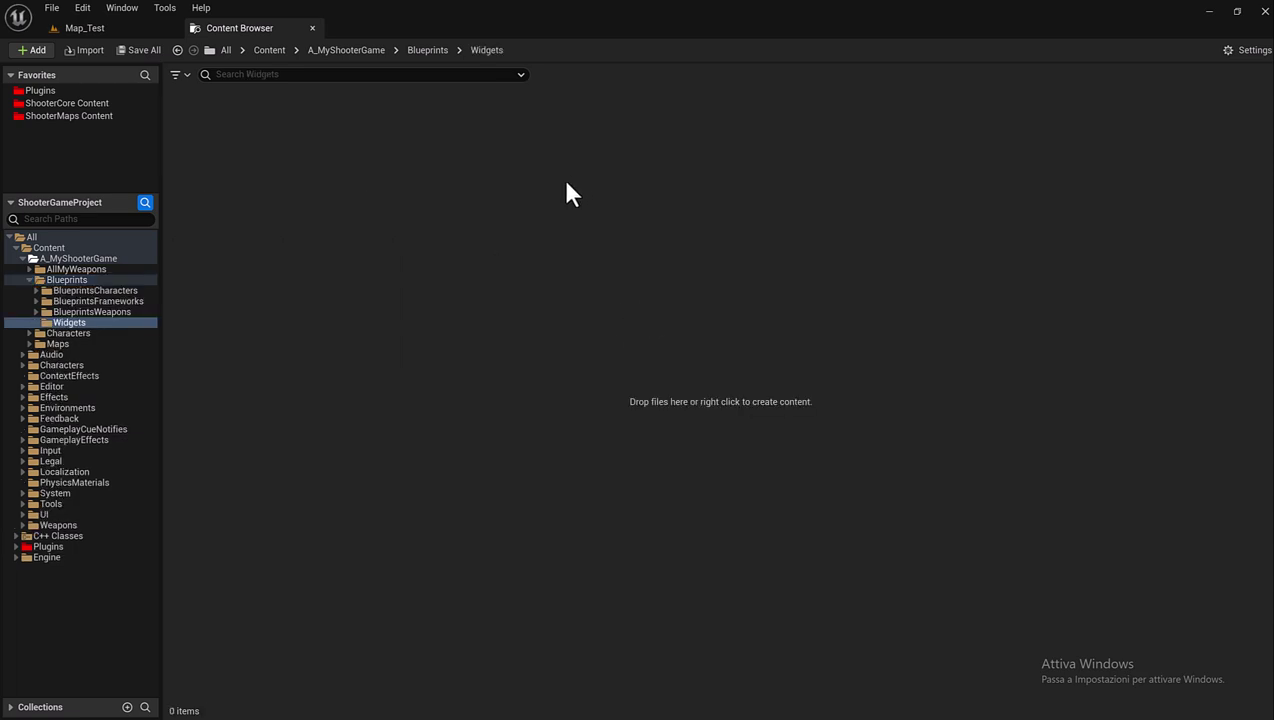
right_click(225, 168)
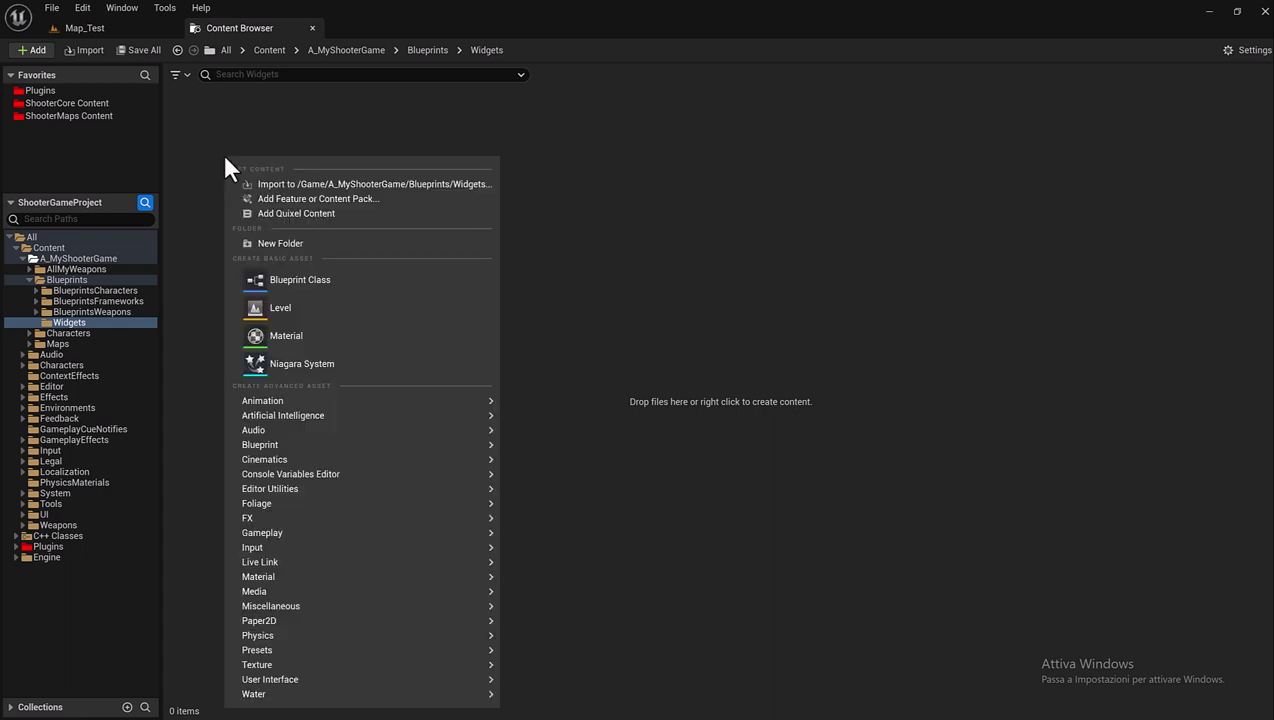
left_click(285, 243)
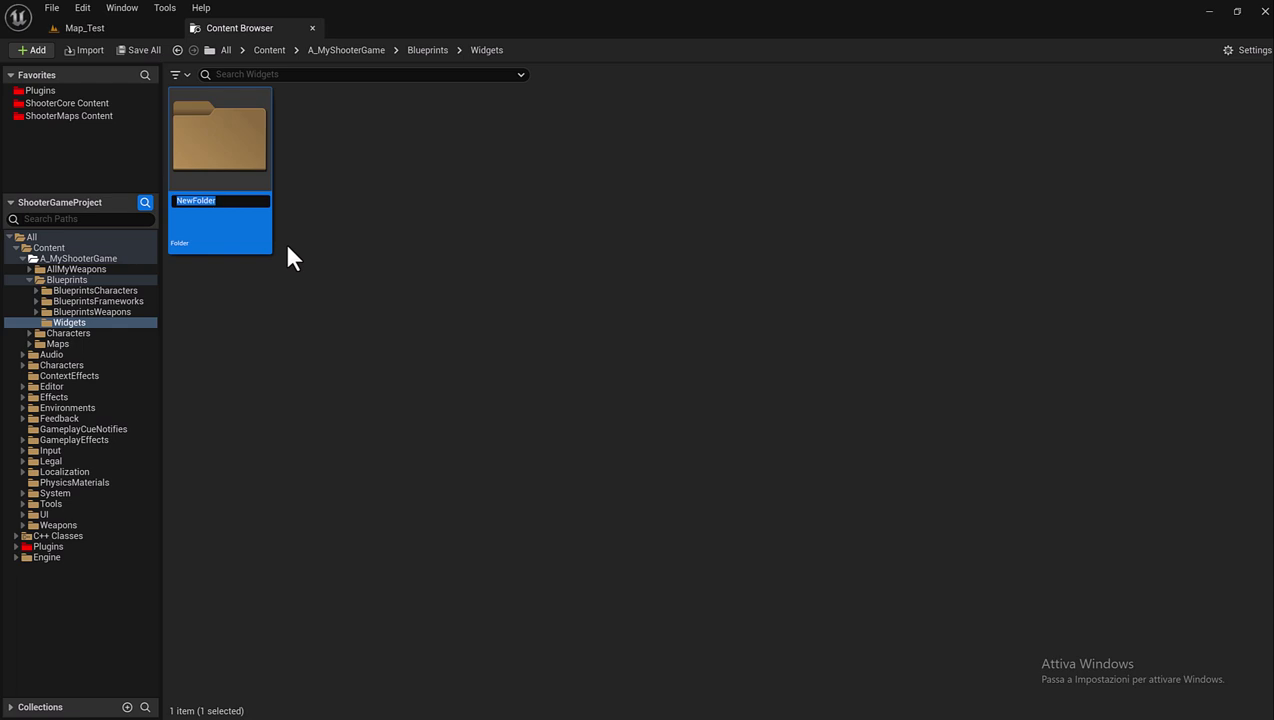
type("UI_")
type("Hold")
type("Button")
Confirm the UI_HoldButton folder and create a saved User Widget blueprint named UI_HoldButton inside it.
key("Return")
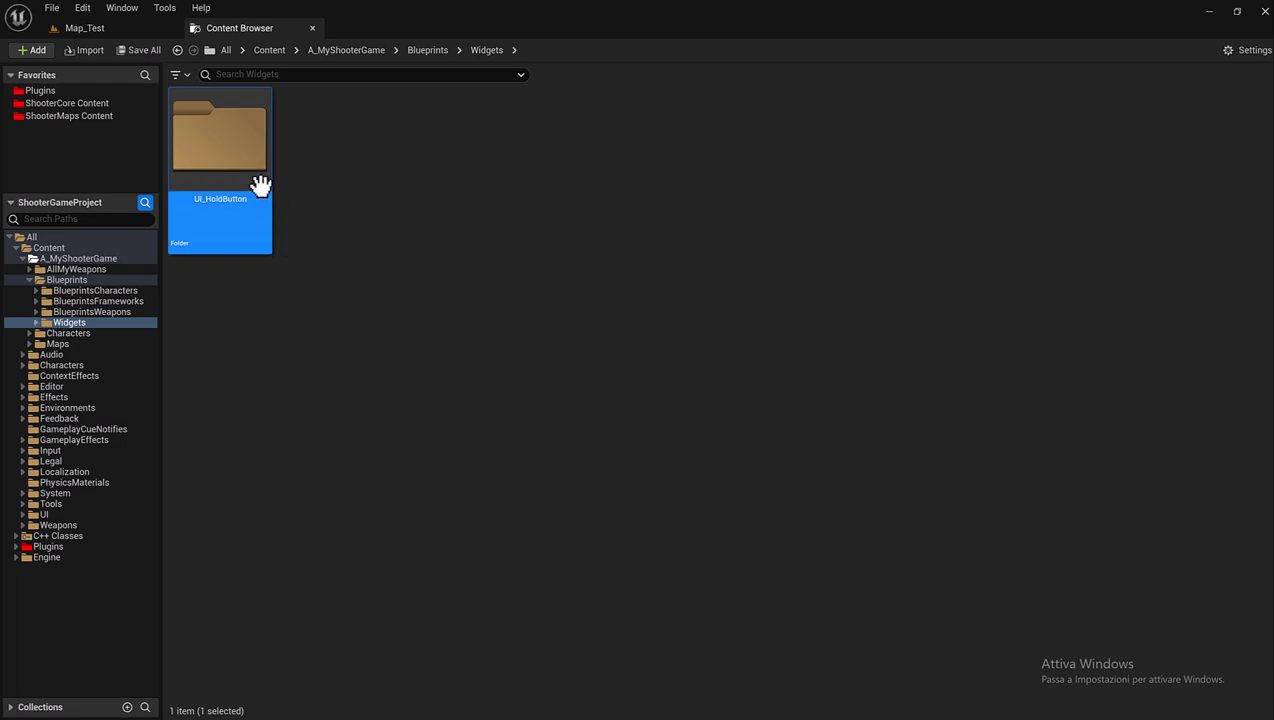
double_click(251, 168)
right_click(251, 166)
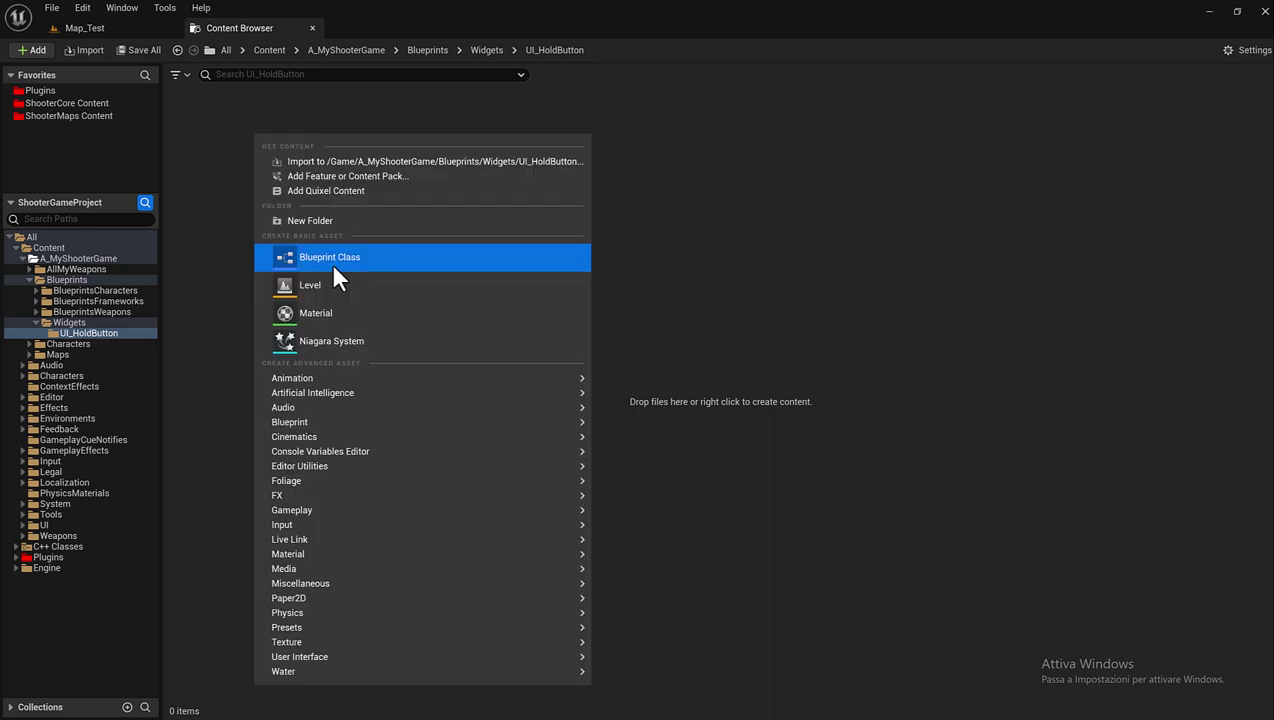
mouse_move(384, 658)
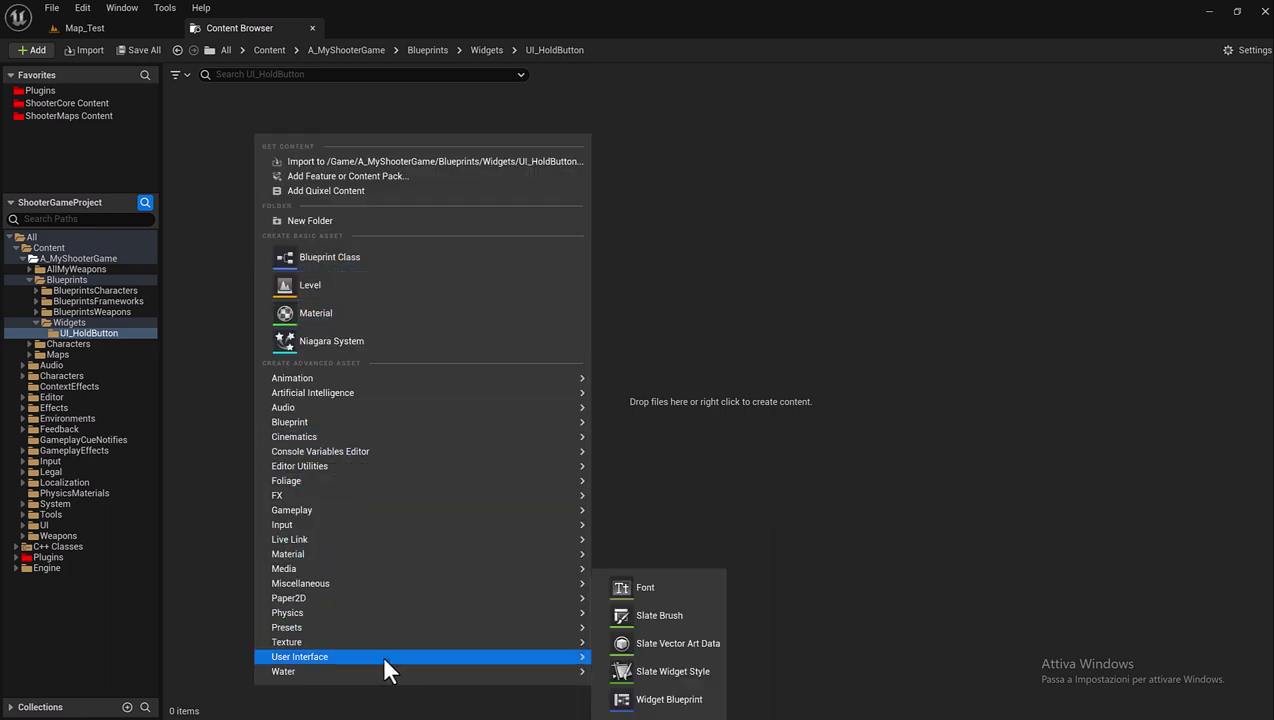
left_click(680, 704)
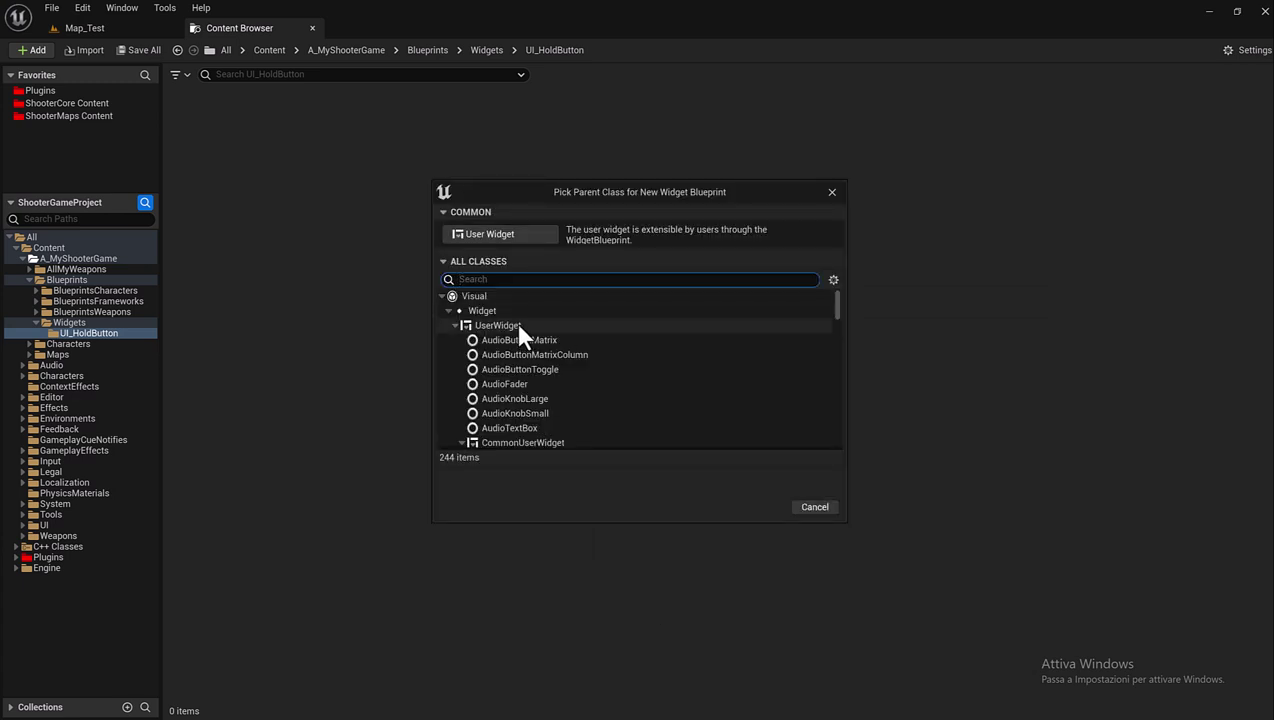
left_click(472, 232)
type("UI")
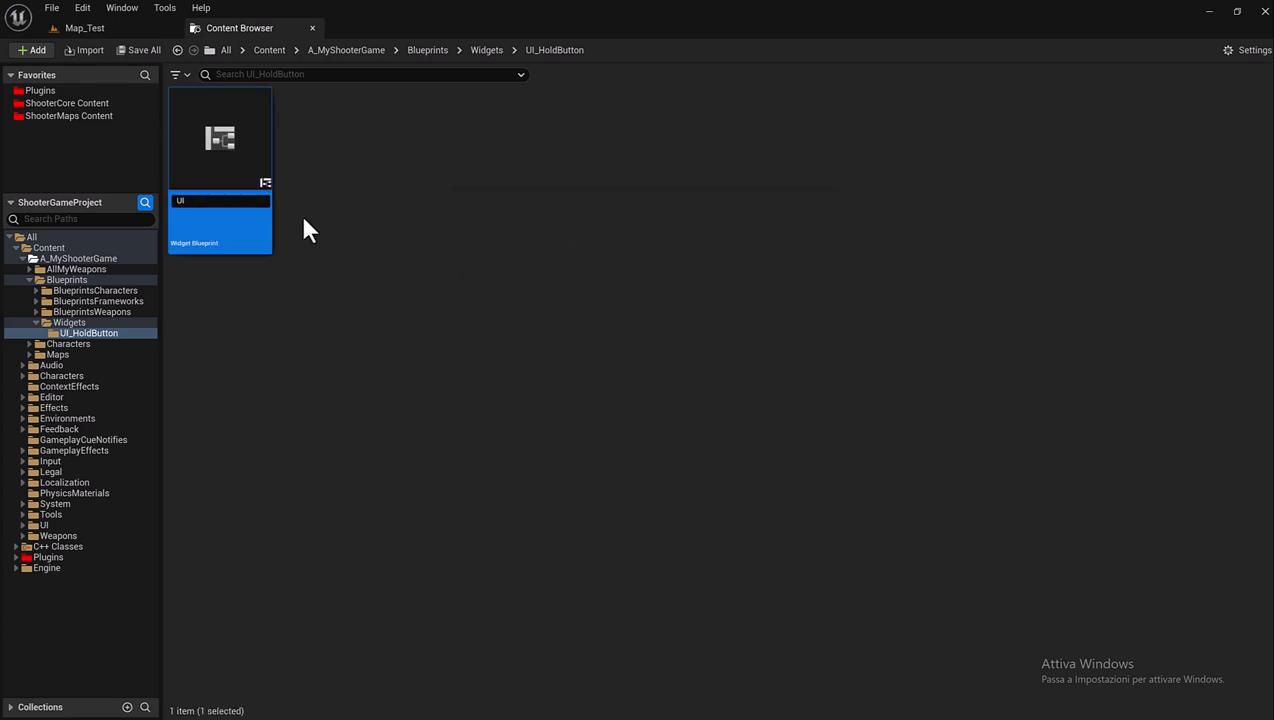
type("_Hold")
type("Button")
key("Return")
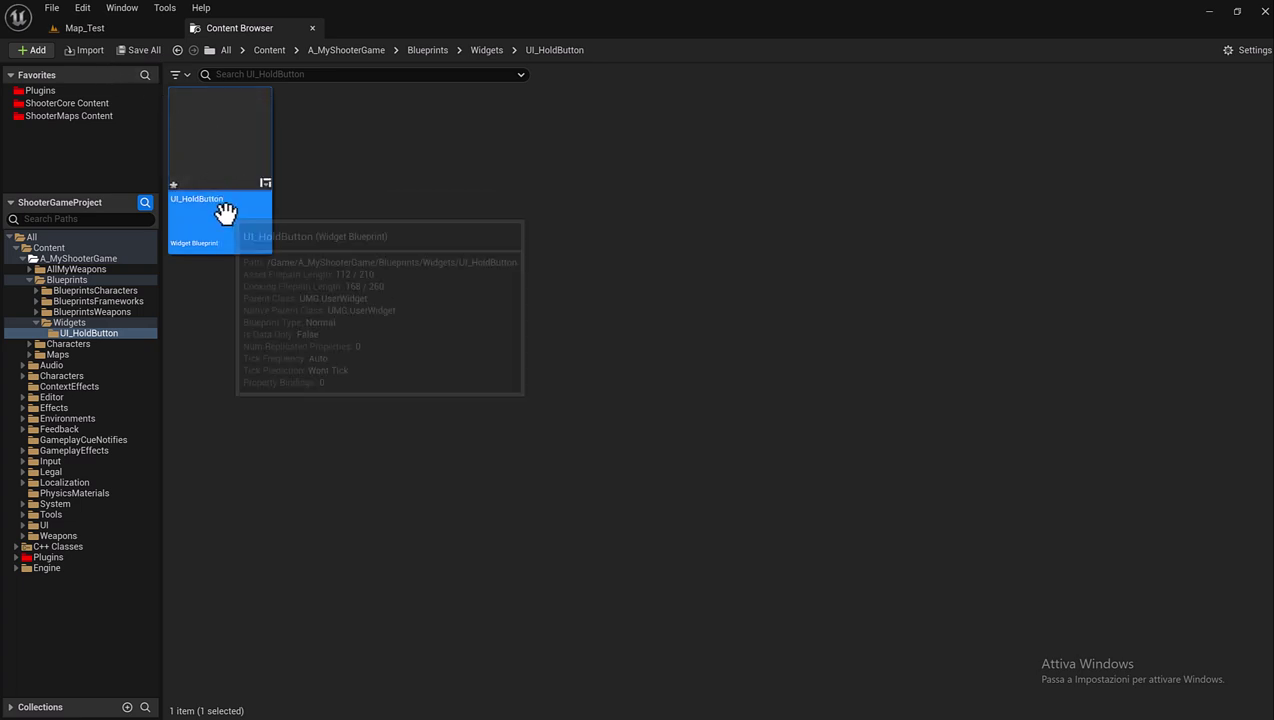
left_click(135, 50)
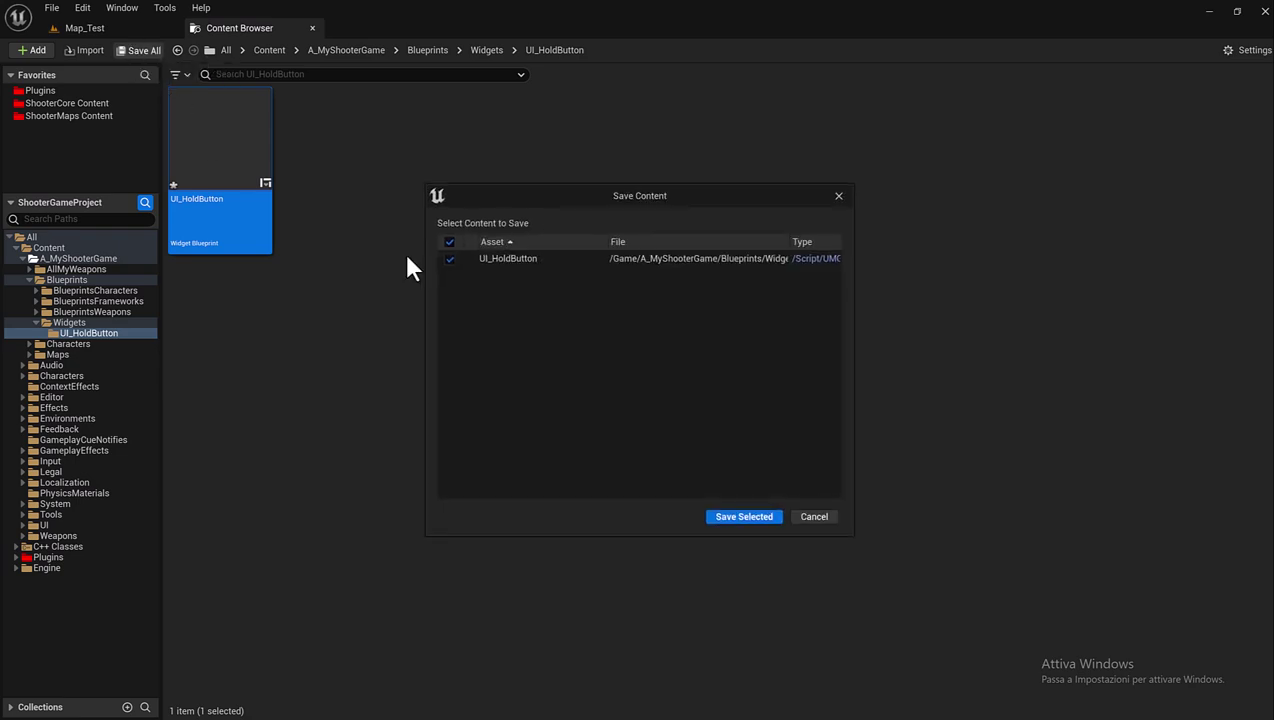
left_click(720, 515)
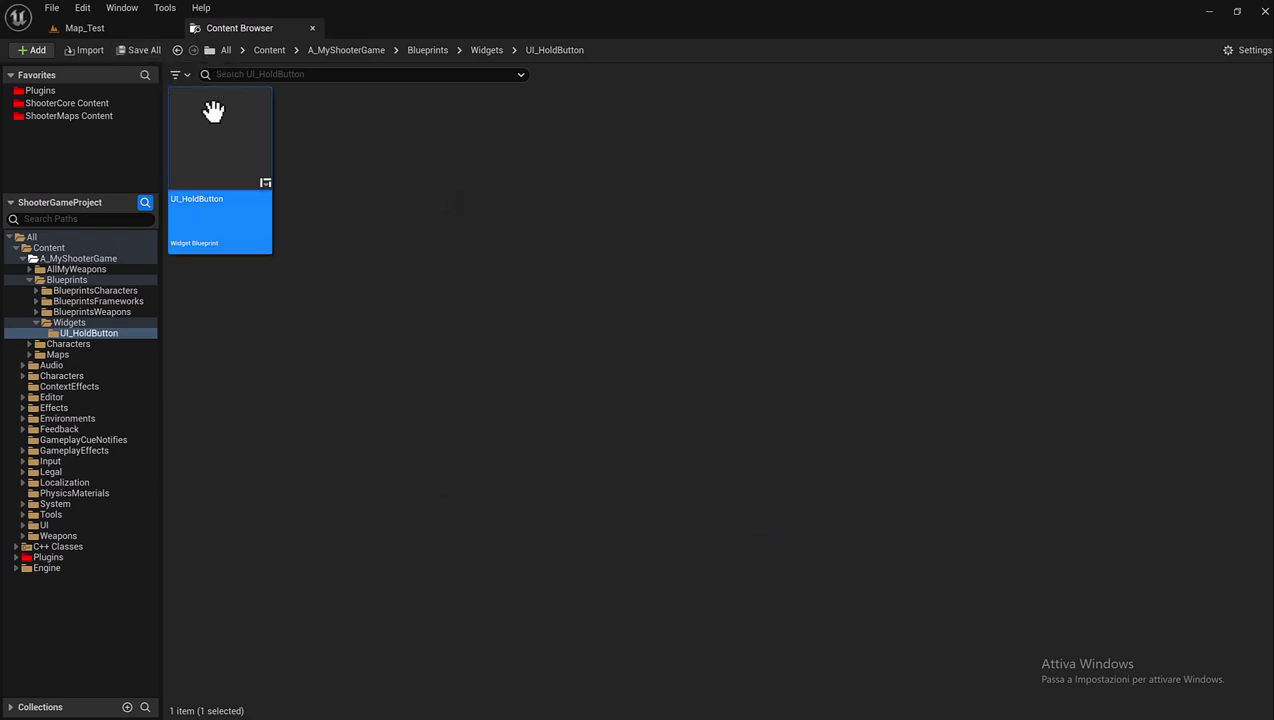
Open UI_HoldButton in the widget designer, dock it in the main window, and review the root's details.
double_click(242, 188)
left_click_drag(108, 74, 370, 30)
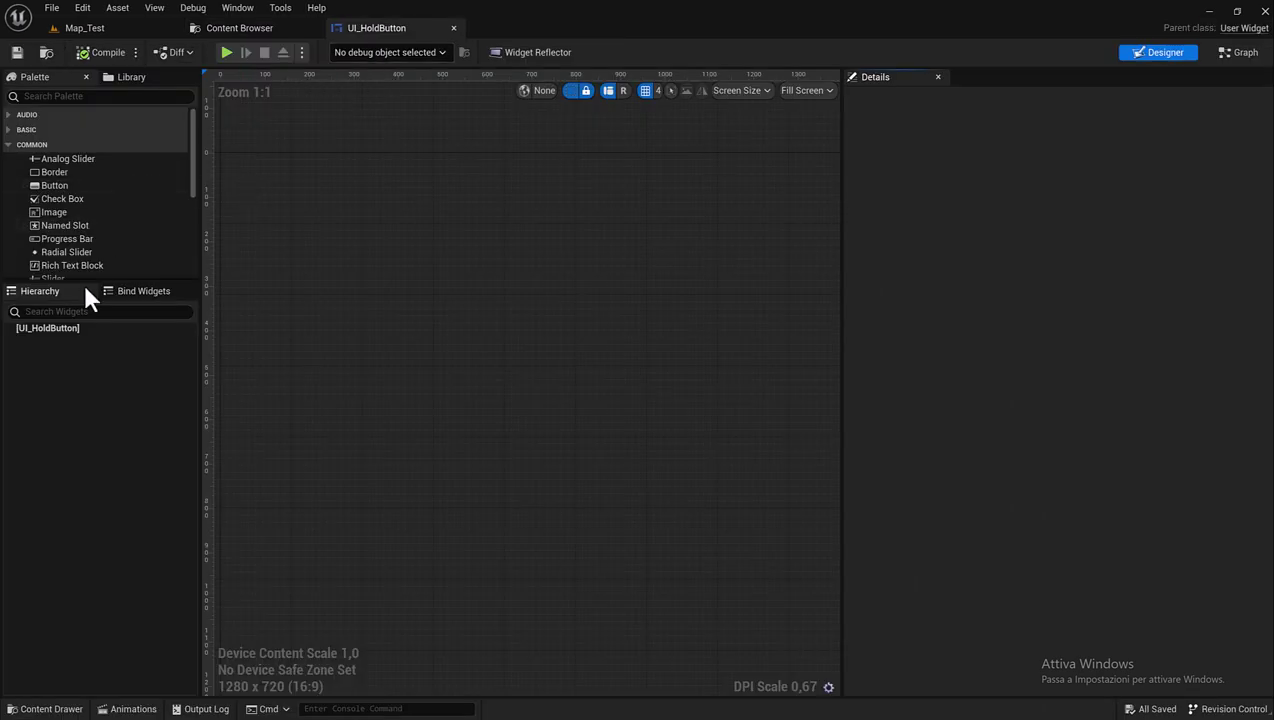
left_click(60, 328)
scroll(1055, 304, "down", 2)
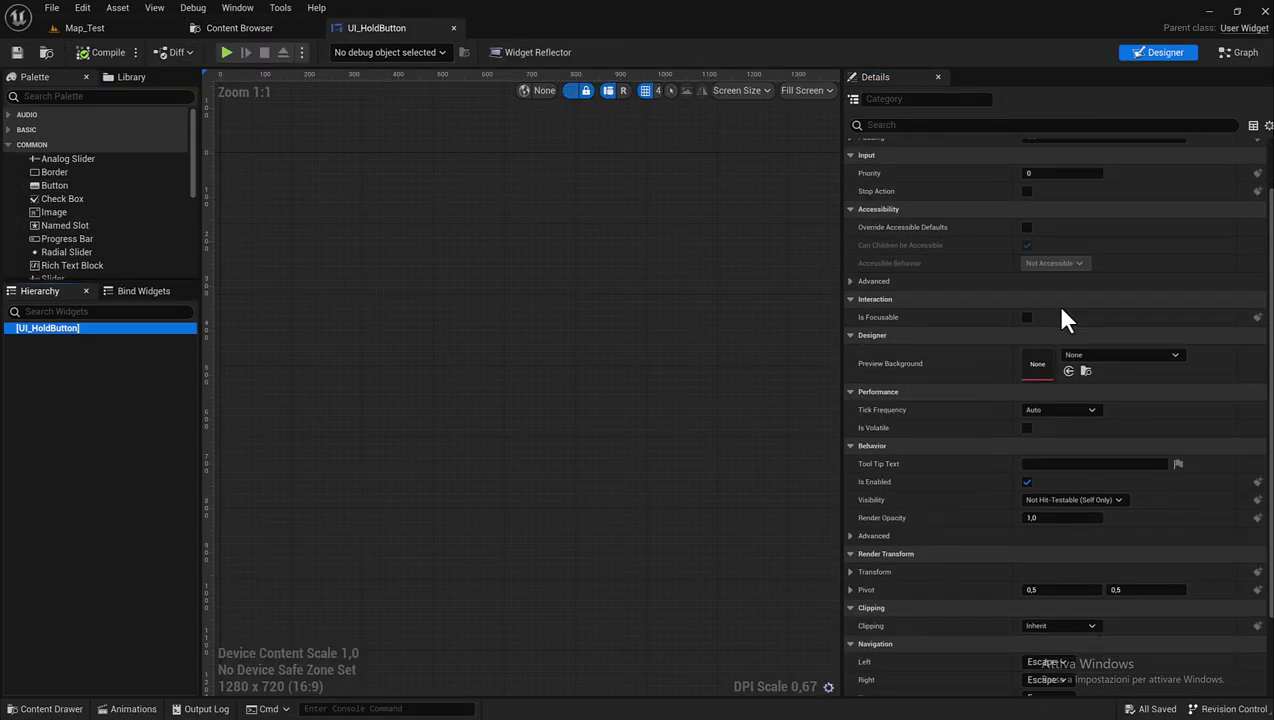
scroll(1066, 350, "down", 2)
scroll(1069, 376, "down", 1)
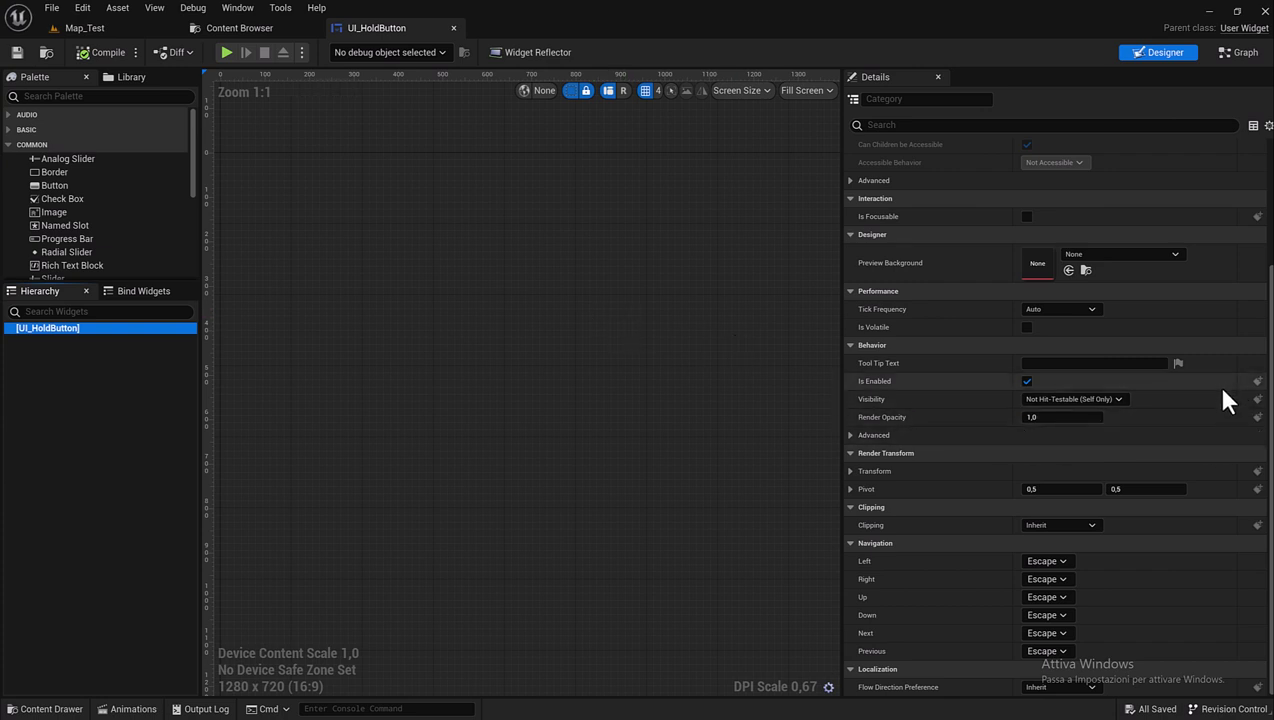
scroll(1215, 400, "up", 3)
scroll(1207, 399, "up", 1)
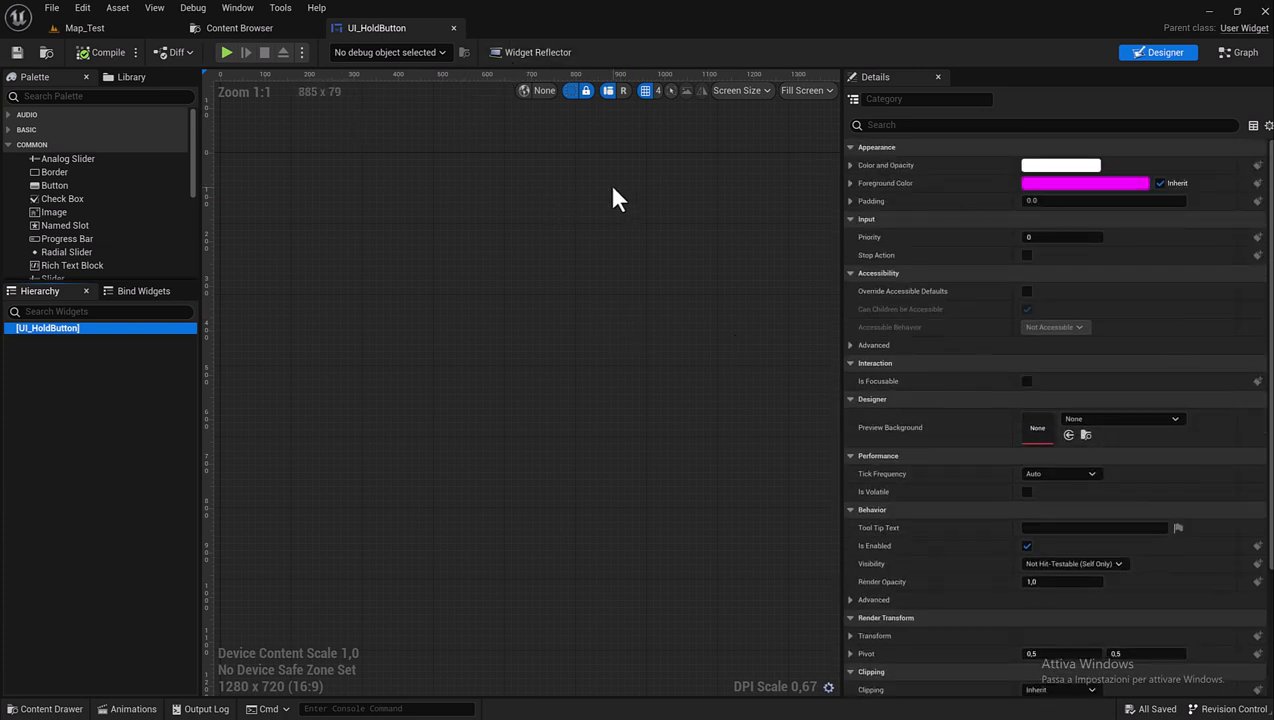
scroll(1149, 328, "down", 2)
scroll(1147, 331, "down", 2)
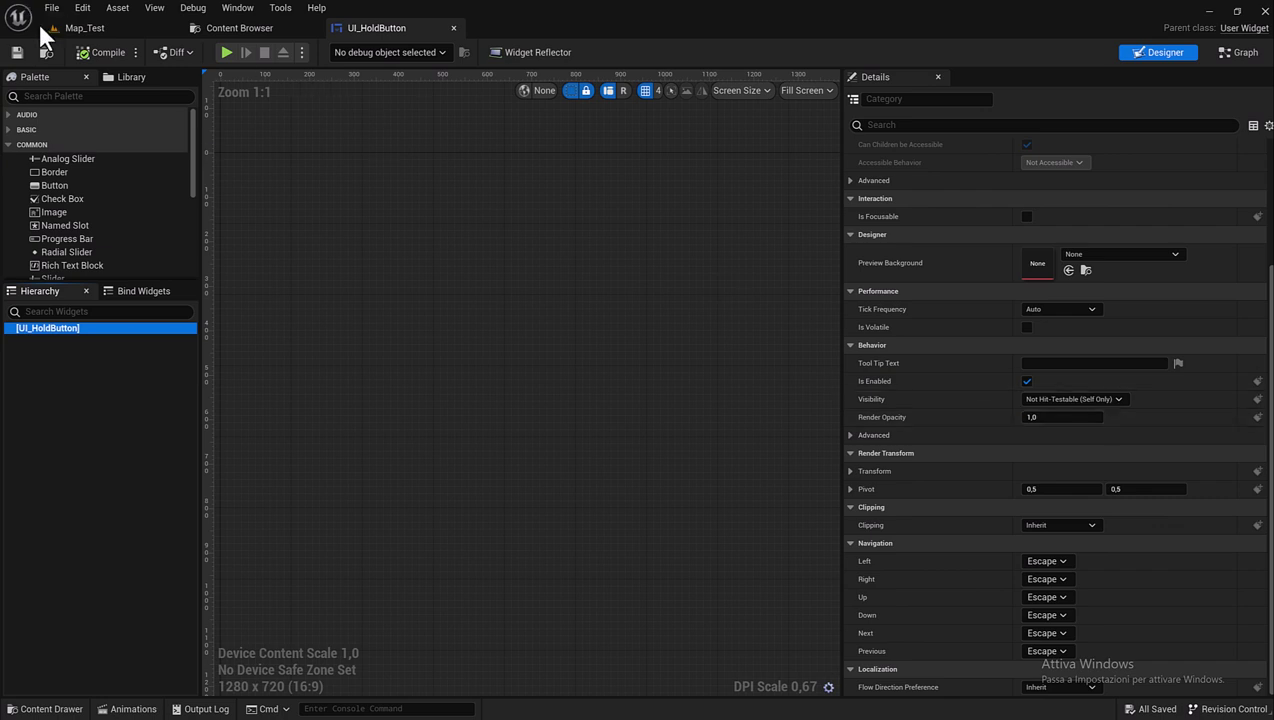
left_click(82, 12)
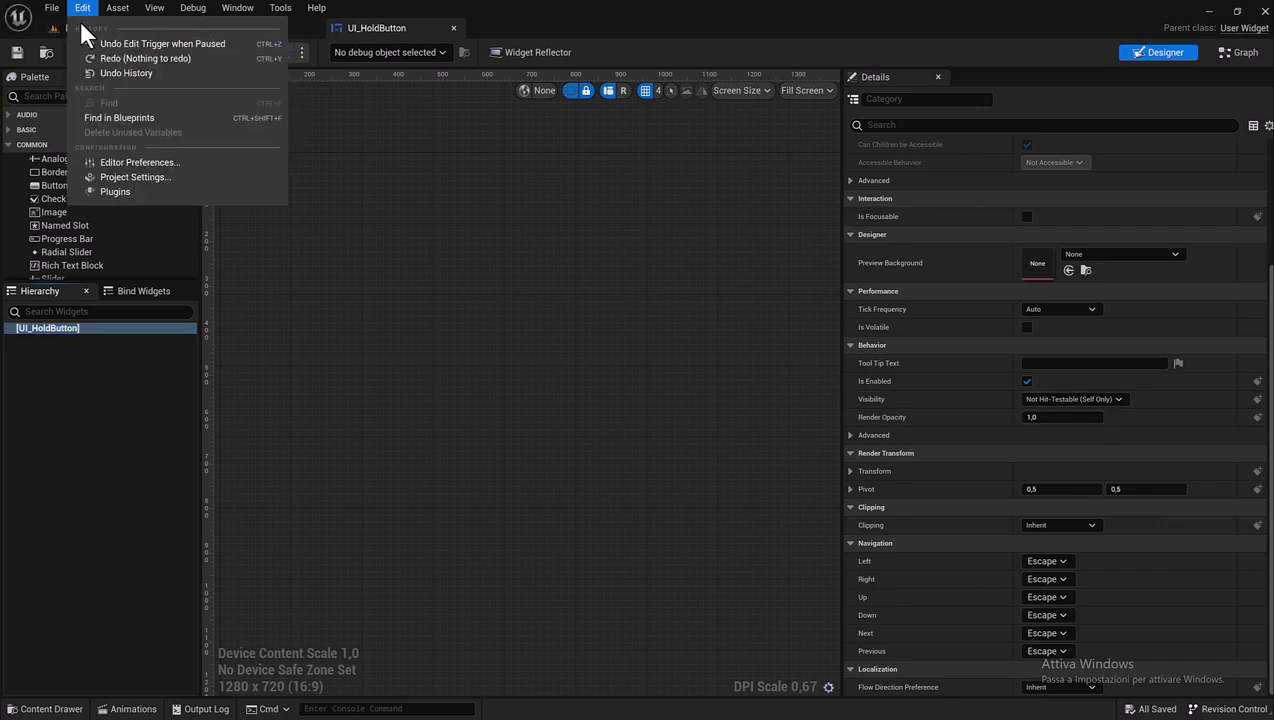
In Project Settings, search 'bindin' and set Widget Designer's Property Binding Rule to Allow.
left_click(137, 176)
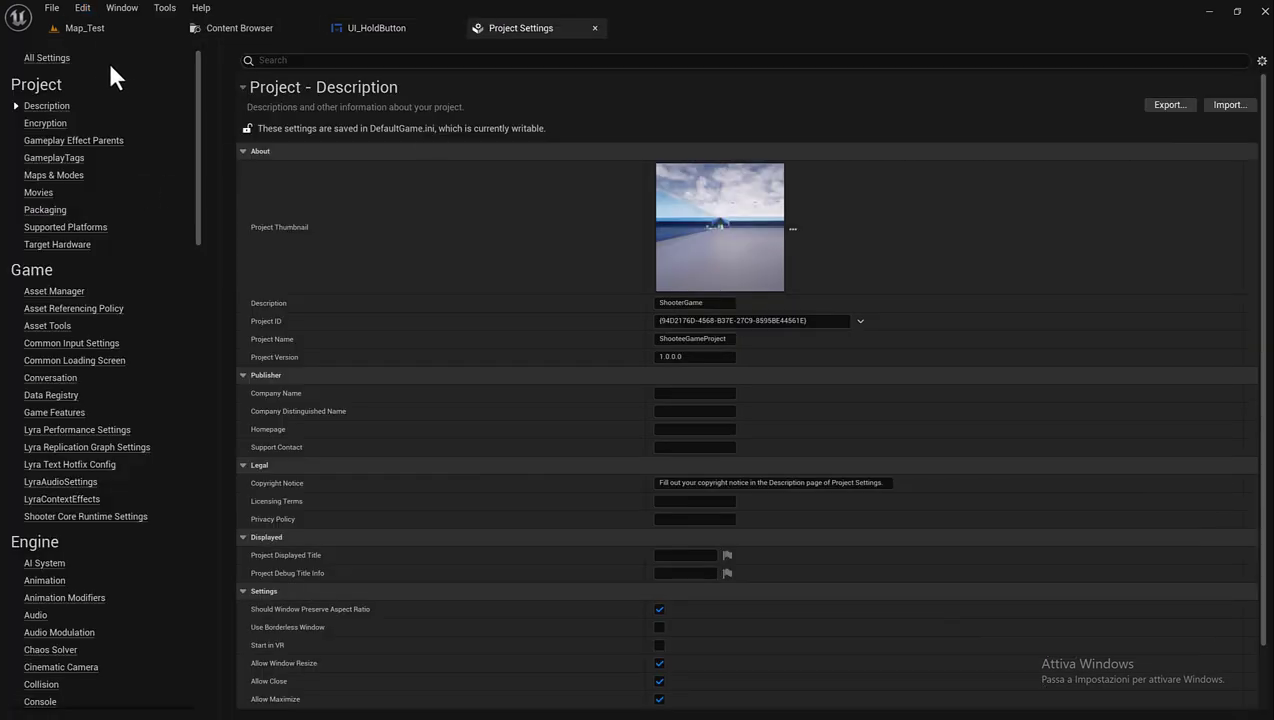
left_click(68, 58)
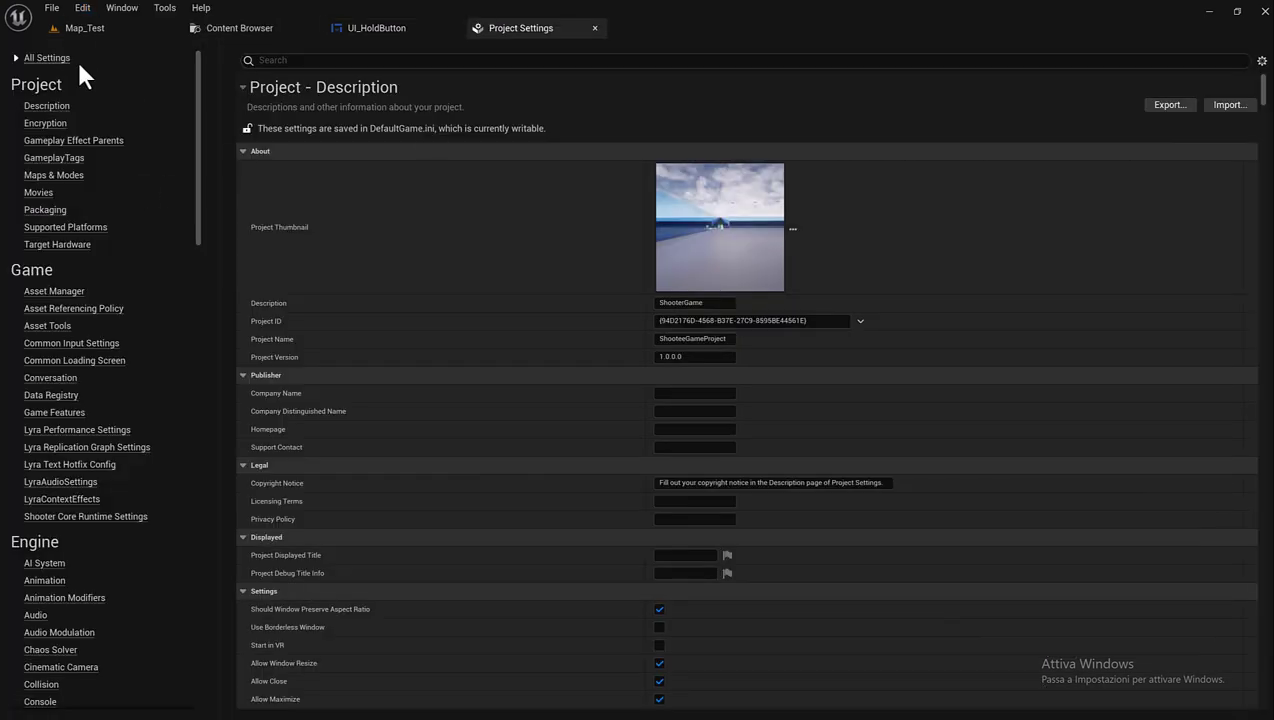
left_click(317, 60)
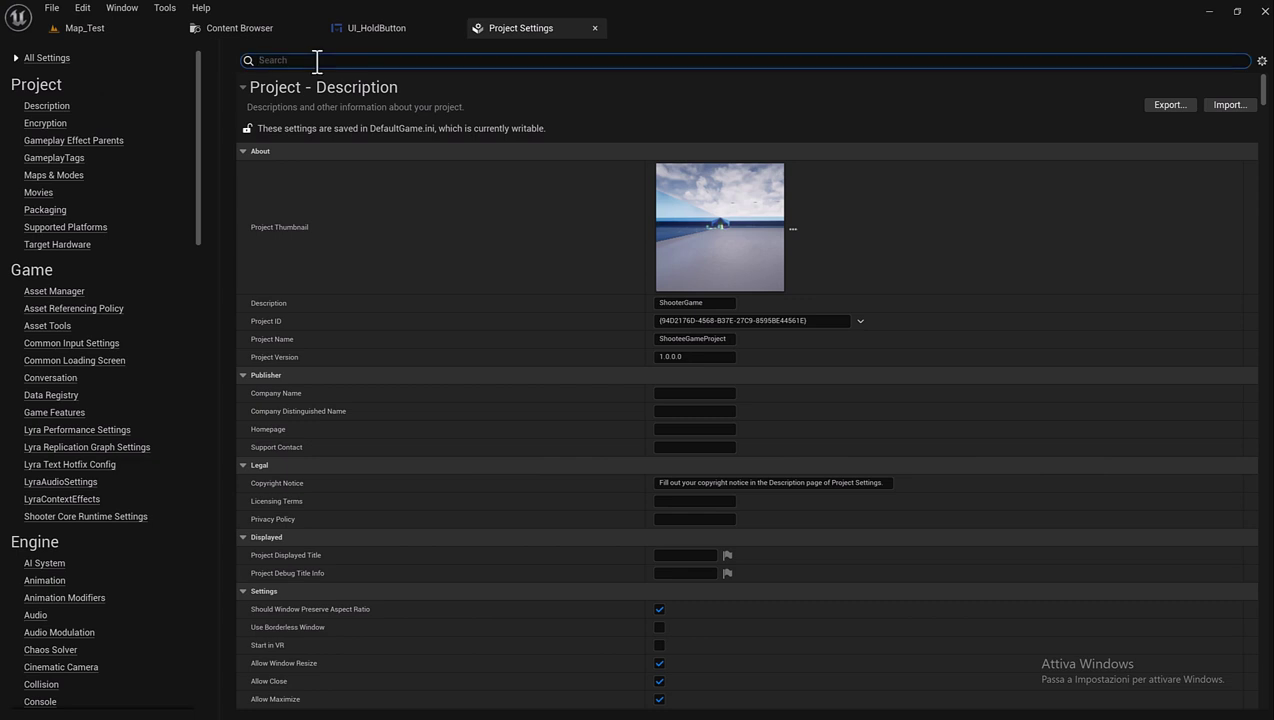
type("bindin")
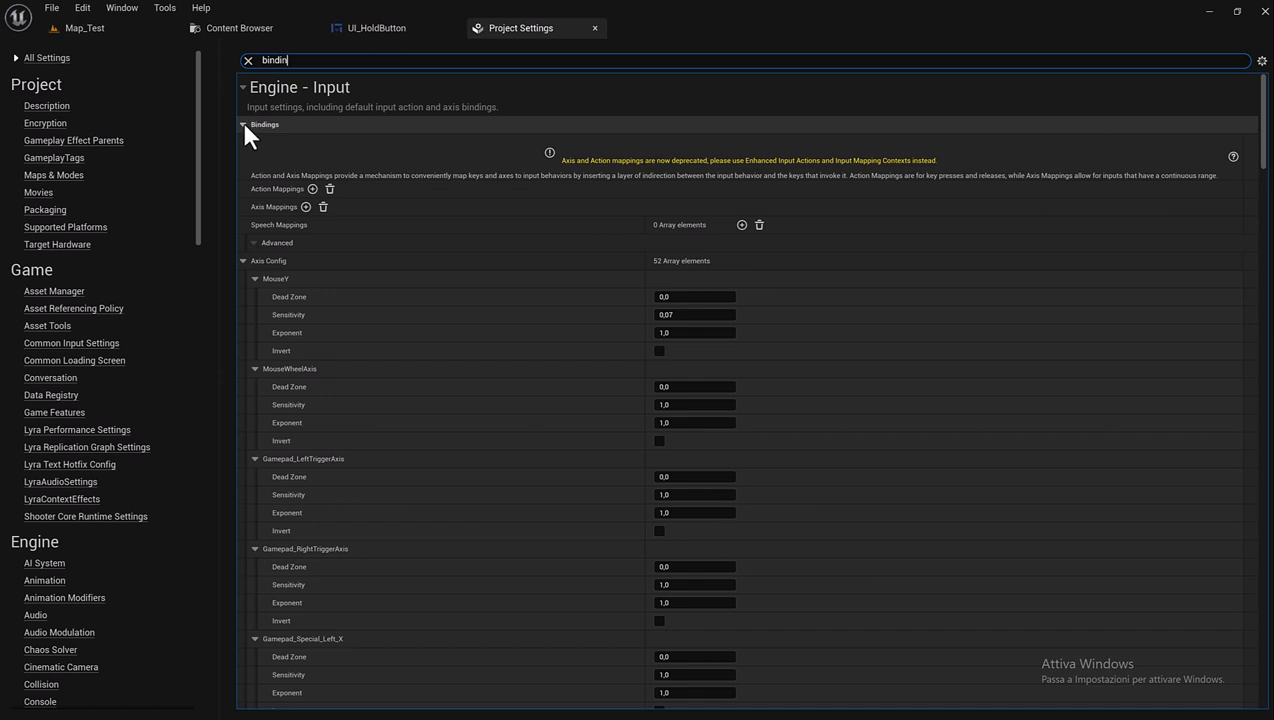
left_click(243, 124)
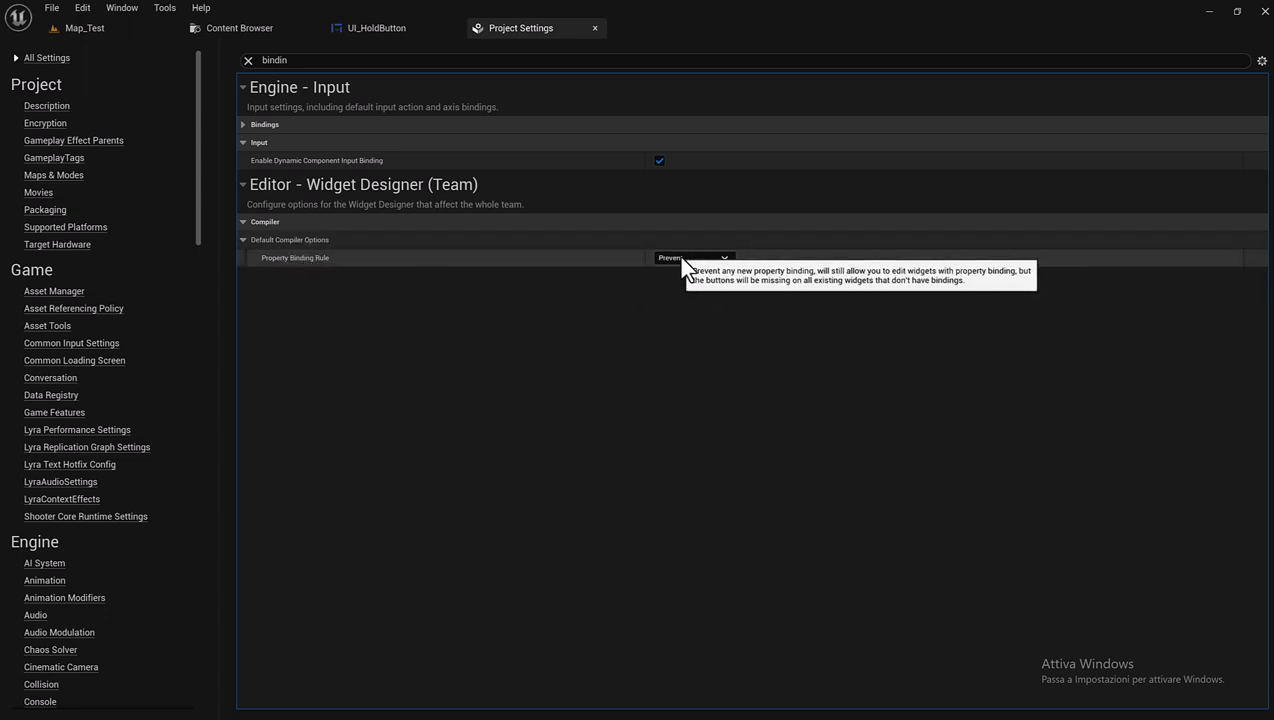
left_click(716, 257)
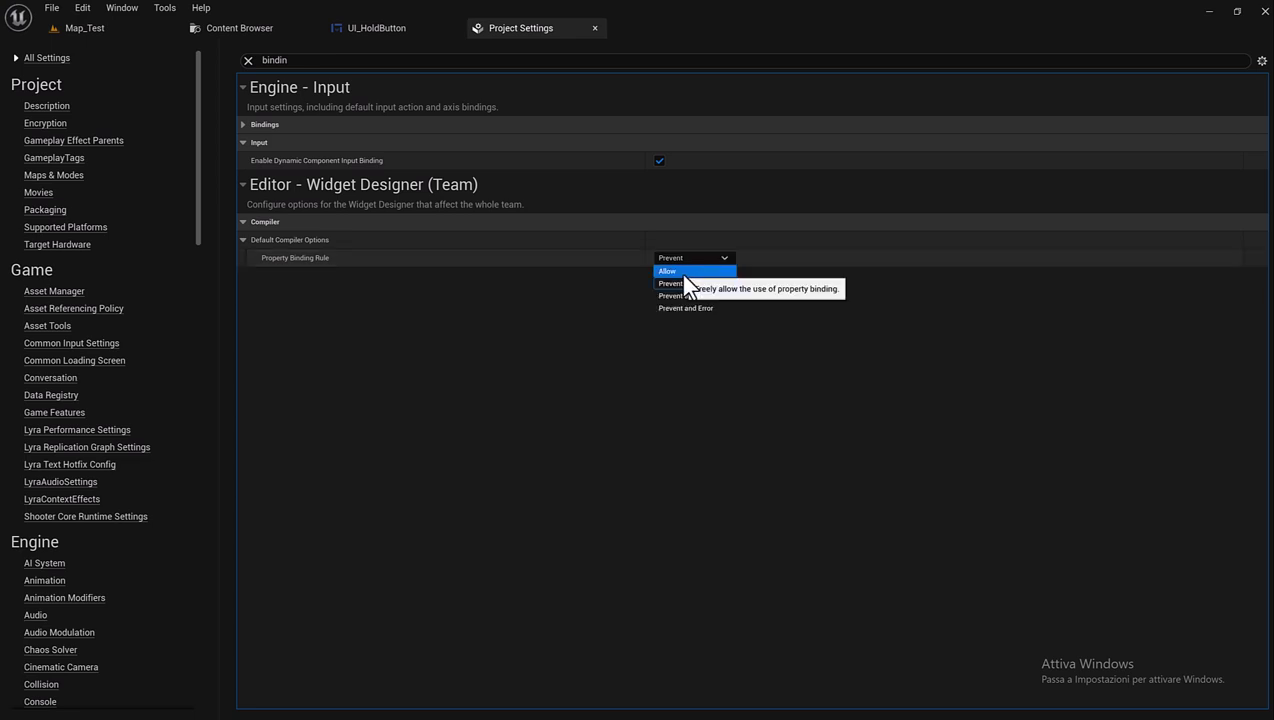
left_click(684, 272)
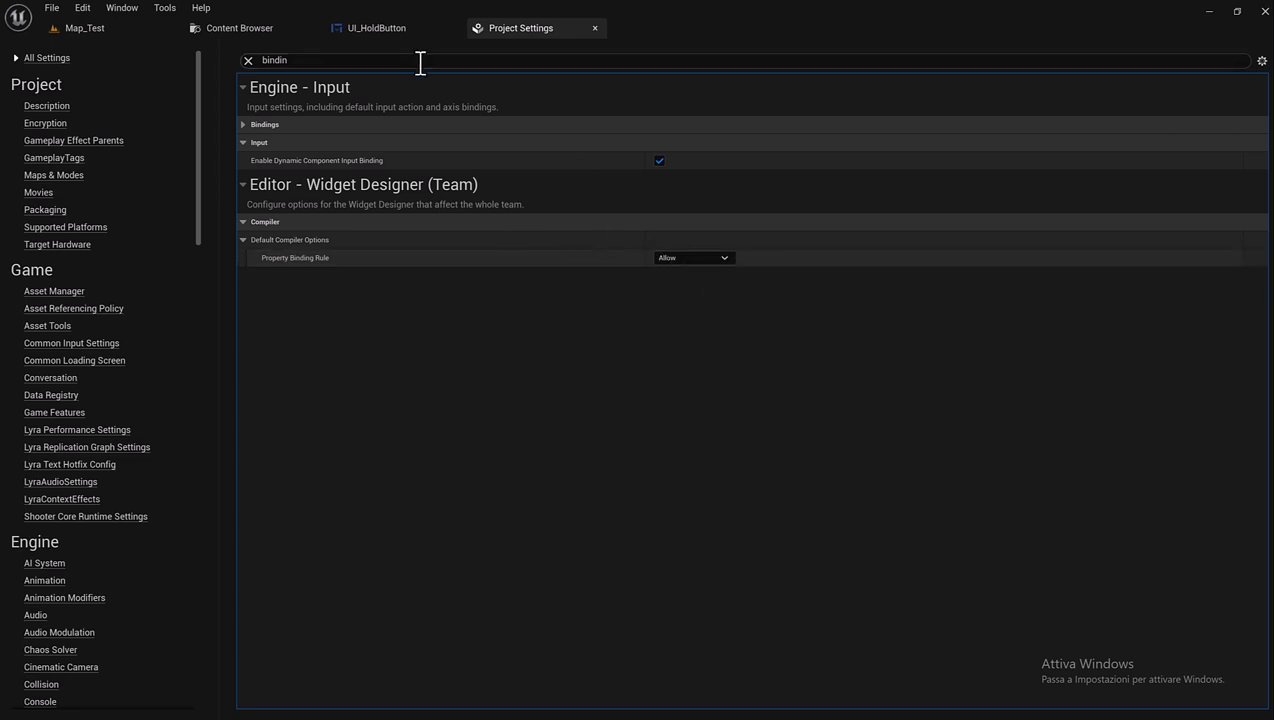
left_click(595, 28)
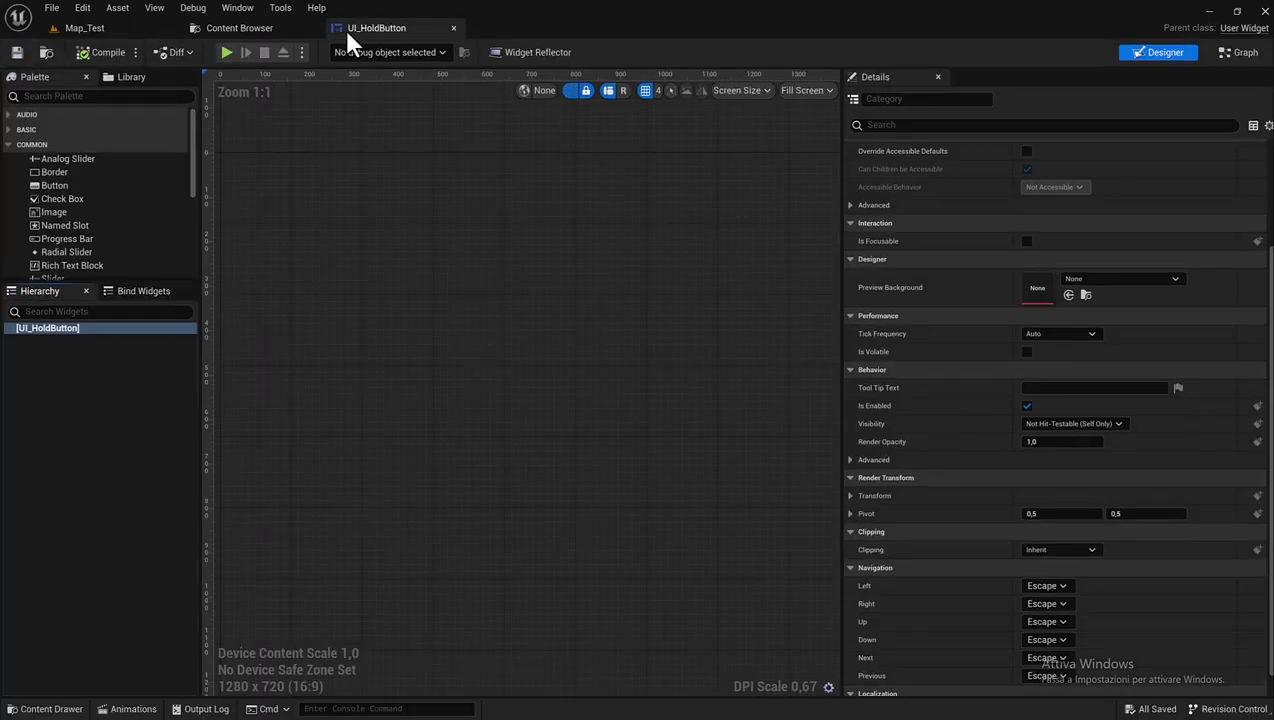
Save the Map_Test level, dismiss the validation message log, and return to the UI_HoldButton designer.
left_click(106, 28)
left_click(16, 52)
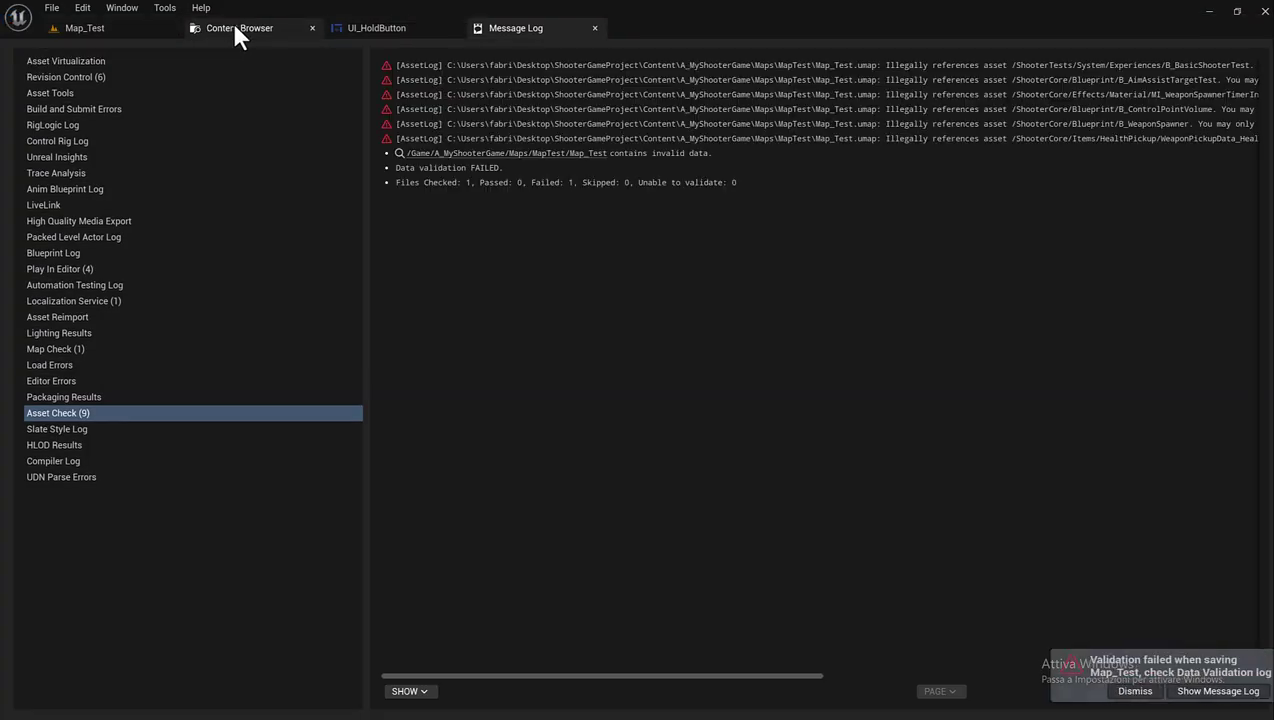
left_click(237, 28)
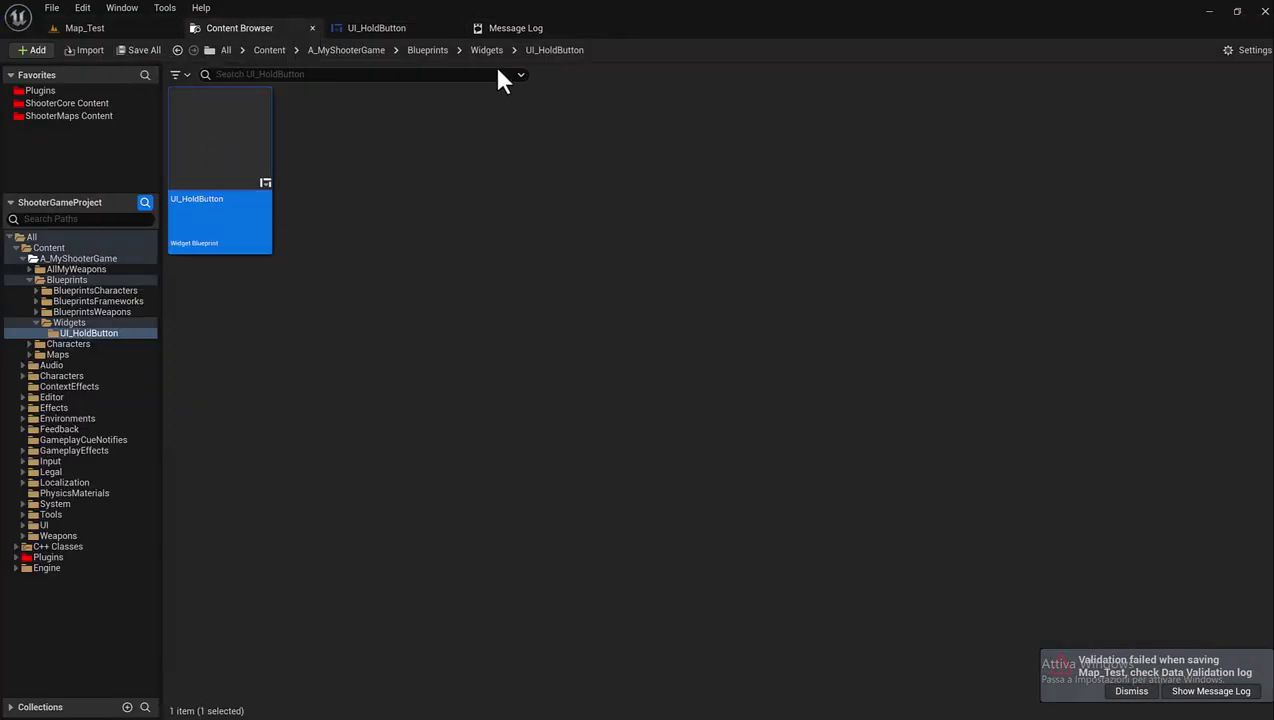
left_click(594, 28)
left_click(376, 29)
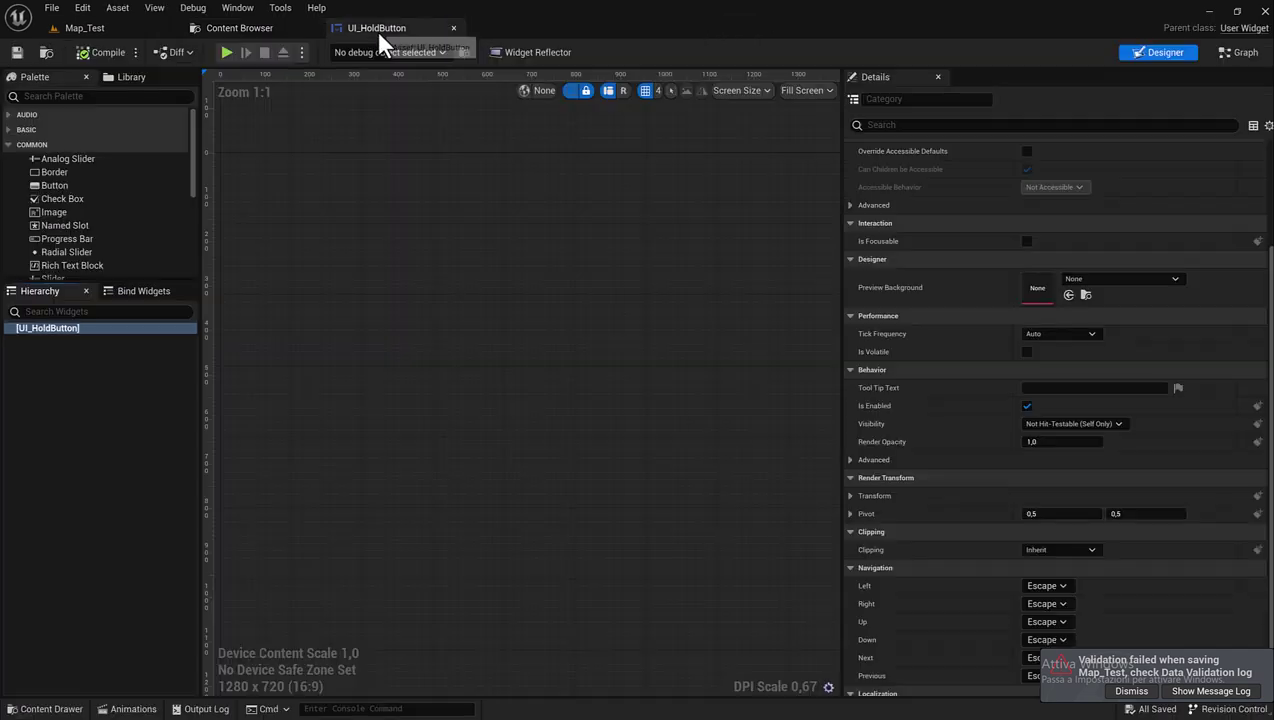
Add a Canvas Panel as the root and place a Progress Bar inside it.
left_click(62, 96)
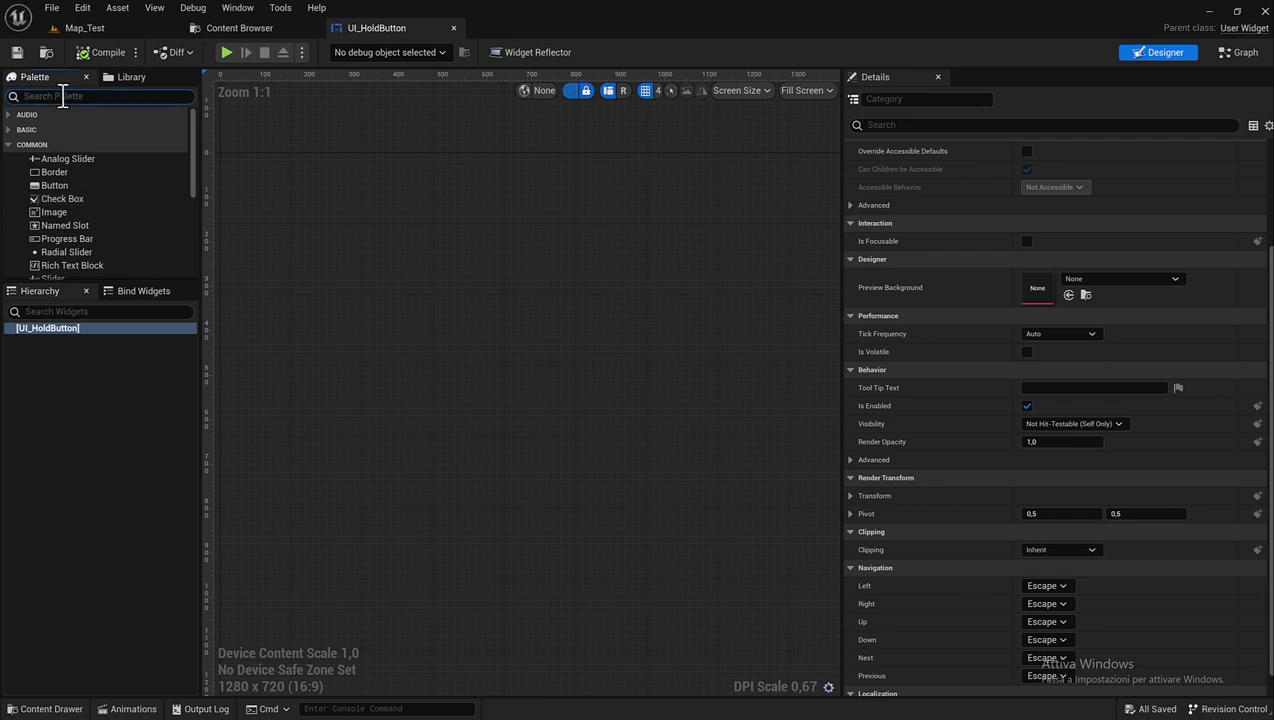
type("canvas")
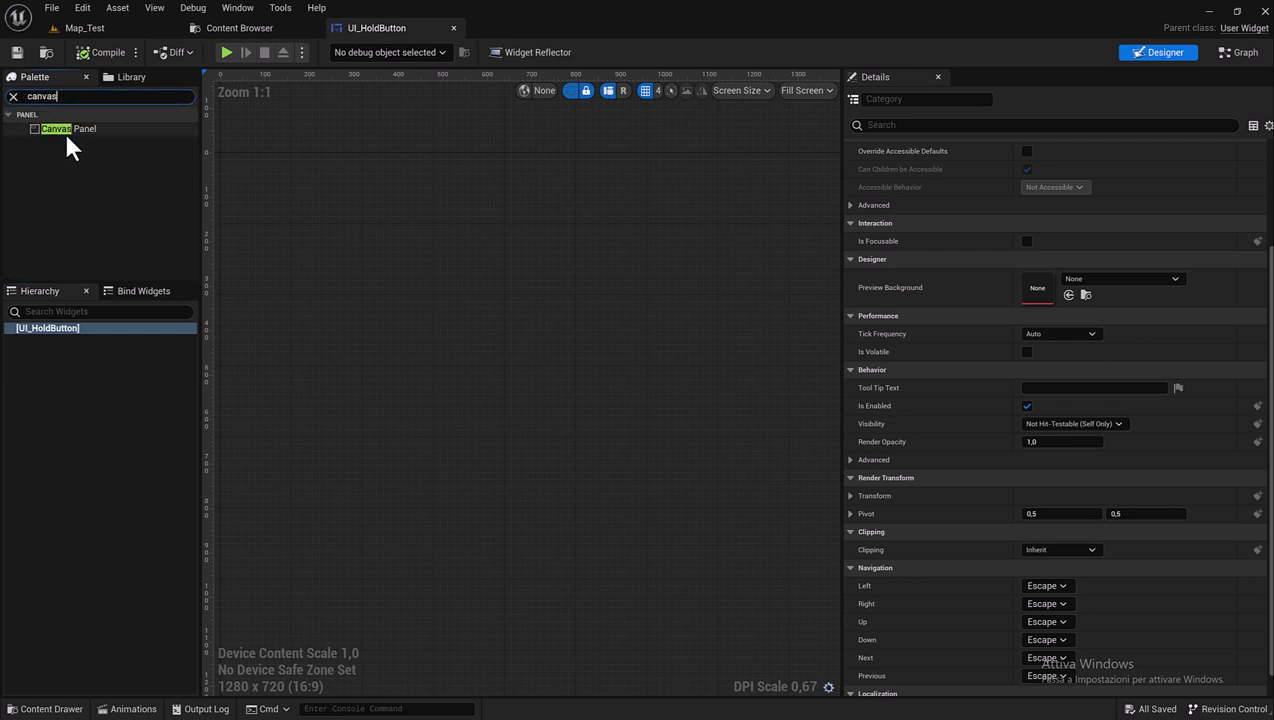
left_click_drag(66, 129, 52, 322)
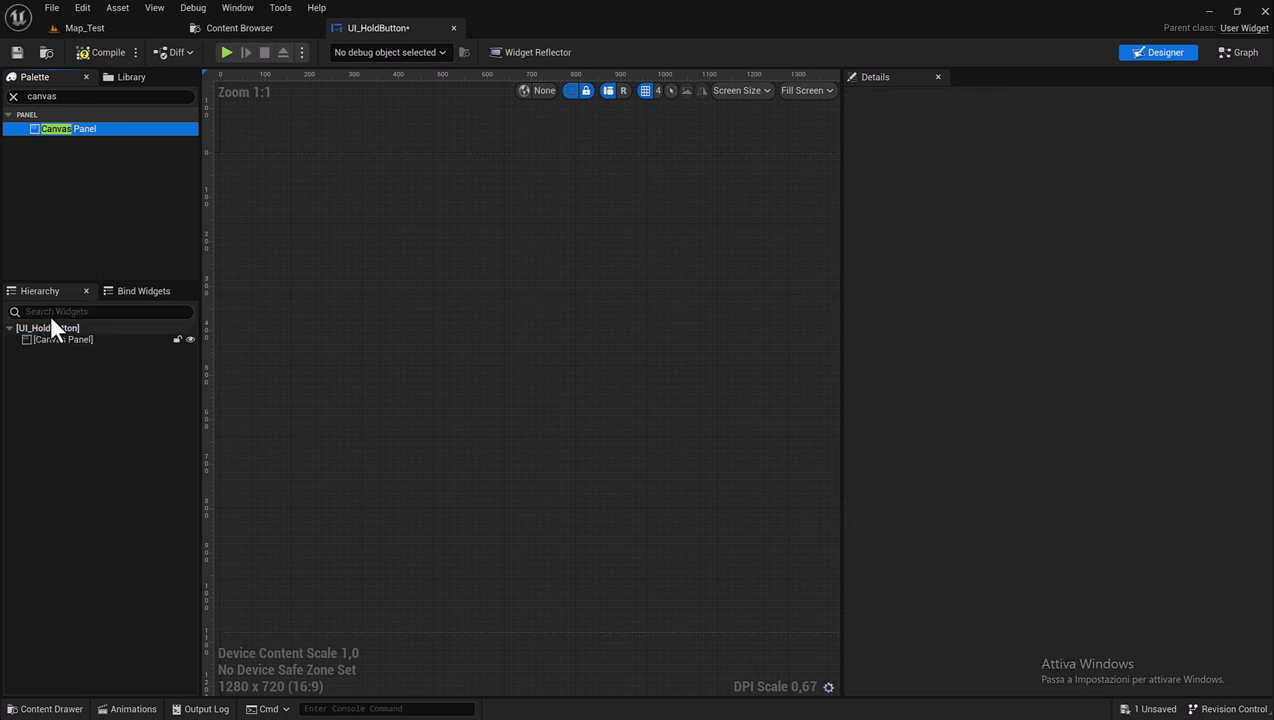
left_click(65, 97)
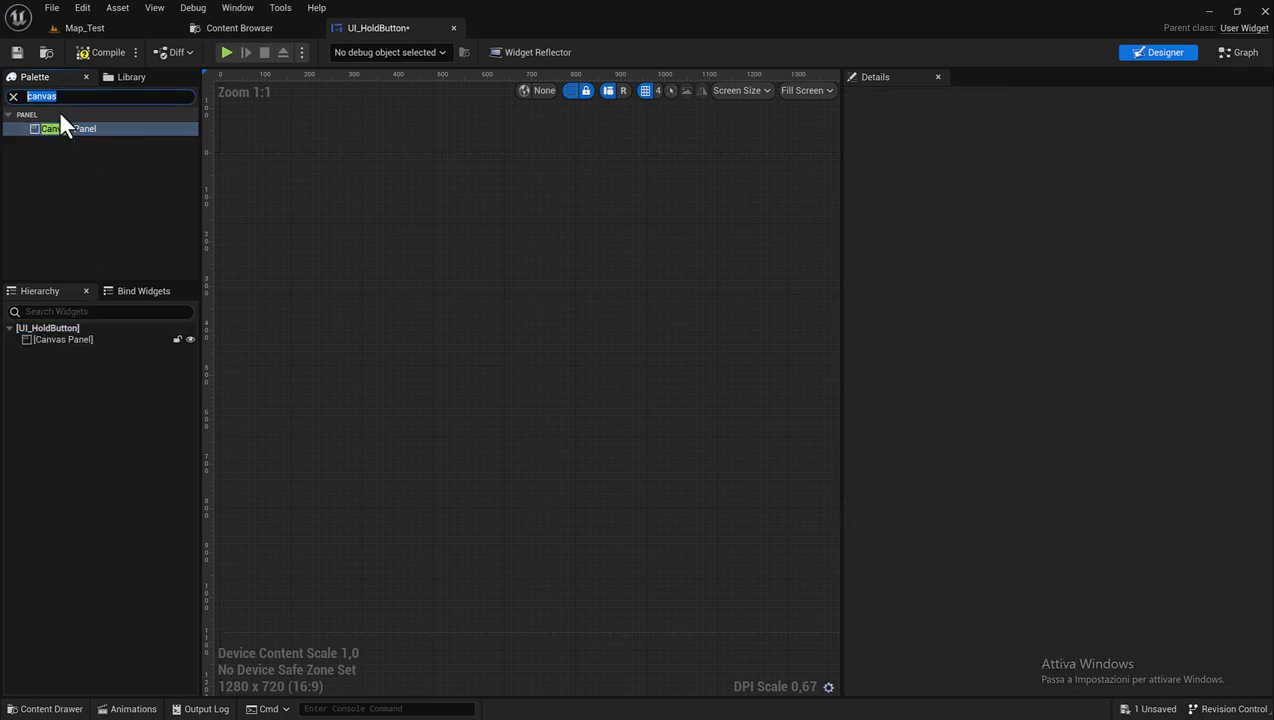
type("progre")
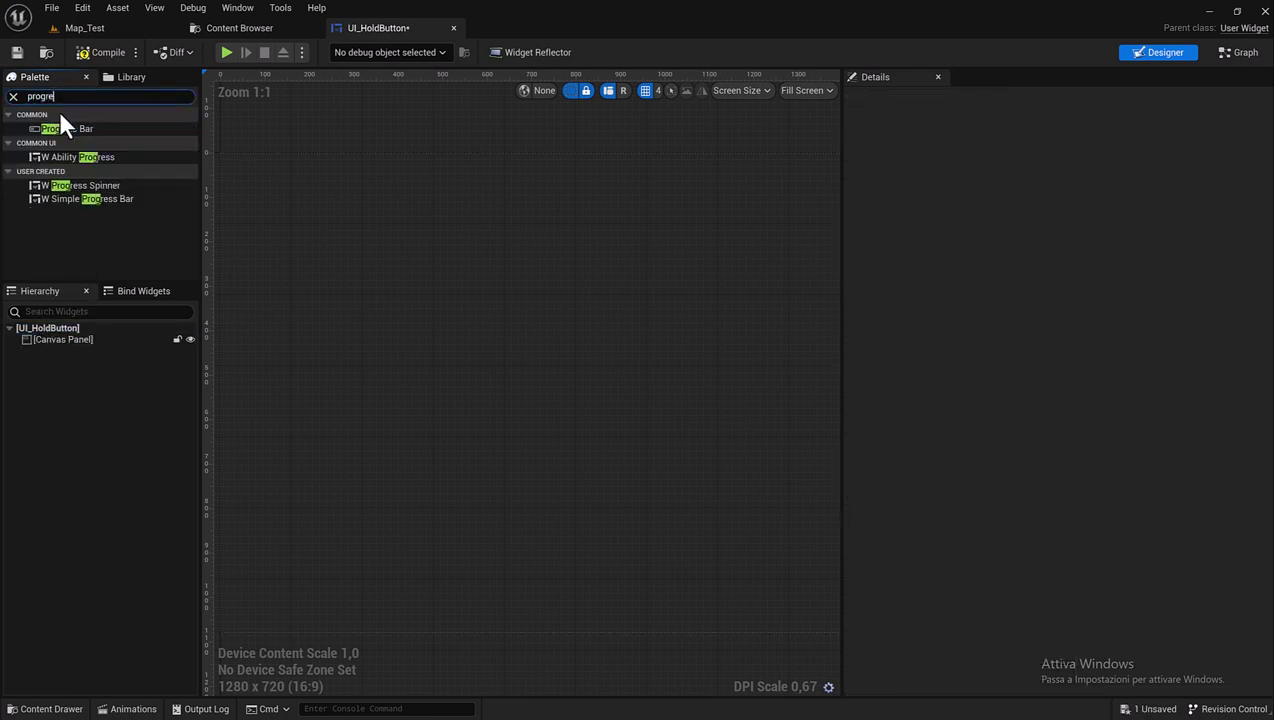
type("ss")
left_click_drag(68, 128, 52, 338)
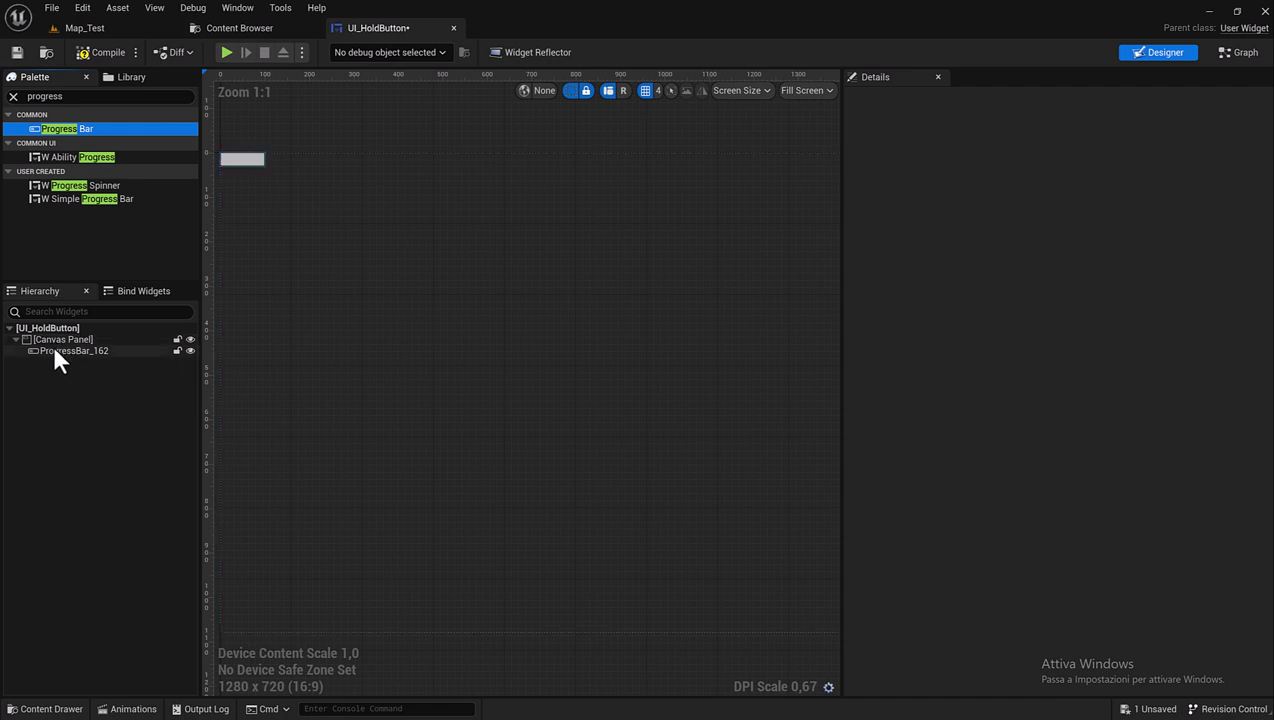
left_click(75, 96)
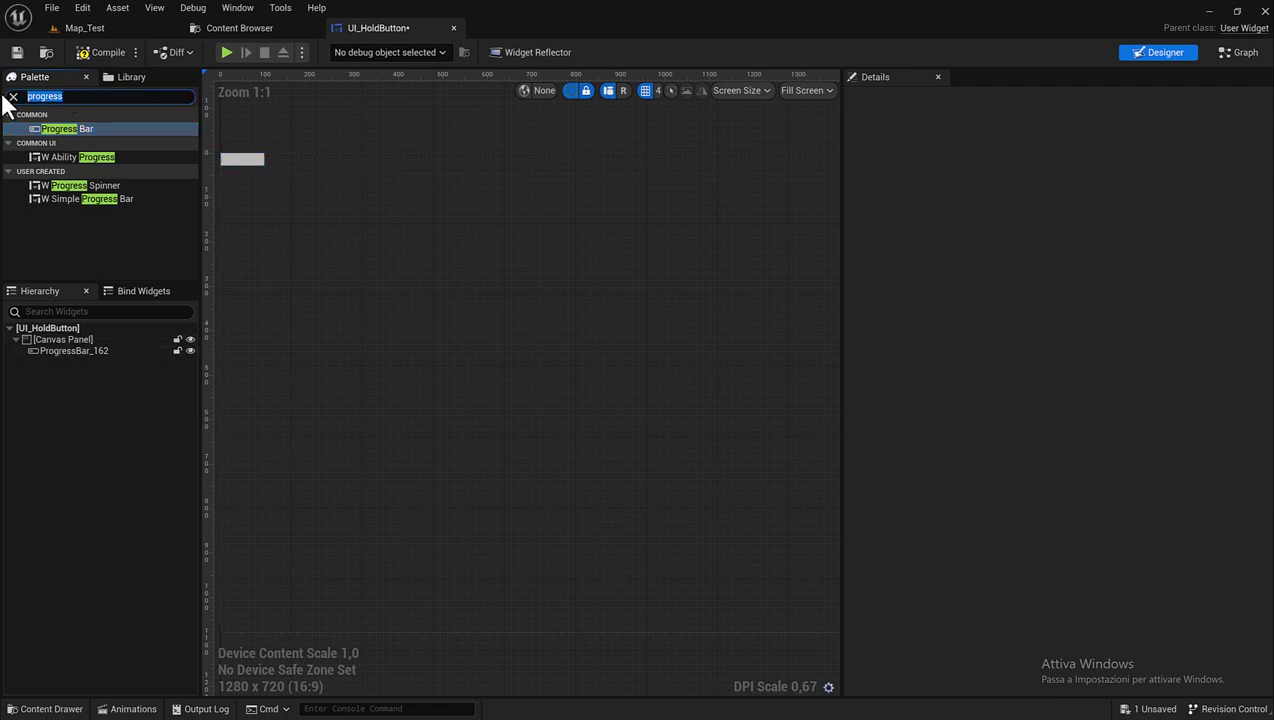
type("tesx")
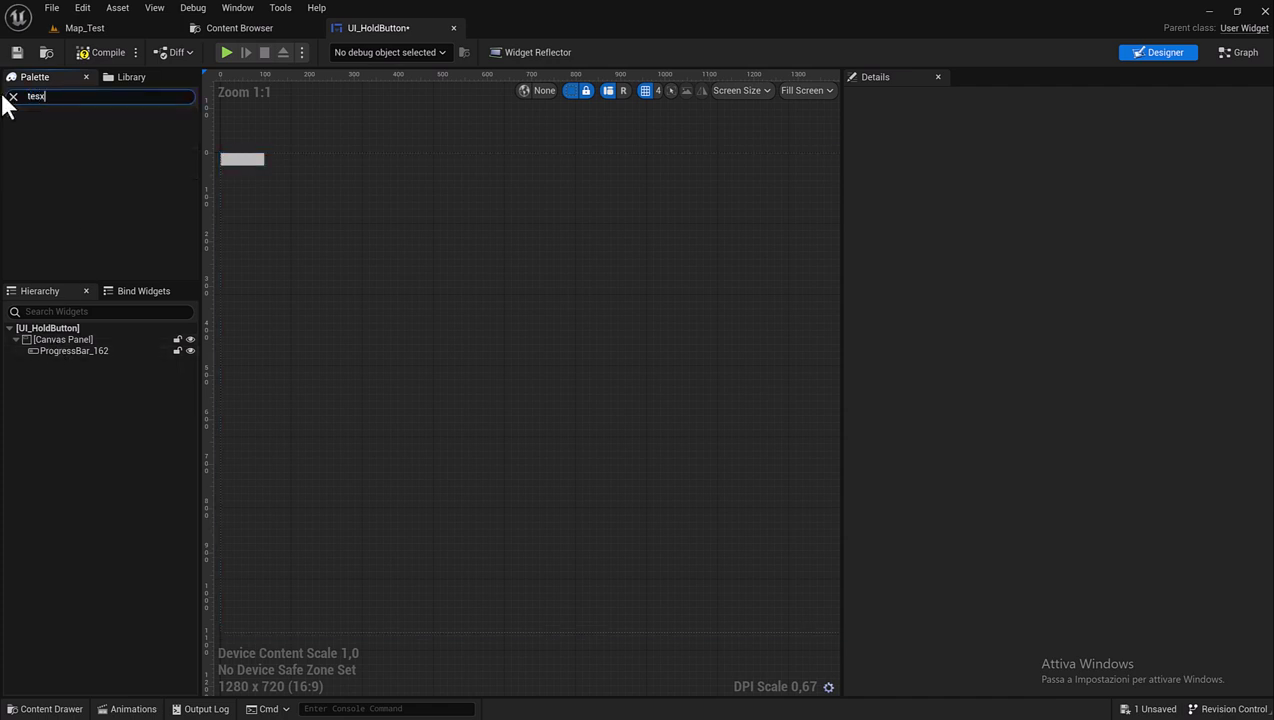
type("t")
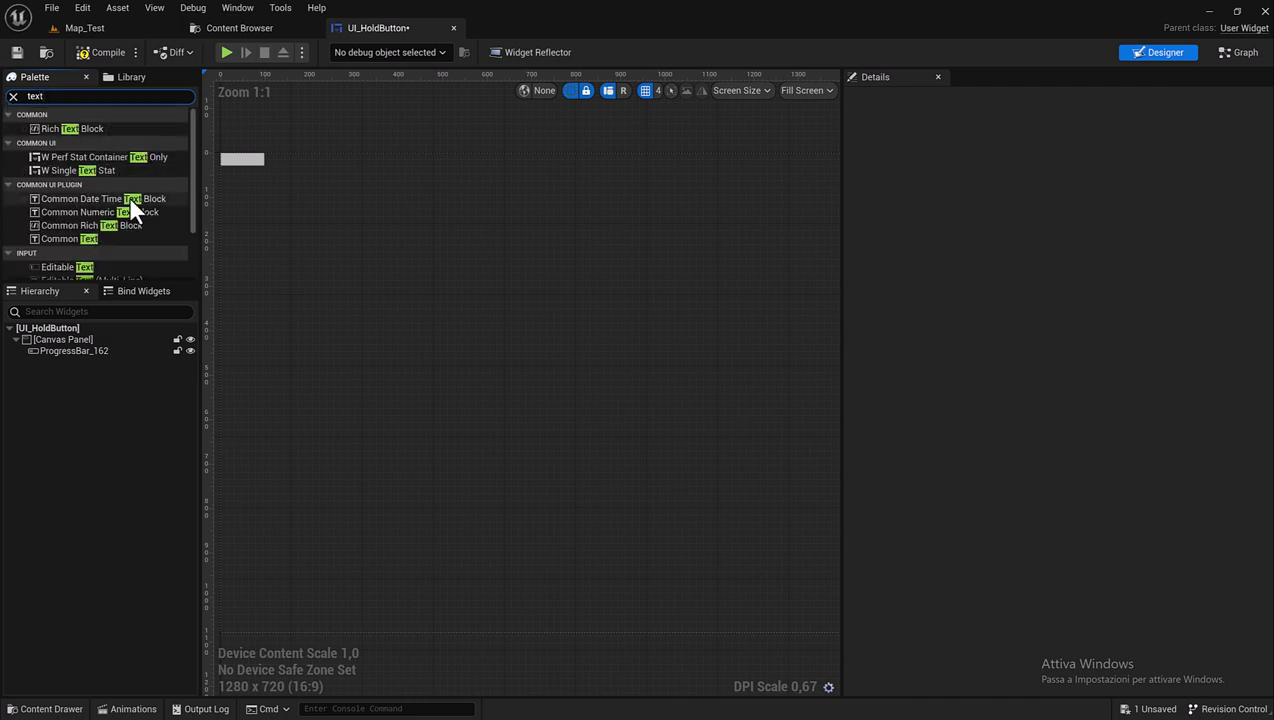
Add a Common Text block under the canvas and duplicate it with Ctrl+D.
left_click_drag(76, 240, 55, 346)
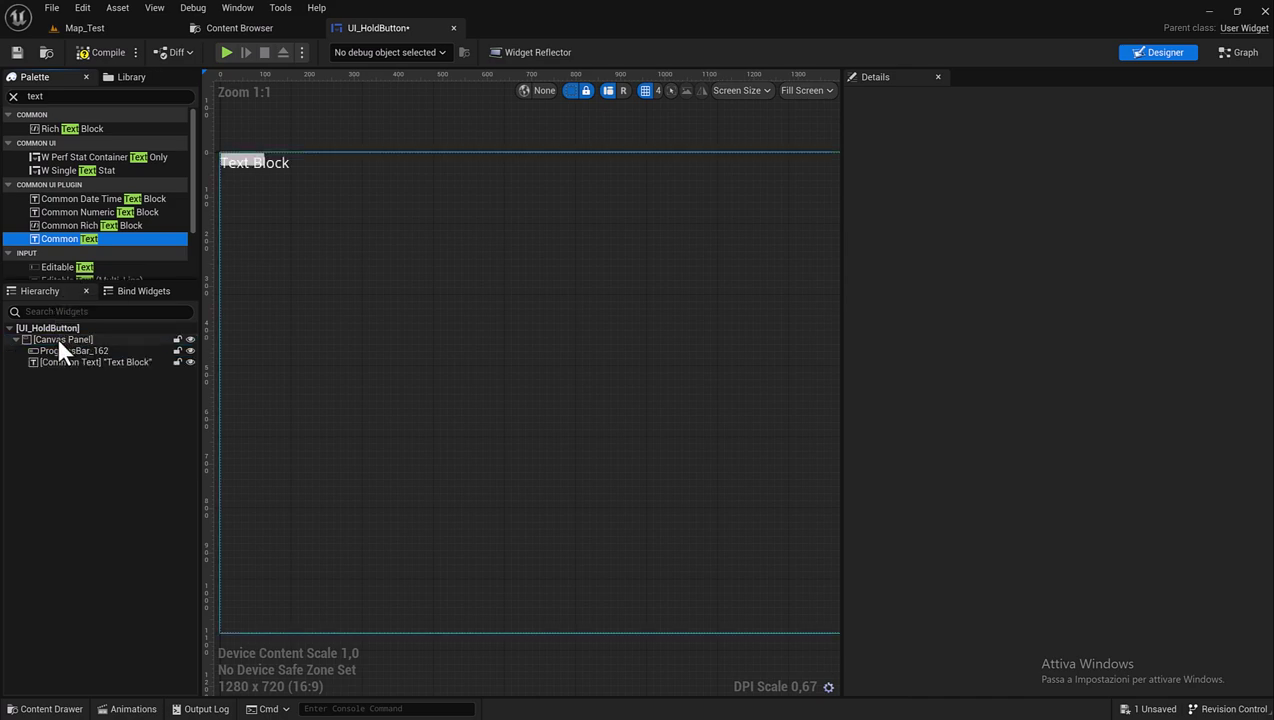
left_click(57, 364)
key("ctrl+d")
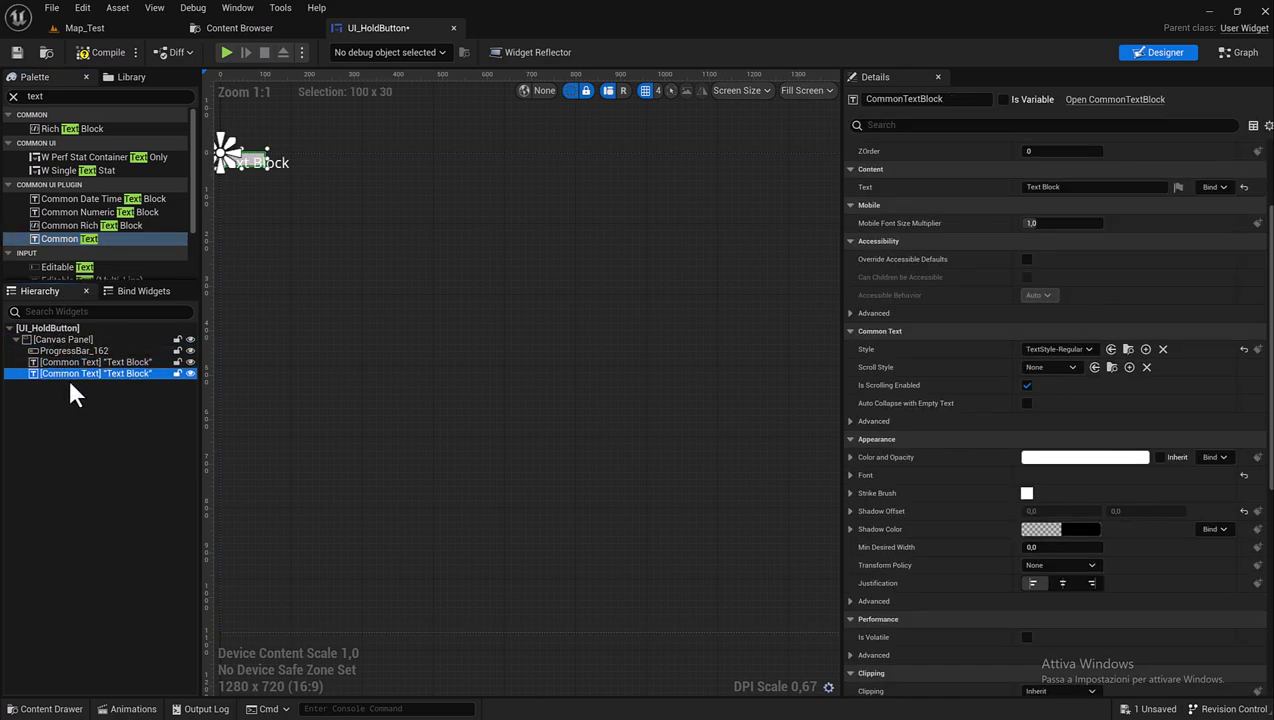
Rename ProgressBar_162 to ProgressBar.
left_click(87, 350)
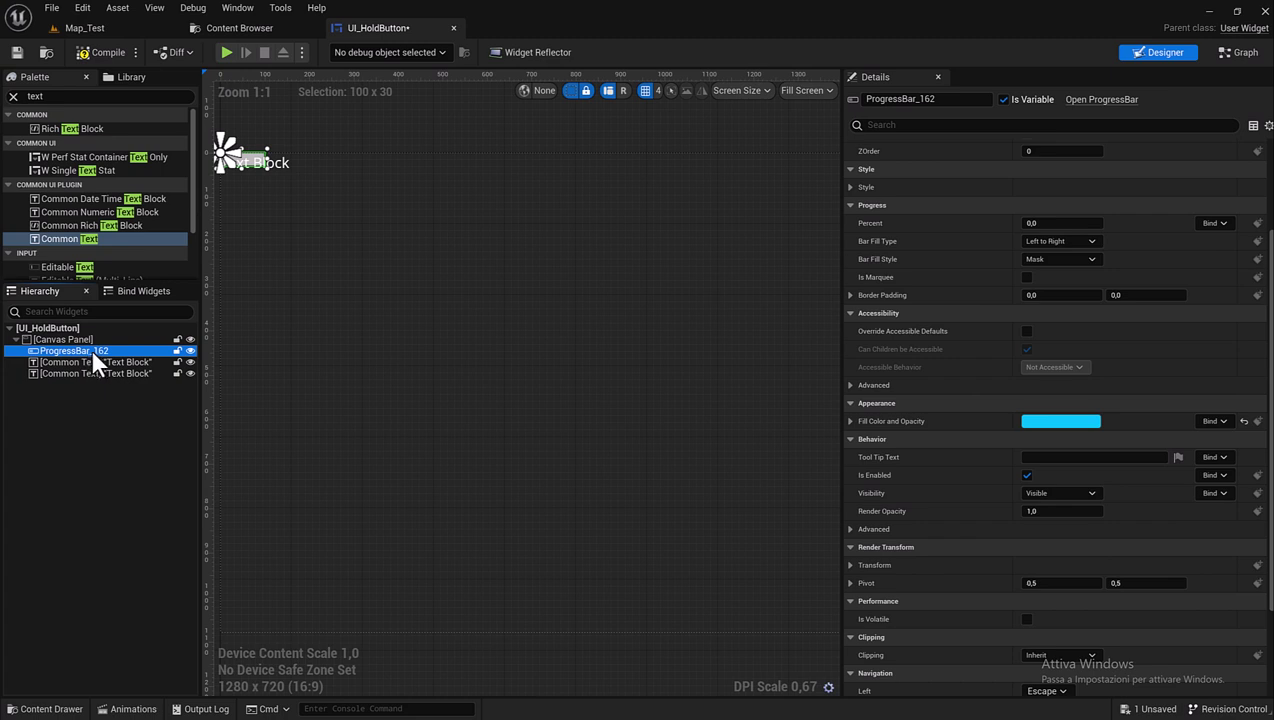
left_click(94, 347)
left_click(124, 352)
key("shift+Left")
key("shift+Left")
key("shift+Left")
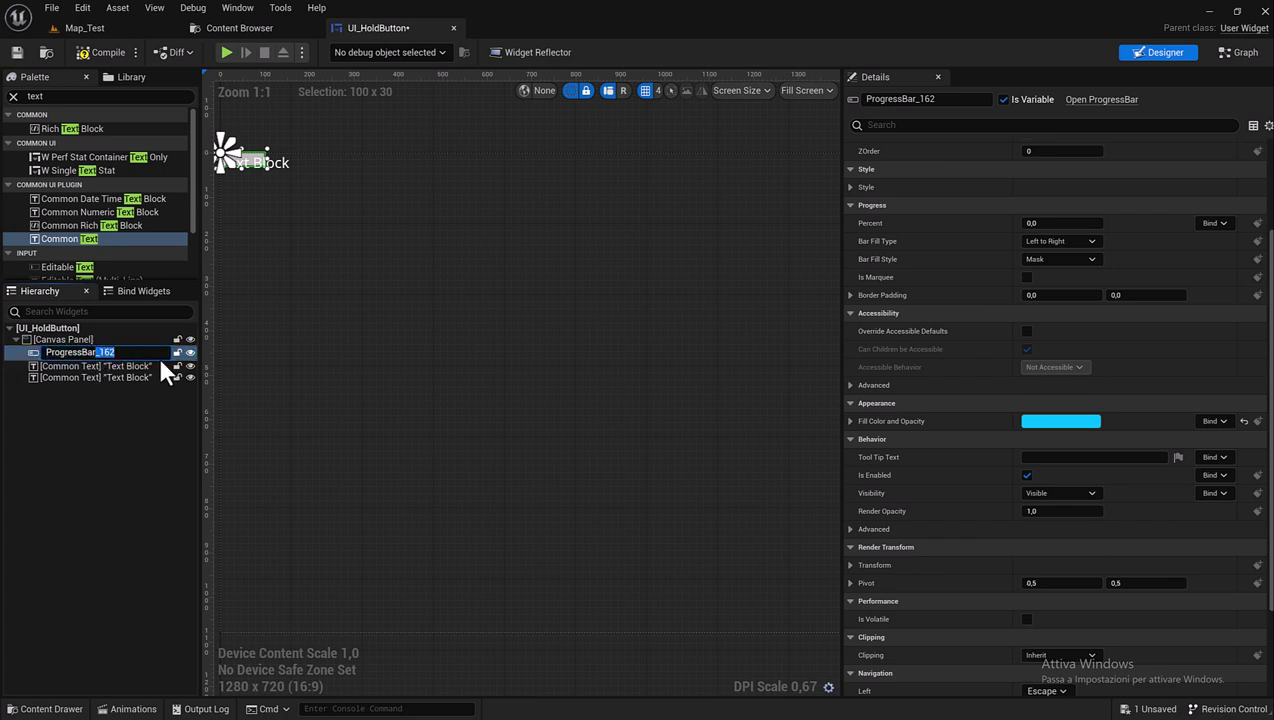
key("BackSpace")
key("Return")
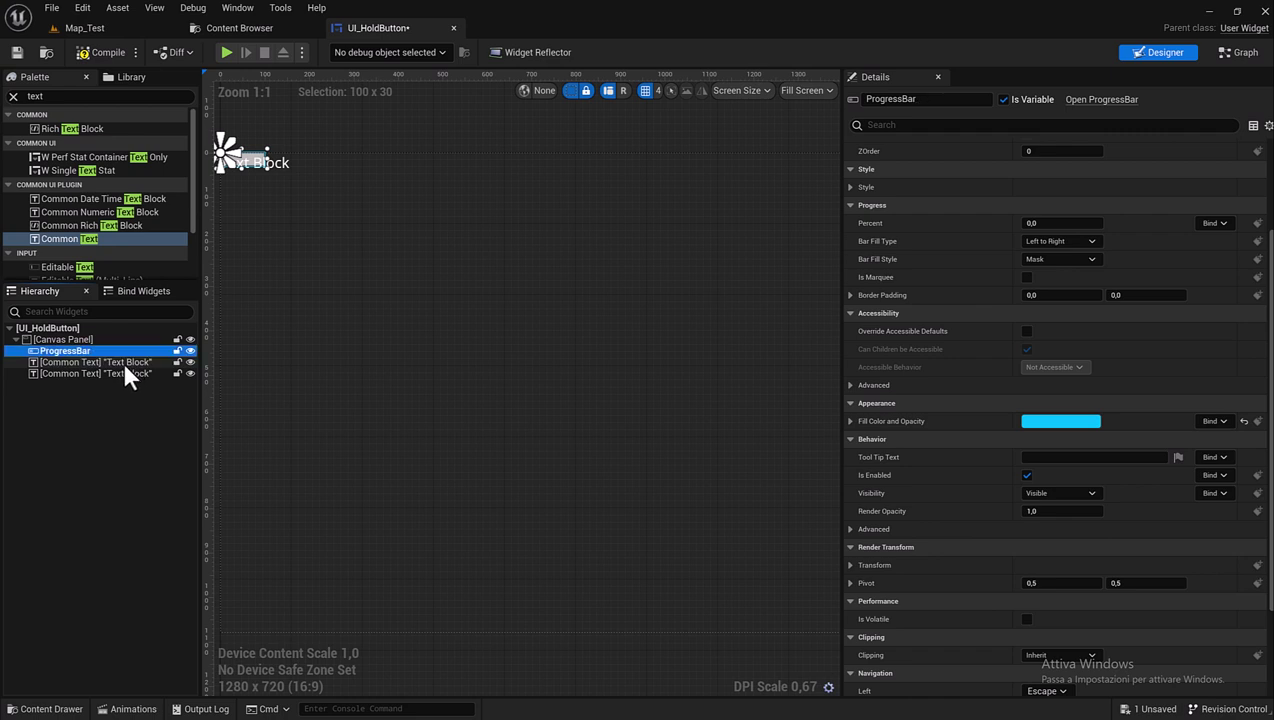
Rename the two text blocks to Percentuage and AllarmText.
left_click(122, 361)
left_click(121, 360)
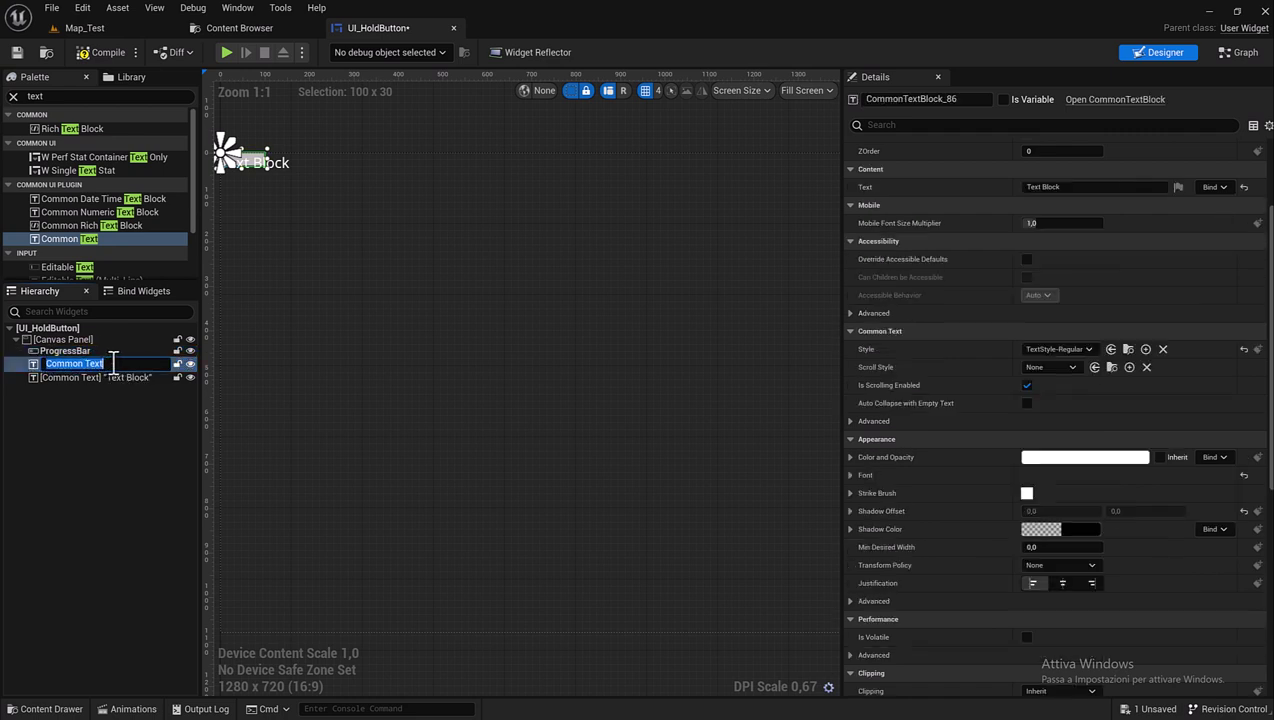
type("P")
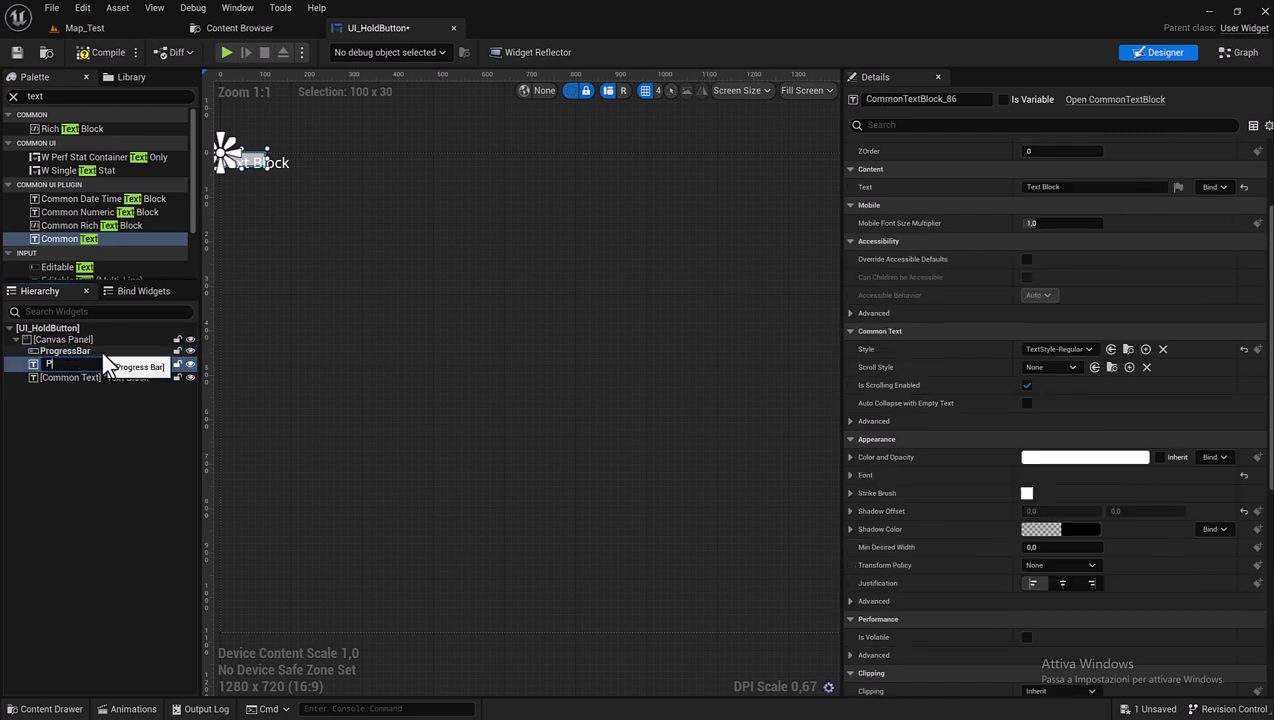
type("ercentuag")
type("e")
key("Return")
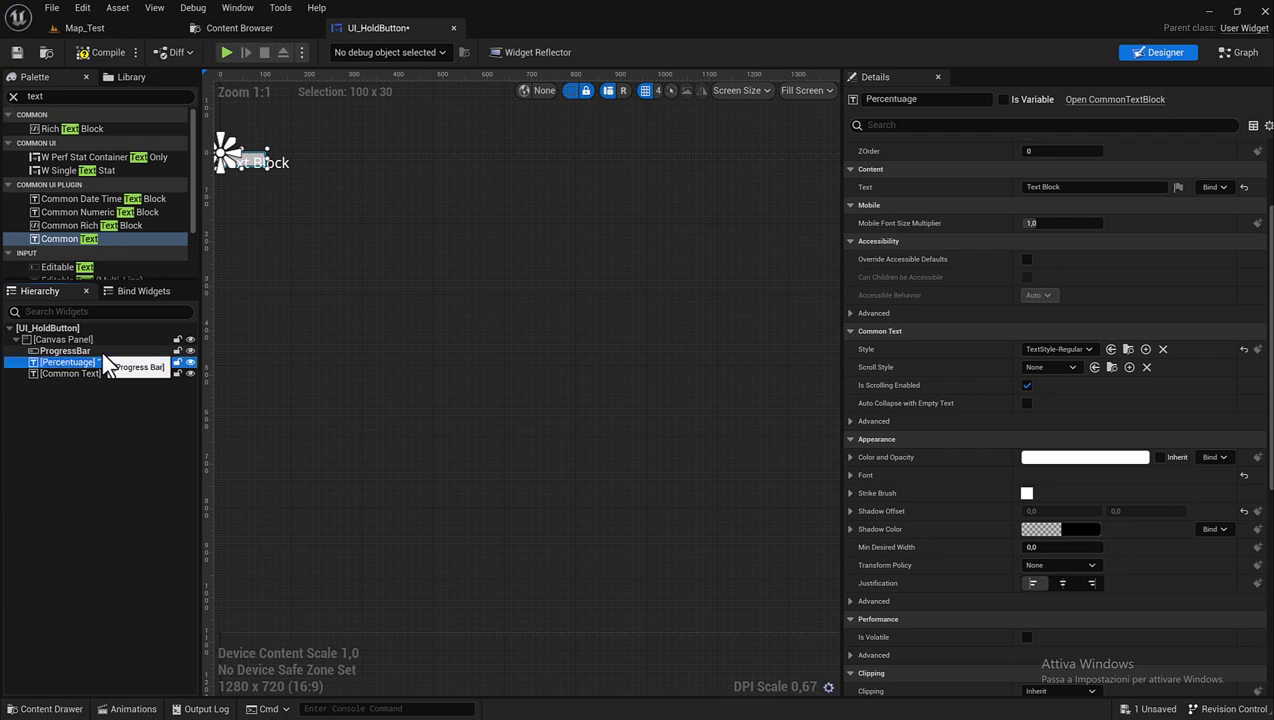
left_click(127, 373)
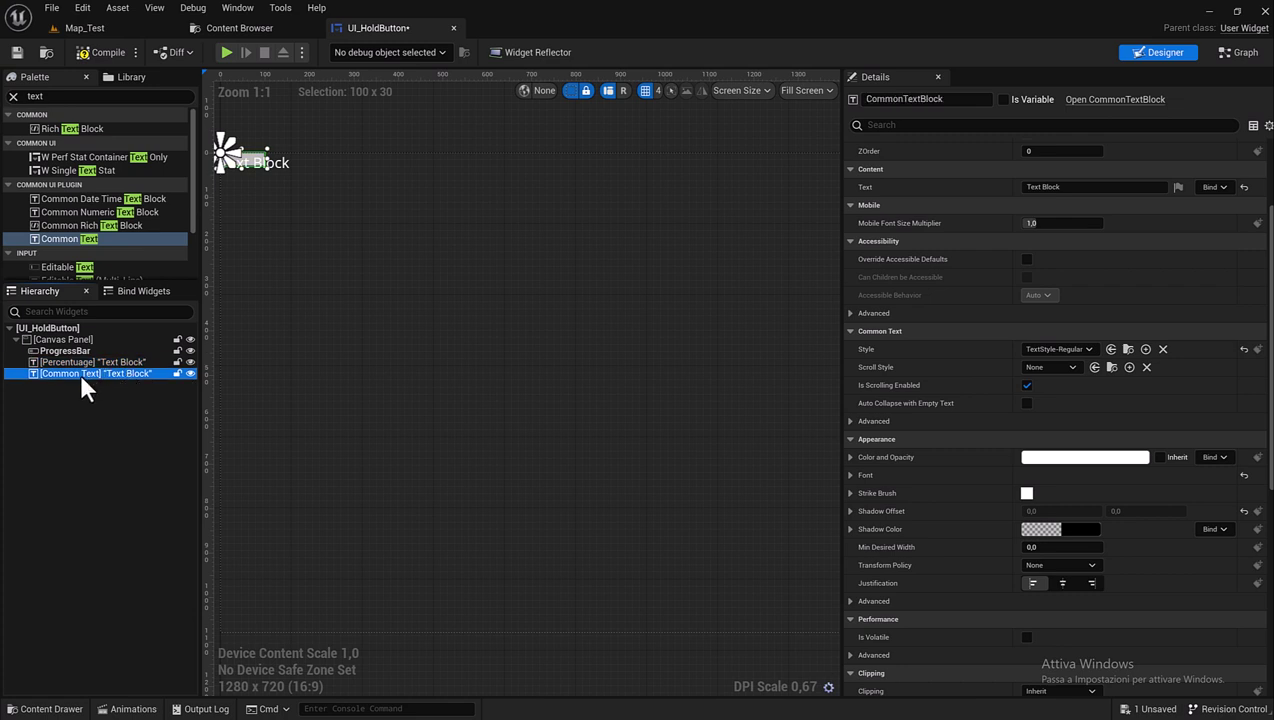
left_click(84, 369)
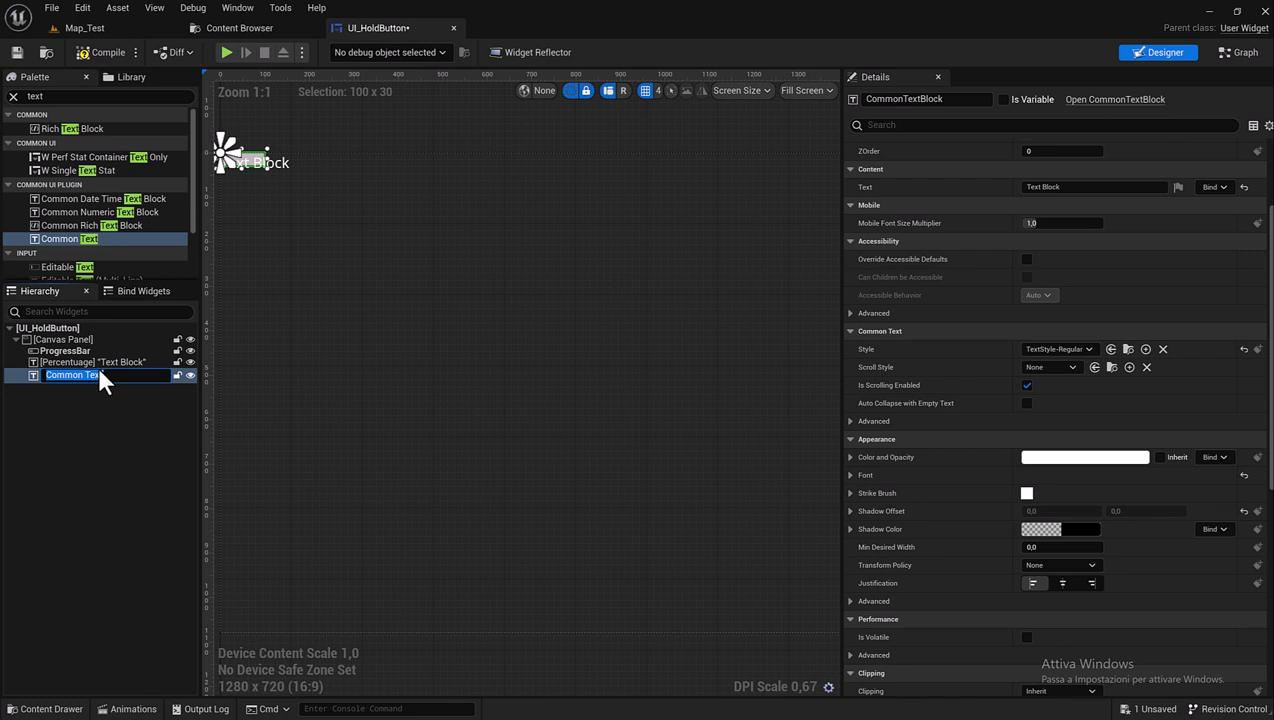
type("AllarmTex")
type("t")
key("Return")
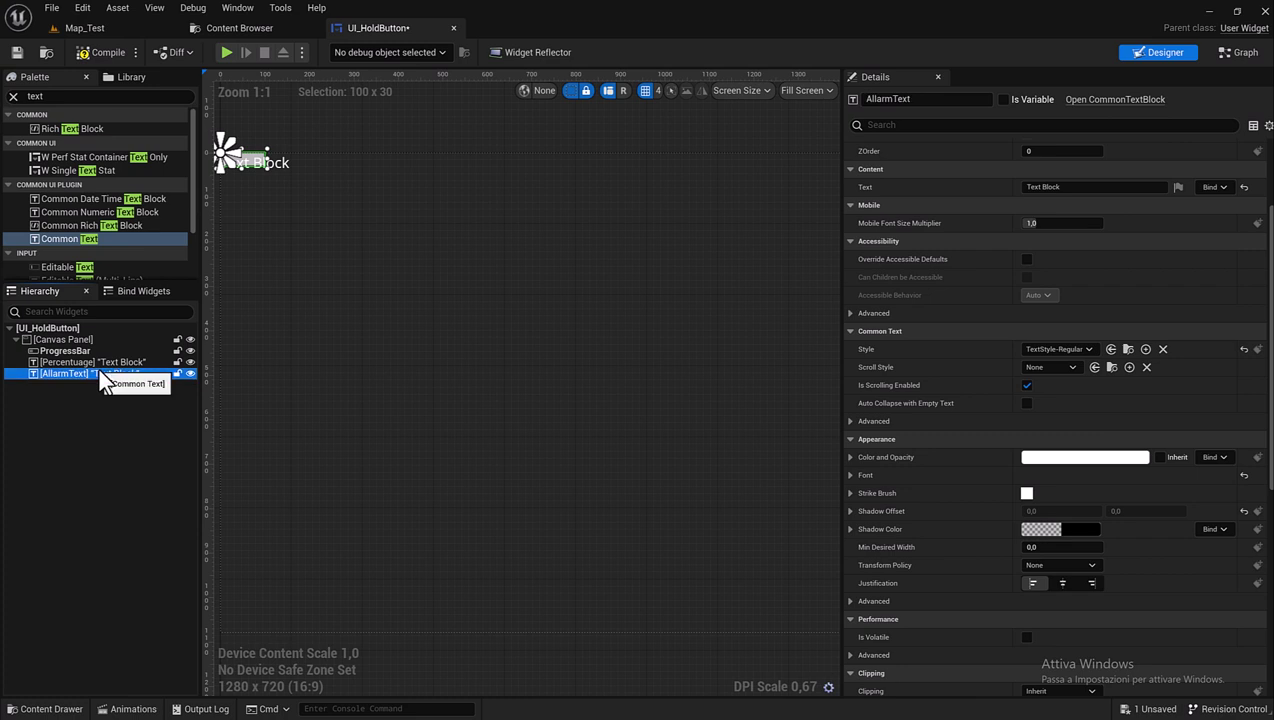
Hide one text block in the designer view using its eye icon.
left_click(89, 352)
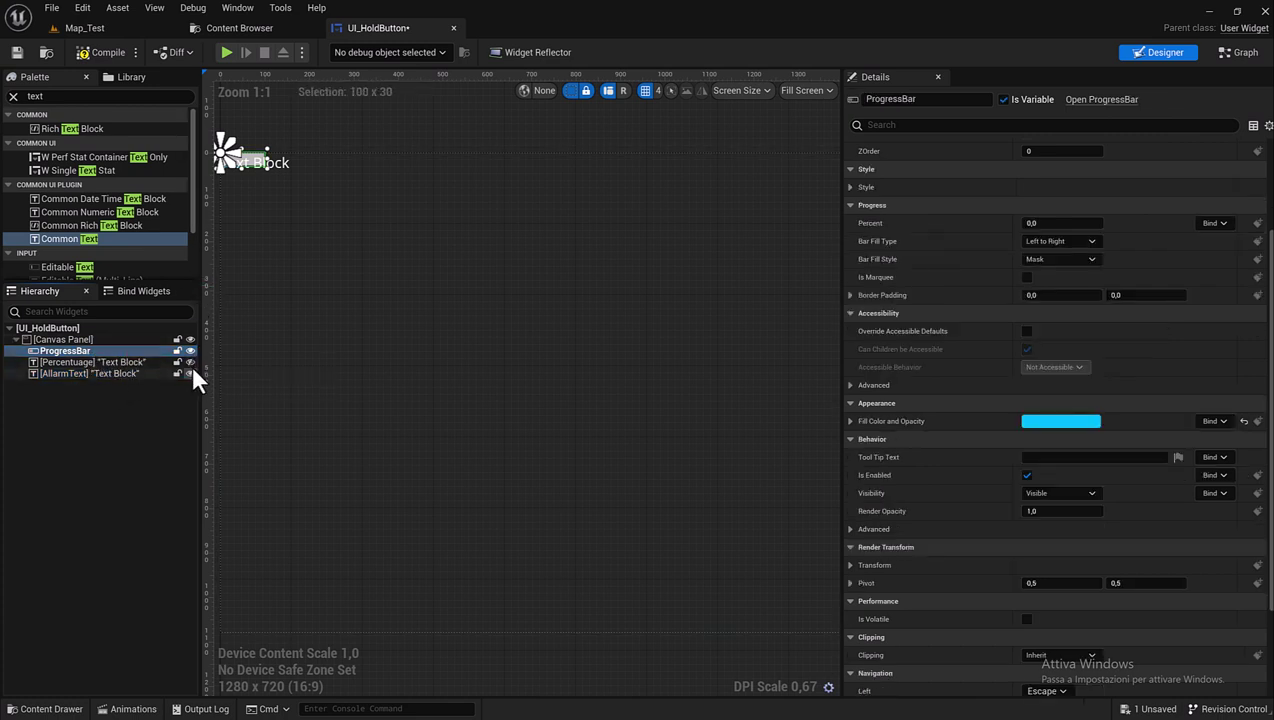
left_click(189, 364)
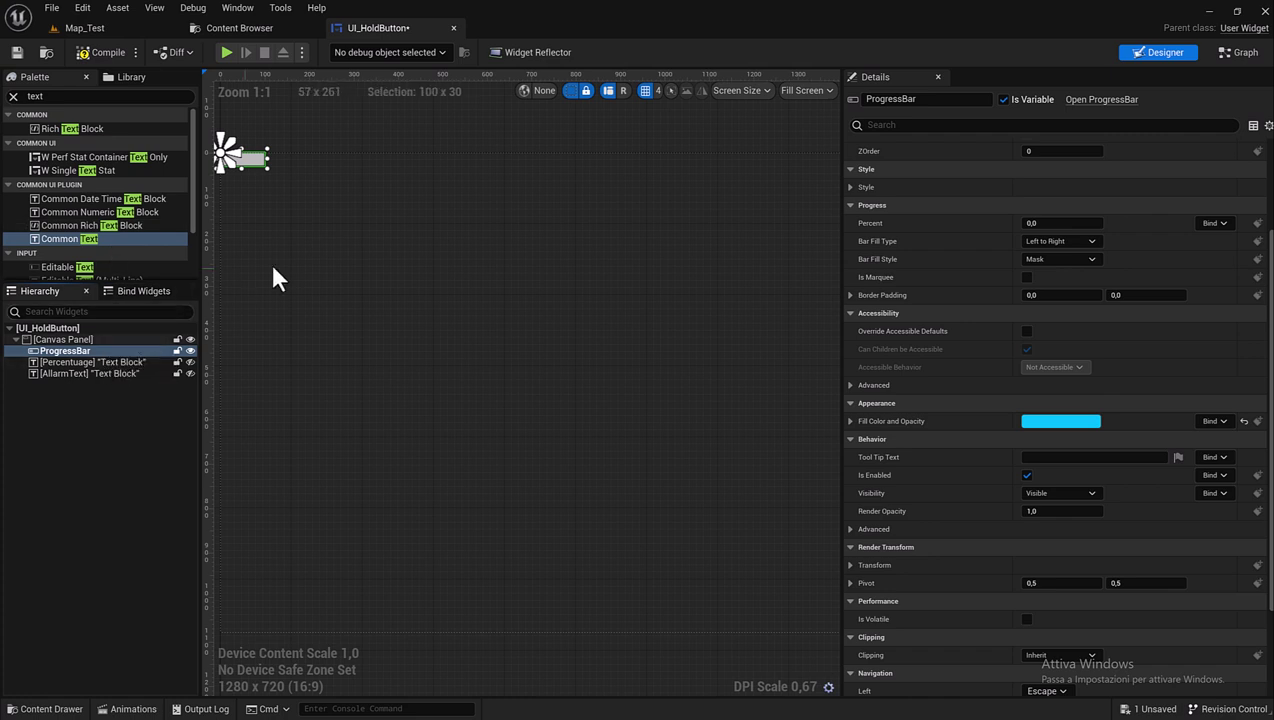
right_click_drag(498, 273, 510, 283)
scroll(486, 290, "down", 4)
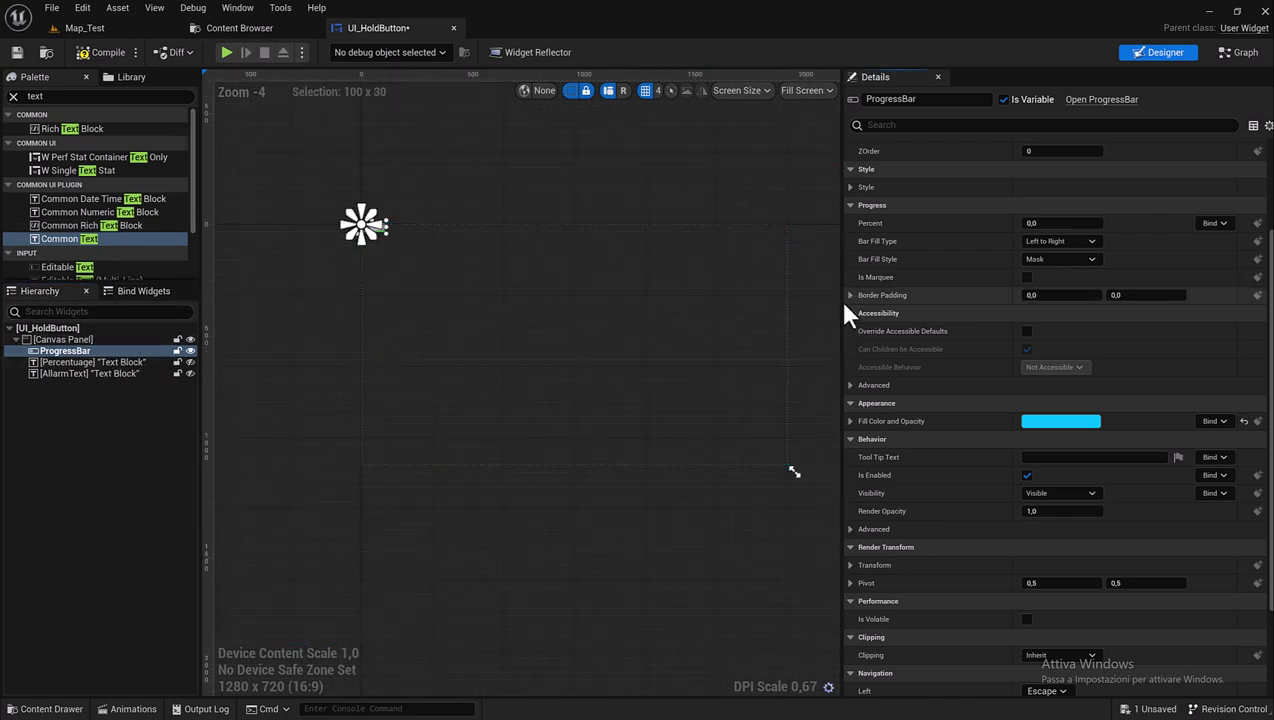
Anchor the ProgressBar to the centre and set its position X and Y to 0.
left_click_drag(841, 302, 963, 300)
scroll(1056, 207, "up", 3)
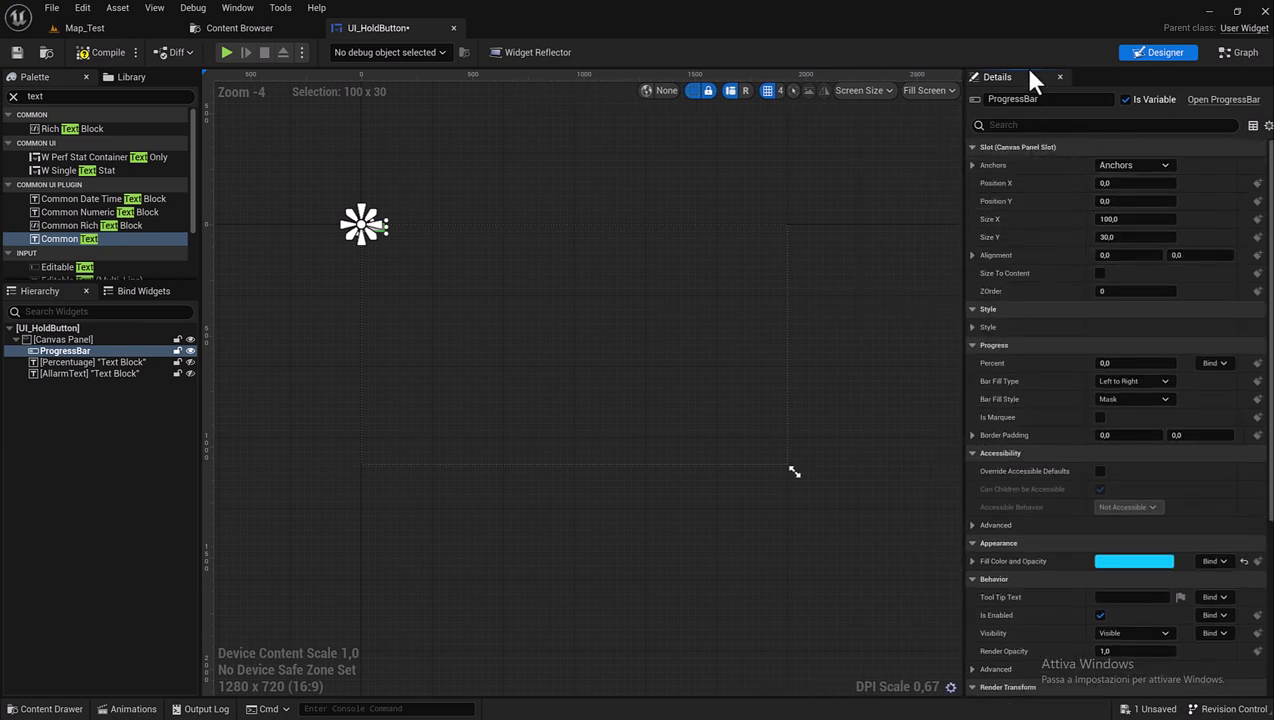
left_click(1130, 167)
left_click(1170, 228)
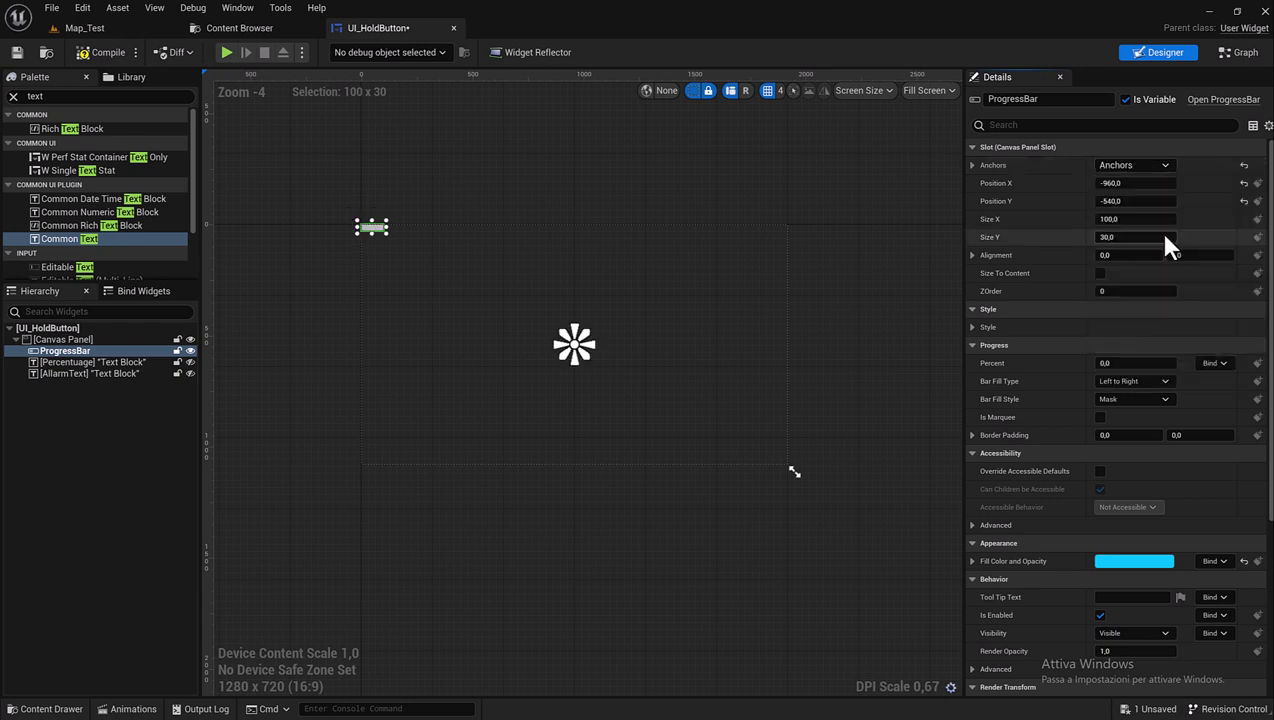
left_click(1130, 183)
type("0")
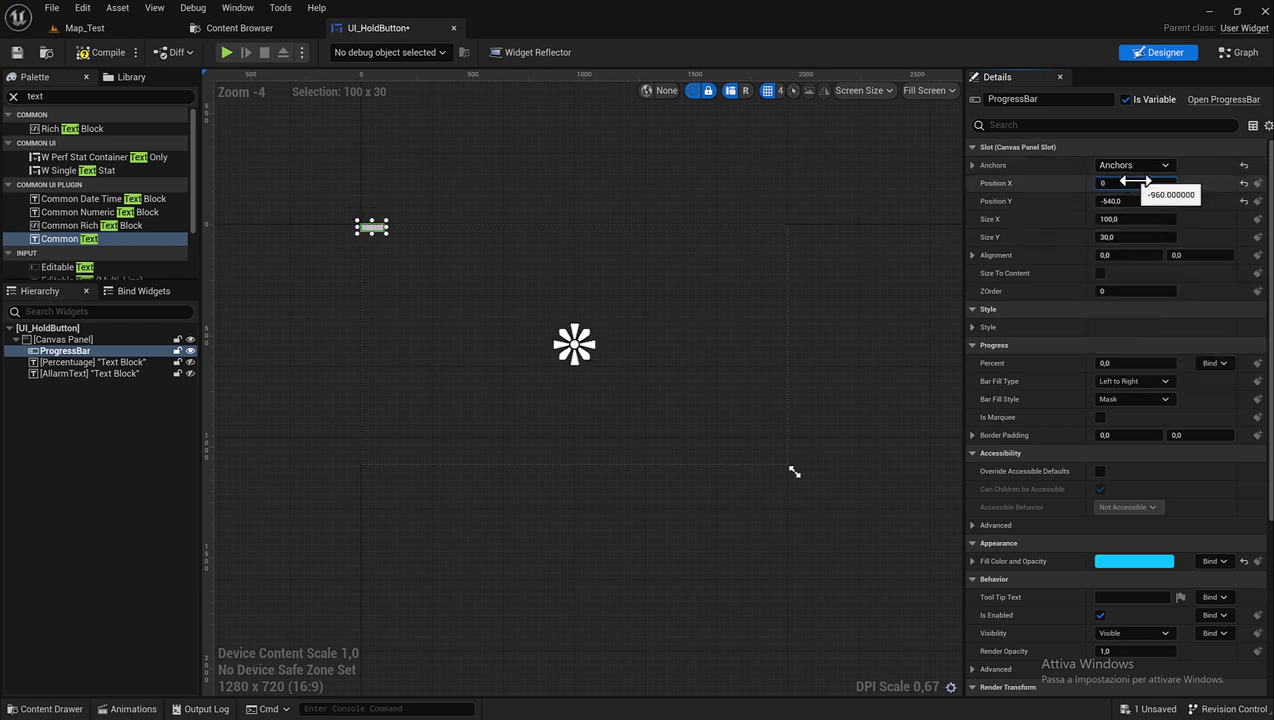
key("Tab")
type("0")
key("Tab")
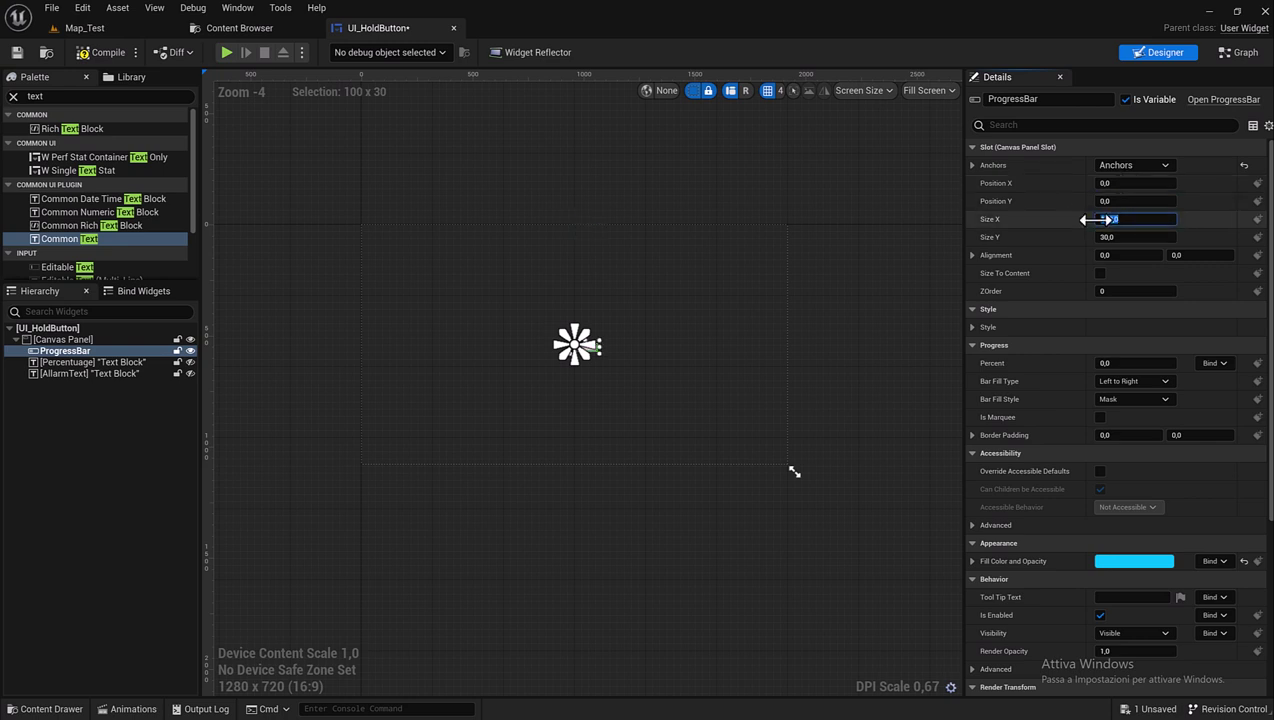
Size the ProgressBar 500 × 25 with alignment 0.5, 0.5.
key("BackSpace")
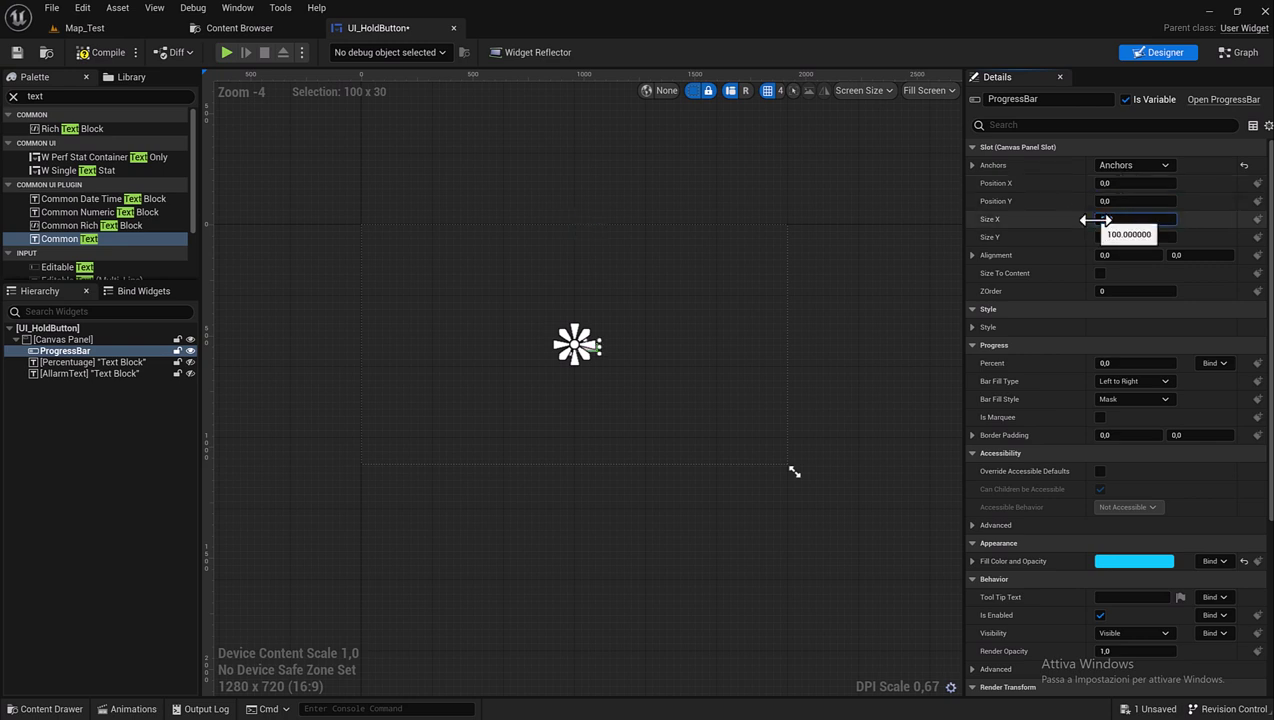
type("500")
key("Tab")
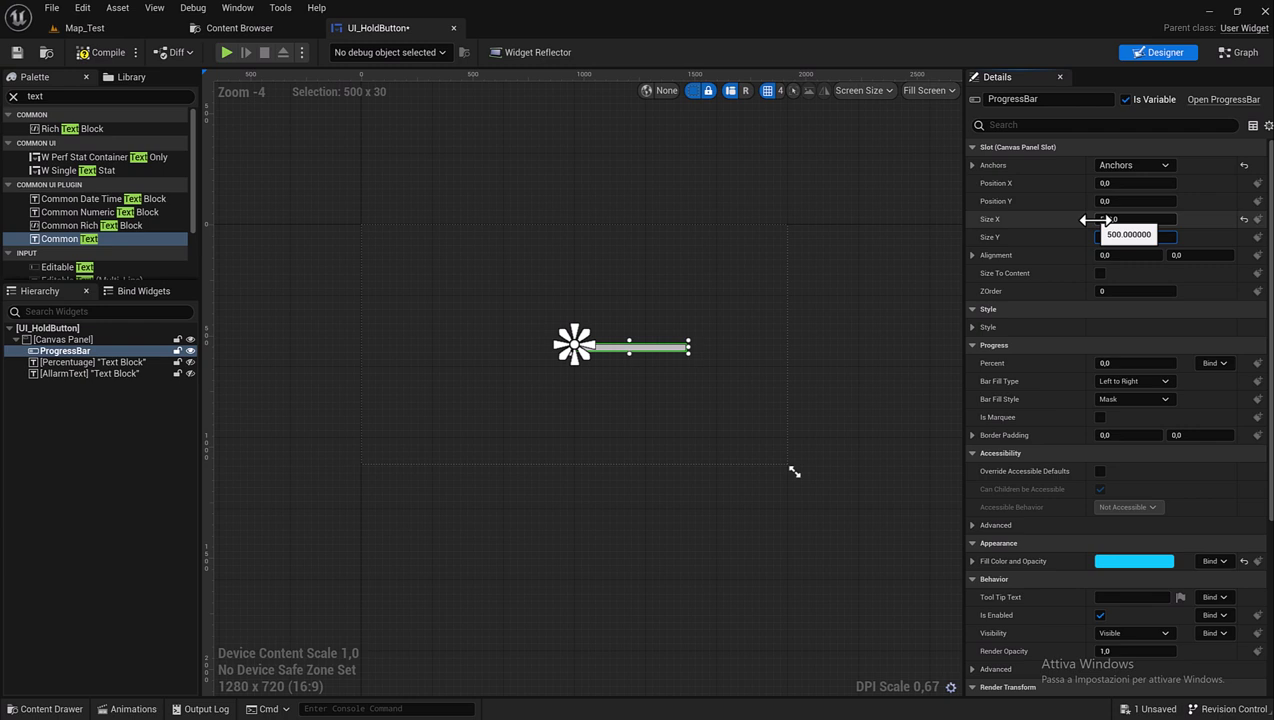
type("25")
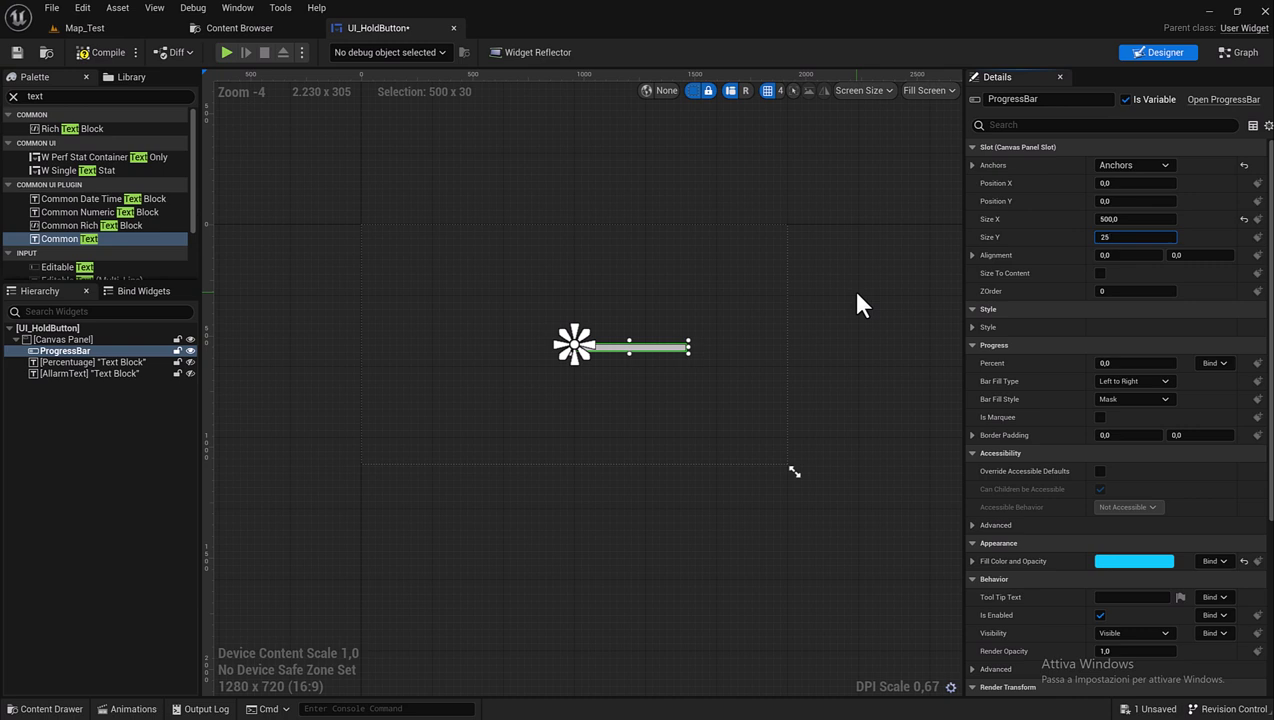
key("Tab")
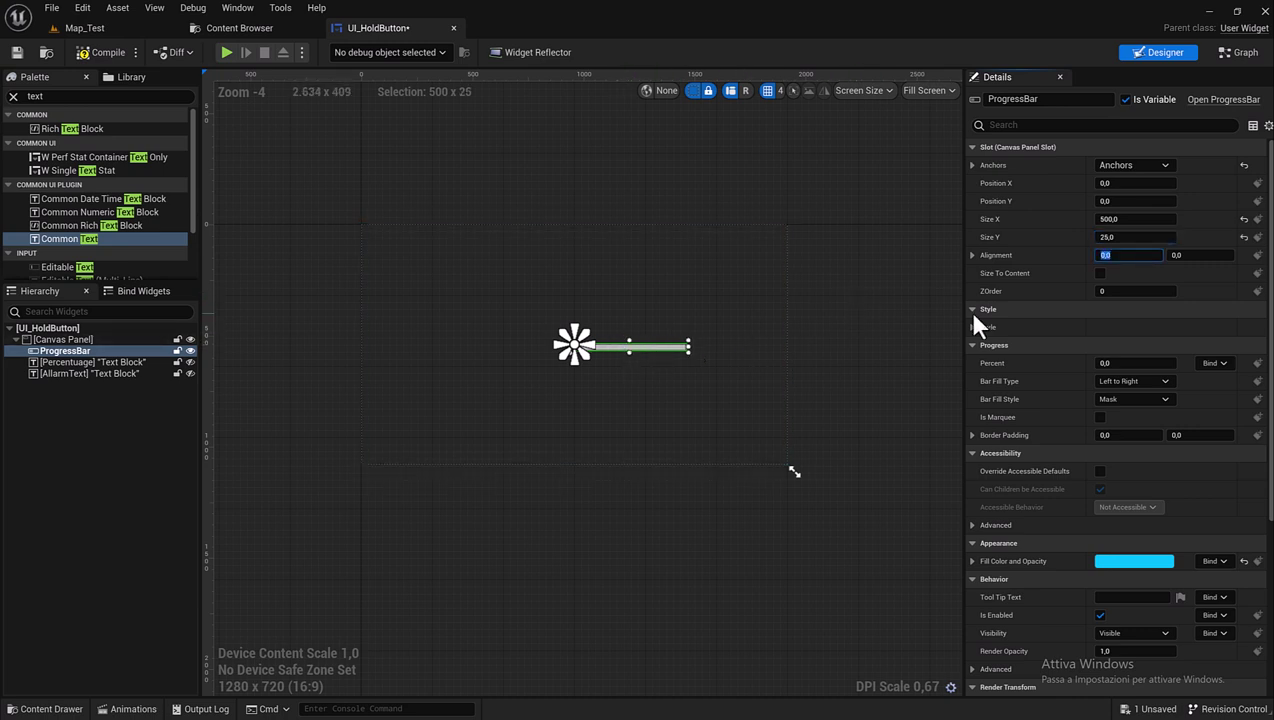
type("0,5")
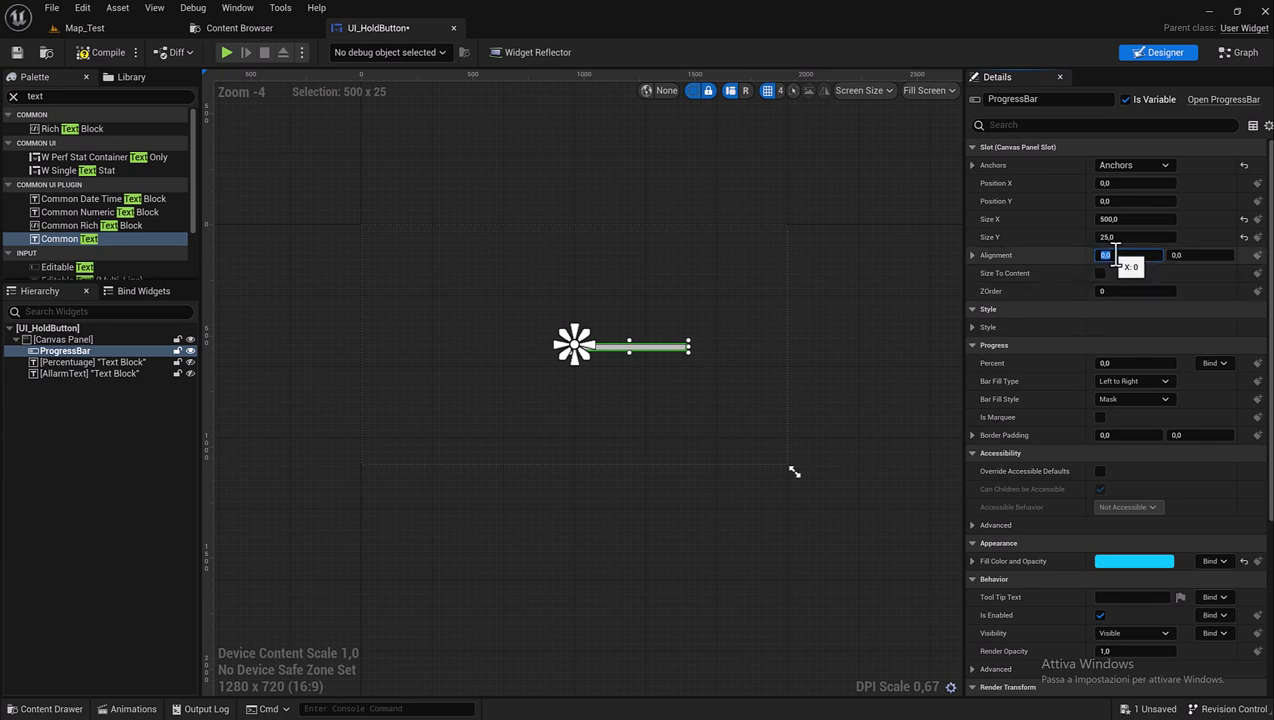
key("Tab")
type("5")
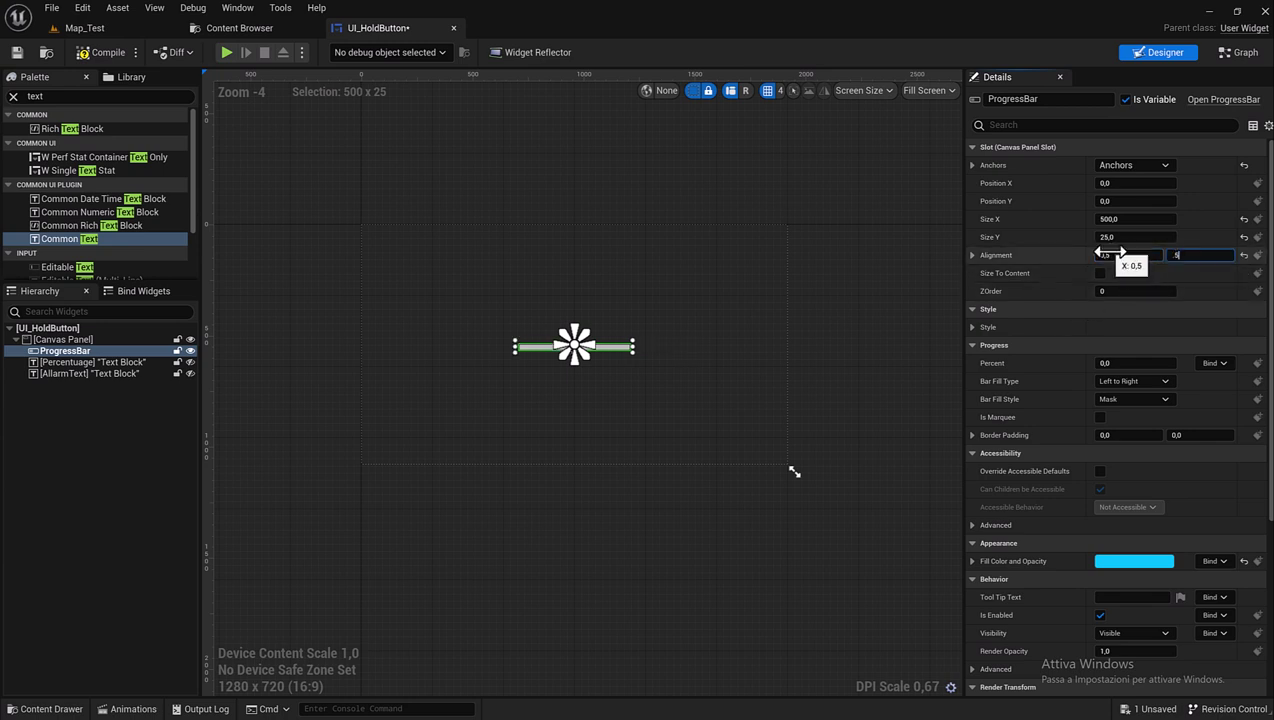
key("Return")
Expand the ProgressBar's Style > Background Image settings, keeping Draw As on Box.
scroll(601, 347, "up", 2)
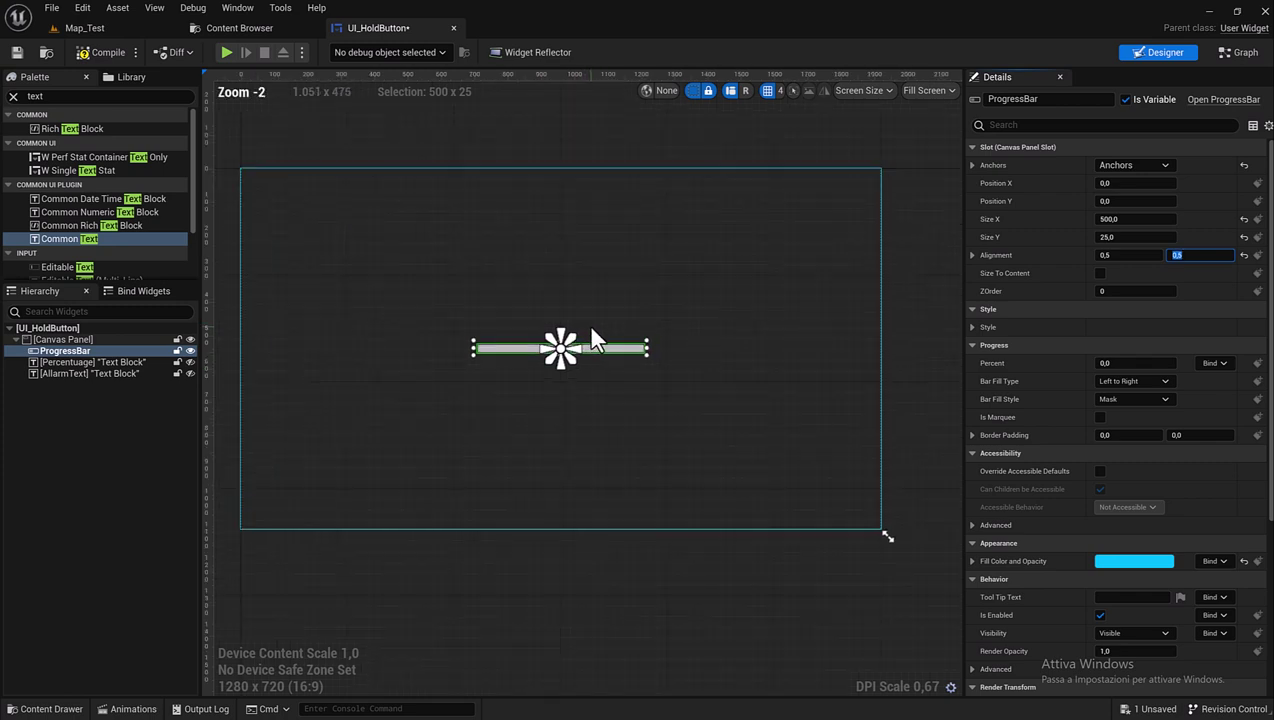
scroll(587, 322, "up", 1)
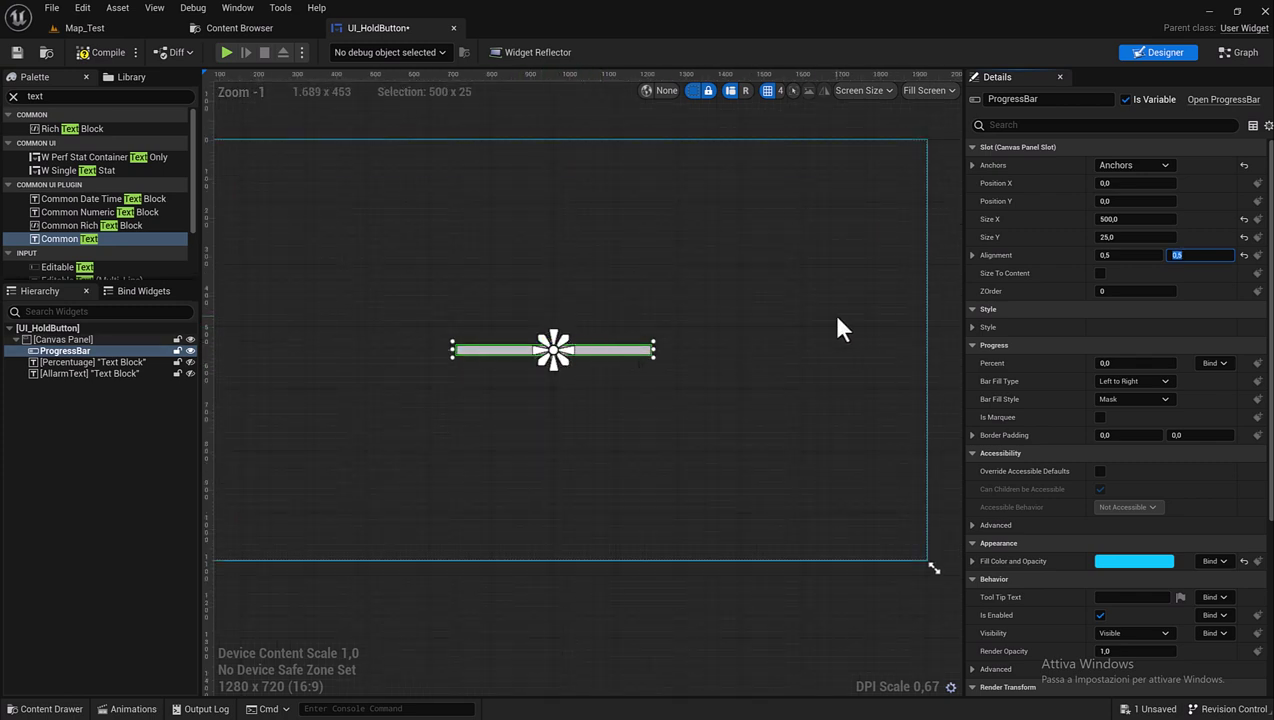
scroll(1041, 292, "down", 1)
scroll(1037, 291, "down", 1)
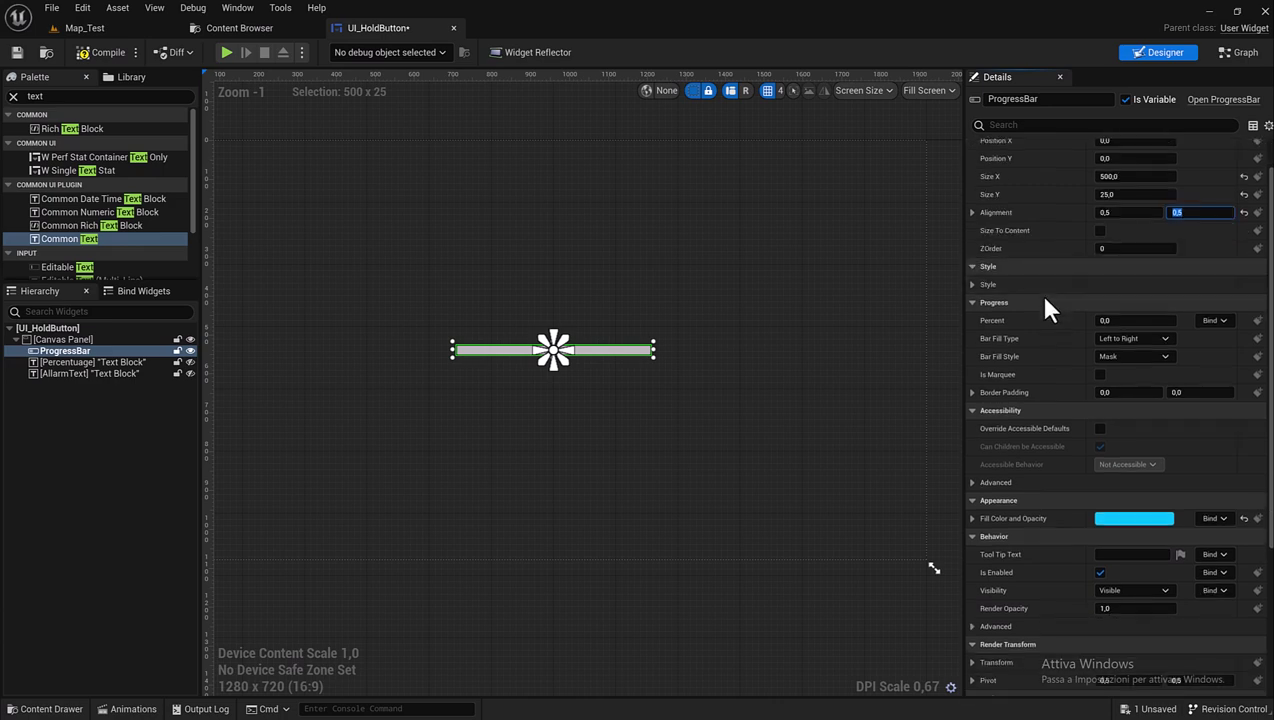
scroll(1000, 292, "down", 1)
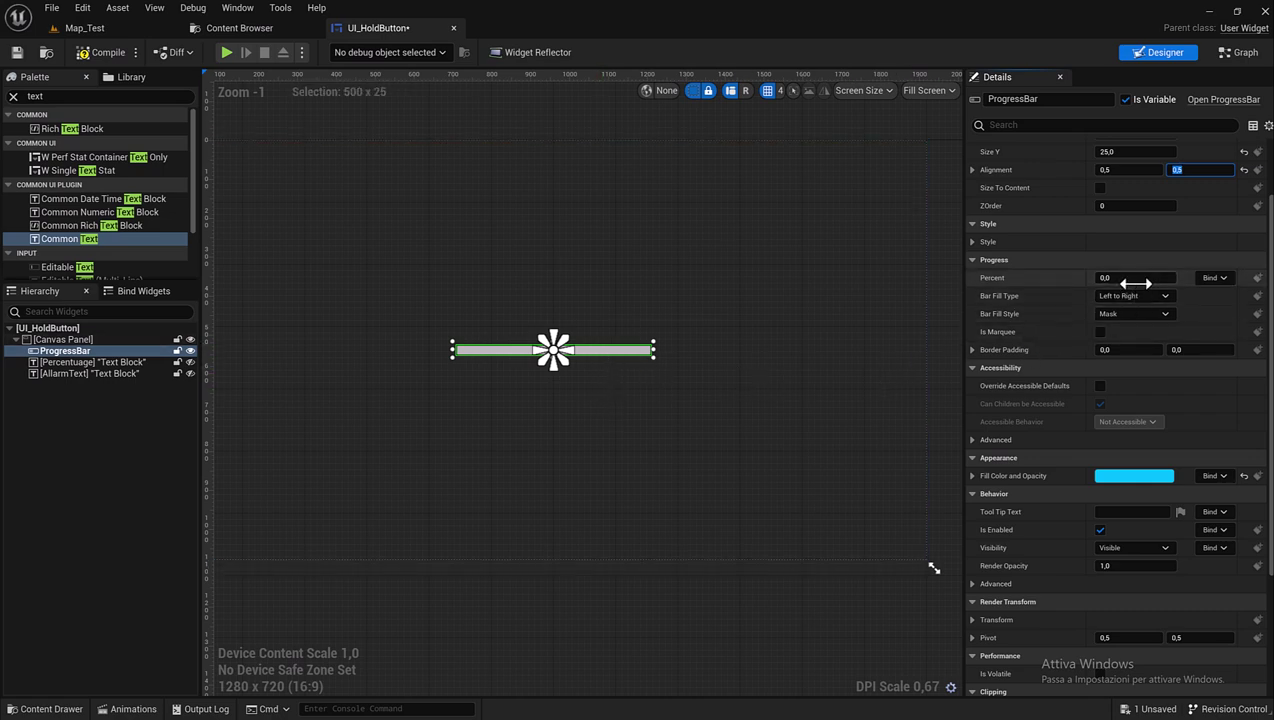
left_click(972, 242)
left_click(980, 259)
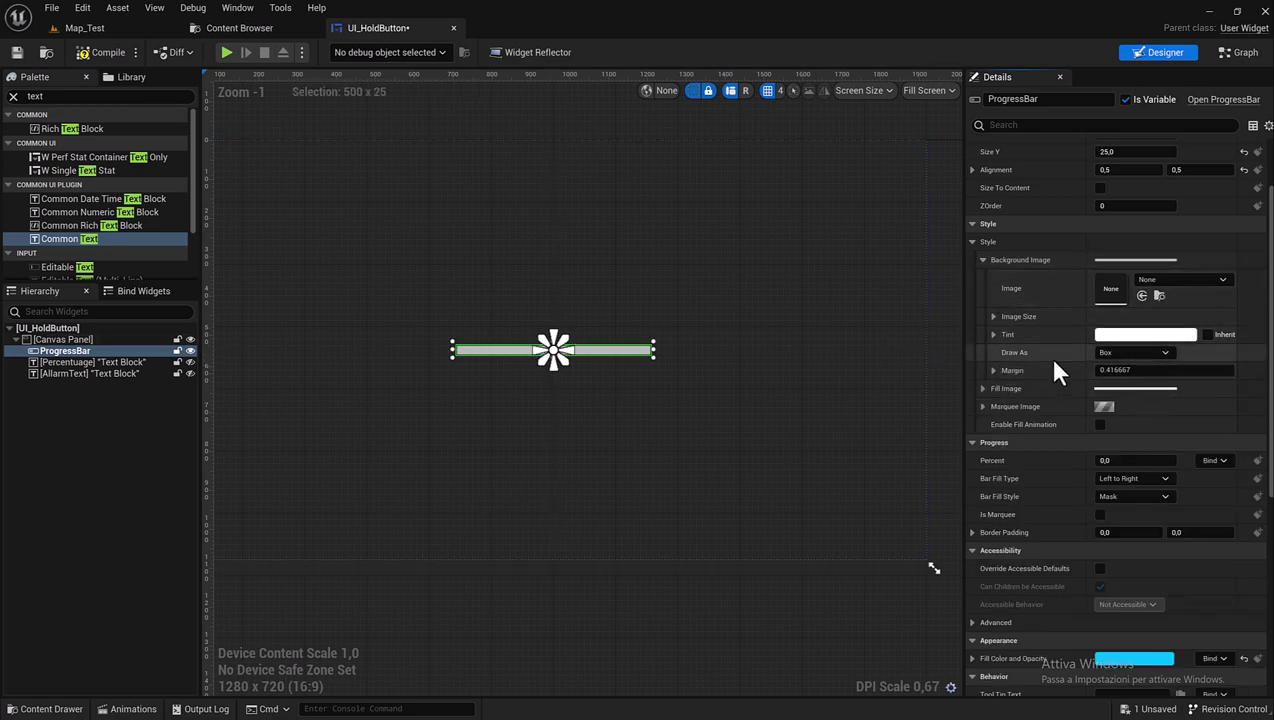
left_click(1119, 350)
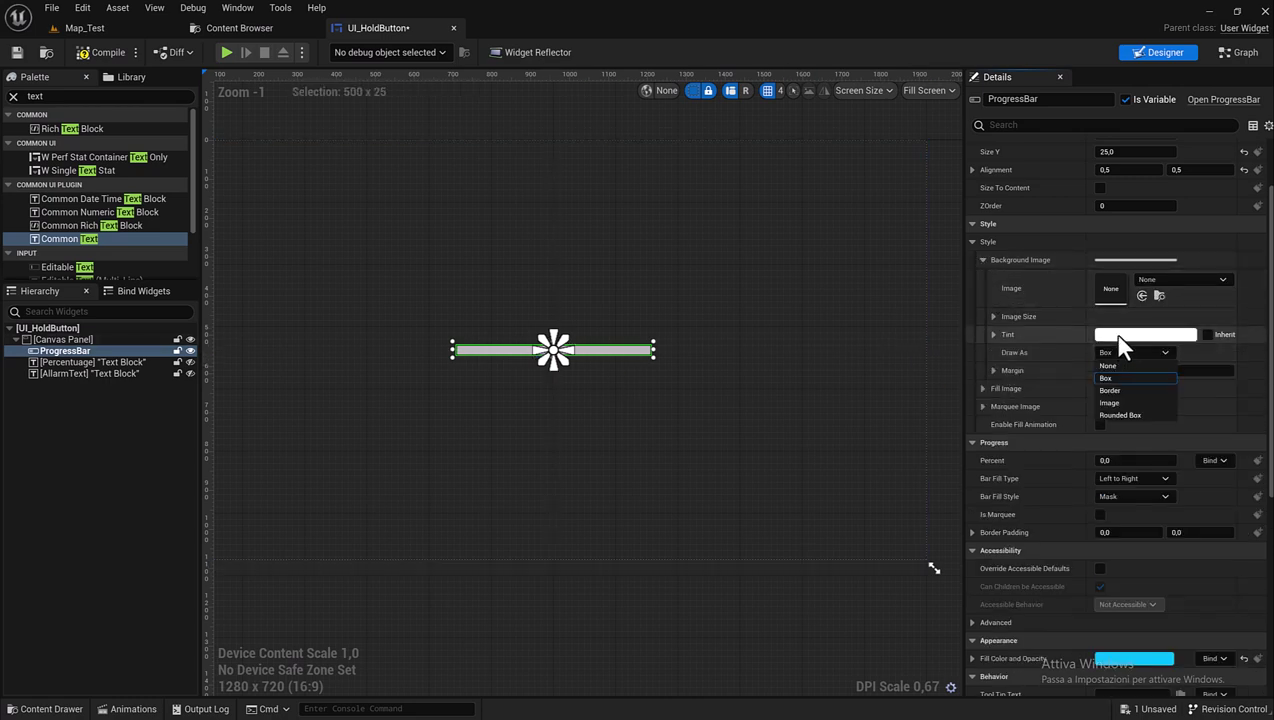
left_click(1119, 352)
Set the background image tint to pure red with hue 0 (FF0000FF).
left_click(1122, 336)
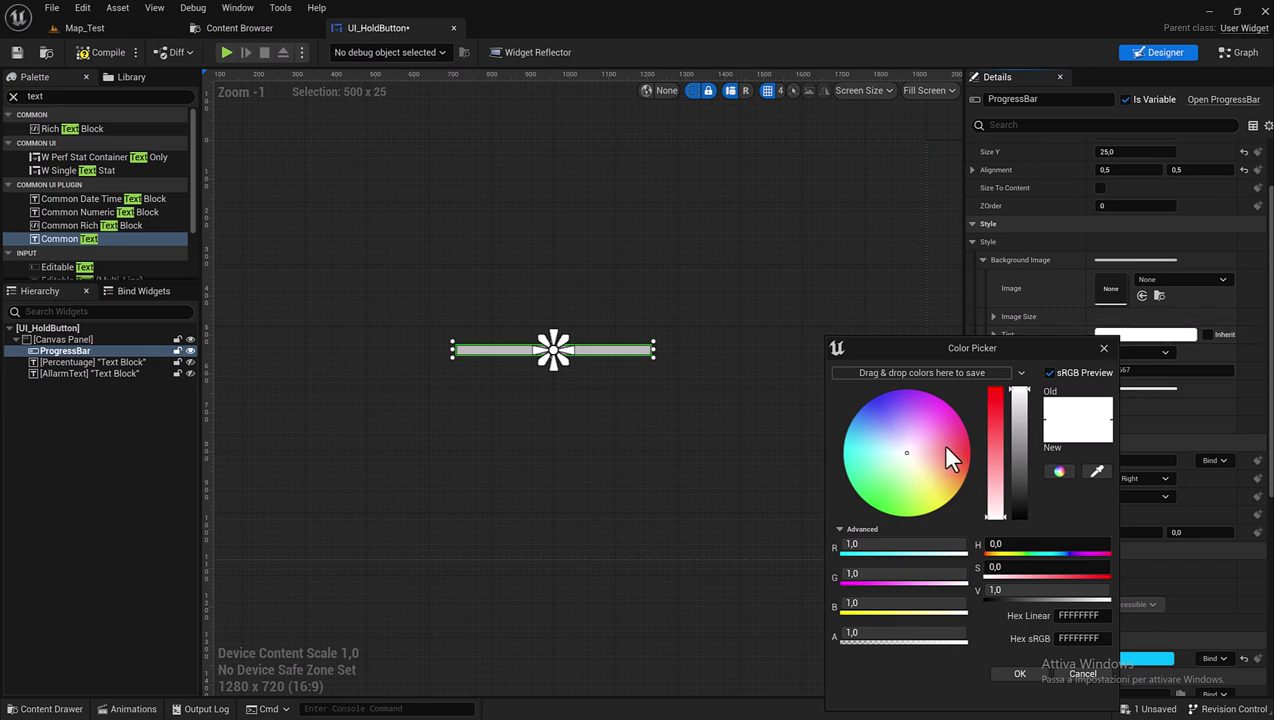
left_click_drag(946, 447, 970, 451)
left_click(1046, 541)
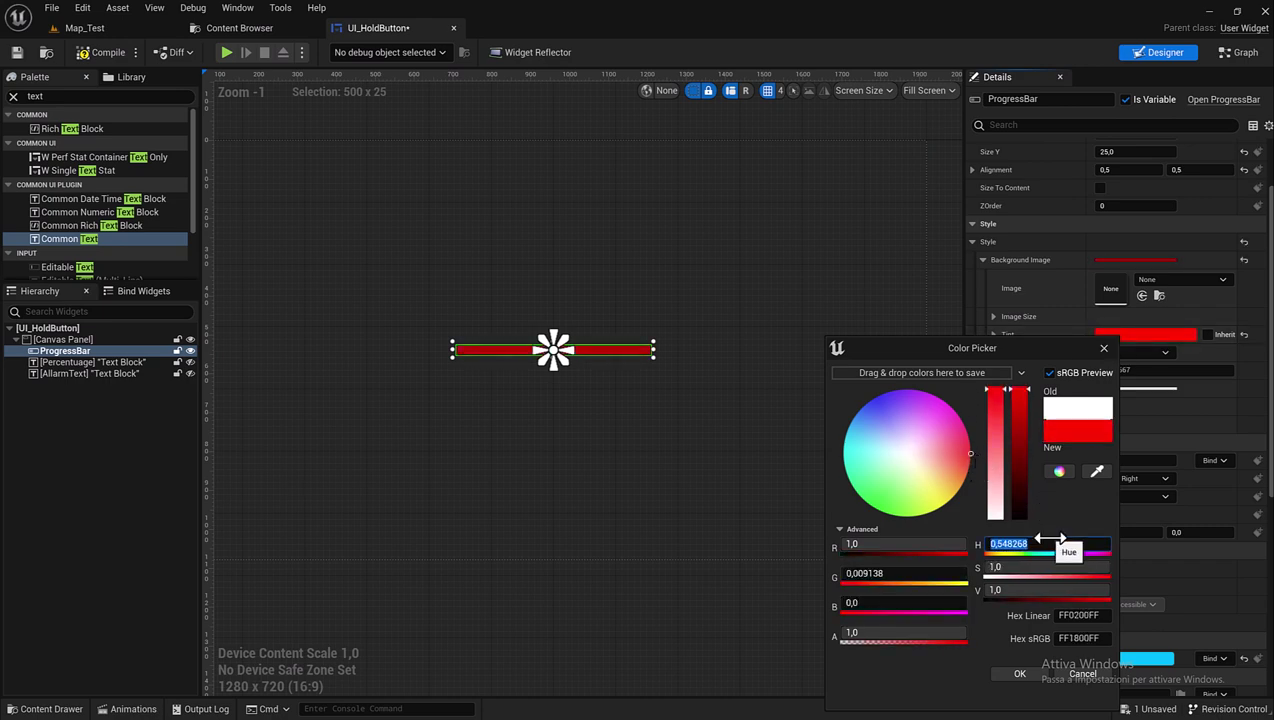
type("0")
key("Return")
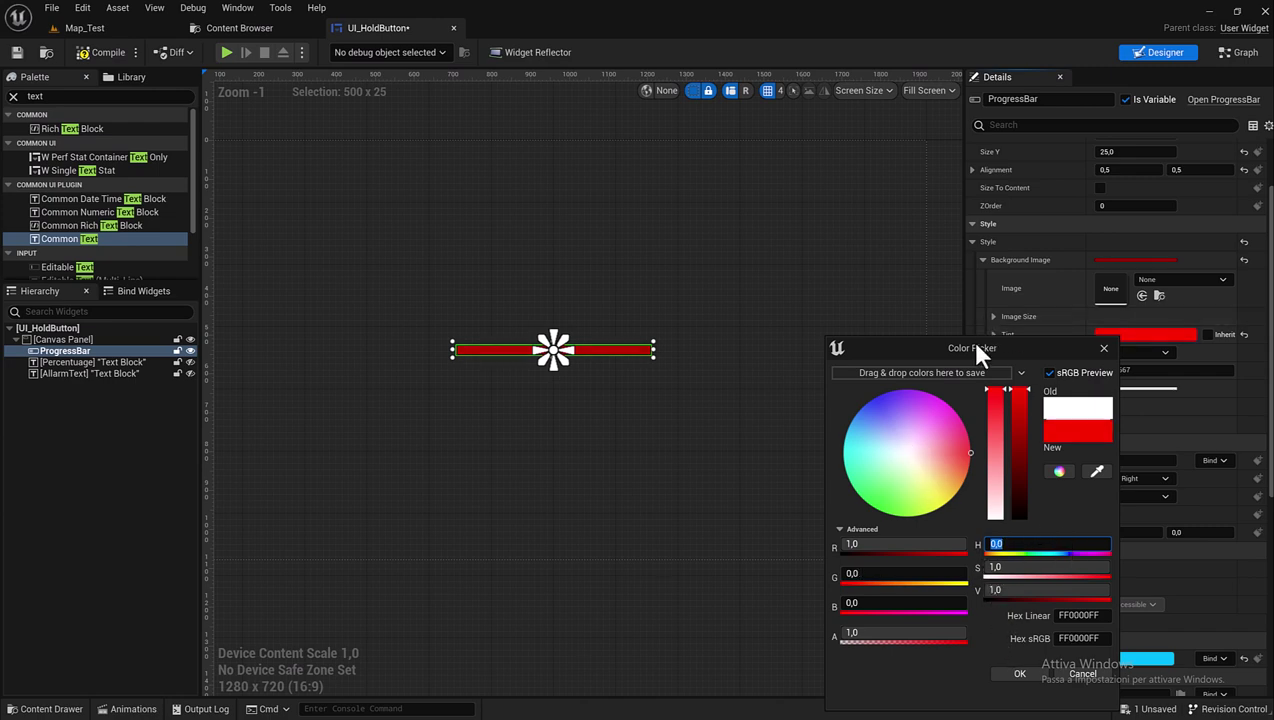
left_click_drag(972, 347, 833, 327)
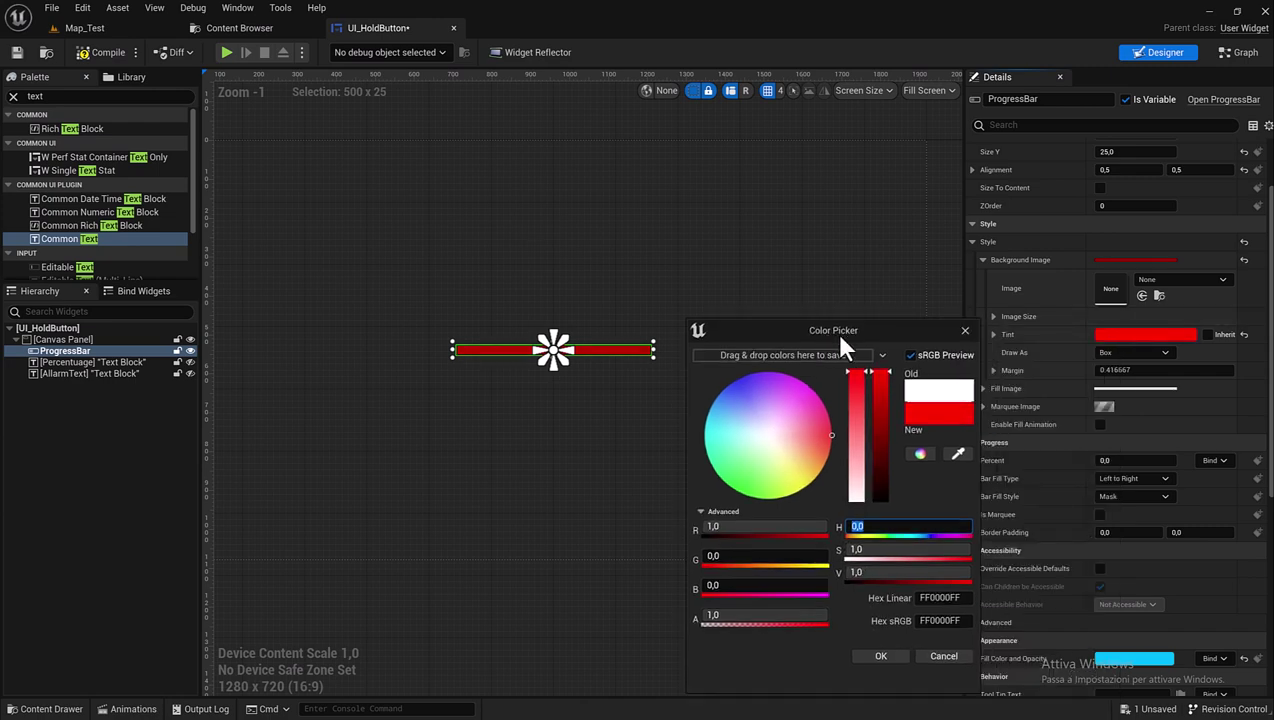
left_click(873, 655)
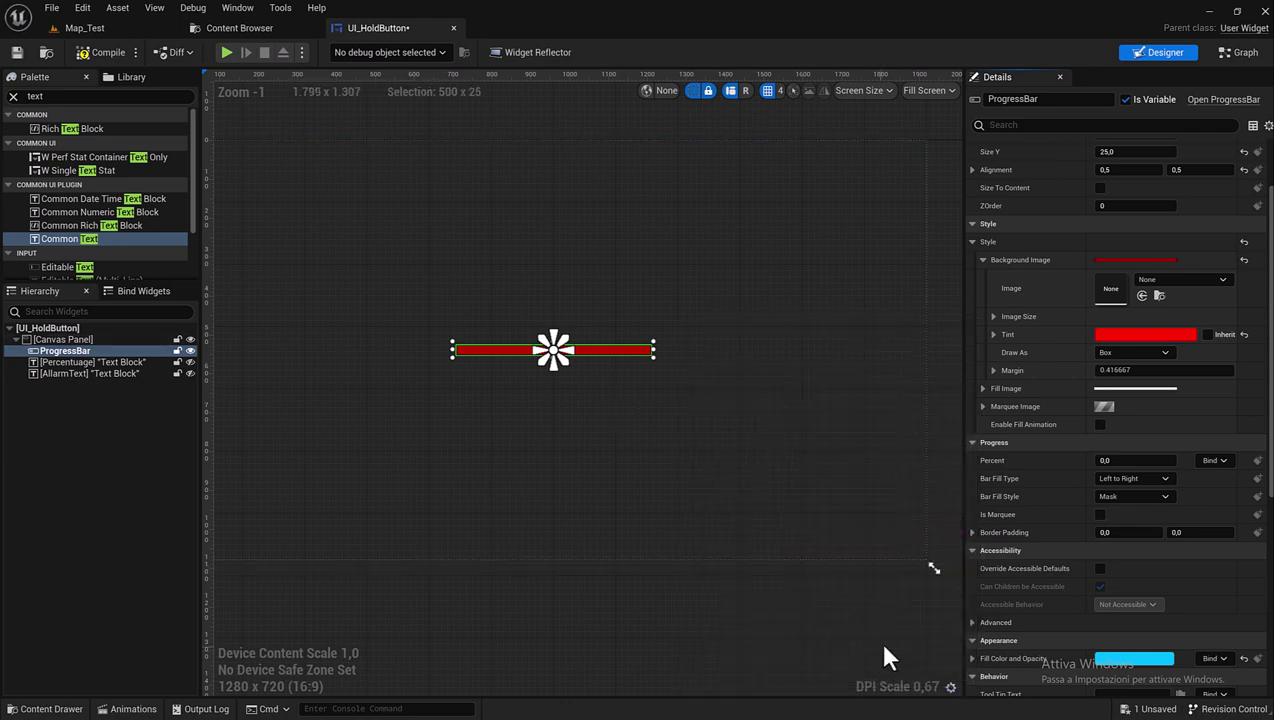
Tint the progress bar's Fill Image a saturated dark red with brightness 0.1 (590000FF).
left_click(982, 388)
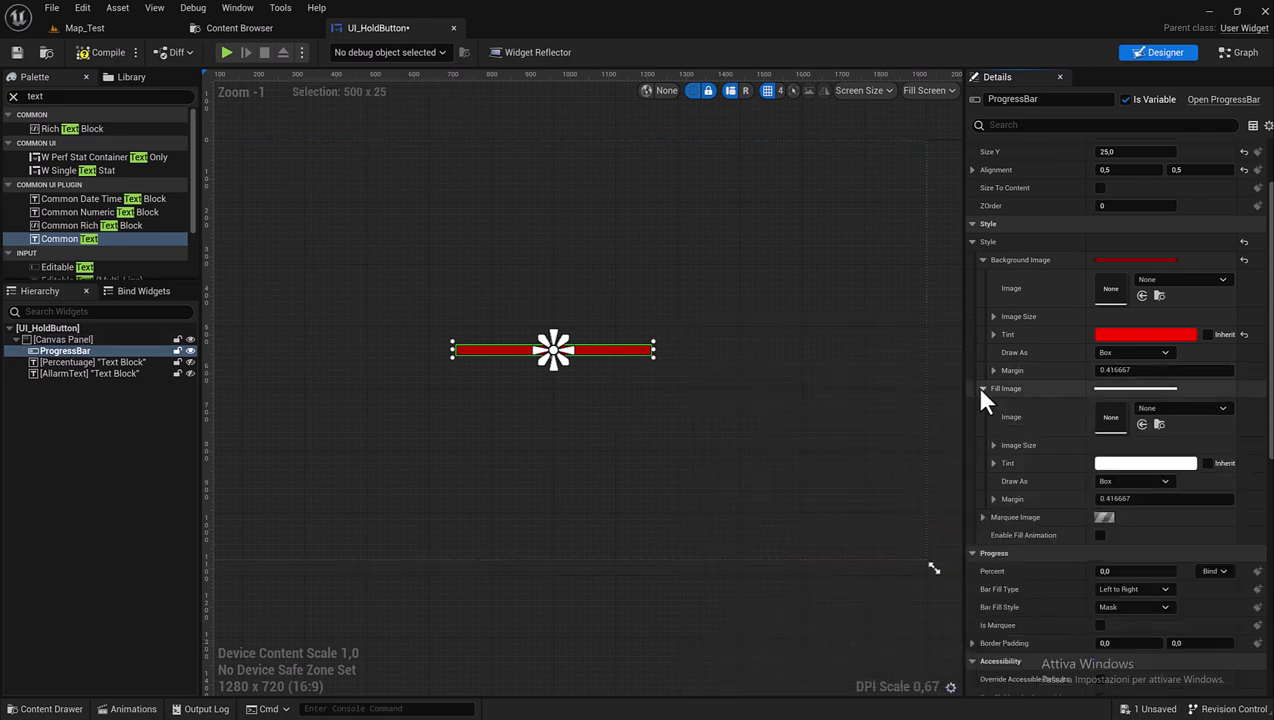
left_click(1104, 465)
left_click_drag(985, 468, 980, 416)
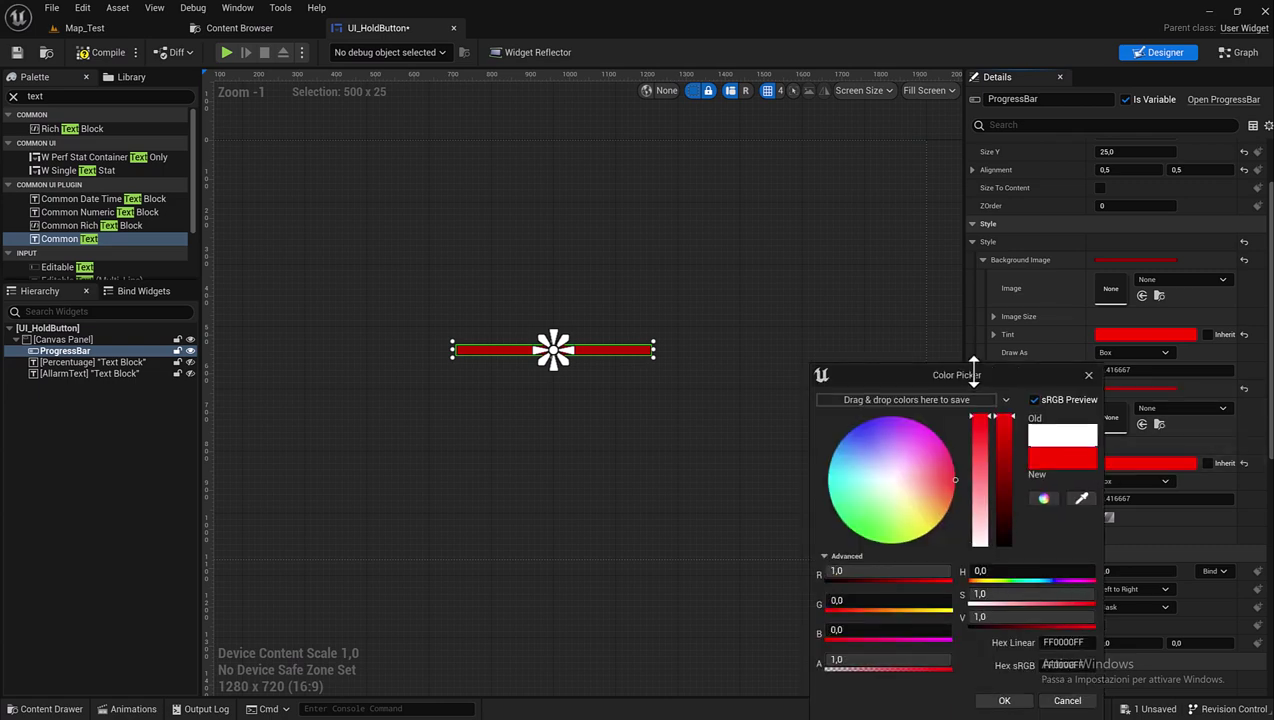
left_click(990, 615)
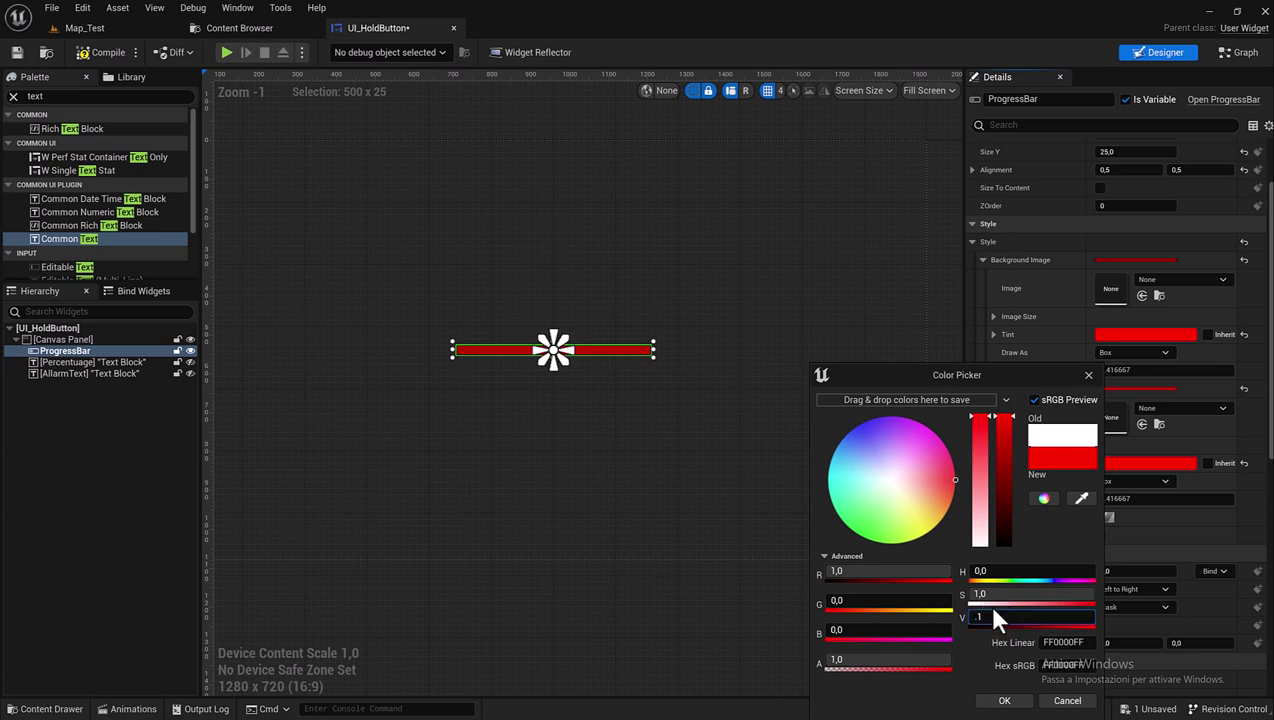
type("0,1")
key("Return")
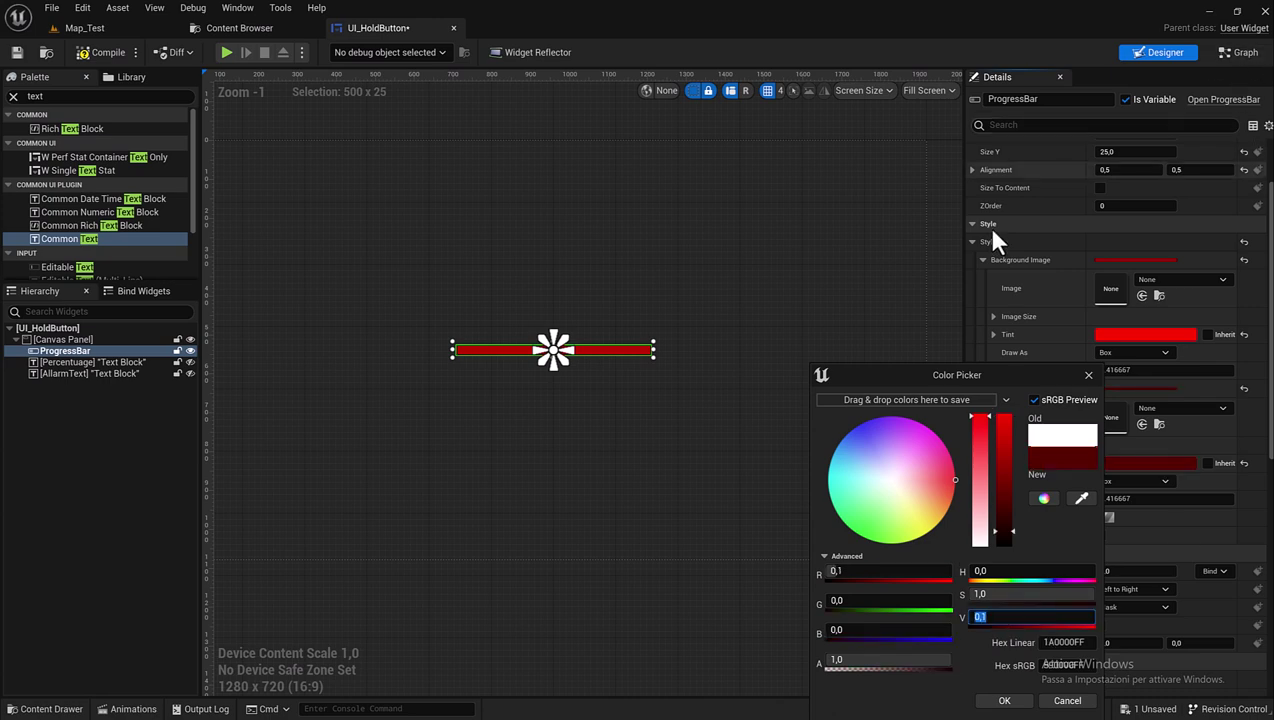
left_click_drag(963, 375, 952, 320)
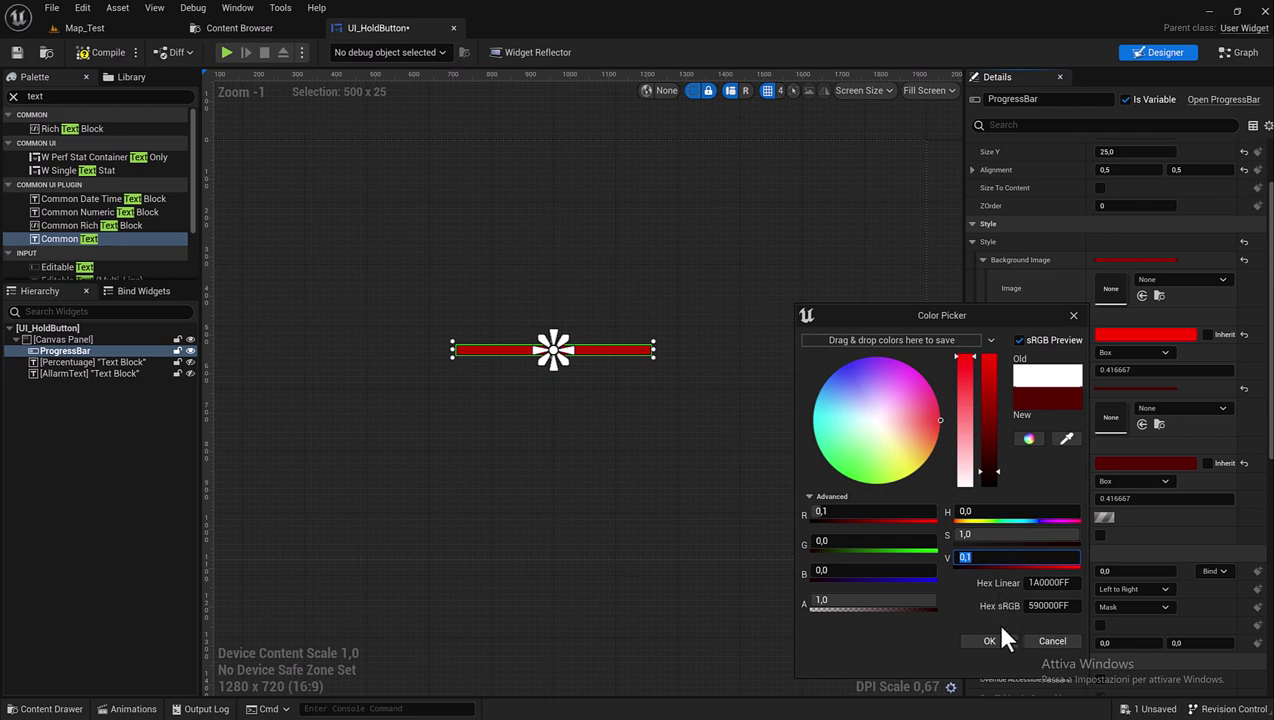
left_click(1002, 638)
Drag the progress bar's Percent to 0.288 to preview the fill.
scroll(1070, 426, "down", 2)
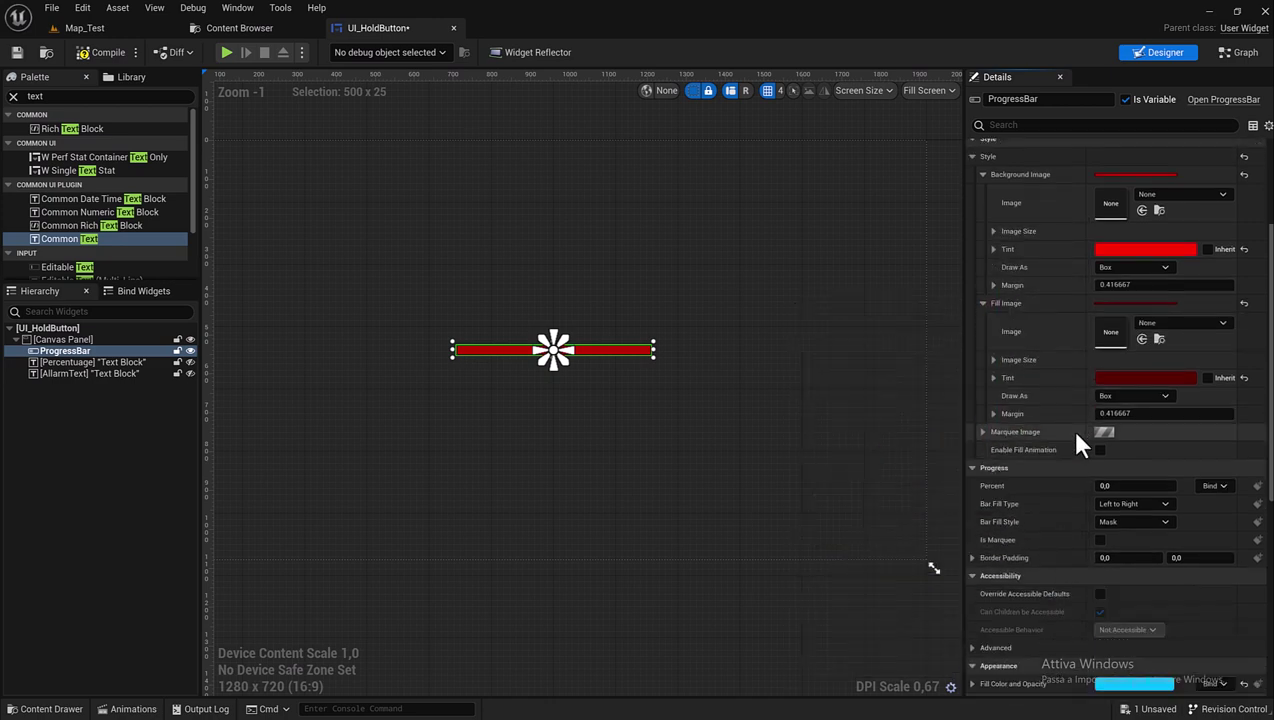
scroll(1080, 445, "down", 3)
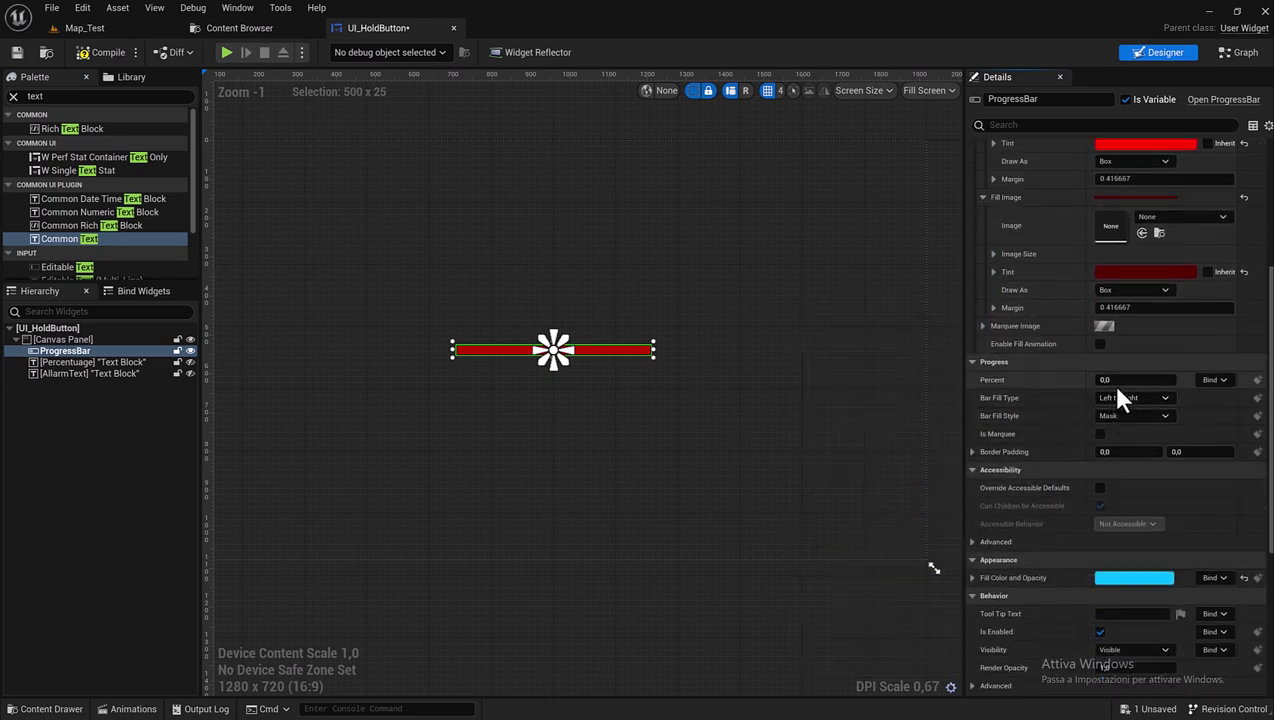
mouse_move(1115, 381)
left_mouse_down()
mouse_move(1160, 381)
mouse_move(1105, 380)
left_mouse_up()
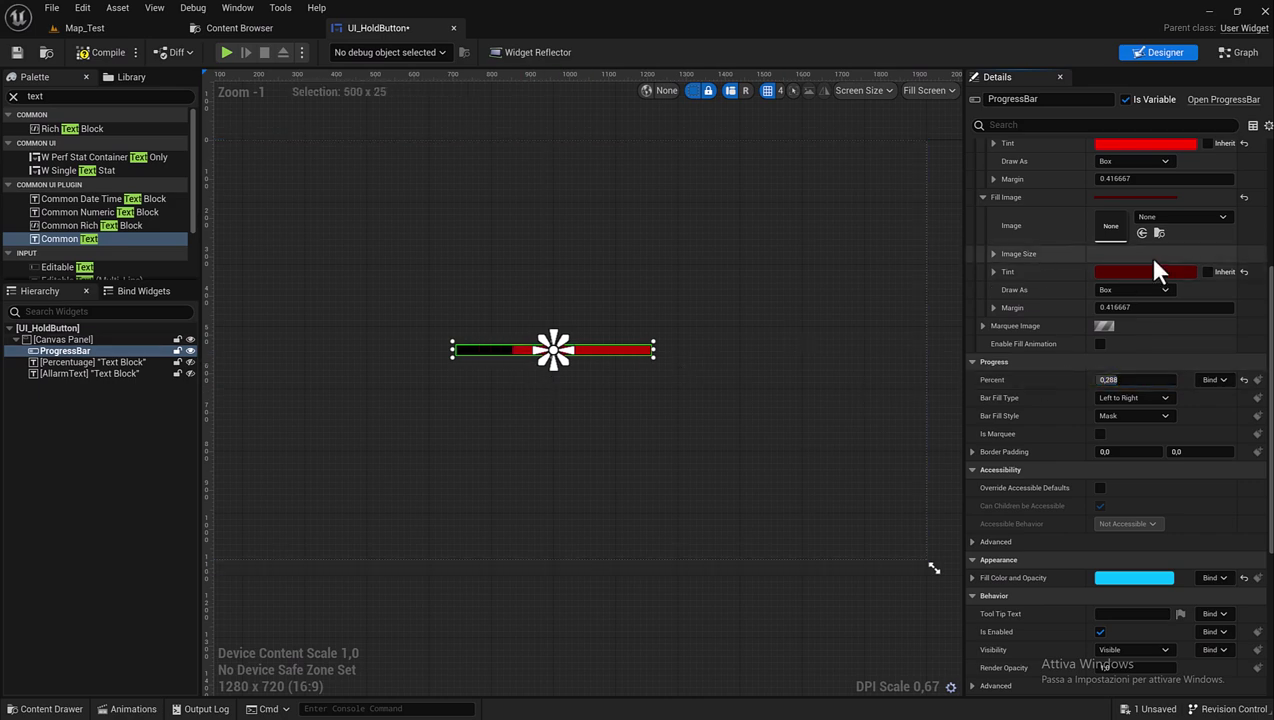
scroll(1155, 218, "up", 1)
Darken the red background tint to brightness 0.3 at 80% opacity.
left_click(1155, 164)
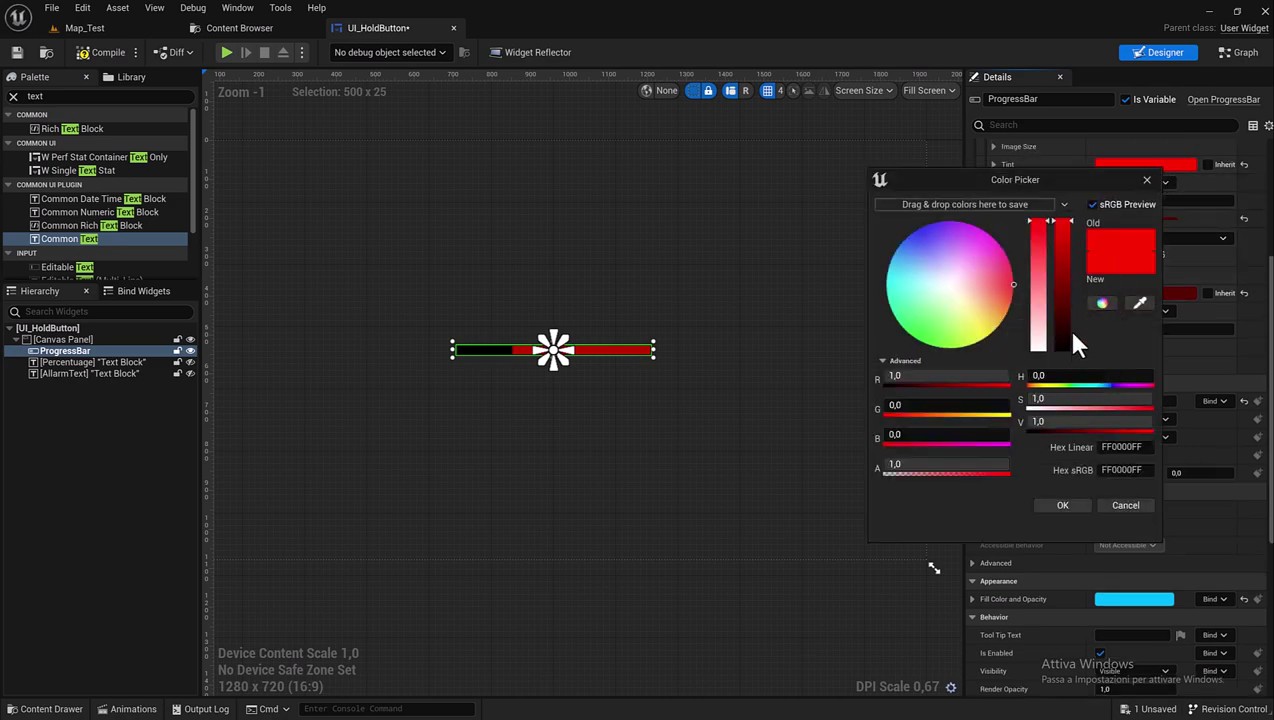
left_click(1062, 424)
type(",3")
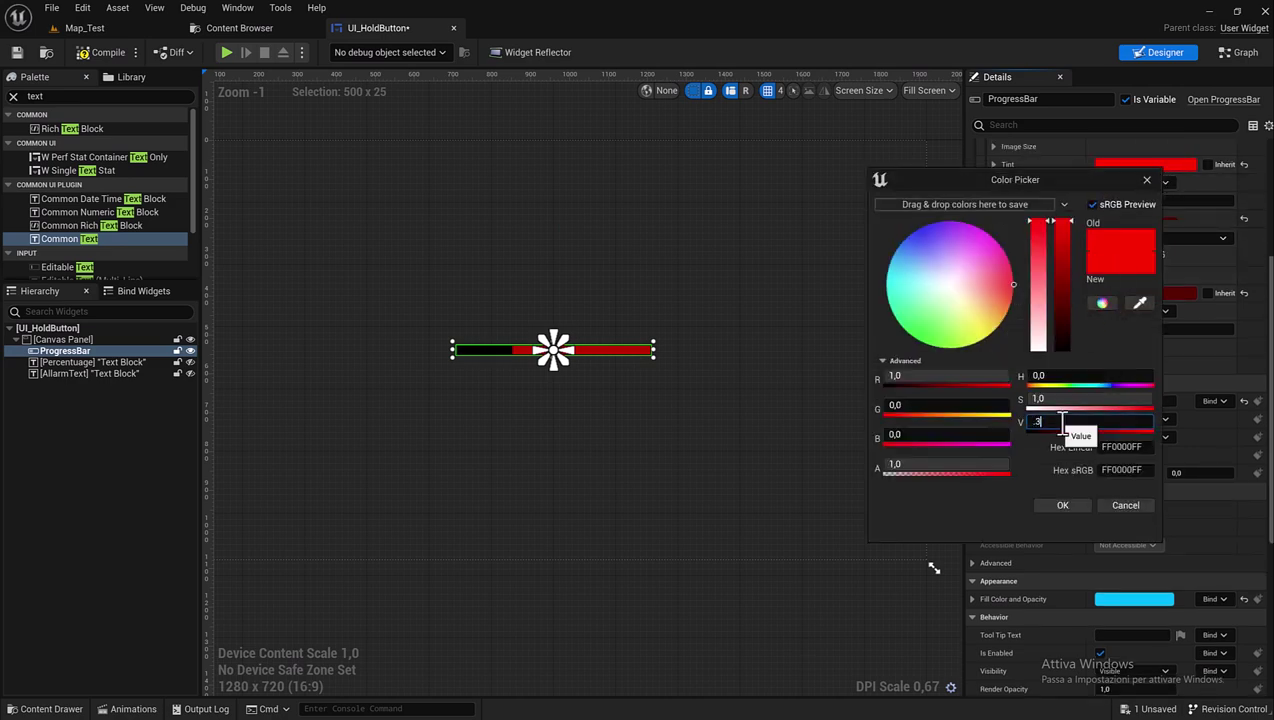
key("Return")
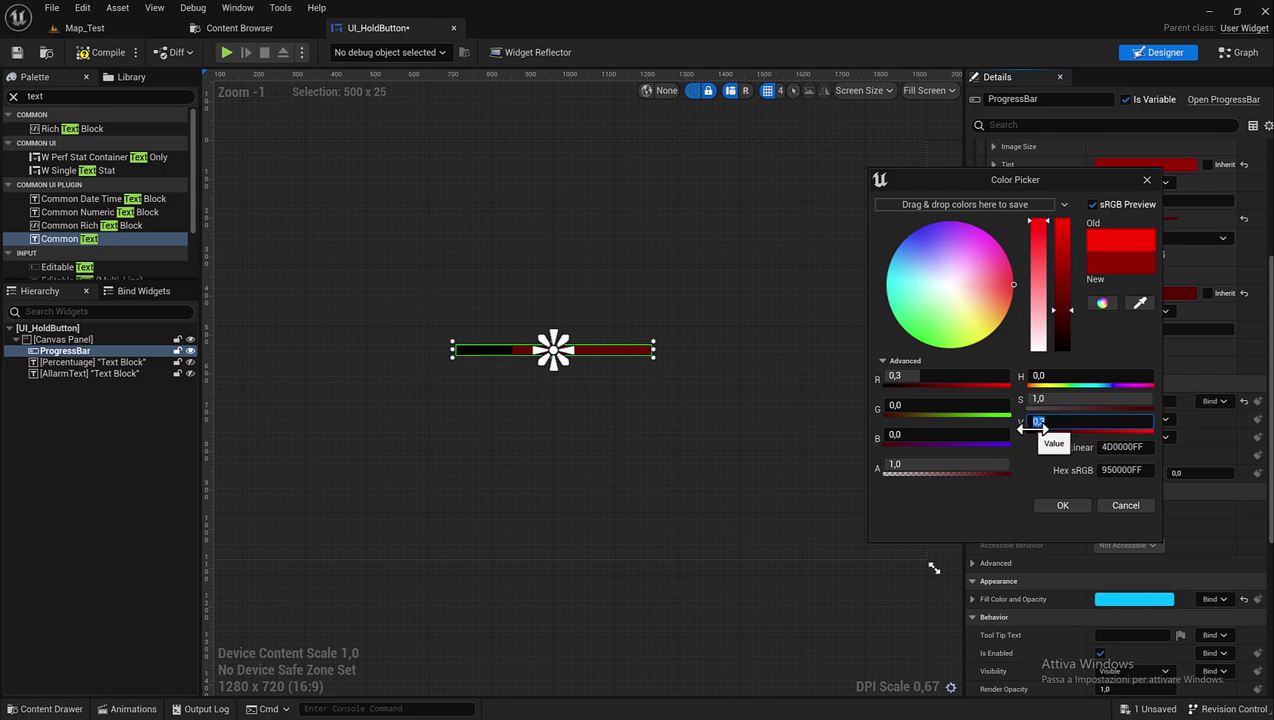
left_click(902, 466)
type("8")
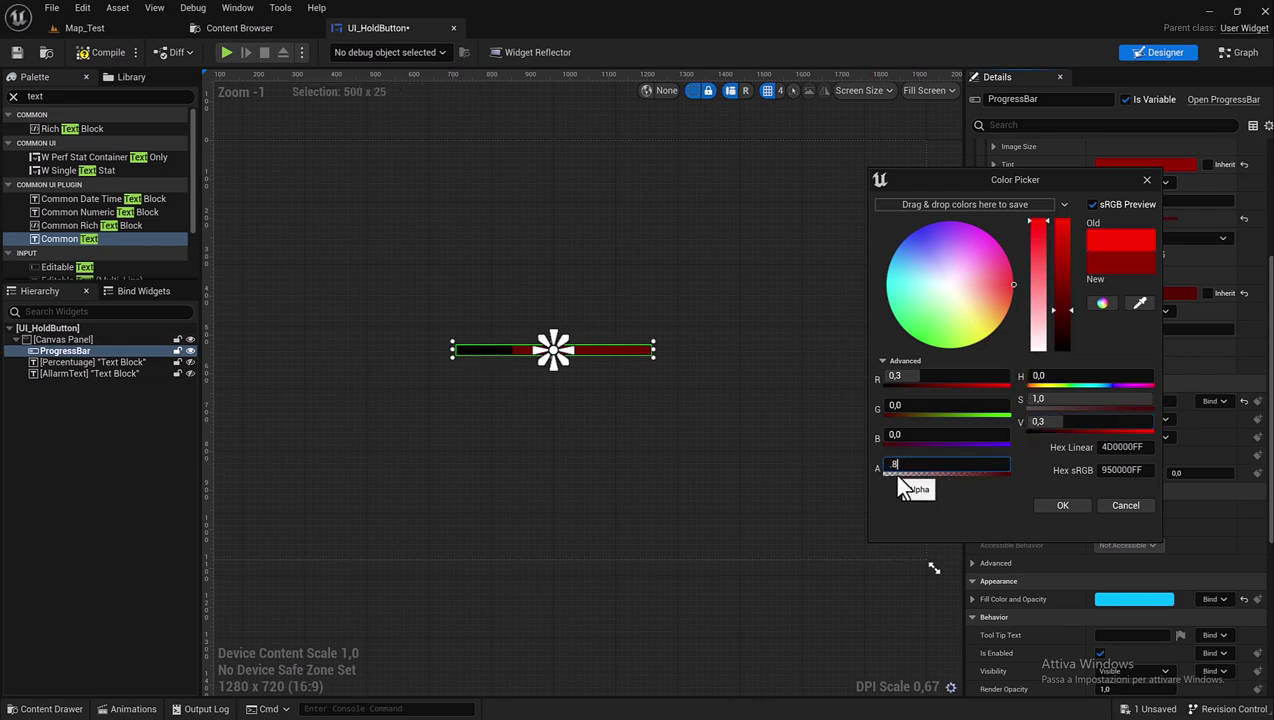
key("Return")
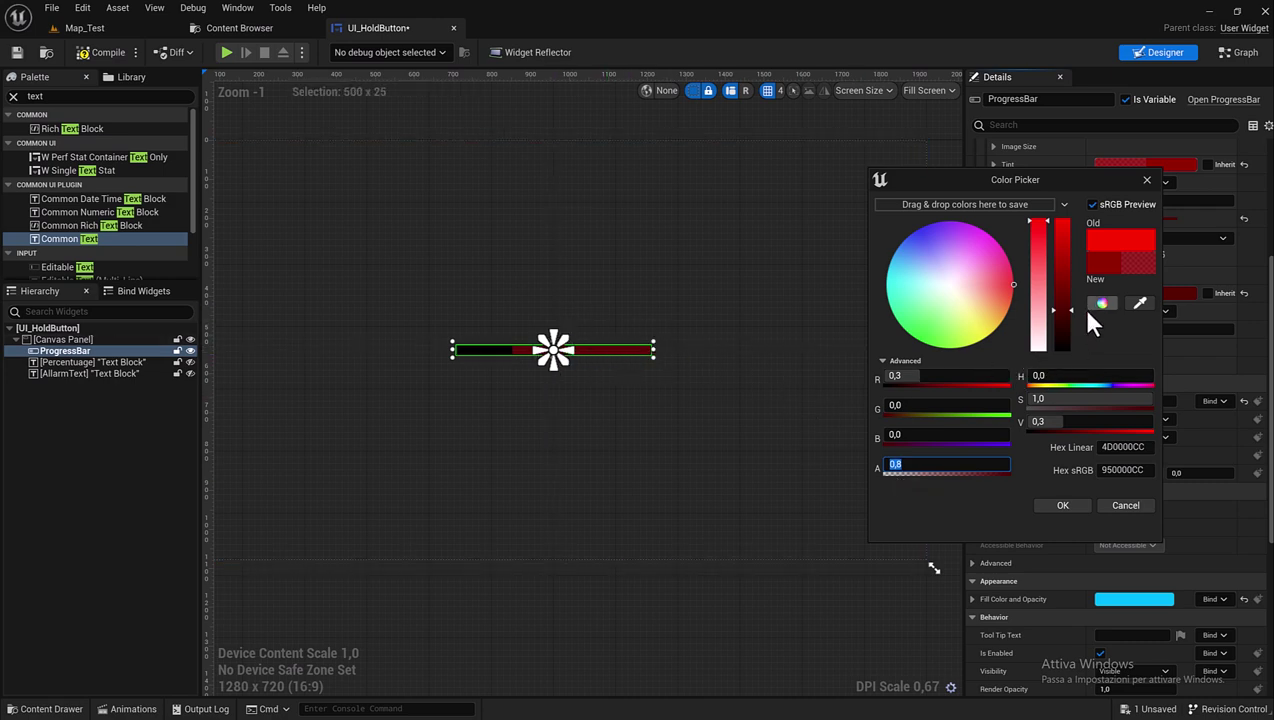
left_click(1081, 422)
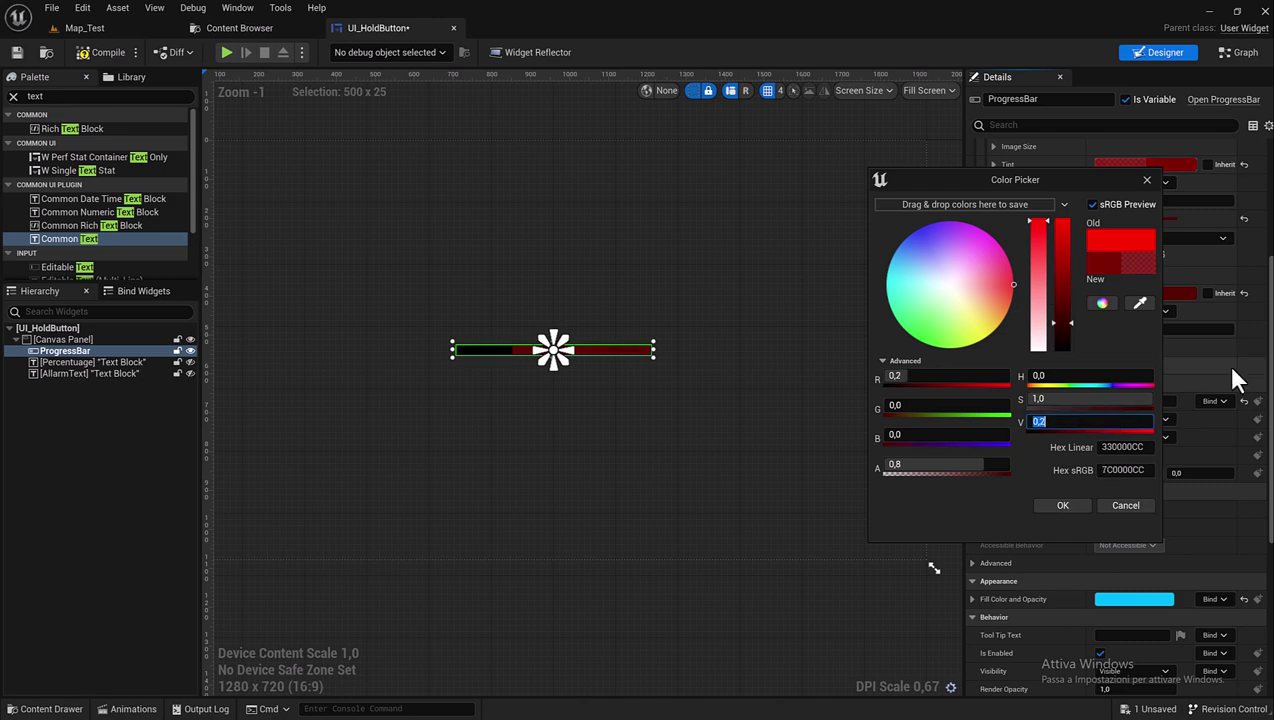
left_click(1045, 503)
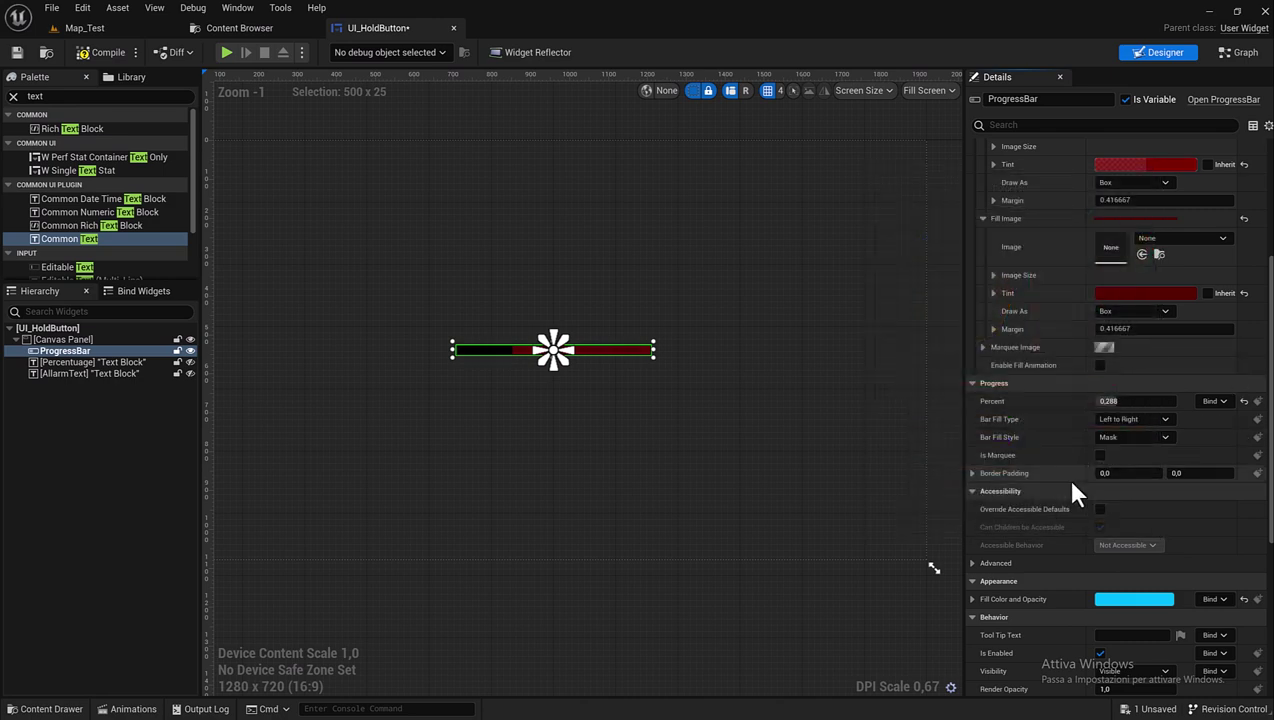
Brighten the fill tint to full red with 0.8 alpha (FF0000CC).
left_click(1121, 291)
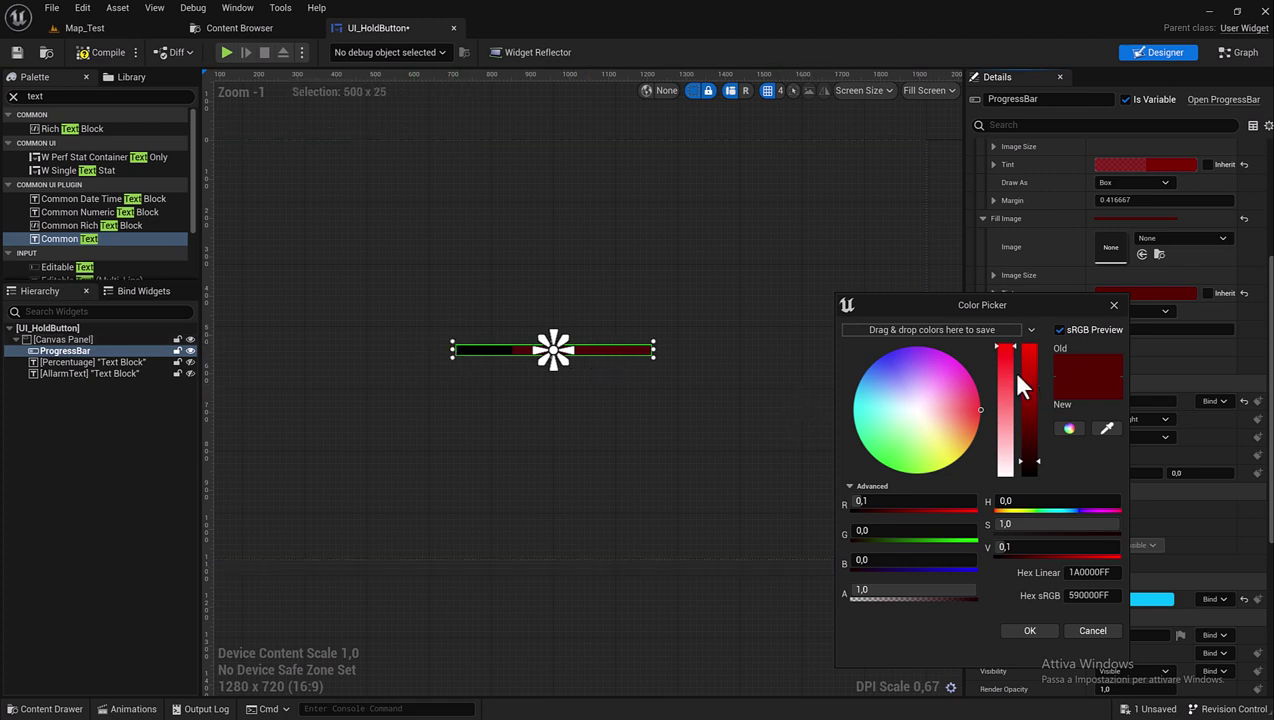
left_click_drag(1018, 377, 1032, 292)
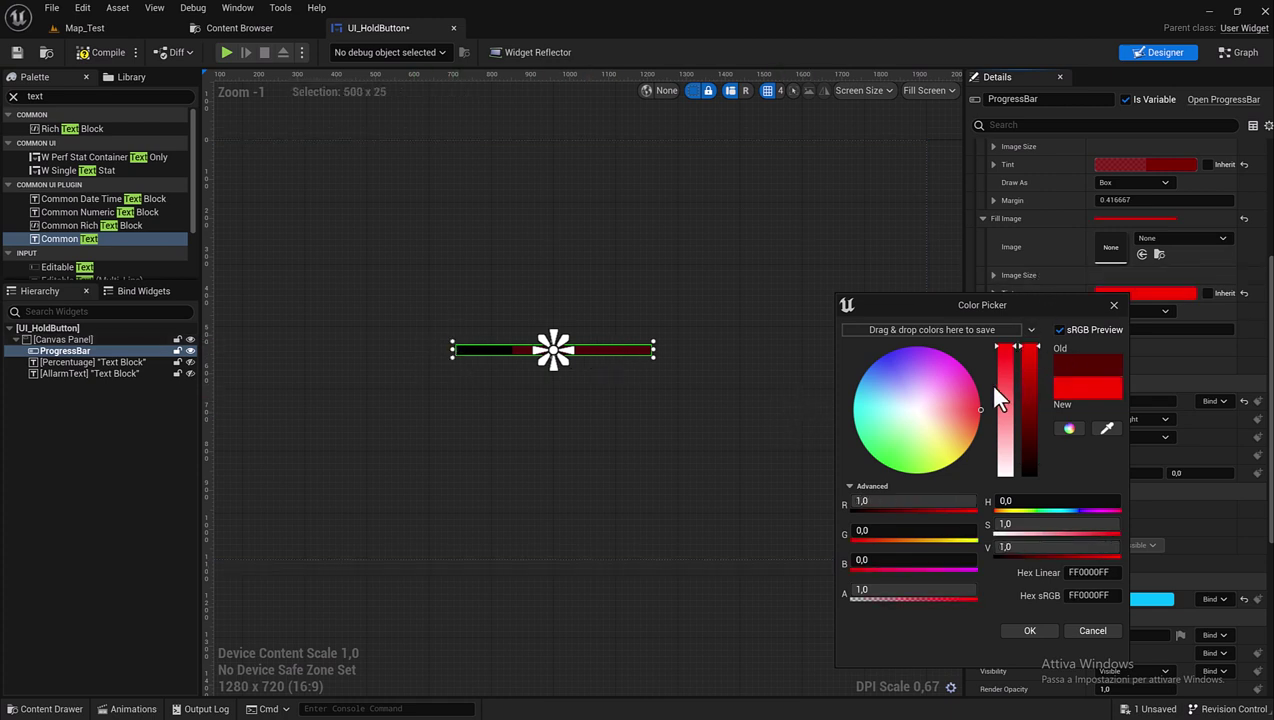
left_click(938, 592)
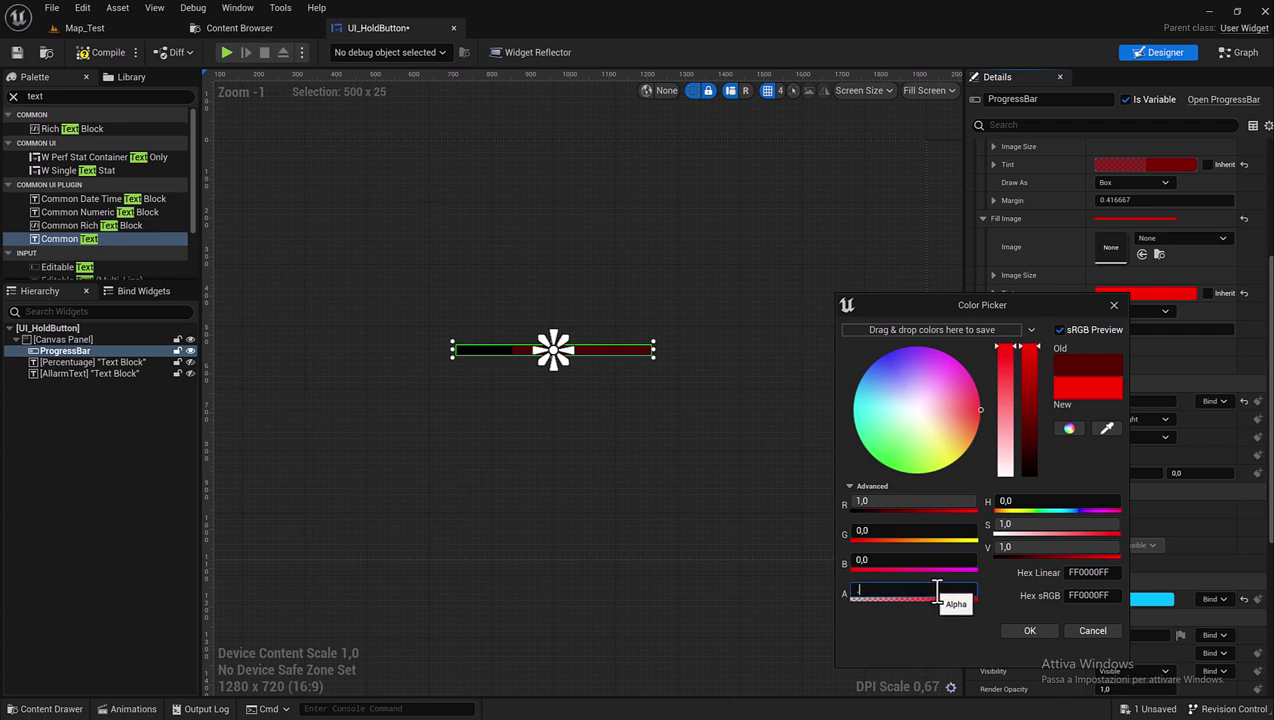
type(".8")
key("Return")
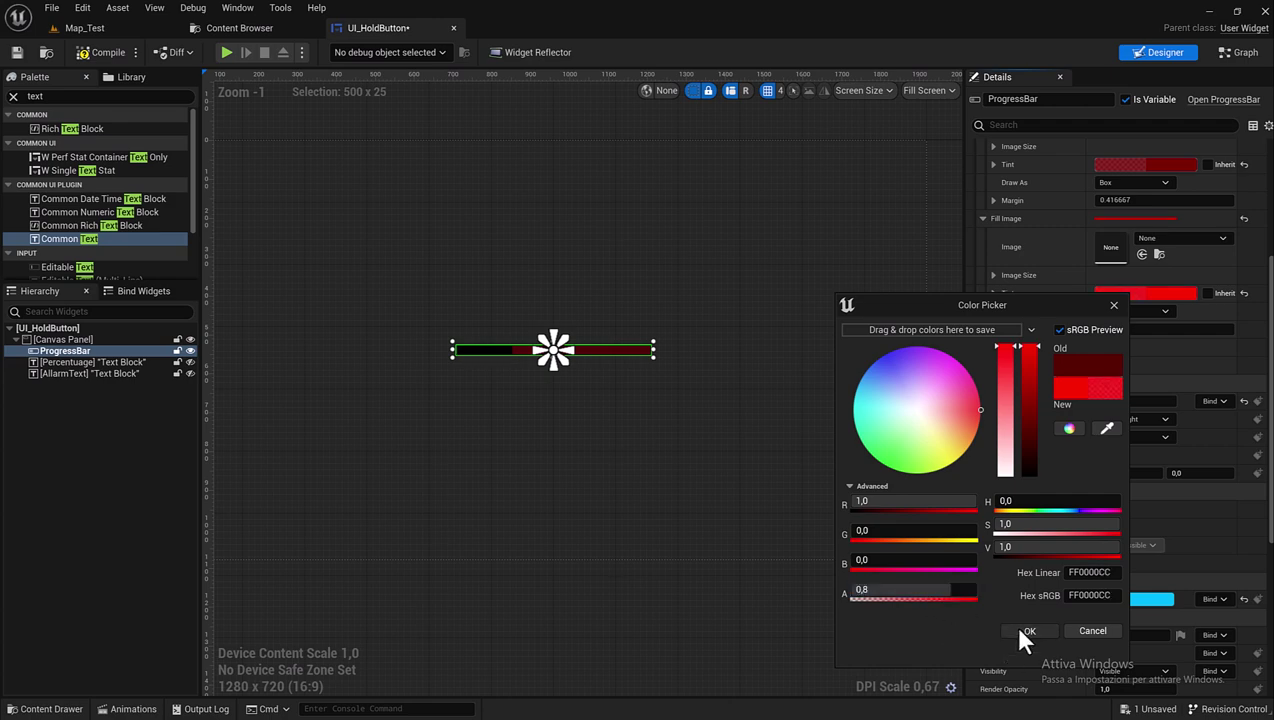
left_click(1018, 629)
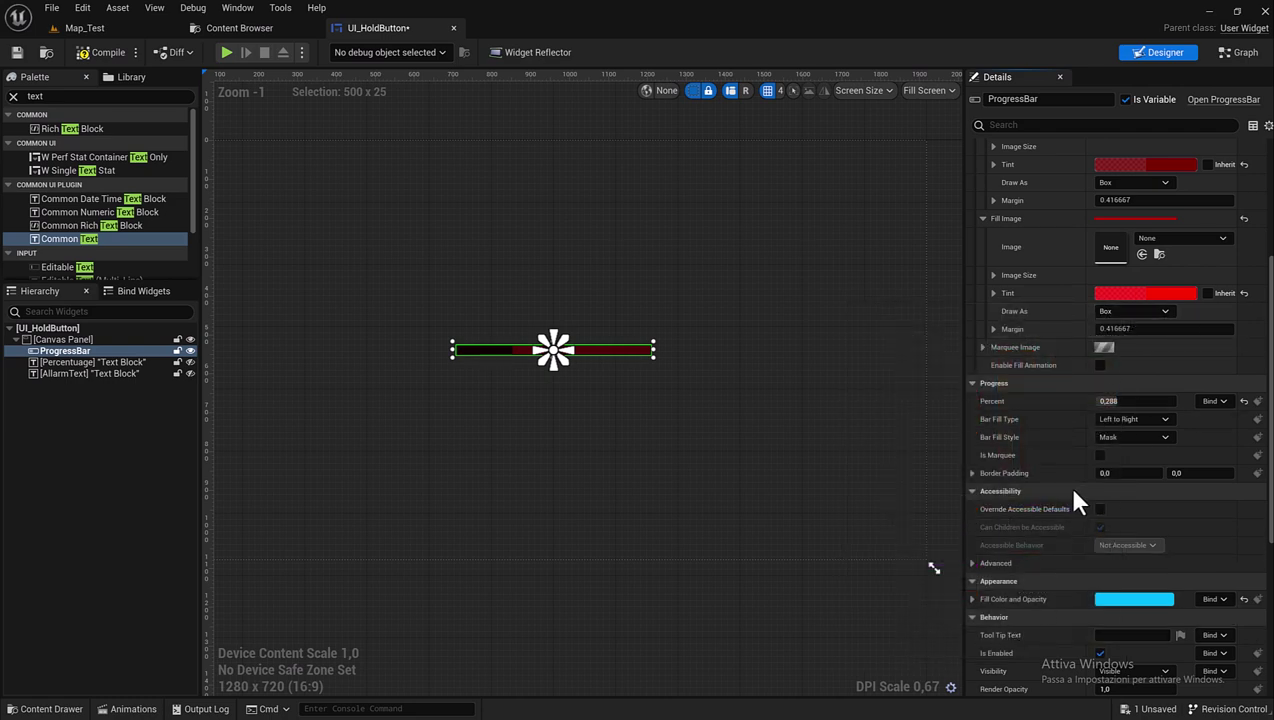
Nudge the progress bar's preview Percent to 0.568.
scroll(1070, 490, "down", 1)
mouse_move(1110, 380)
left_mouse_down()
mouse_move(1060, 380)
mouse_move(1115, 381)
left_mouse_up()
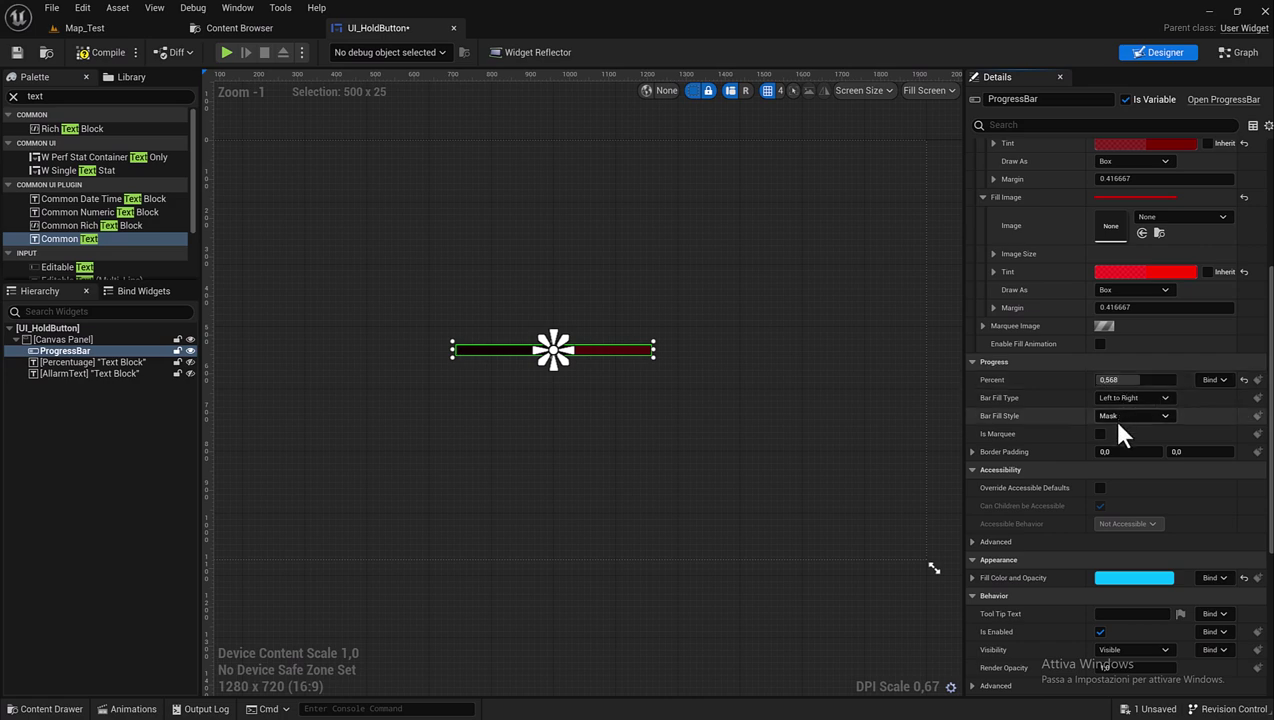
scroll(1106, 450, "down", 4)
Change Fill Color and Opacity from cyan to pure red with hue 0.
left_click(1118, 492)
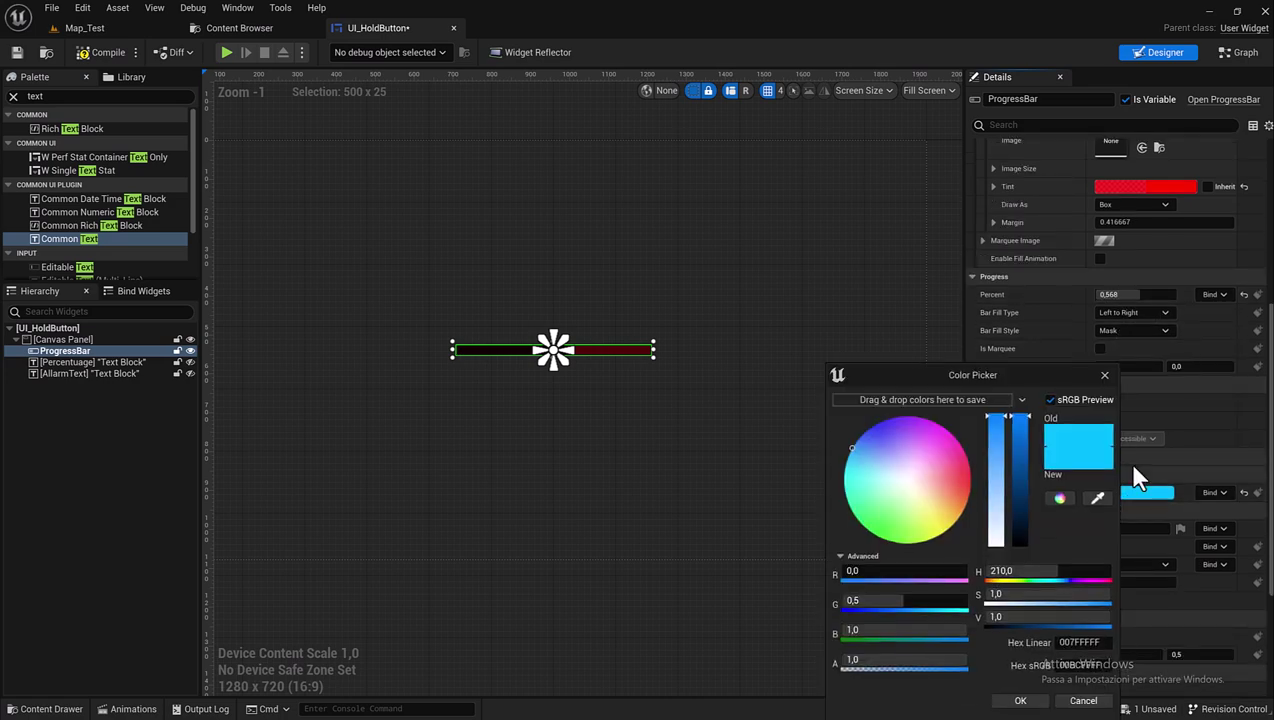
left_click_drag(947, 489, 983, 480)
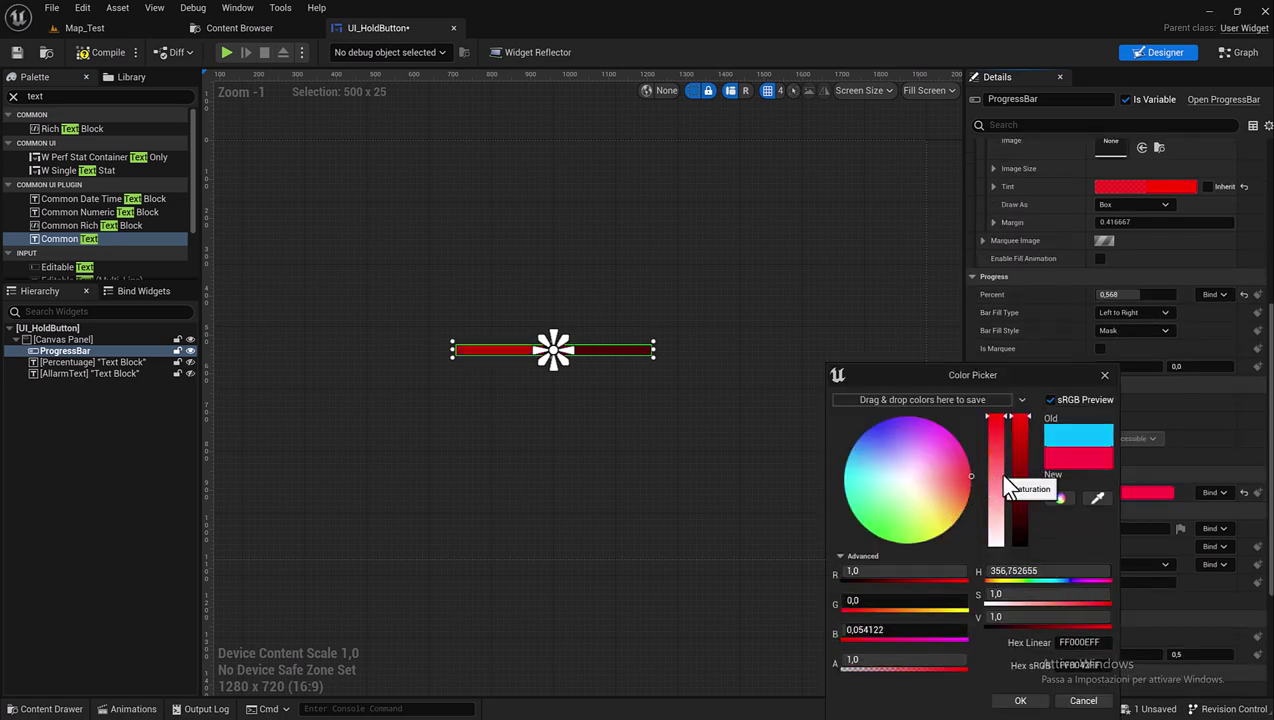
left_click(1003, 571)
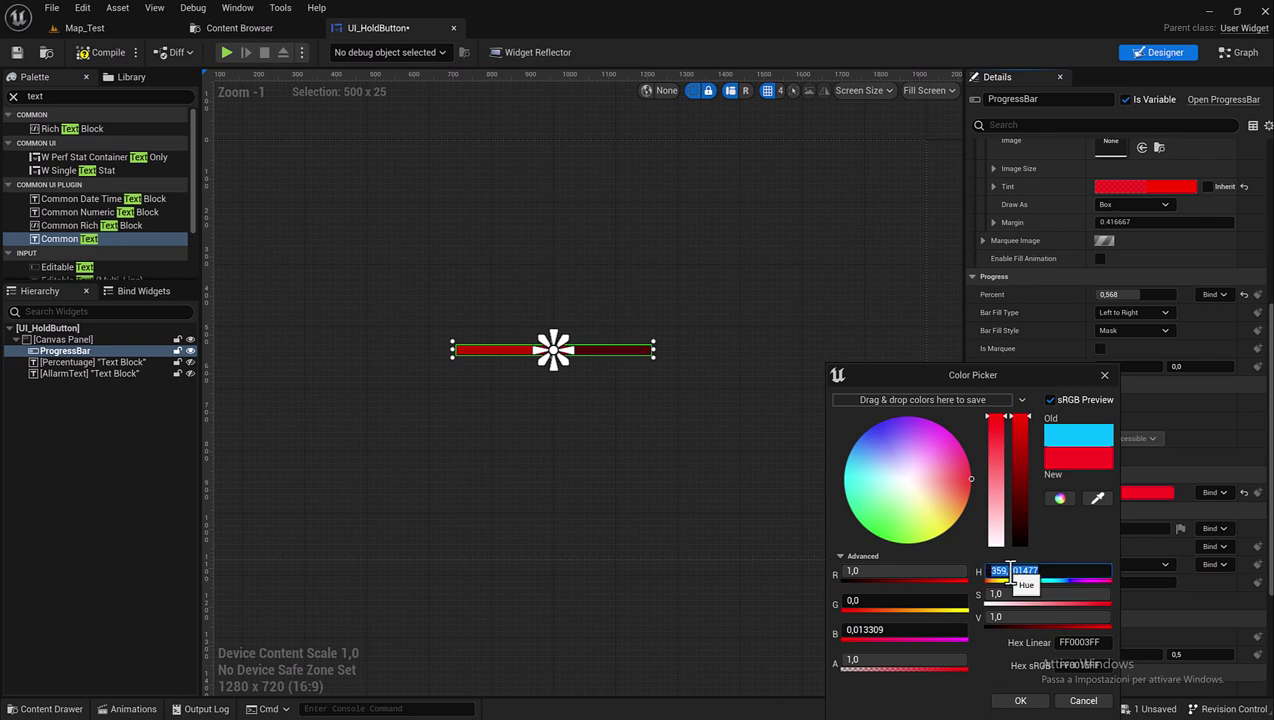
type("0")
key("Return")
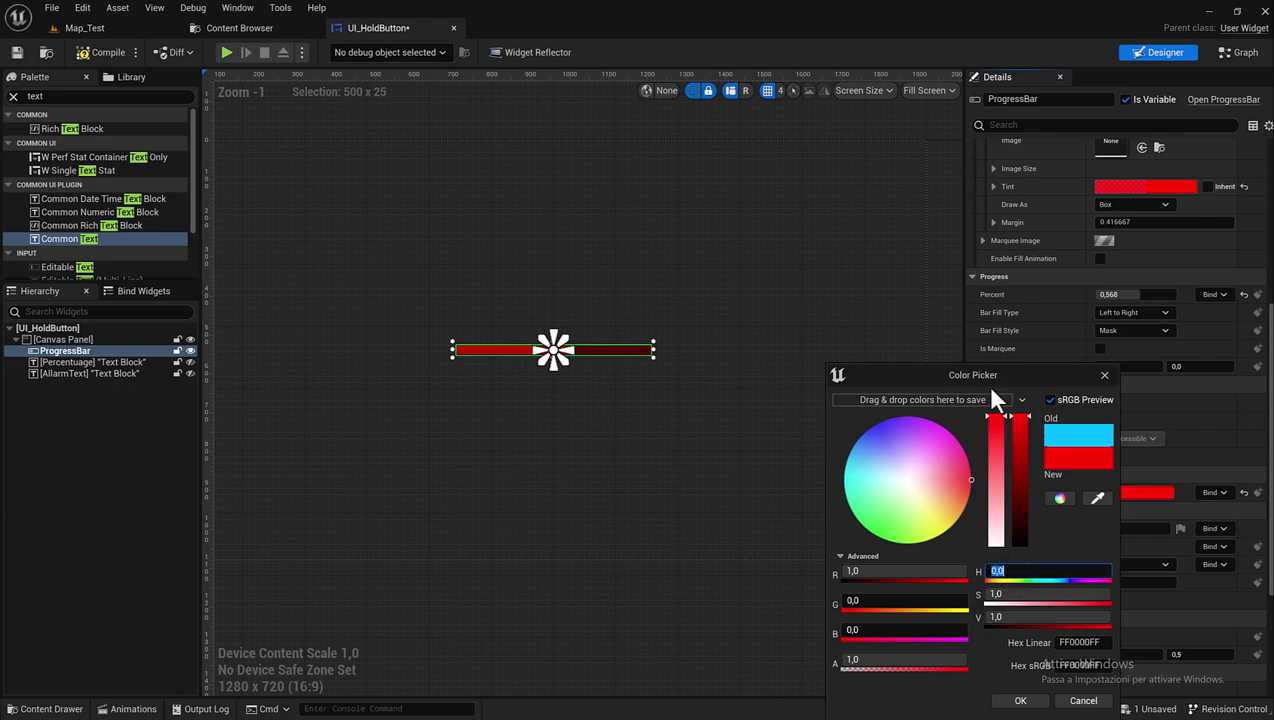
left_click_drag(985, 375, 941, 319)
Apply the pure red fill colour and set the preview Percent to 0.576.
left_click(968, 648)
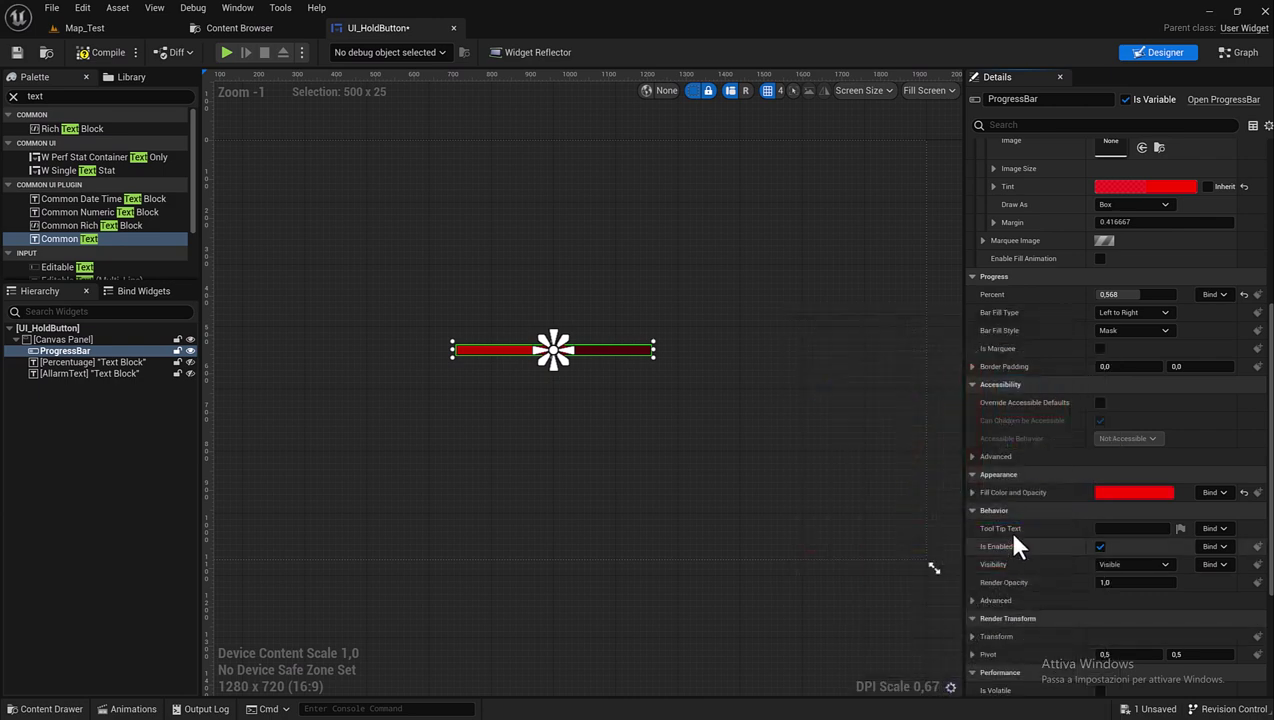
scroll(1022, 302, "up", 1)
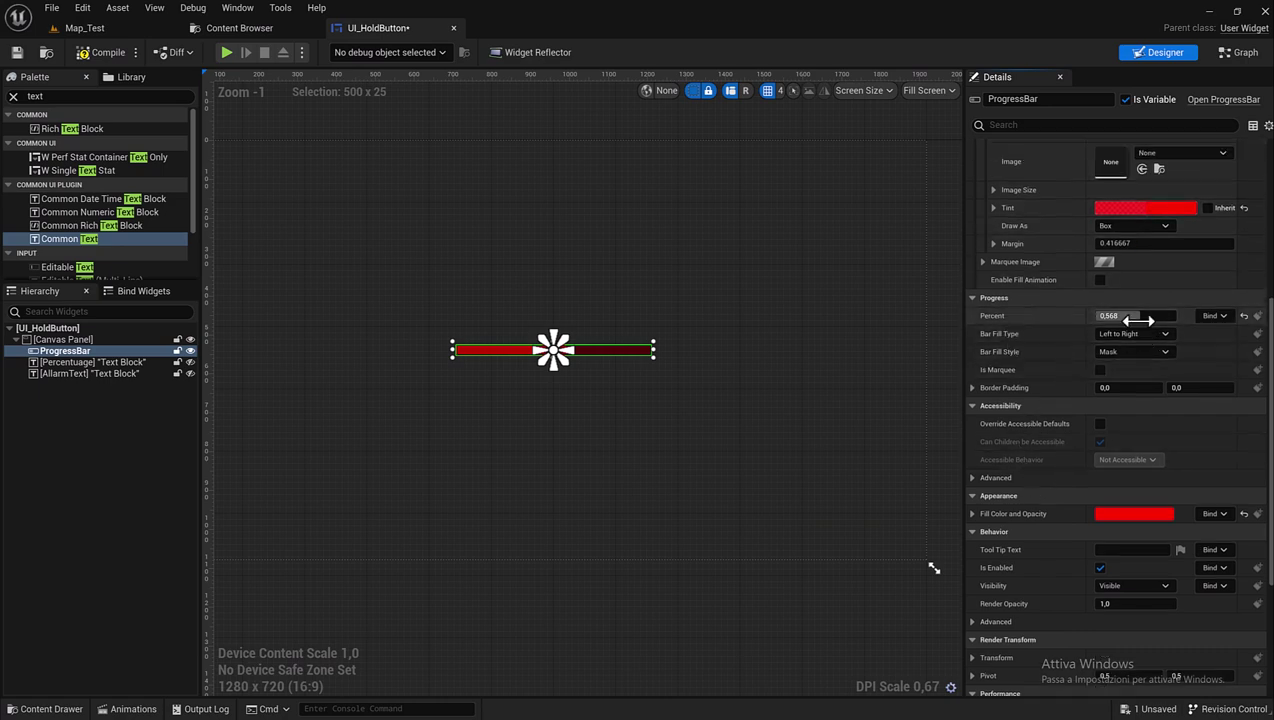
mouse_move(1120, 316)
left_mouse_down()
mouse_move(1100, 316)
mouse_move(1142, 316)
left_mouse_up()
scroll(1160, 275, "up", 3)
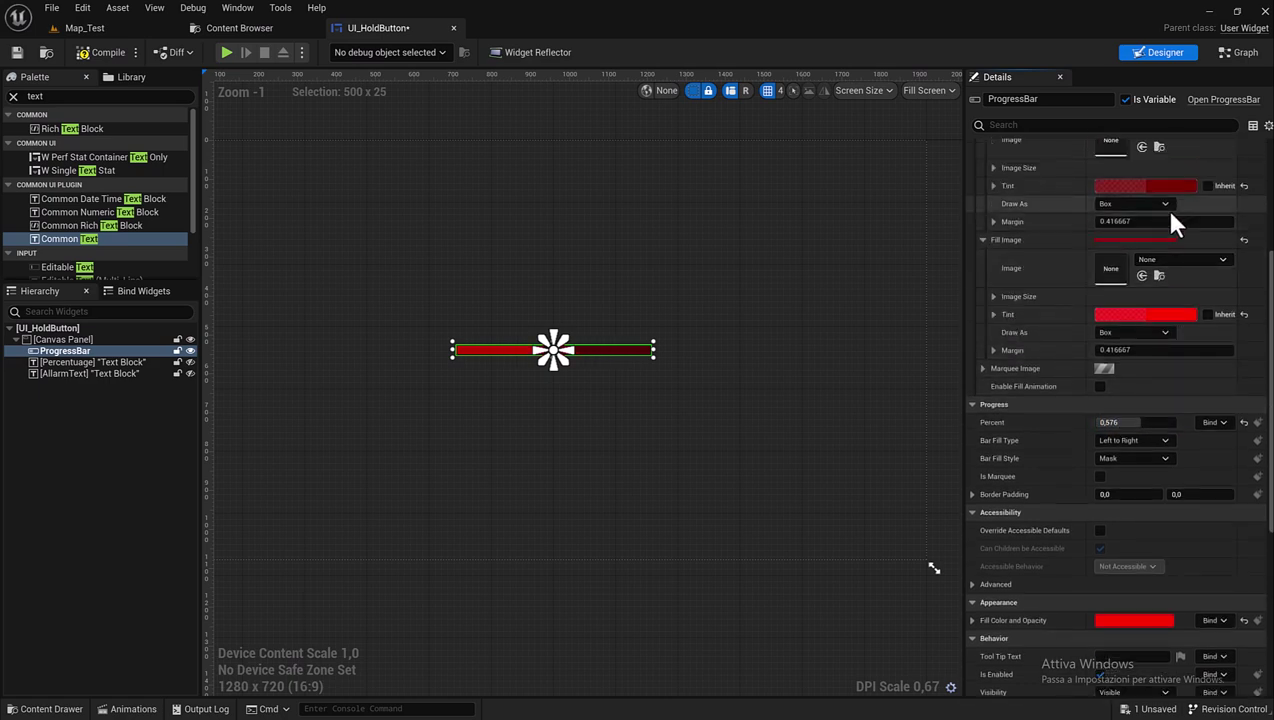
Set both Background Image and Fill Image Draw As to Rounded Box.
left_click(1164, 223)
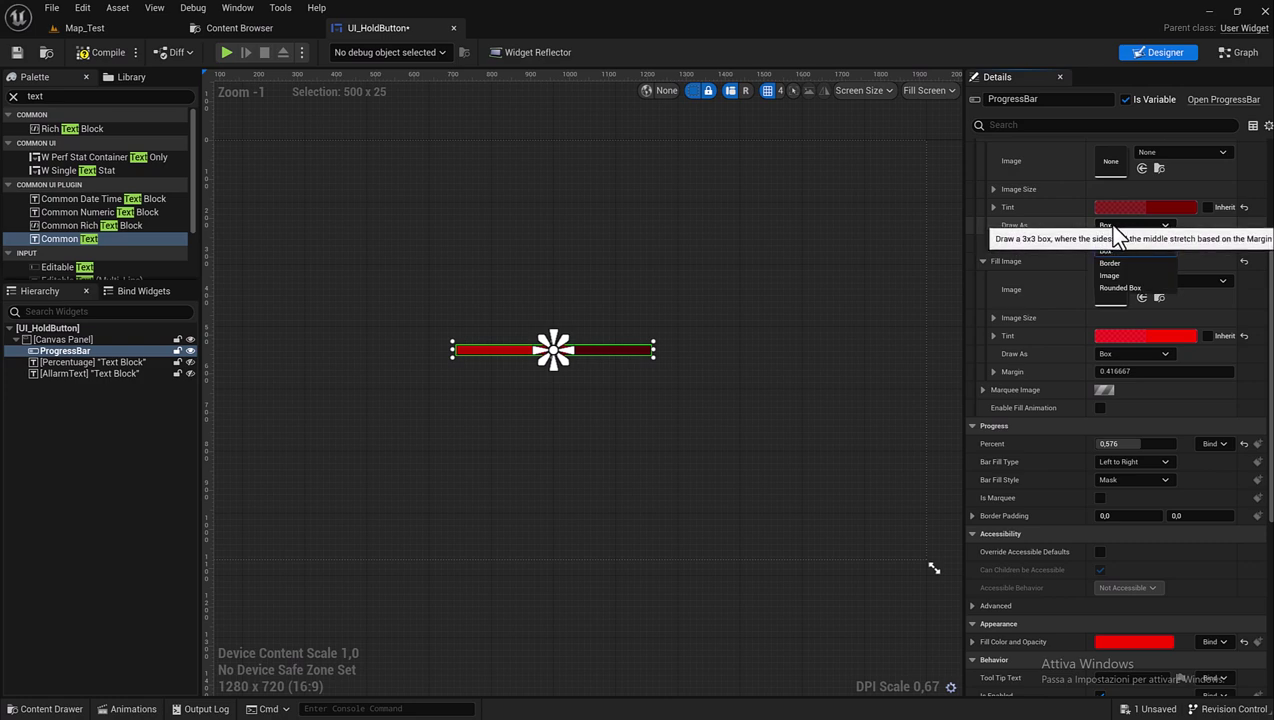
left_click(1120, 287)
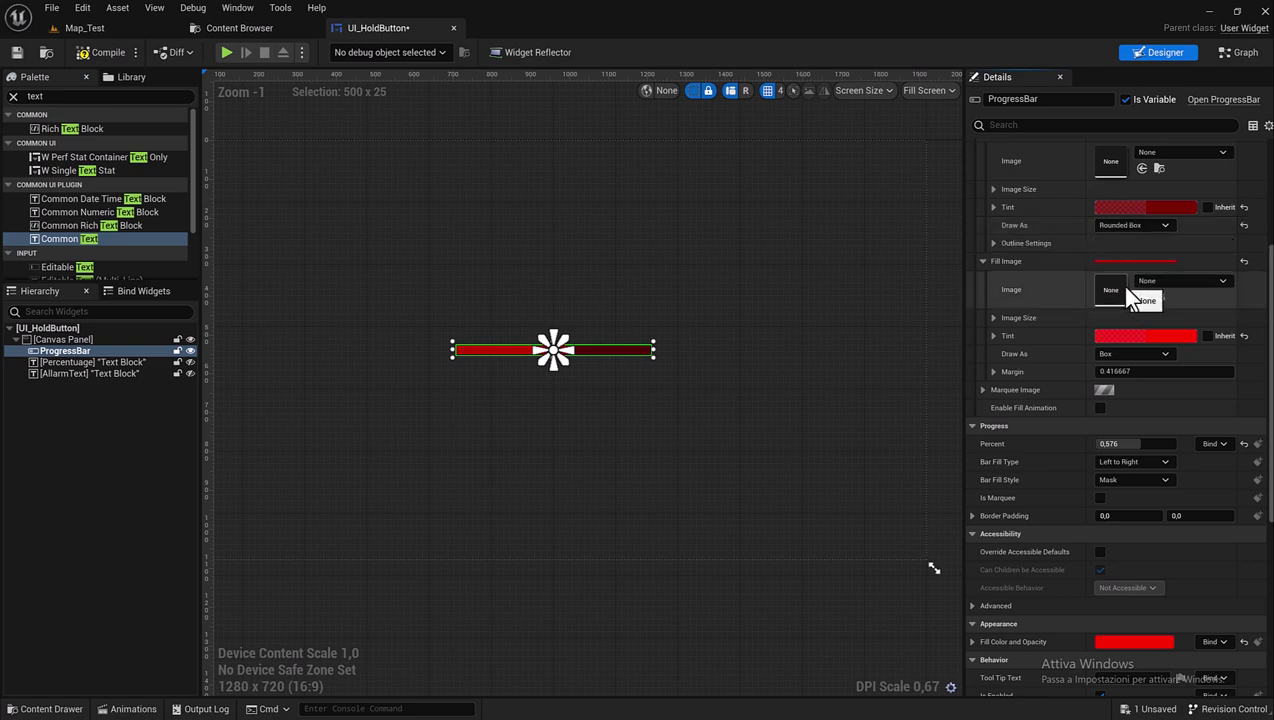
left_click(1135, 353)
left_click(1134, 409)
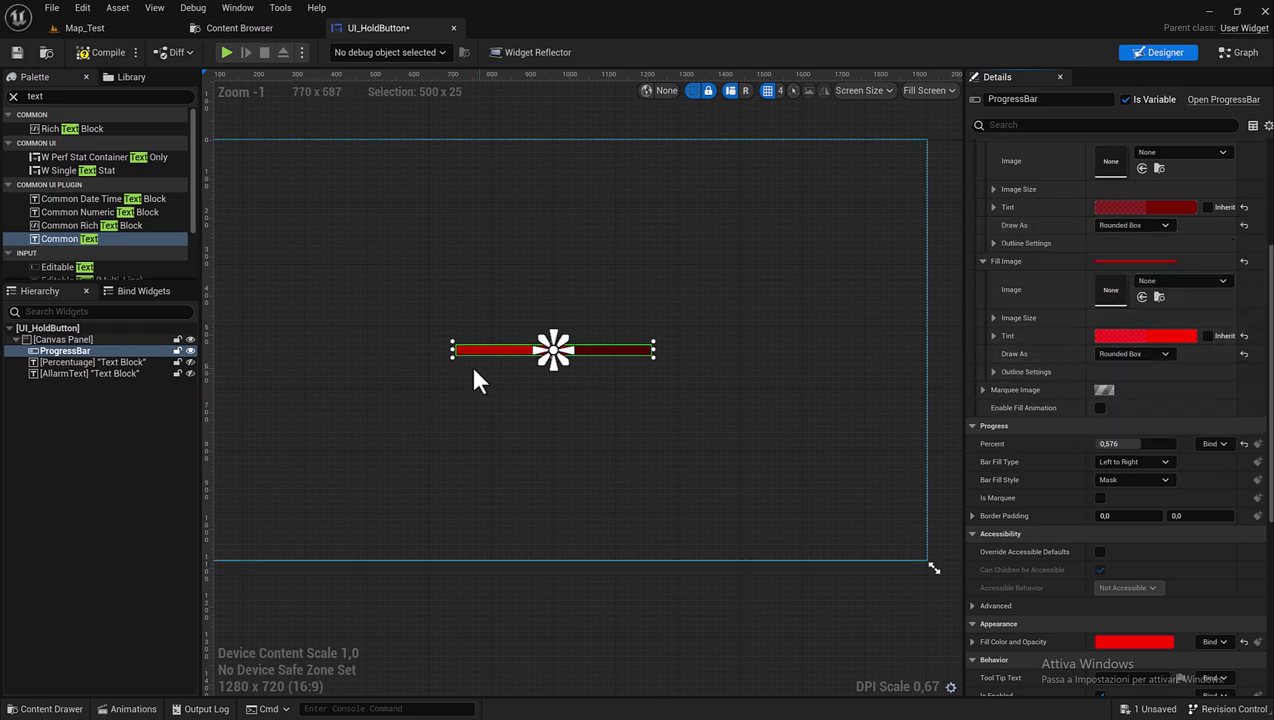
scroll(1090, 397, "down", 2)
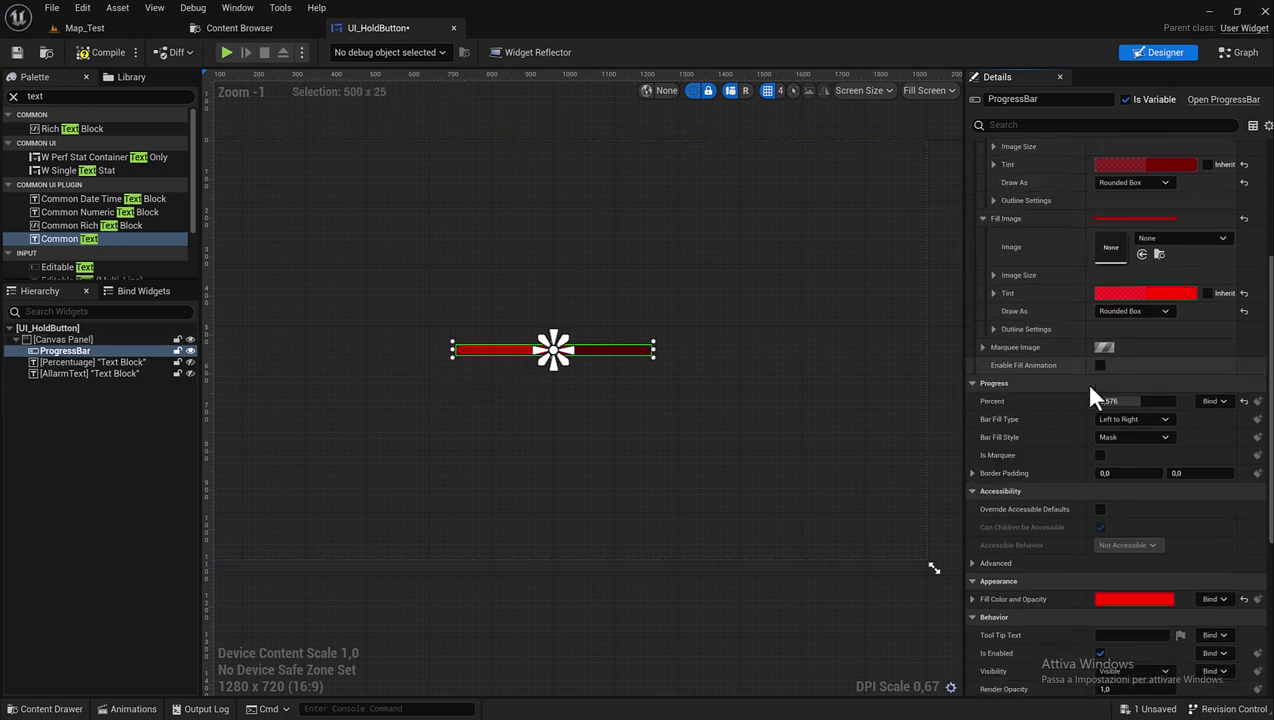
scroll(1092, 392, "down", 2)
scroll(1075, 398, "down", 2)
scroll(1069, 395, "down", 2)
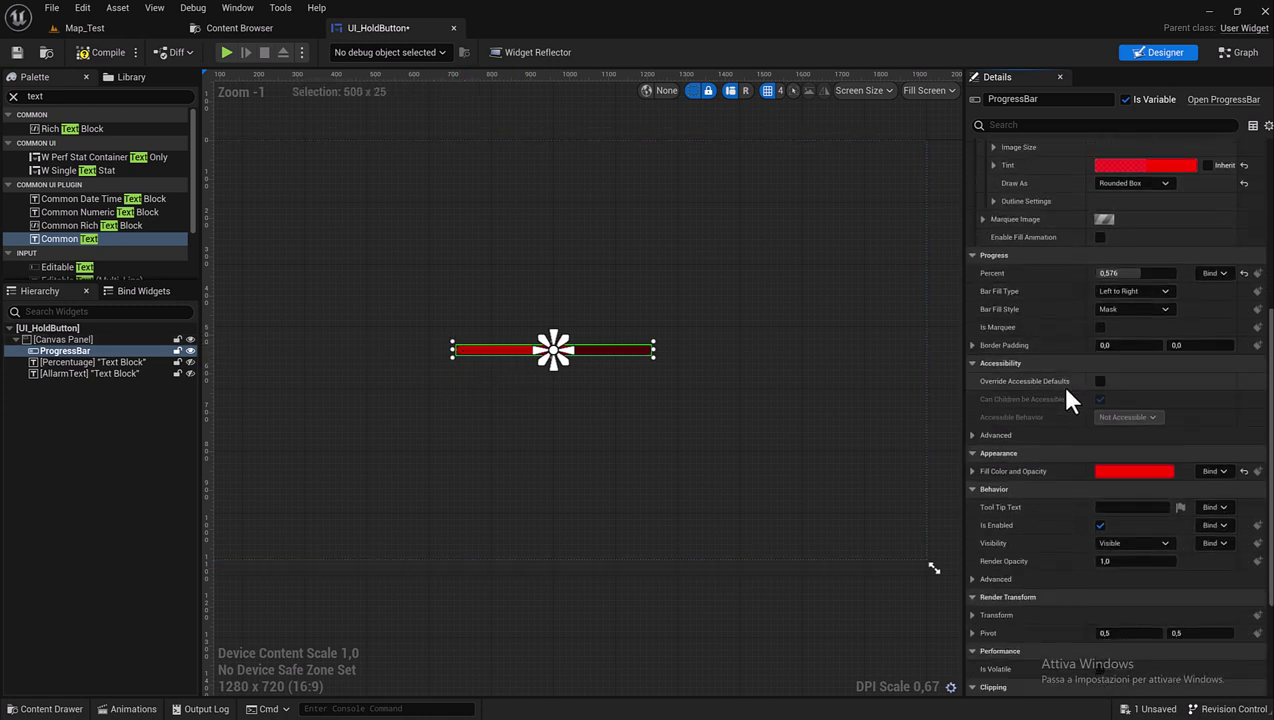
Enter 0.66 as the progress bar's Percent to preview a two-thirds fill.
left_click_drag(1125, 273, 1140, 274)
left_click(1140, 274)
type("66")
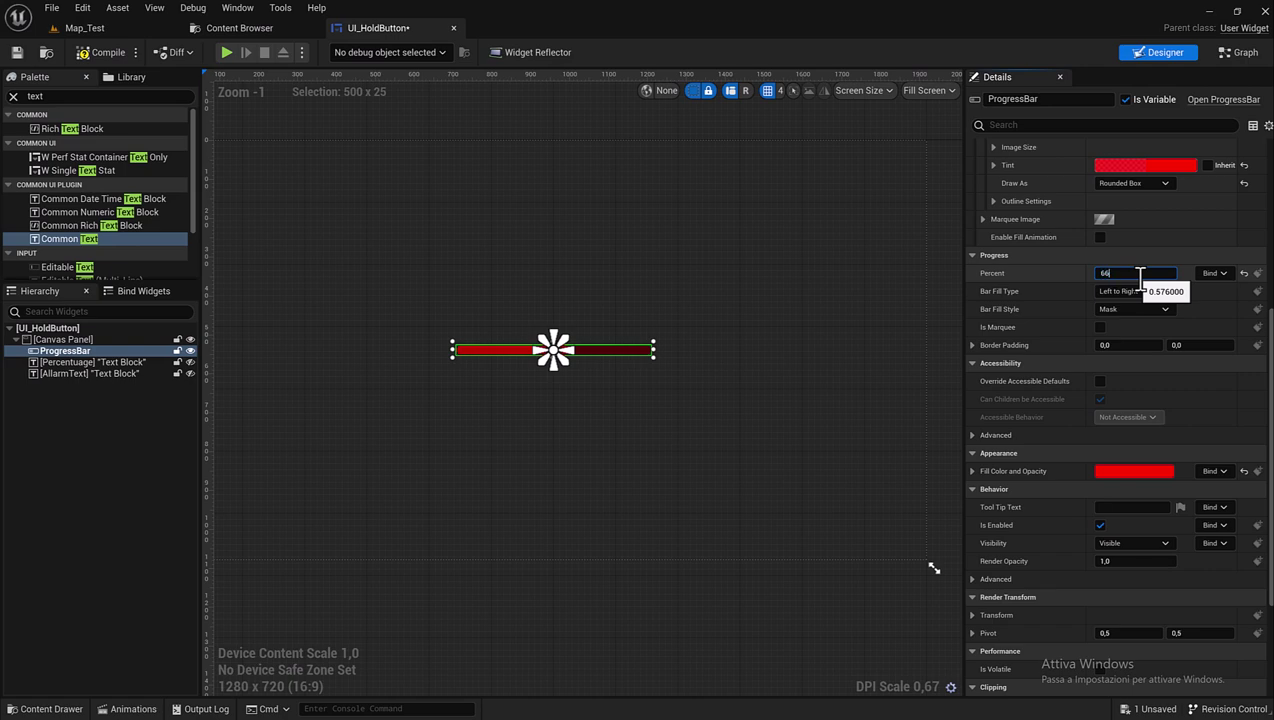
key("Return")
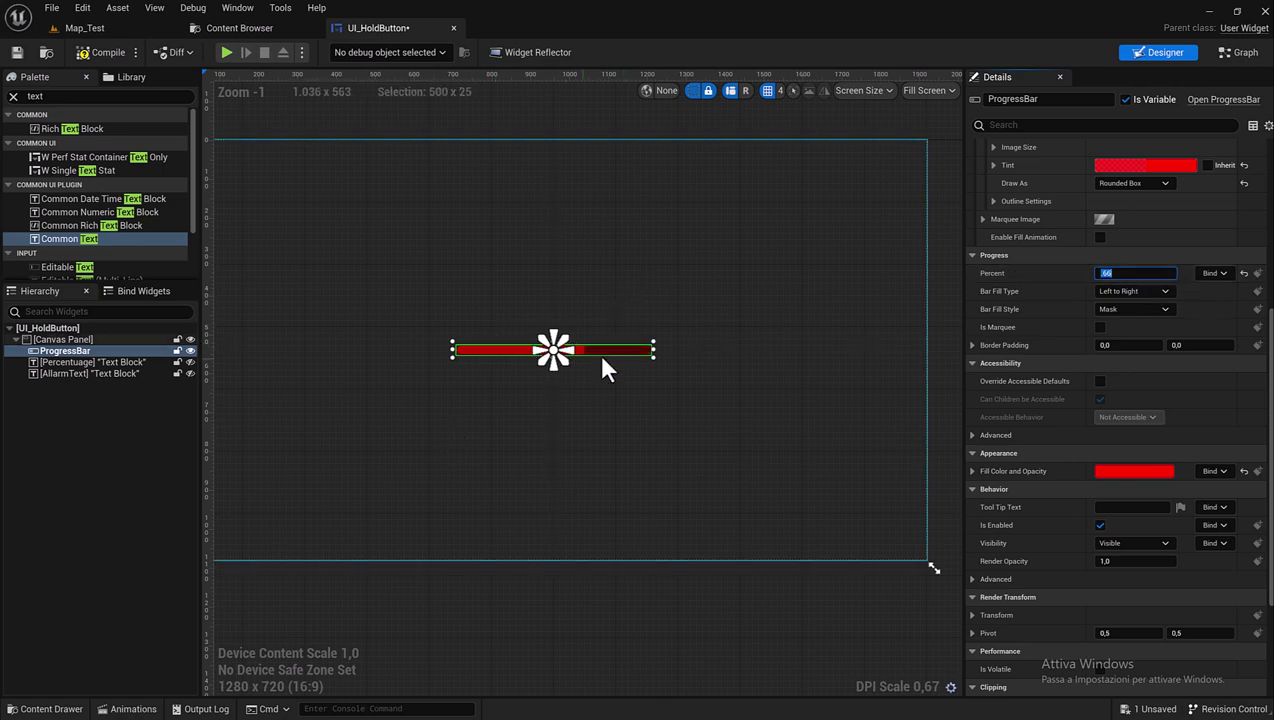
scroll(1060, 321, "down", 2)
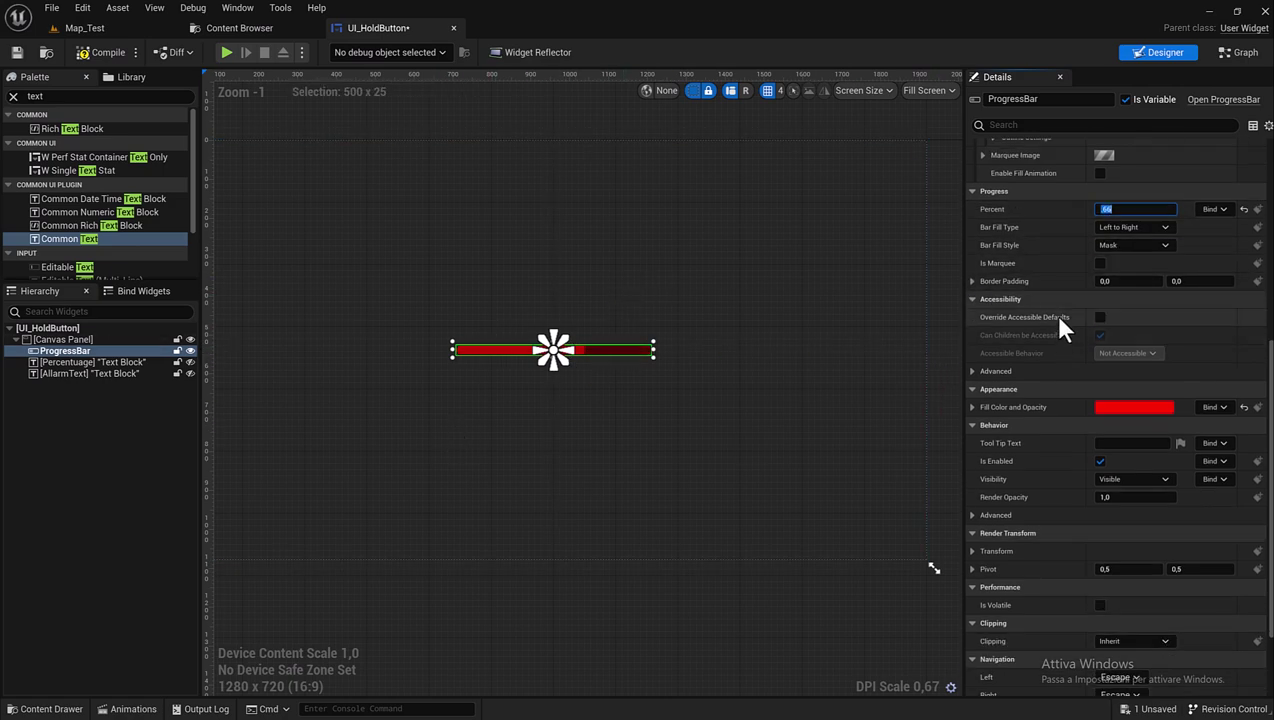
scroll(1056, 315, "down", 3)
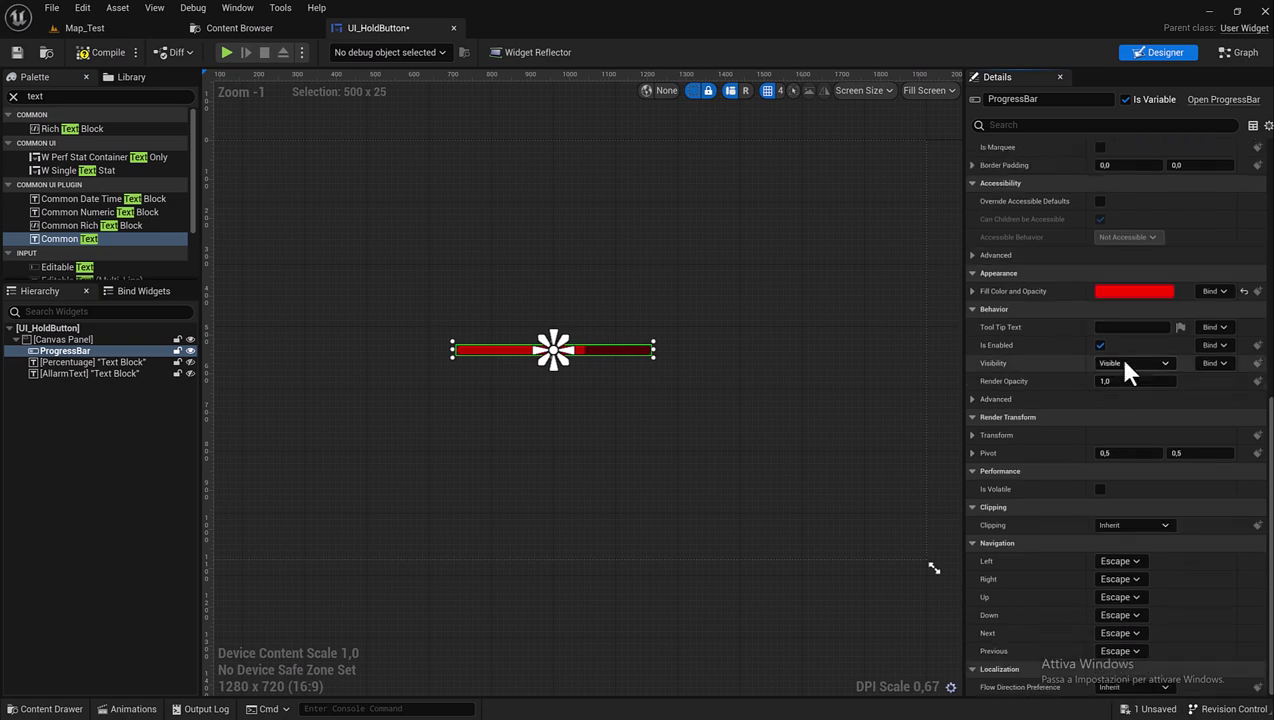
scroll(1110, 372, "up", 3)
scroll(1099, 380, "up", 3)
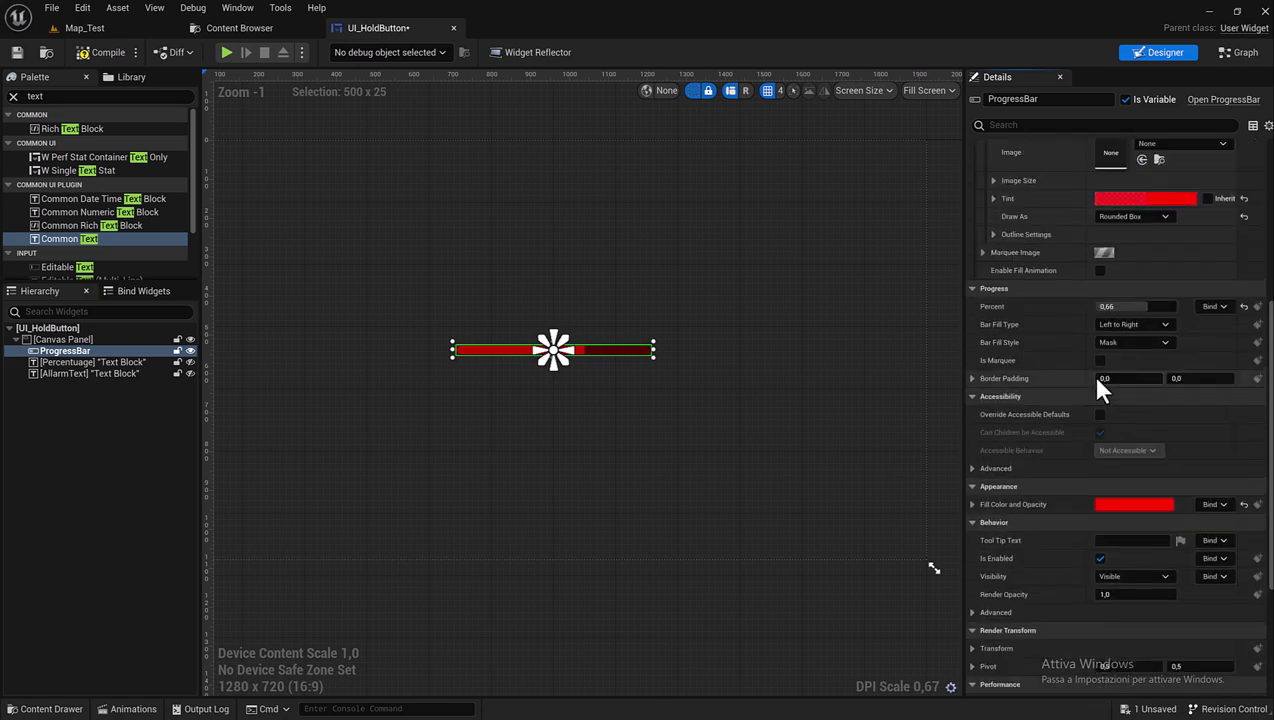
scroll(1100, 380, "up", 3)
scroll(1103, 370, "up", 2)
scroll(1103, 362, "up", 2)
scroll(1105, 360, "up", 2)
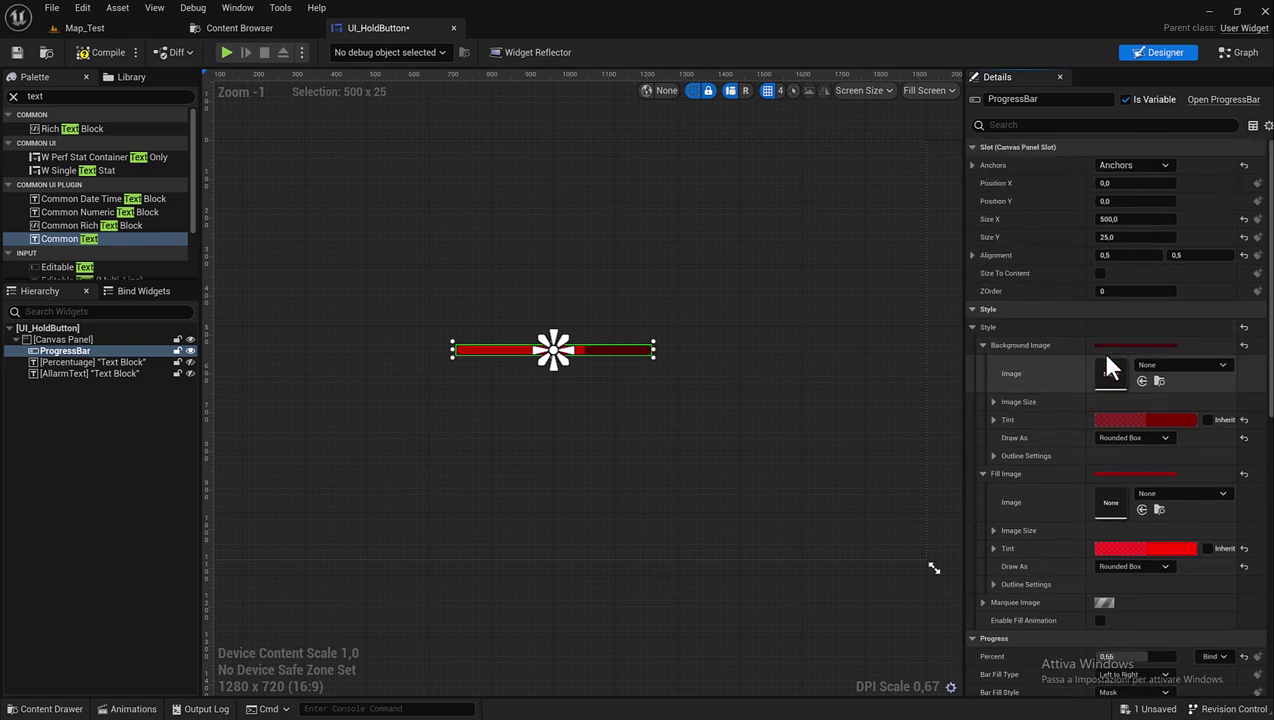
Make the Percentuage text visible, anchor it to the centre, and set position 0, 0.
left_click(122, 362)
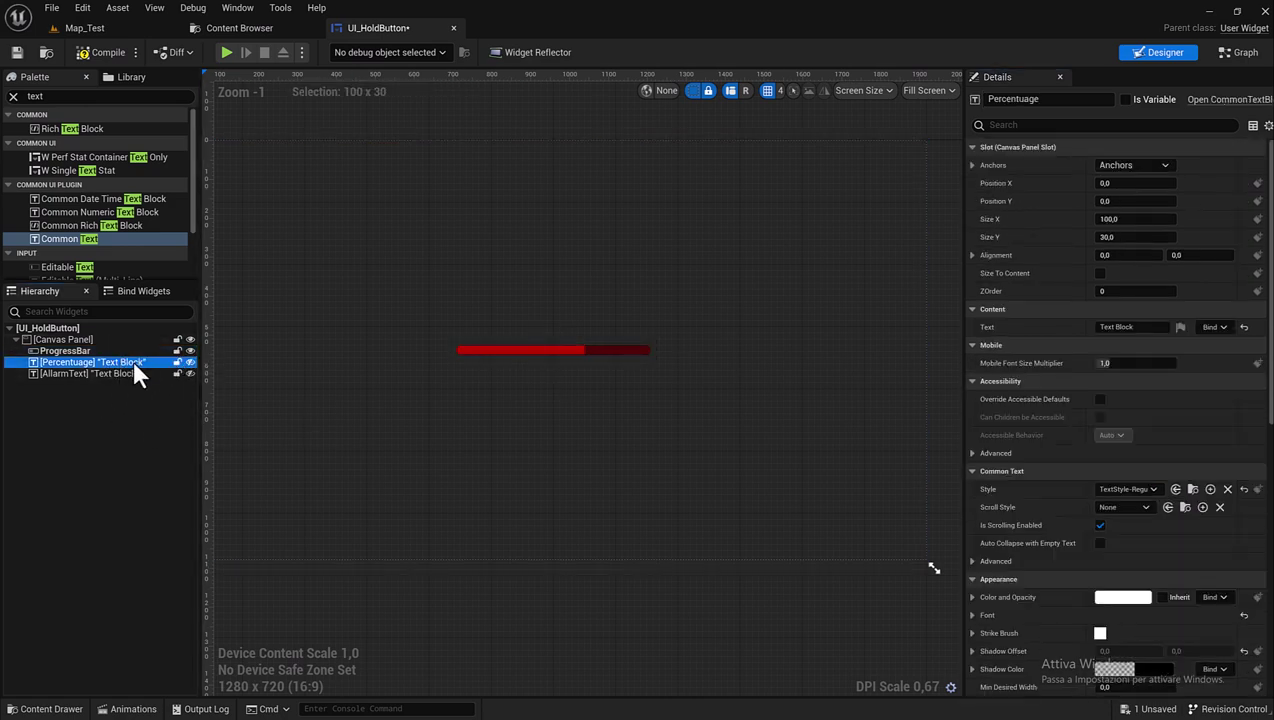
left_click(190, 362)
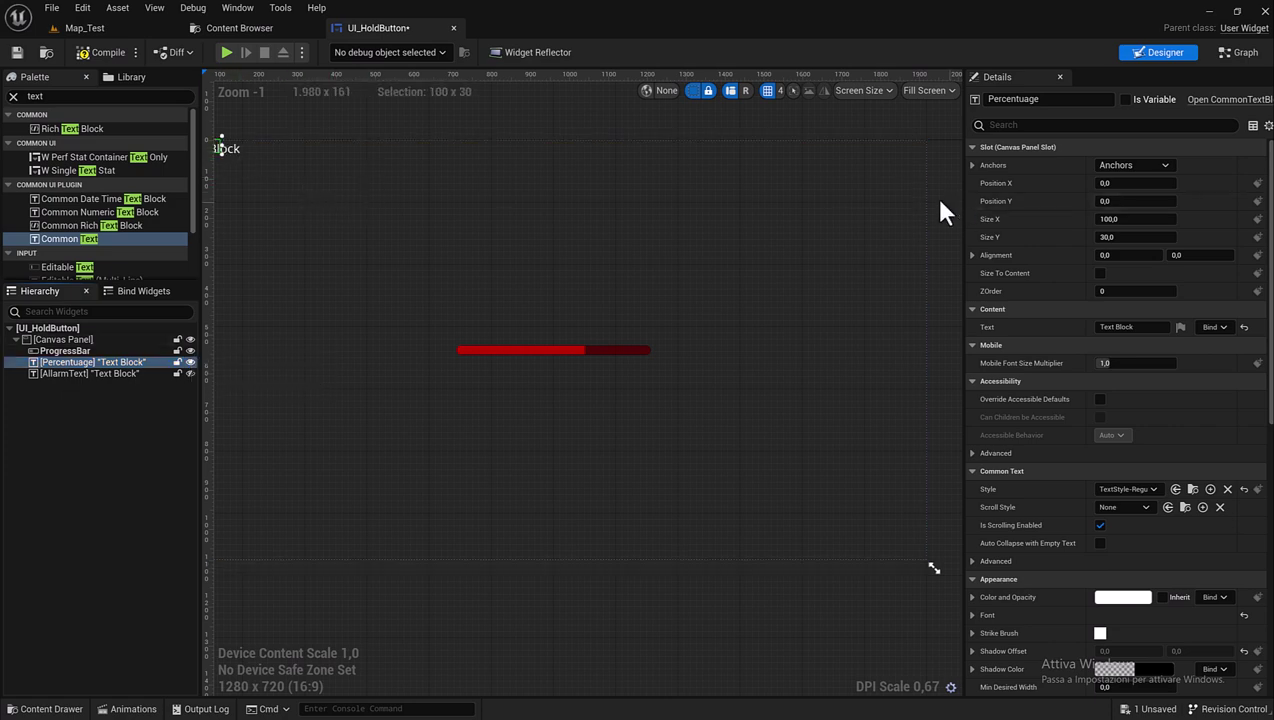
right_click_drag(379, 309, 437, 312)
left_click(1113, 162)
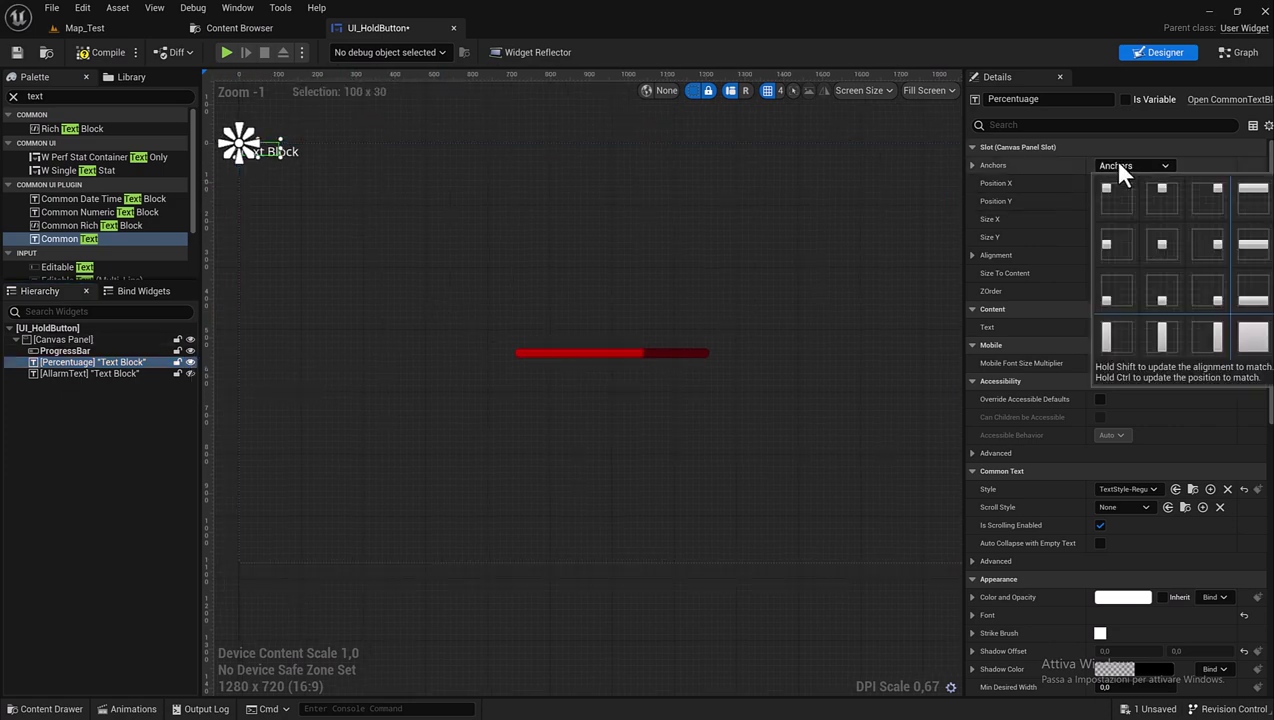
left_click(1172, 240)
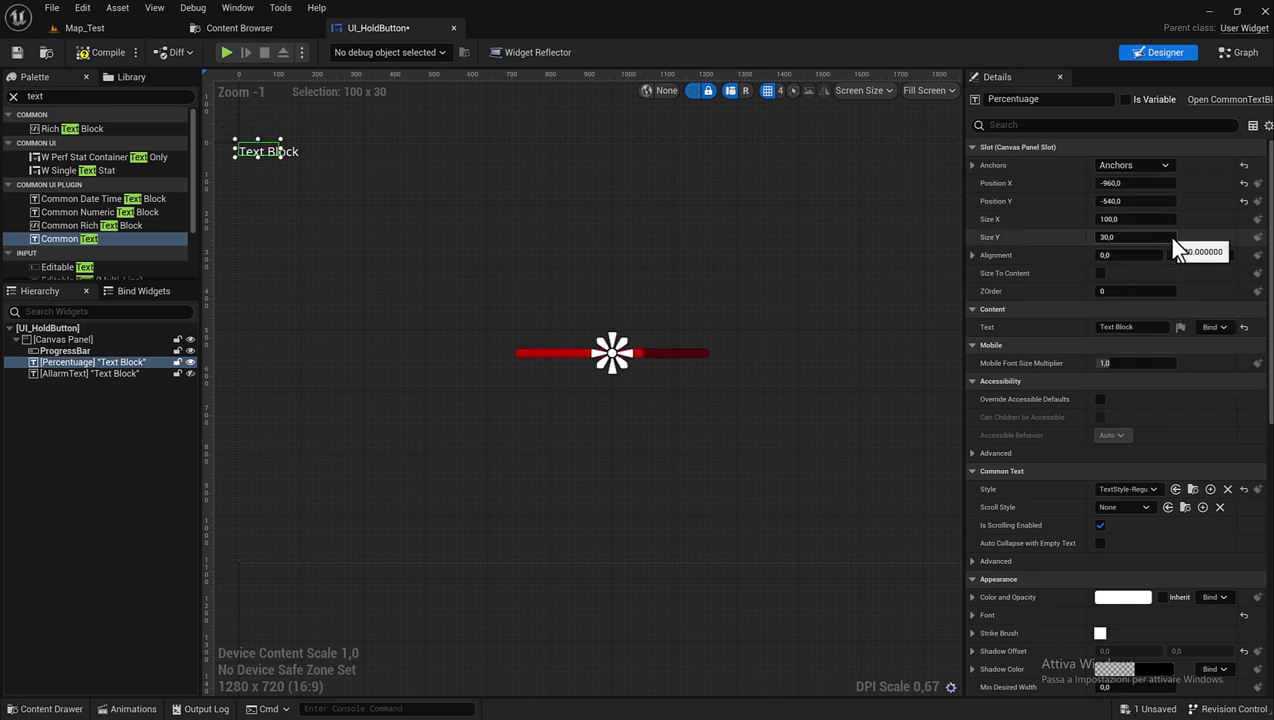
left_click(1146, 183)
type("0")
key("Tab")
type("0")
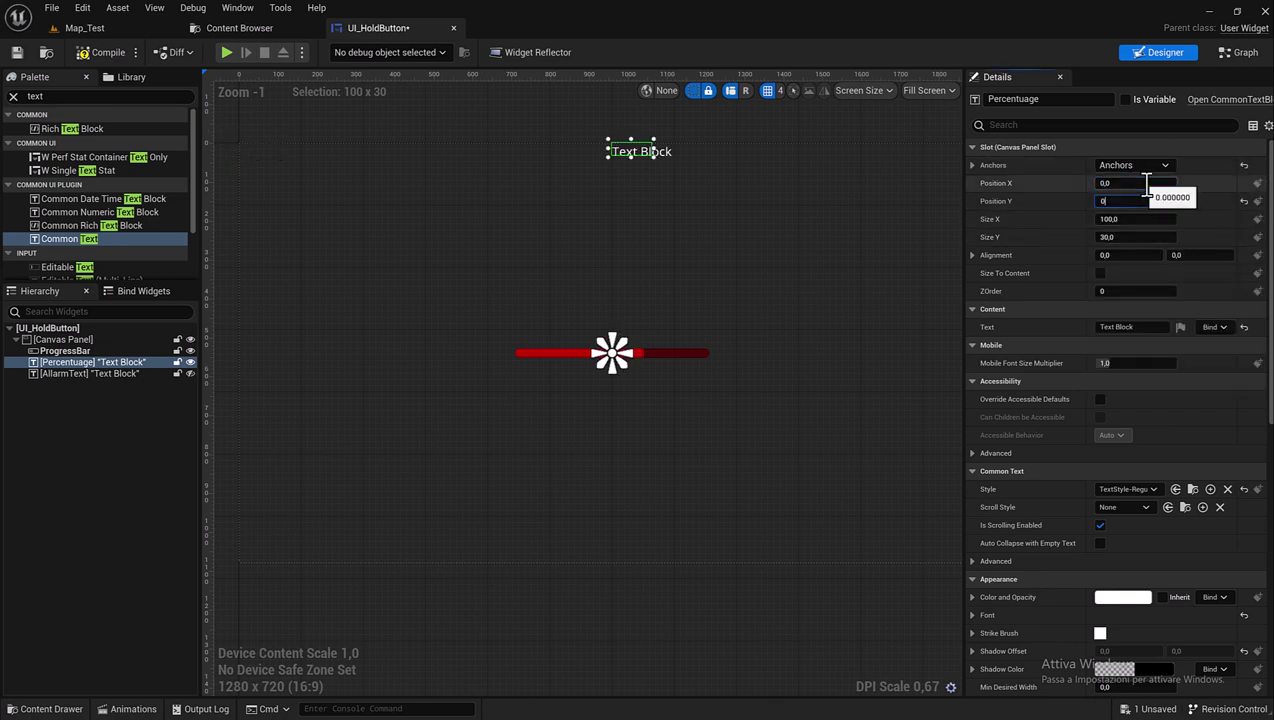
key("Tab")
key("Tab")
type("10")
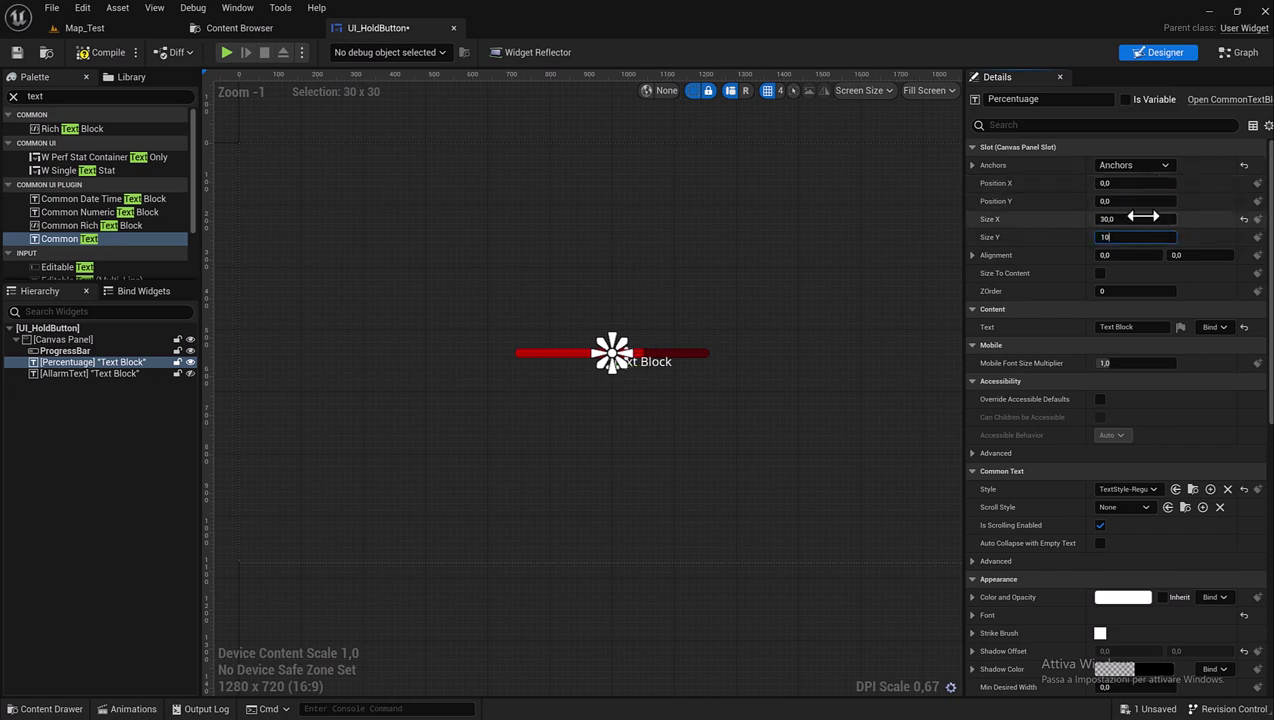
Size the text 100 × 10, align it 0.5 / 0.5, and enable Size To Content.
left_click(1146, 218)
type("1")
left_click(1124, 257)
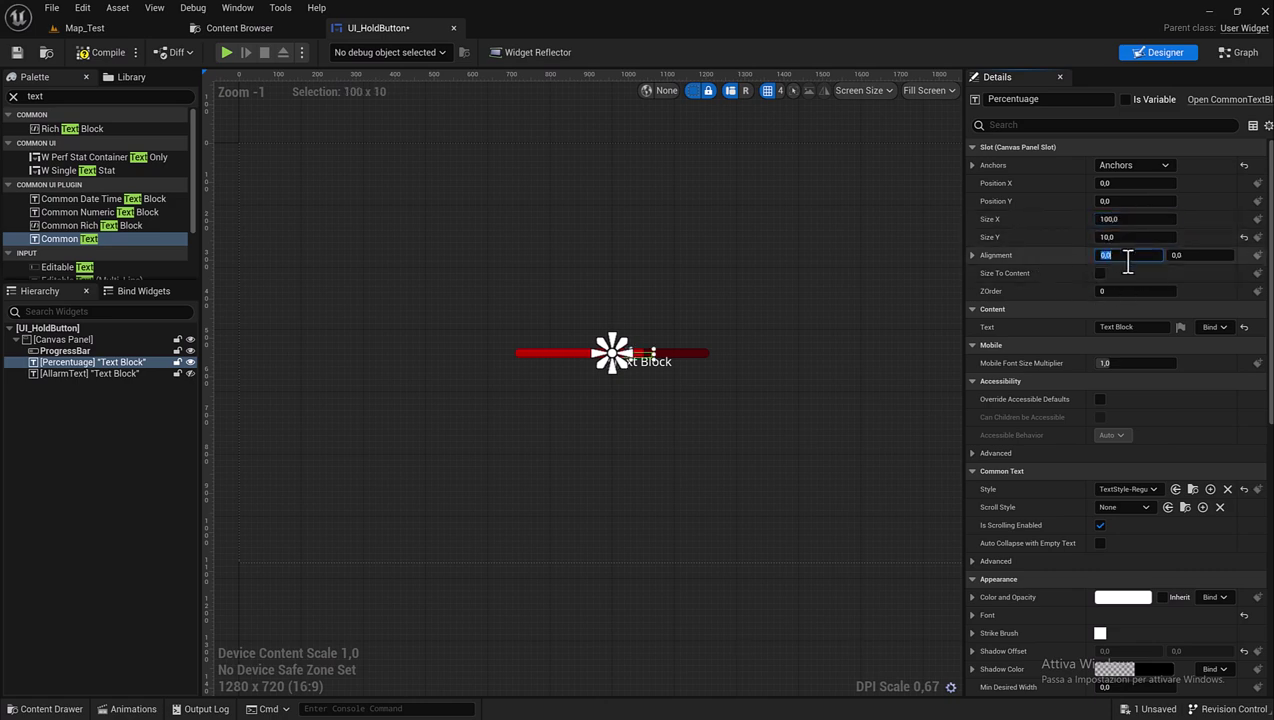
type(",5")
key("Tab")
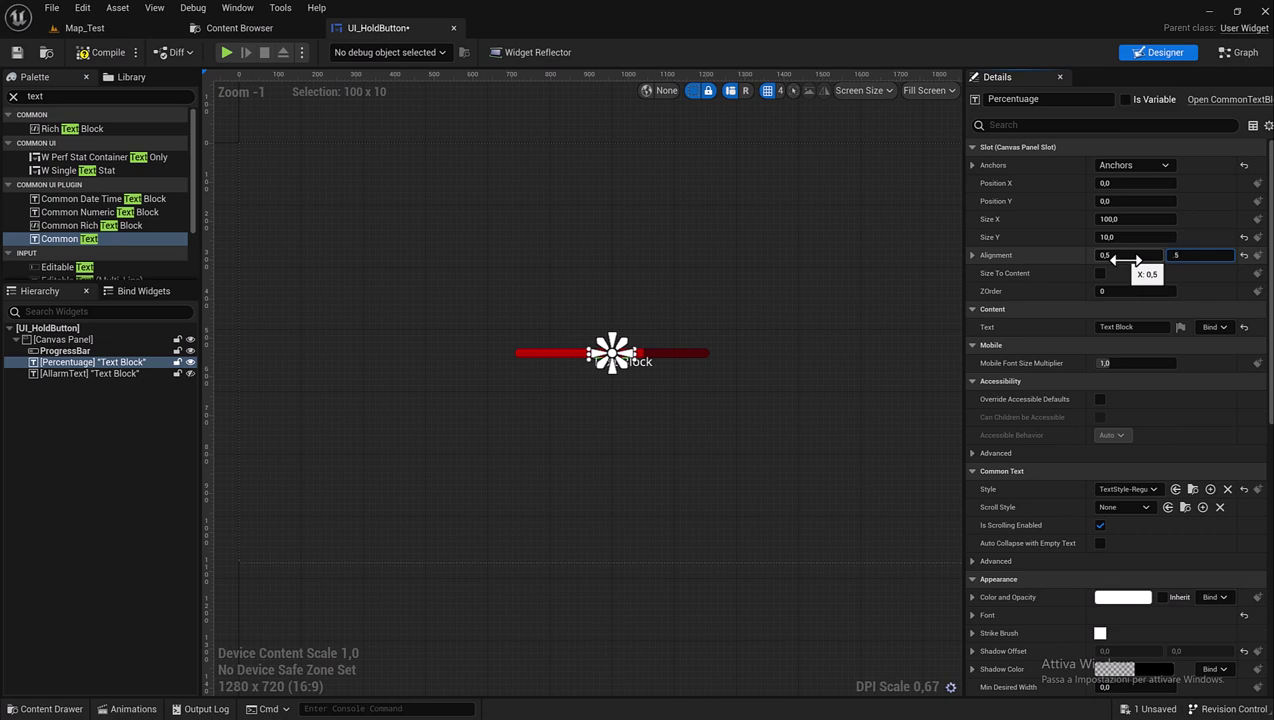
key("Return")
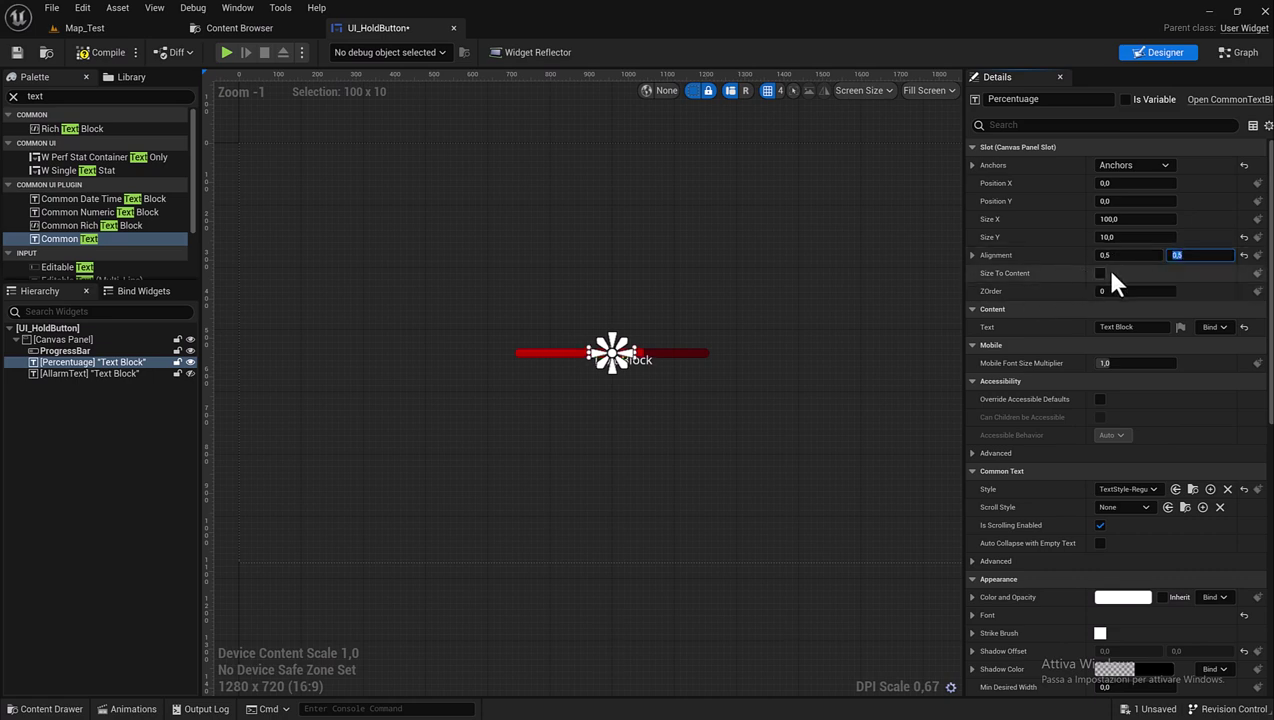
left_click(1101, 273)
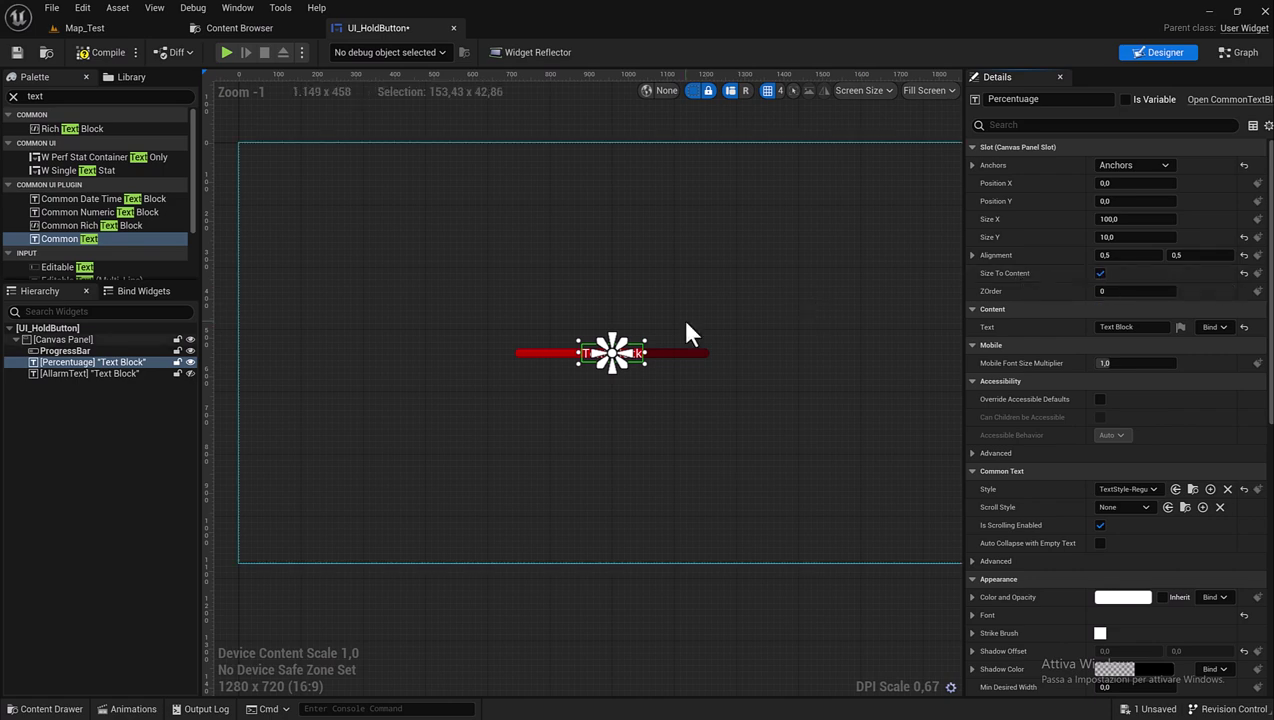
Set the Percentuage label's Text to 66.
scroll(1090, 388, "down", 1)
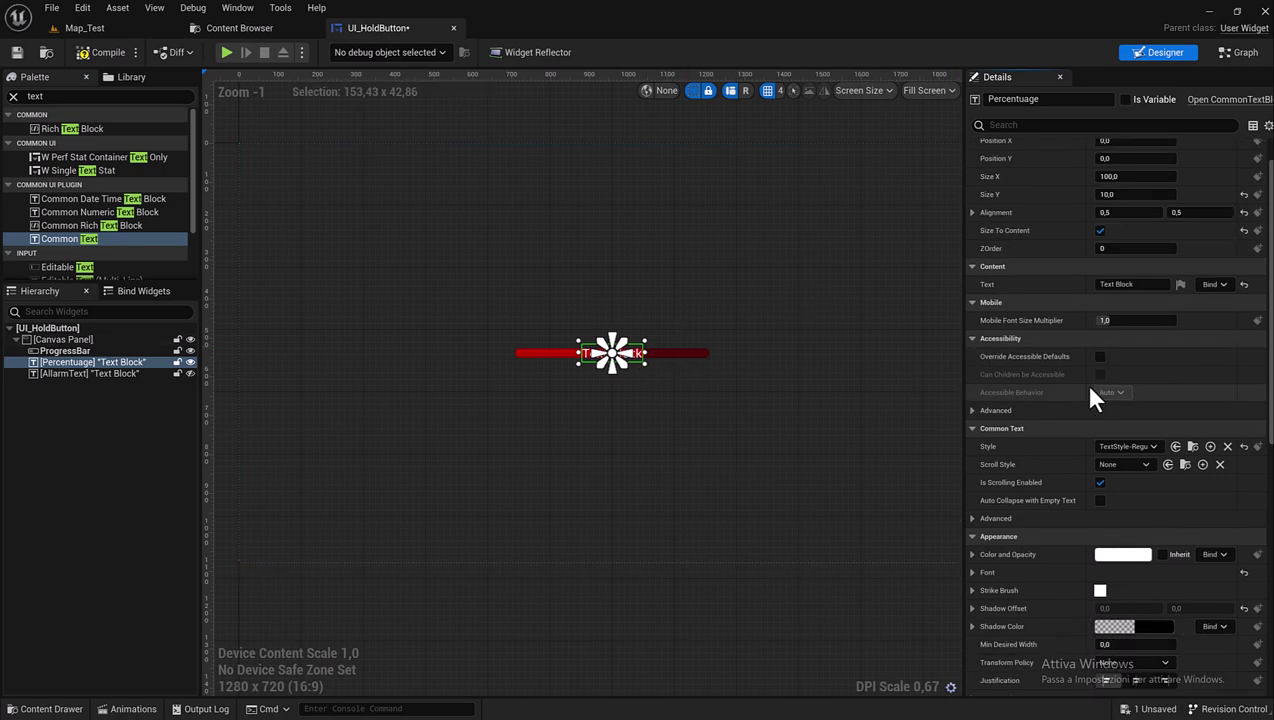
scroll(1084, 383, "down", 1)
scroll(1052, 395, "down", 2)
scroll(1180, 215, "up", 2)
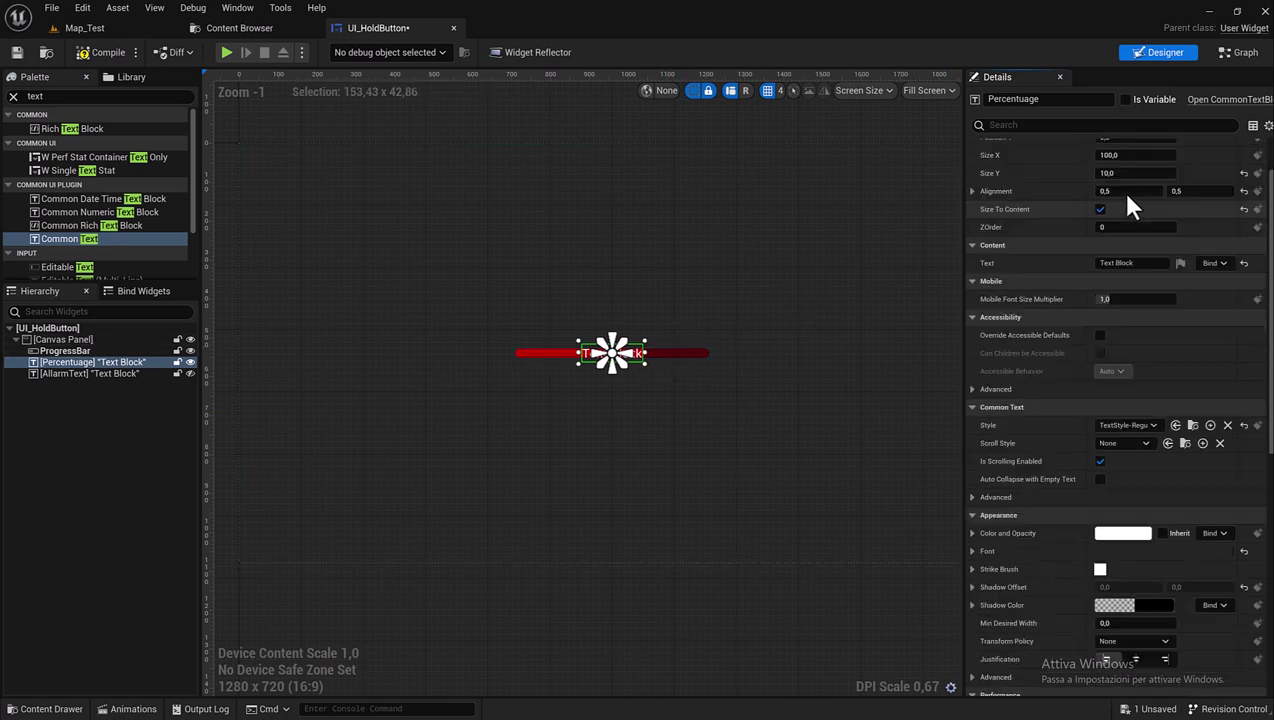
scroll(1127, 197, "up", 2)
scroll(1082, 240, "down", 1)
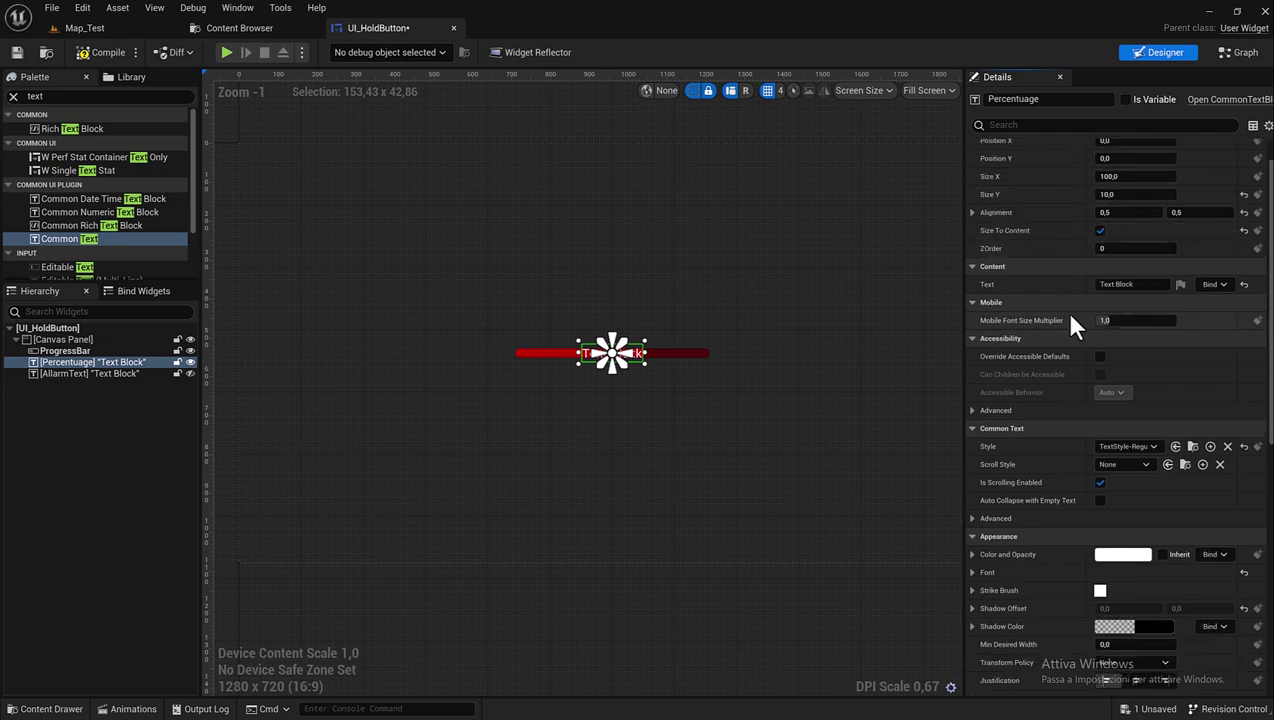
scroll(1120, 340, "down", 1)
scroll(1139, 347, "down", 1)
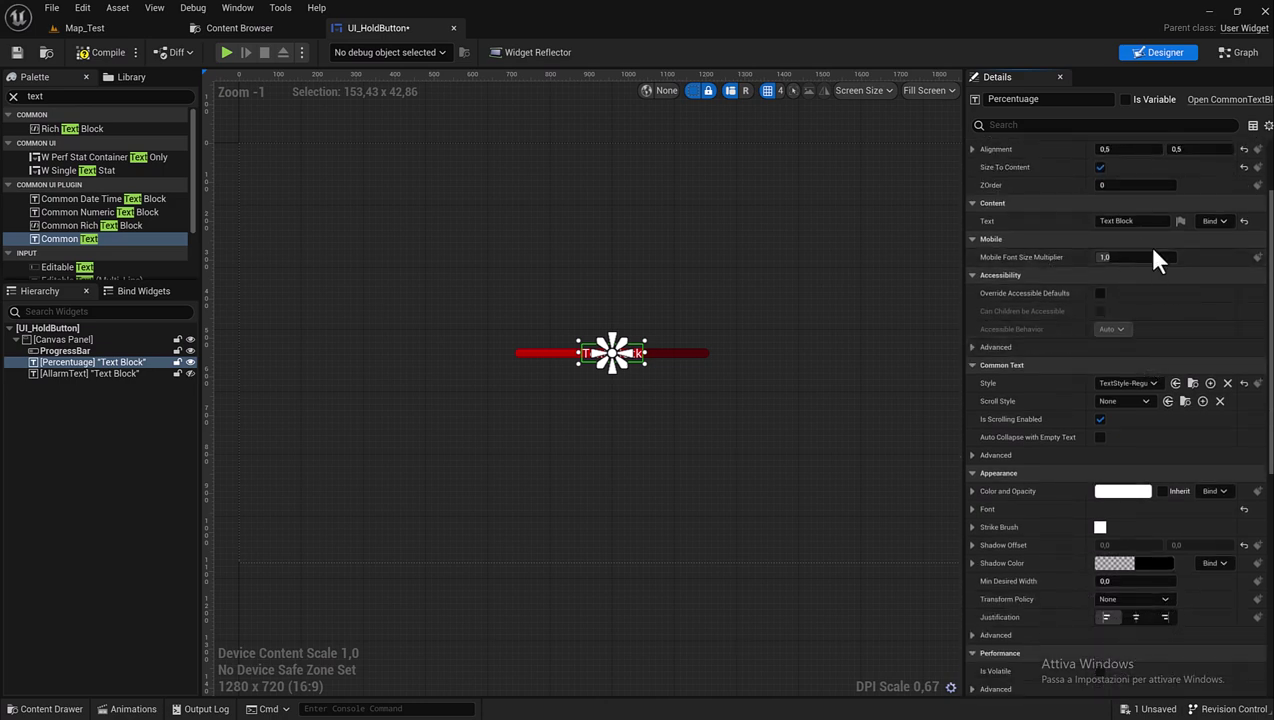
left_click(1149, 221)
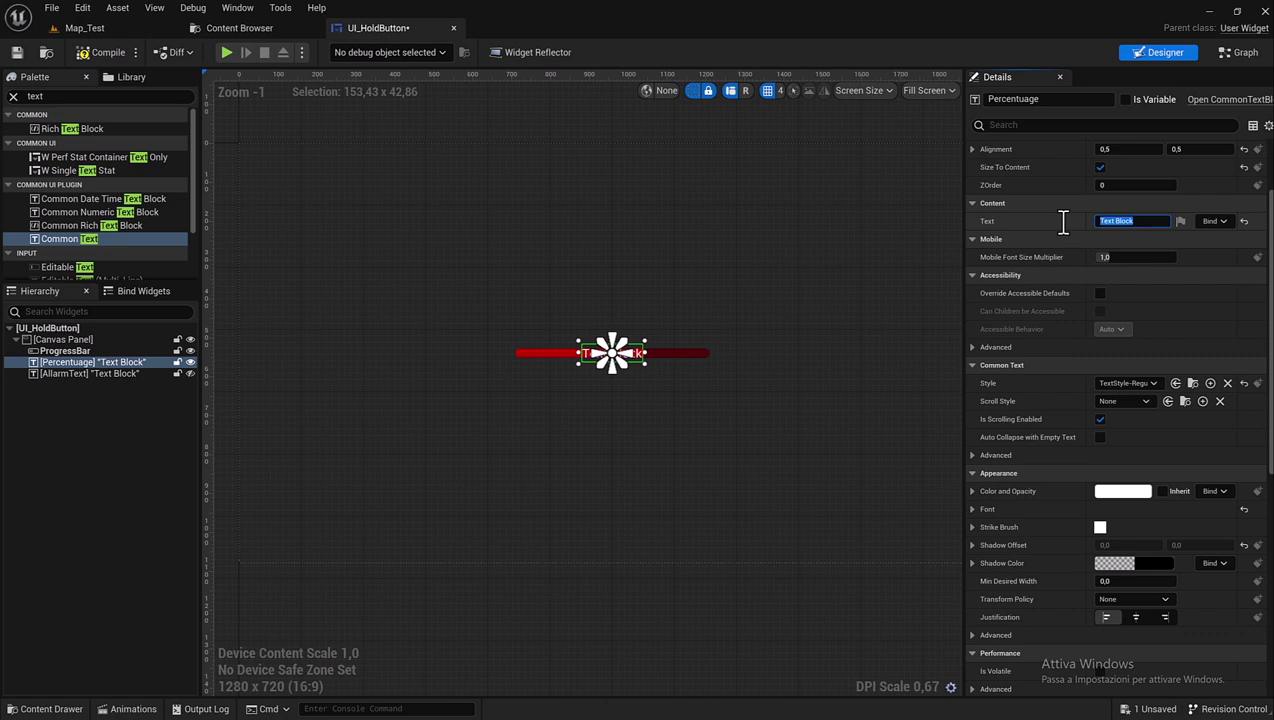
type("66")
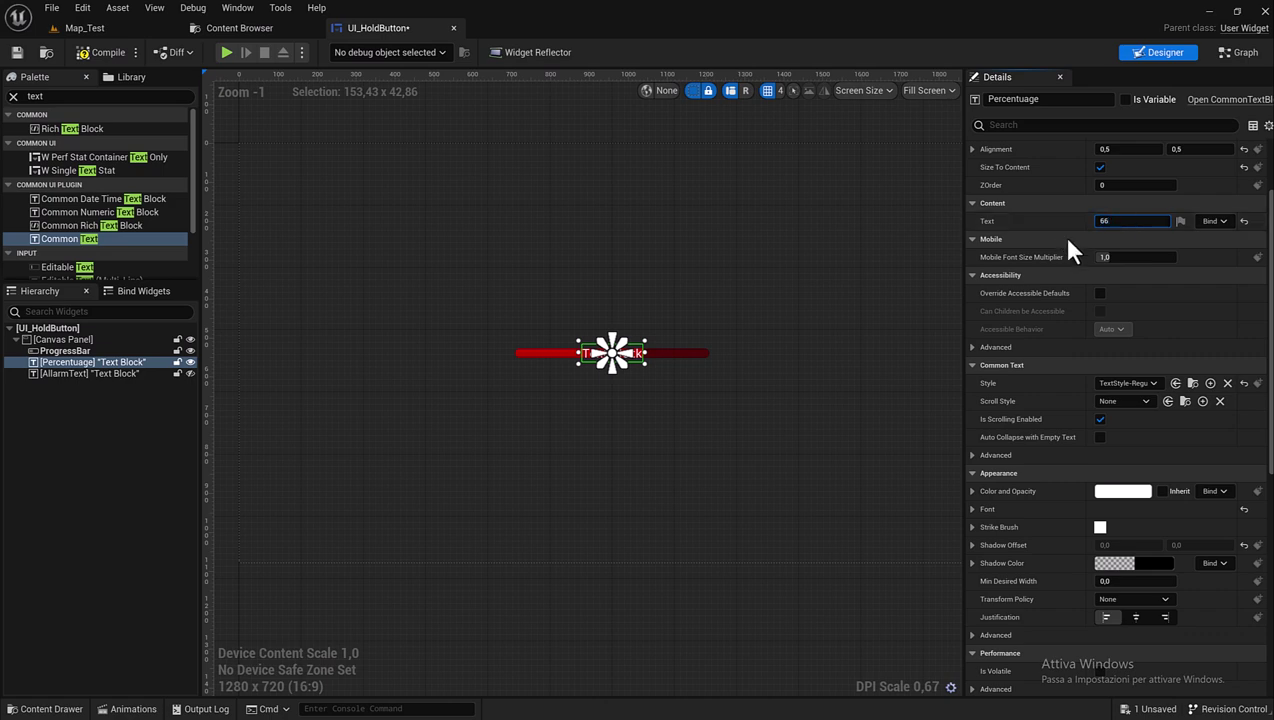
left_click(409, 483)
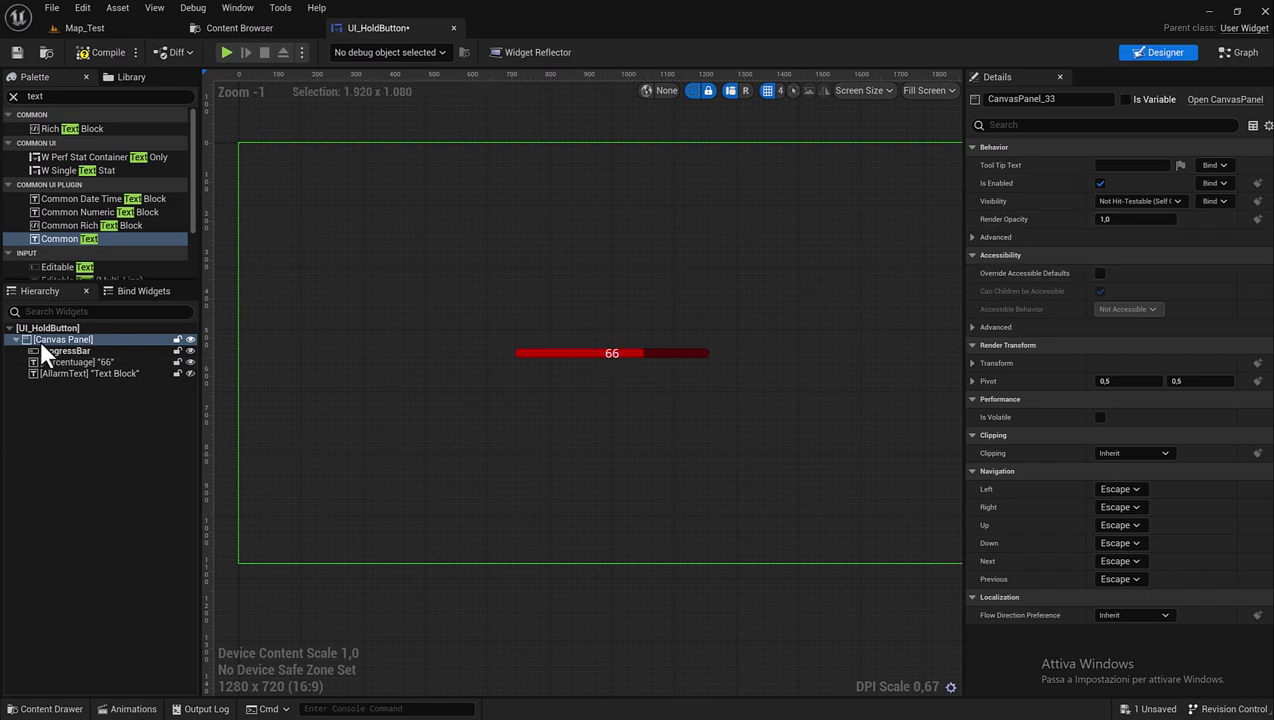
Change the label's Text to PERCENTUAGE.
left_click(88, 362)
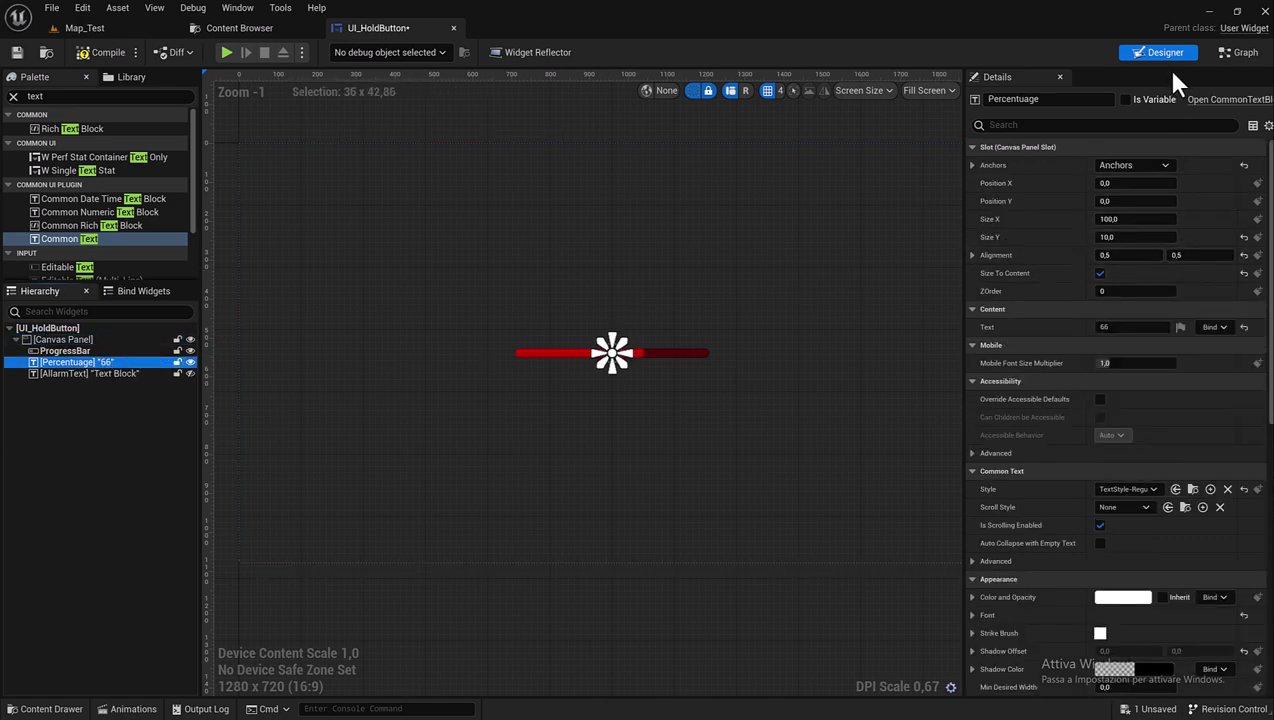
left_click(1122, 327)
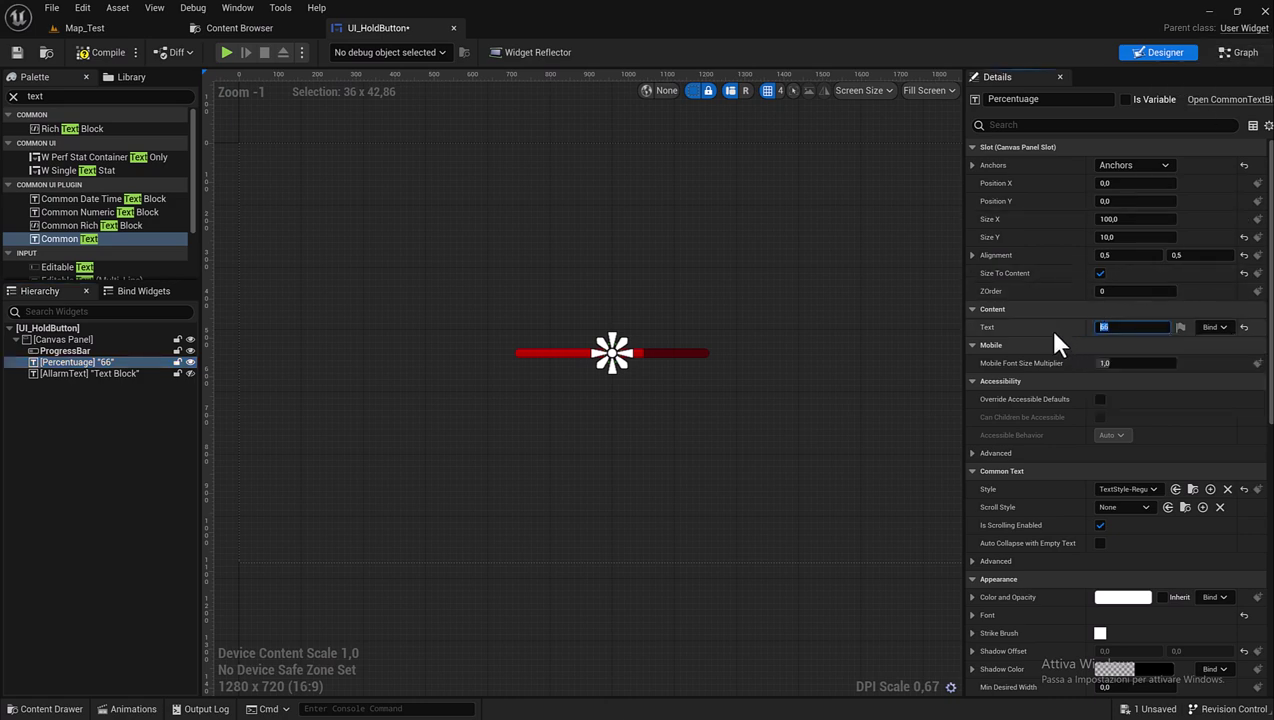
type("PERCEN")
type("TUAGE")
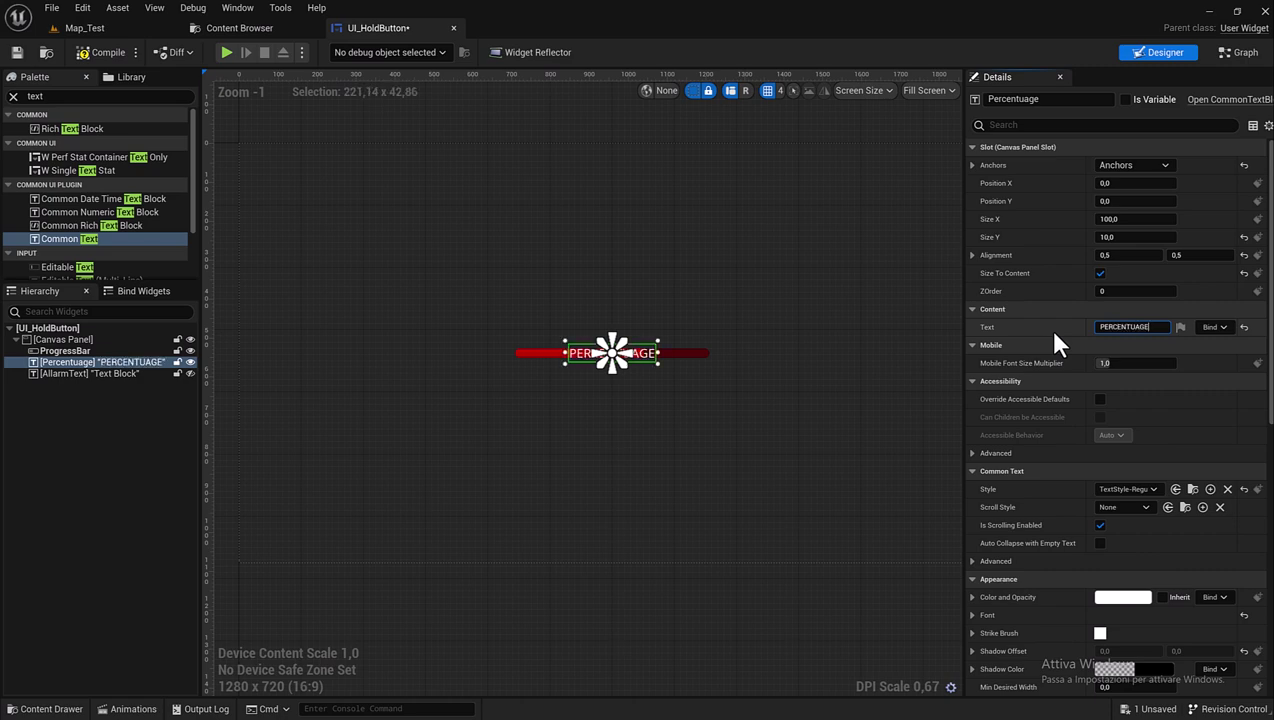
scroll(1050, 390, "down", 1)
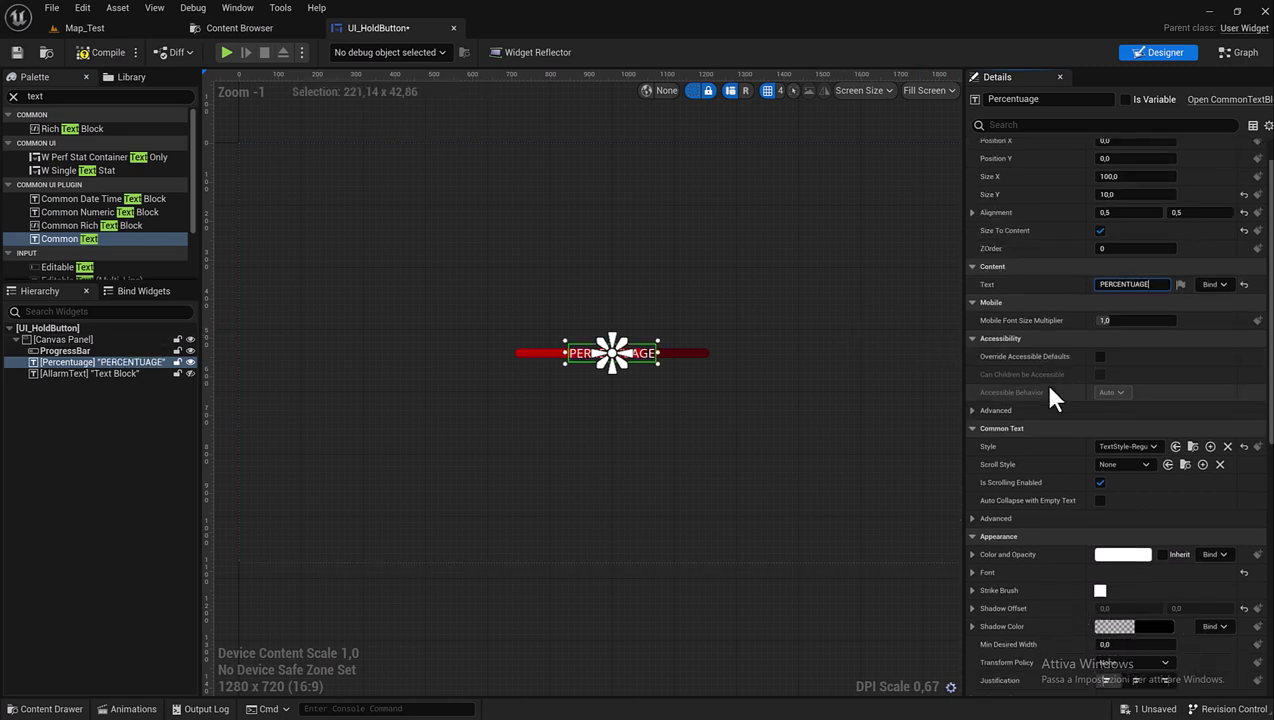
scroll(1051, 385, "down", 1)
scroll(1053, 383, "down", 1)
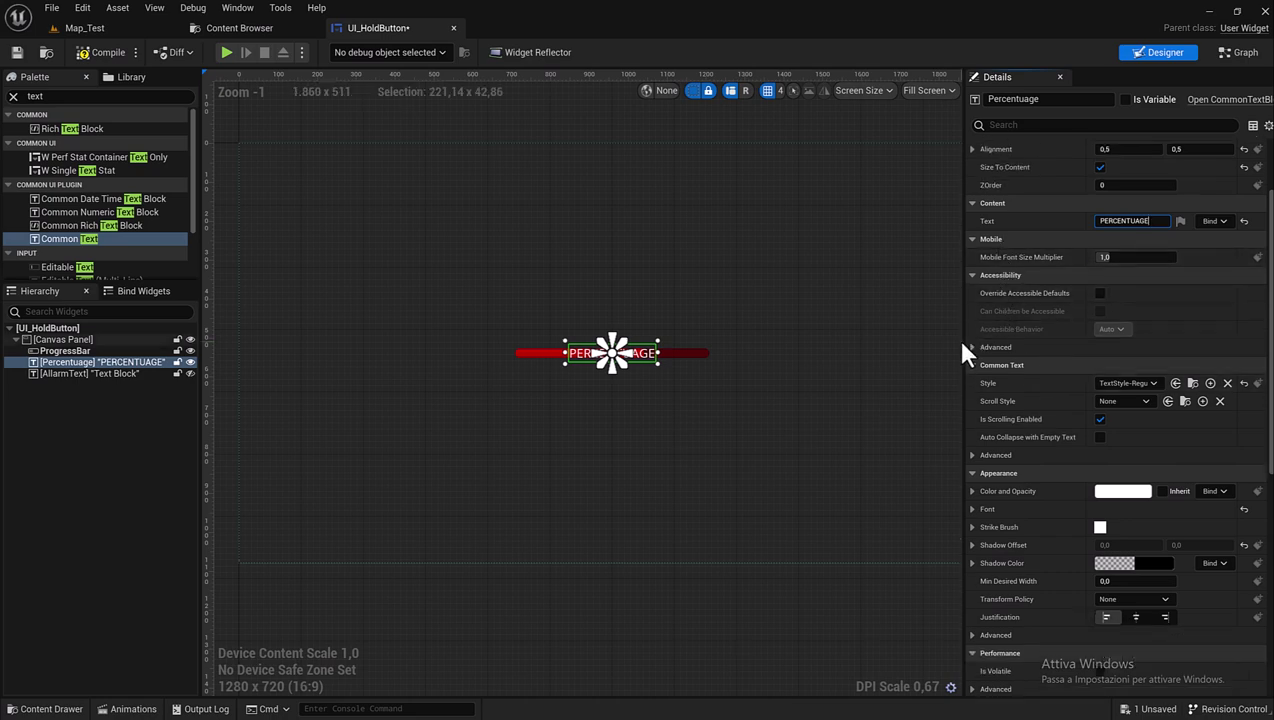
Change the PERCENTUAGE label's Common Text Style from TextStyle-Regular to None.
scroll(975, 370, "down", 2)
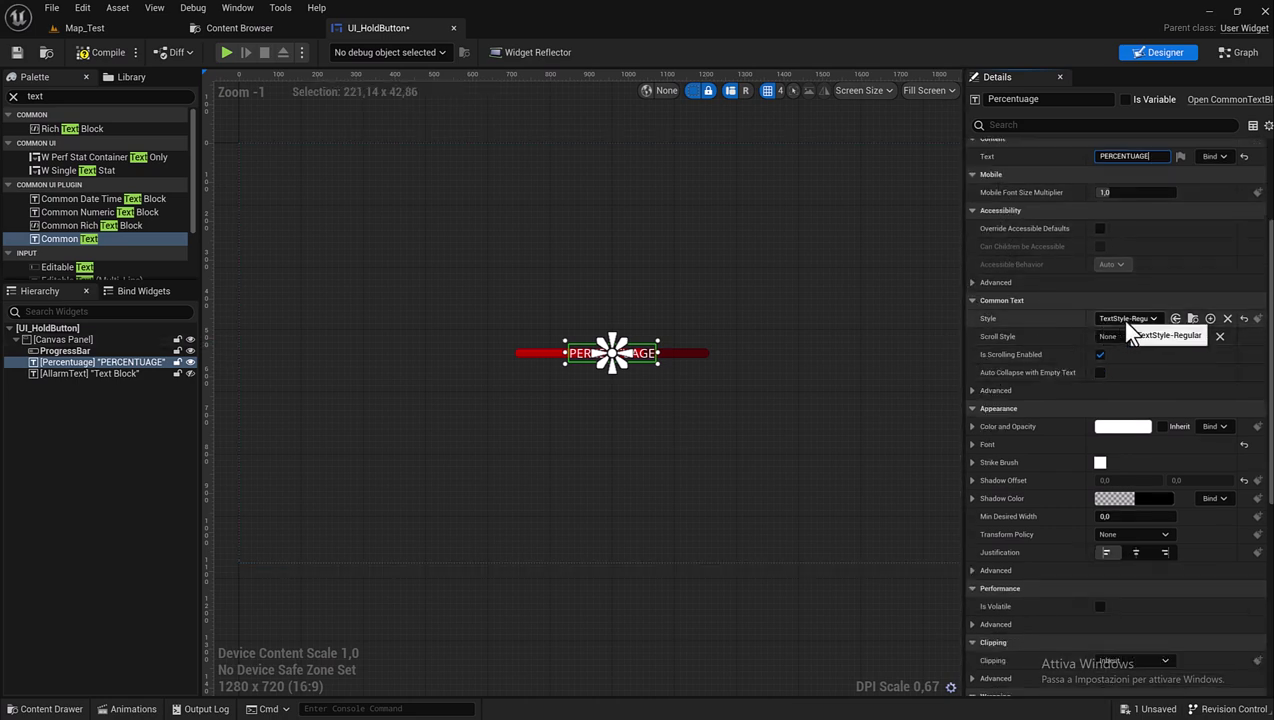
left_click(1128, 321)
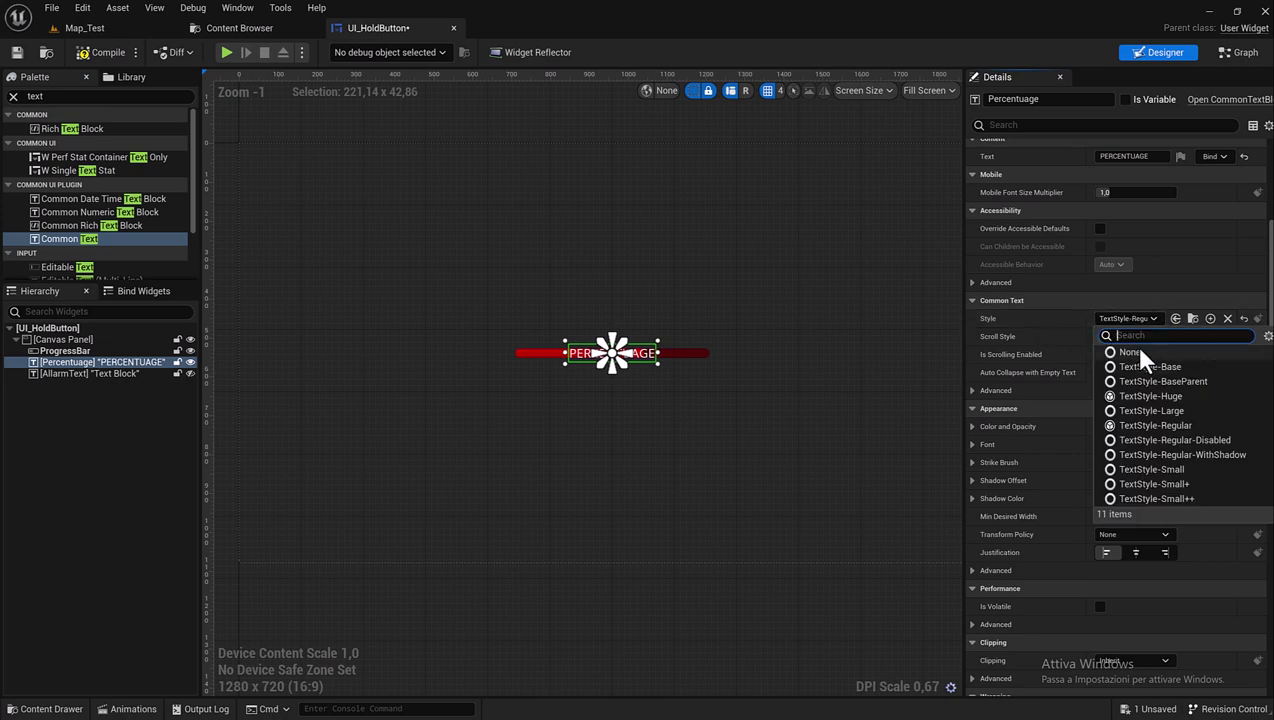
left_click(1130, 352)
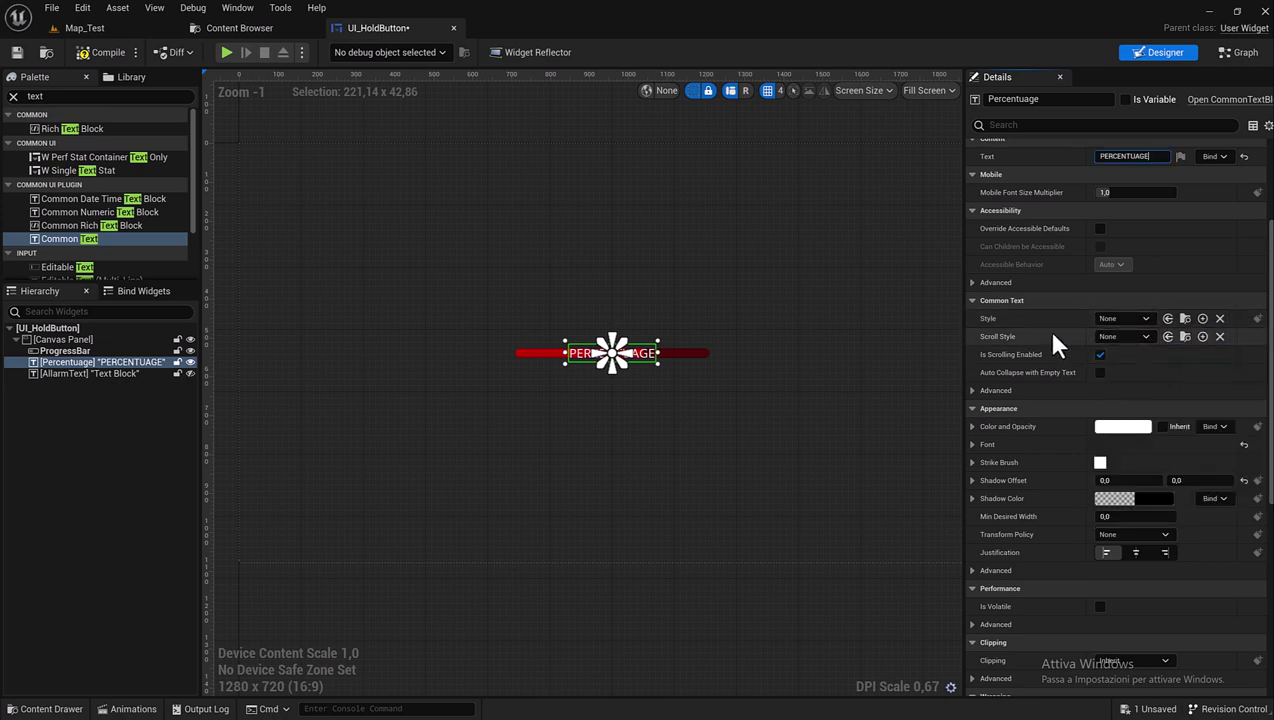
scroll(1084, 338, "down", 1)
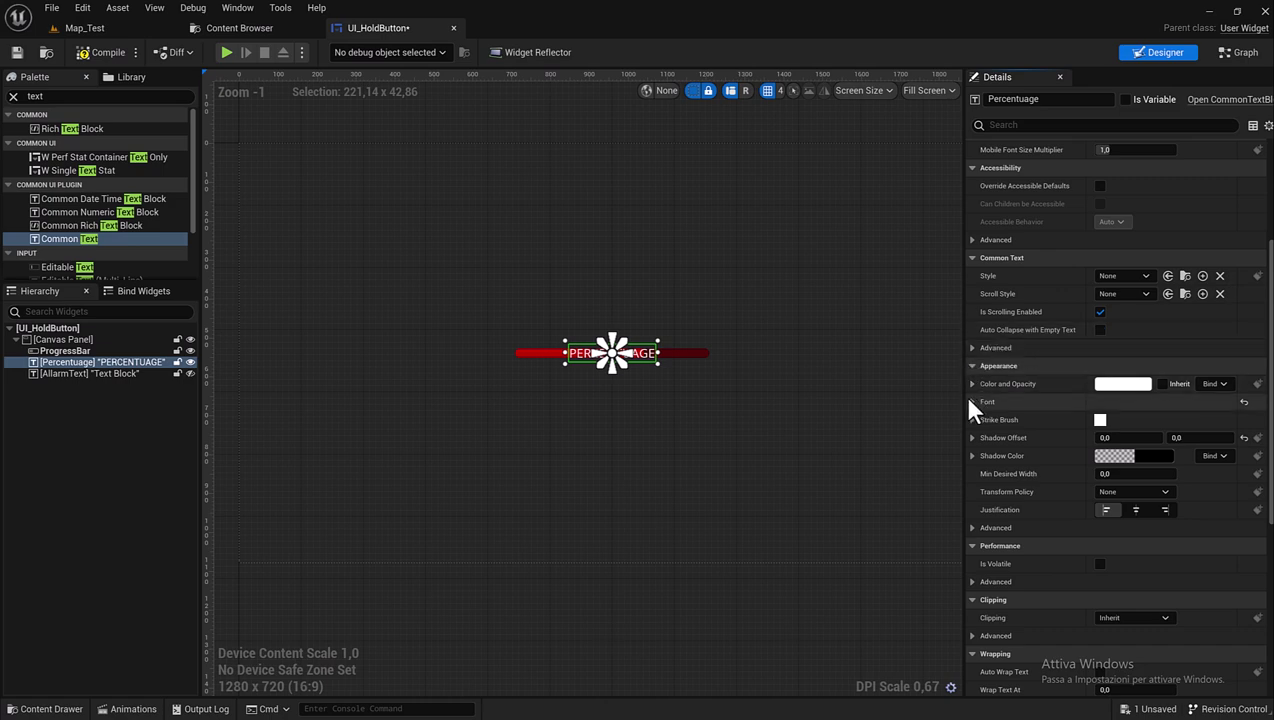
Pick yellow with hue 50 (FFD500FF) for the label's Color and Opacity.
left_click(1112, 386)
left_click_drag(952, 503, 952, 539)
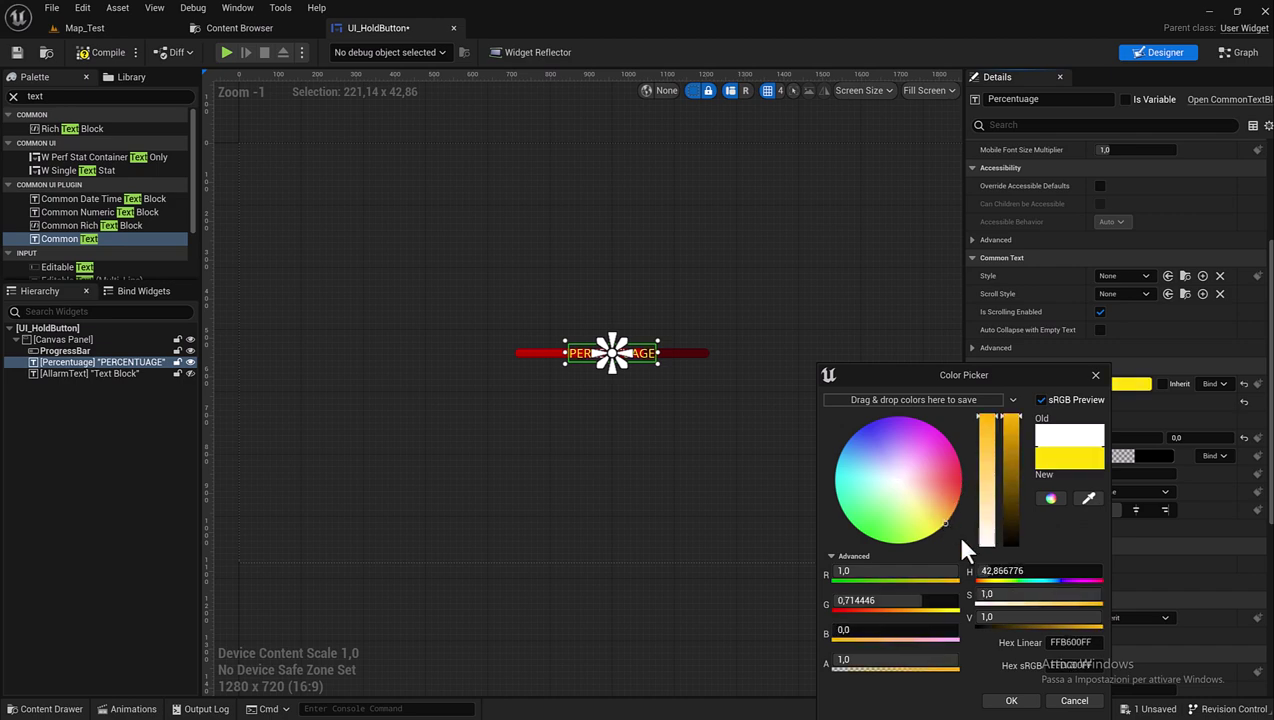
left_click(1015, 570)
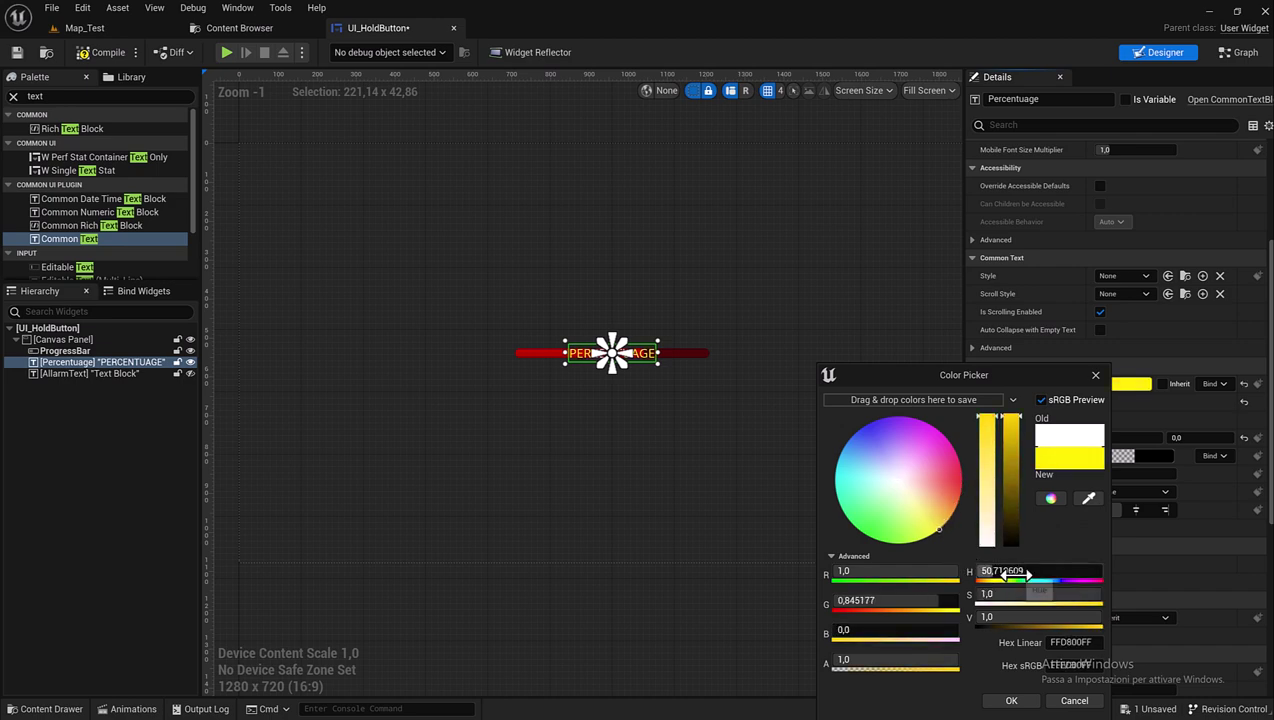
type("50")
key("Return")
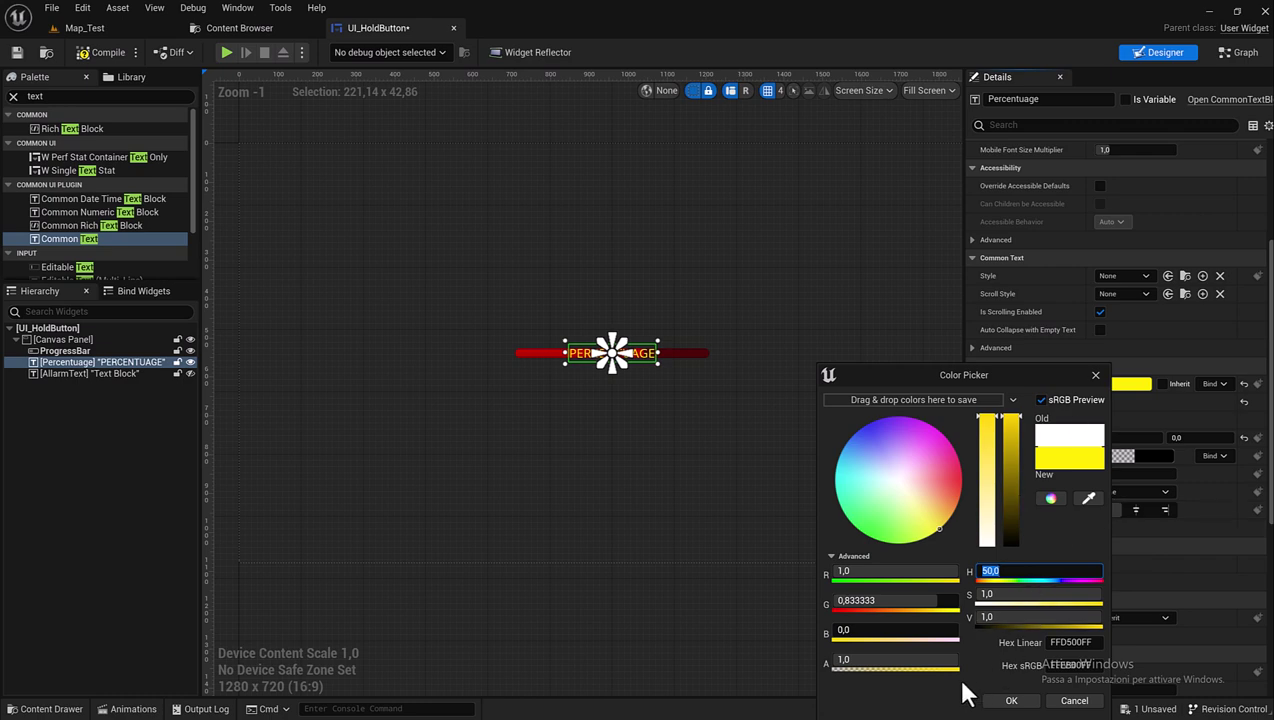
Confirm the yellow text colour and switch the Percentuage font family to Orbitron.
left_click(1015, 701)
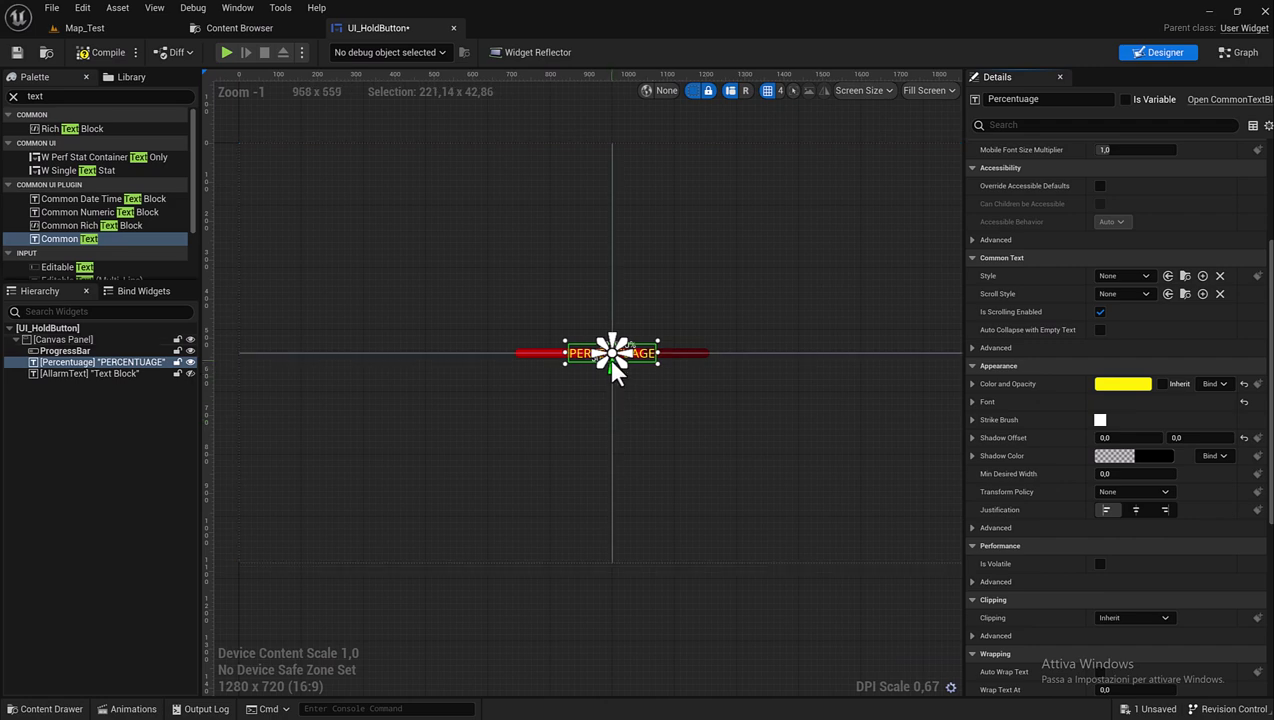
scroll(1025, 375, "down", 1)
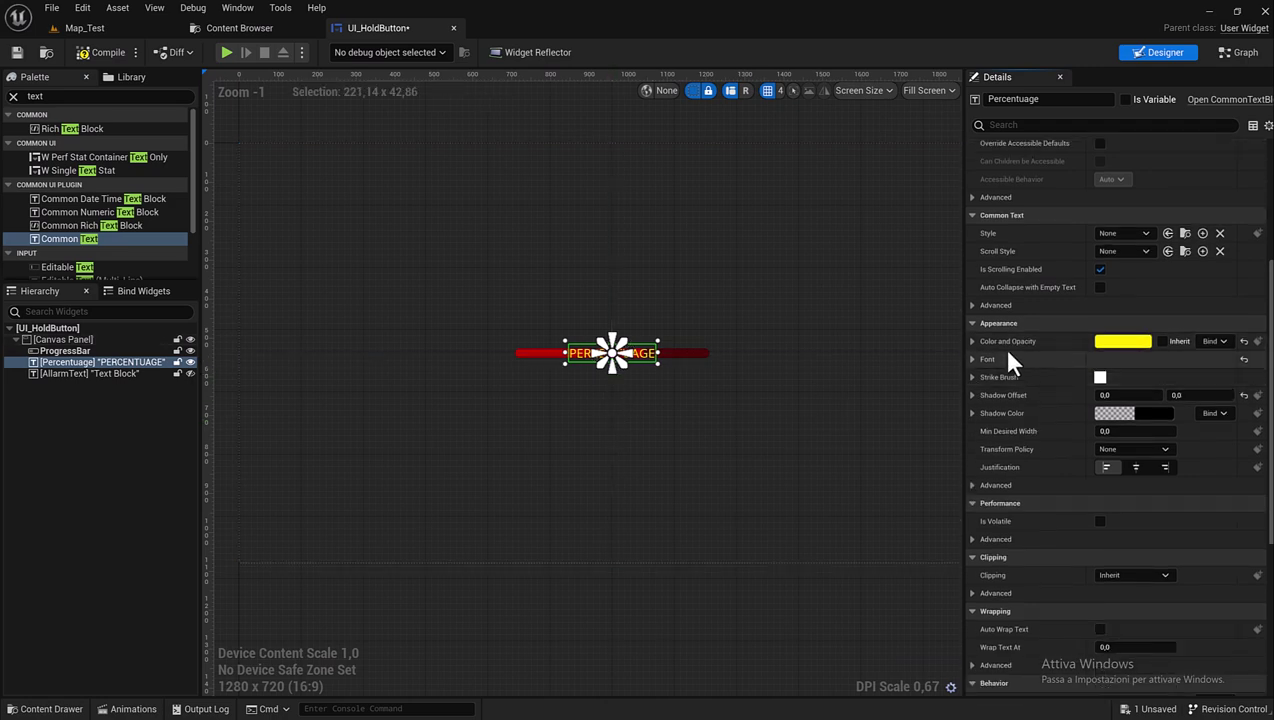
scroll(1005, 350, "down", 1)
left_click(972, 337)
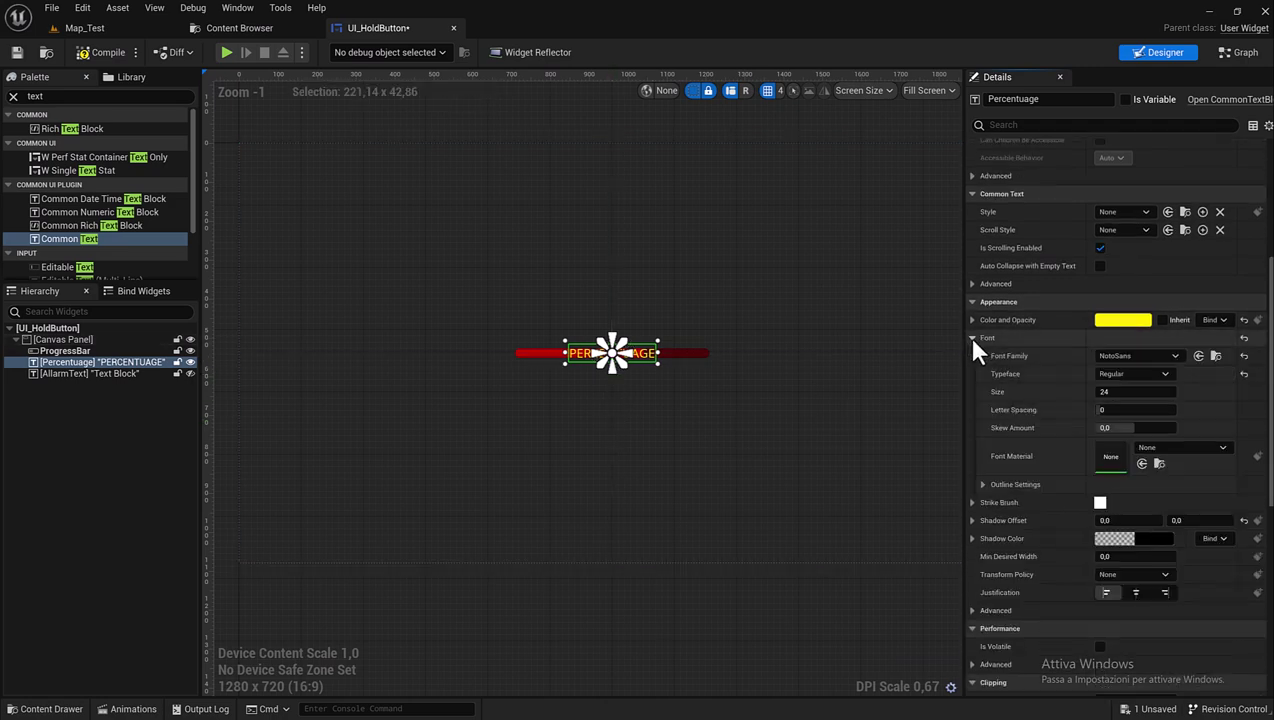
left_click(1140, 355)
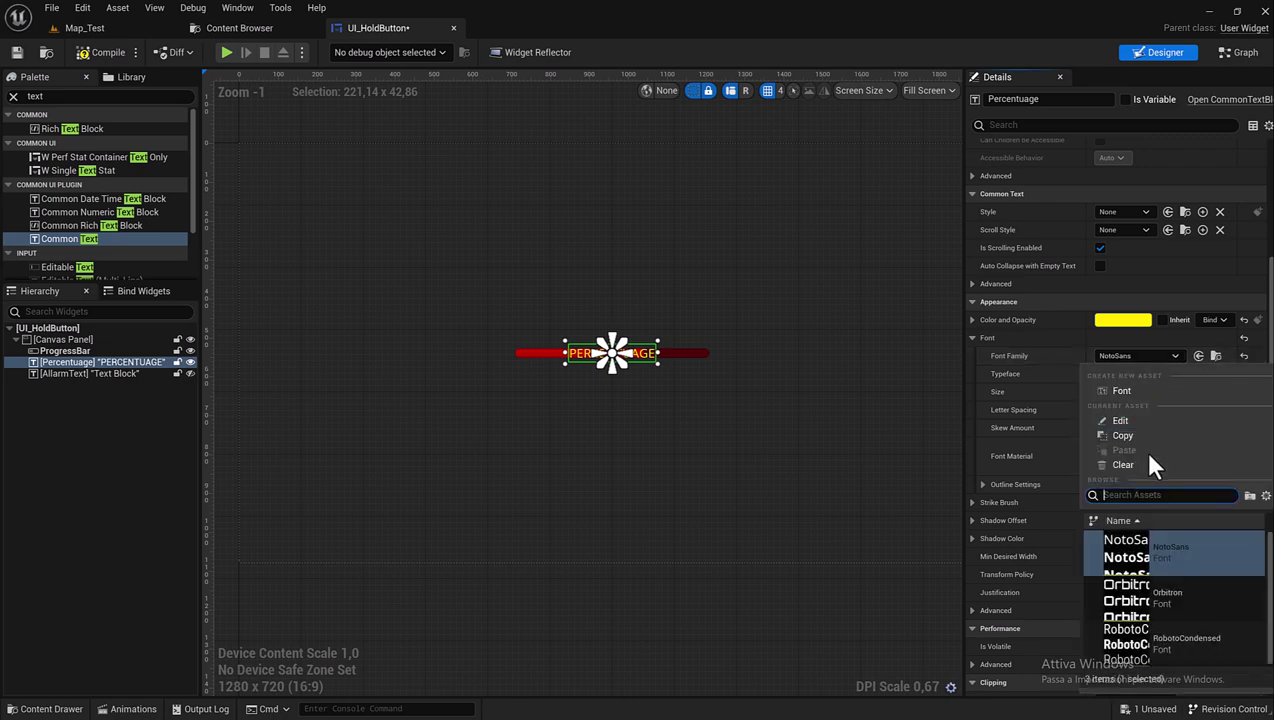
left_click(1170, 590)
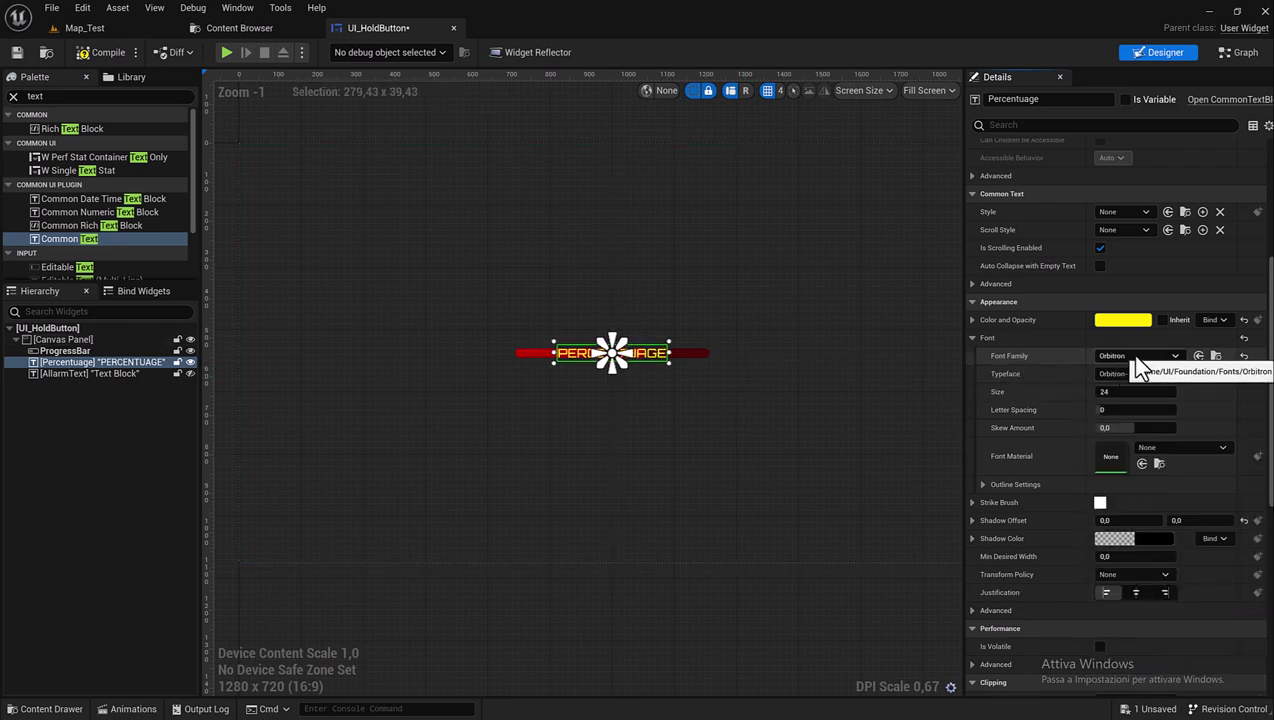
Set the Percentuage font size to 18 and save the UI_HoldButton widget.
scroll(1134, 385, "down", 2)
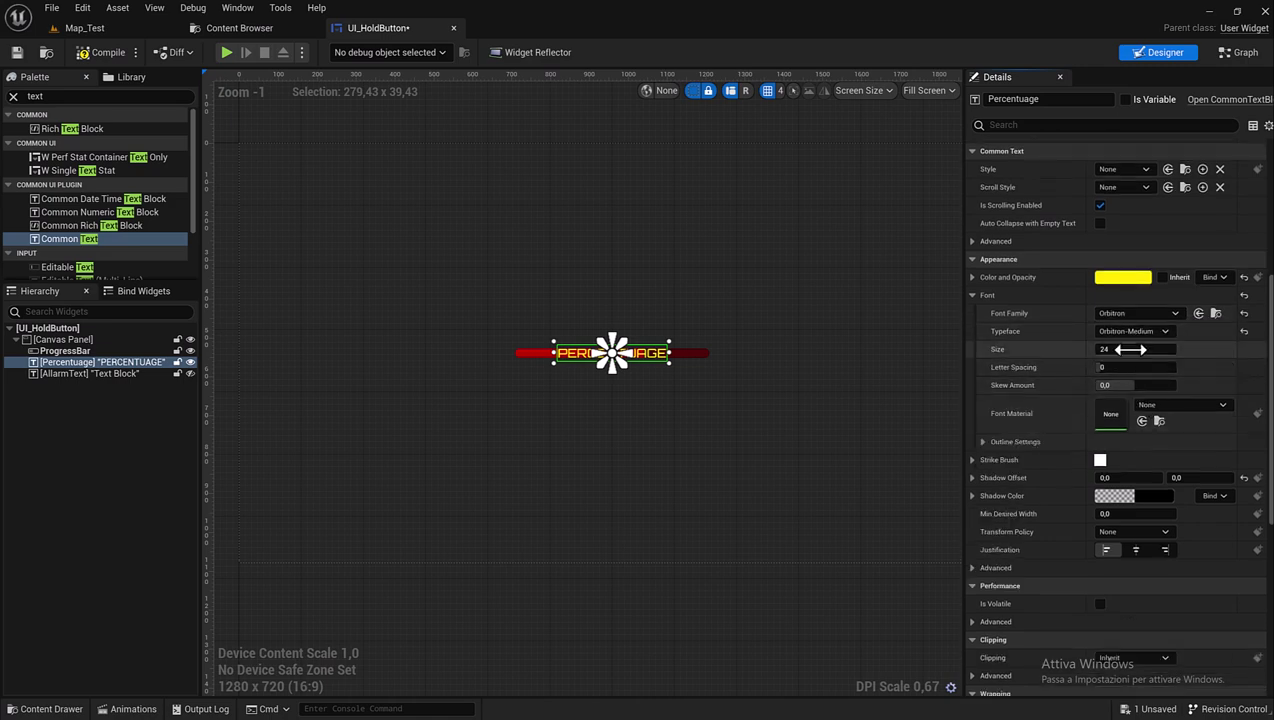
left_click(1130, 349)
type("18")
key("Return")
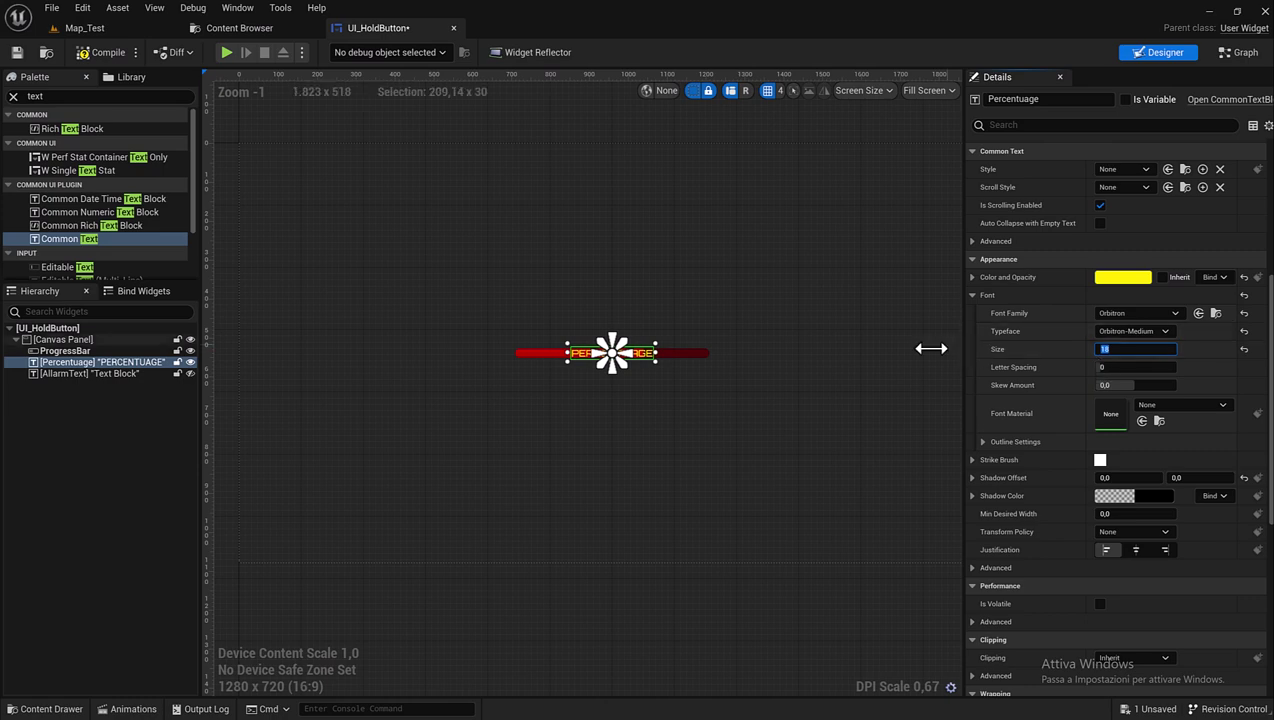
scroll(552, 378, "up", 2)
scroll(586, 364, "up", 3)
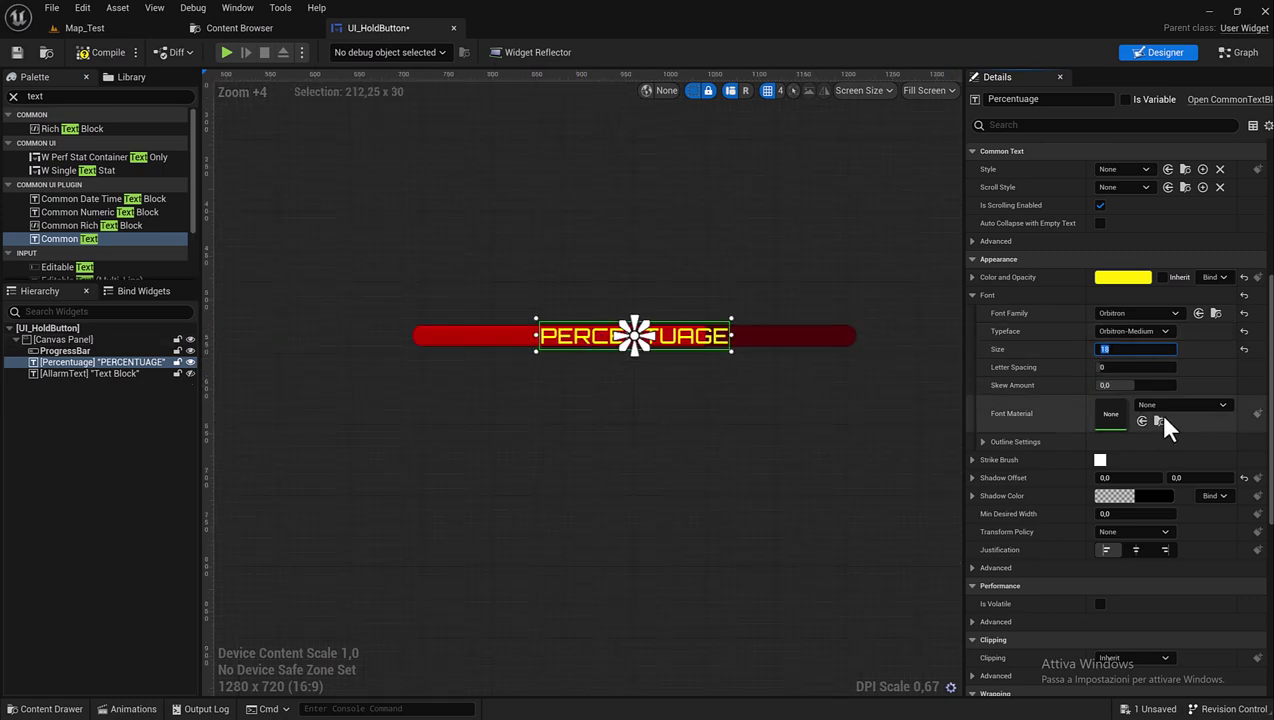
scroll(1072, 438, "down", 3)
scroll(1086, 389, "down", 1)
scroll(1093, 398, "up", 3)
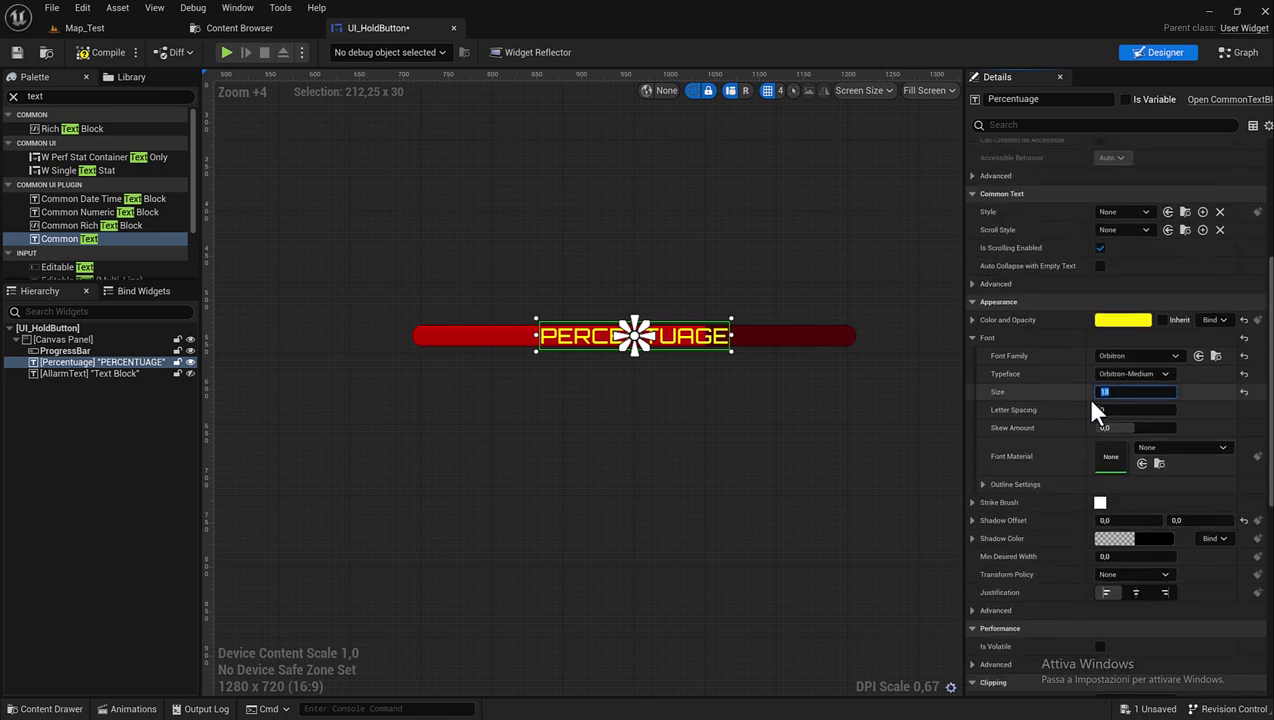
scroll(1093, 405, "up", 2)
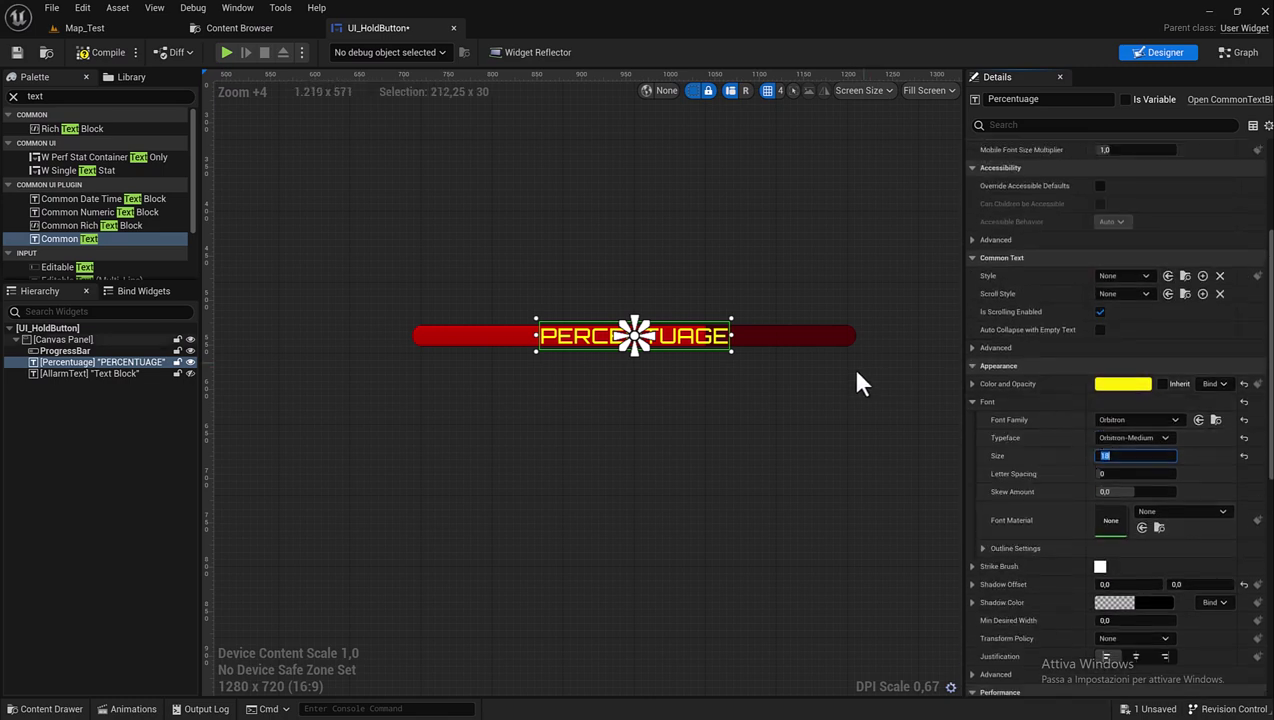
left_click(104, 52)
left_click(17, 48)
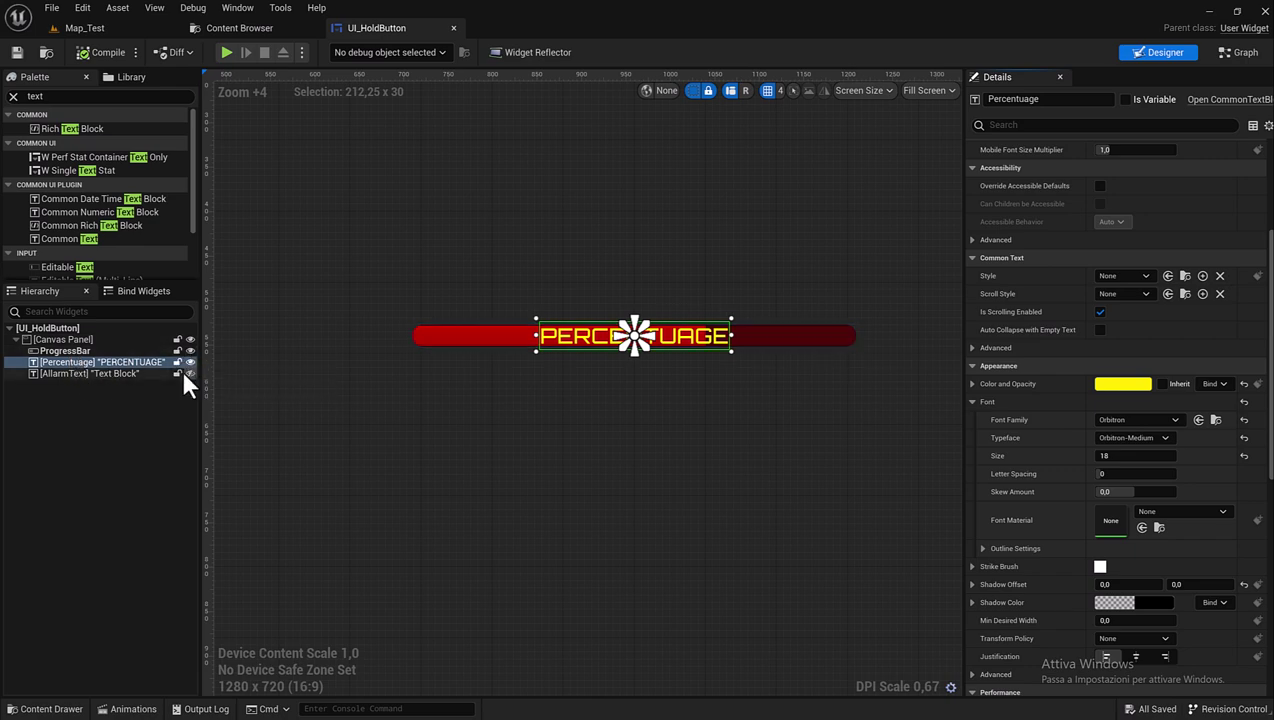
Select the AllarmText block and anchor it to the screen centre.
left_click(110, 374)
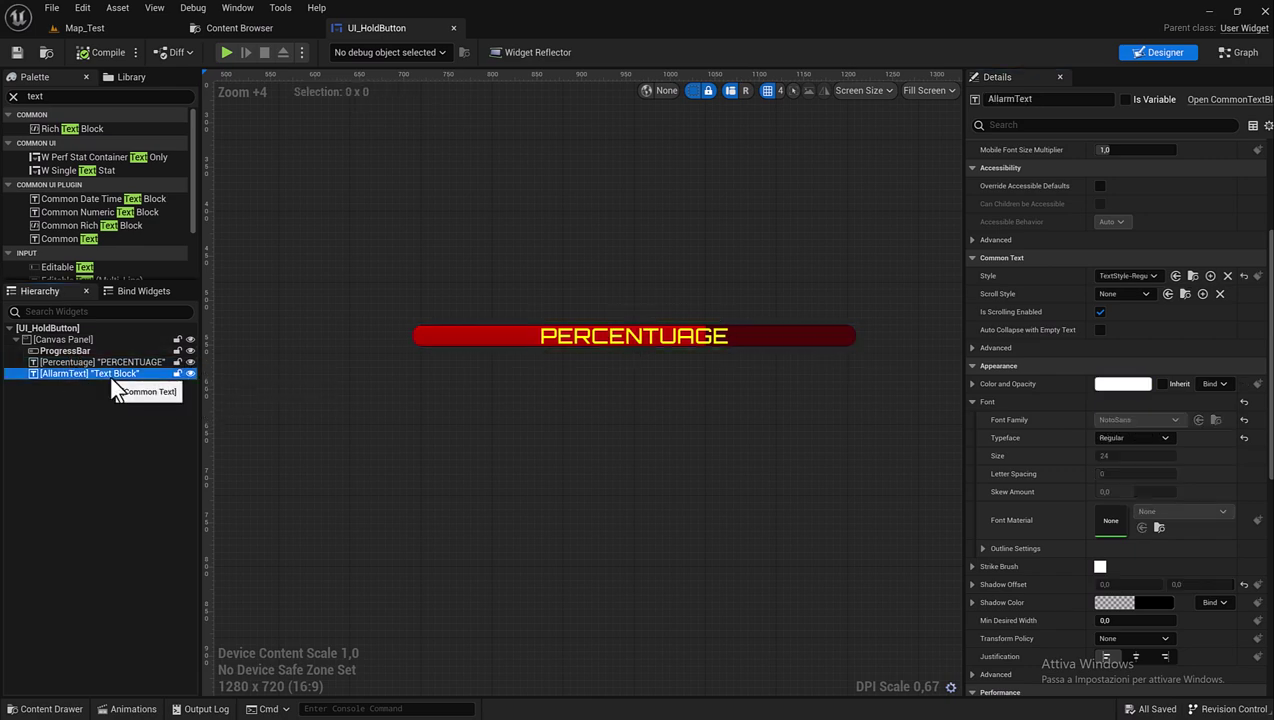
scroll(488, 573, "down", 5)
scroll(341, 321, "down", 1)
left_click(252, 305)
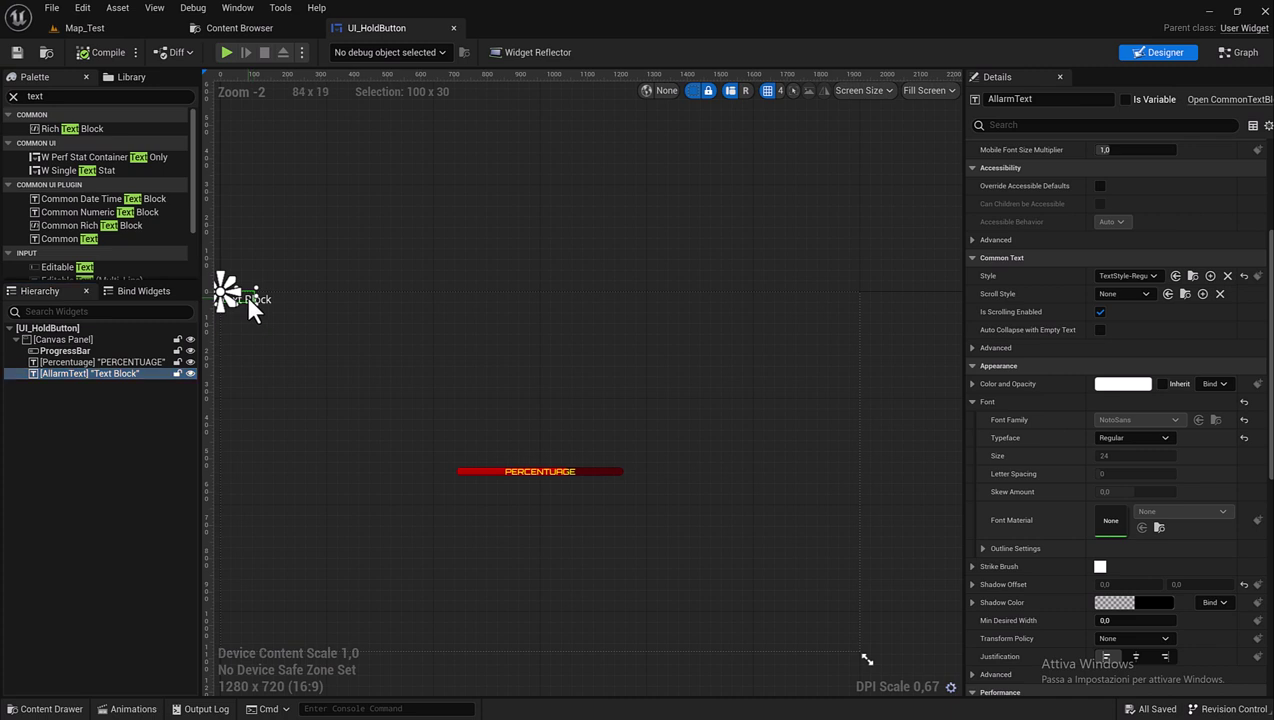
scroll(1110, 275, "up", 2)
scroll(1120, 240, "up", 3)
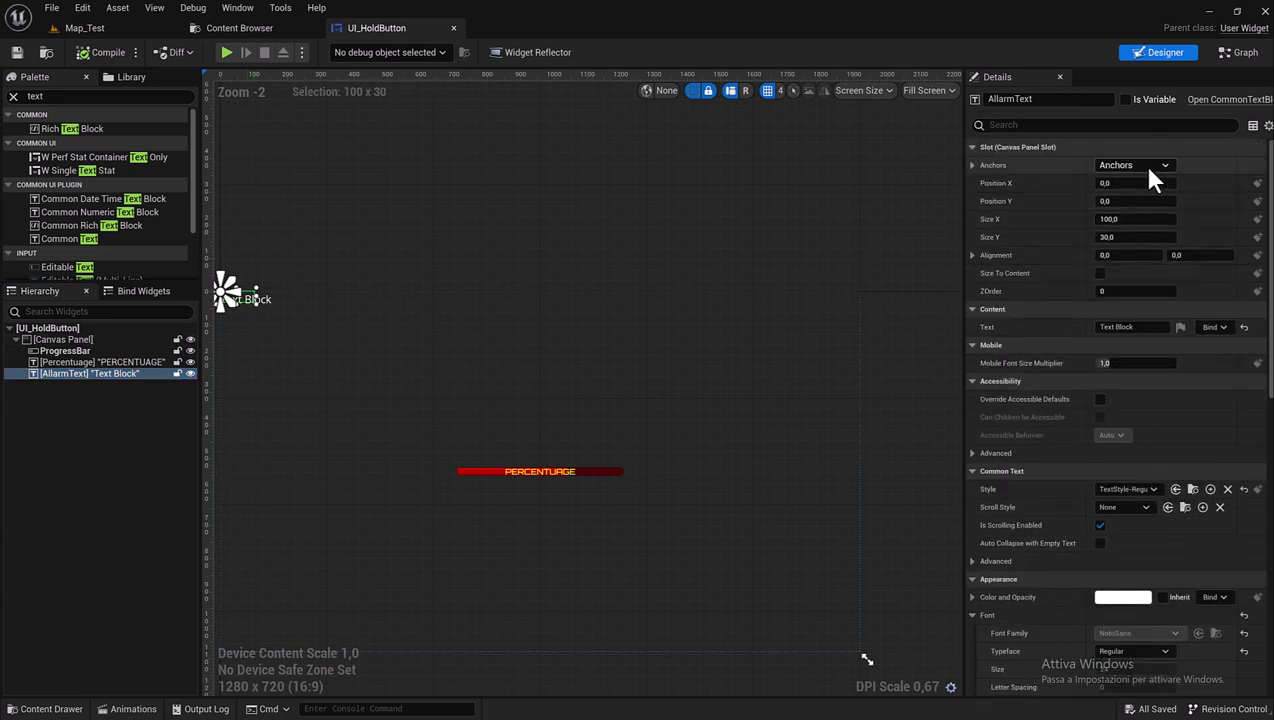
left_click(1140, 168)
left_click(1140, 250)
Set AllarmText's position to 0, 0 and its horizontal alignment to 0.5.
left_click(1130, 190)
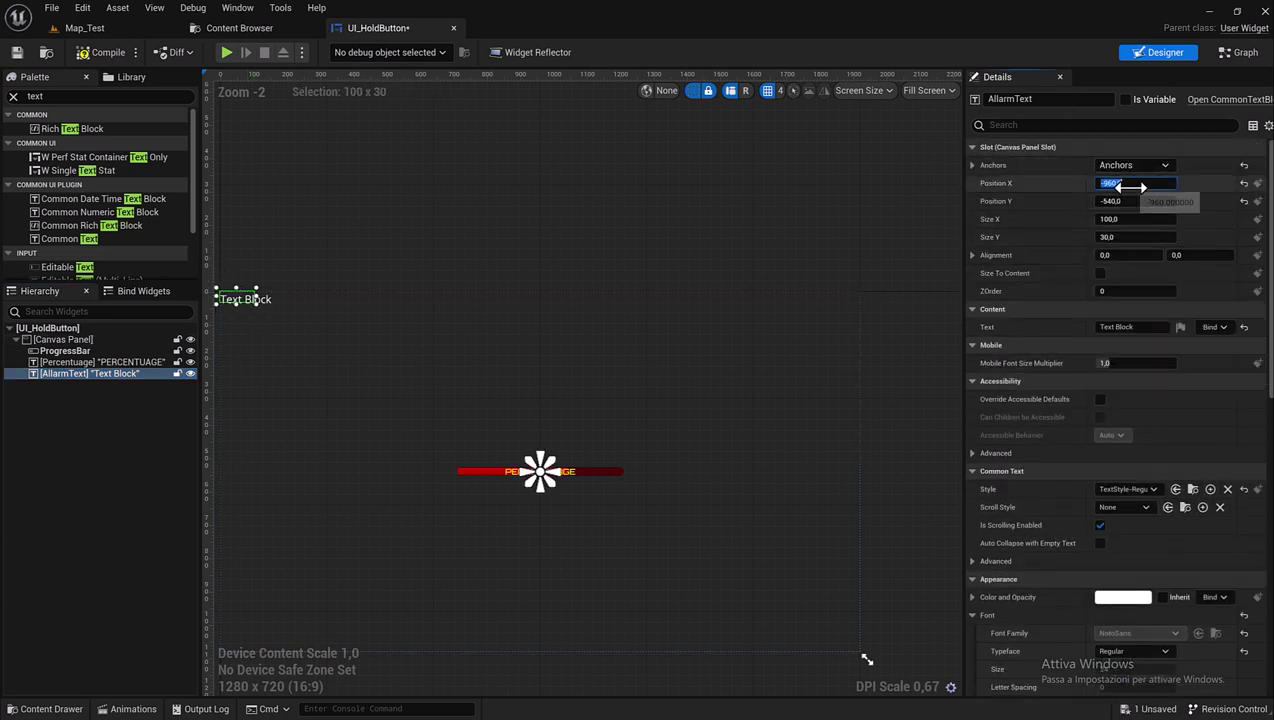
type("0")
key("Tab")
type("0")
key("Tab")
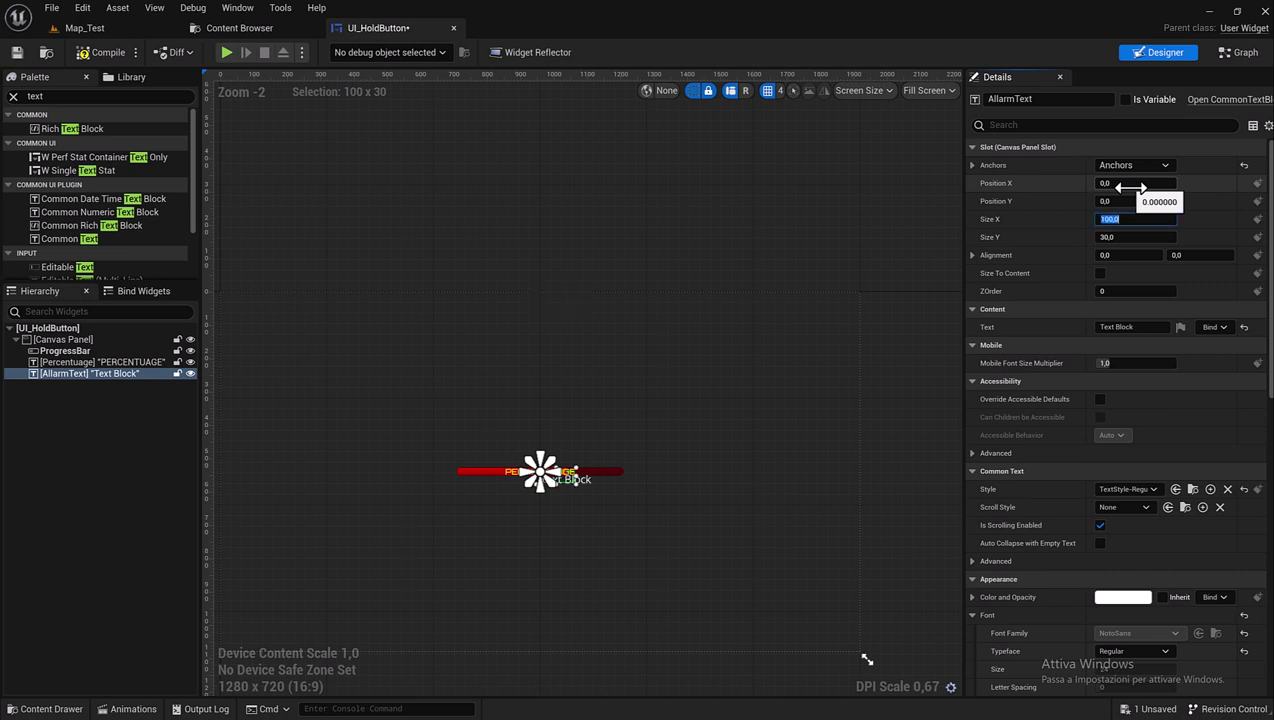
key("Tab")
key("Tab")
type("0,5")
key("Tab")
key("Tab")
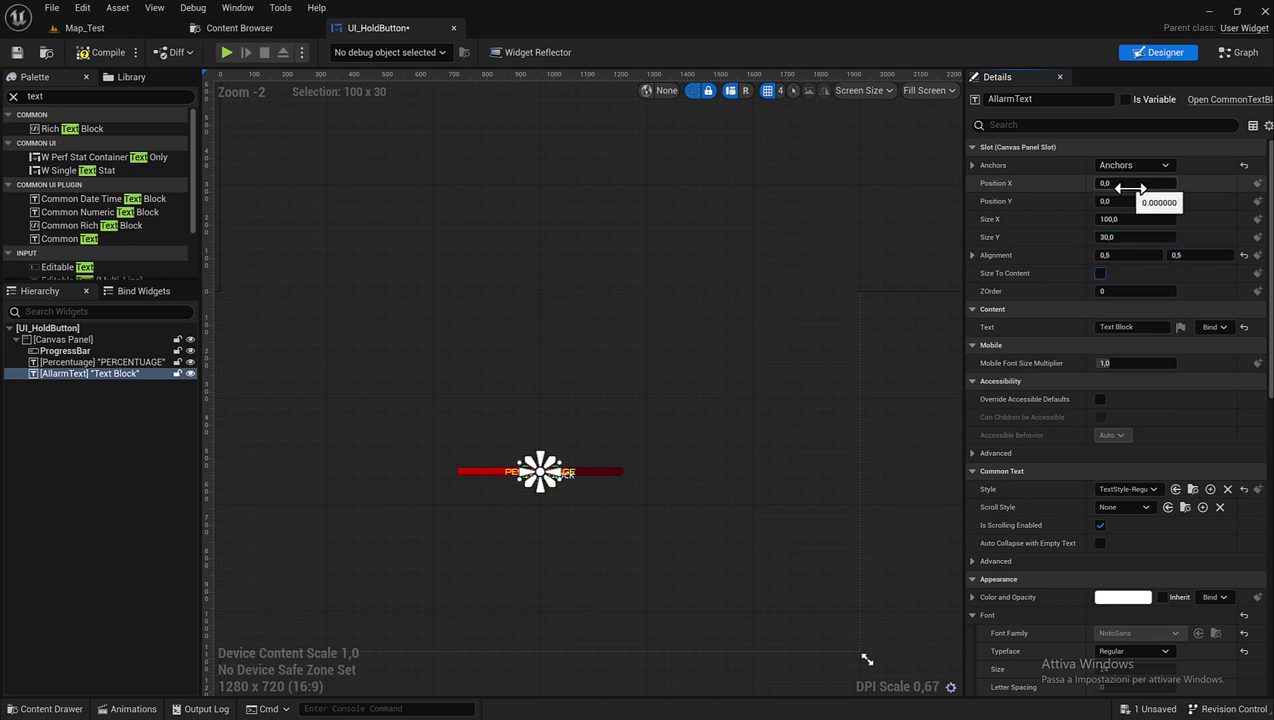
Enable Size To Content and set vertical alignment to 3, placing the text above the bar.
left_click(1099, 275)
scroll(1080, 280, "down", 1)
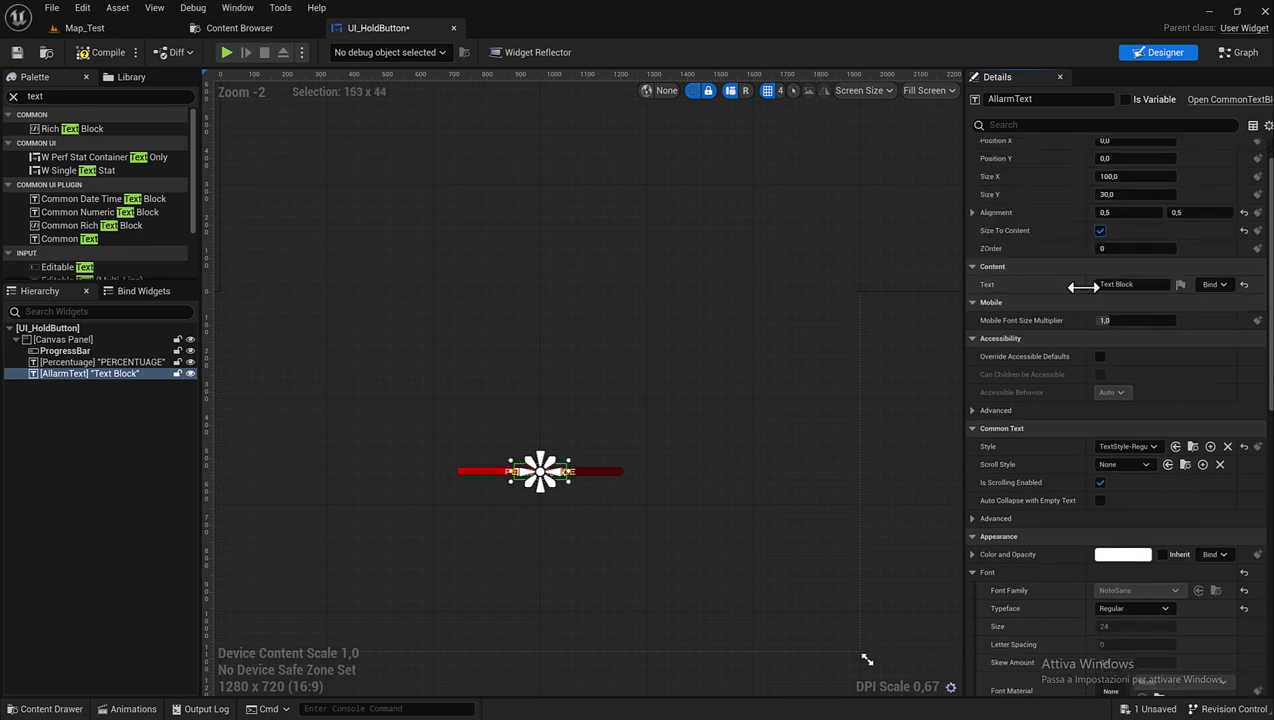
scroll(1070, 298, "up", 1)
left_click(1190, 256)
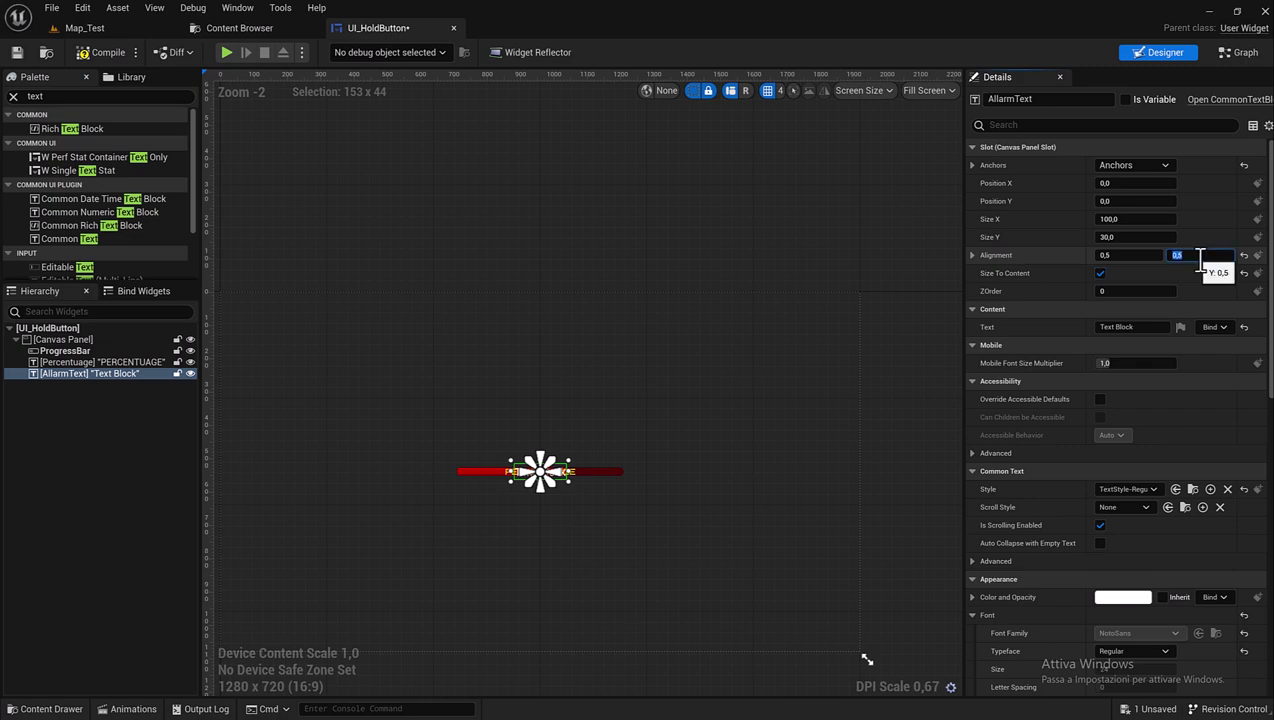
type("2")
key("Return")
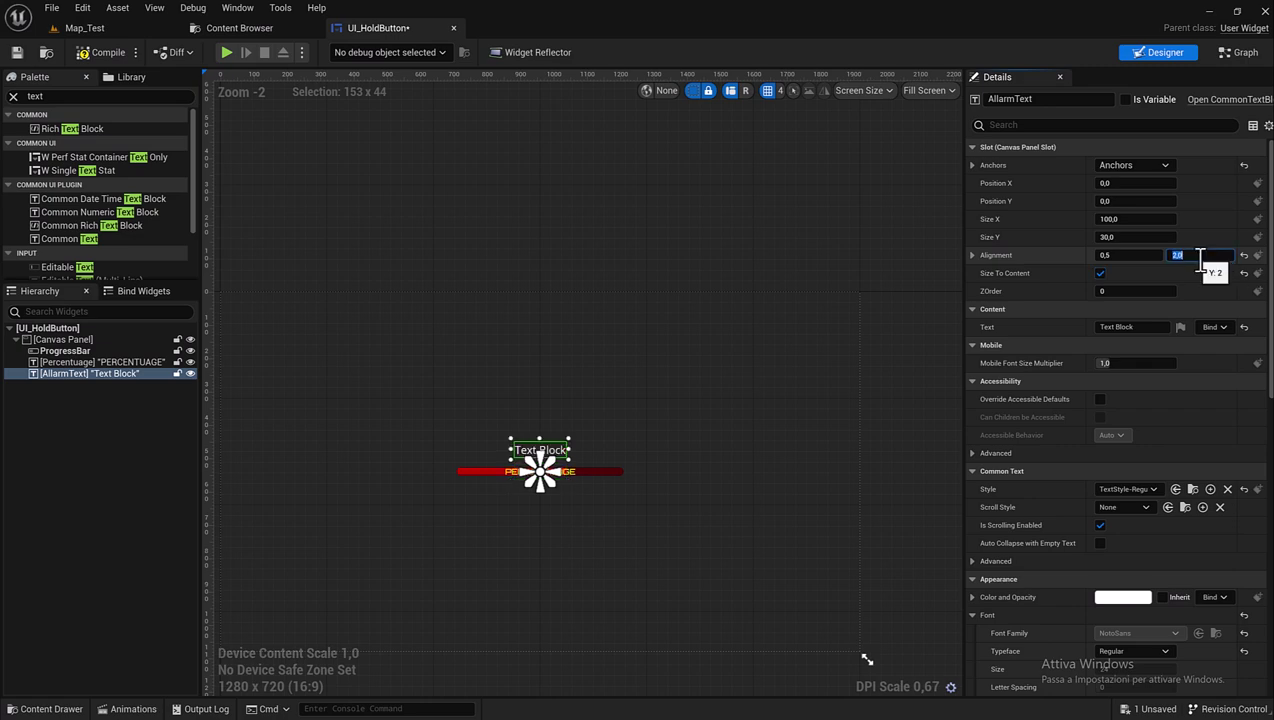
key("Return")
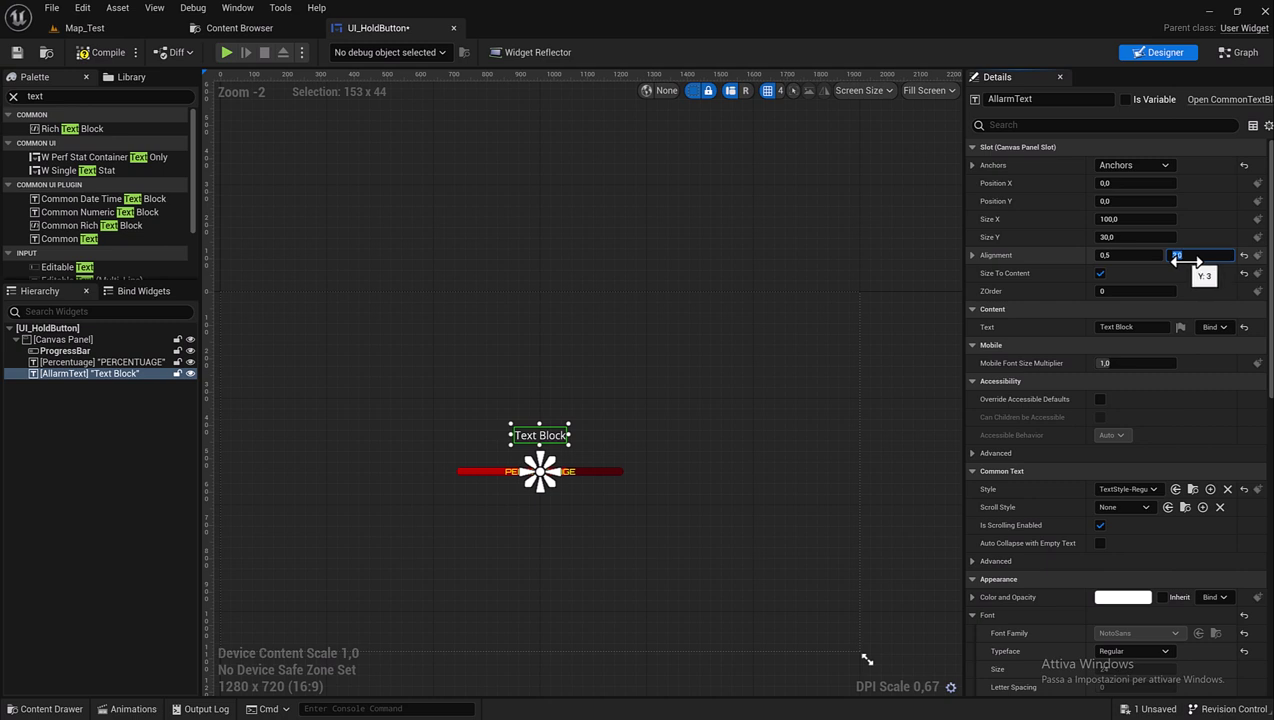
scroll(560, 509, "up", 2)
scroll(620, 515, "down", 5)
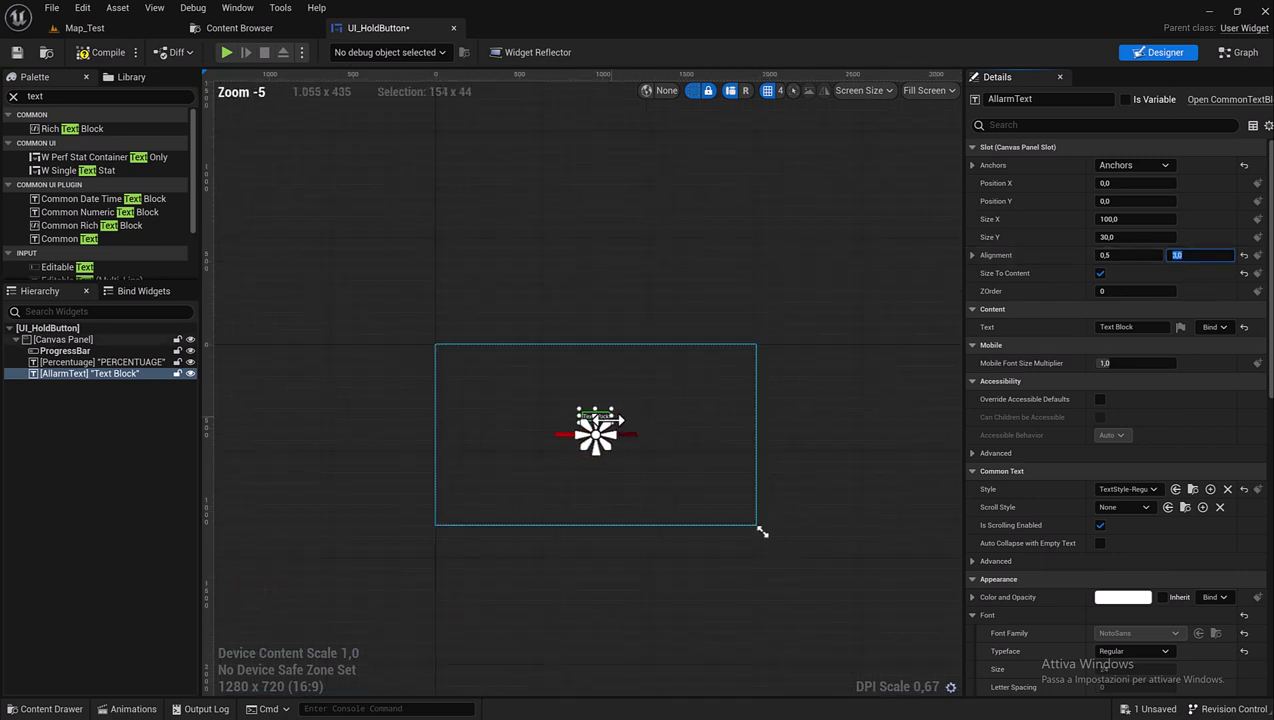
scroll(583, 427, "up", 4)
scroll(651, 353, "up", 2)
scroll(583, 350, "up", 1)
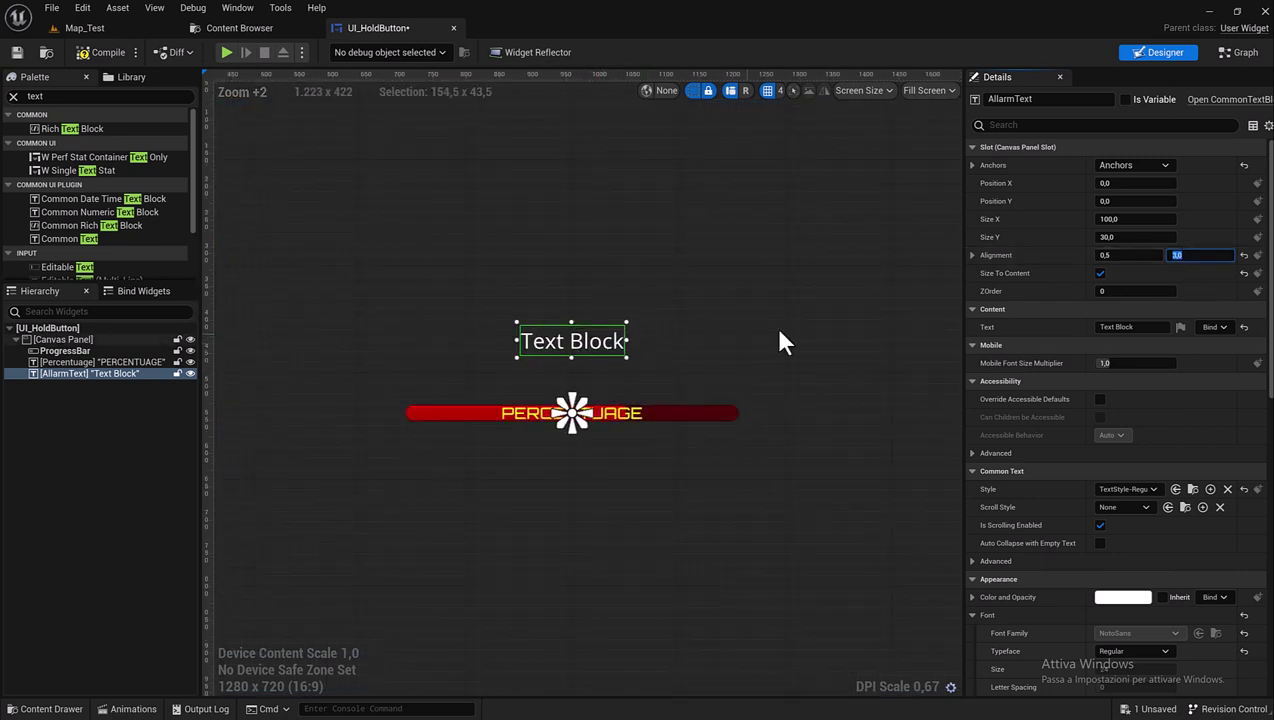
Replace the placeholder Text Block label with 'ITEM DELETING...'.
left_click(1125, 327)
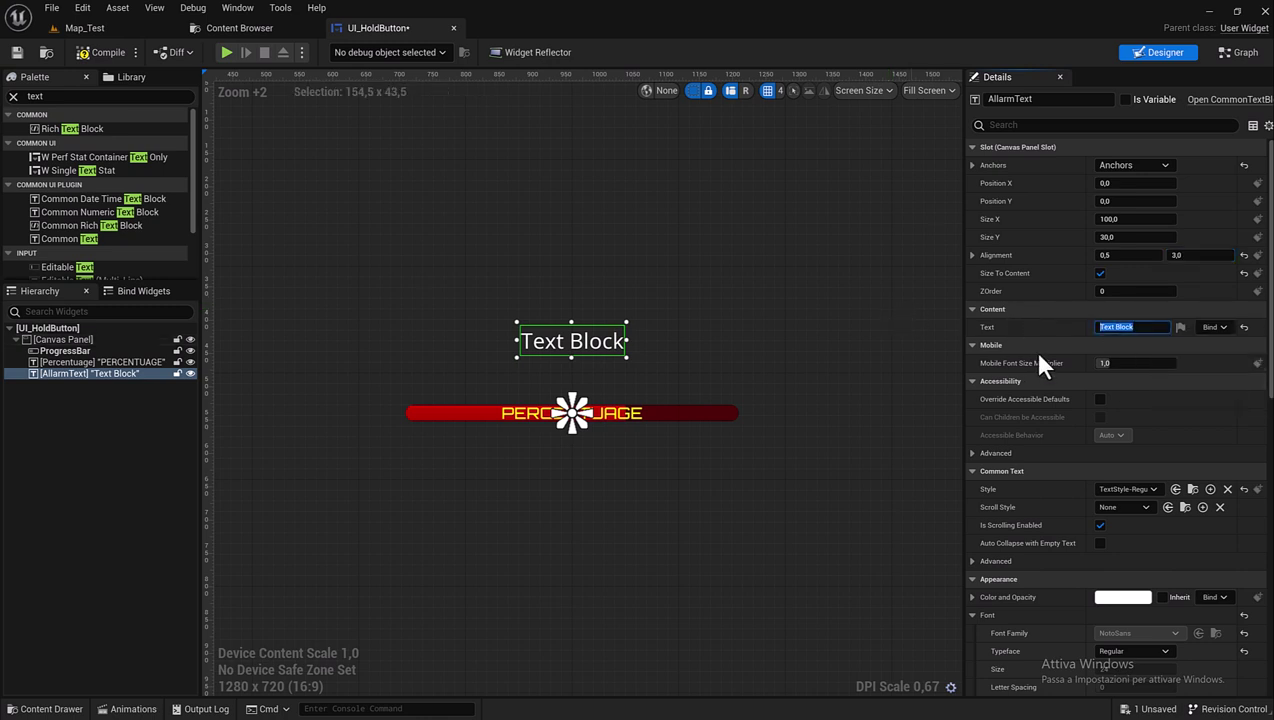
key("BackSpace")
type("ITEM")
type(" DELE")
type("TING")
type("...")
key("Return")
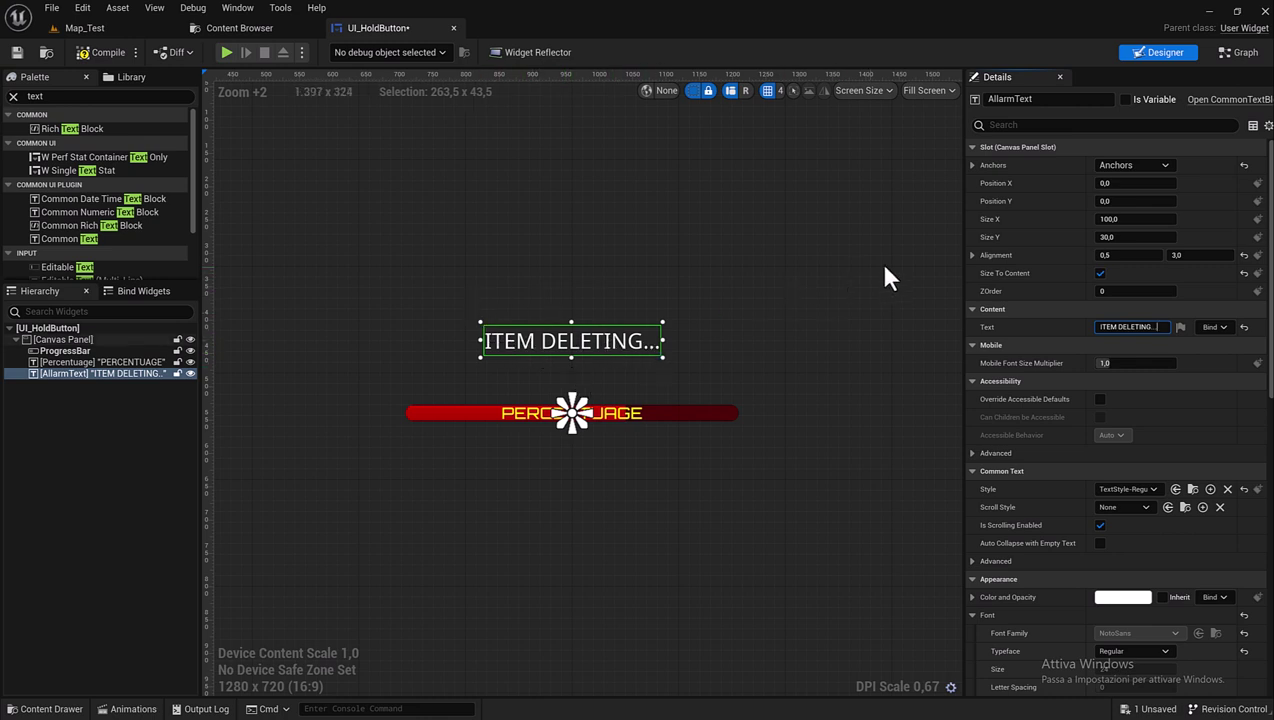
scroll(1050, 378, "down", 1)
scroll(1057, 385, "down", 3)
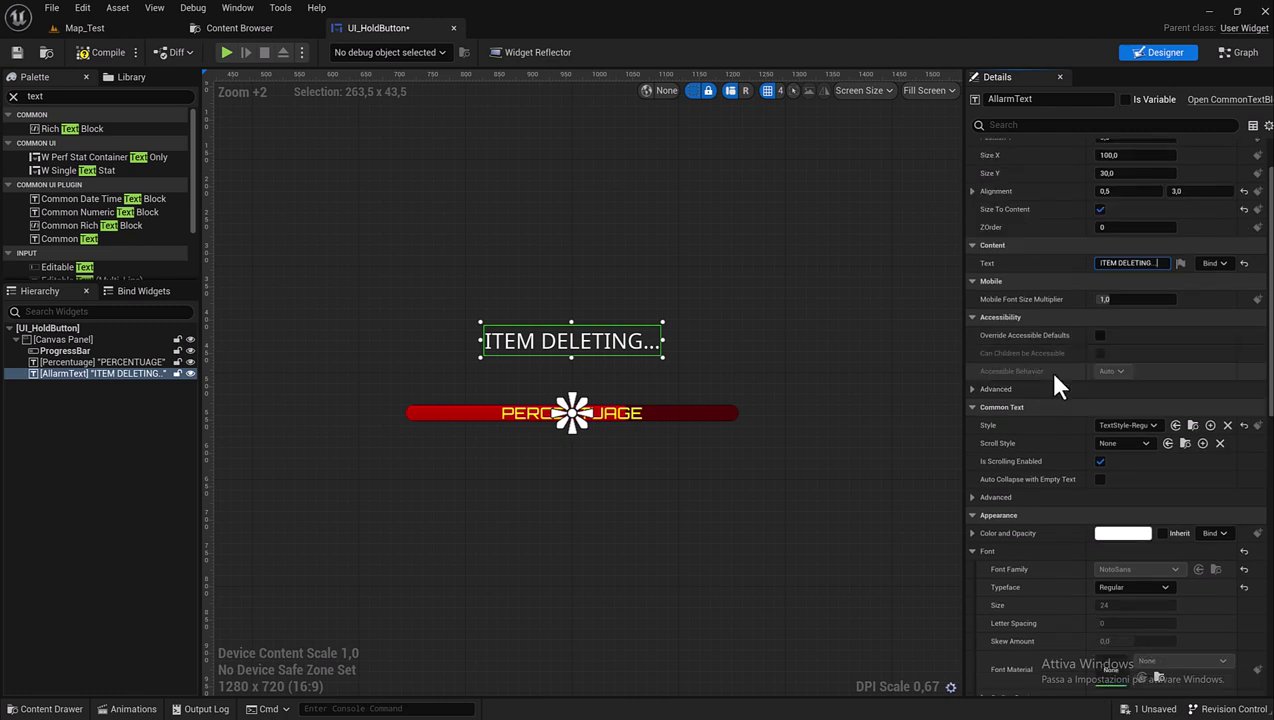
scroll(1050, 372, "down", 1)
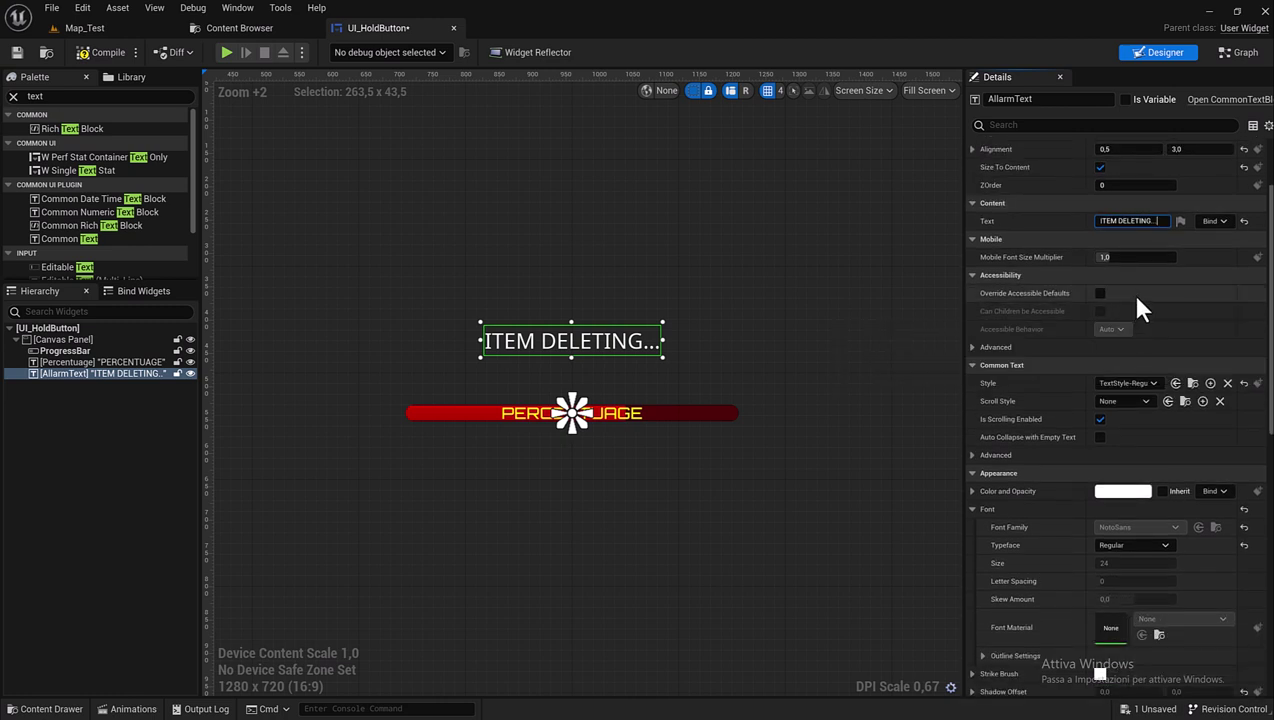
Remove the text style preset and make the text yellow with hue 50.
left_click(1118, 384)
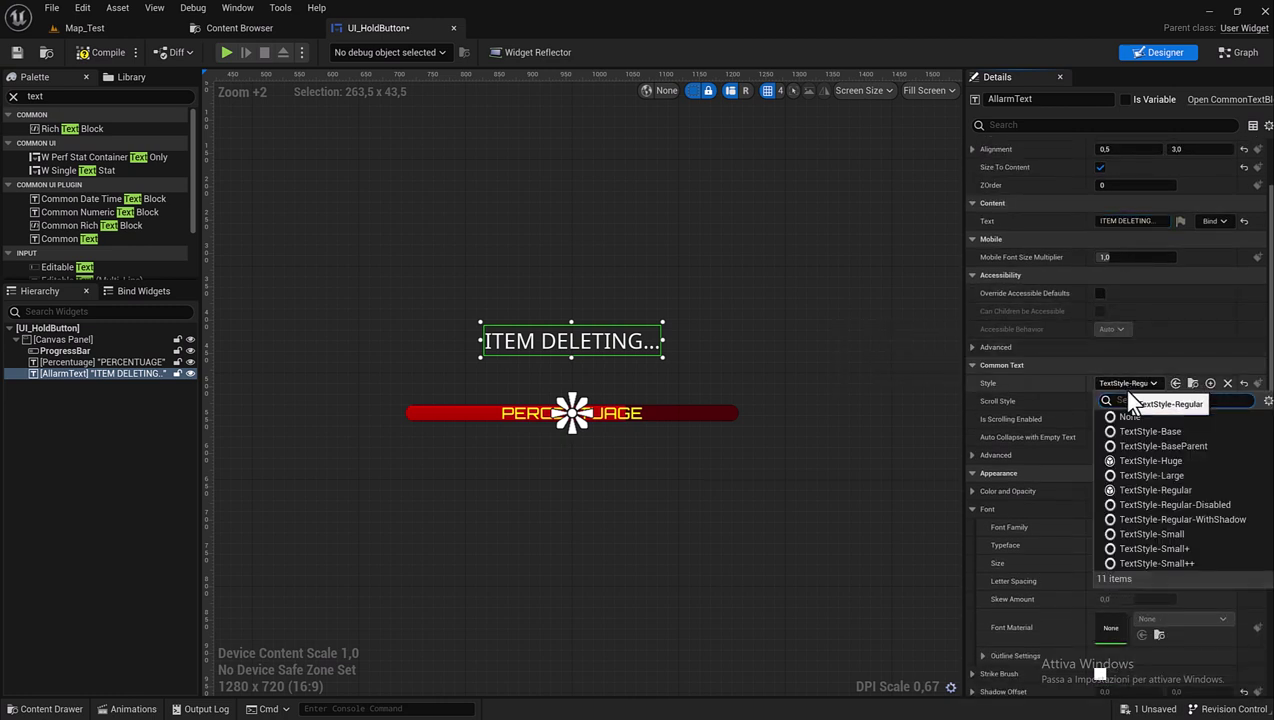
left_click(1133, 414)
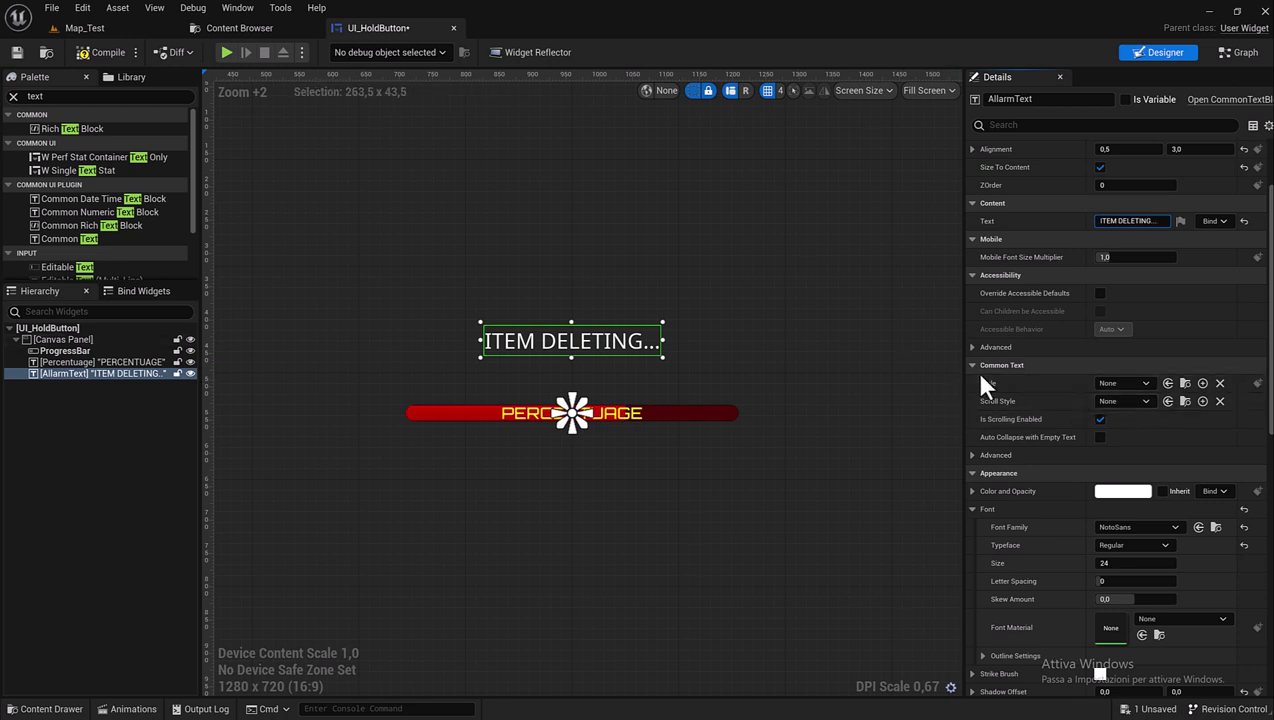
scroll(1051, 435, "down", 3)
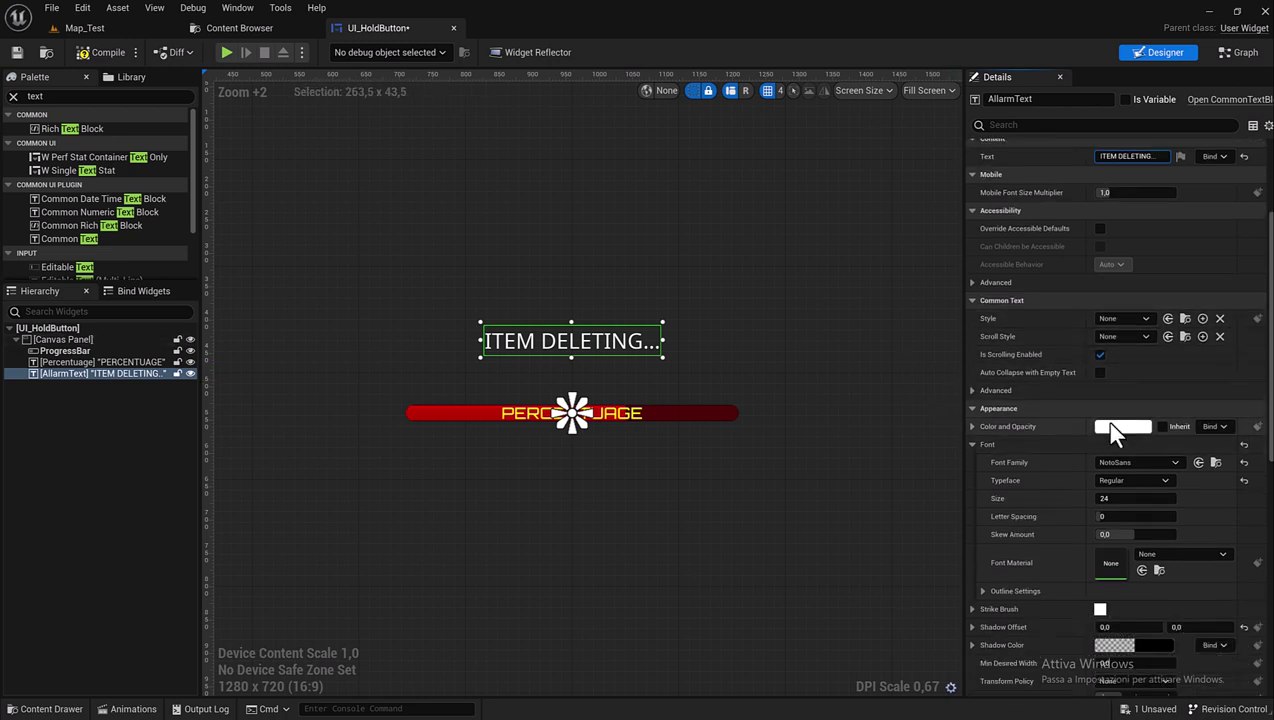
left_click(1115, 428)
left_click_drag(925, 530, 962, 560)
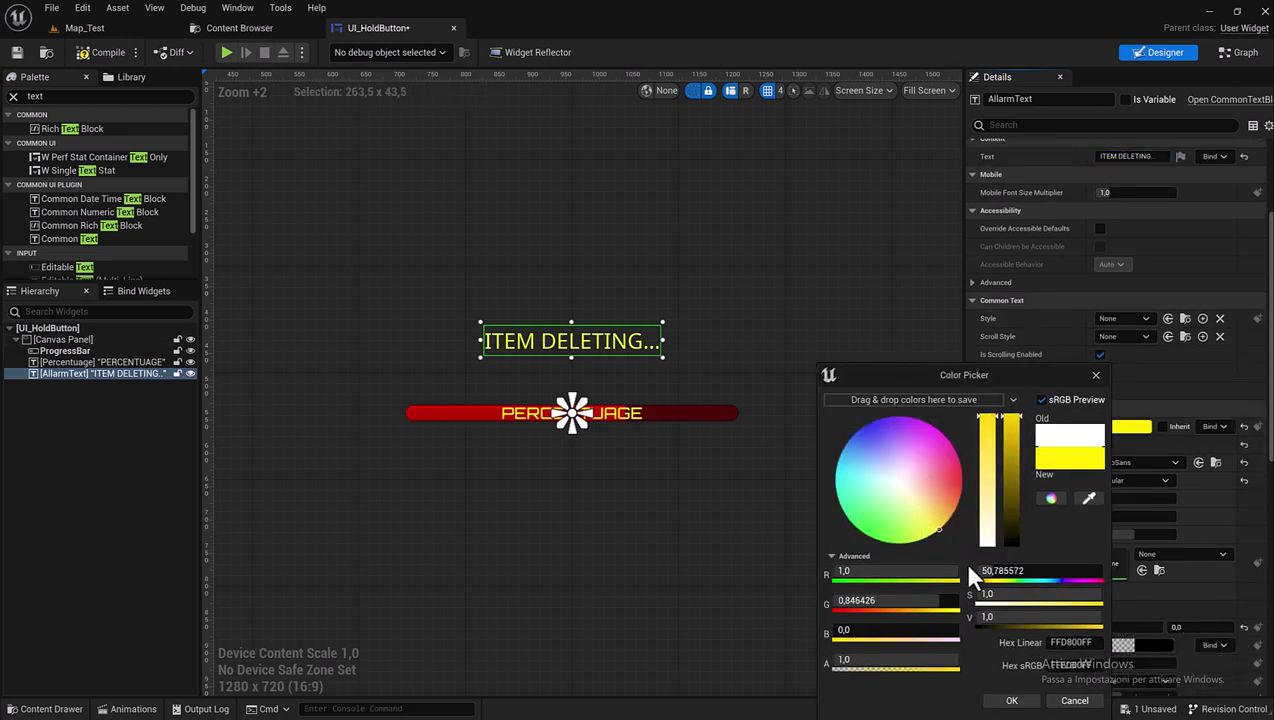
left_click(1017, 571)
type("50,88098")
key("Return")
left_click(1011, 700)
Switch the font to Orbitron and settle on a font size of 40.
scroll(1115, 381, "down", 2)
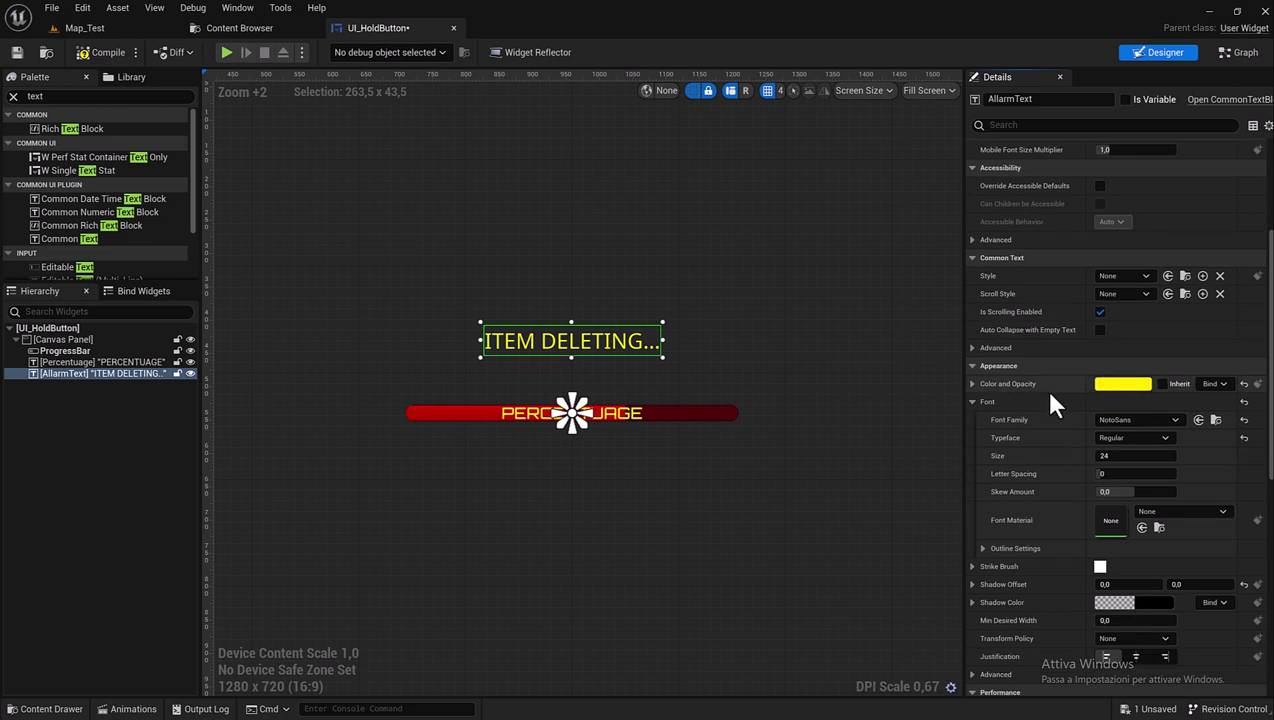
left_click(1132, 418)
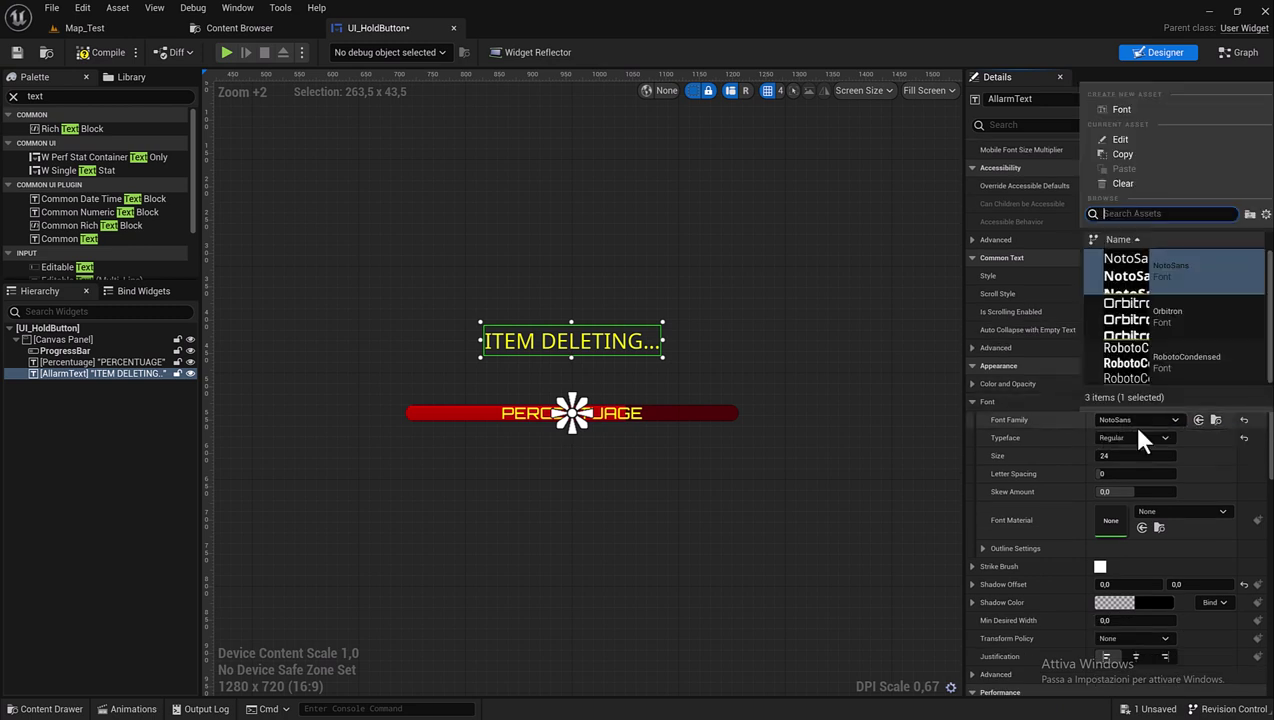
left_click(1160, 315)
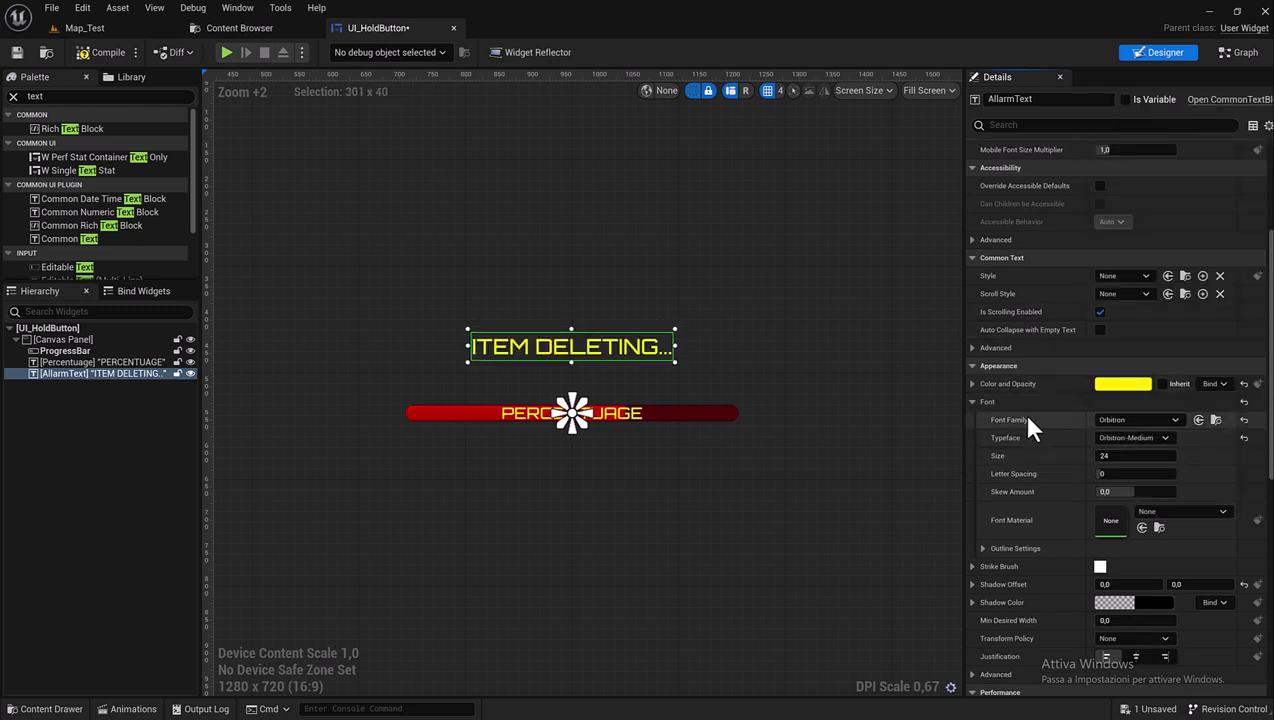
left_click(1130, 453)
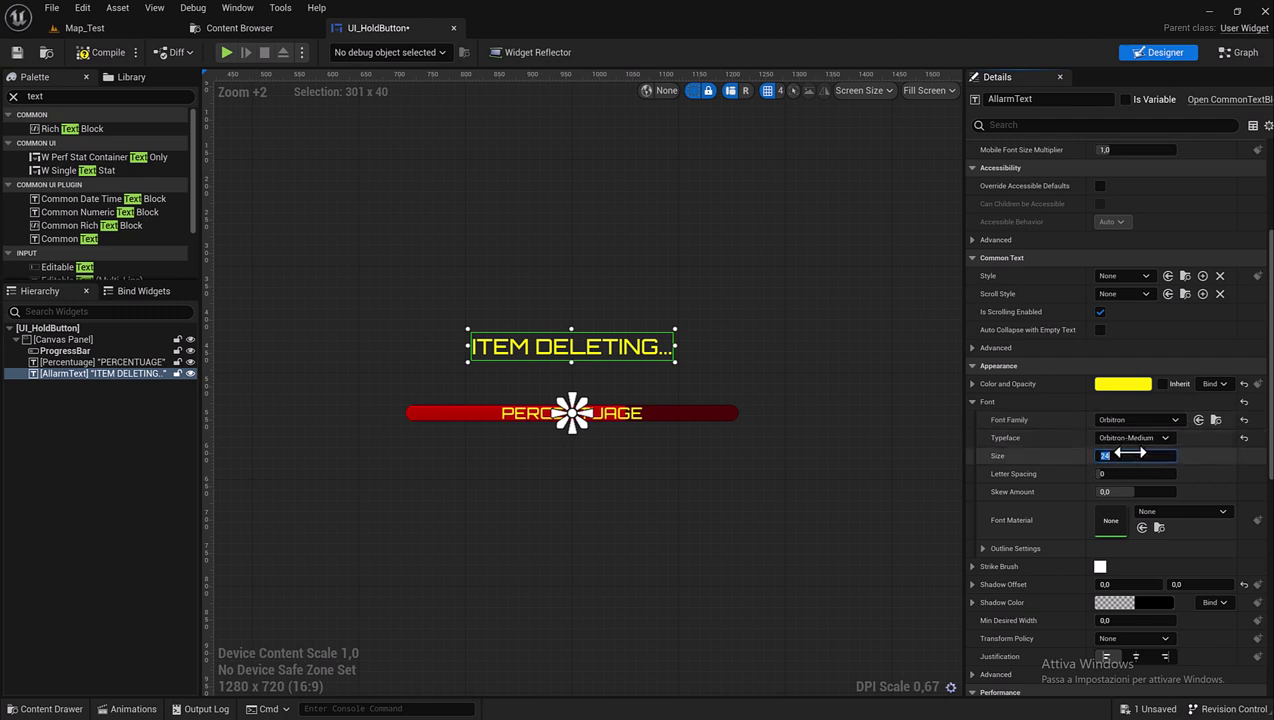
type("100")
key("Return")
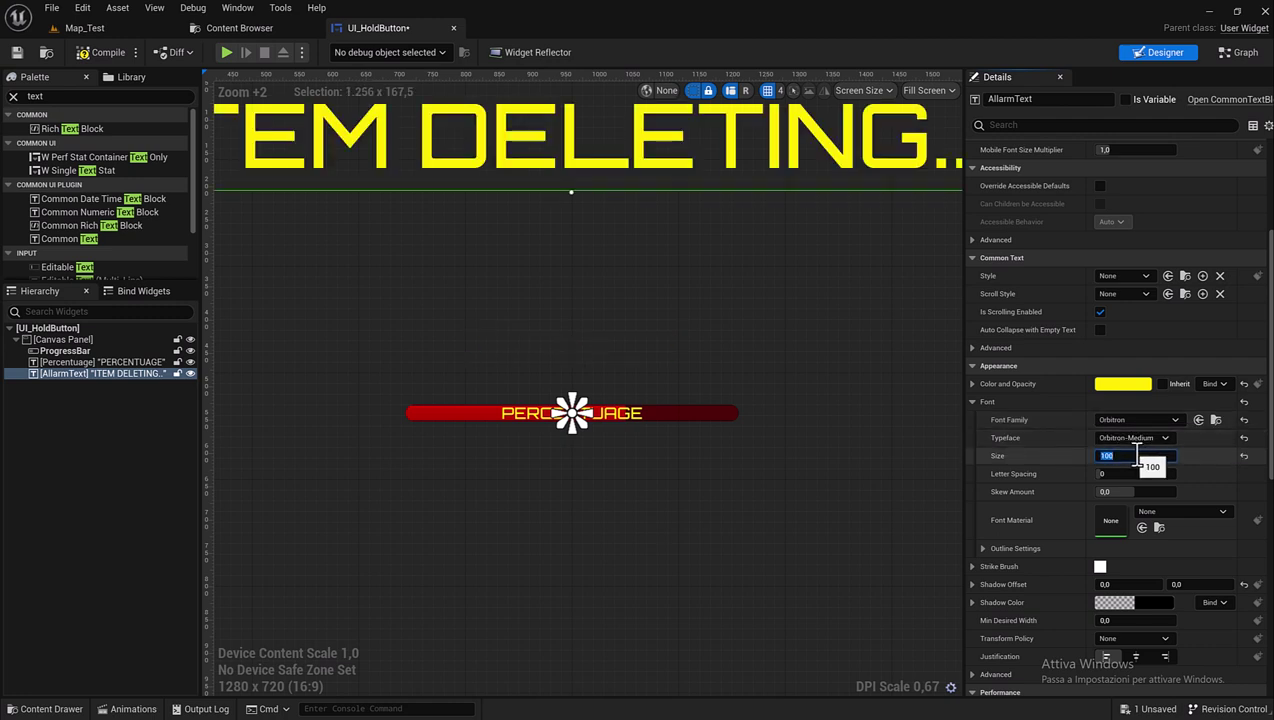
type("50")
key("Return")
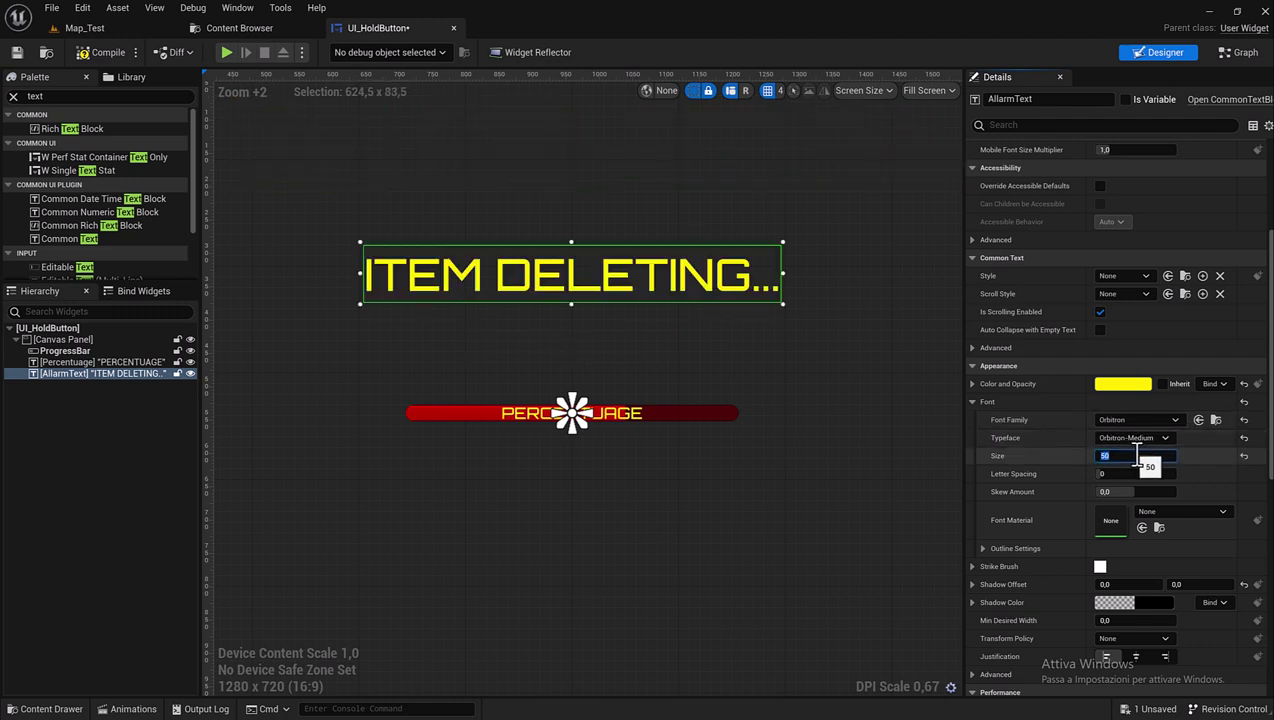
type("40")
key("Return")
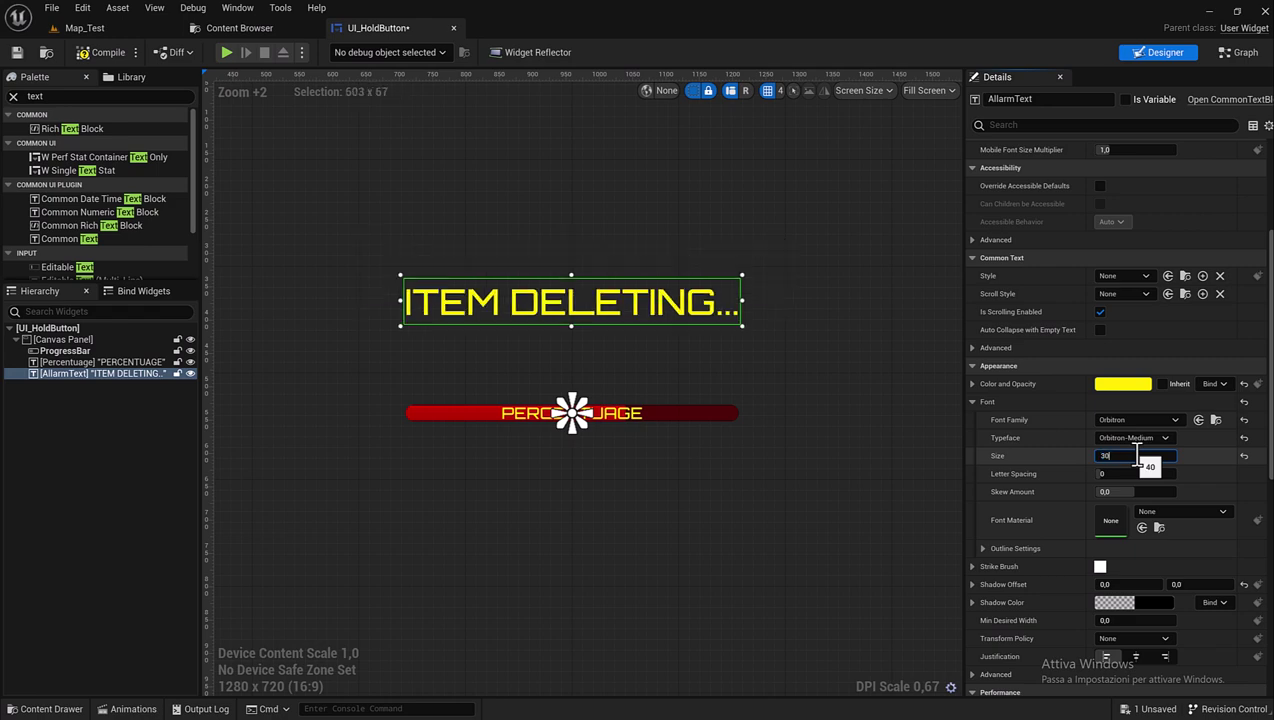
key("Return")
type("5")
key("Return")
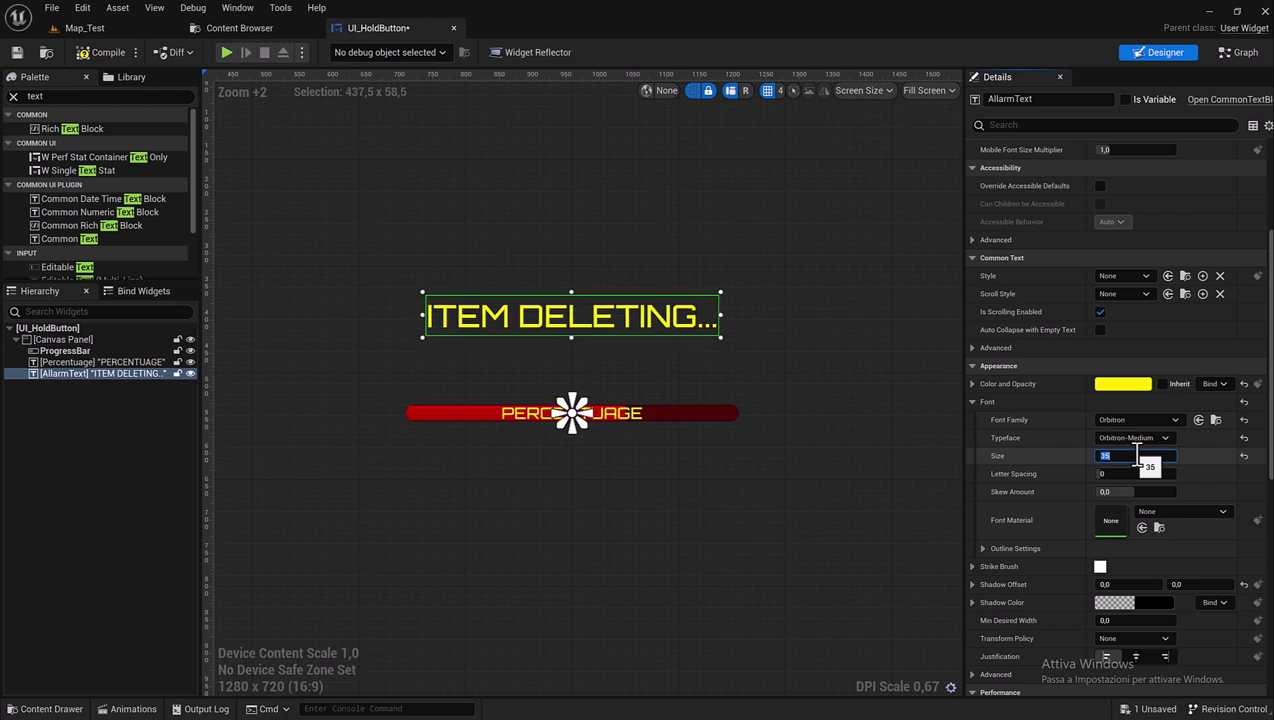
type("40")
key("Return")
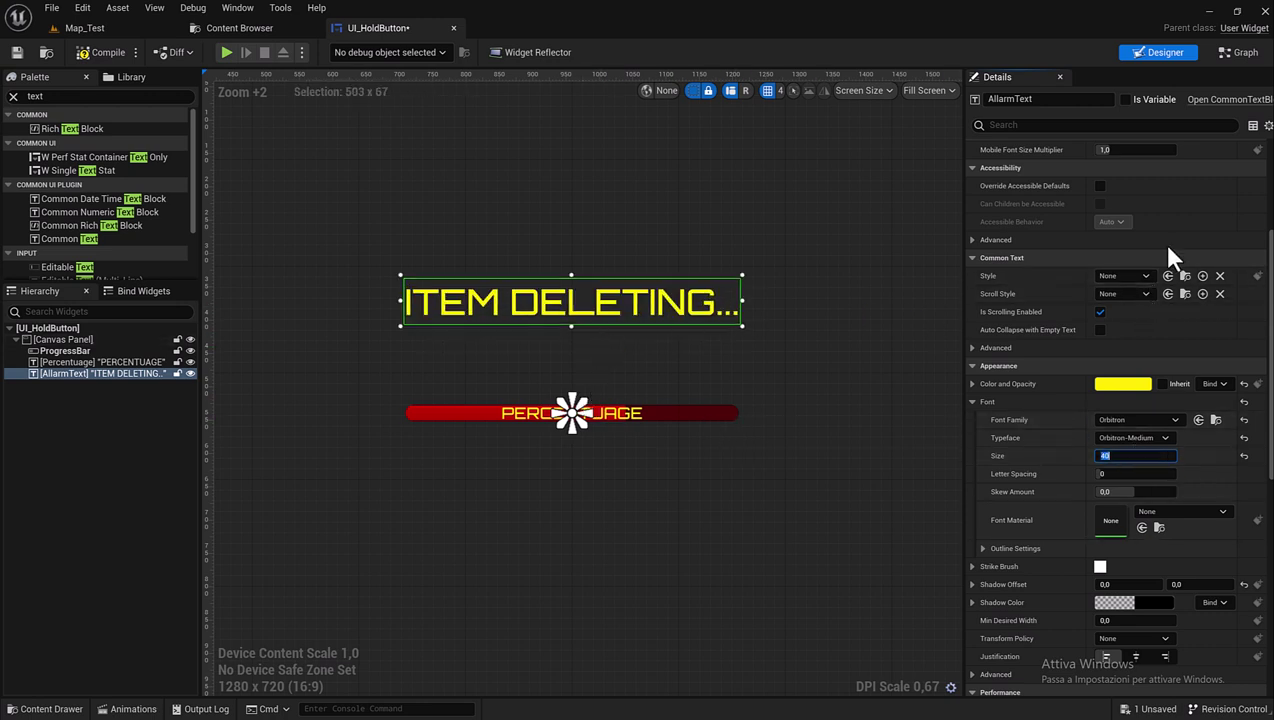
Set the text's vertical alignment to 2 and clear the Palette search box.
scroll(1168, 231, "up", 5)
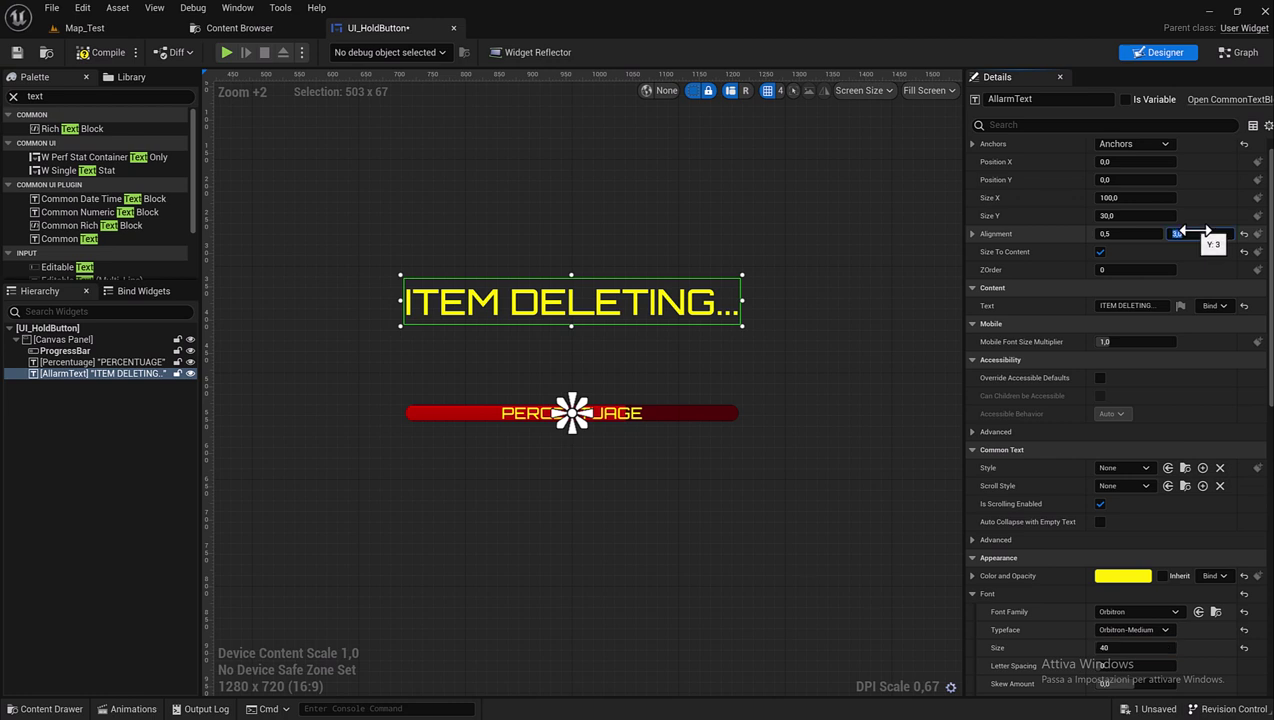
type("2")
key("Return")
scroll(553, 352, "down", 2)
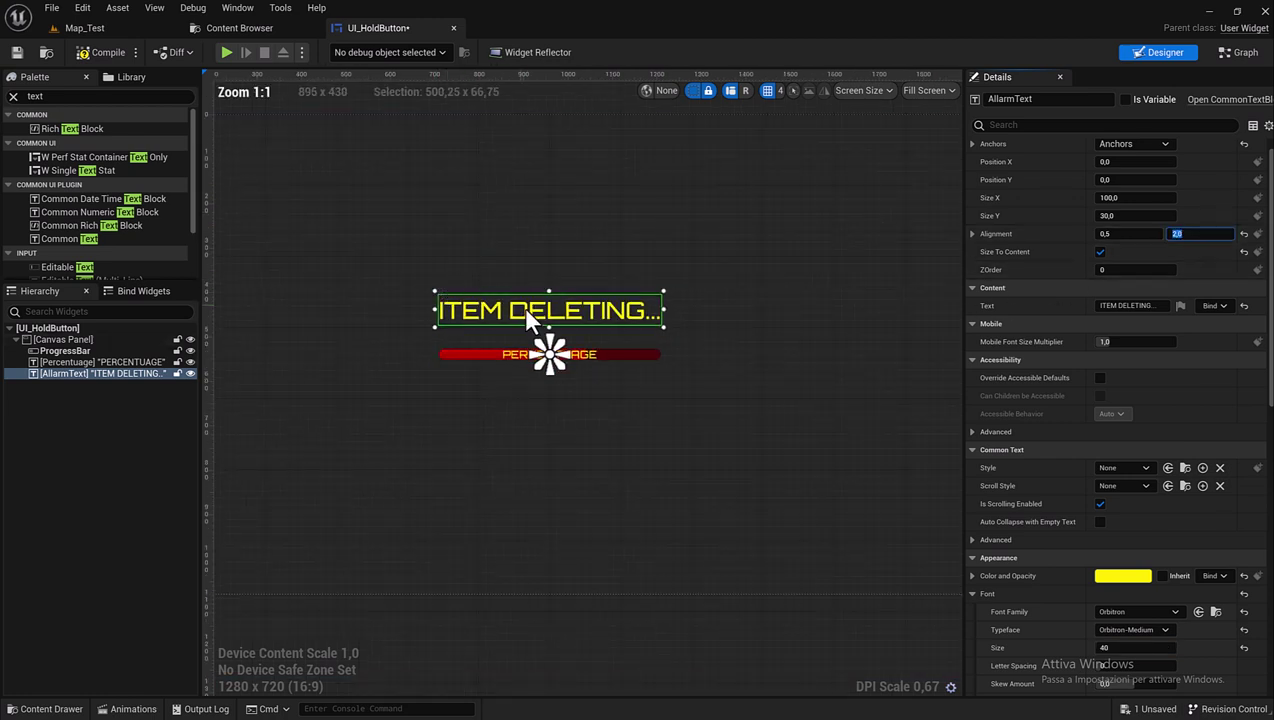
scroll(528, 315, "up", 2)
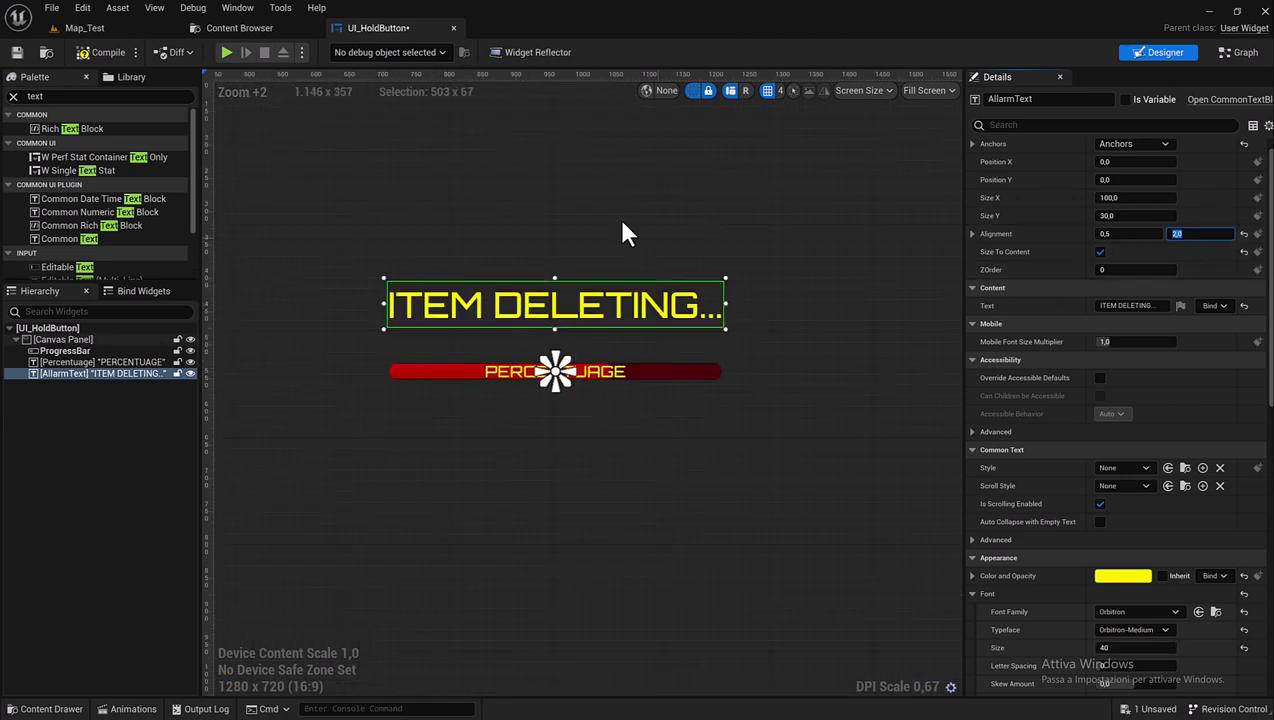
left_click(13, 96)
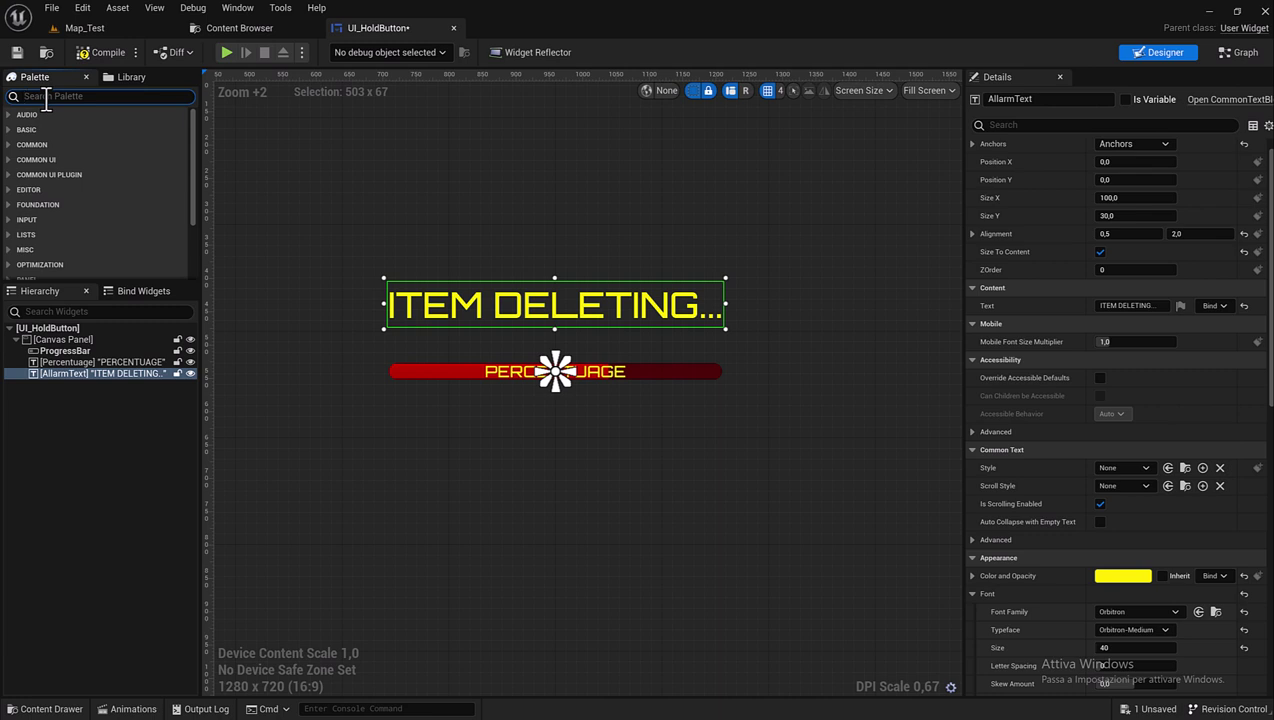
Search for 'borde' and add a Border widget above AllarmText.
type("bord")
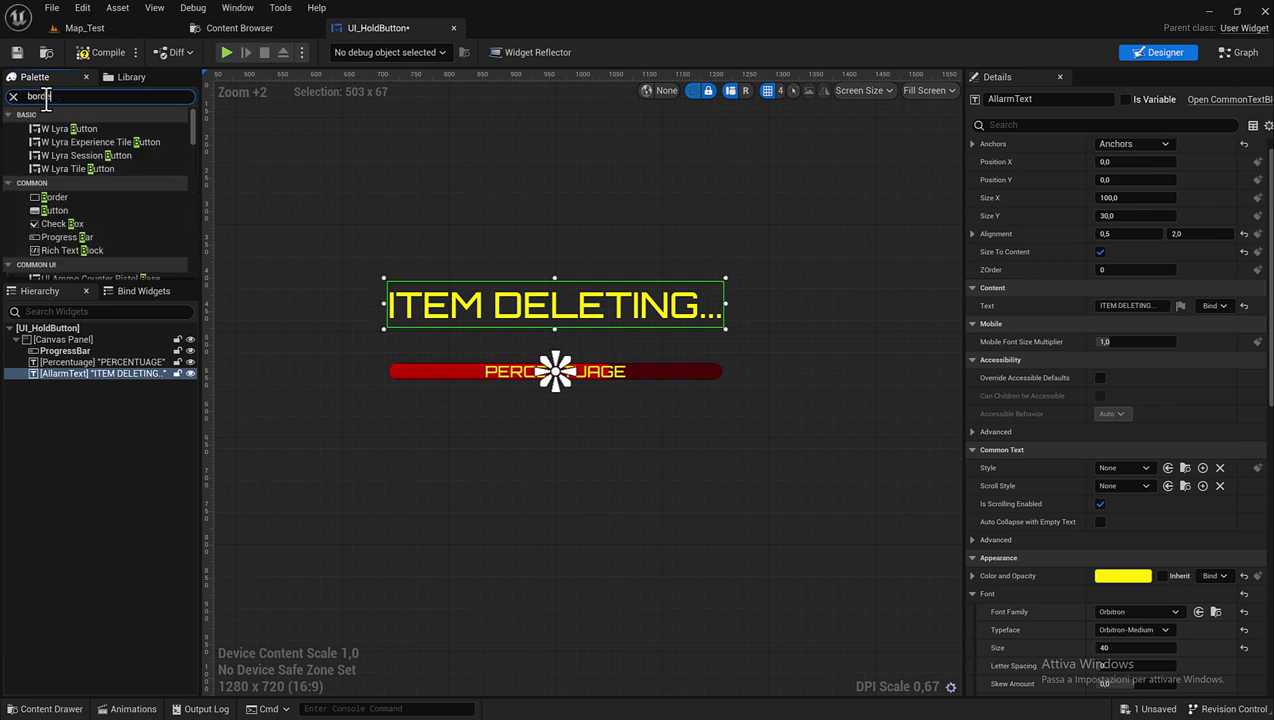
type("e")
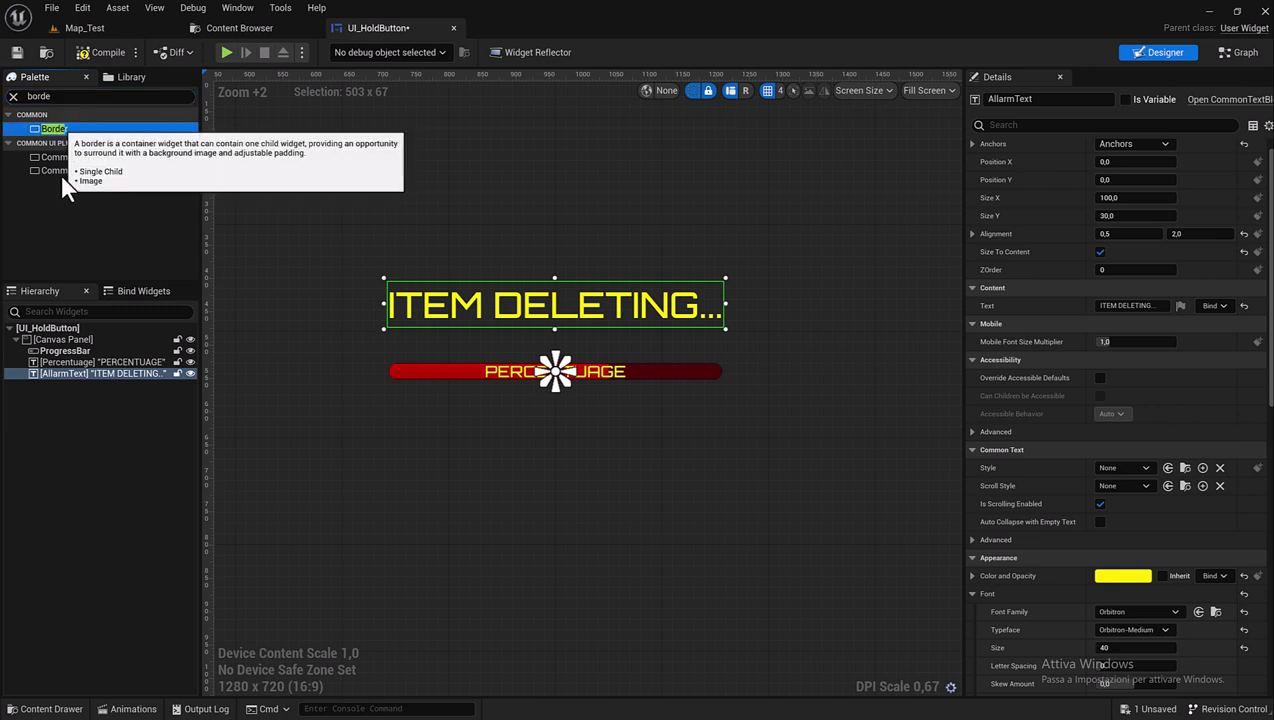
left_click_drag(65, 190, 65, 375)
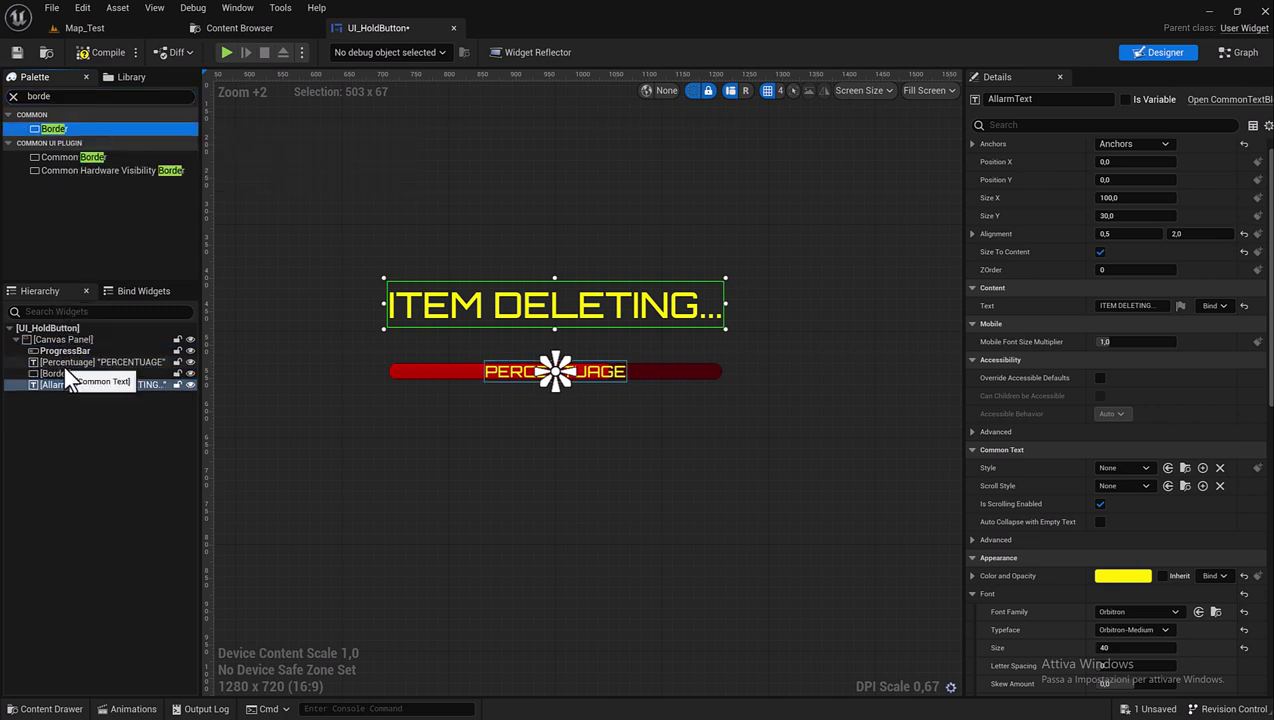
left_click_drag(65, 370, 66, 373)
left_click(67, 372)
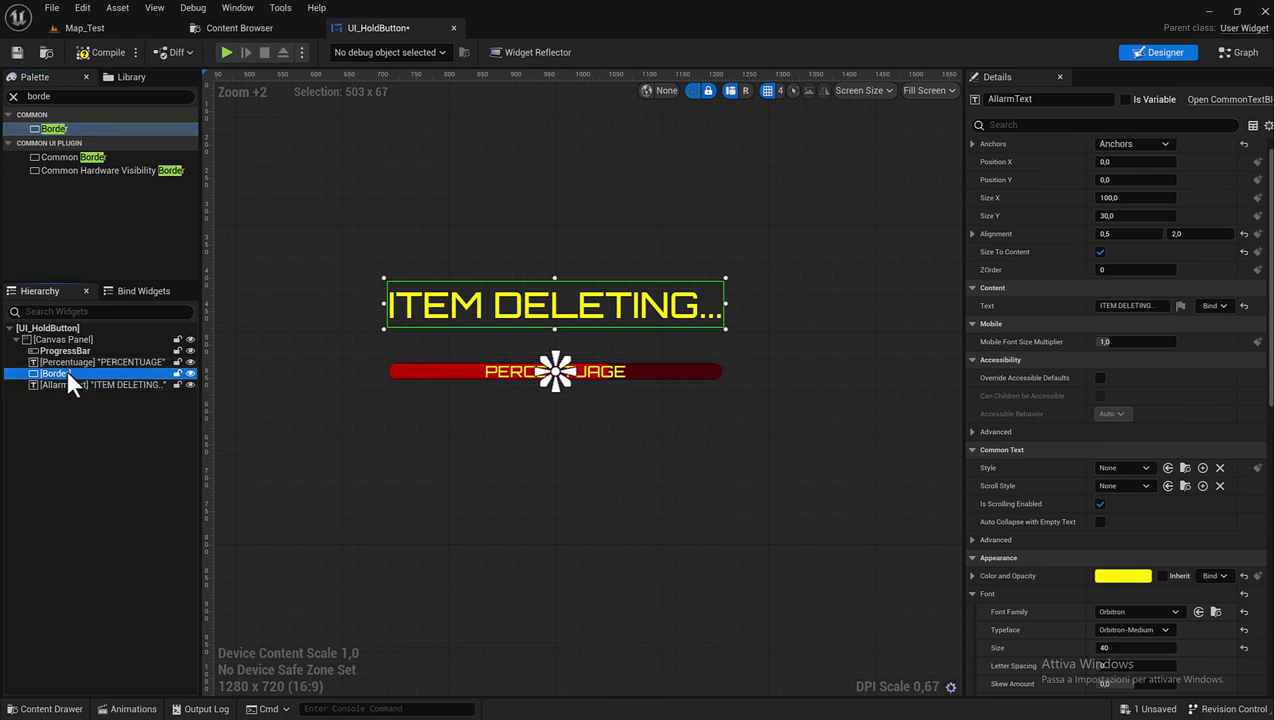
scroll(447, 343, "down", 3)
scroll(443, 309, "down", 4)
scroll(350, 256, "up", 5)
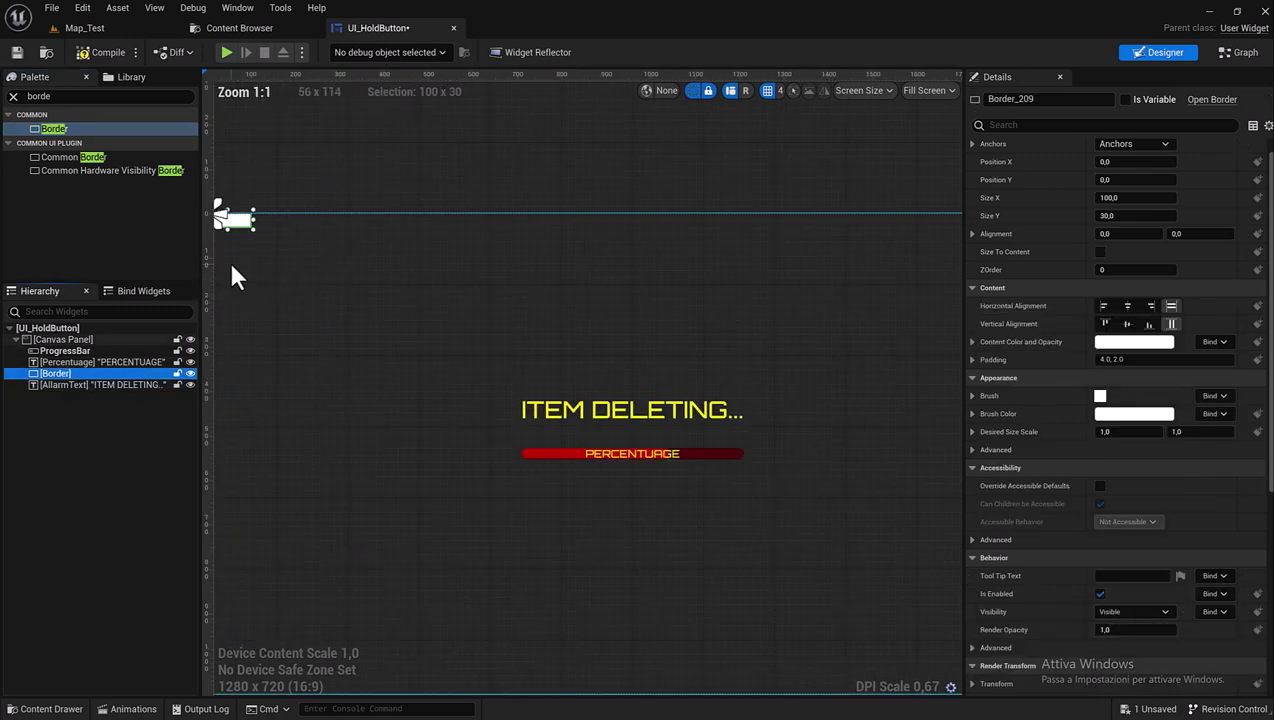
Anchor the border to the screen centre at position 0, 0.
left_click(1112, 145)
left_click(1160, 220)
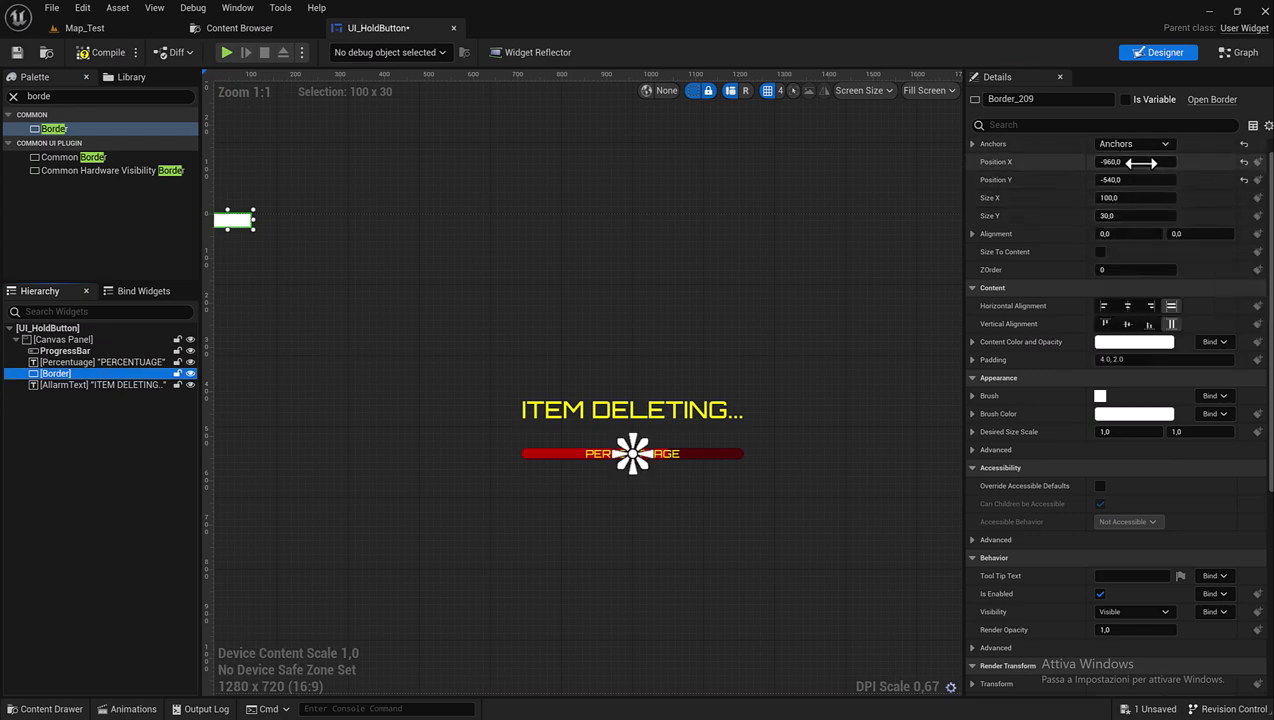
left_click(1146, 163)
type("0")
key("Tab")
type("0")
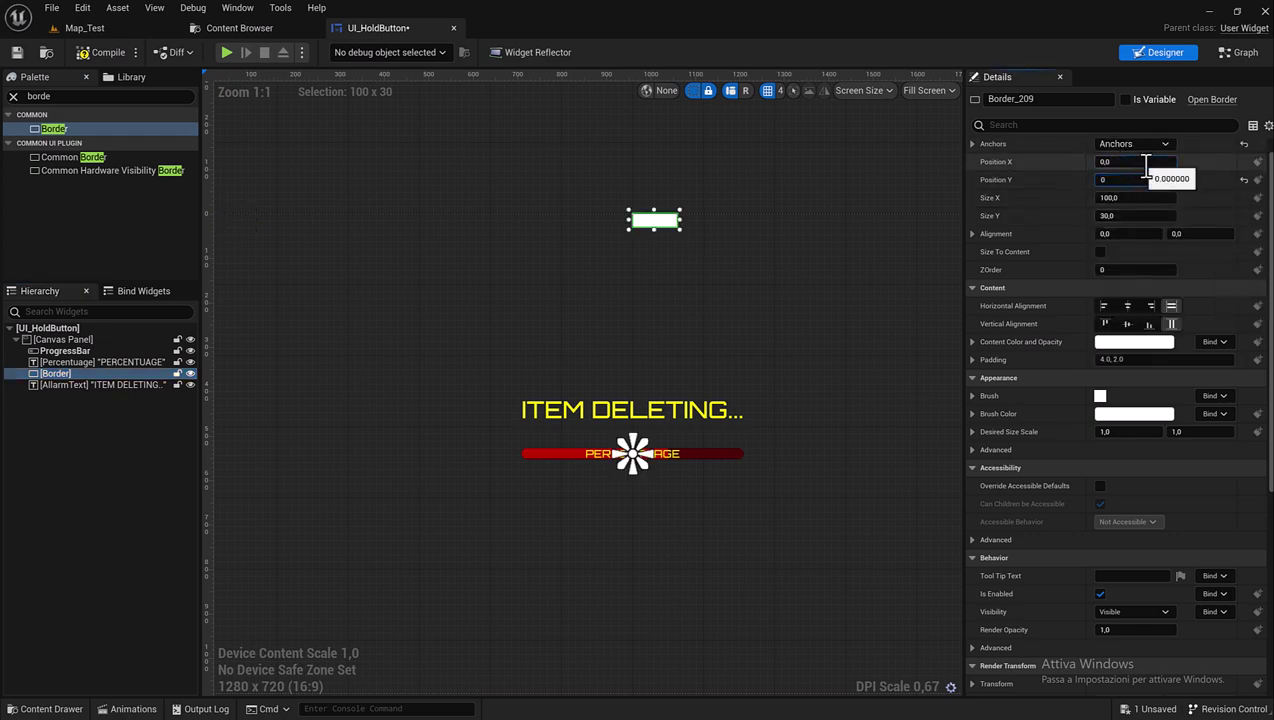
key("Tab")
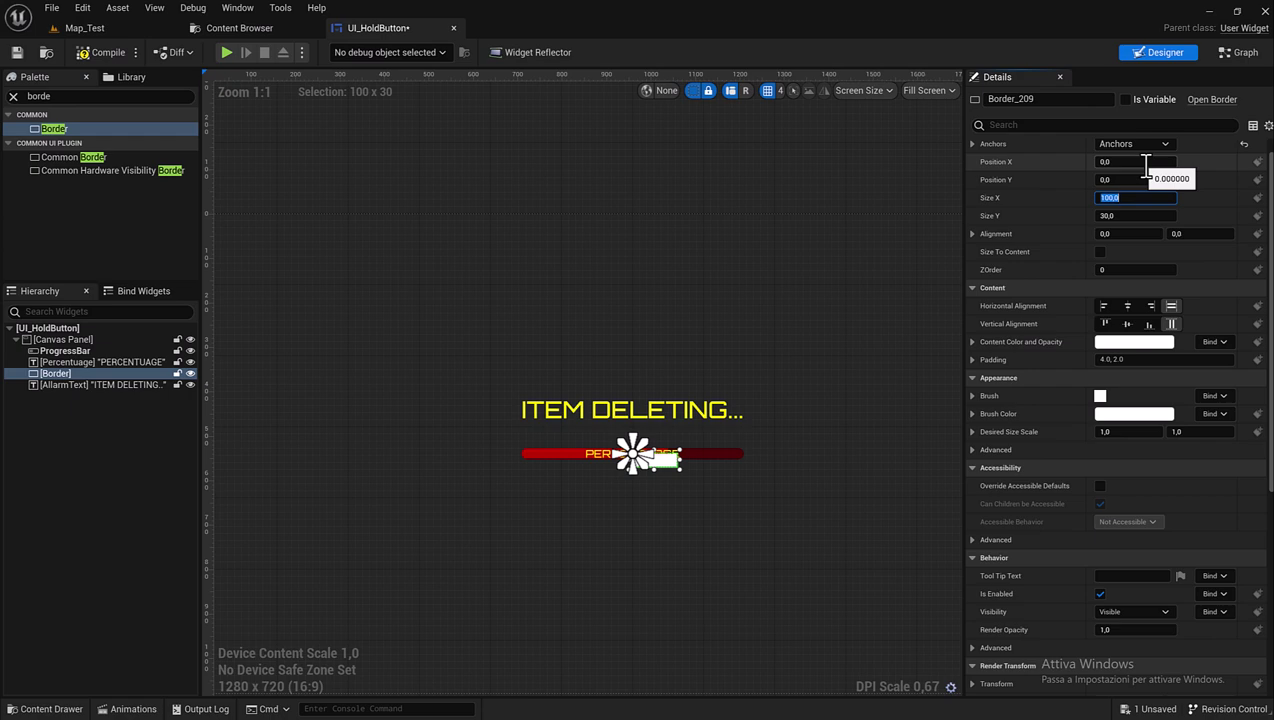
key("Tab")
key("Tab")
key("Tab")
Set the border's horizontal alignment to 0.5, trying vertical alignments up to 4.
left_click(1112, 234)
type("5")
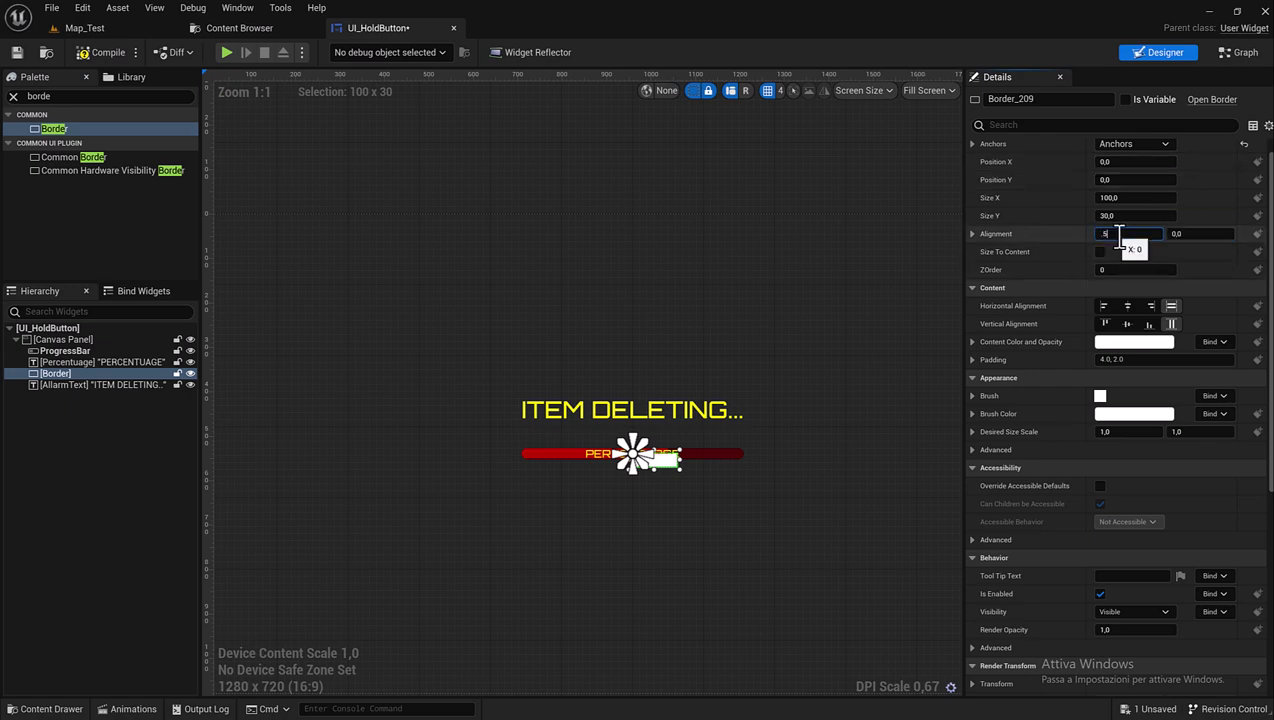
key("Tab")
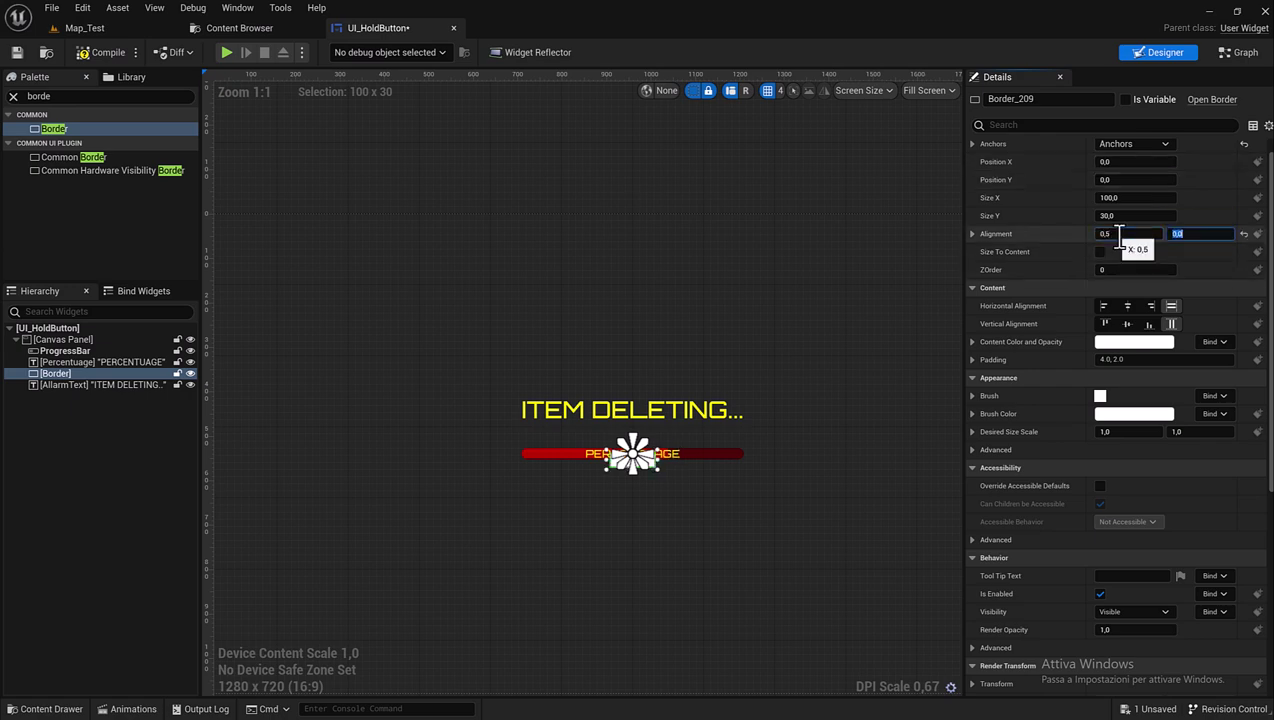
type("1")
key("Return")
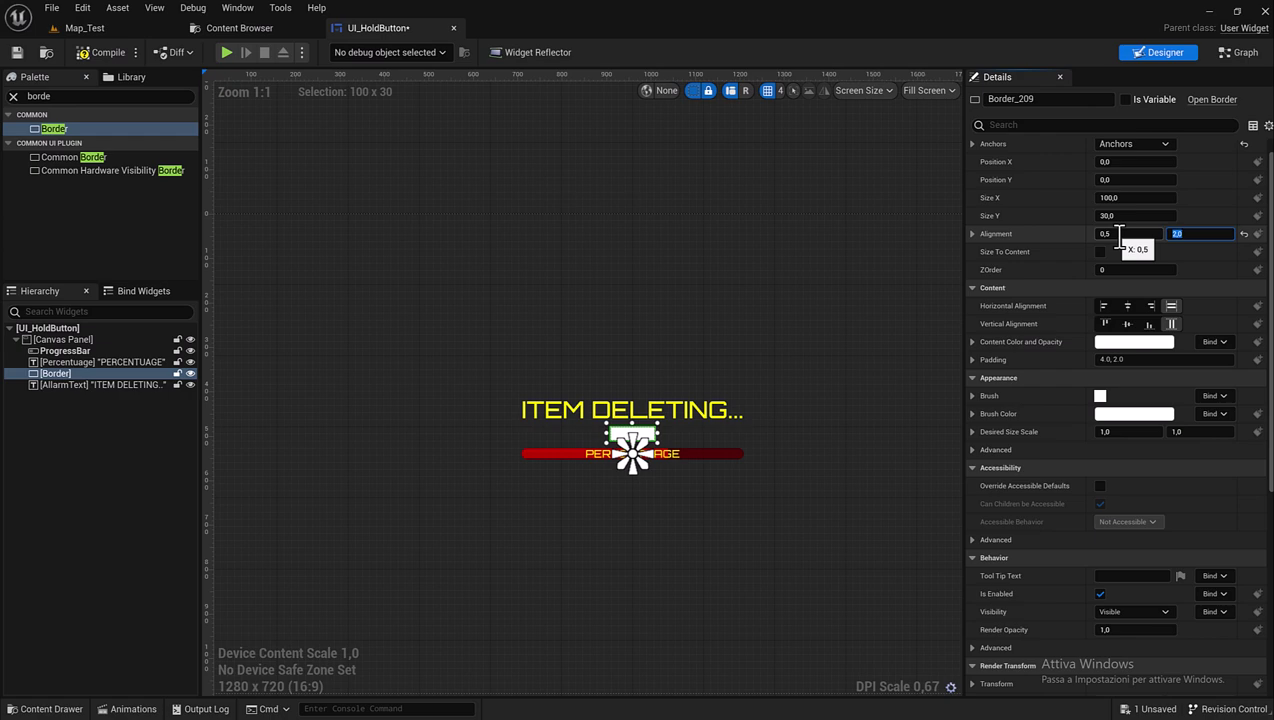
type("3")
key("Return")
type("4")
key("Return")
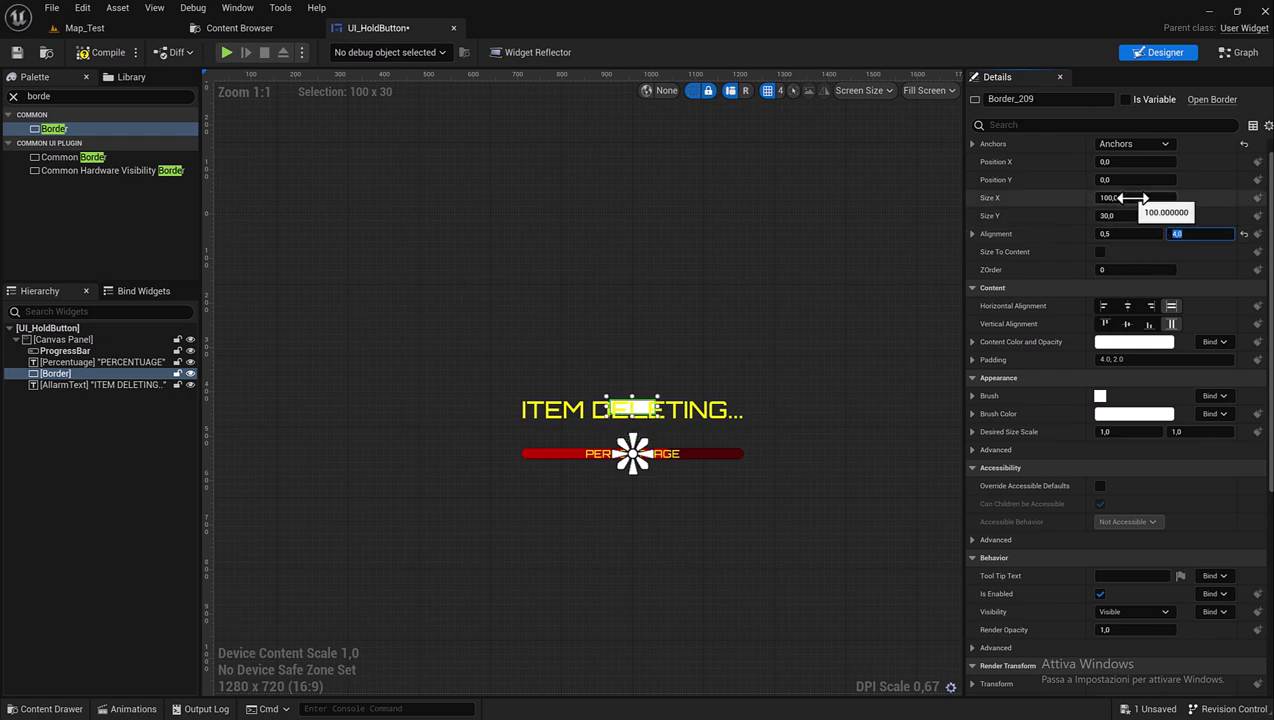
Size the border to 550 wide by 50 high.
left_click(1132, 197)
type("500")
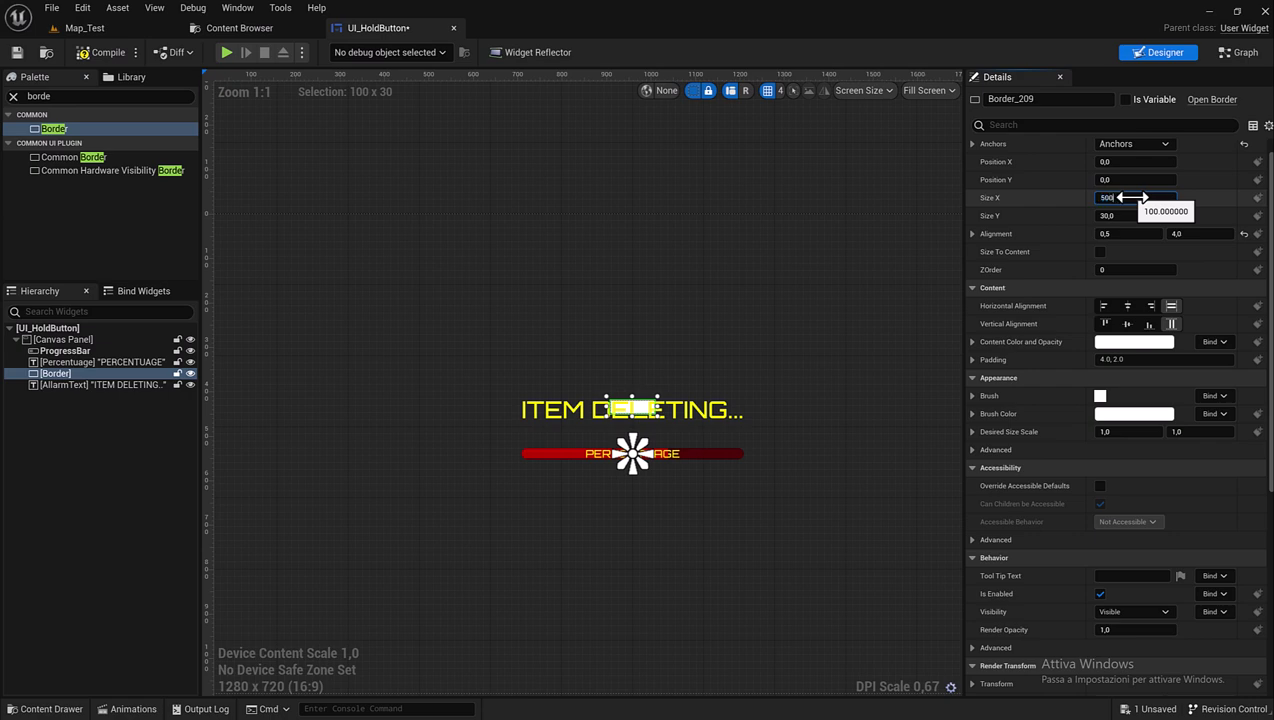
key("Return")
type("600")
key("Return")
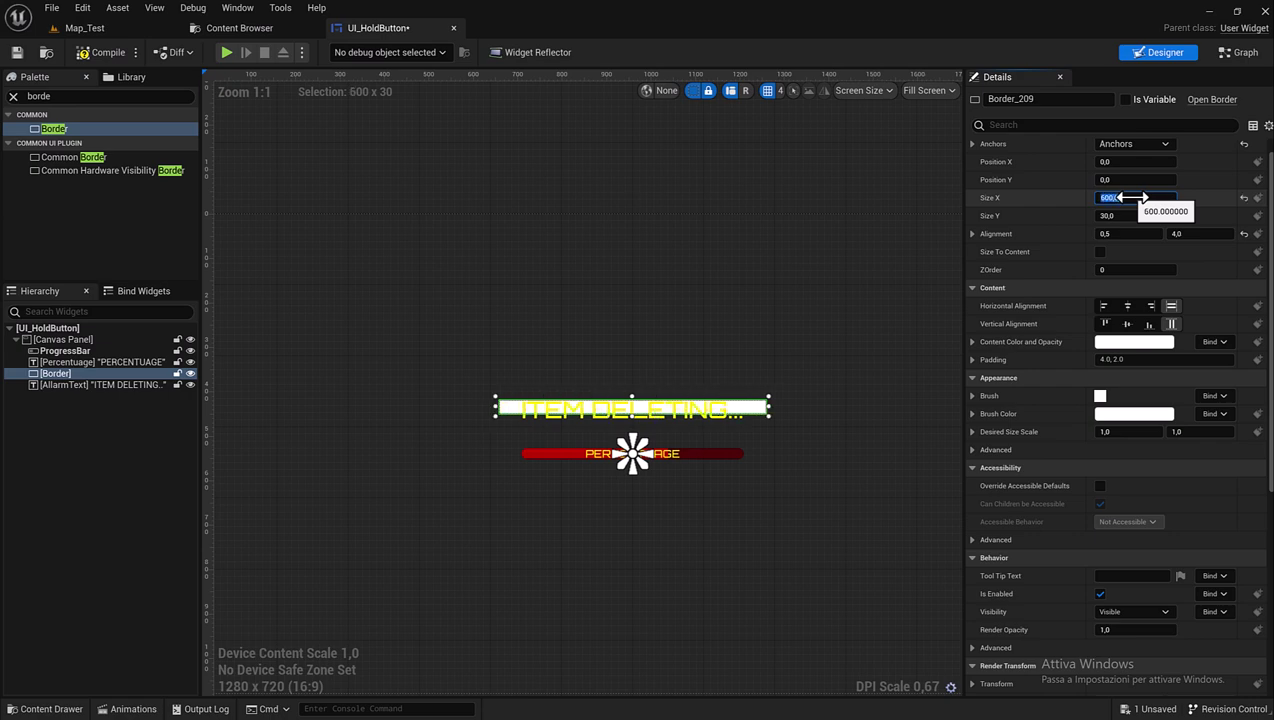
type("550")
key("Return")
key("Tab")
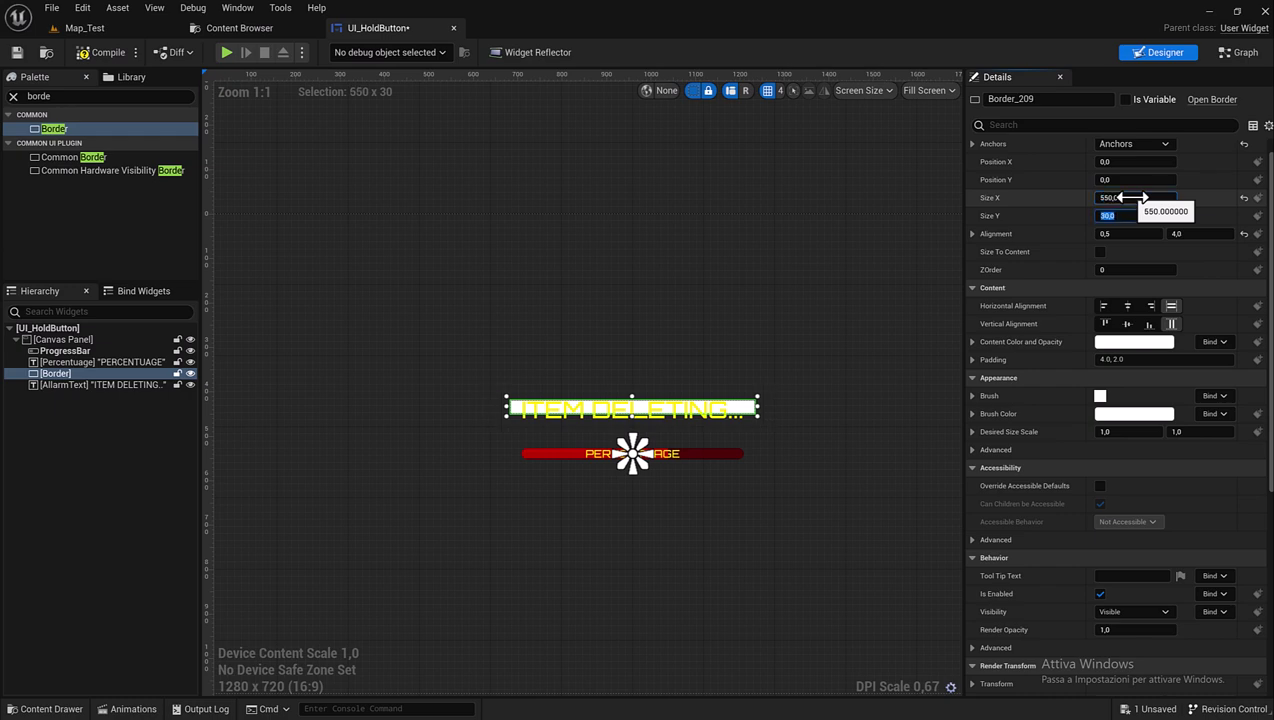
type("50")
key("Return")
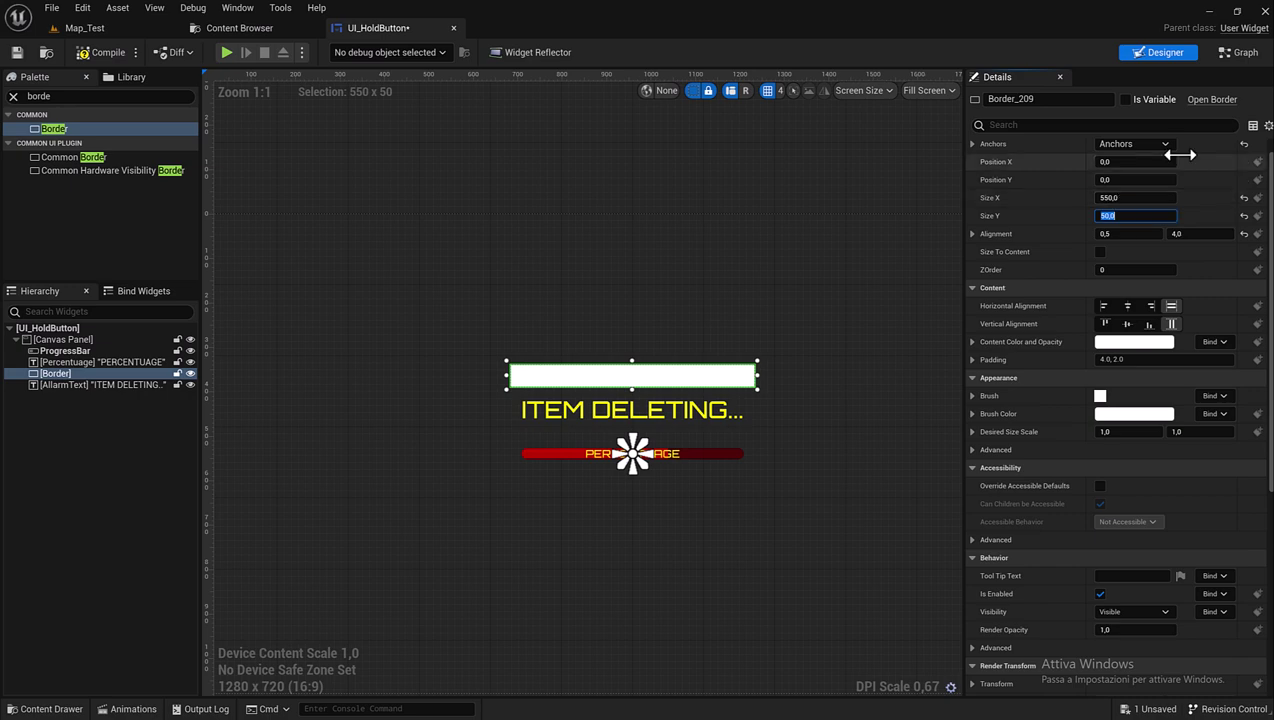
Settle the border's vertical alignment at 2.5 so it sits behind the text.
left_click(1190, 233)
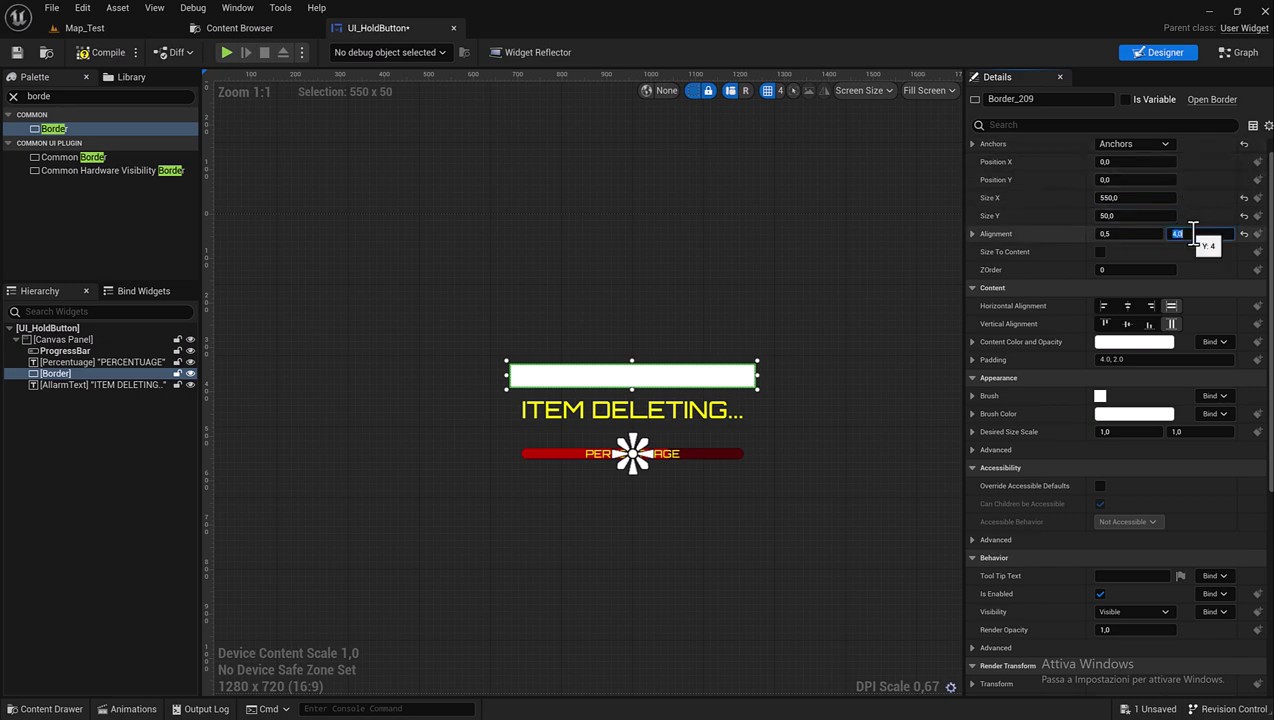
type("2")
key("Return")
type("3")
key("Return")
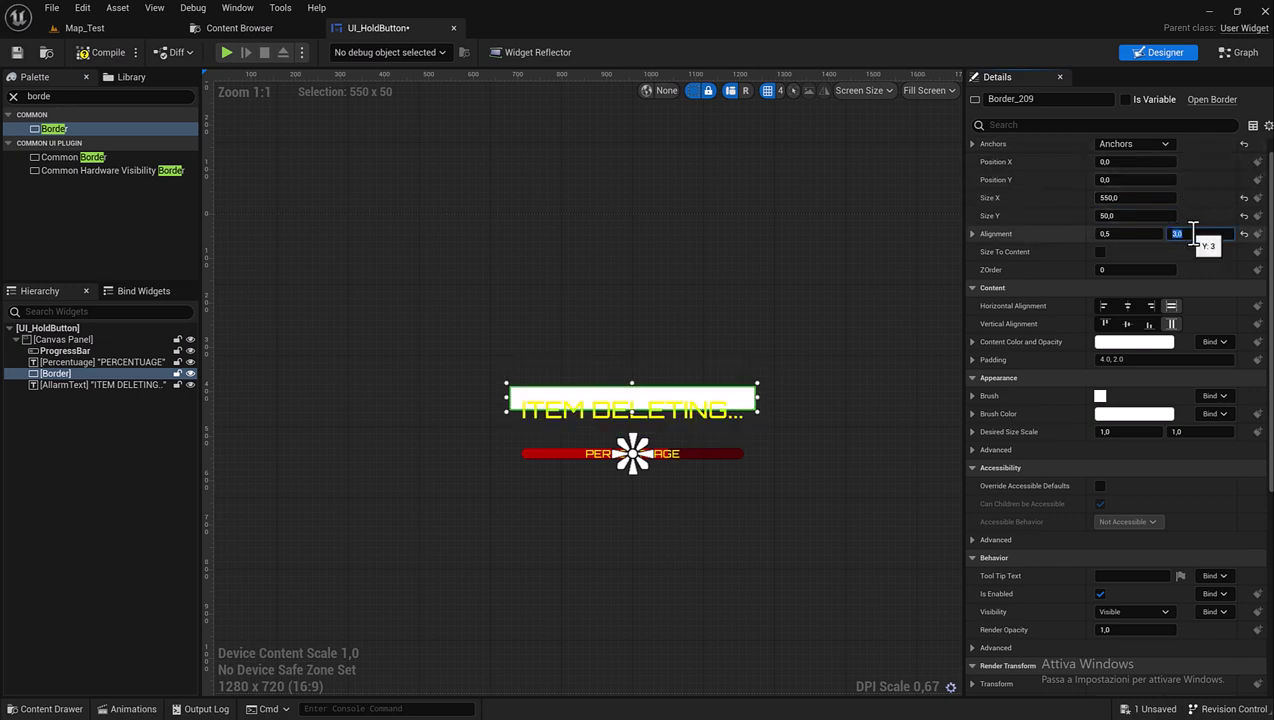
type(",5")
key("Return")
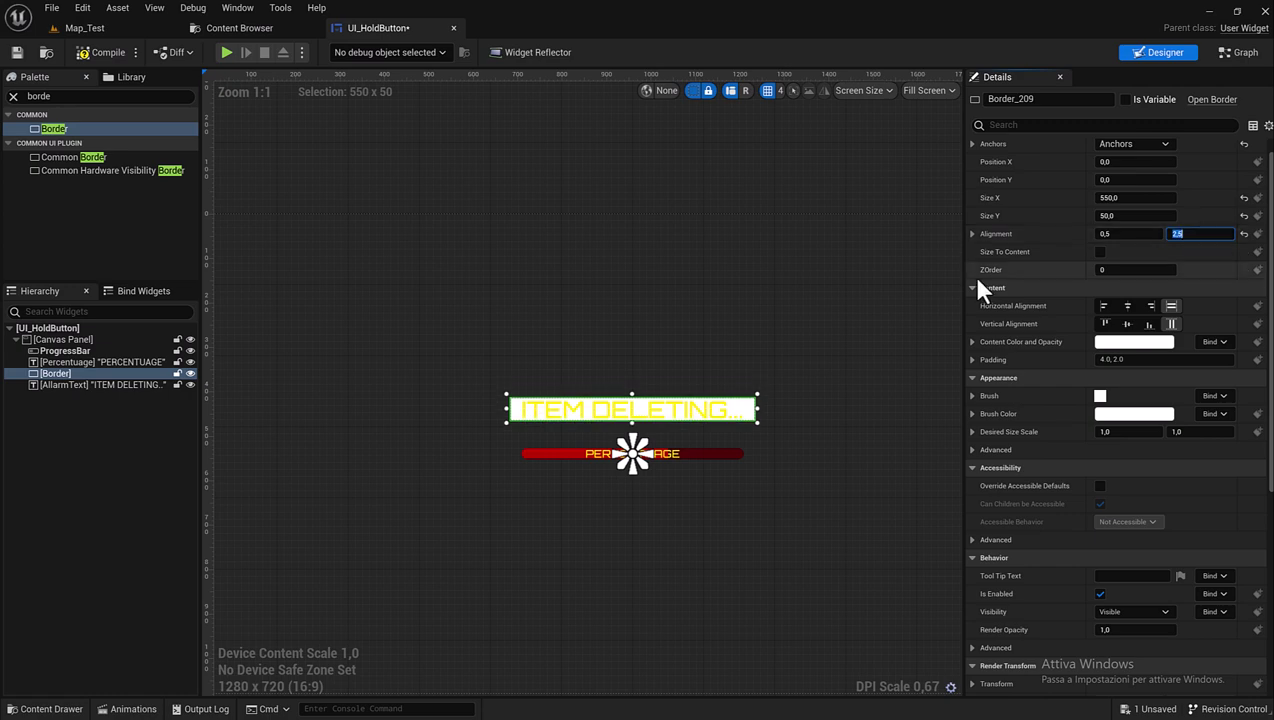
scroll(676, 398, "up", 2)
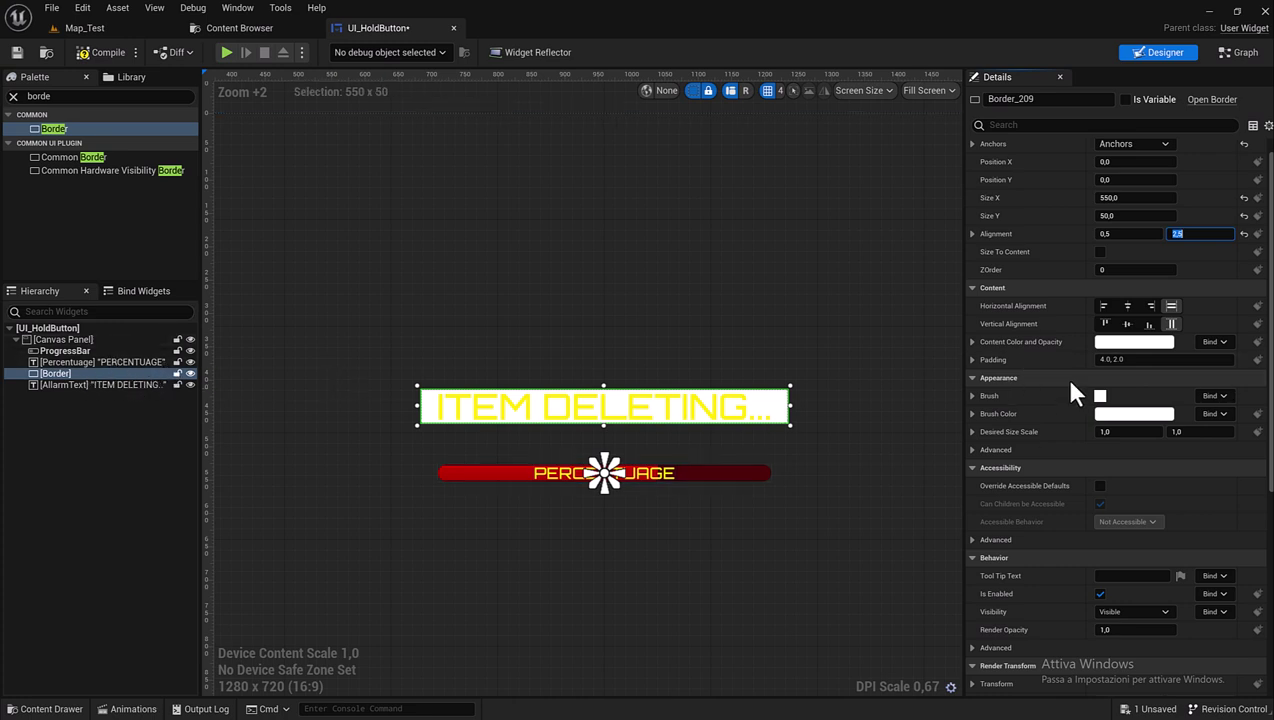
Set the border's content colour to black with 0.1 opacity.
left_click(1148, 350)
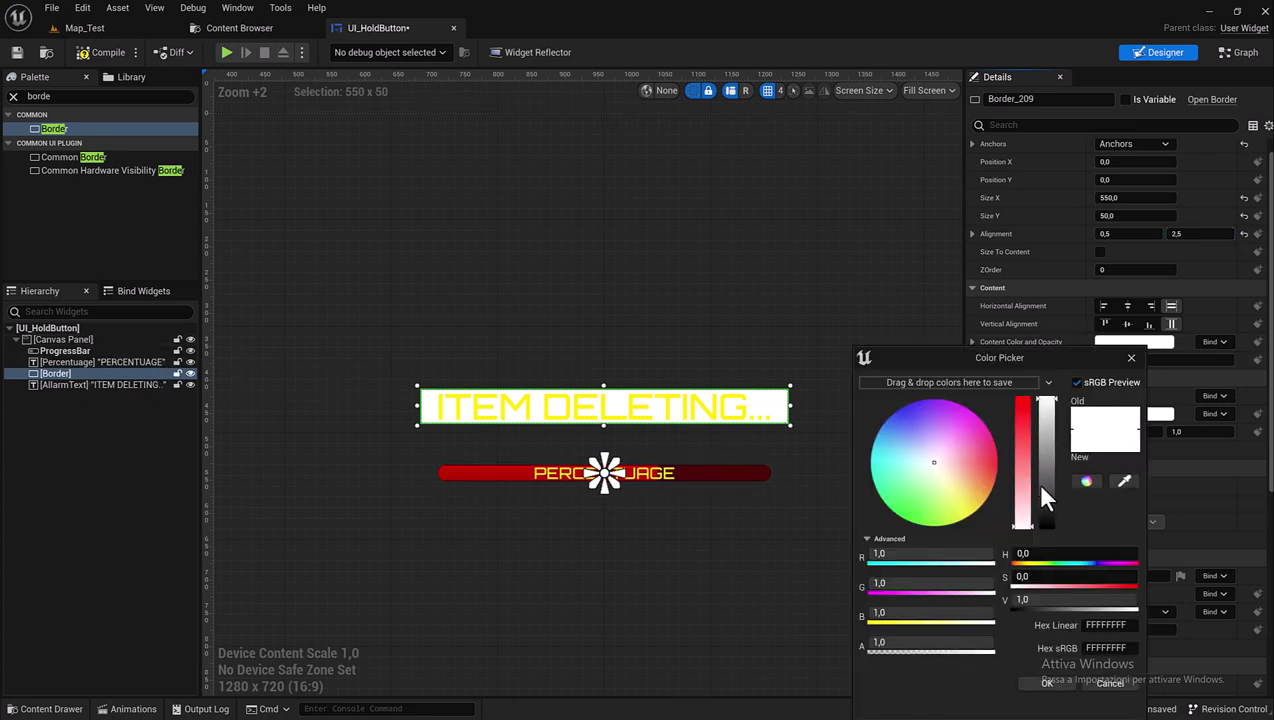
left_click_drag(1050, 492, 1058, 577)
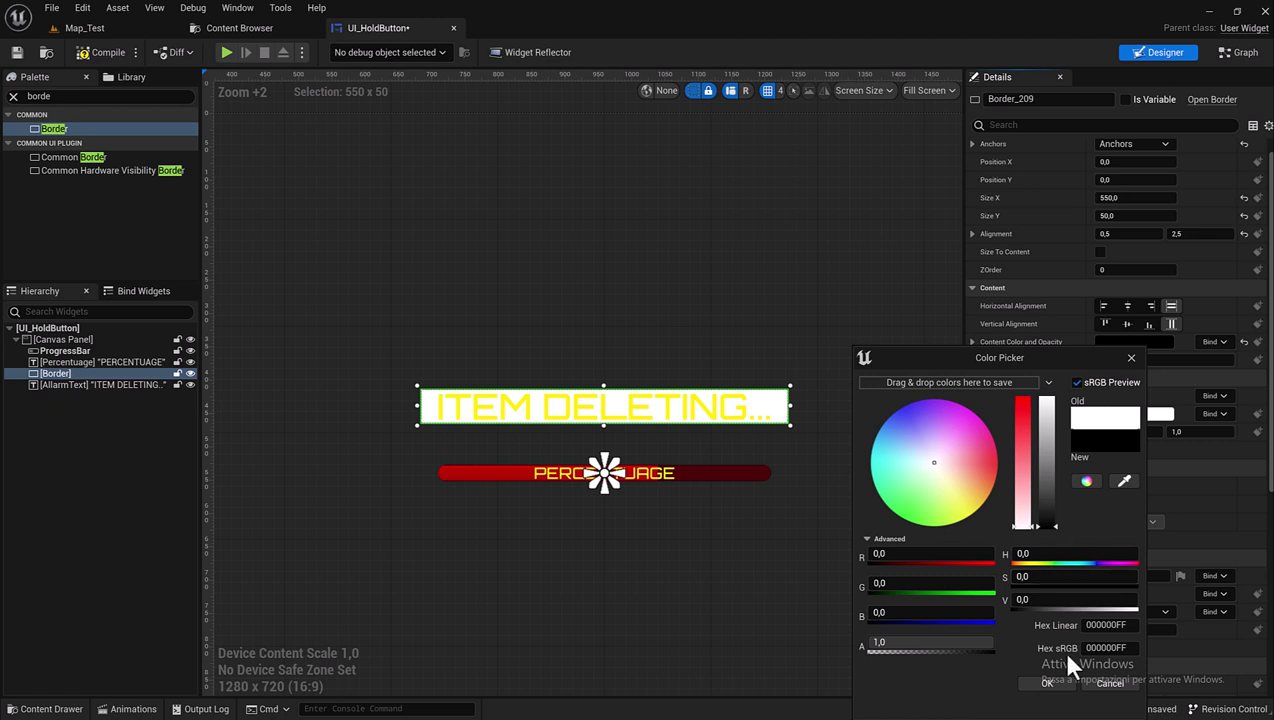
left_click_drag(927, 648, 870, 648)
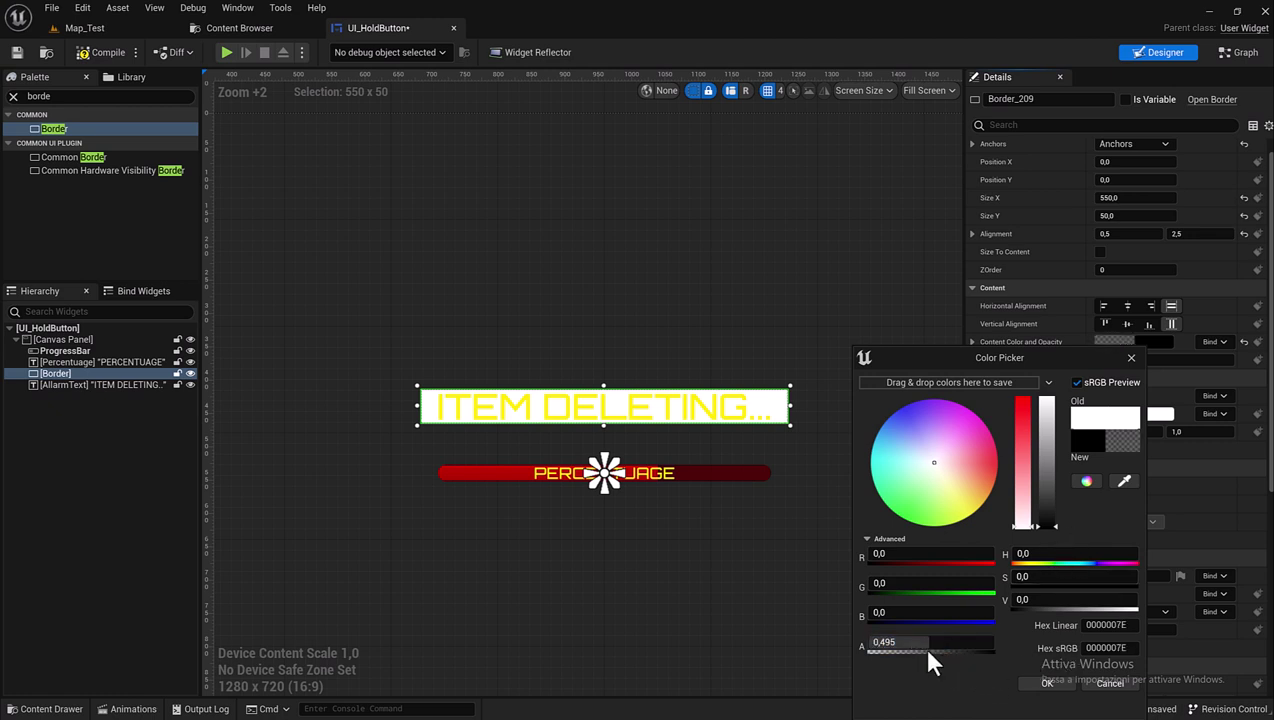
left_click(877, 648)
type("1")
key("Return")
left_click(1060, 683)
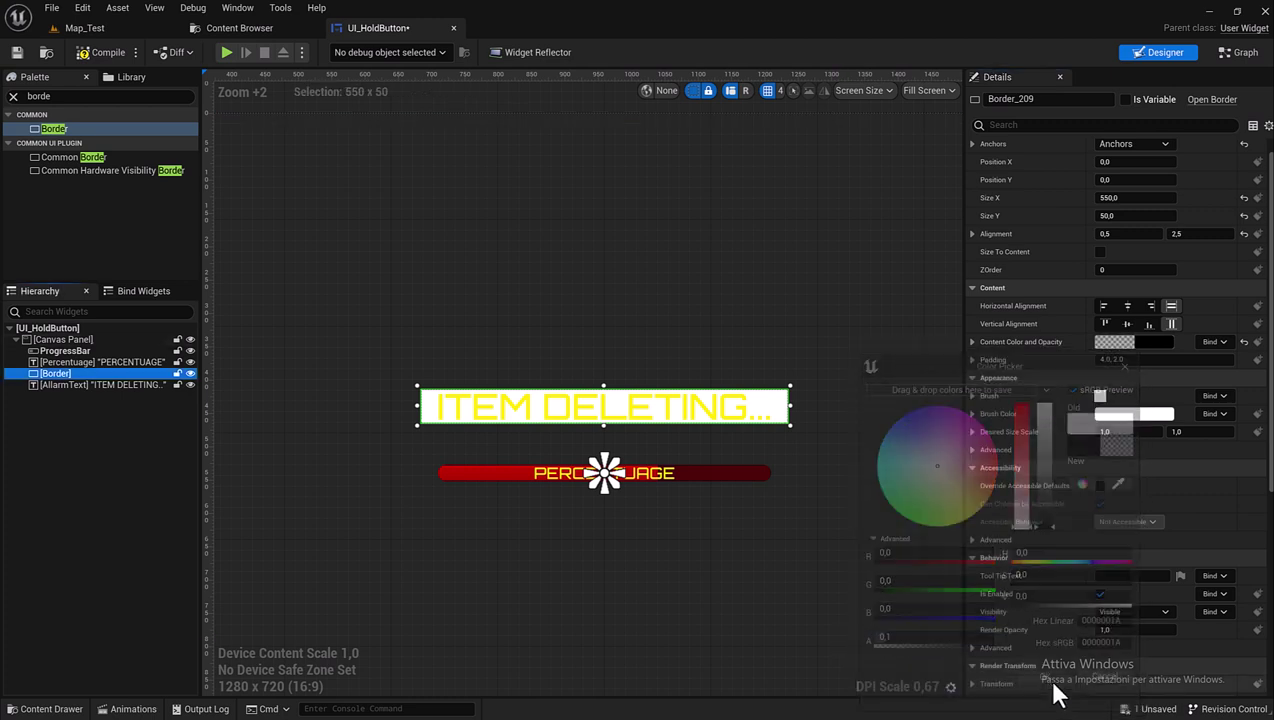
Set the border's brush colour to near-black with 0.5 opacity.
left_click(1100, 414)
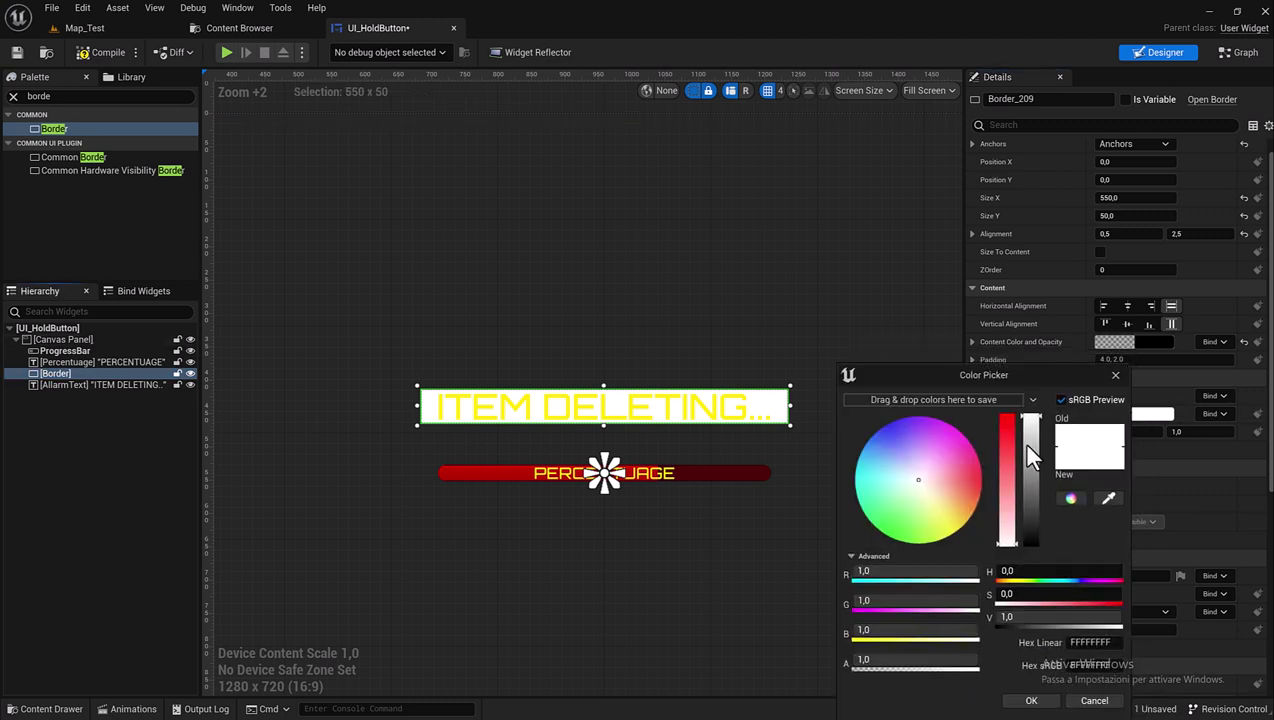
left_click_drag(1022, 444, 1026, 537)
type(".5")
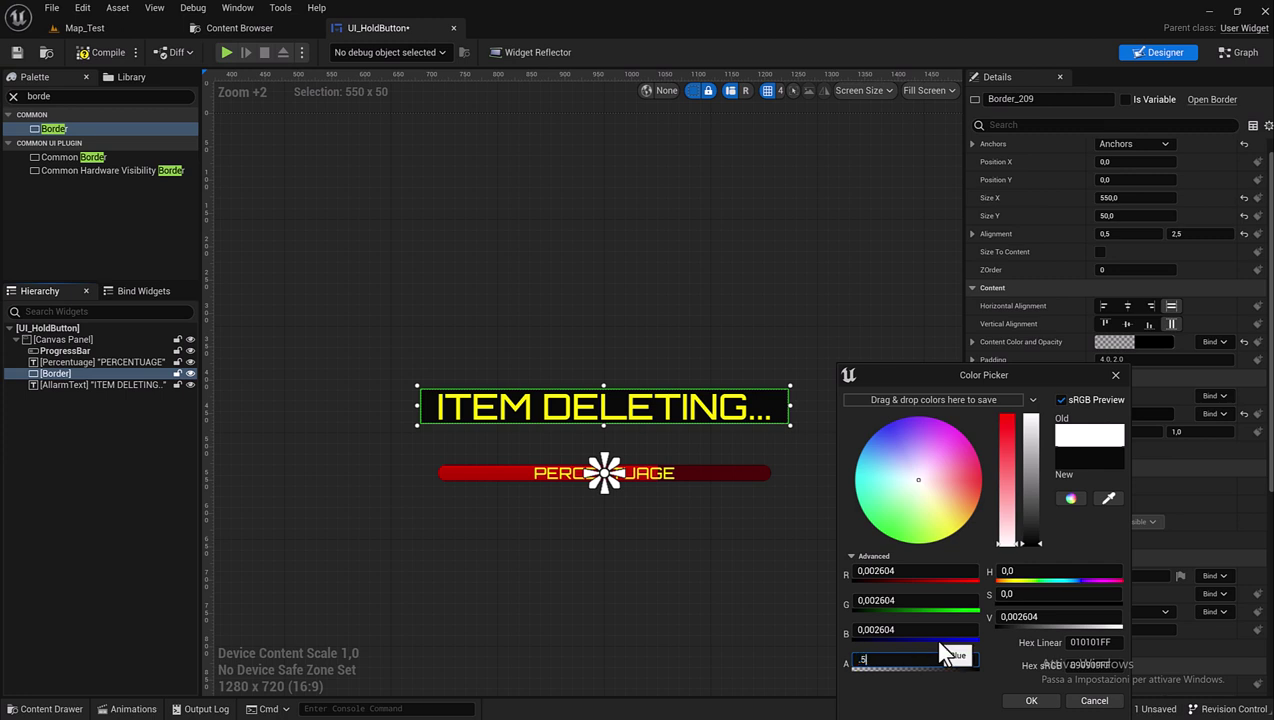
key("Return")
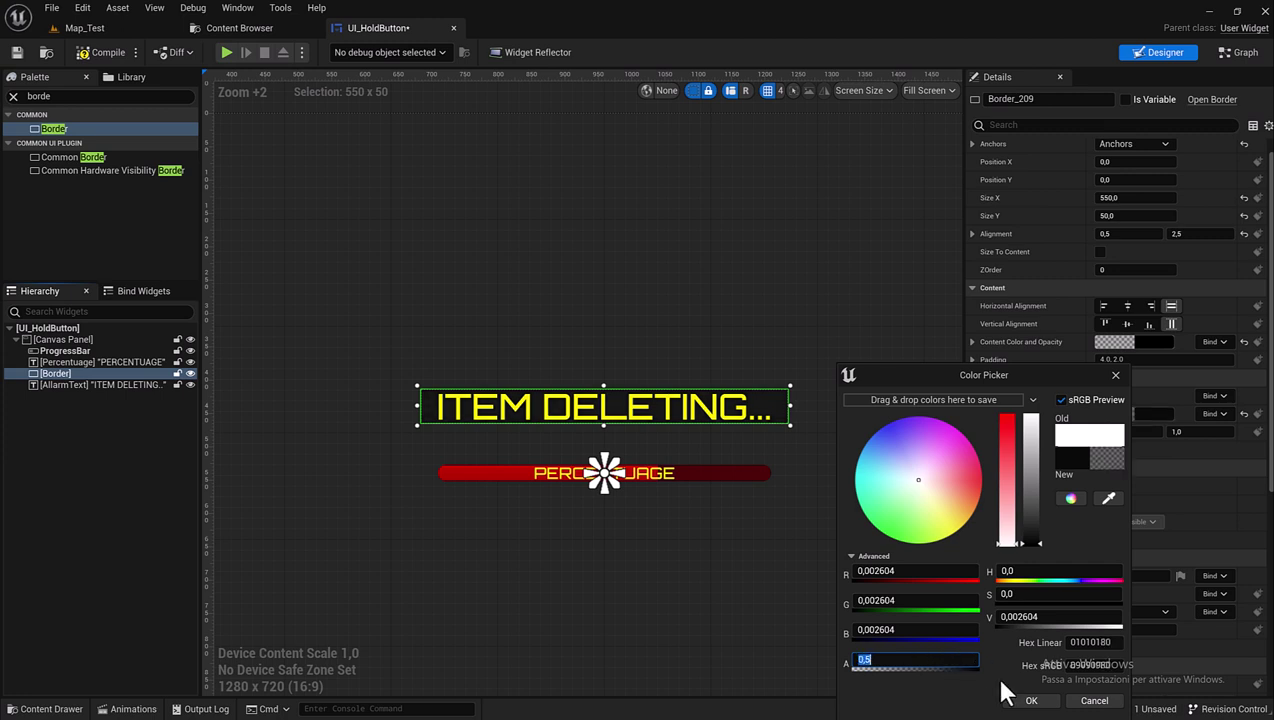
left_click(1031, 701)
scroll(500, 380, "down", 1)
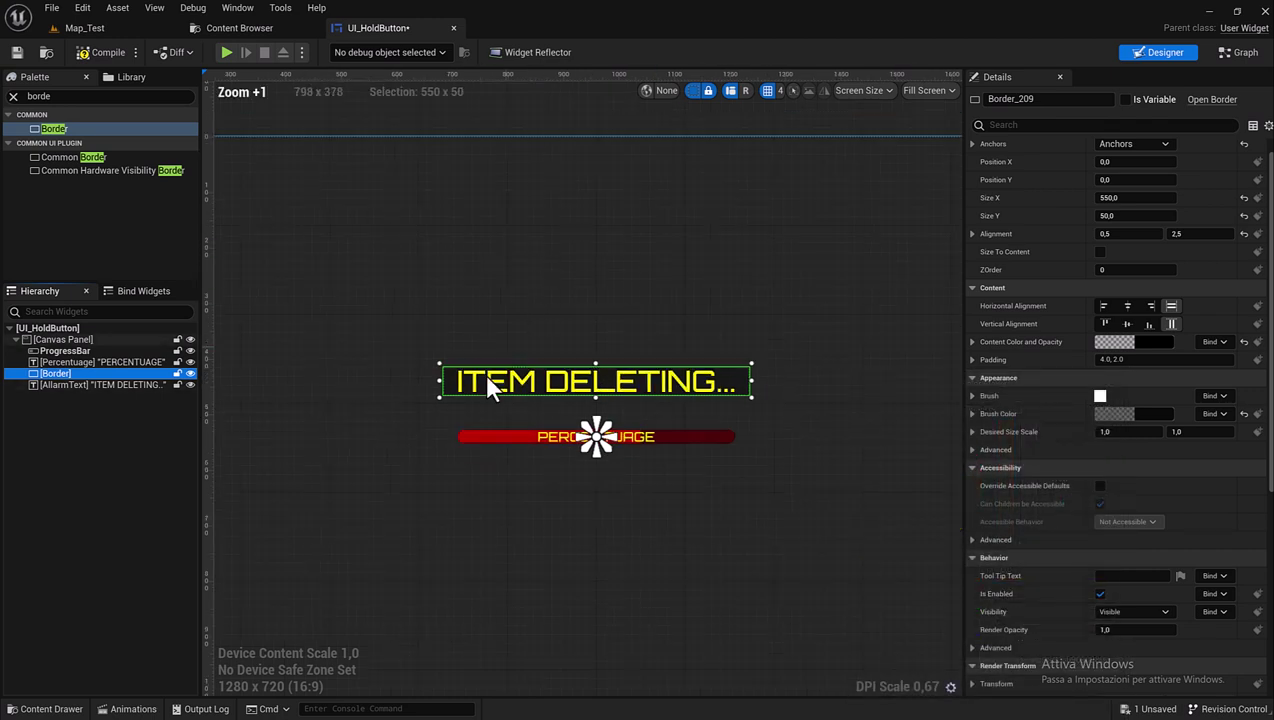
scroll(505, 400, "down", 2)
scroll(549, 430, "up", 2)
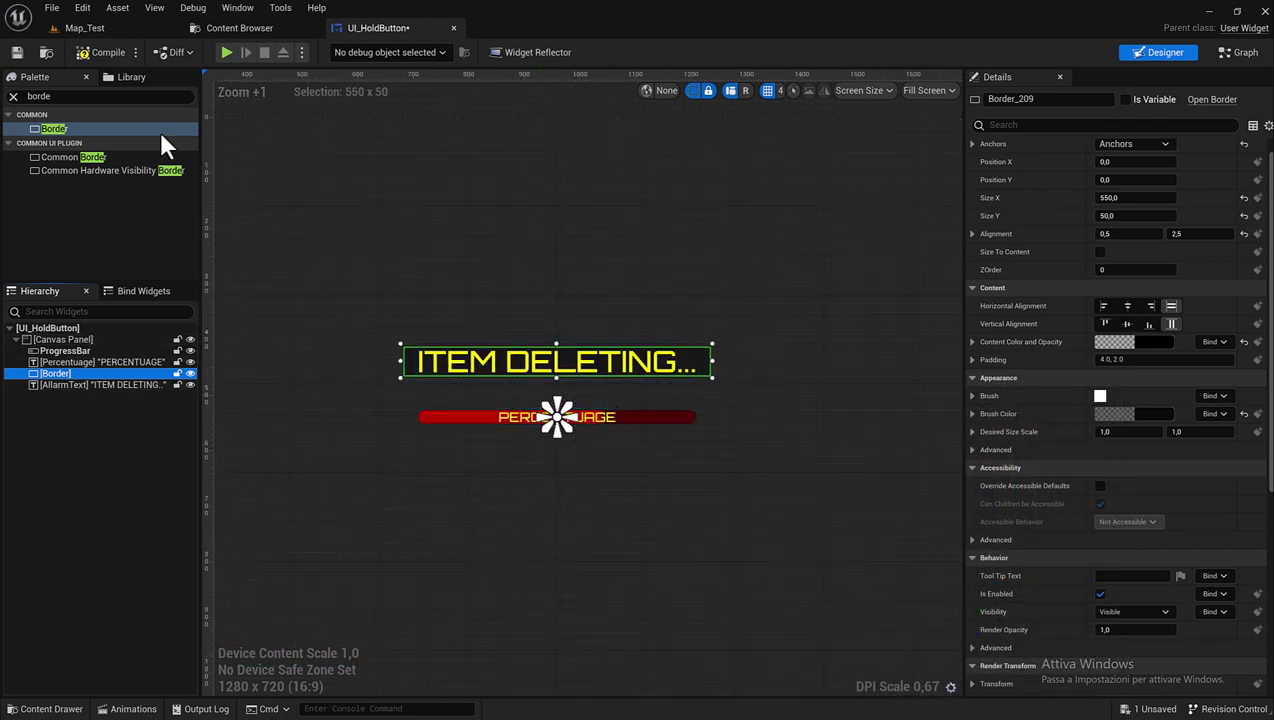
Compile and save UI_HoldButton, then open the Bind options for the ProgressBar's Percent.
left_click(87, 50)
left_click(18, 51)
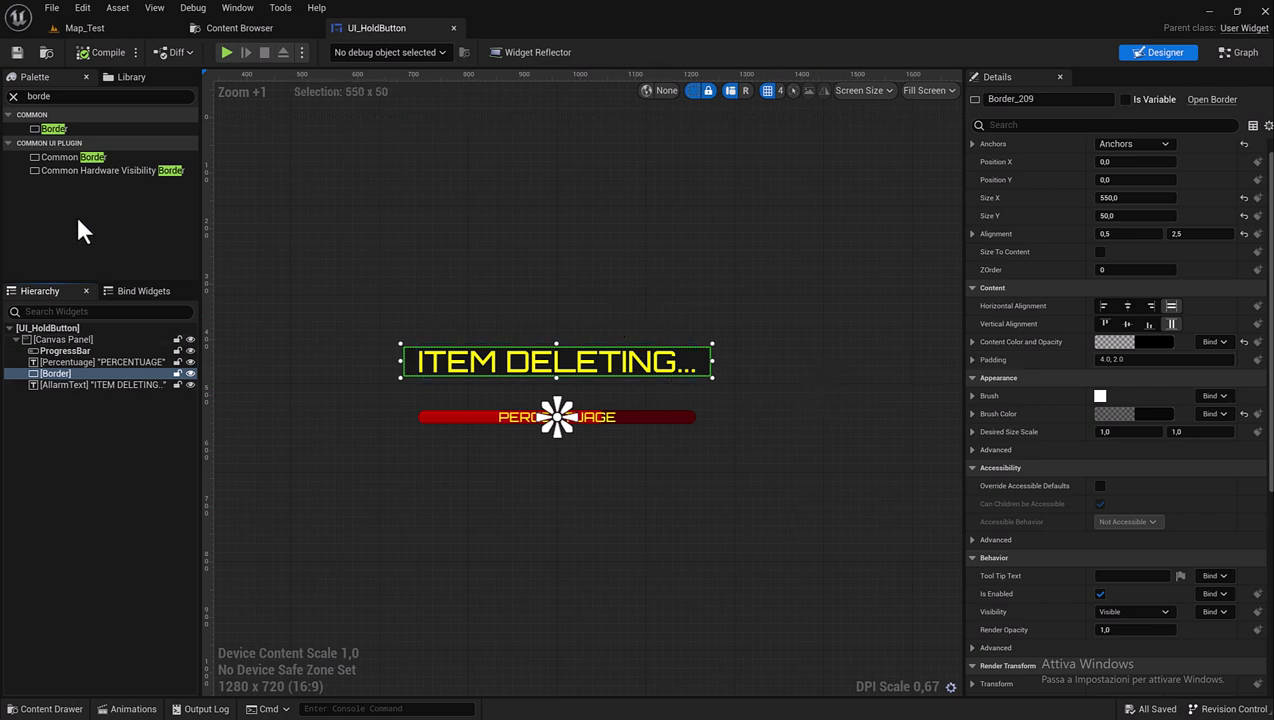
left_click(97, 364)
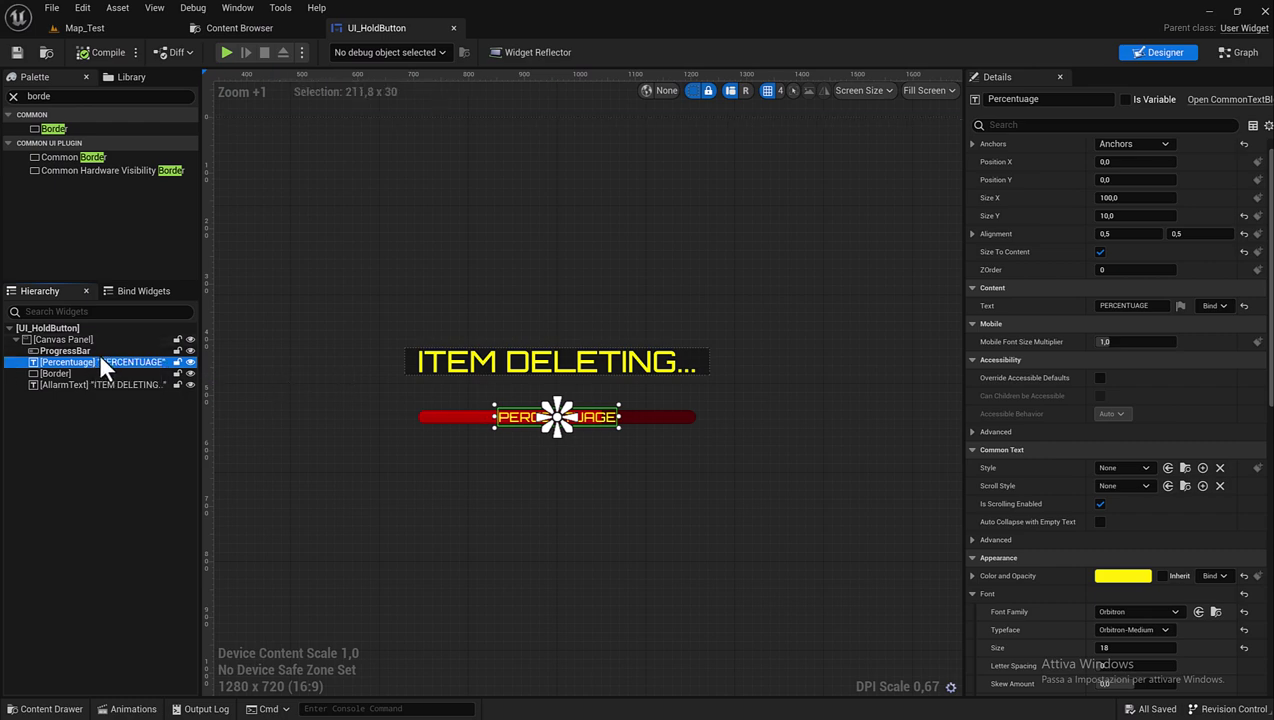
left_click(90, 351)
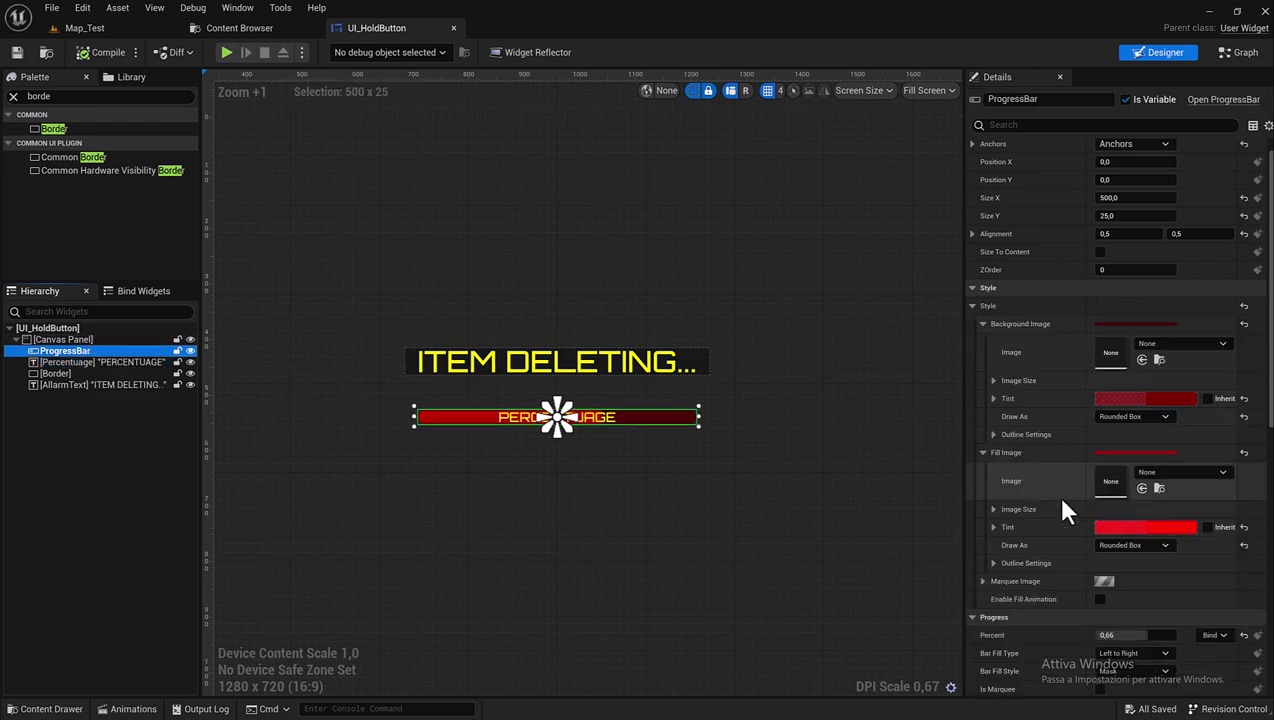
scroll(1073, 416, "up", 1)
left_click(982, 345)
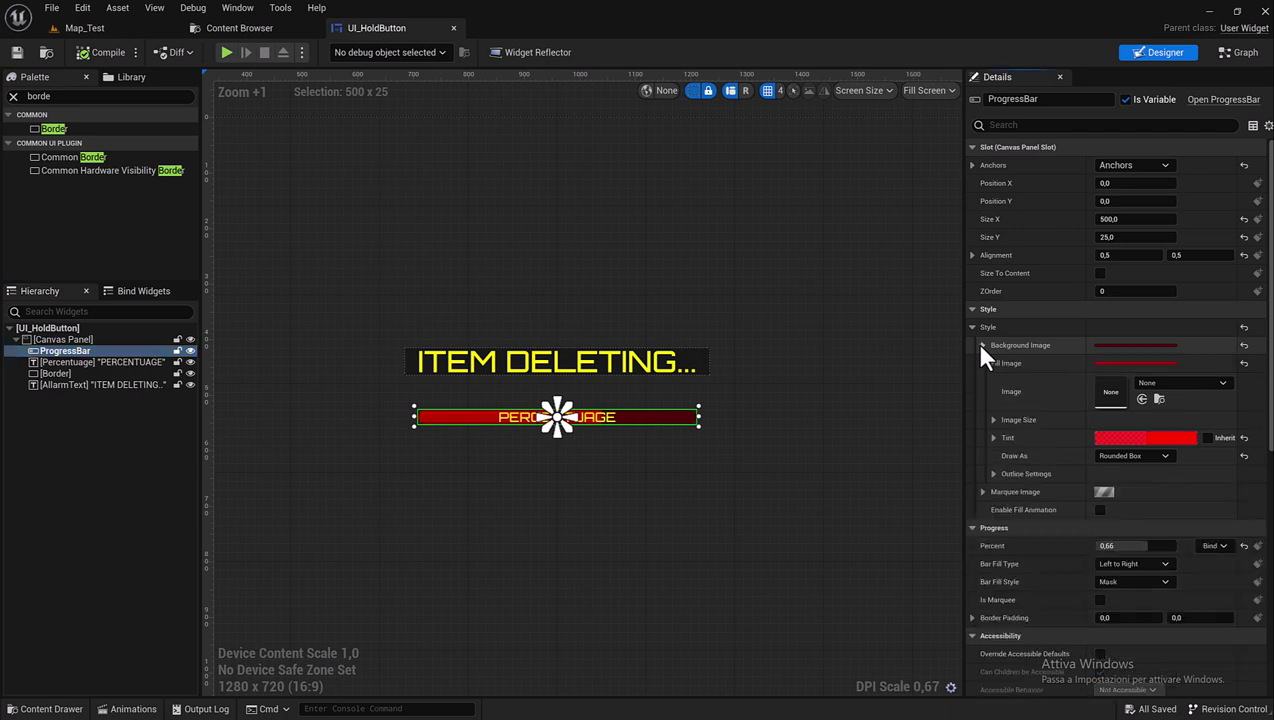
left_click(982, 363)
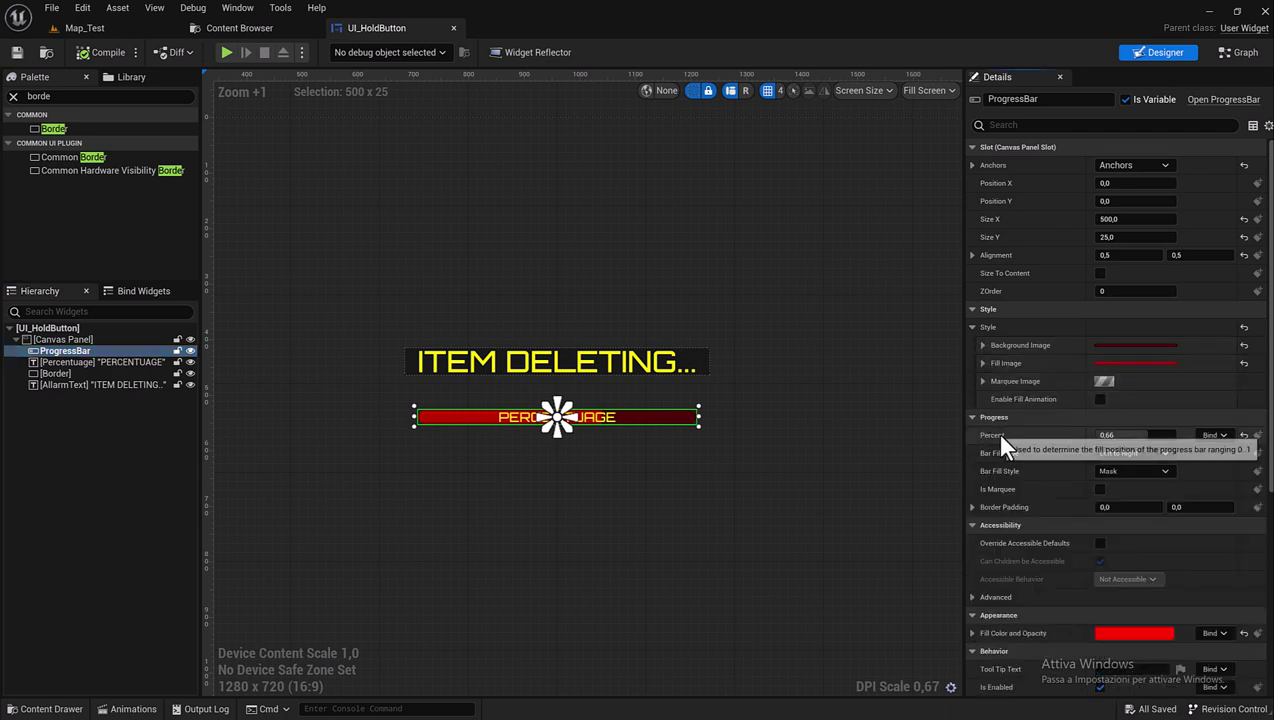
left_click(1219, 436)
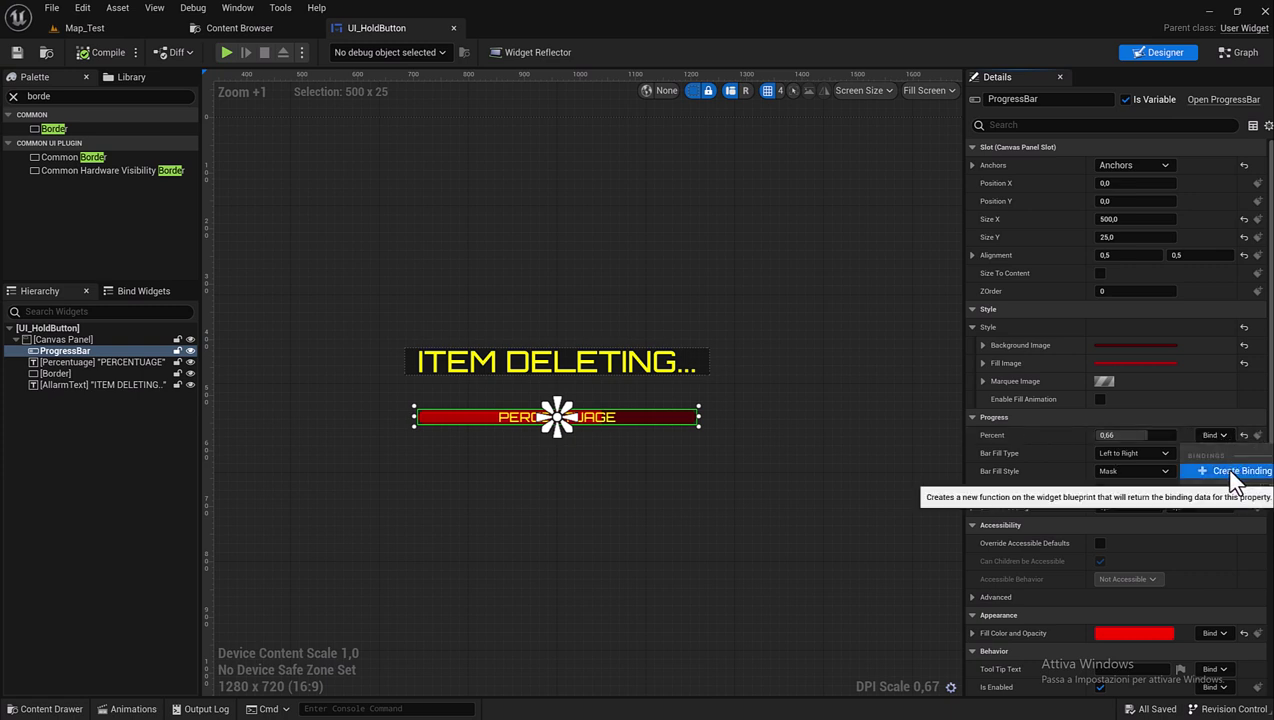
Bind the ProgressBar's Percent to a new Get_ProgressBar_Percent function and verify it in Designer.
left_click(1232, 472)
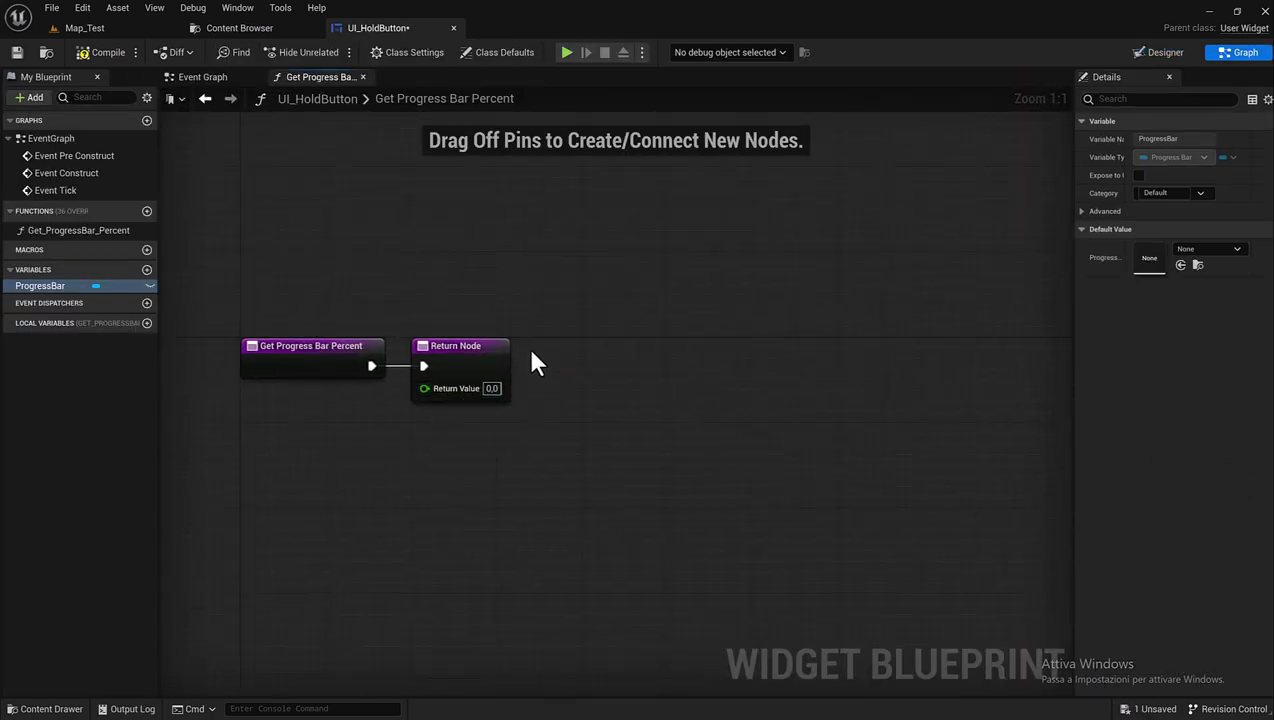
left_click(1147, 54)
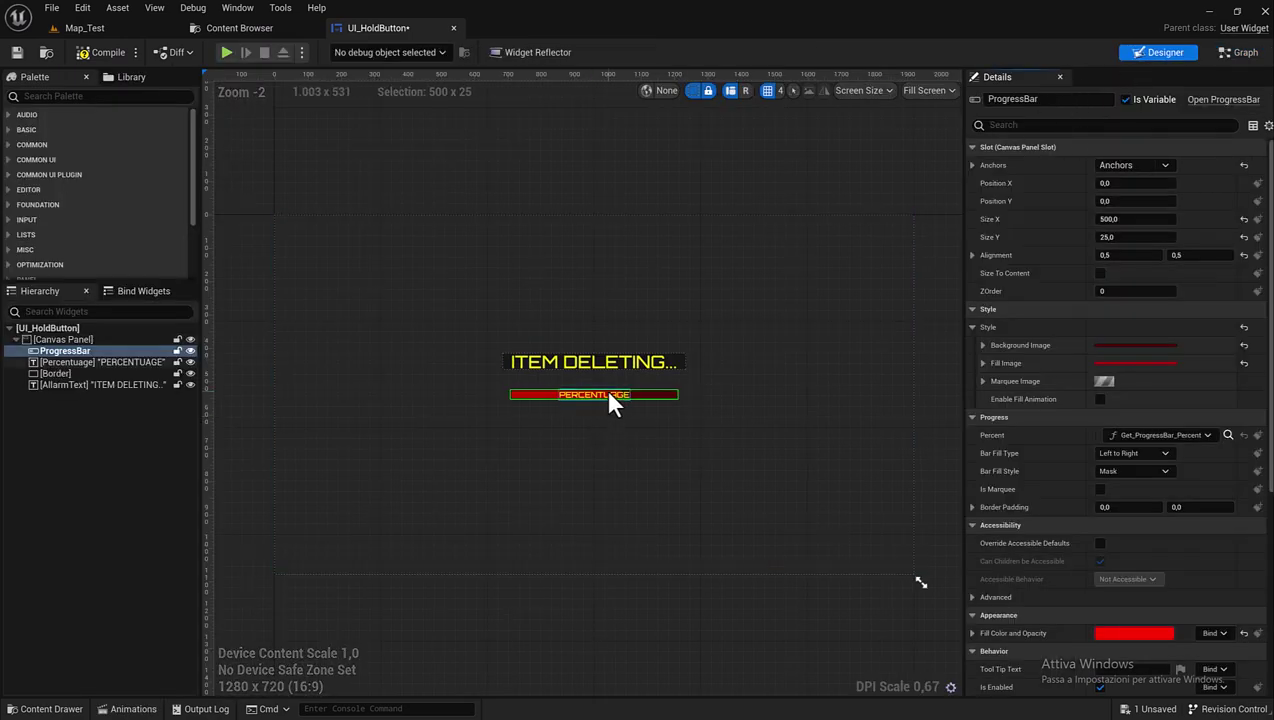
scroll(609, 394, "up", 2)
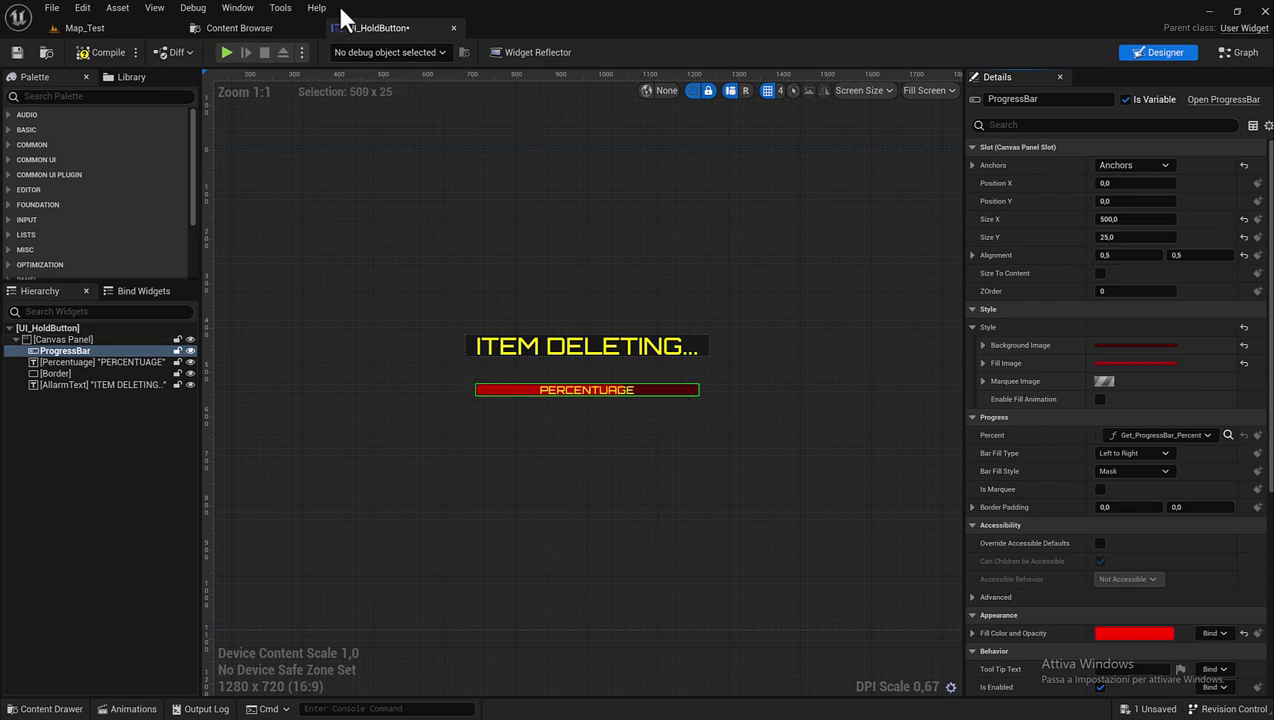
left_click(270, 28)
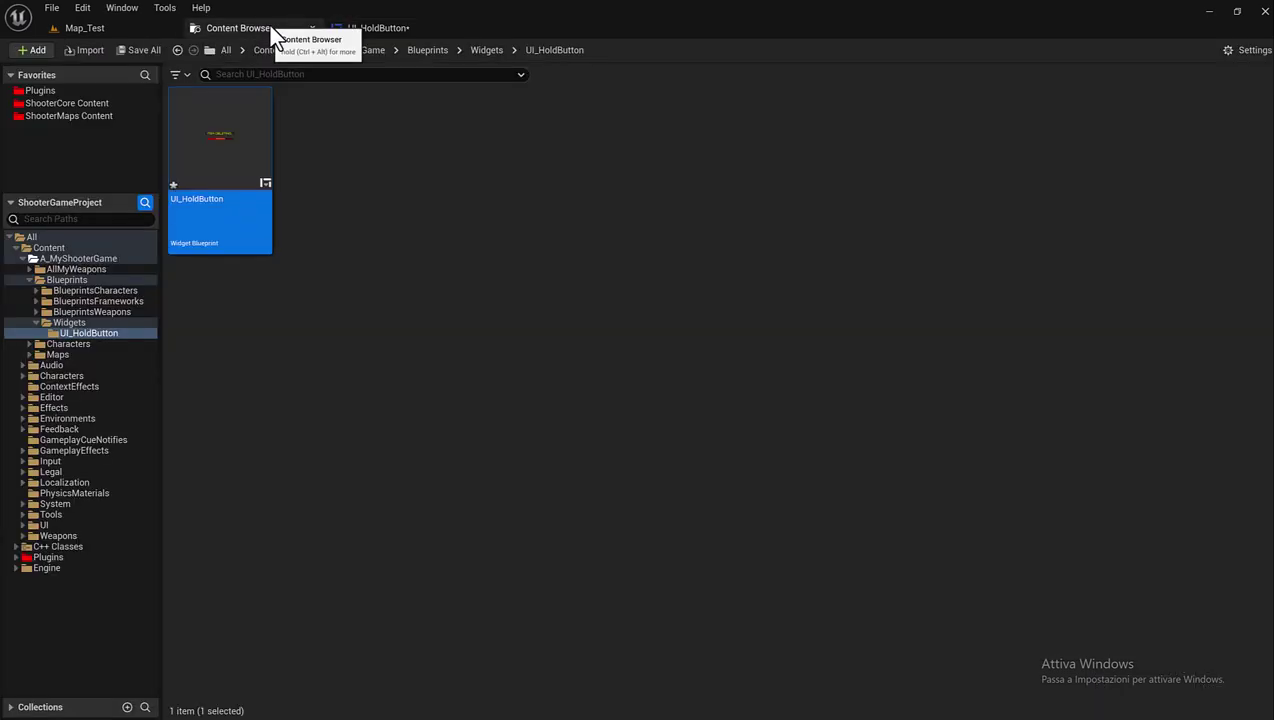
left_click(380, 27)
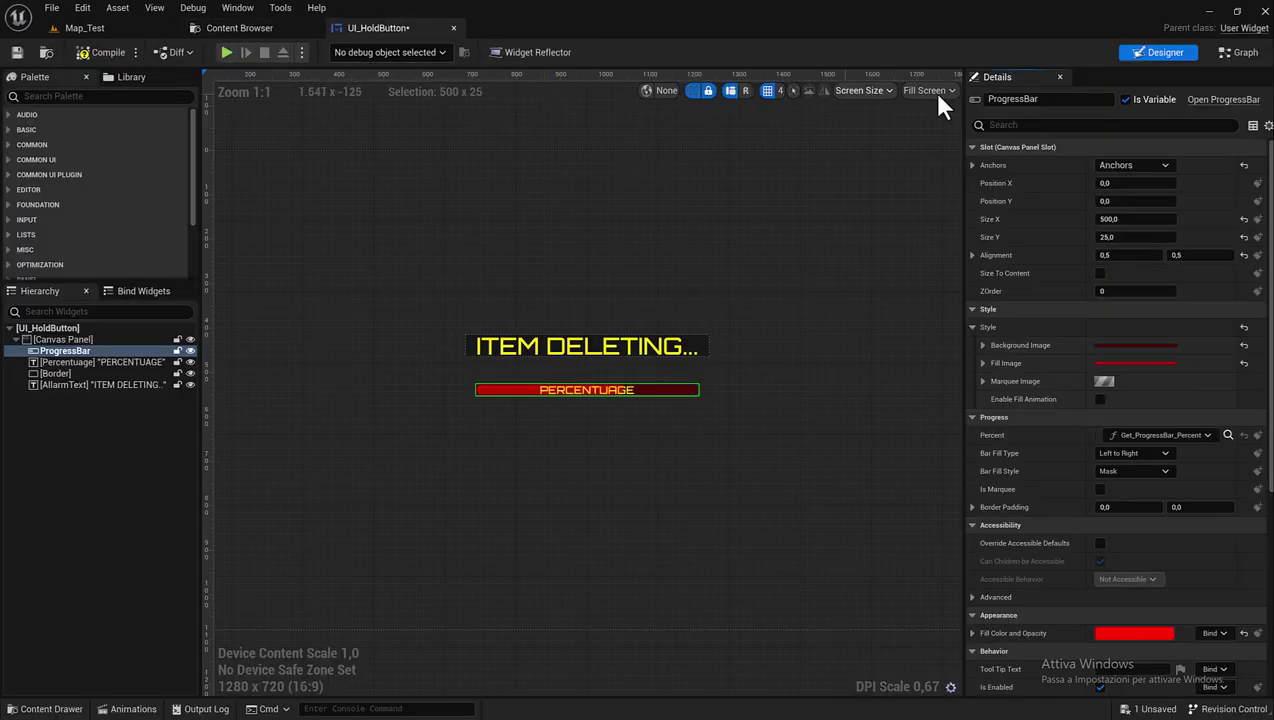
In Get_ProgressBar_Percent, wire a Cast To B_Hero_Default before the Return Node, lined up.
left_click(1228, 53)
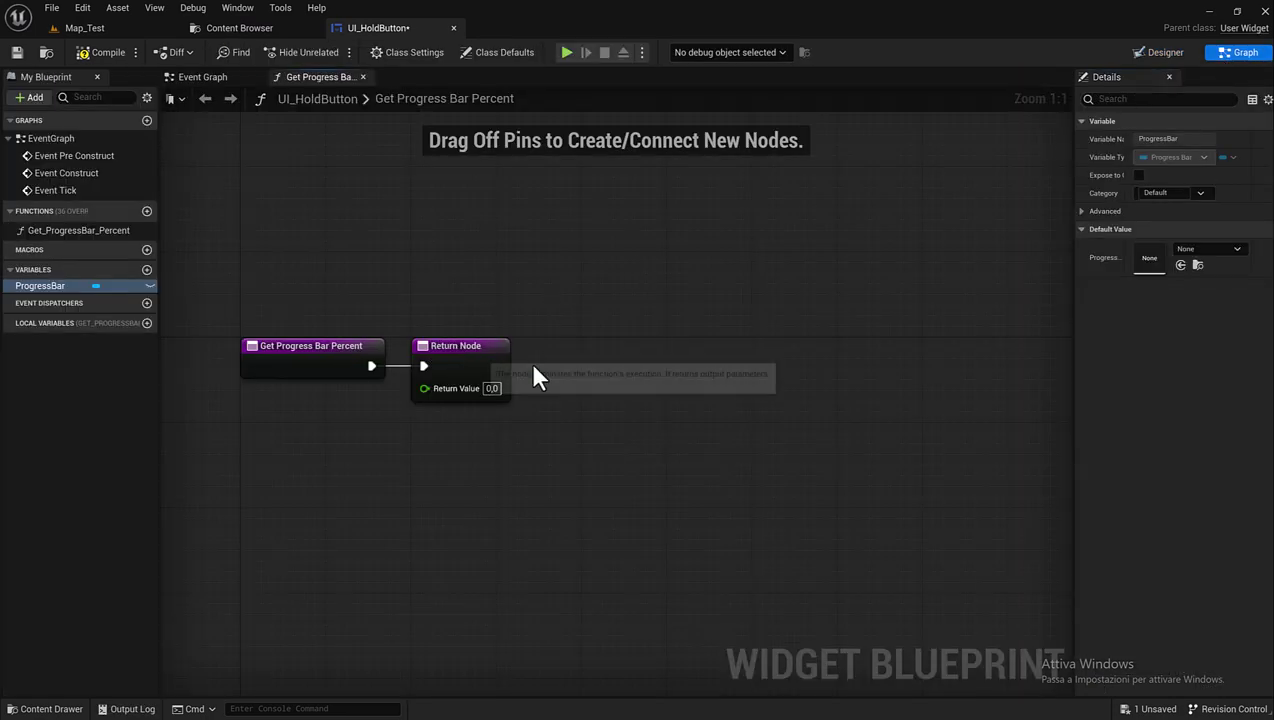
left_click_drag(455, 346, 875, 348)
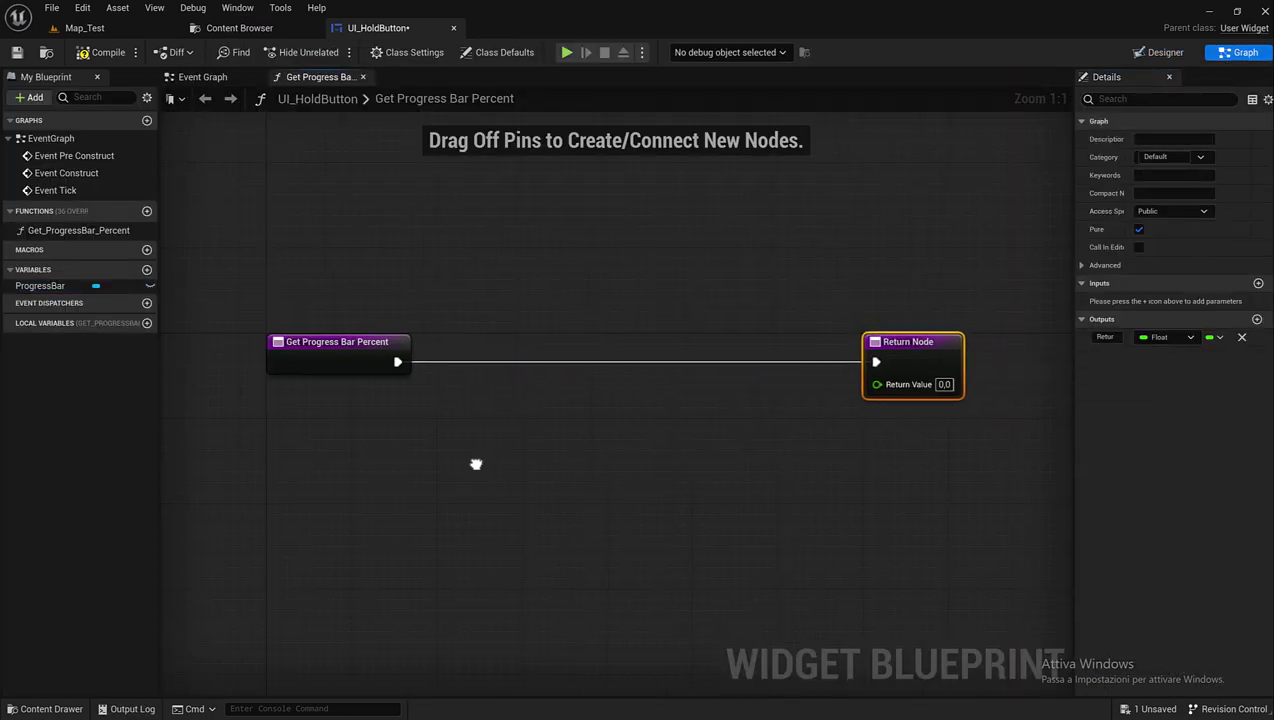
right_click_drag(477, 460, 516, 464)
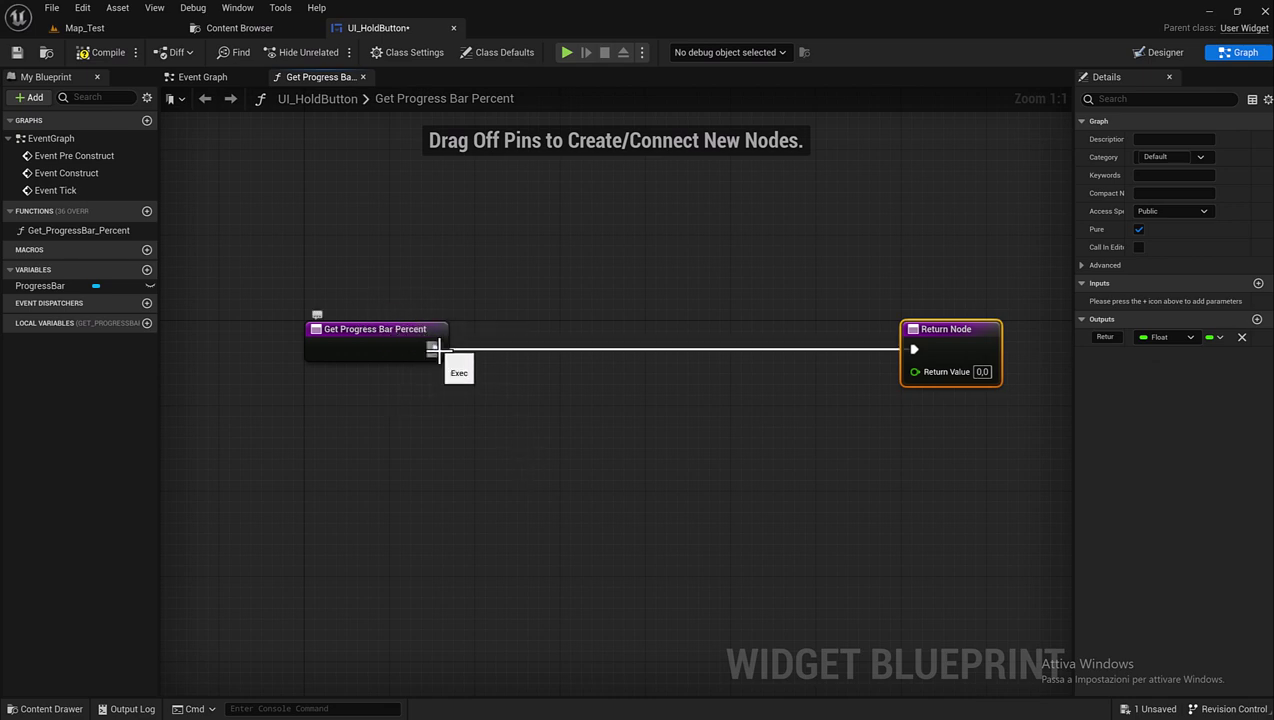
left_click_drag(433, 347, 468, 405)
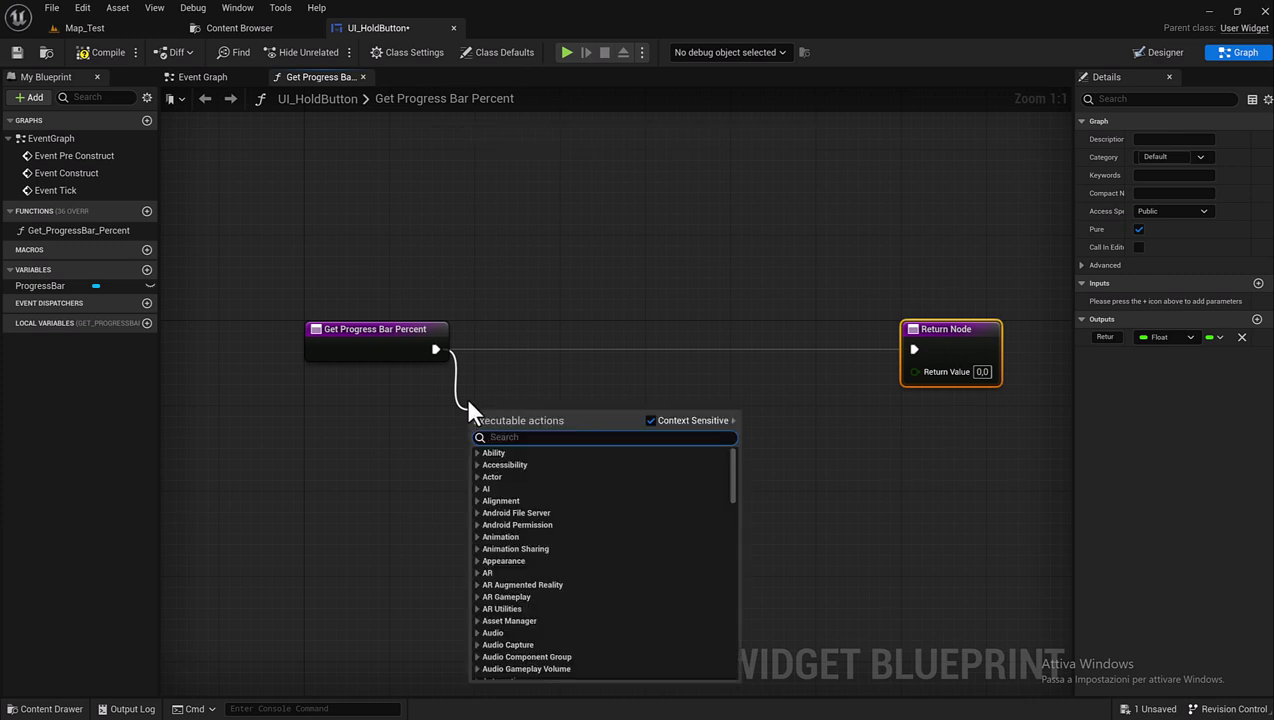
type("ca")
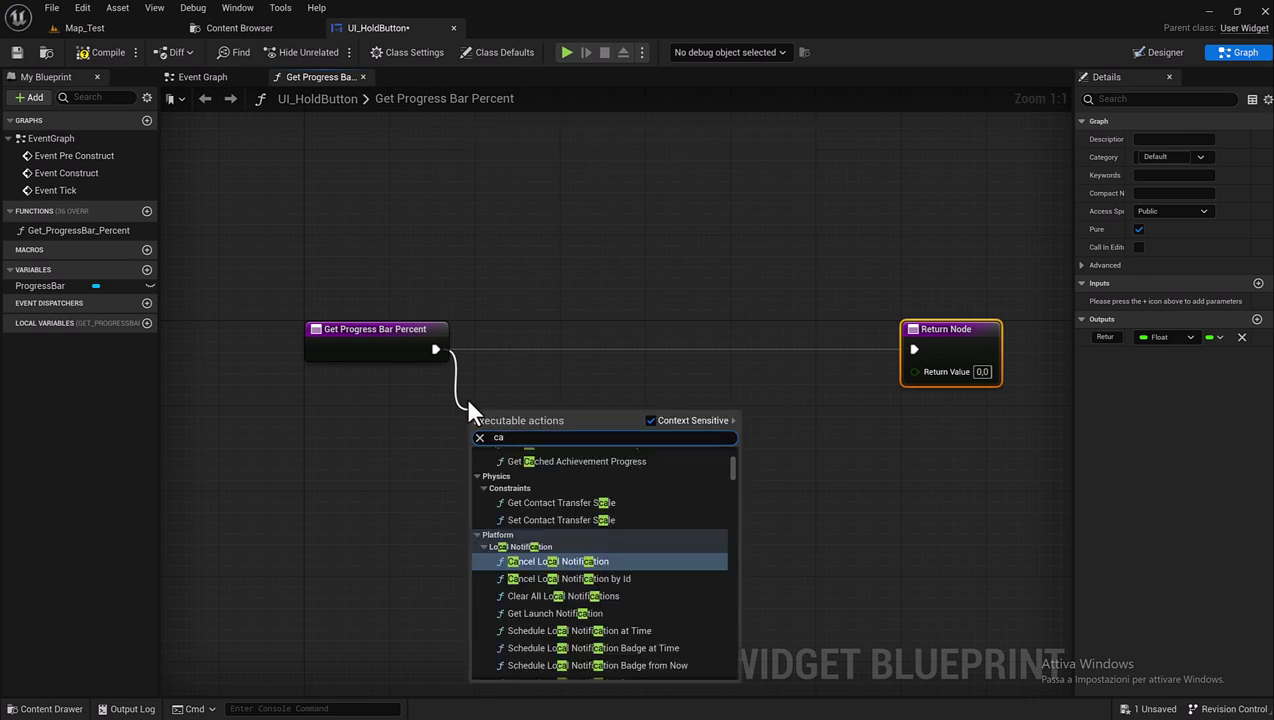
type("st hero")
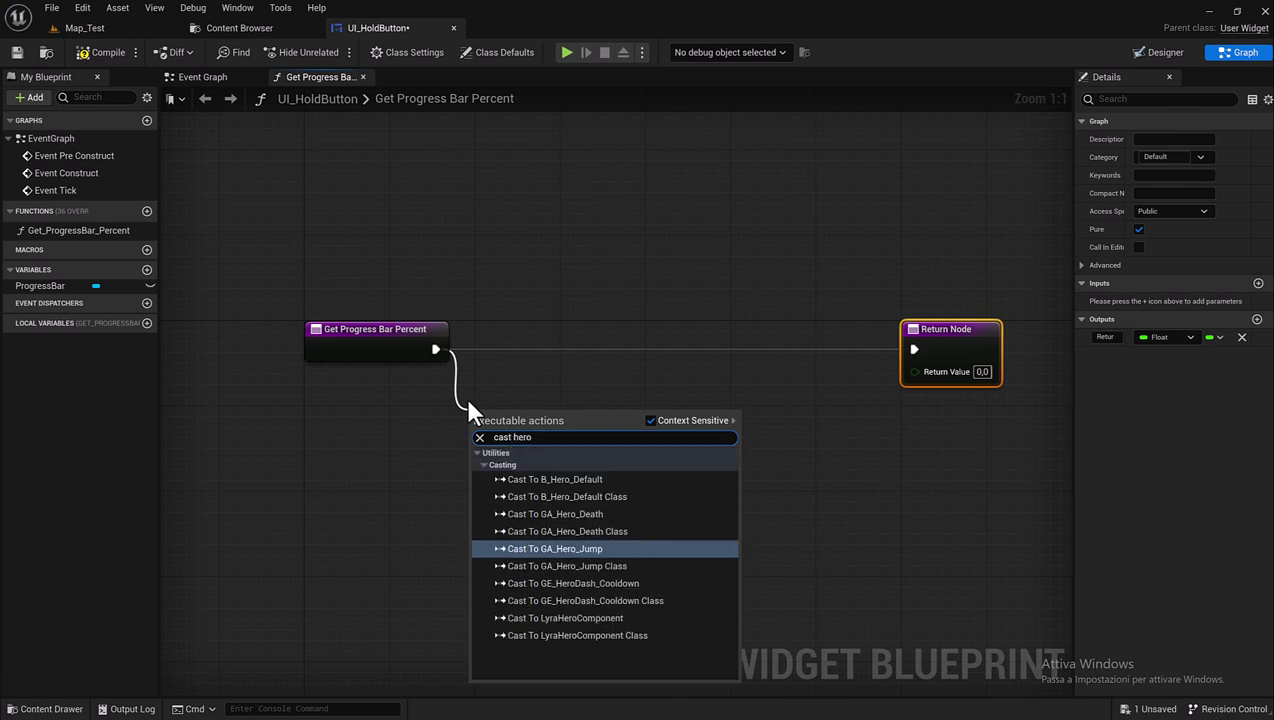
left_click(576, 478)
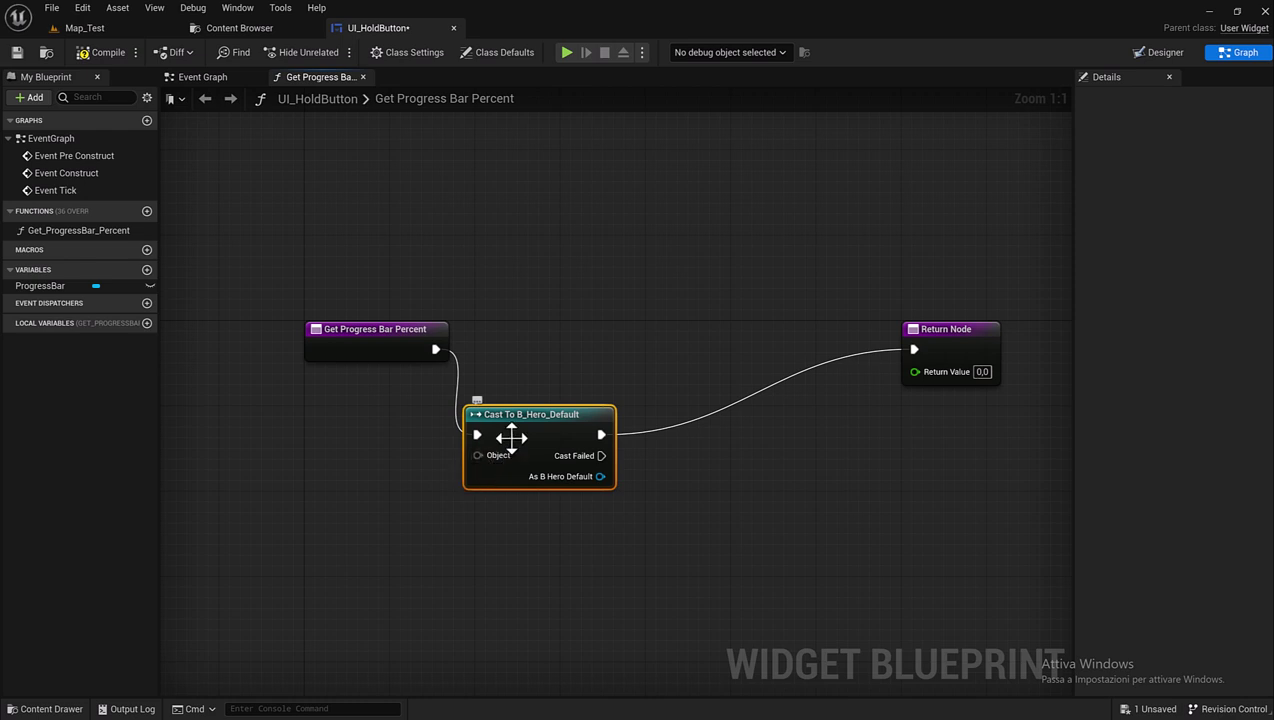
mouse_move(527, 430)
left_mouse_down()
mouse_move(548, 345)
mouse_move(360, 437)
left_mouse_up()
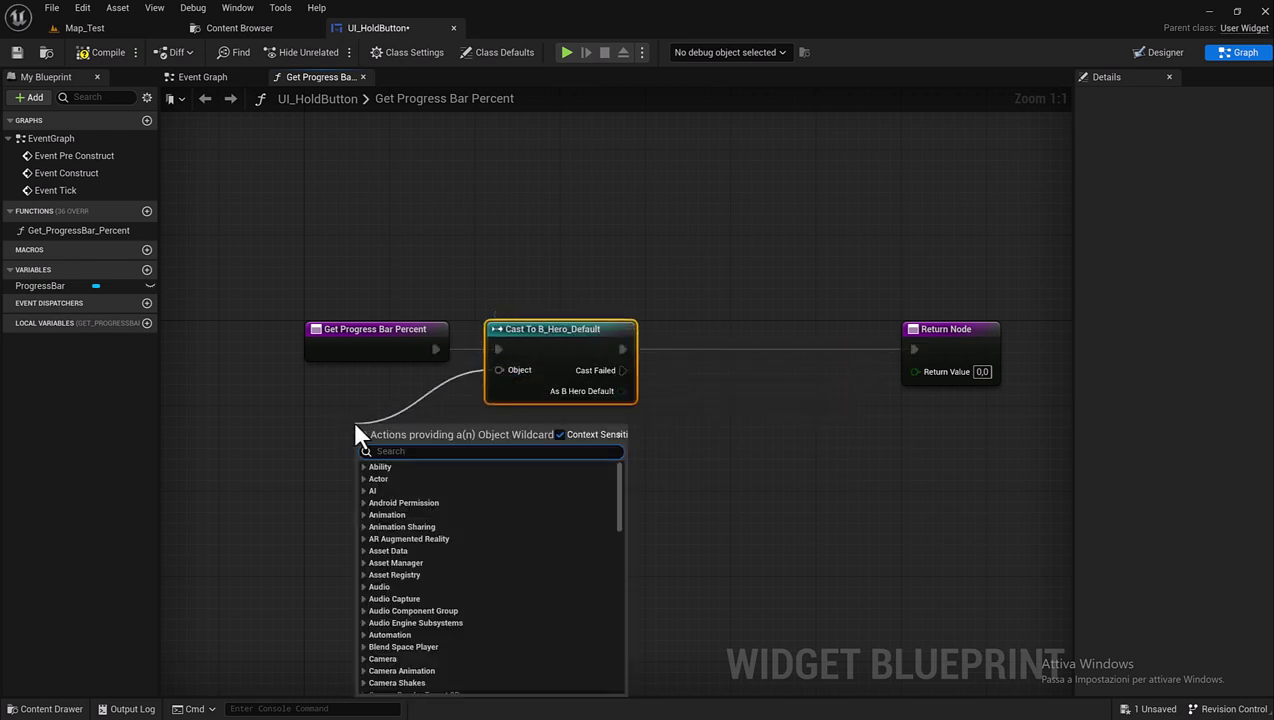
Connect a Get Player Character node to the cast's Object input, placed beneath the cast.
type("get player")
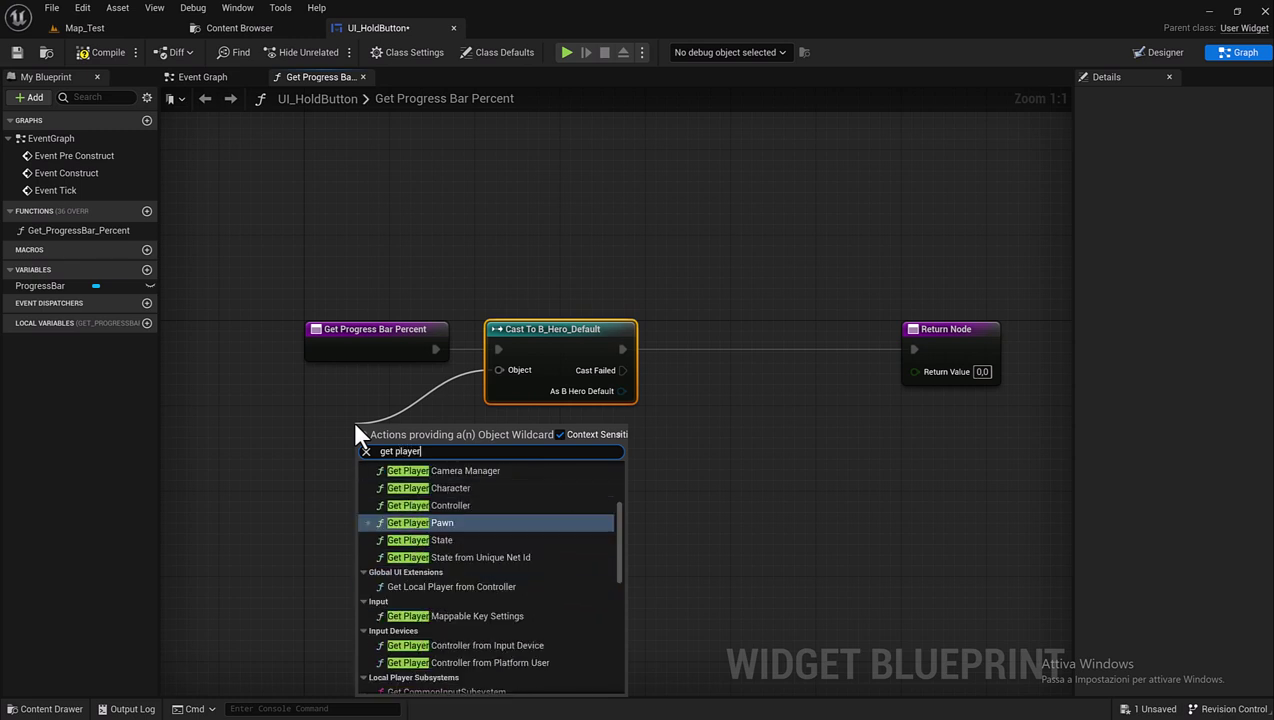
type(" cha")
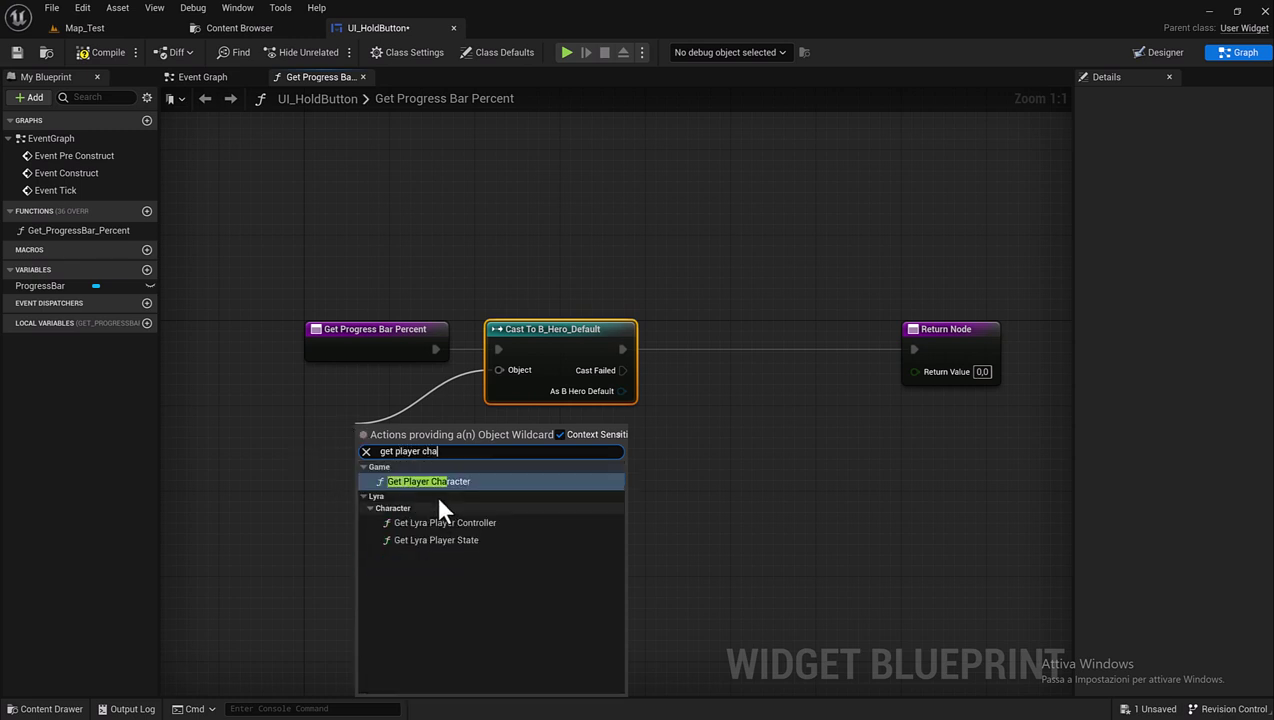
left_click(424, 481)
left_click_drag(497, 453, 593, 431)
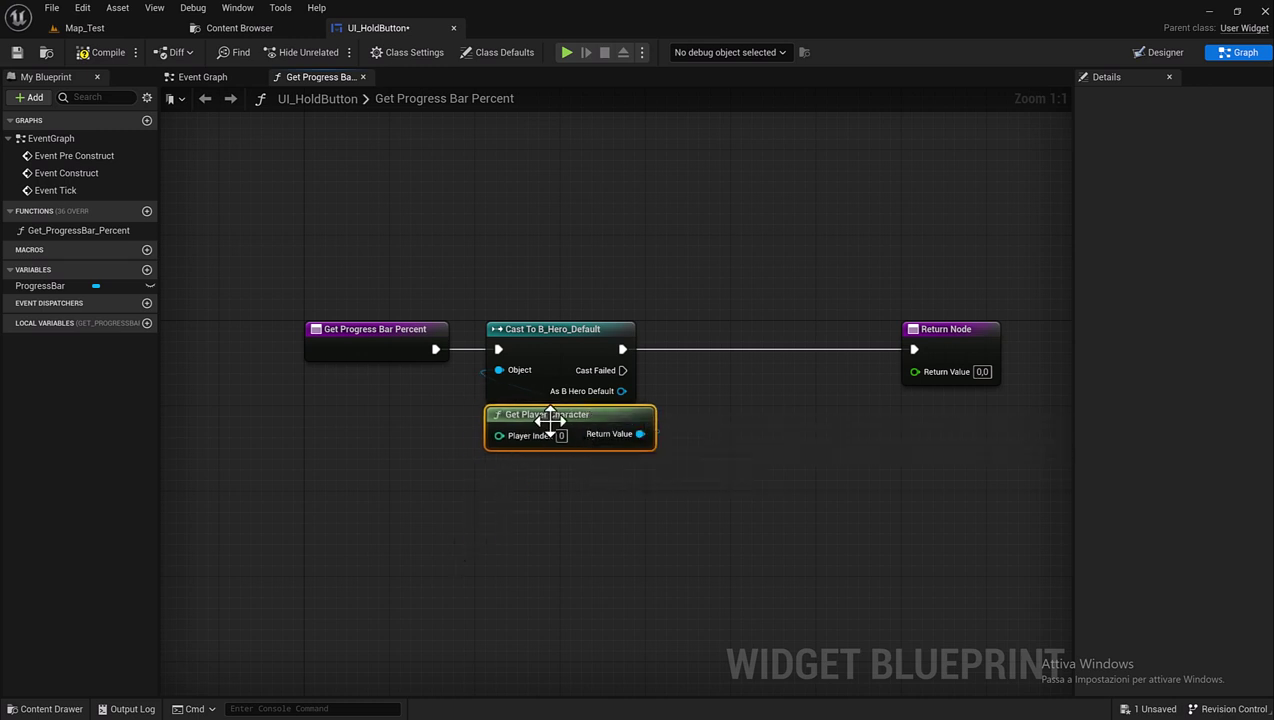
right_click_drag(670, 476, 500, 464)
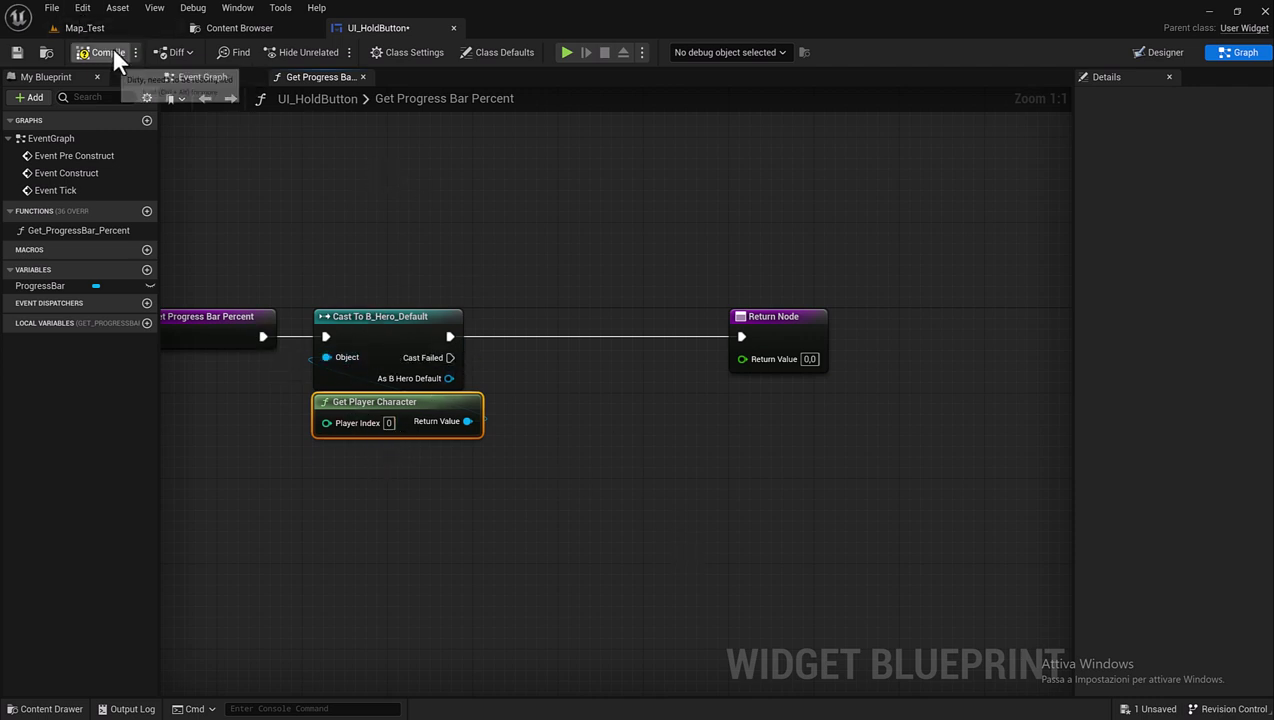
Search all content for 'hero_' and open the B_Hero_Default blueprint's Event Graph.
left_click(241, 28)
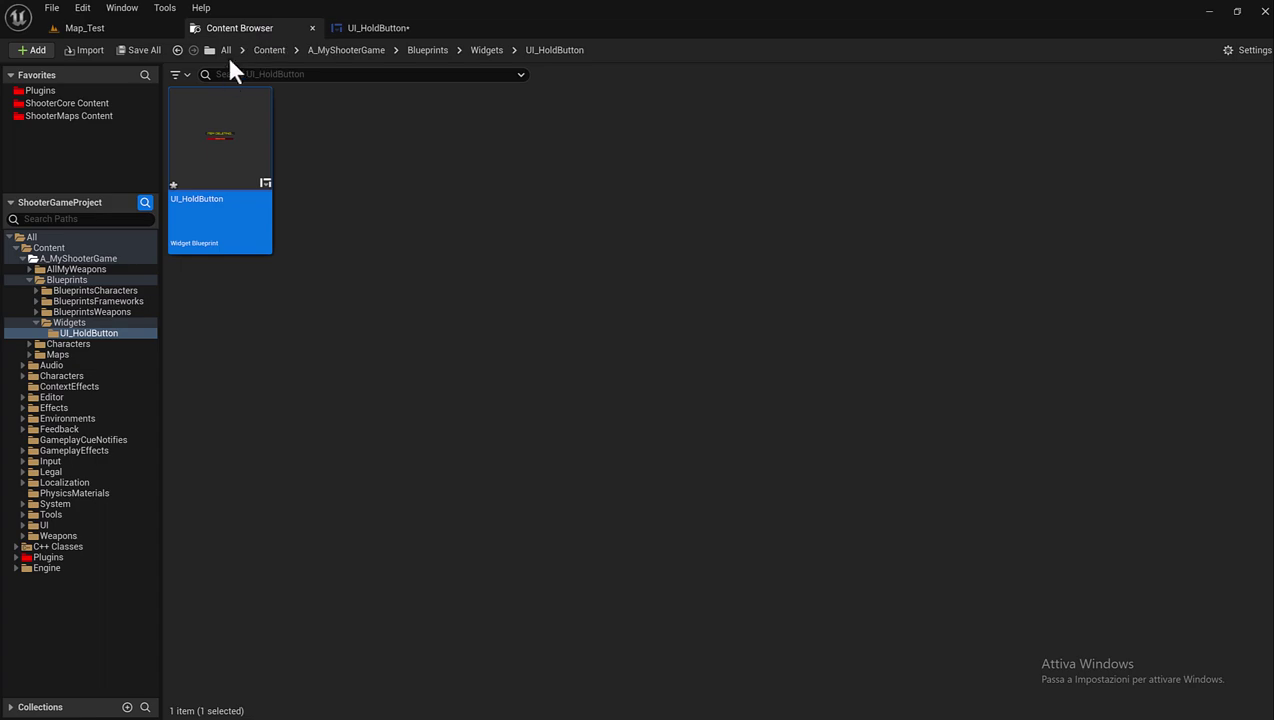
left_click(226, 50)
left_click(256, 75)
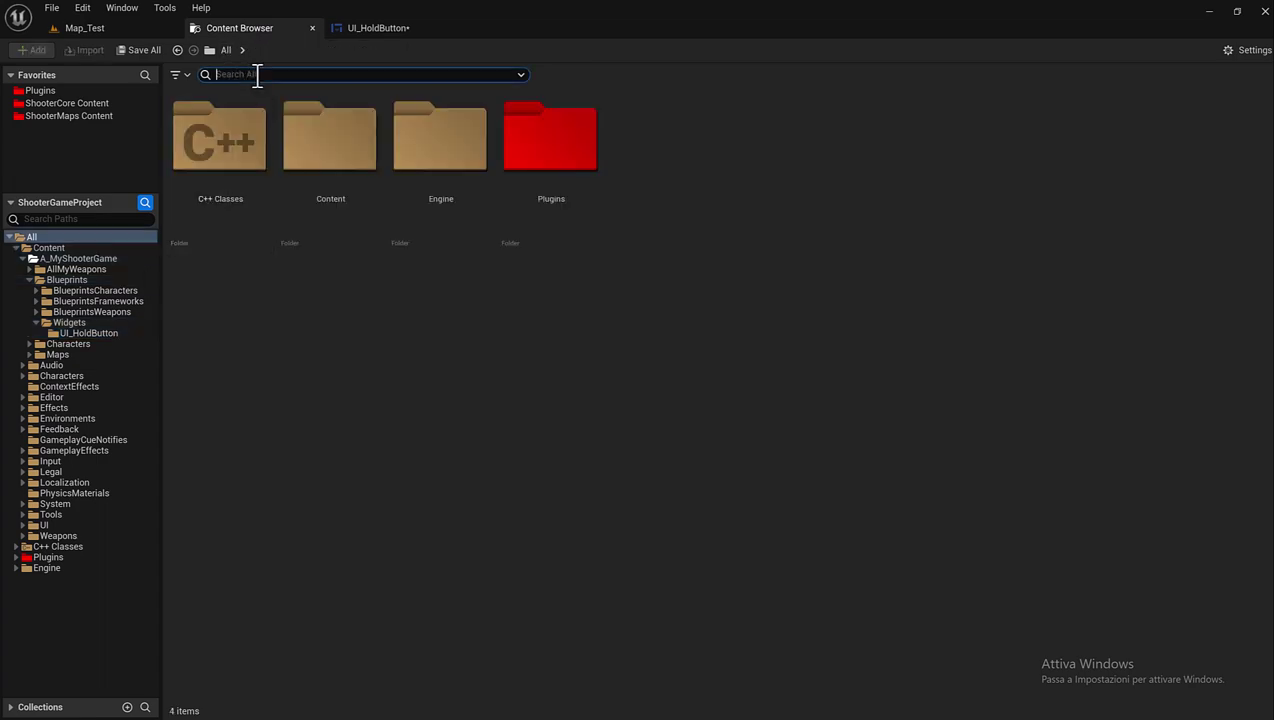
type("hero_")
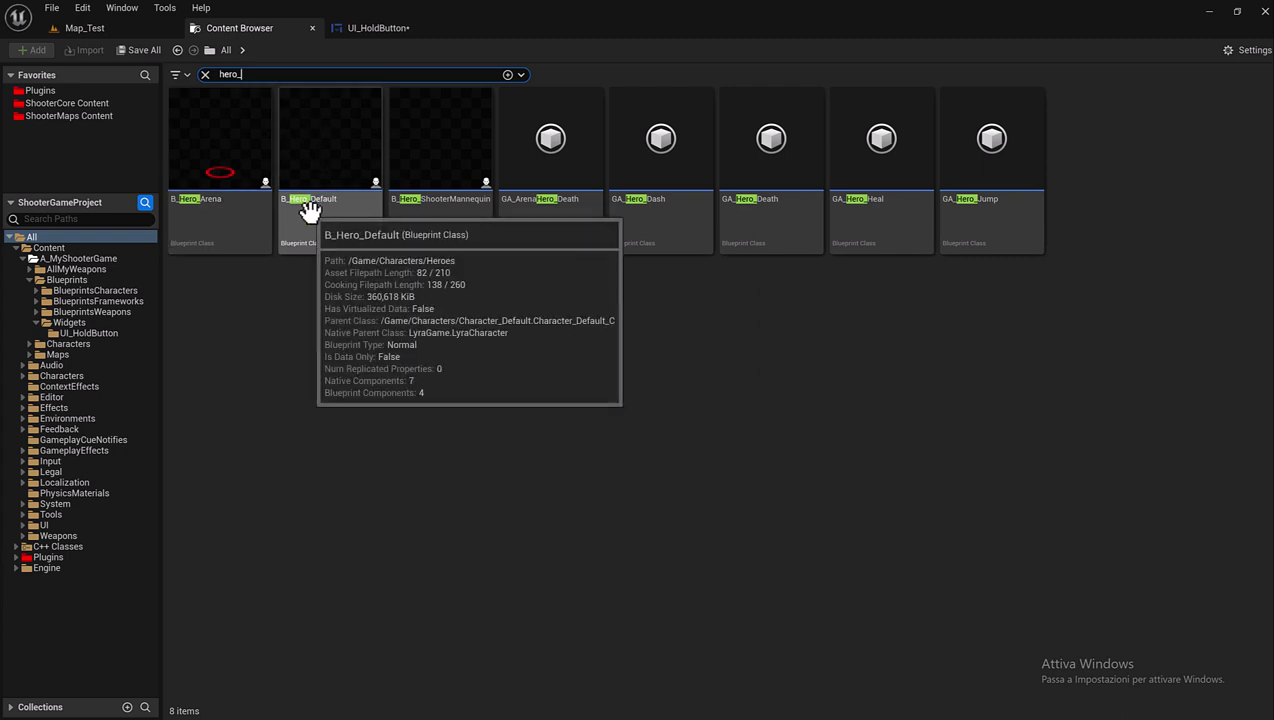
left_click(309, 207)
double_click(309, 207)
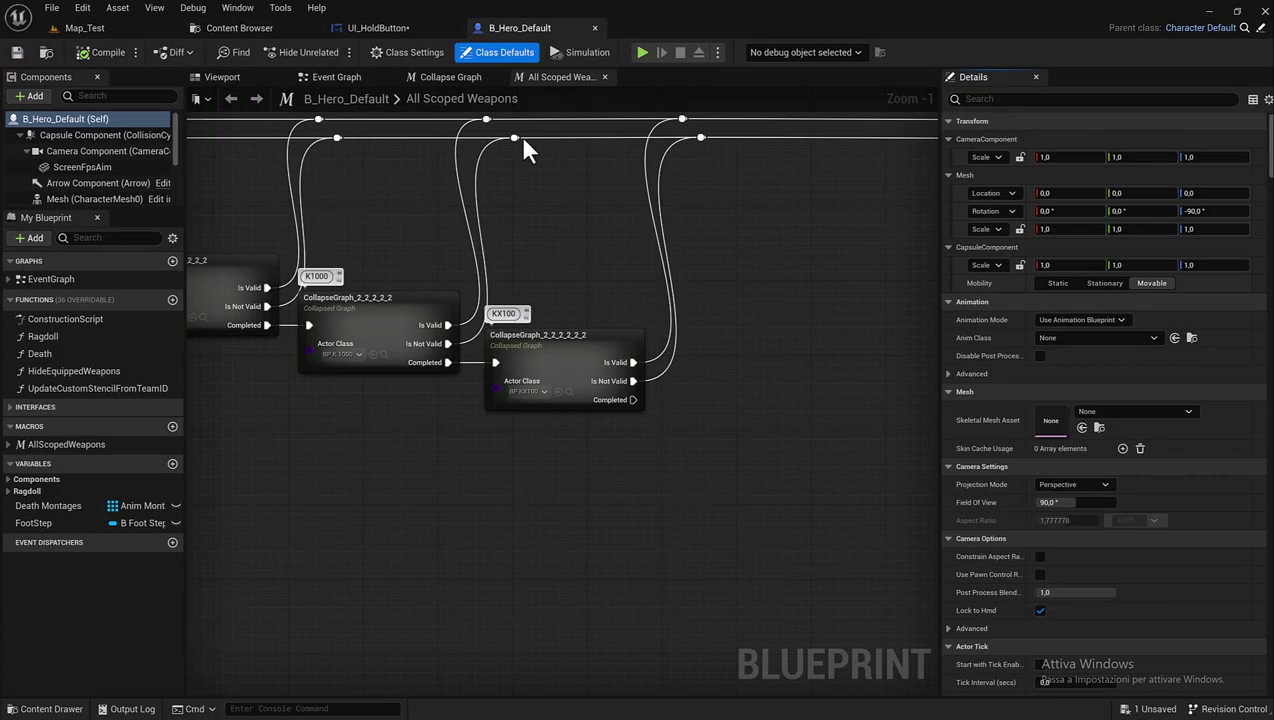
left_click(492, 78)
left_click(497, 78)
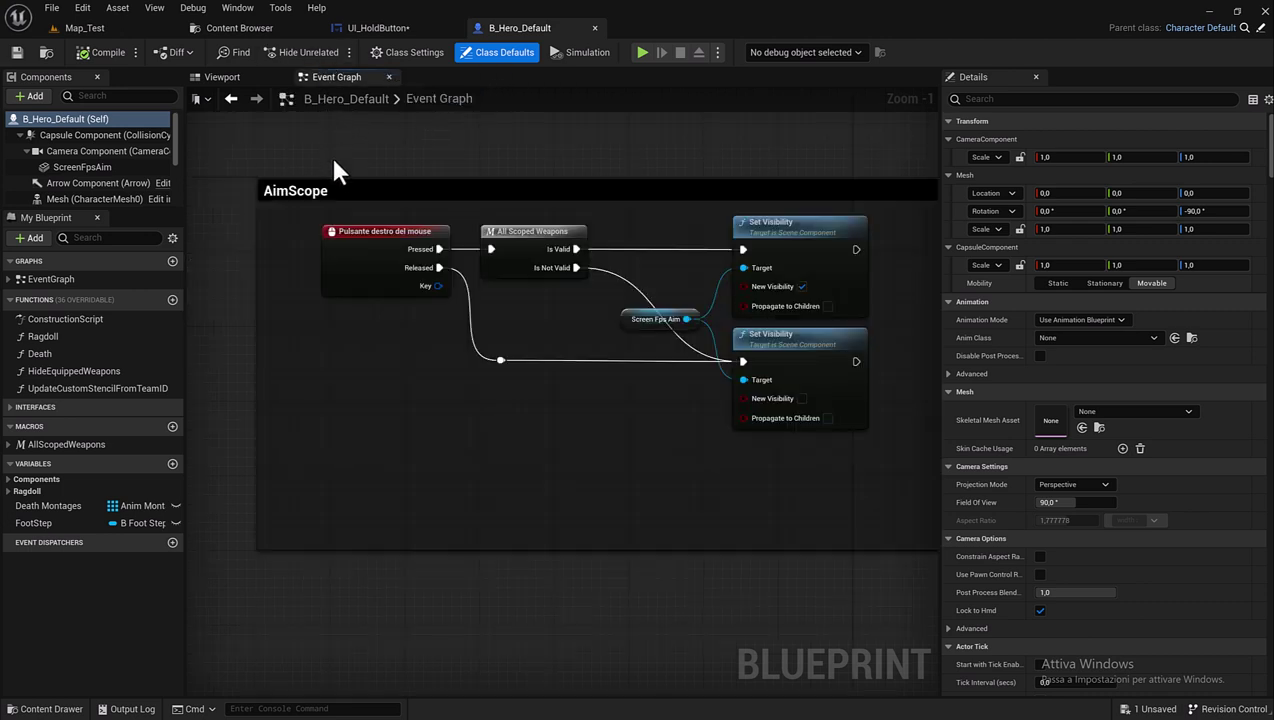
scroll(336, 171, "down", 5)
scroll(380, 240, "down", 3)
scroll(420, 300, "down", 2)
scroll(429, 333, "up", 1)
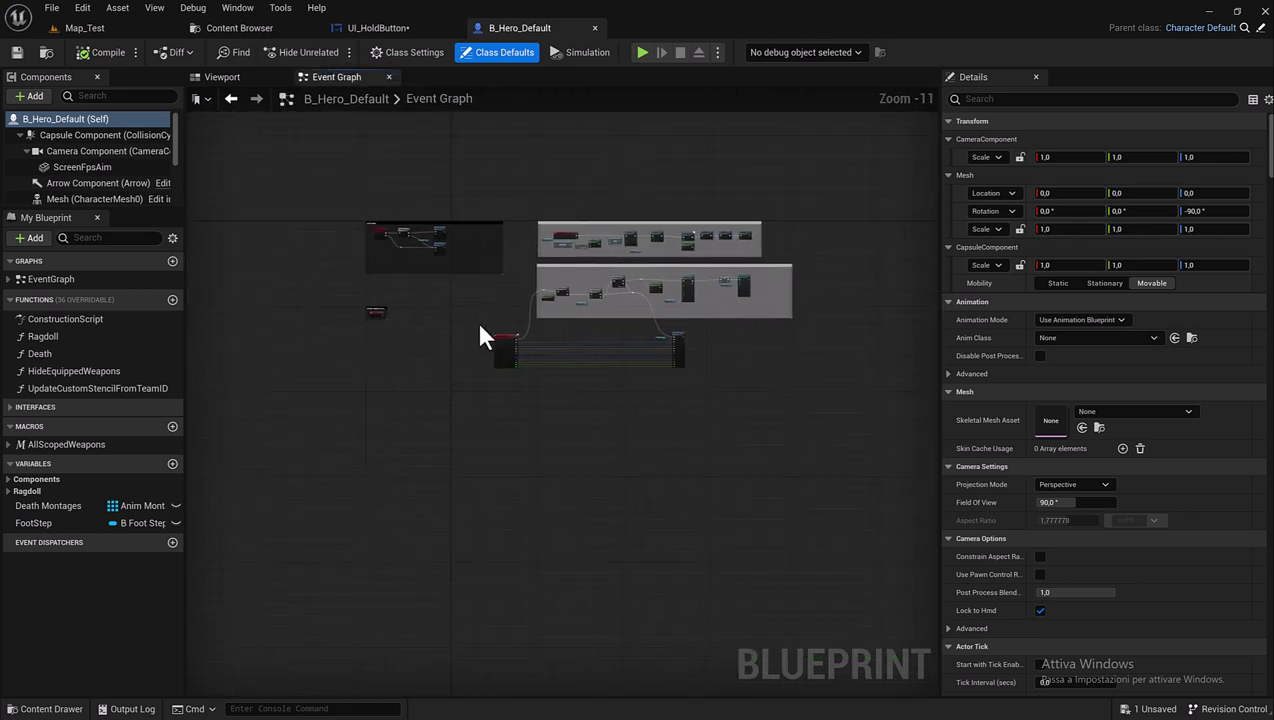
scroll(418, 253, "up", 3)
Add a Float variable named HoldButton to B_Hero_Default and compile it.
left_click(47, 533)
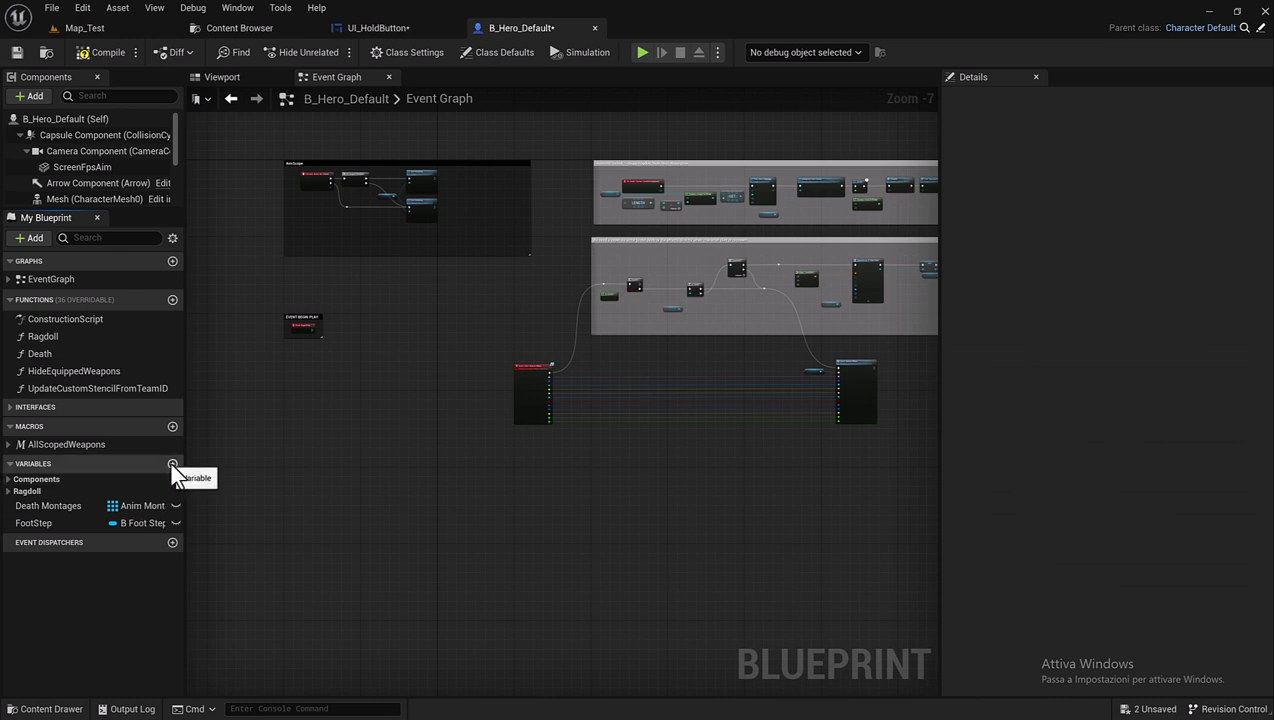
left_click(173, 465)
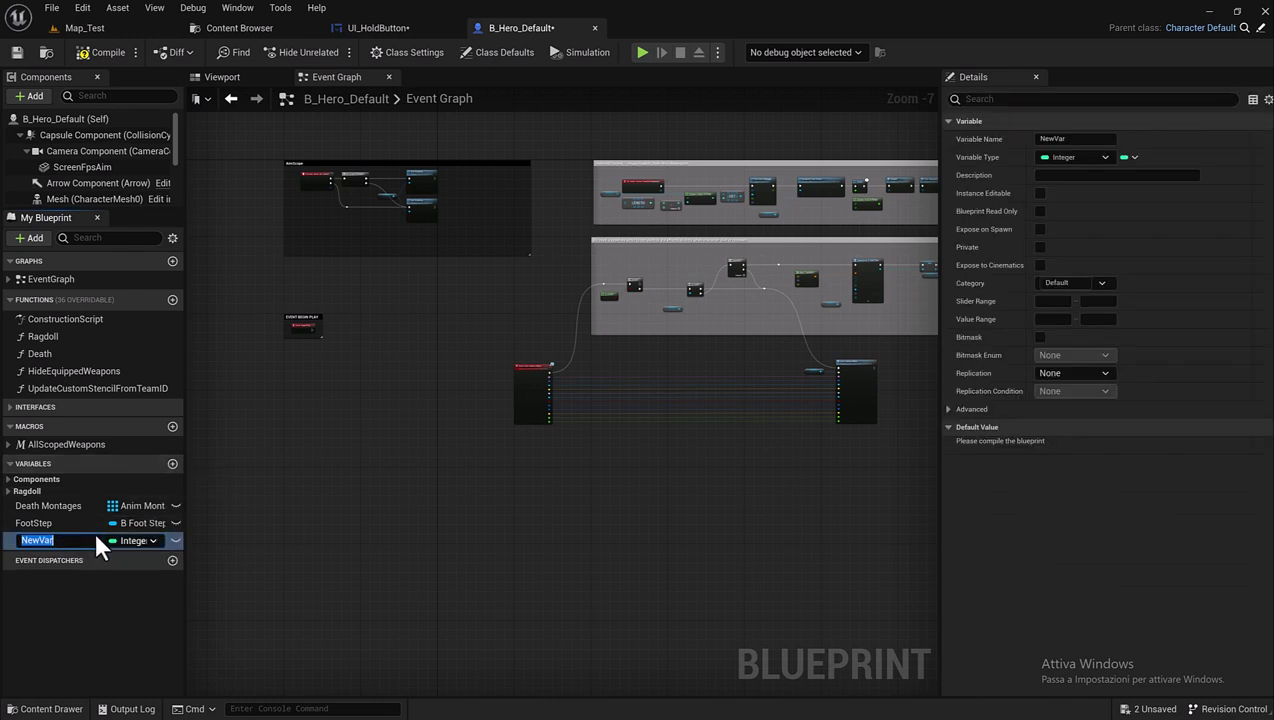
type("HoldButton")
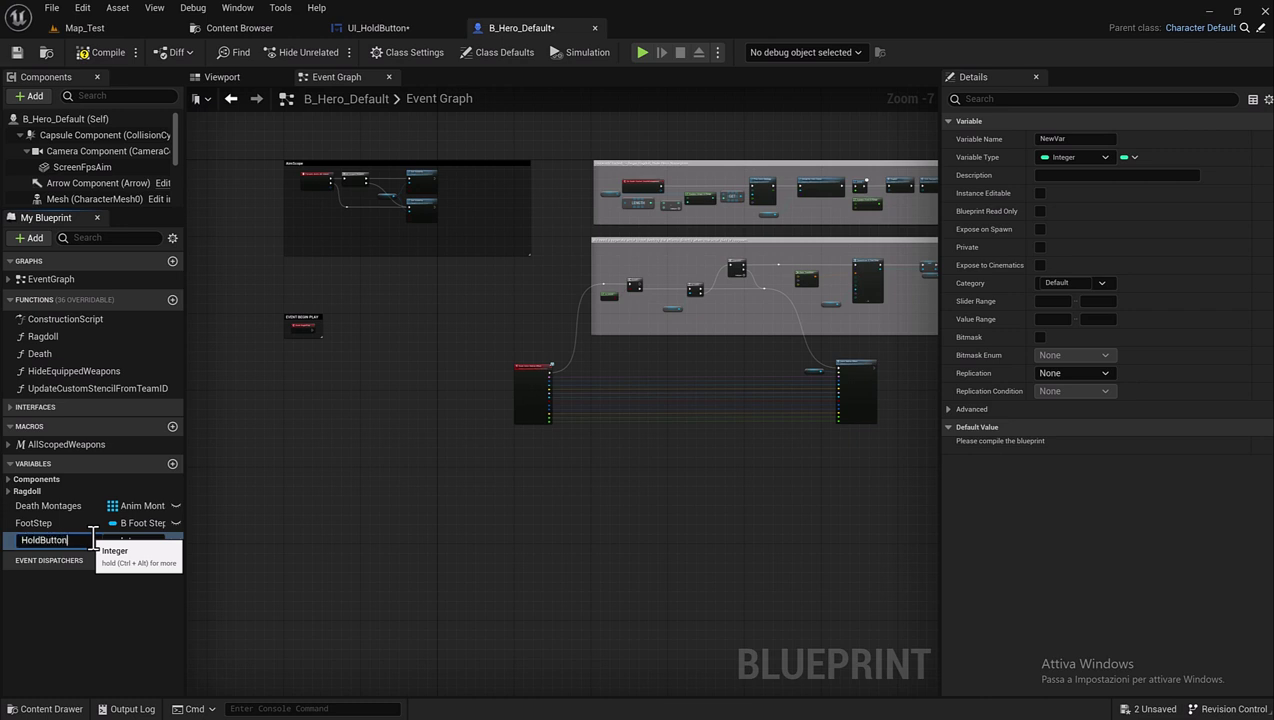
key("Return")
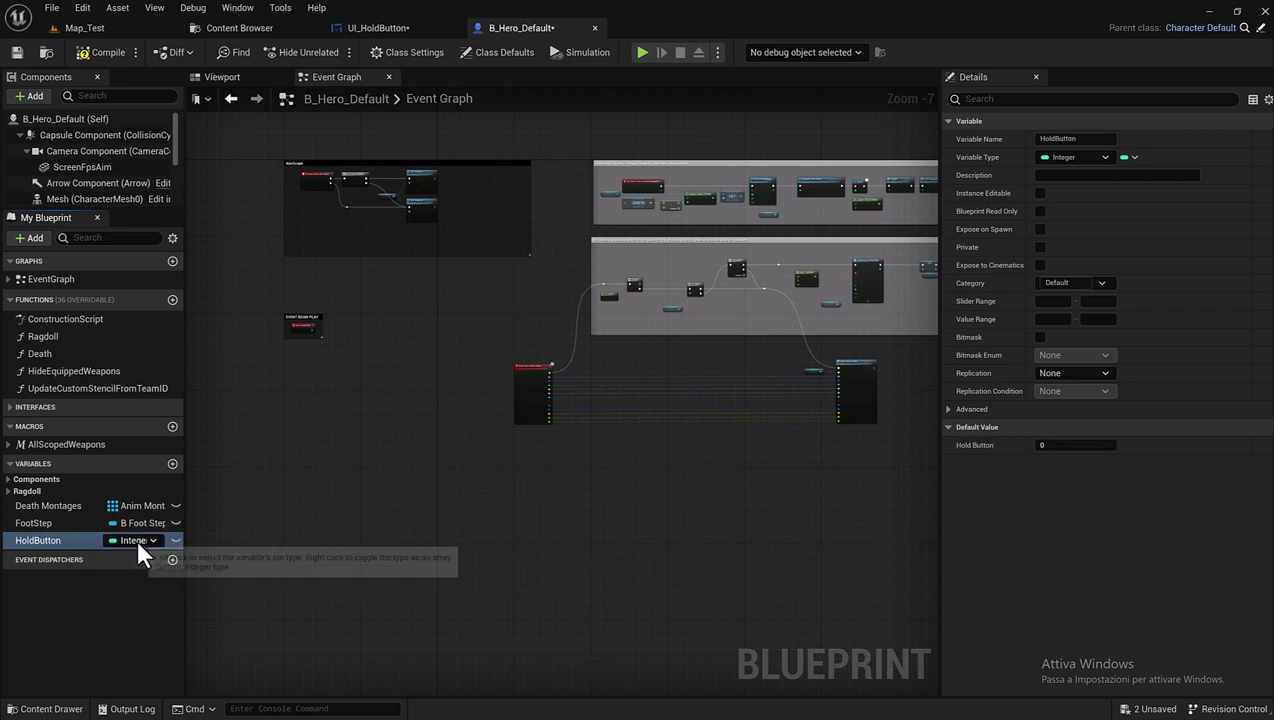
left_click(137, 540)
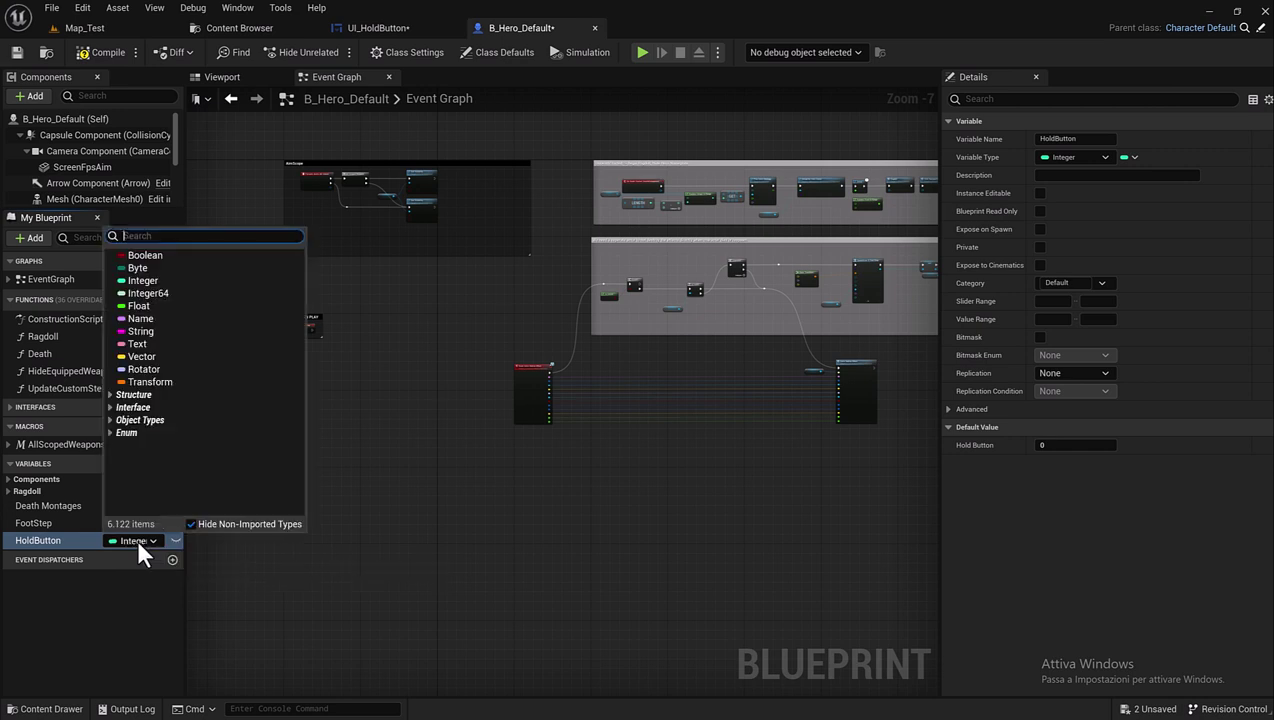
left_click(140, 307)
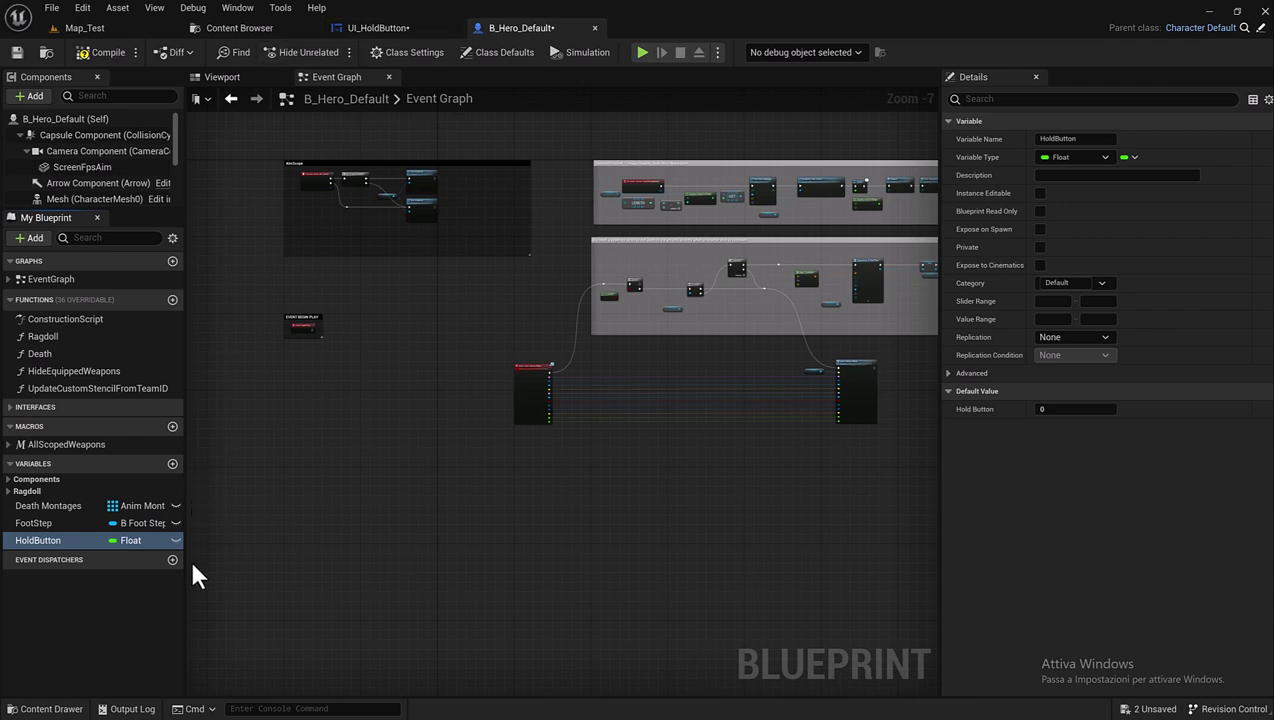
left_click(97, 52)
left_click(387, 30)
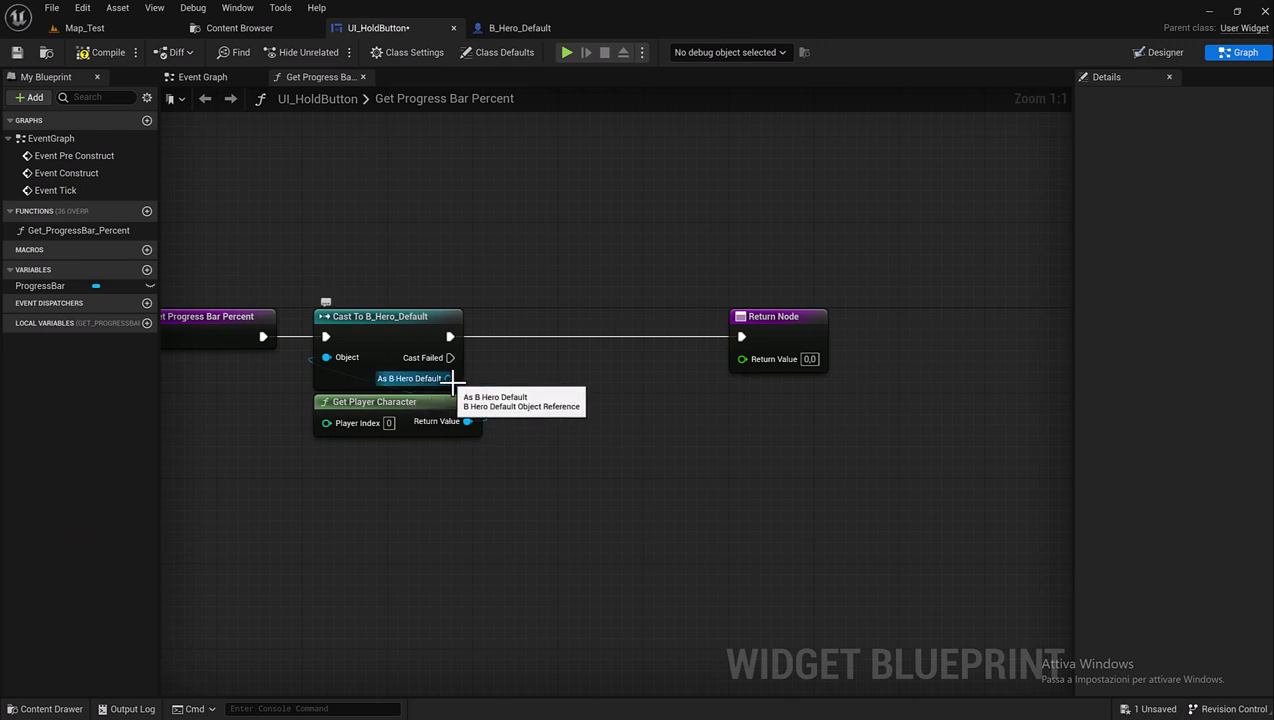
Add a HoldButton getter from the cast's B_Hero_Default output, placed beside the cast.
mouse_move(449, 378)
left_mouse_down()
mouse_move(373, 388)
mouse_move(553, 413)
left_mouse_up()
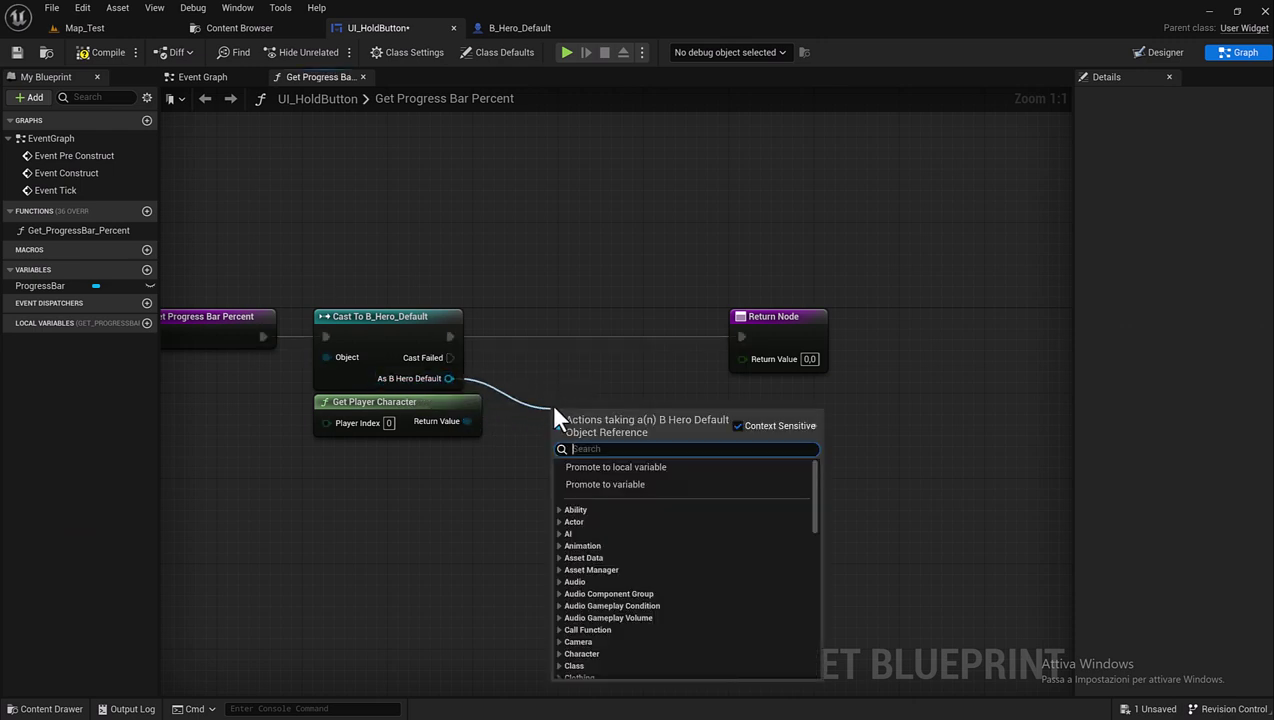
type("Hold")
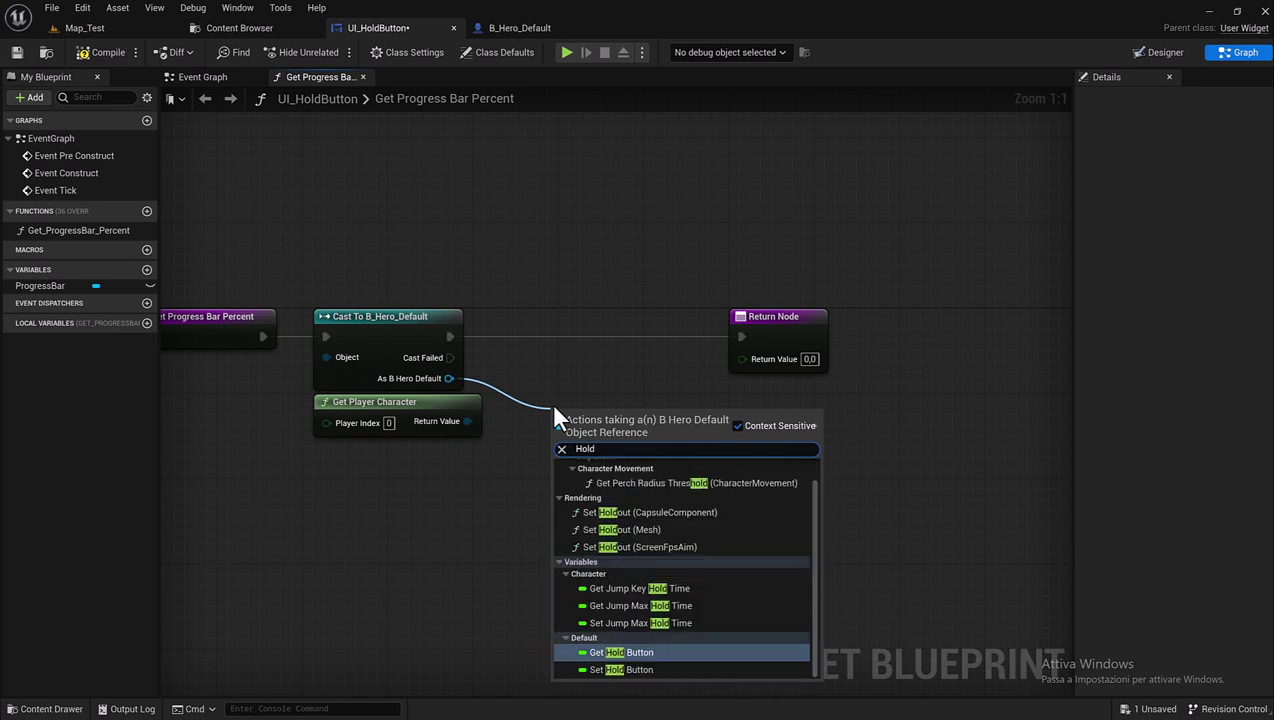
left_click(621, 652)
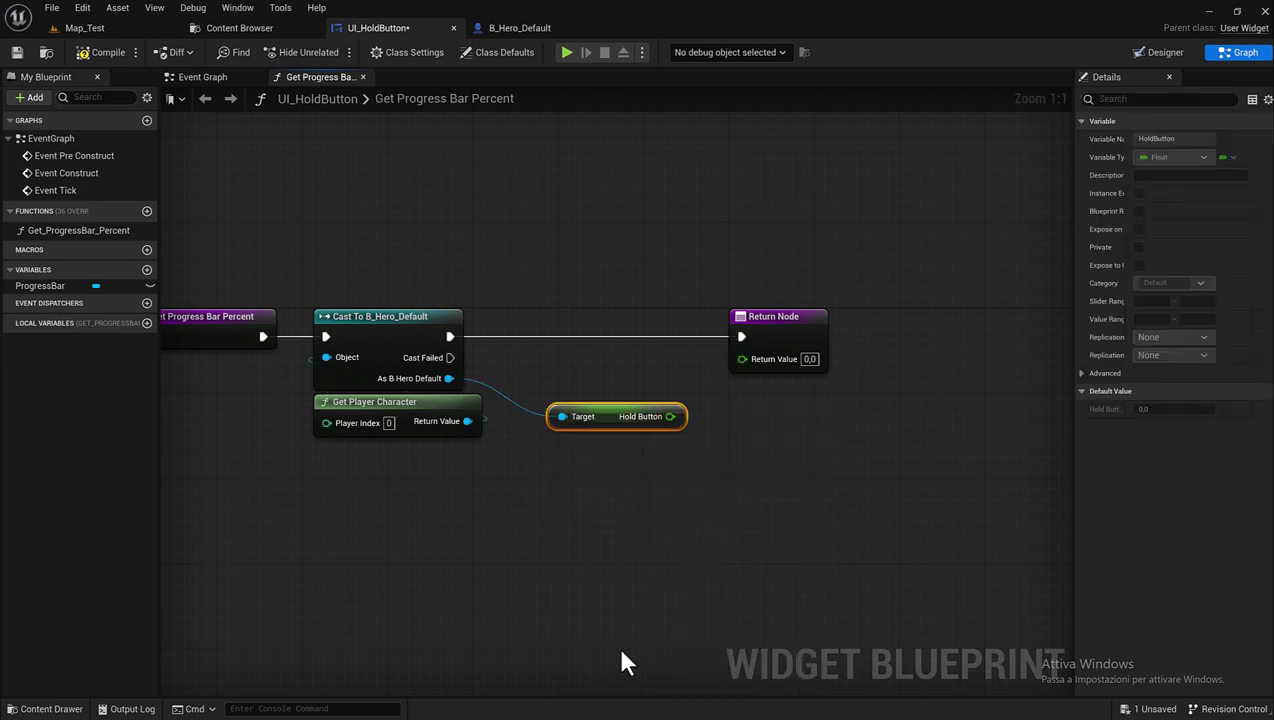
left_click_drag(606, 418, 531, 375)
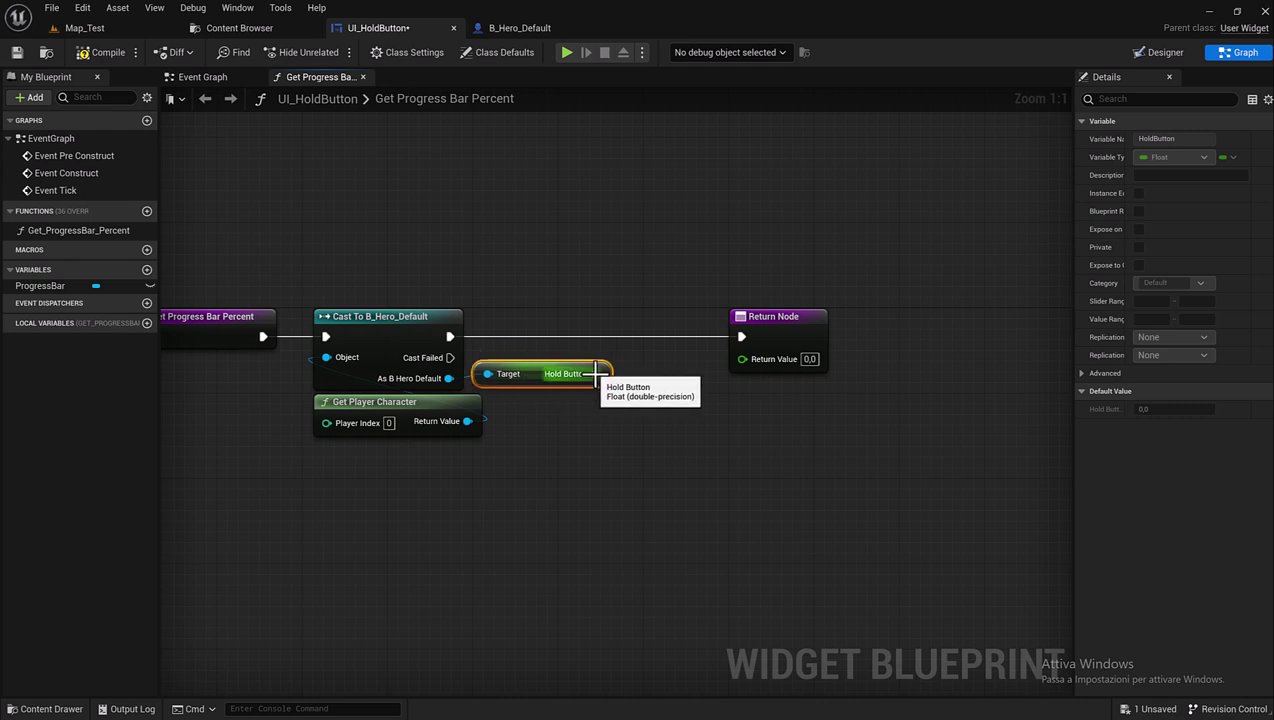
Divide Hold Button by 100 and feed the result into the Return Node.
mouse_move(596, 374)
left_mouse_down()
mouse_move(637, 419)
mouse_move(638, 401)
left_mouse_up()
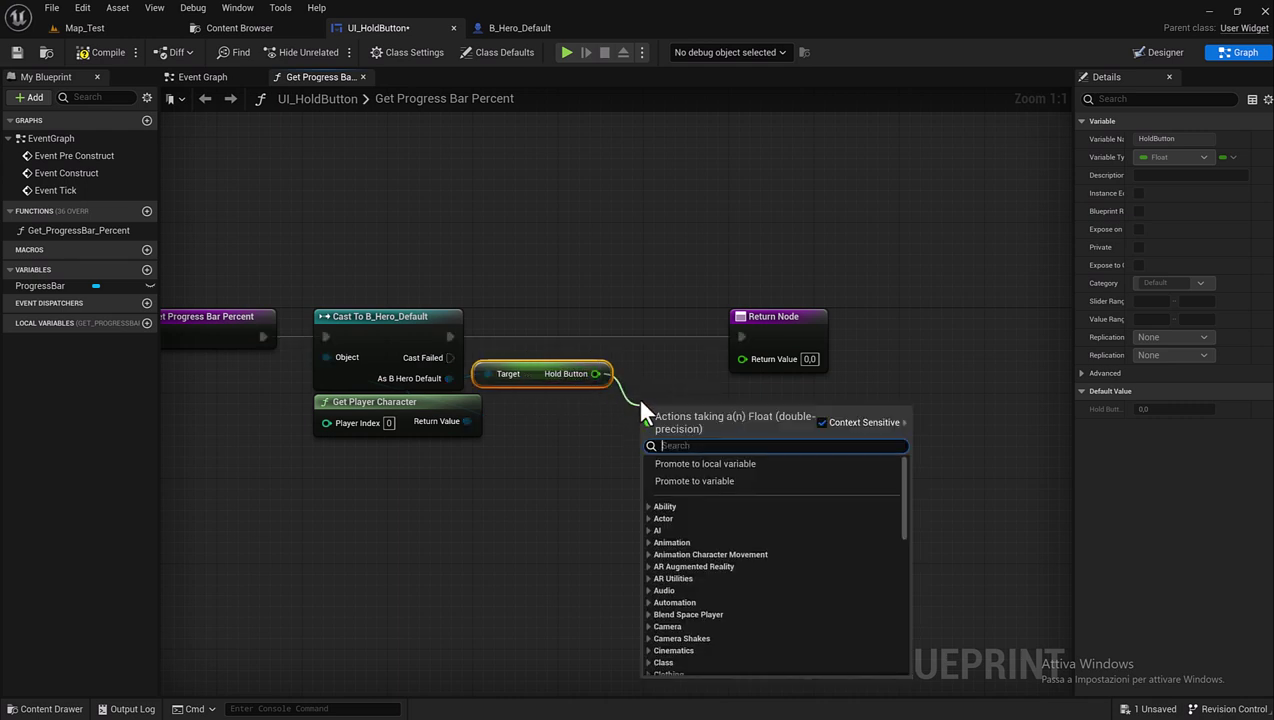
type("/")
key("Return")
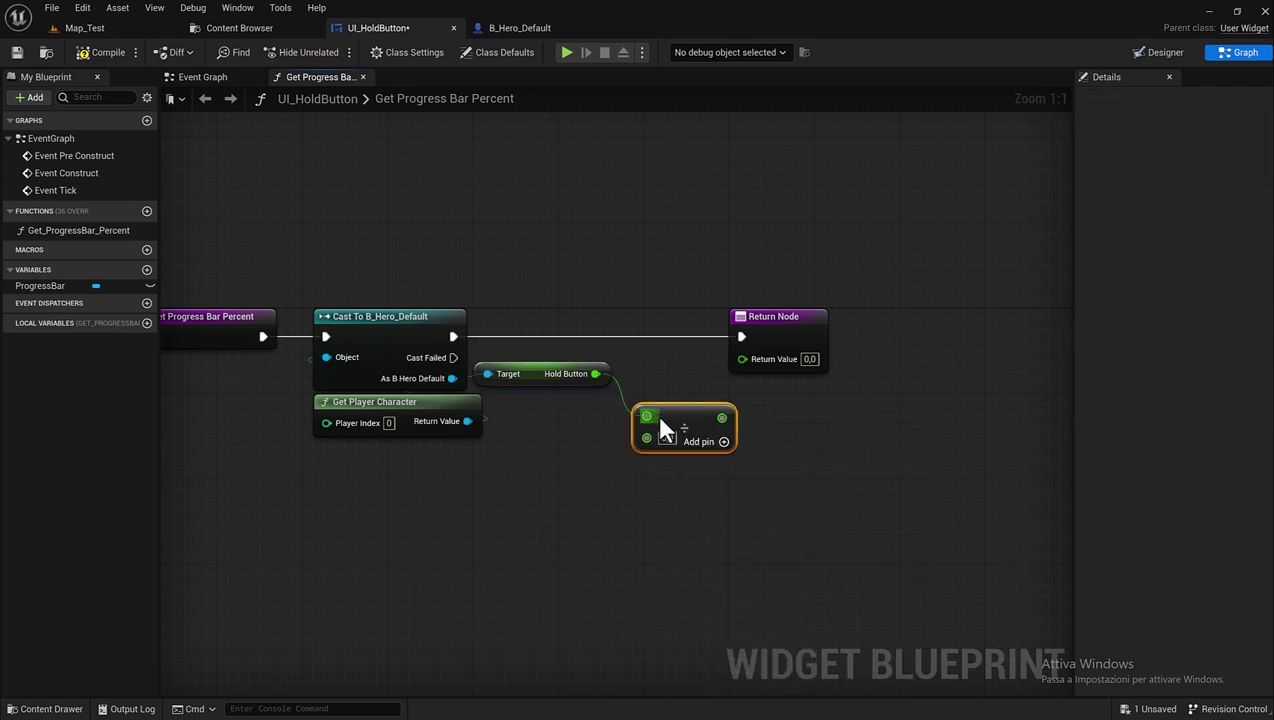
left_click(665, 440)
type("100")
left_click(634, 488)
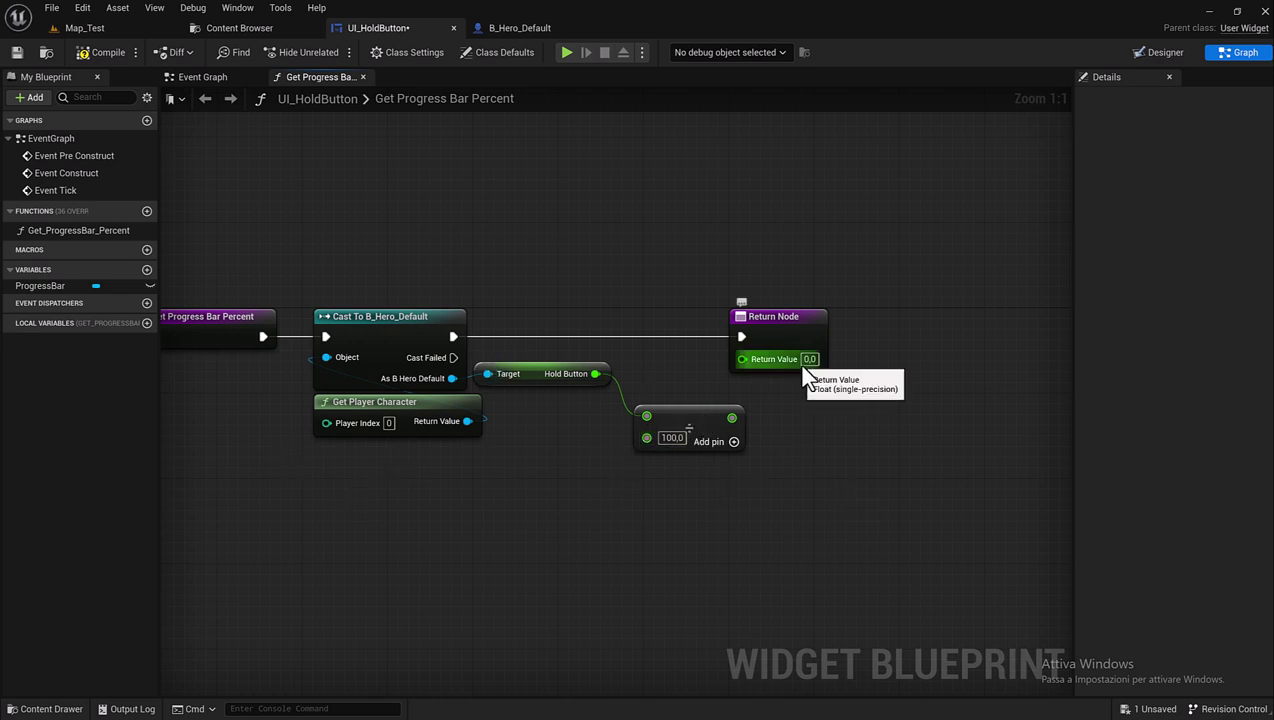
mouse_move(732, 417)
left_mouse_down()
mouse_move(741, 358)
mouse_move(848, 336)
left_mouse_up()
left_click_drag(694, 412, 694, 369)
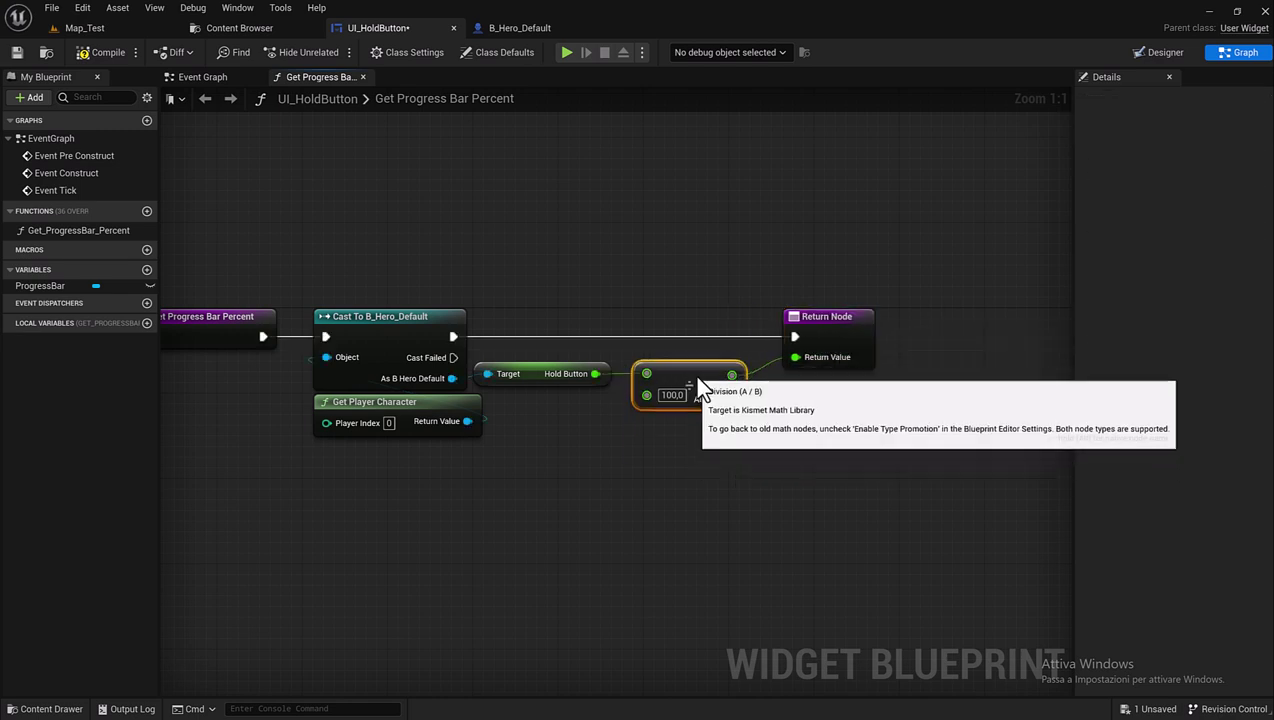
Straighten the node chain's wires and compile the UI_HoldButton widget.
left_click(338, 292)
left_click_drag(499, 321, 850, 380)
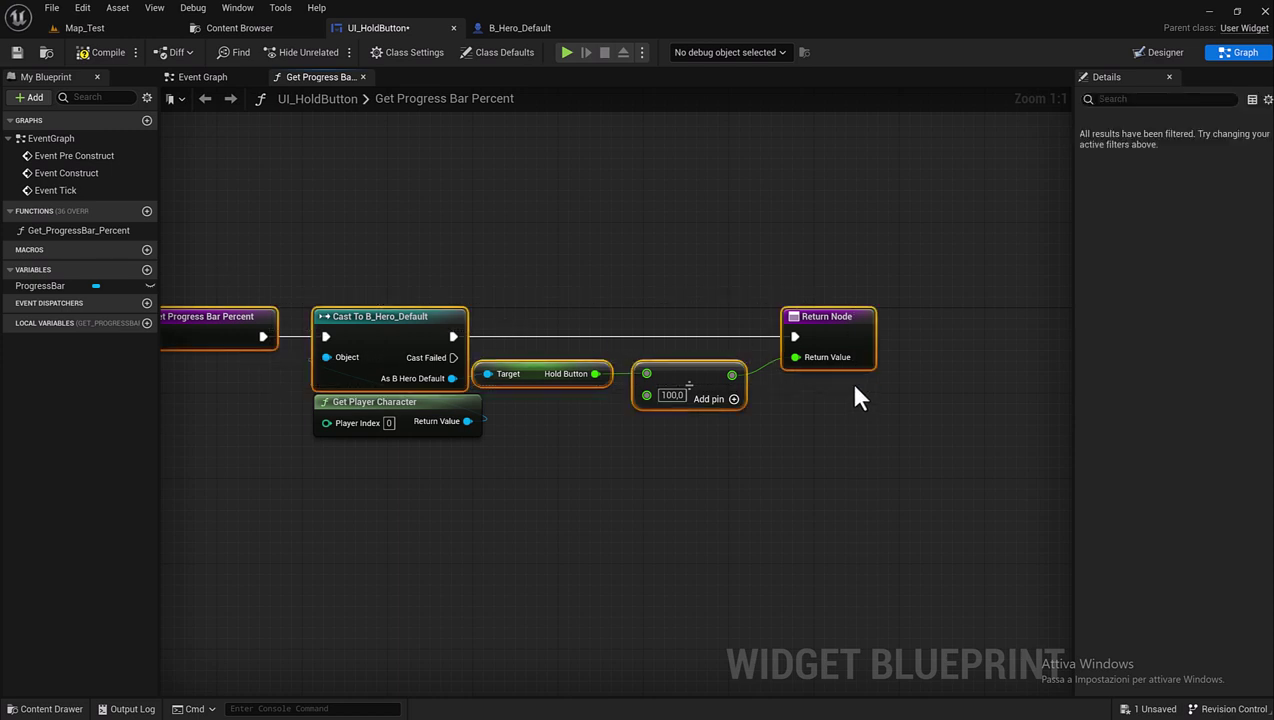
key("q")
left_click(575, 410)
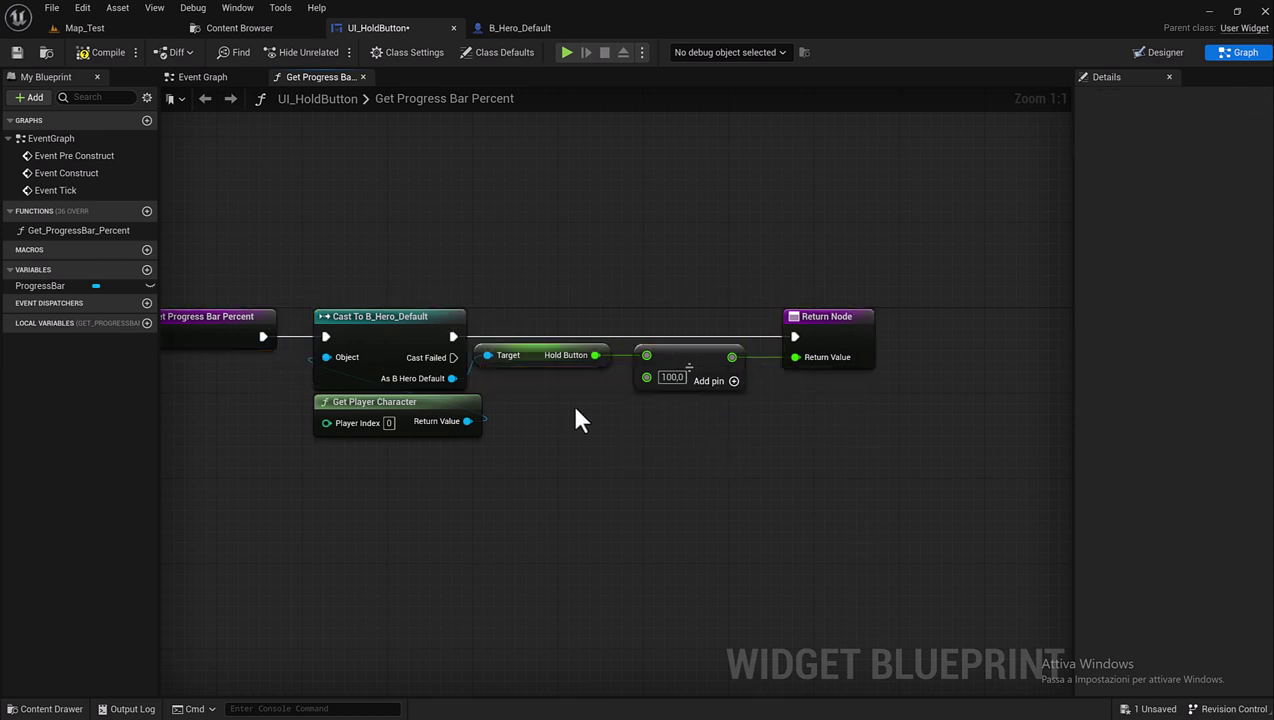
left_click(557, 356)
left_click_drag(557, 356, 568, 356)
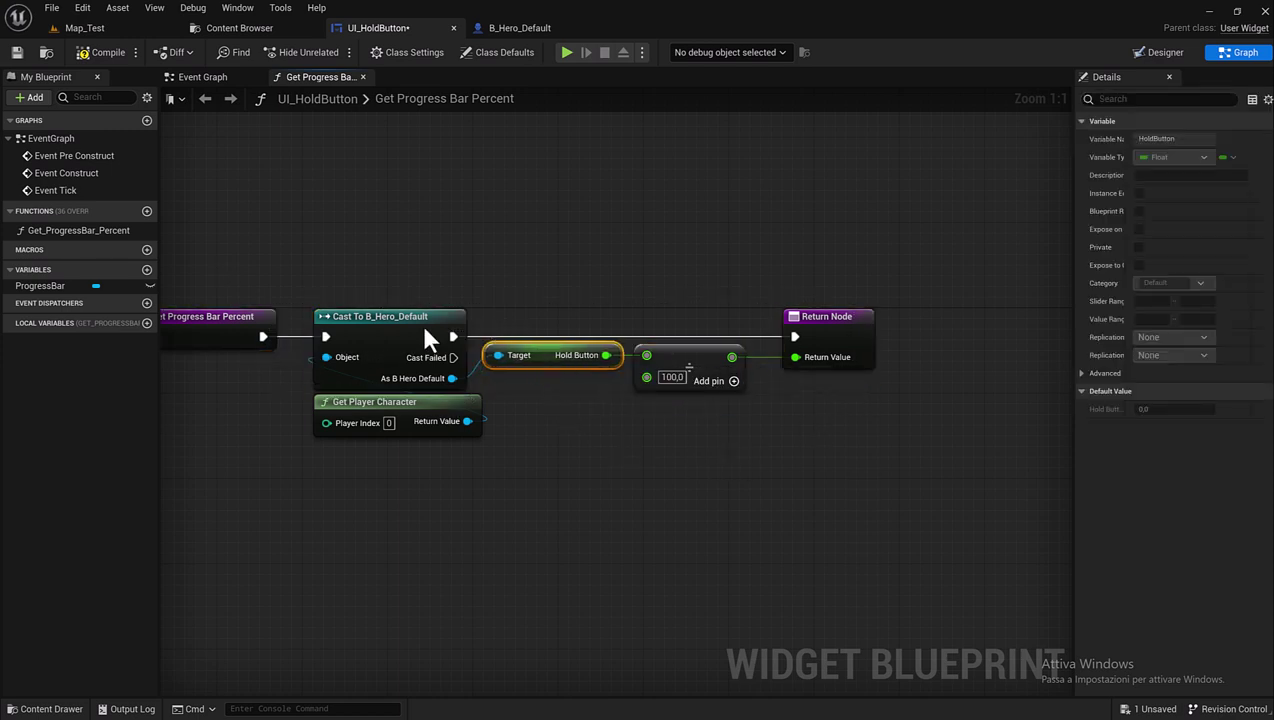
left_click(93, 51)
In Designer, select the Percentuage text and open the Bind options for its Text.
left_click(1155, 57)
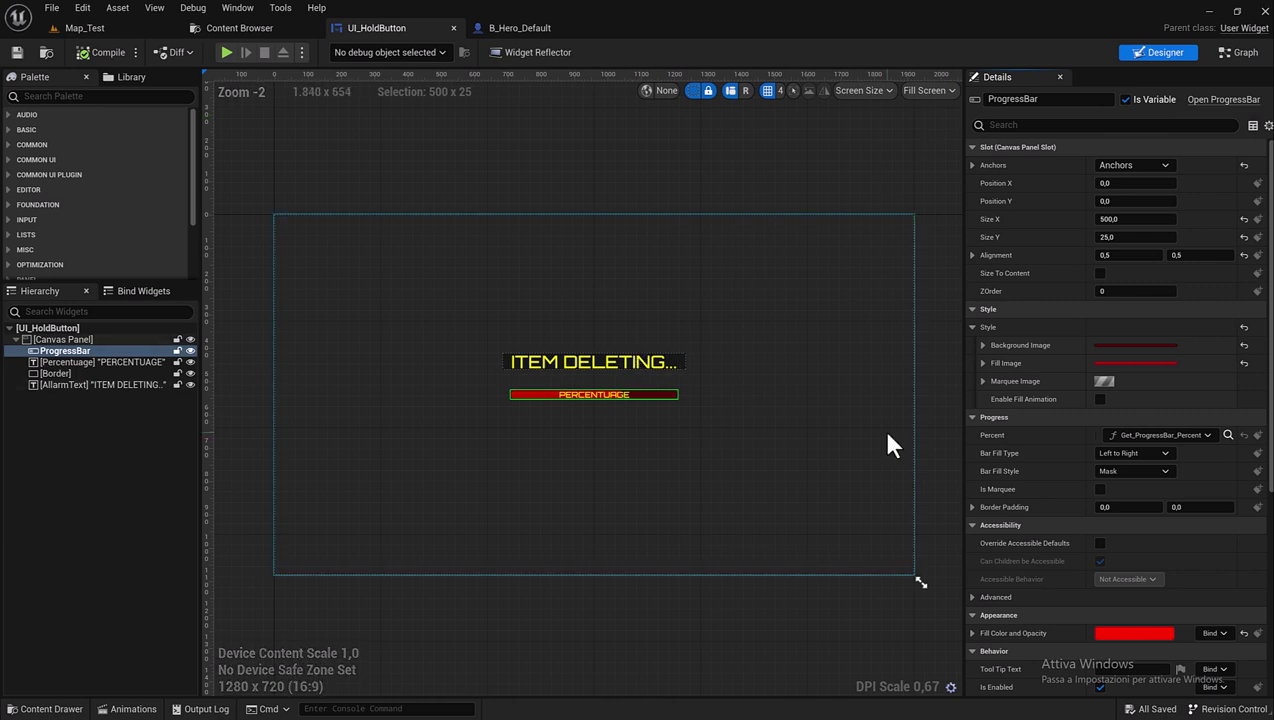
left_click(583, 396)
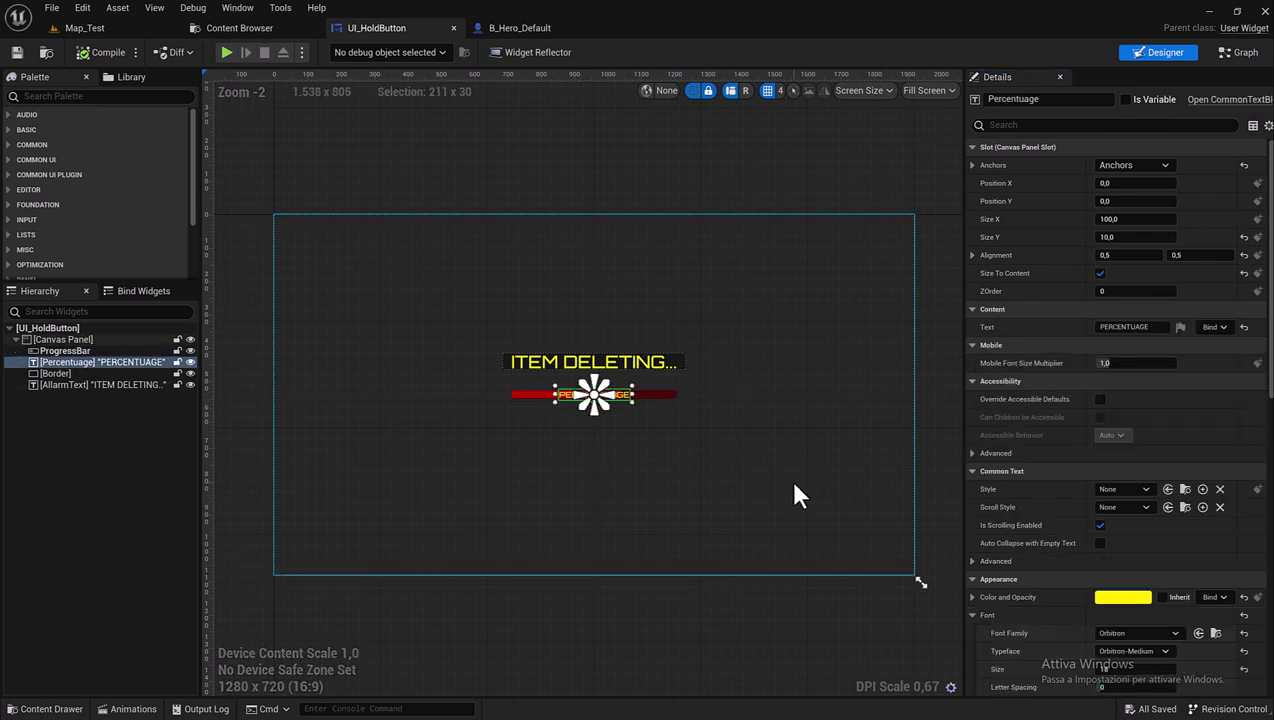
scroll(1111, 498, "down", 2)
scroll(1115, 530, "down", 2)
scroll(1110, 525, "up", 2)
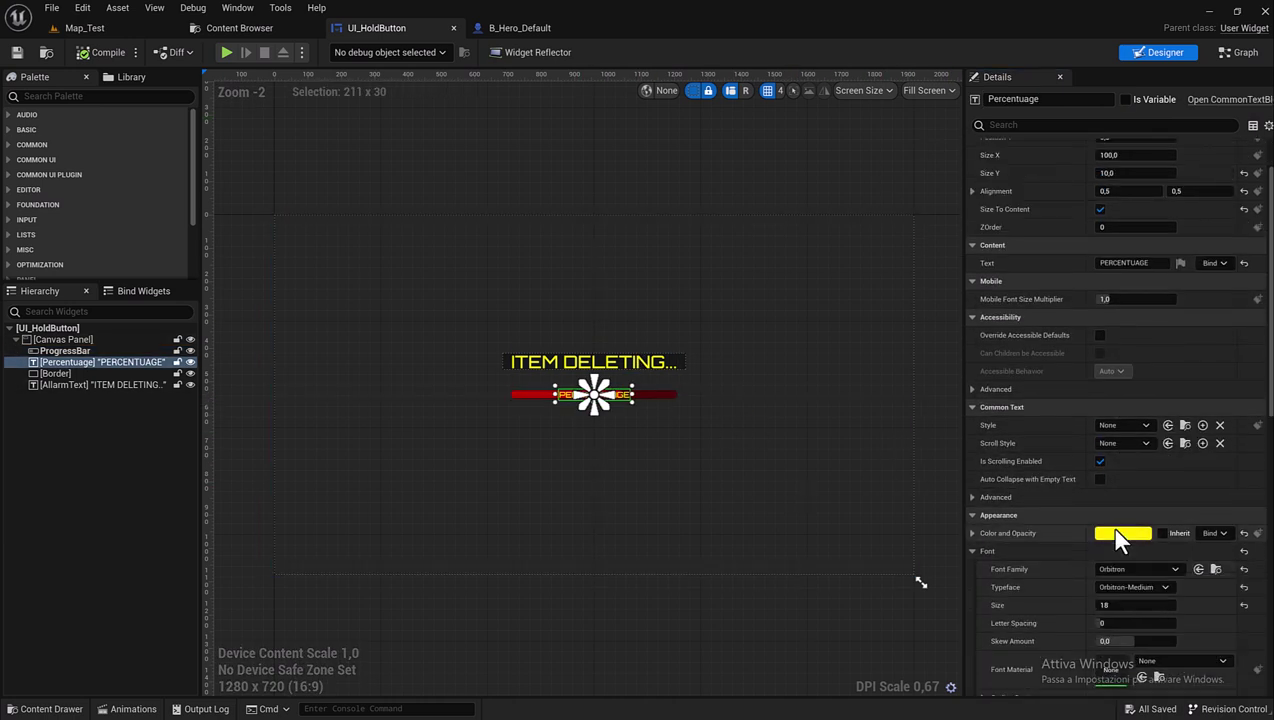
scroll(1110, 525, "up", 2)
scroll(1112, 510, "up", 1)
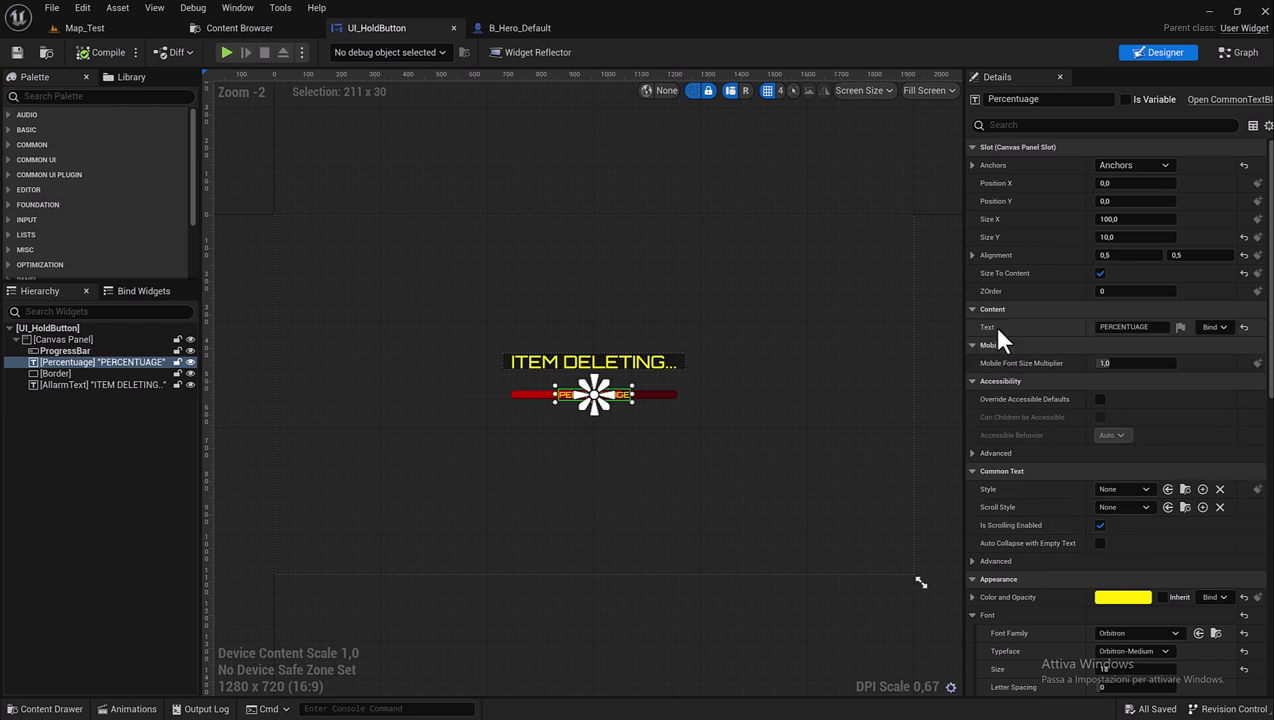
left_click(1212, 327)
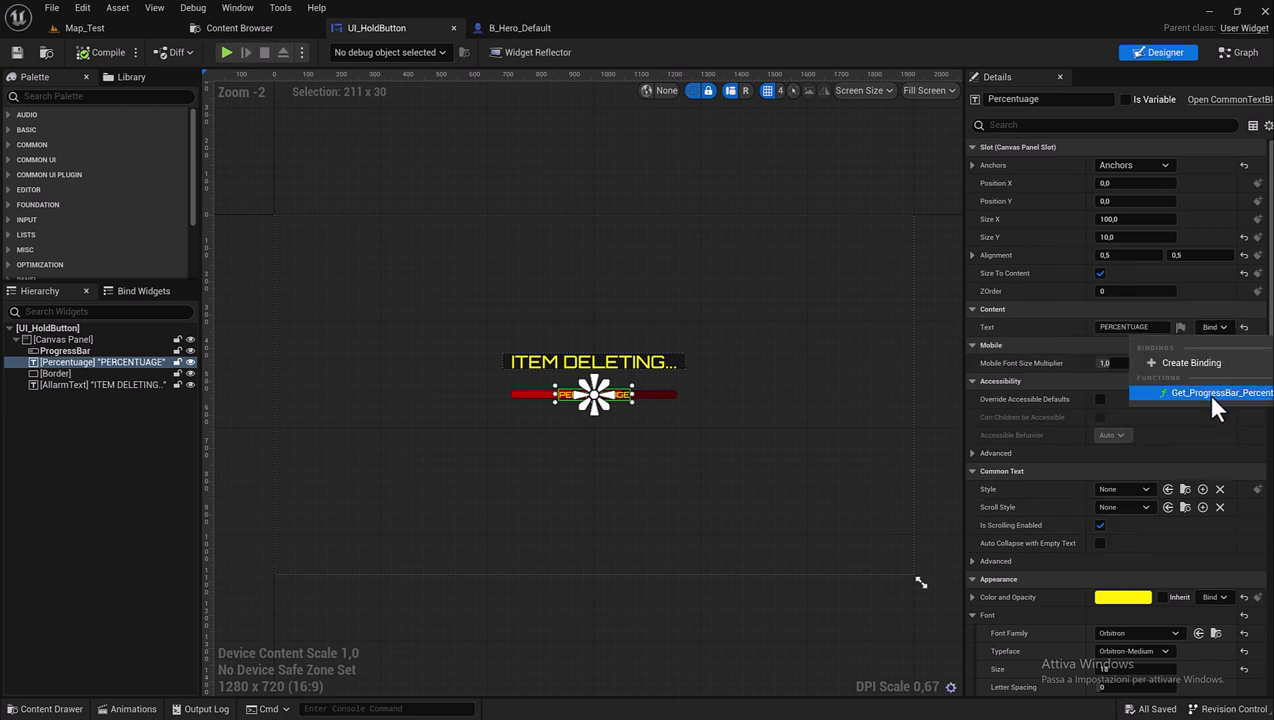
Create the Get_Percentuage_Text binding function and move its Return Node far right.
left_click(1192, 368)
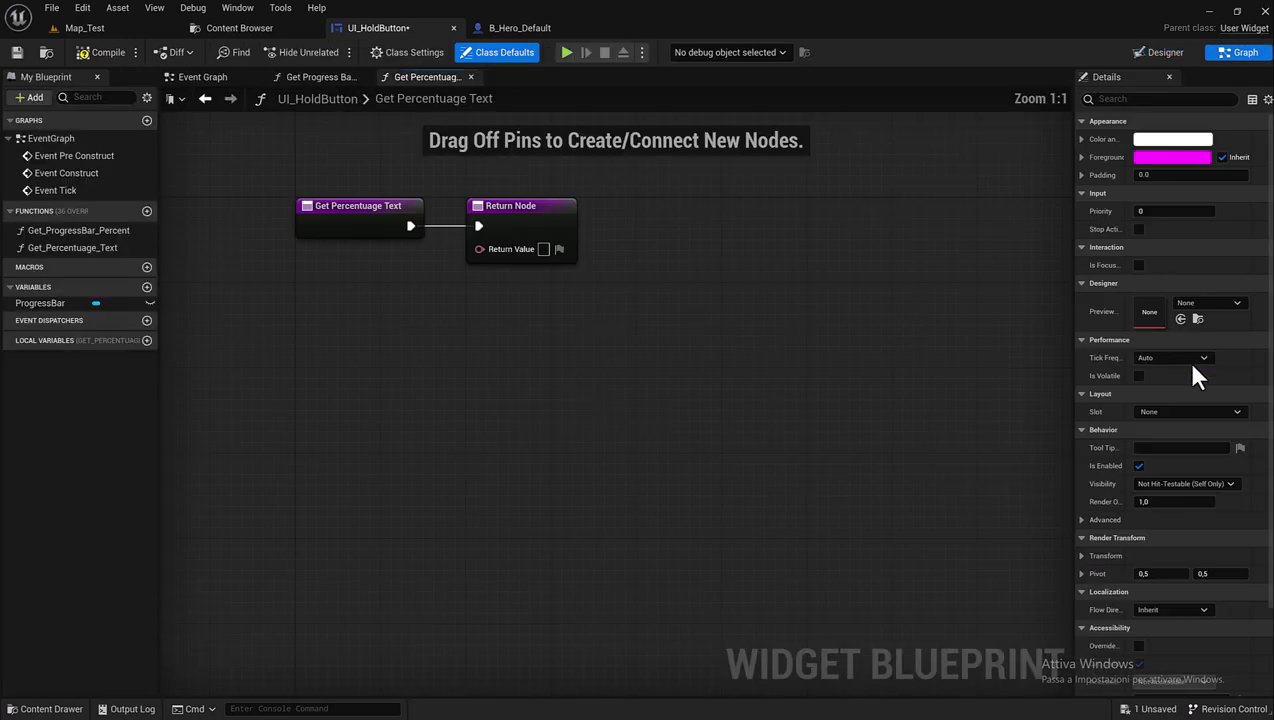
mouse_move(840, 333)
right_mouse_down()
mouse_move(521, 287)
mouse_move(543, 290)
right_mouse_up()
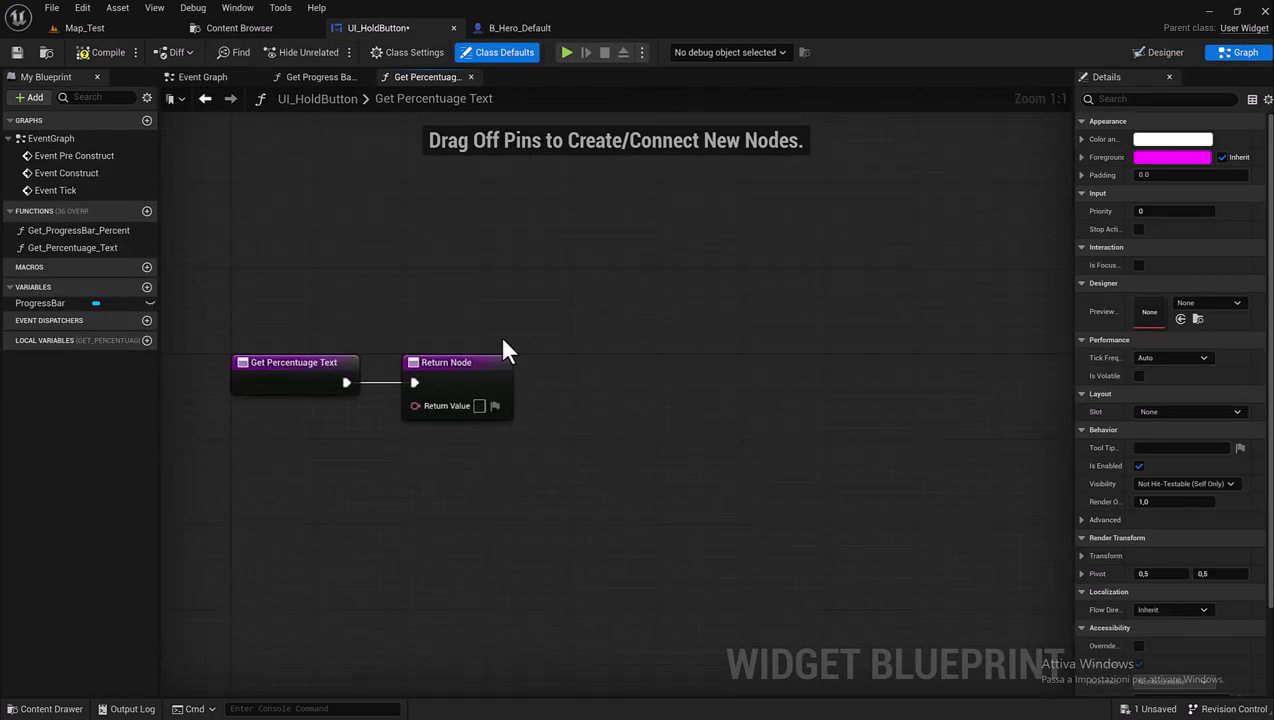
mouse_move(477, 392)
left_mouse_down()
mouse_move(913, 394)
mouse_move(902, 394)
left_mouse_up()
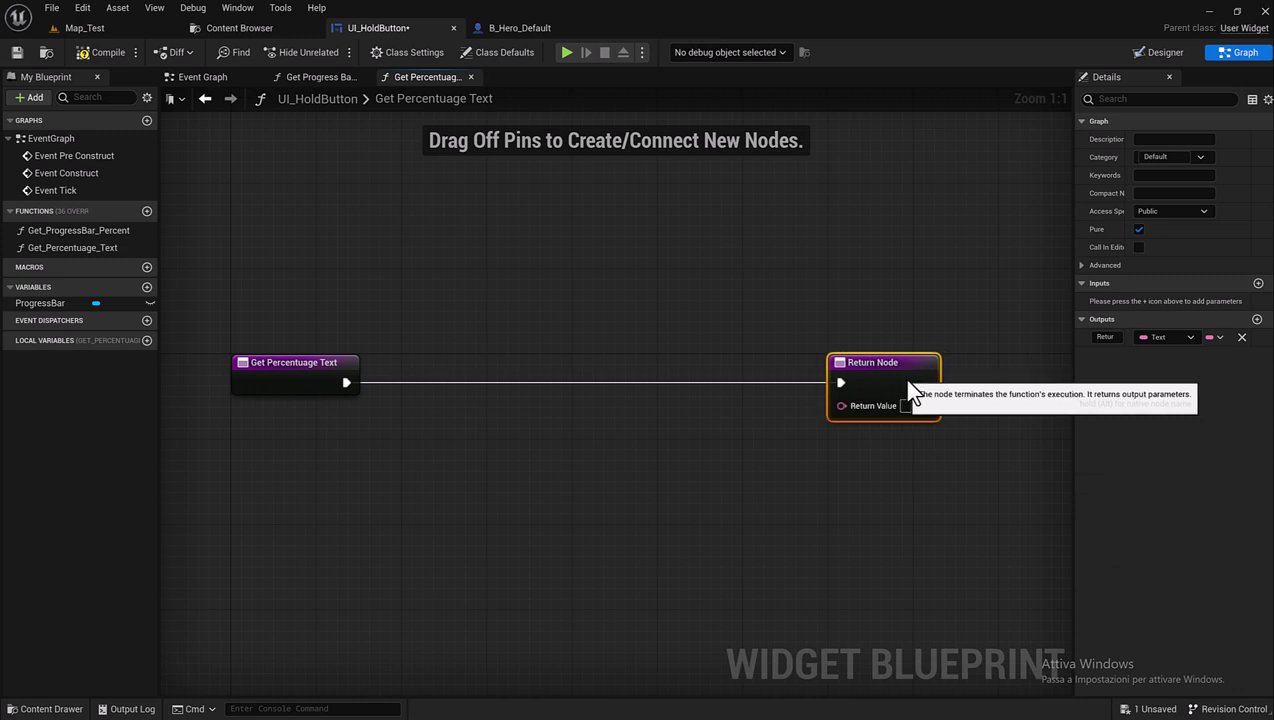
Copy the cast, Get Player Character and Hold Button nodes from Get Progress Bar Percent.
left_click(298, 78)
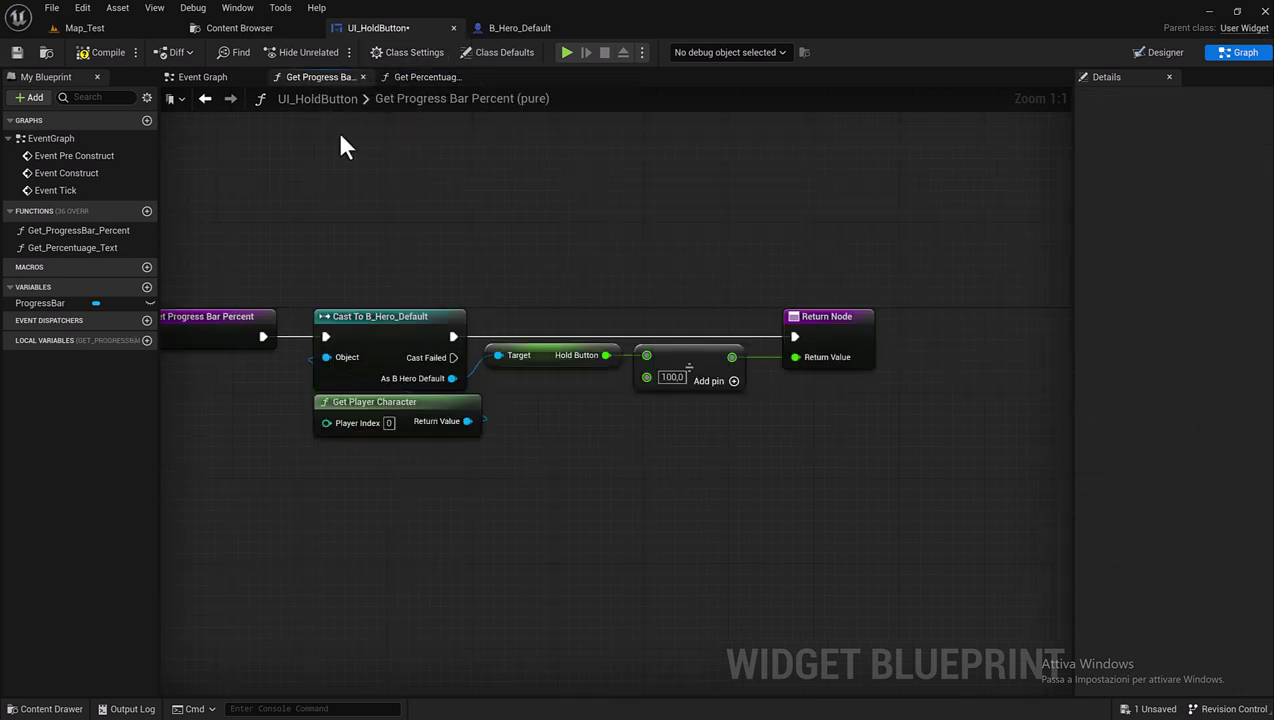
left_click_drag(386, 298, 511, 492)
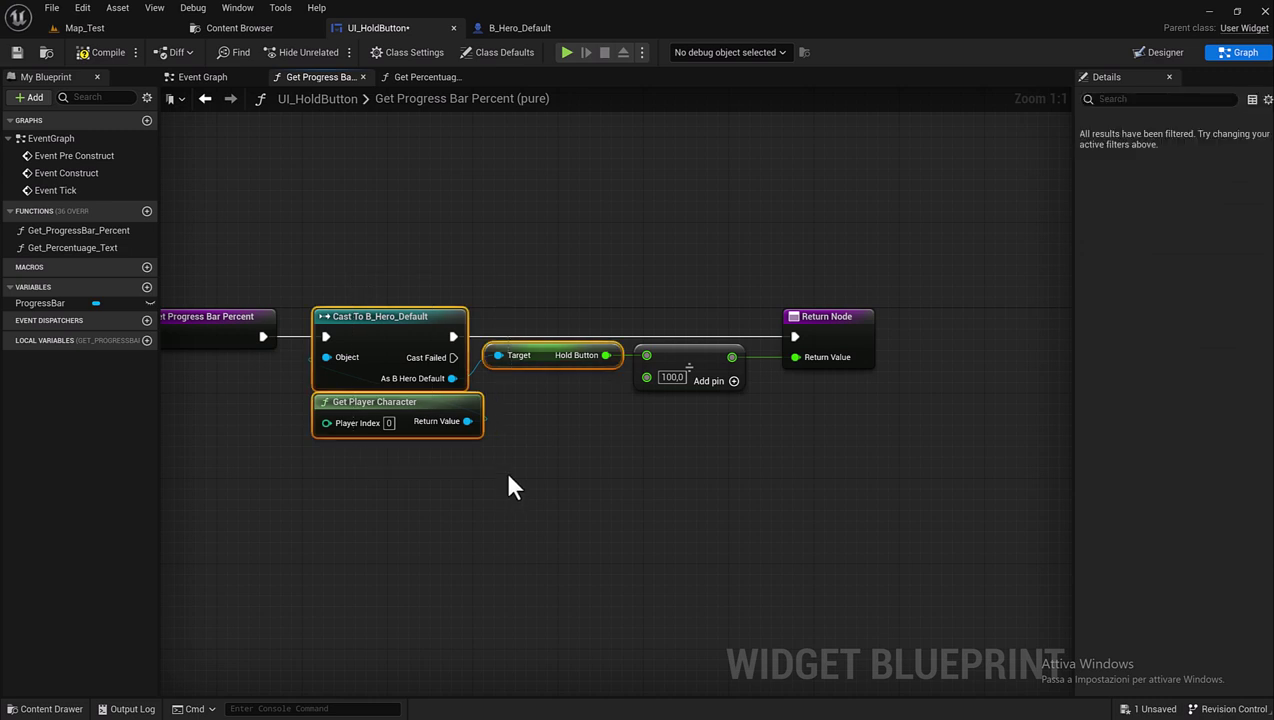
left_click(540, 28)
left_click(378, 30)
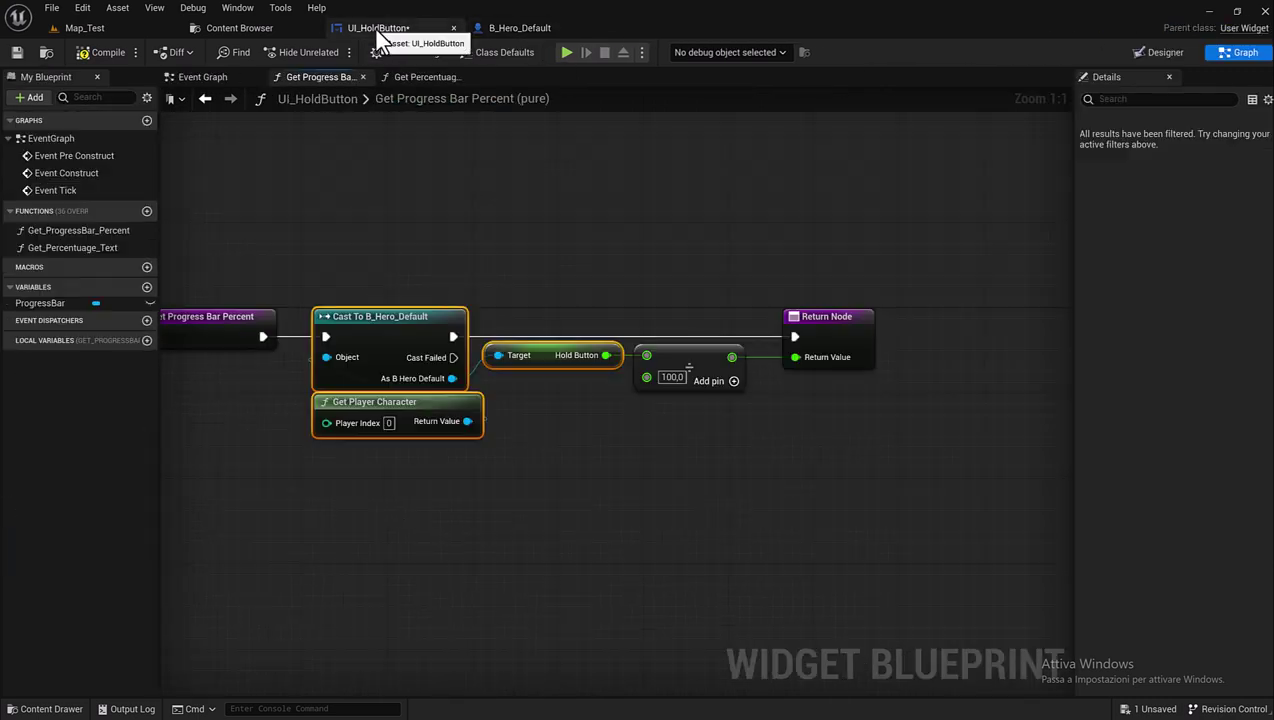
left_click(410, 77)
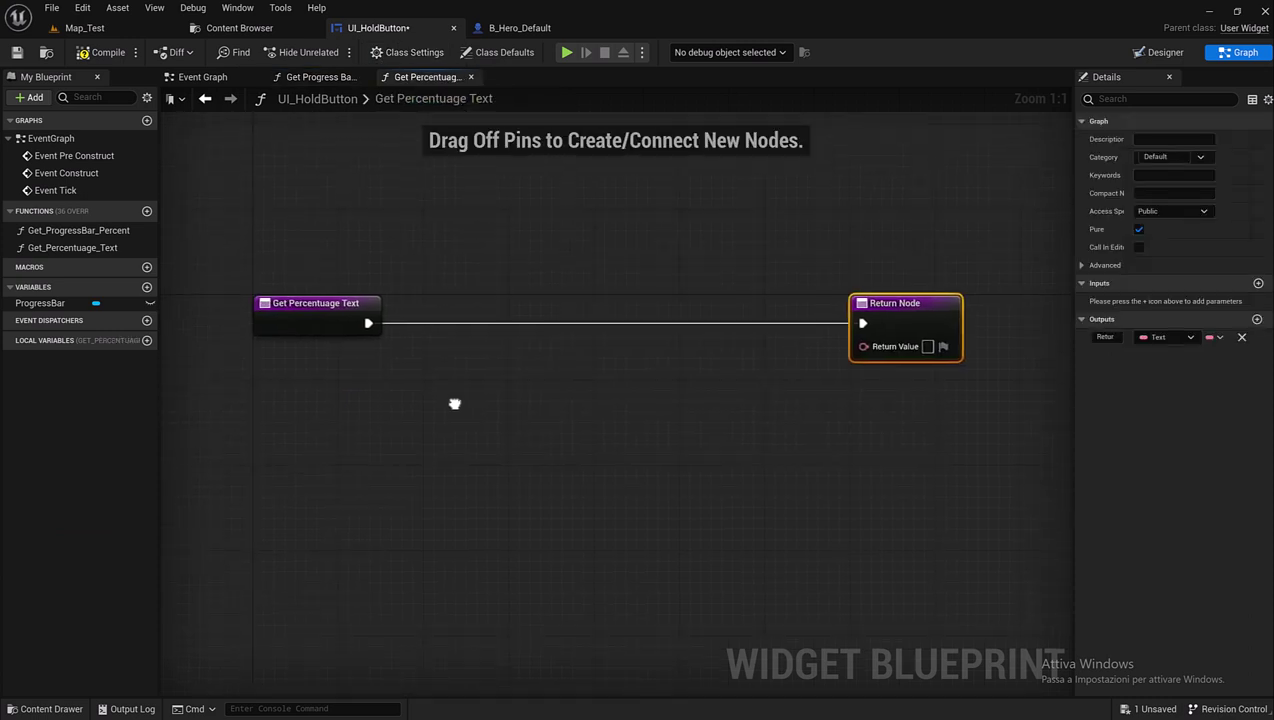
Paste the copied nodes and wire the cast's execution between the function entry and Return Node.
key("ctrl+v")
mouse_move(432, 438)
left_mouse_down()
mouse_move(488, 325)
mouse_move(477, 325)
left_mouse_up()
left_click_drag(368, 323, 415, 323)
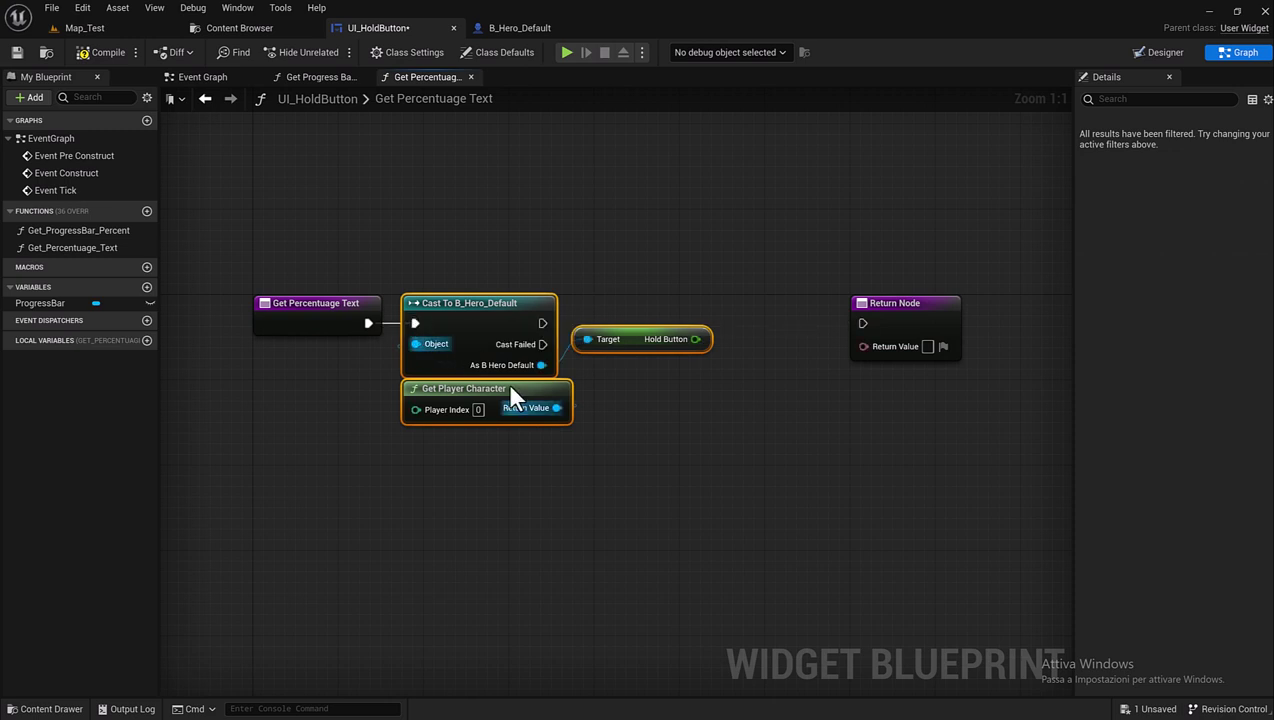
right_click_drag(510, 395, 463, 388)
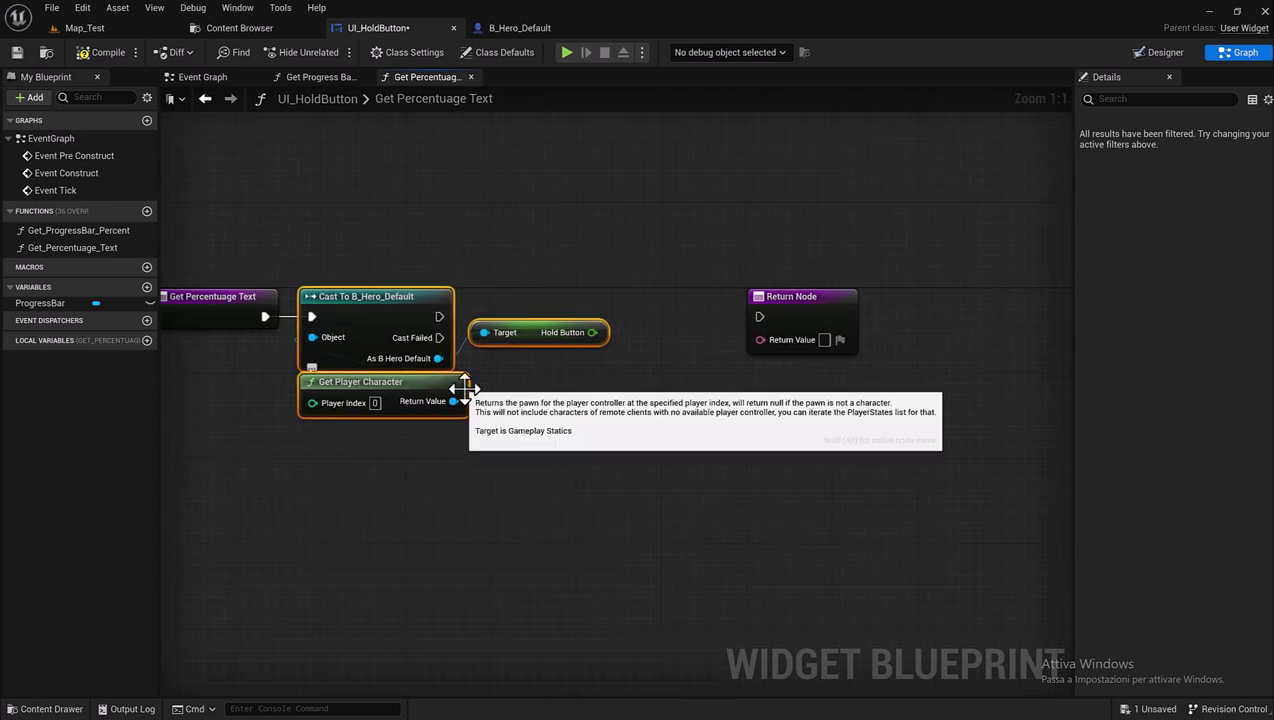
mouse_move(439, 316)
left_mouse_down()
mouse_move(759, 316)
mouse_move(993, 345)
mouse_move(993, 334)
left_mouse_up()
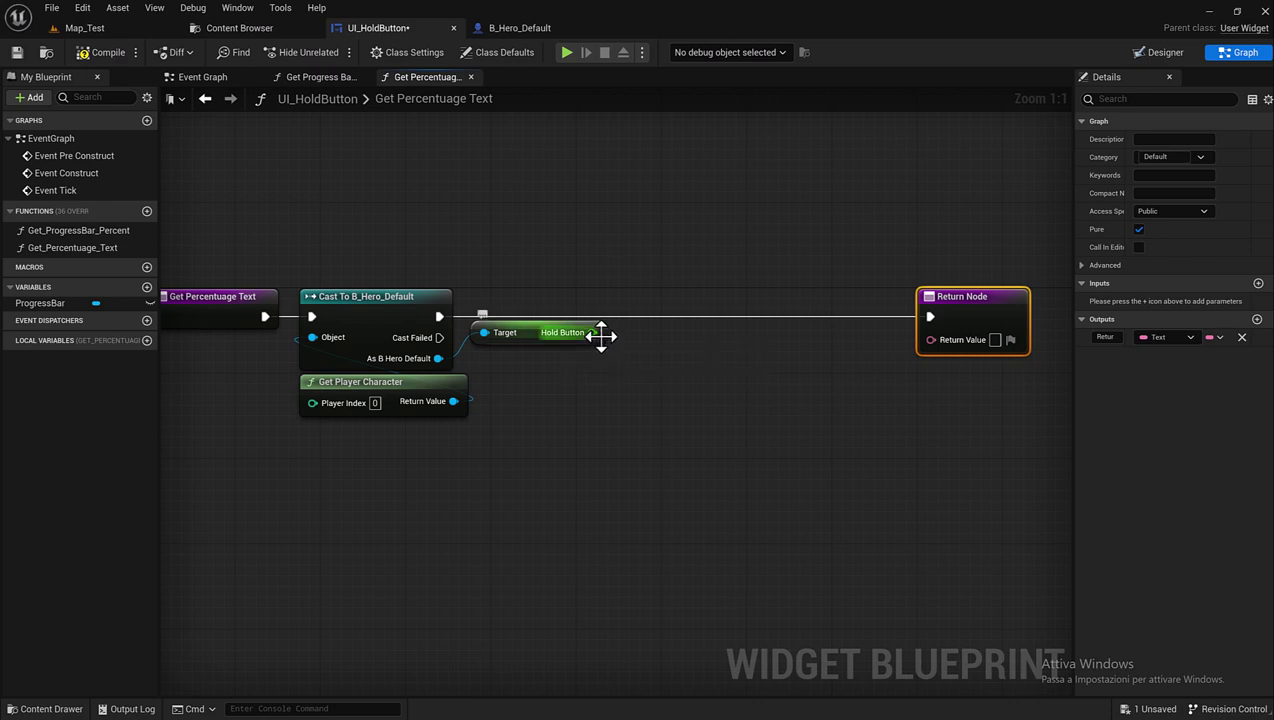
Convert the Hold Button value with a To Text (Float) node.
left_click_drag(594, 332, 630, 372)
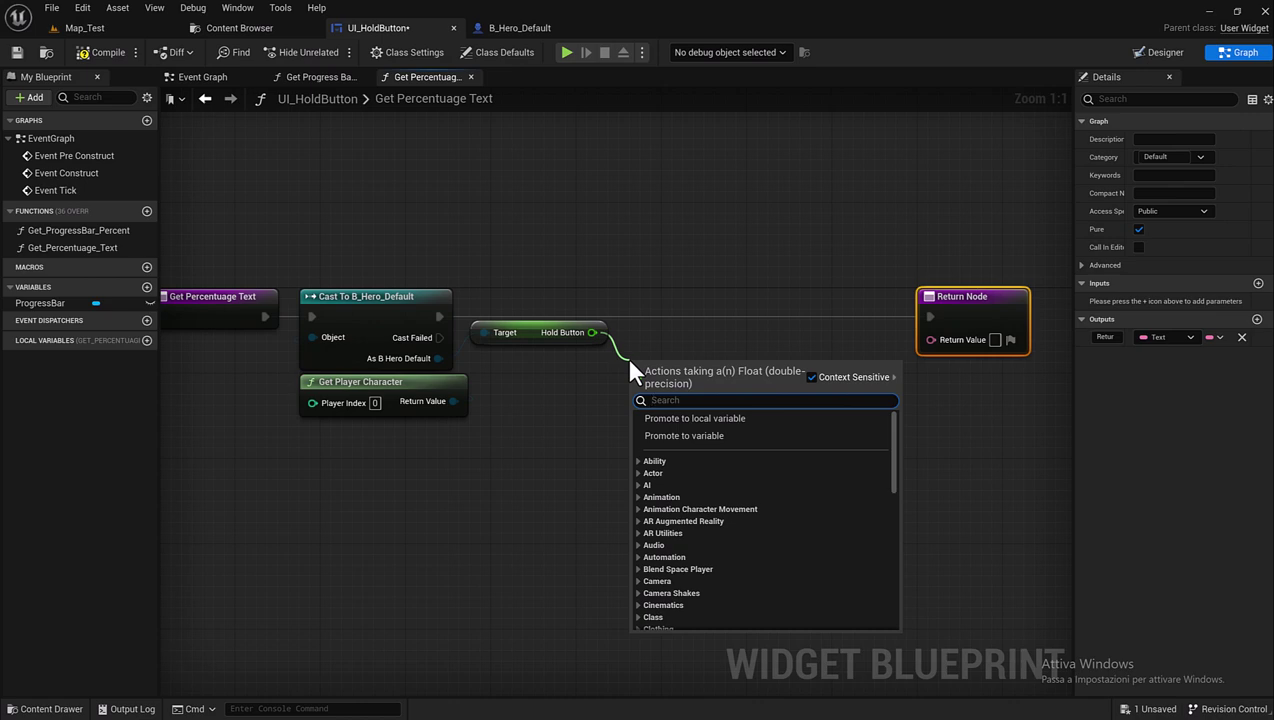
type("to te")
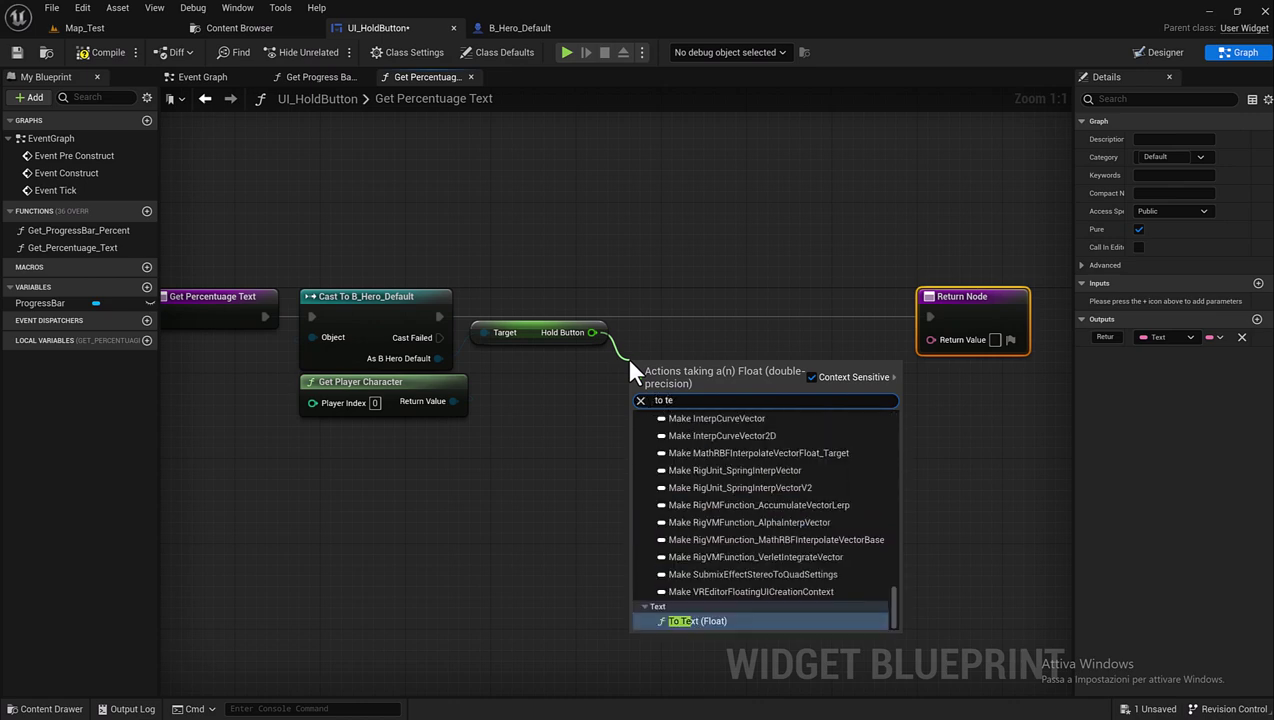
type("x")
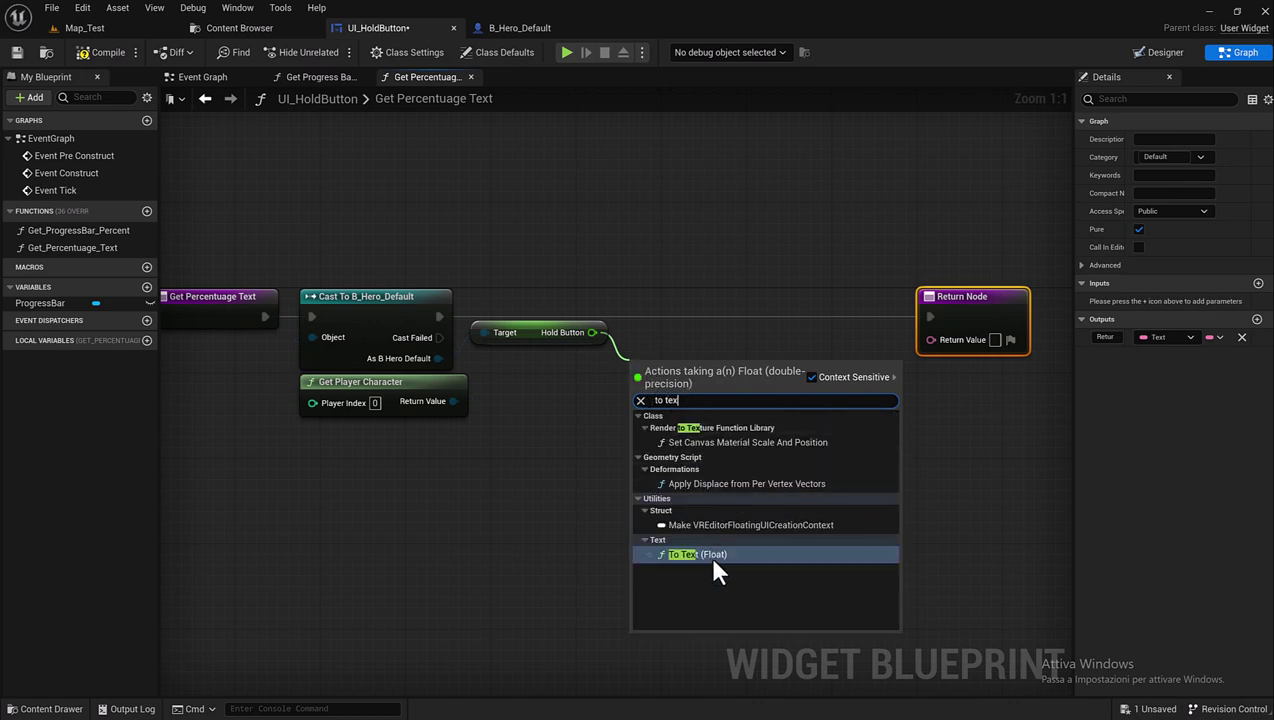
left_click(713, 556)
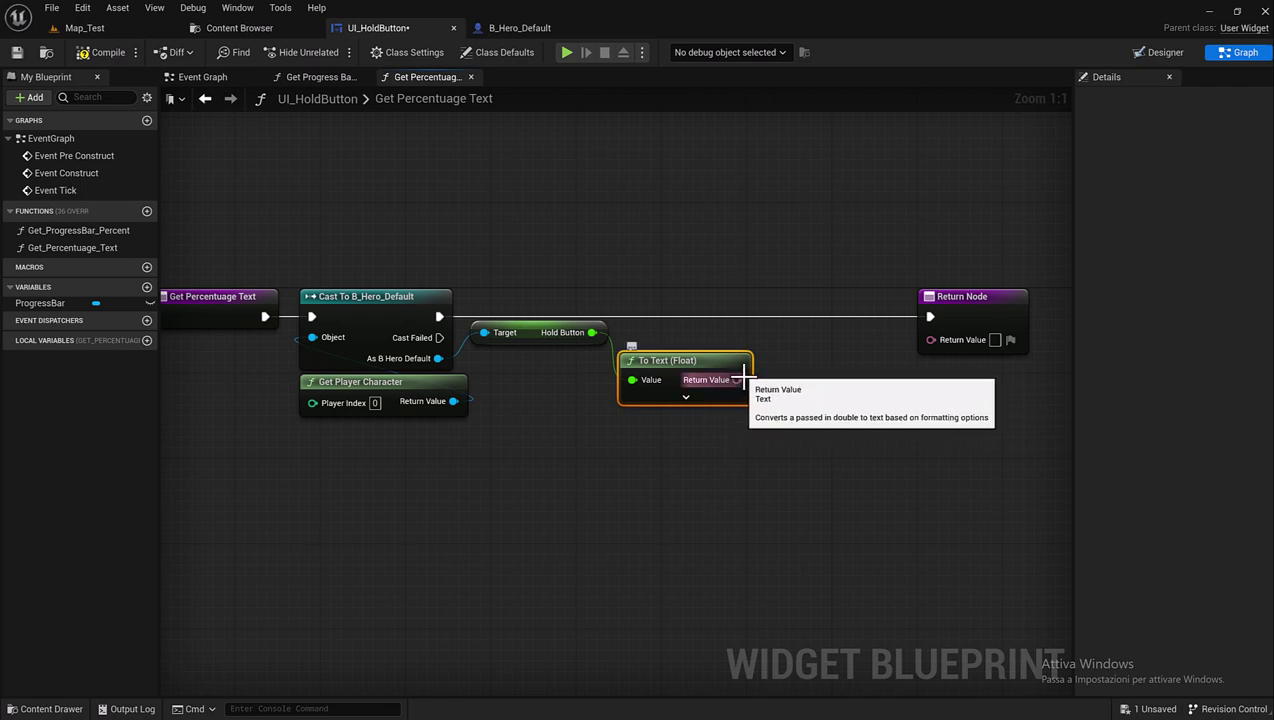
Add a Format Text node with the format pattern {x}%.
left_click_drag(737, 380, 800, 412)
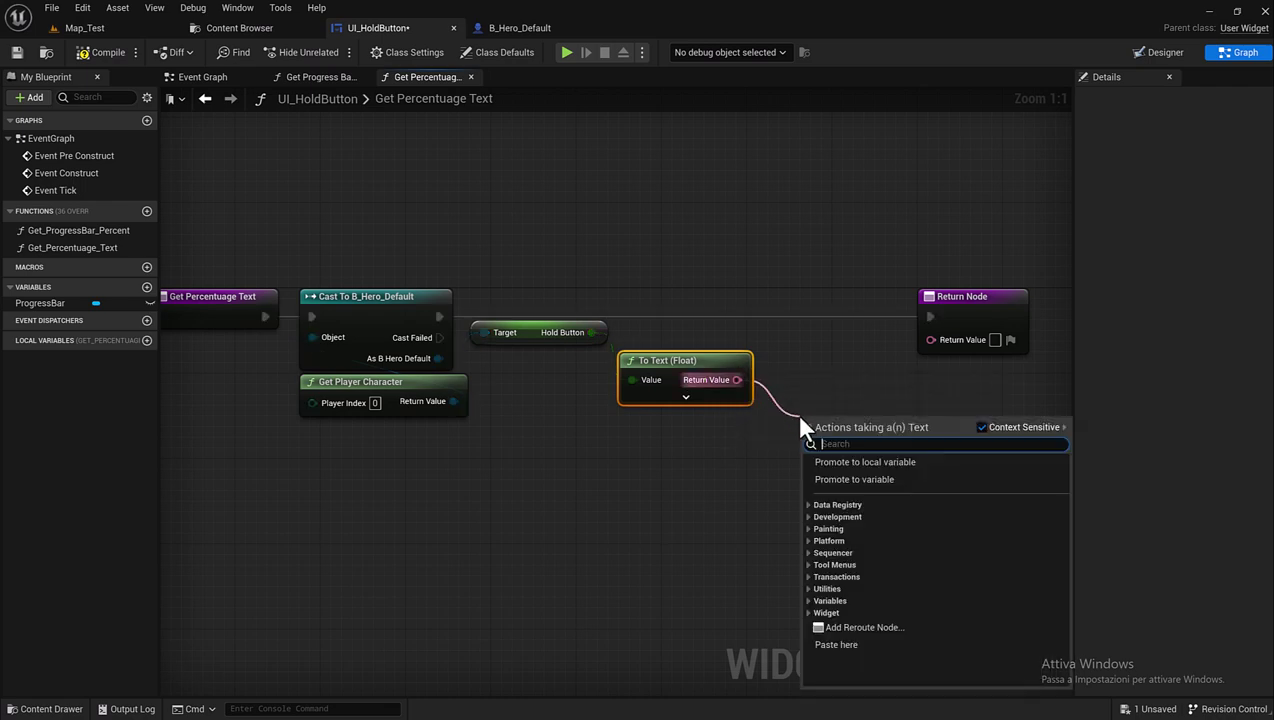
type("format")
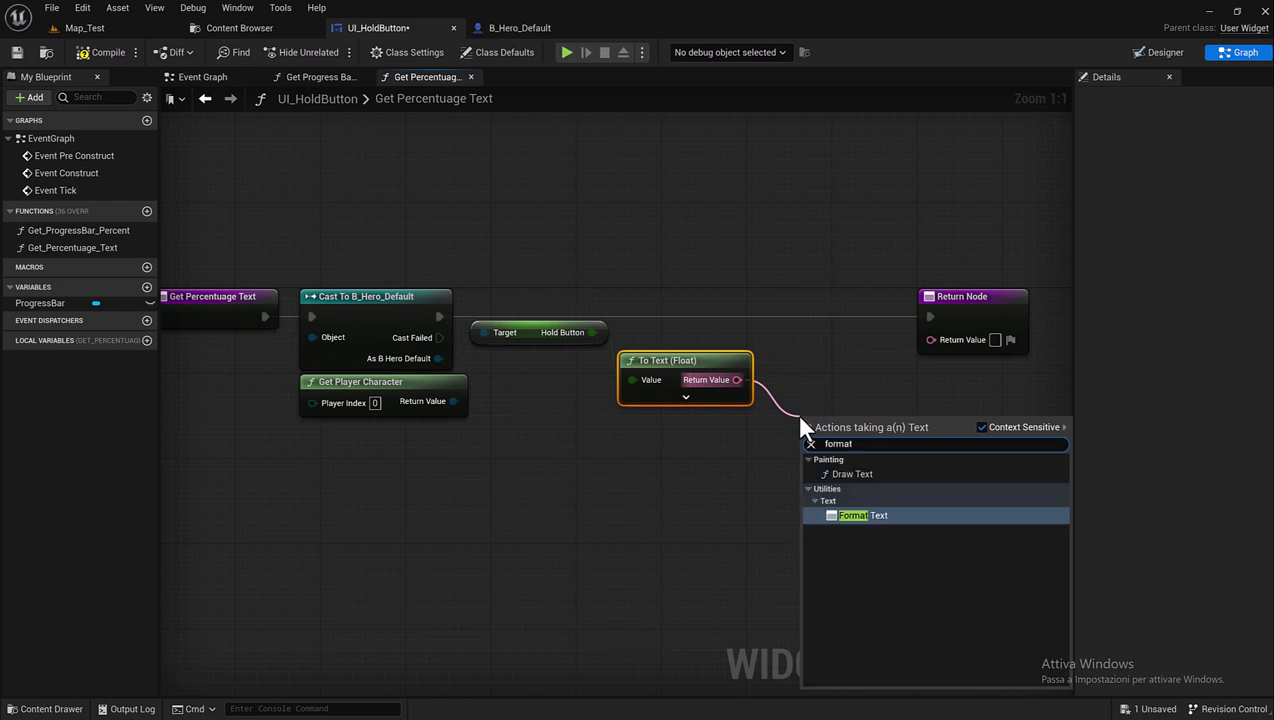
left_click(843, 513)
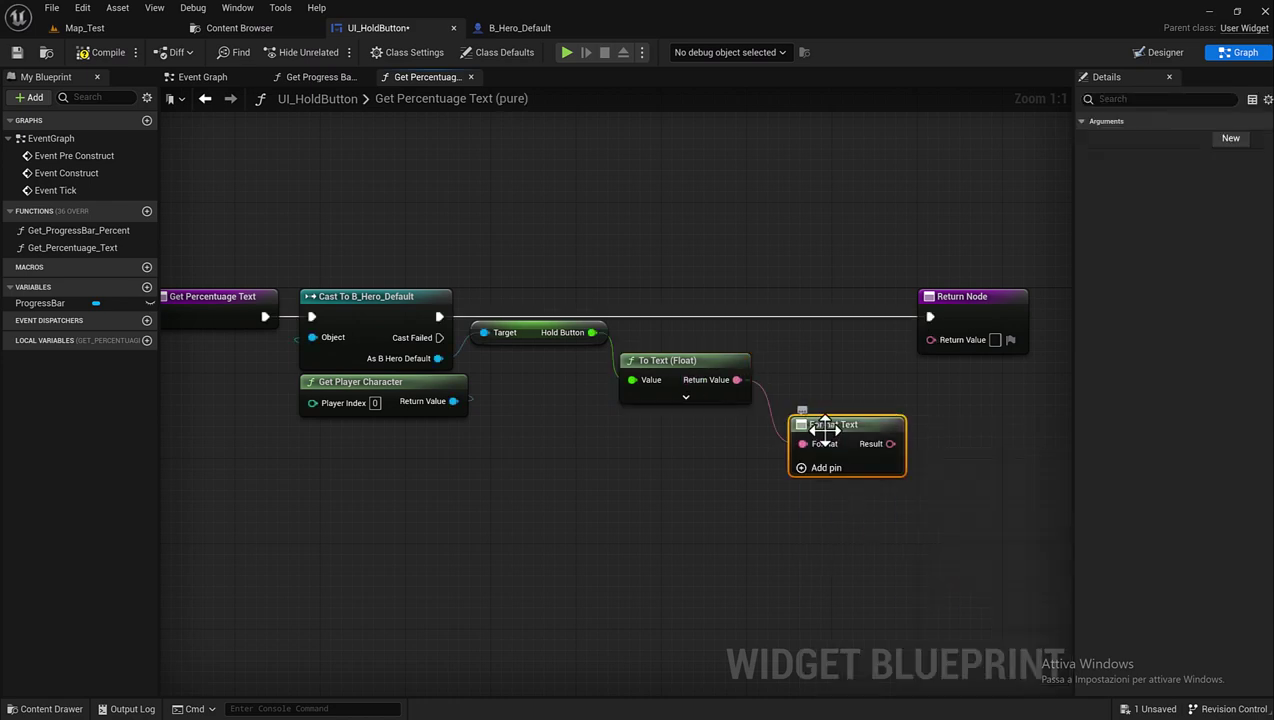
mouse_move(812, 424)
left_mouse_down()
mouse_move(814, 358)
mouse_move(813, 379)
left_mouse_up()
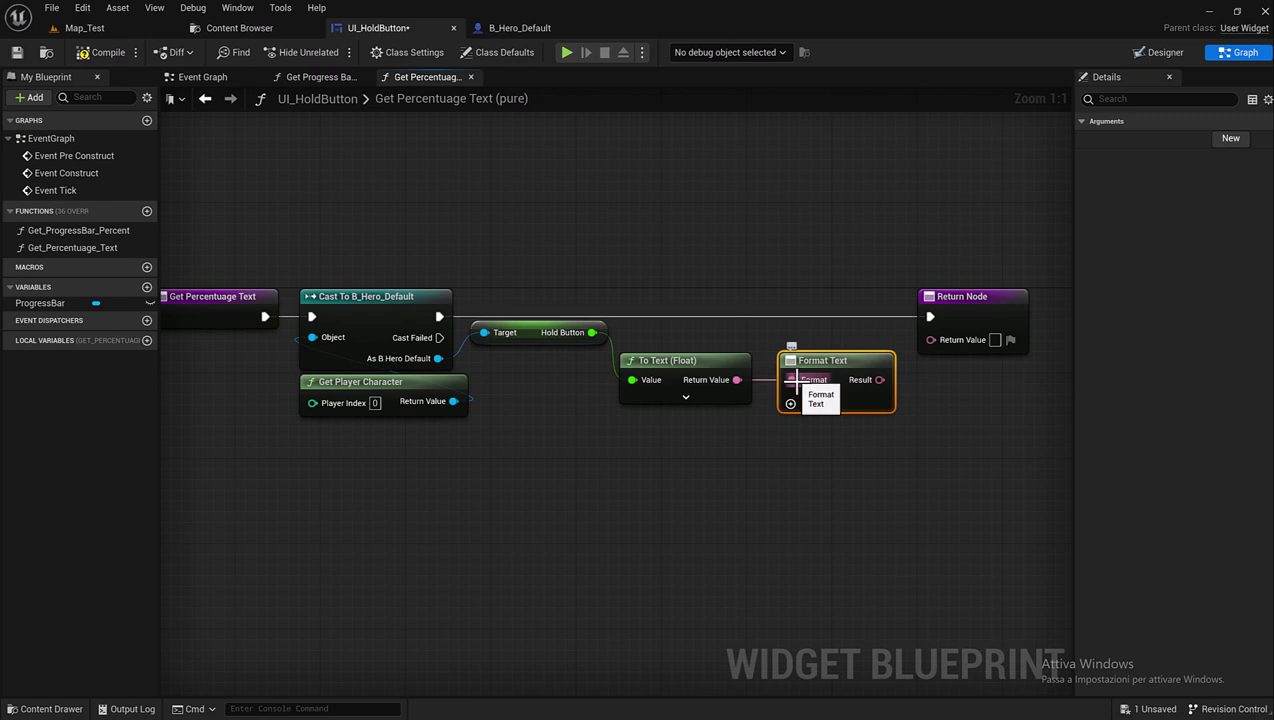
left_click(797, 380, "alt")
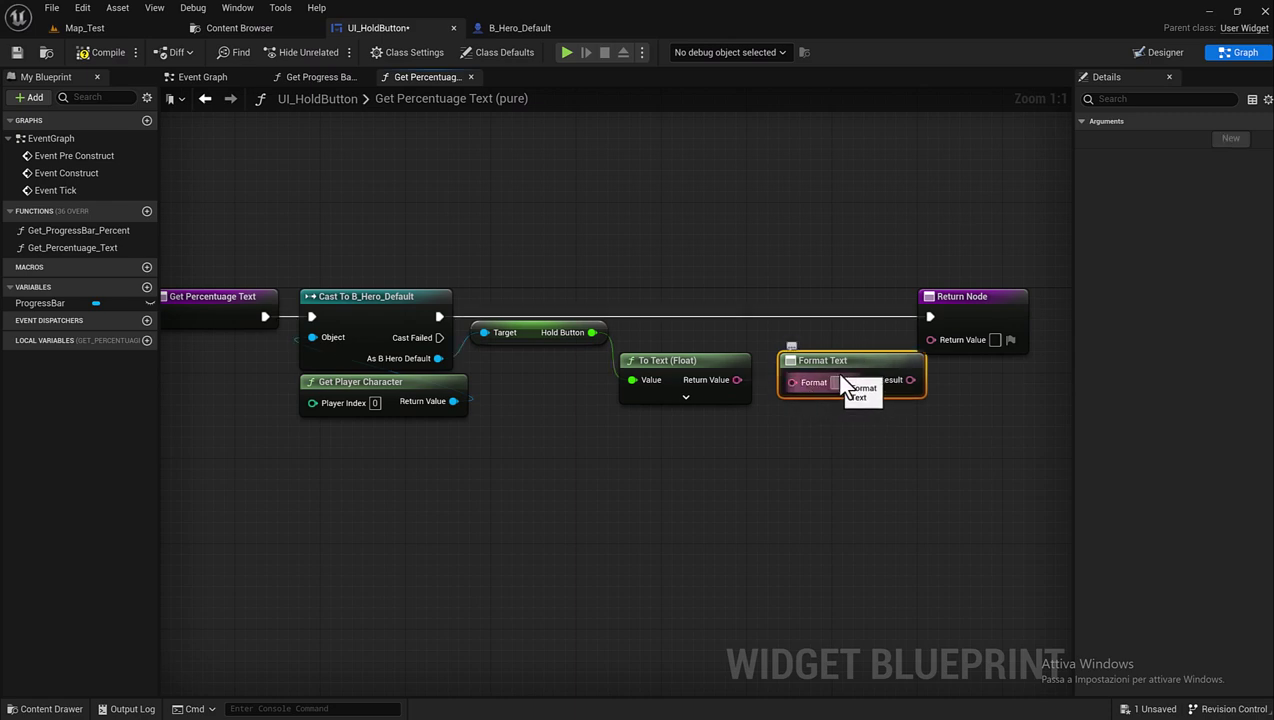
type("{x}%")
key("Return")
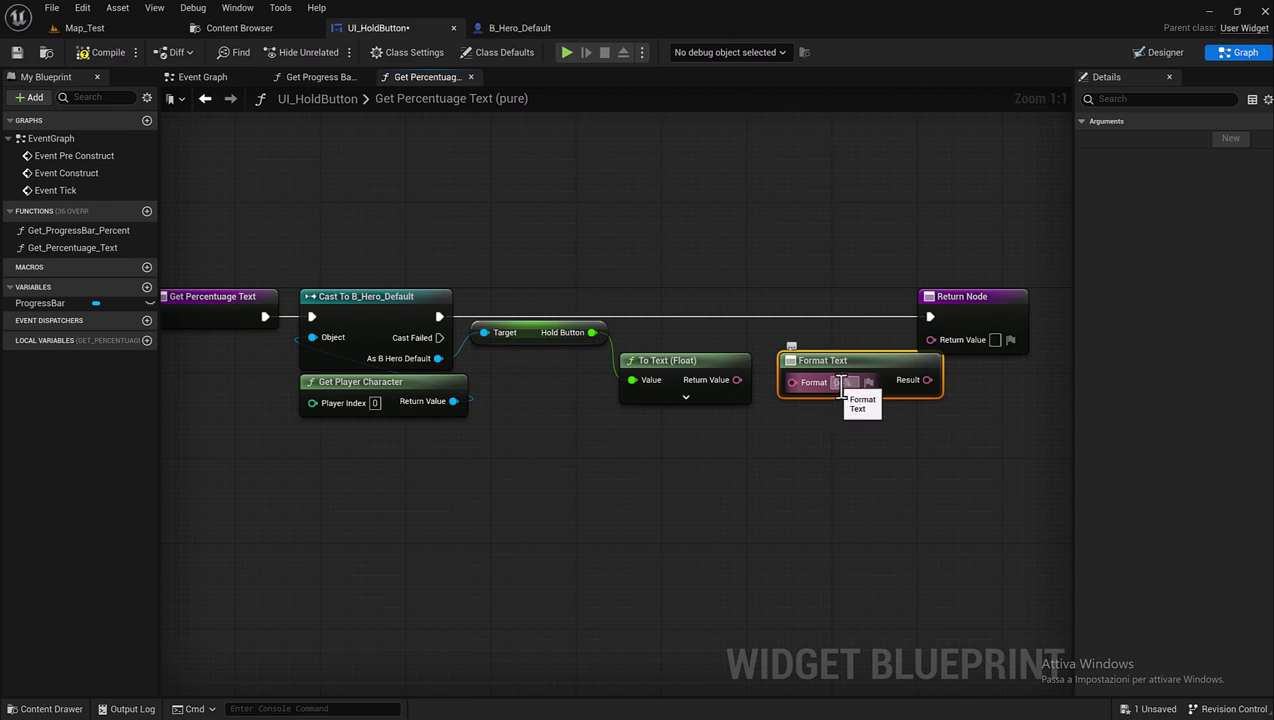
Wire the To Text result into x and Format Text's result into the Return Node.
type("x}%")
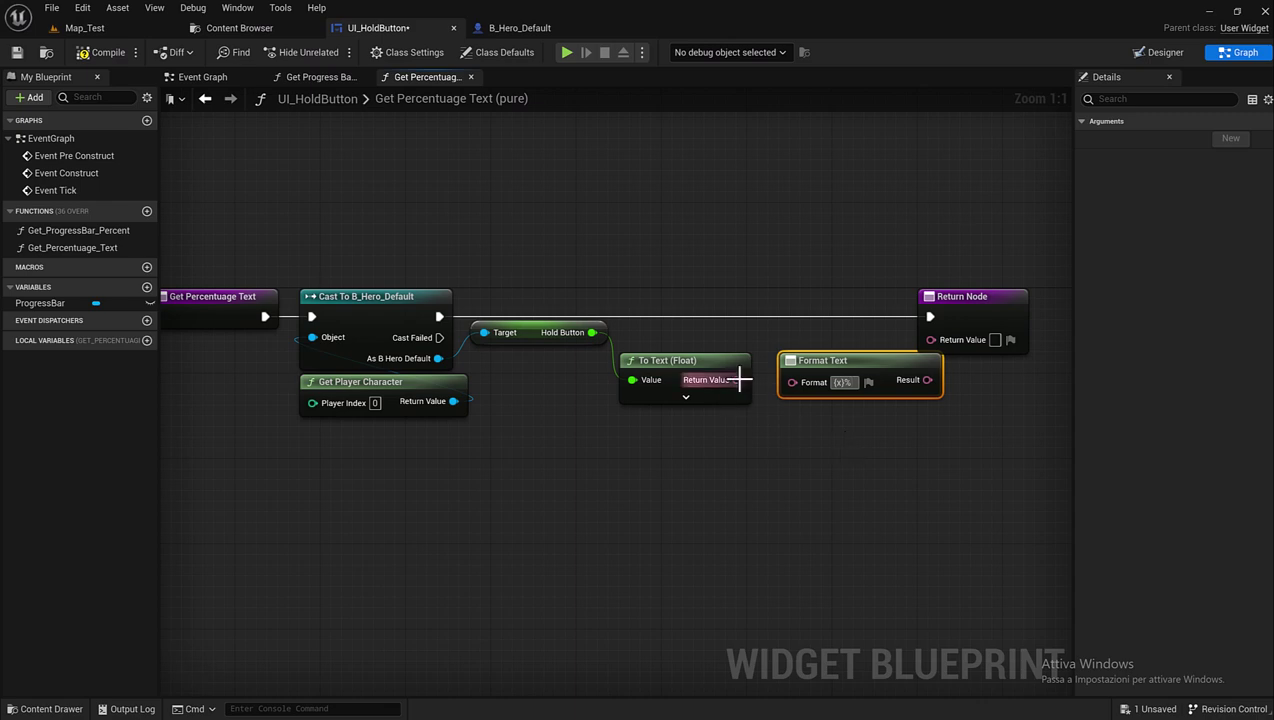
left_click_drag(737, 380, 791, 405)
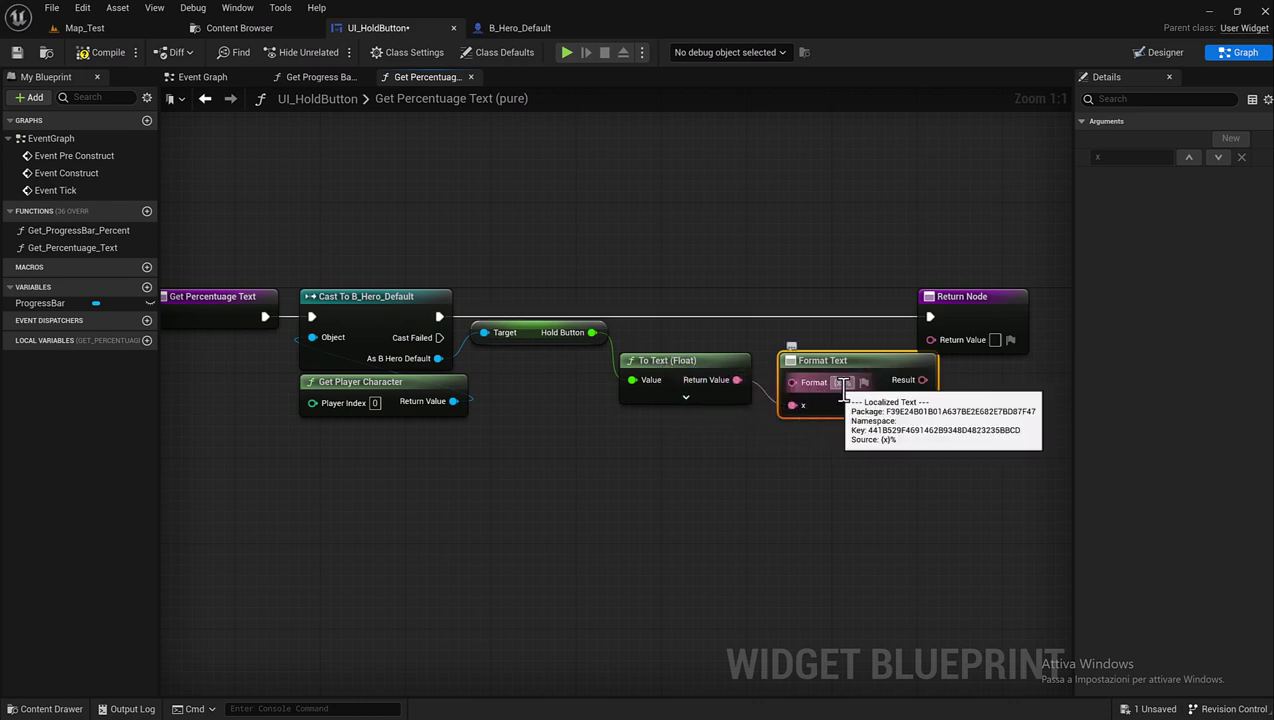
mouse_move(925, 379)
left_mouse_down()
mouse_move(932, 339)
mouse_move(1030, 332)
left_mouse_up()
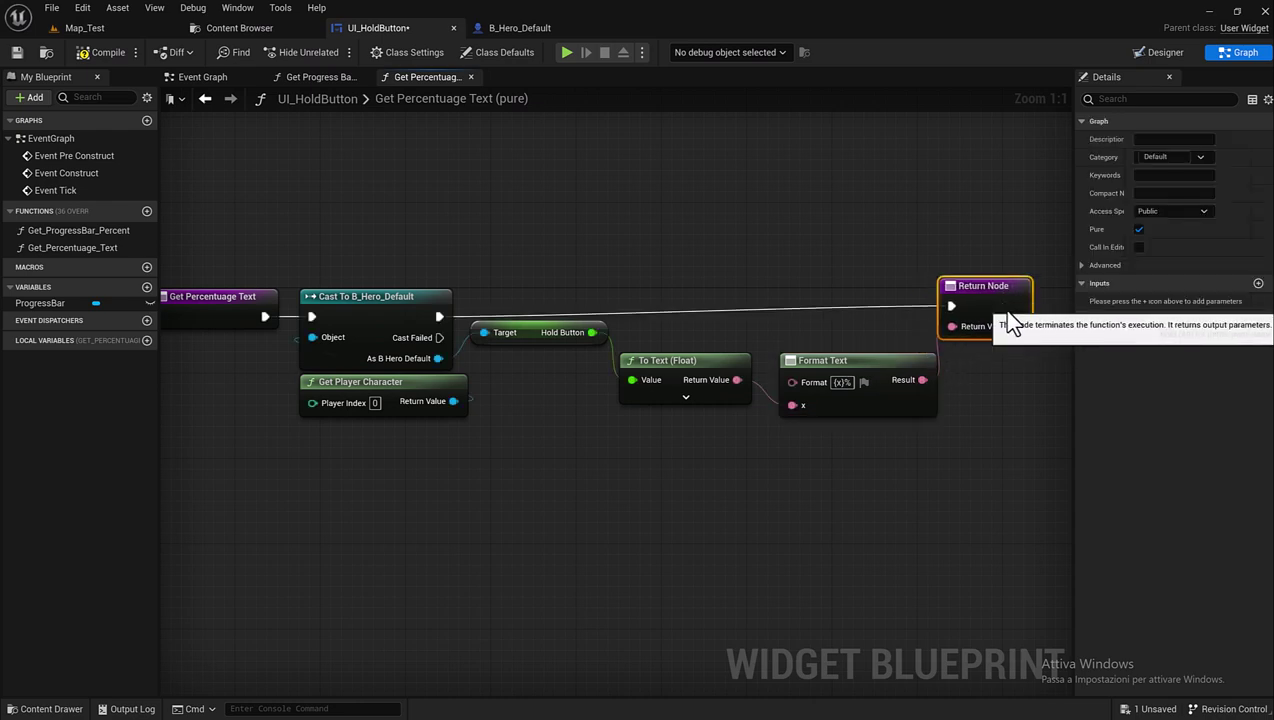
mouse_move(879, 446)
left_mouse_down()
mouse_move(721, 369)
mouse_move(737, 362)
mouse_move(715, 339)
left_mouse_up()
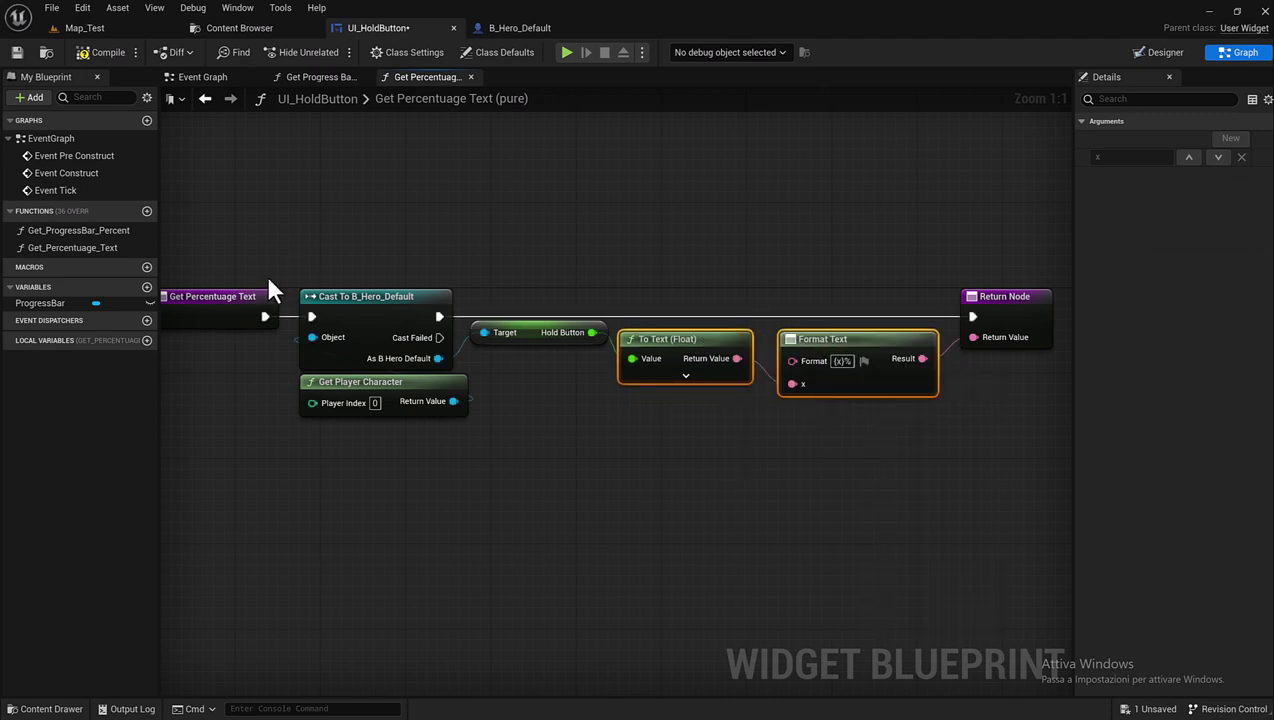
left_click_drag(200, 248, 1001, 337)
Straighten the selected nodes, save the UI_HoldButton widget, and return to its Designer view.
key("q")
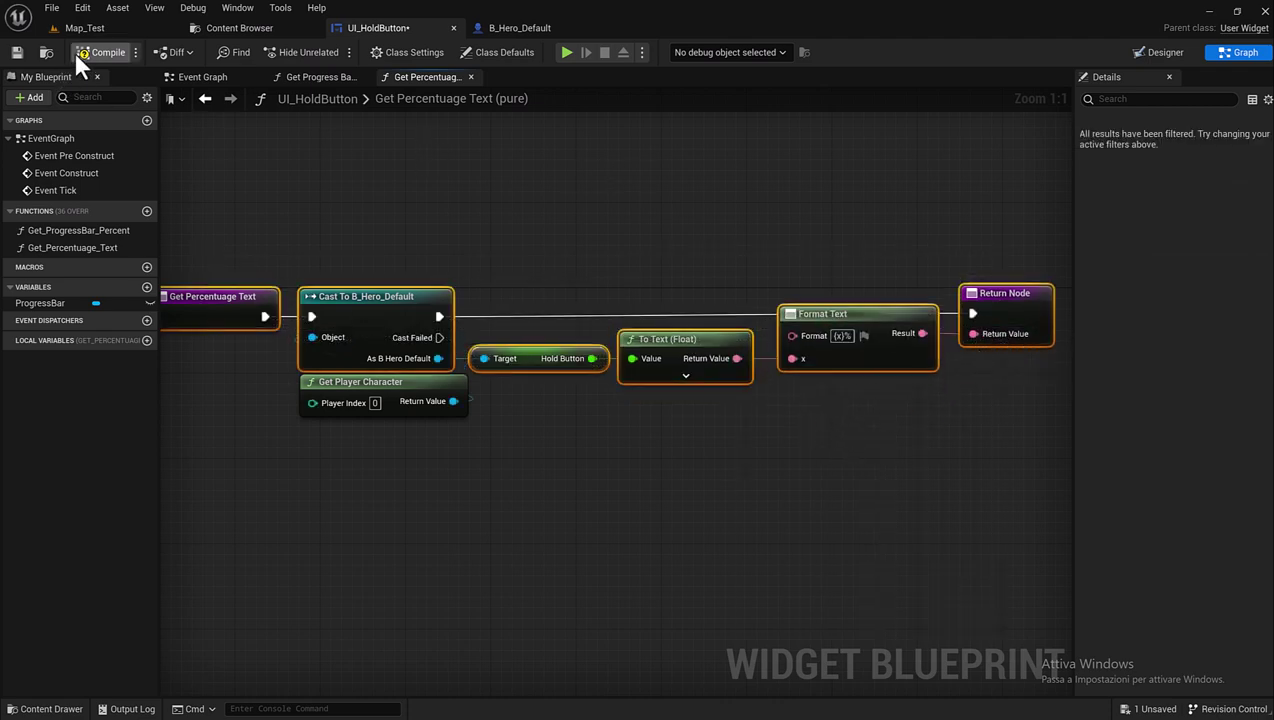
left_click(16, 52)
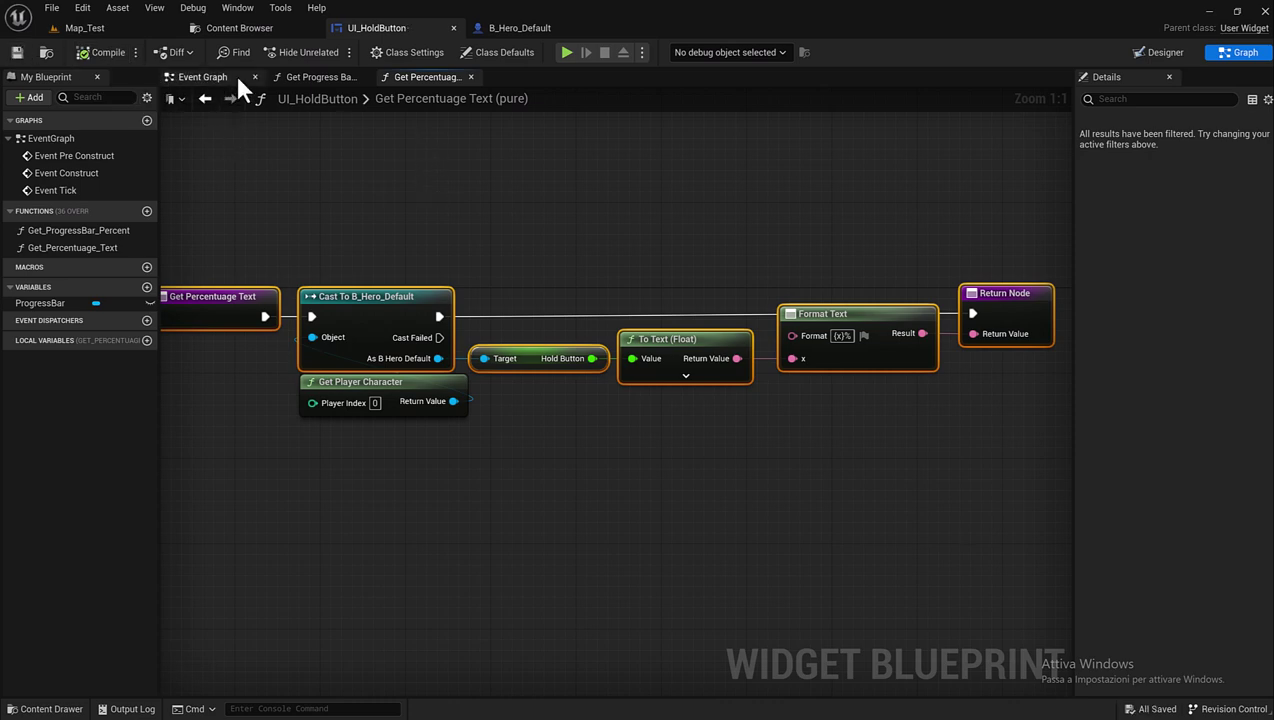
left_click(1178, 56)
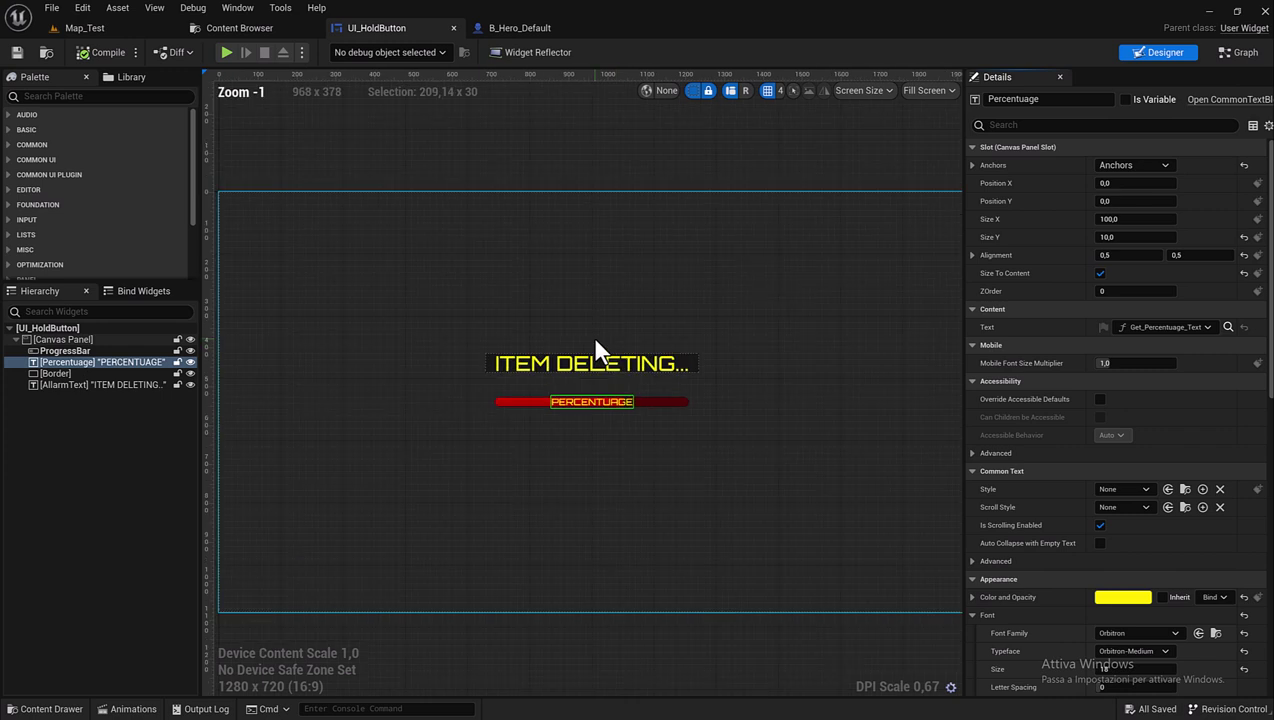
In B_Hero_Default's Event Graph, move the EVENT BEGIN PLAY comment up and to the left.
left_click(517, 30)
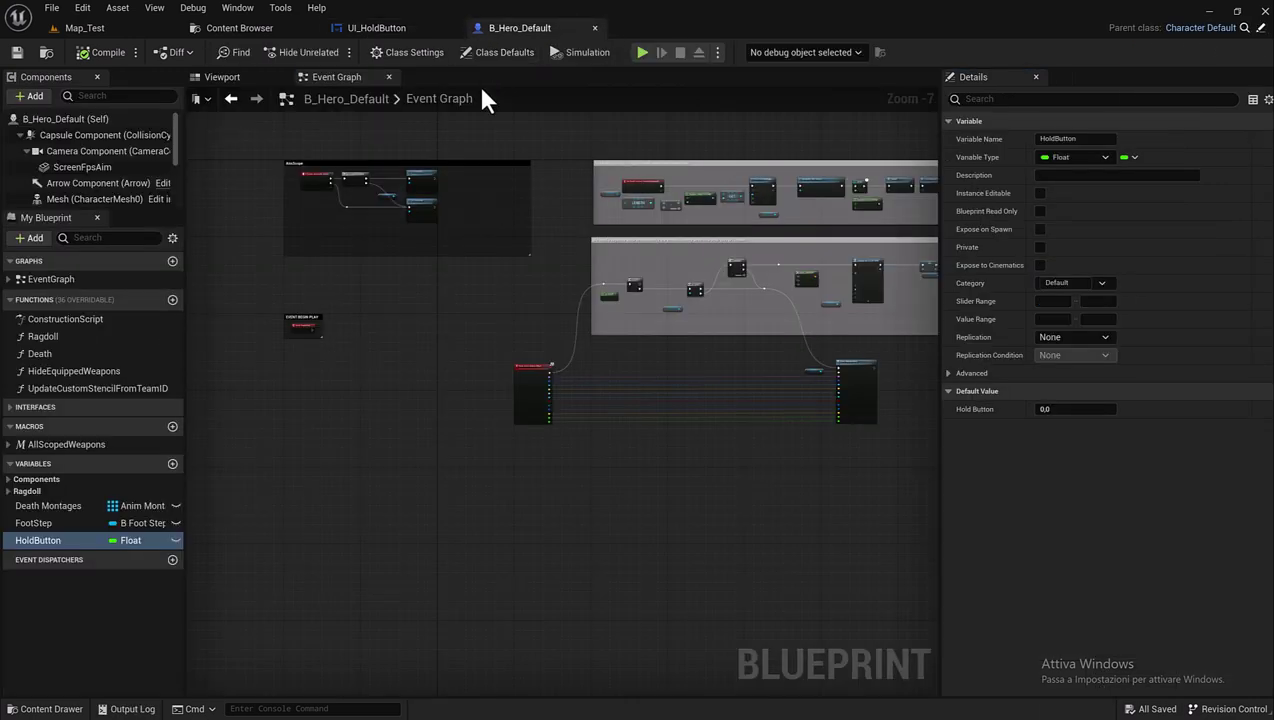
scroll(415, 340, "up", 1)
right_click_drag(427, 299, 498, 378)
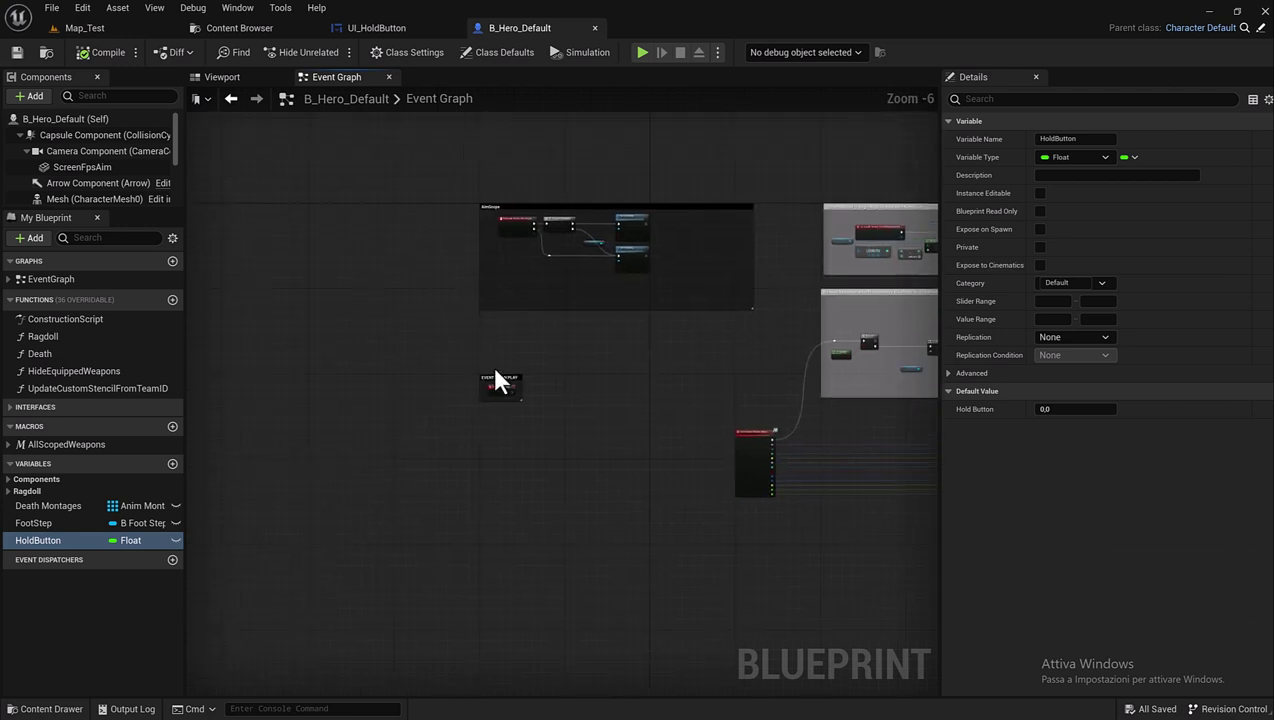
left_click_drag(501, 378, 336, 205)
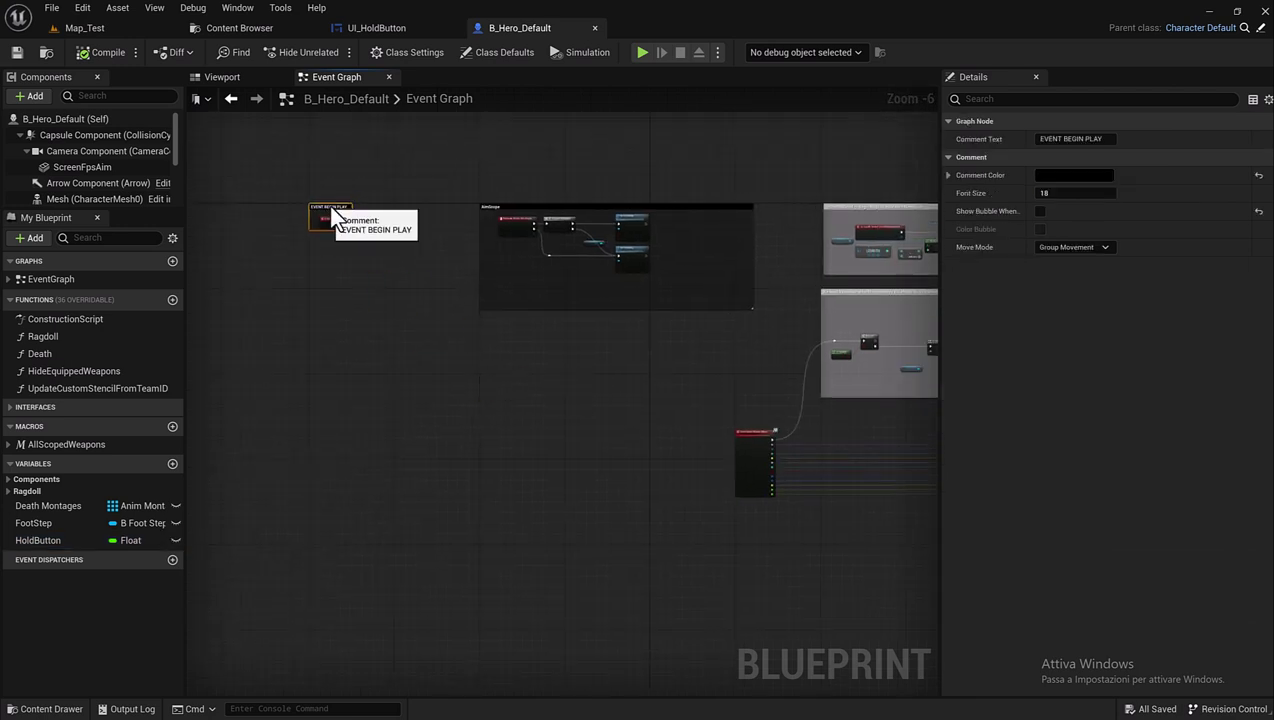
mouse_move(588, 392)
right_mouse_down()
mouse_move(548, 390)
mouse_move(588, 487)
right_mouse_up()
scroll(493, 430, "up", 2)
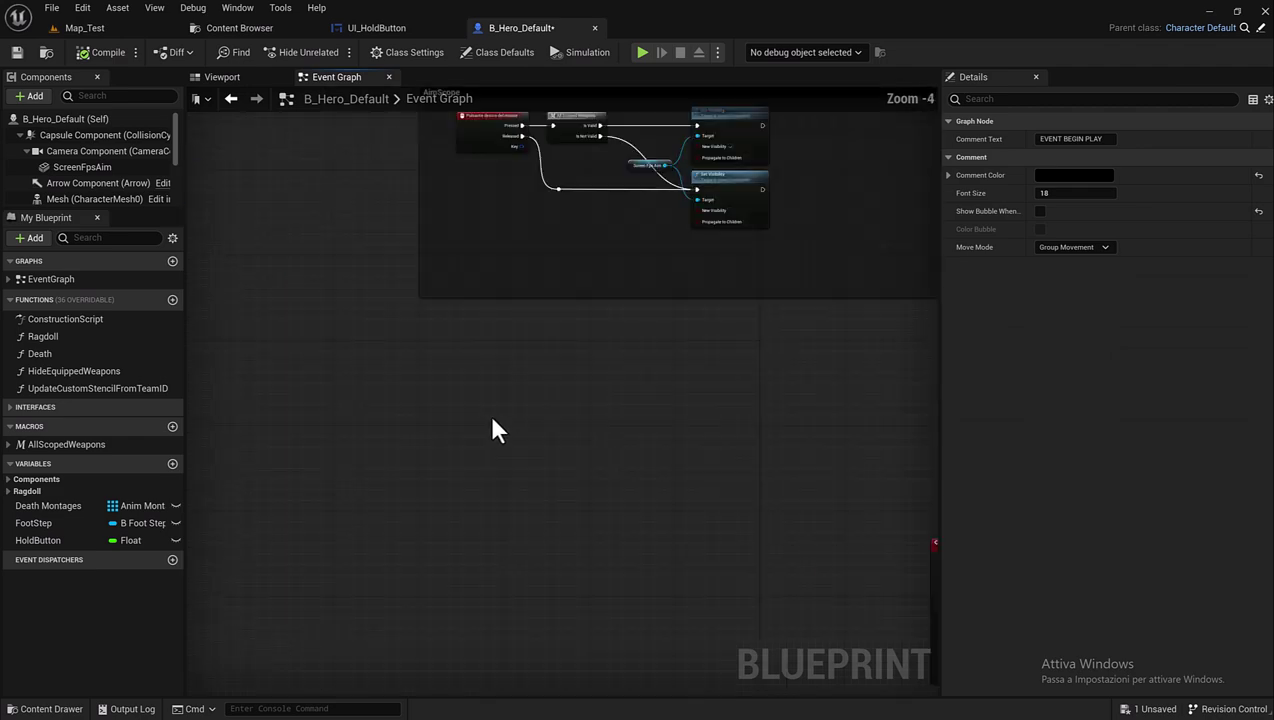
Add a custom event named HoldButtonEvent and drag the HoldButton variable into the graph.
right_click(437, 444)
type("add c")
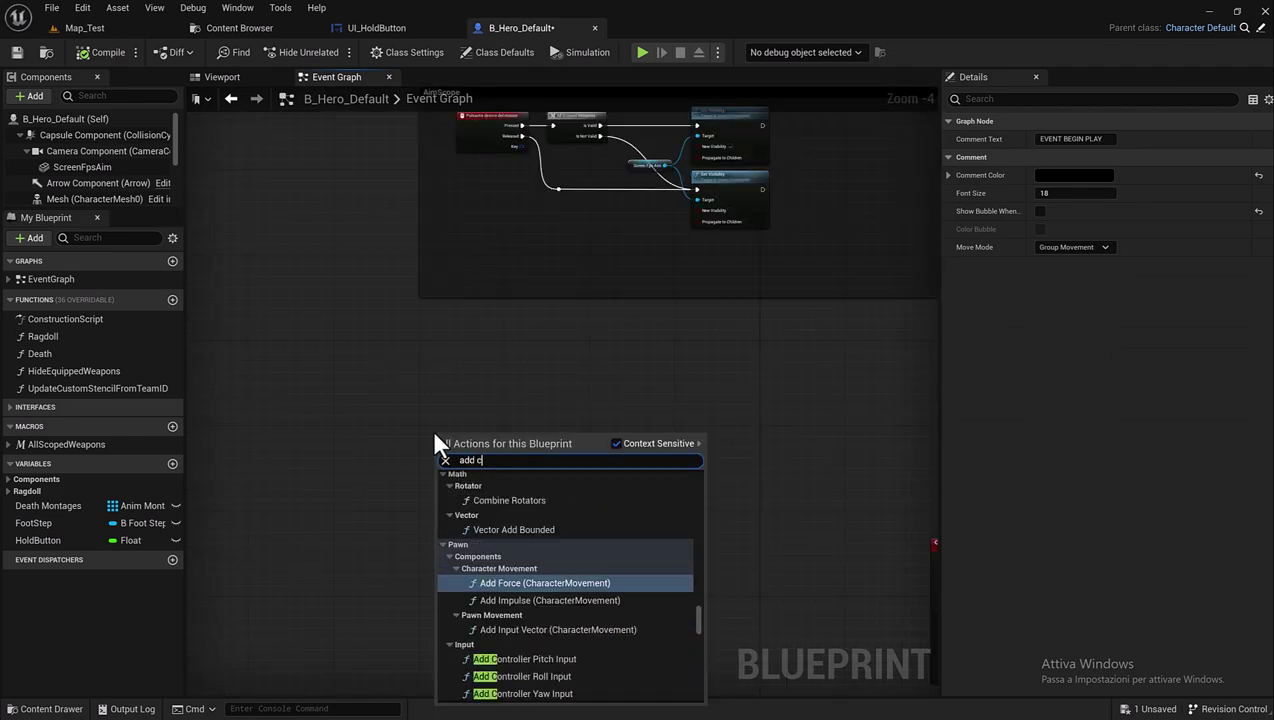
type("ustom")
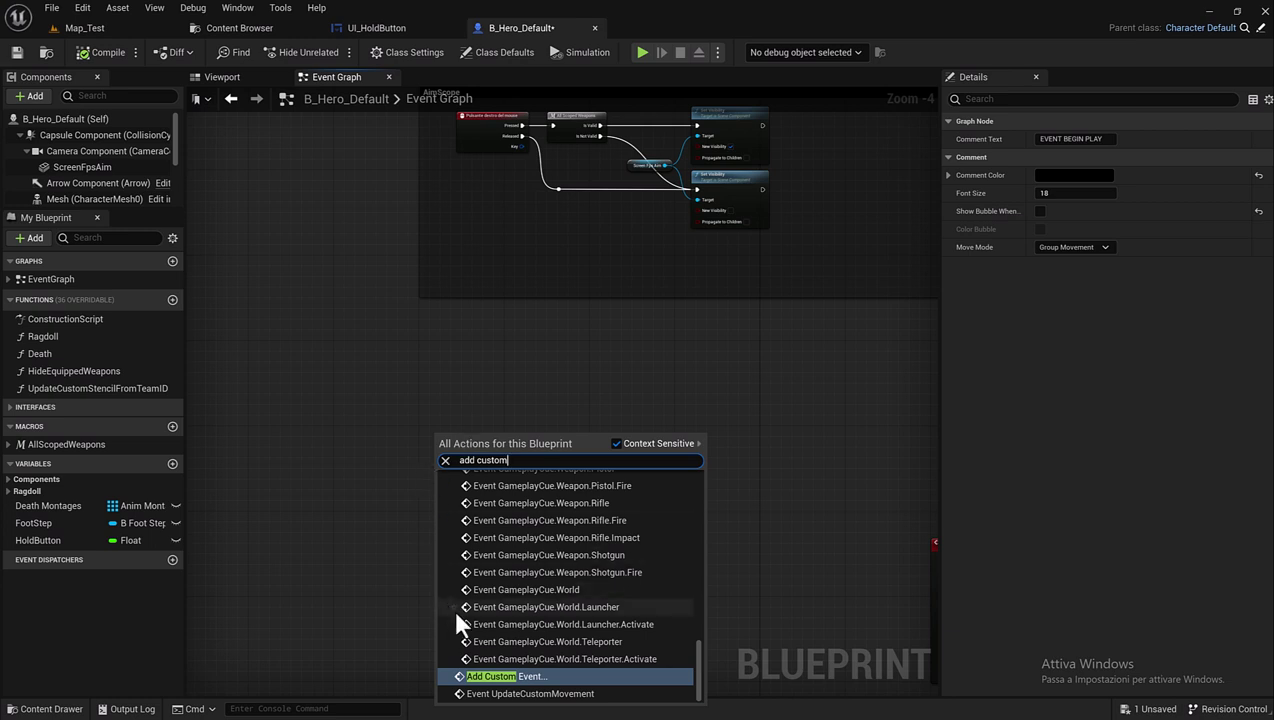
left_click(518, 678)
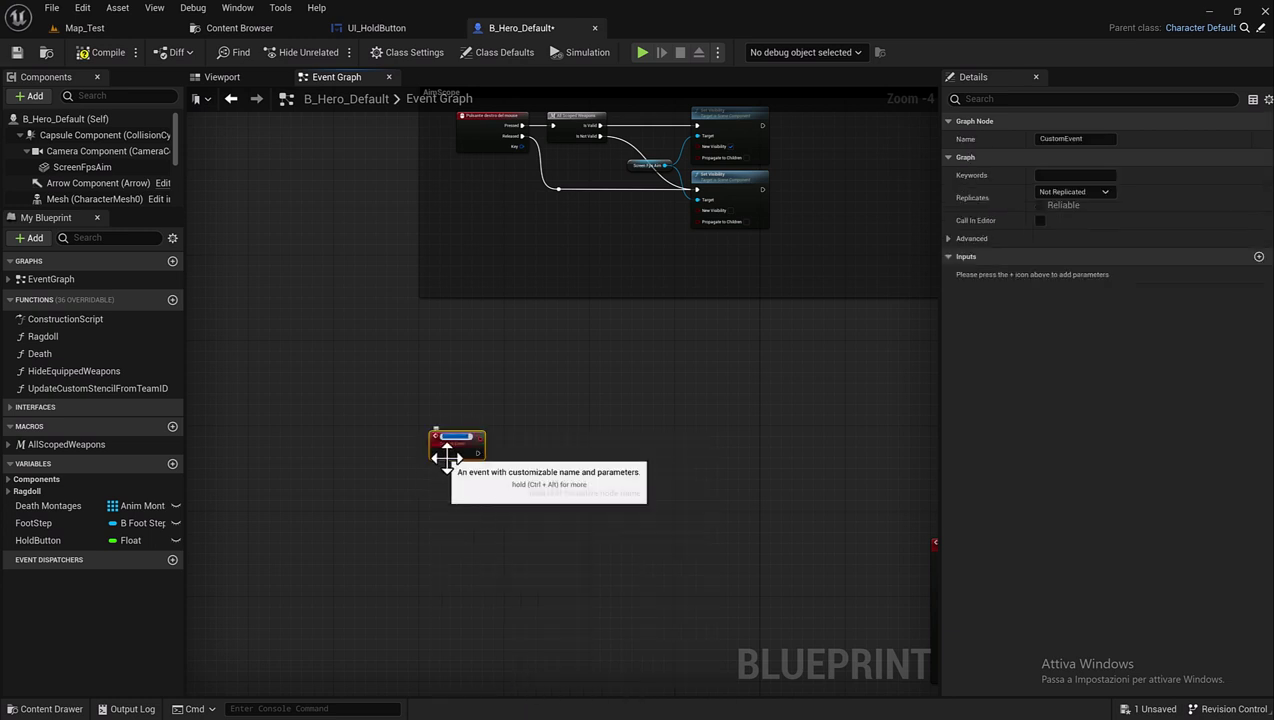
type("HoldButton")
key("Return")
scroll(447, 450, "up", 4)
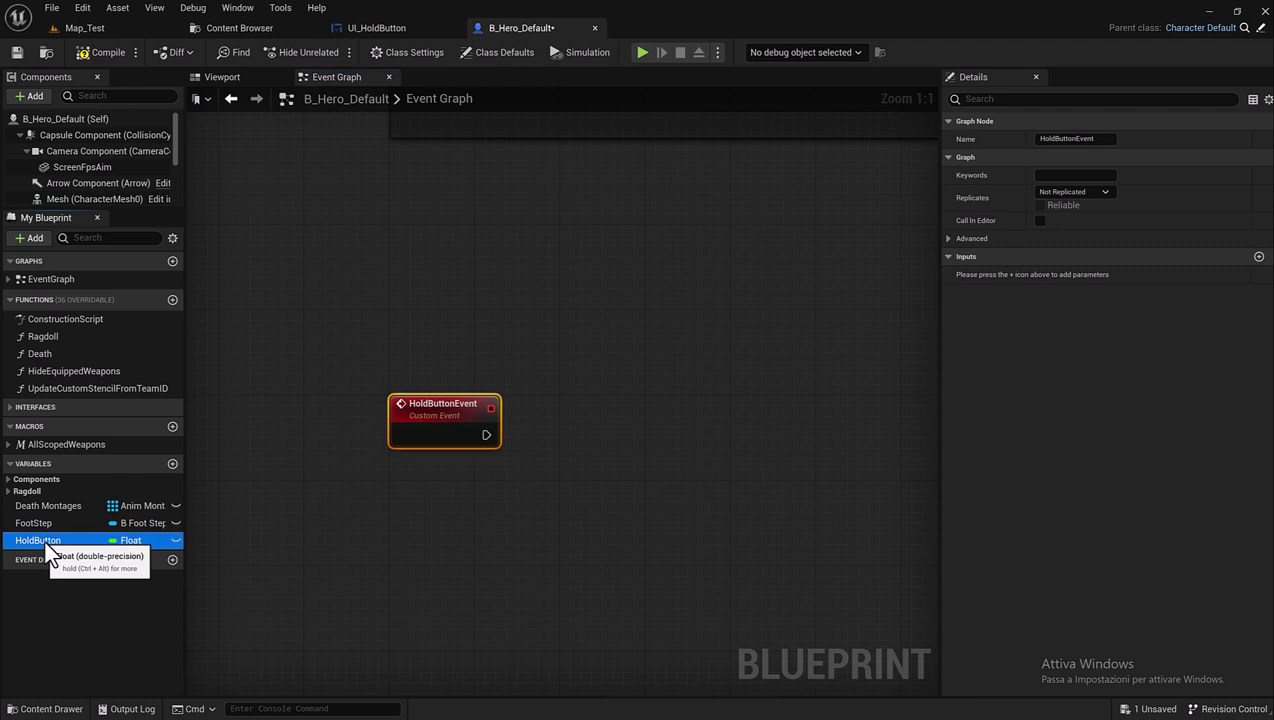
mouse_move(46, 545)
left_mouse_down()
mouse_move(330, 540)
mouse_move(440, 477)
mouse_move(557, 489)
left_mouse_up()
Place a Get HoldButton node and feed it into a float Add node adding 10.
left_click(474, 500)
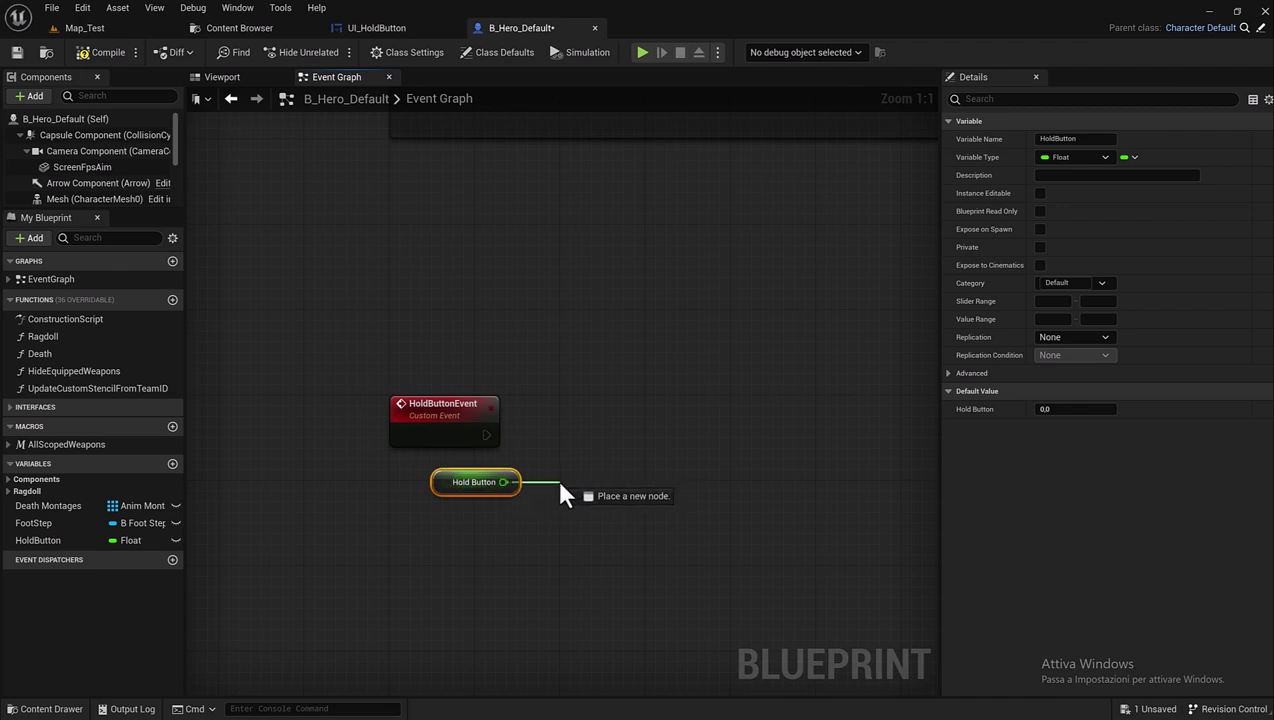
left_click_drag(557, 487, 560, 485)
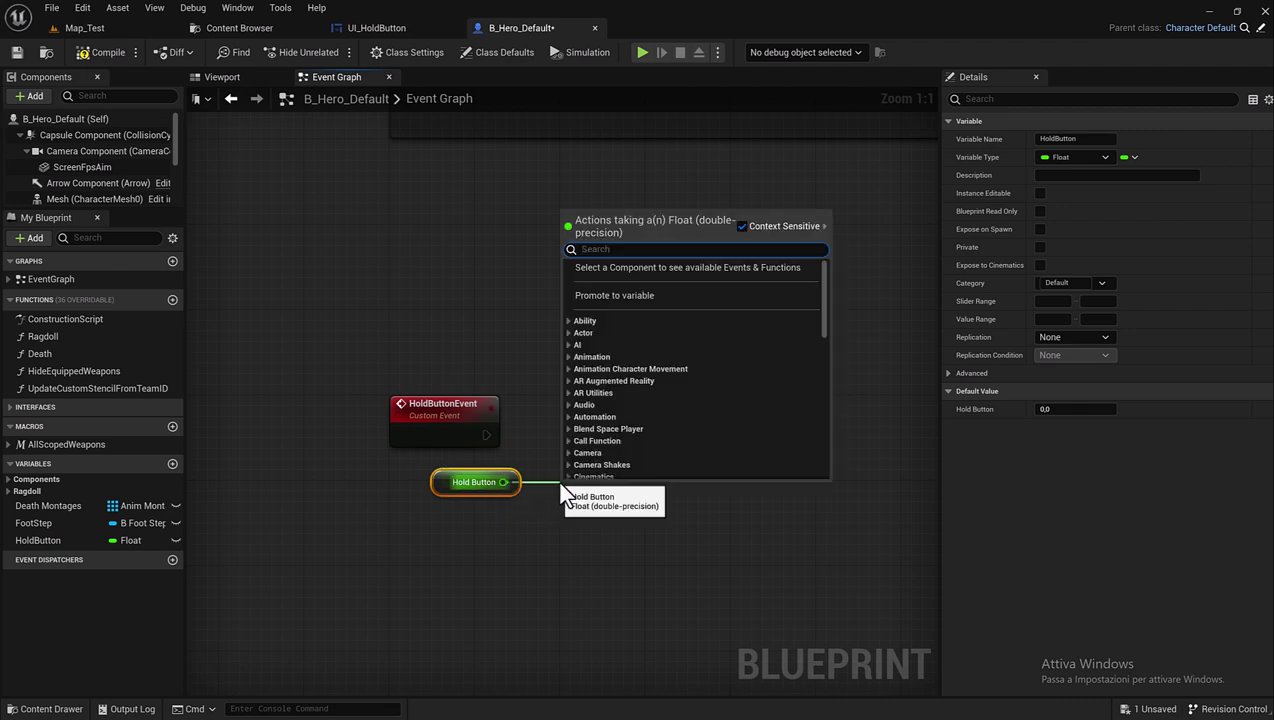
type("+")
key("Return")
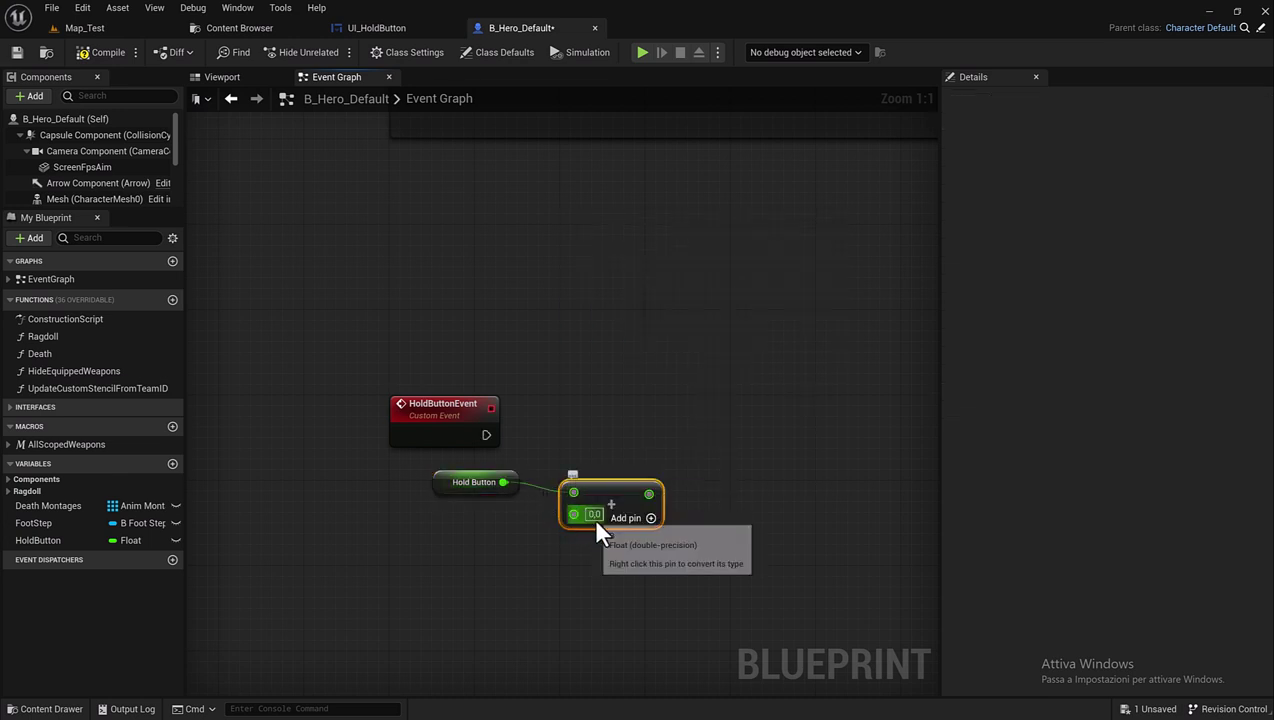
left_click(594, 514)
type("1")
key("Return")
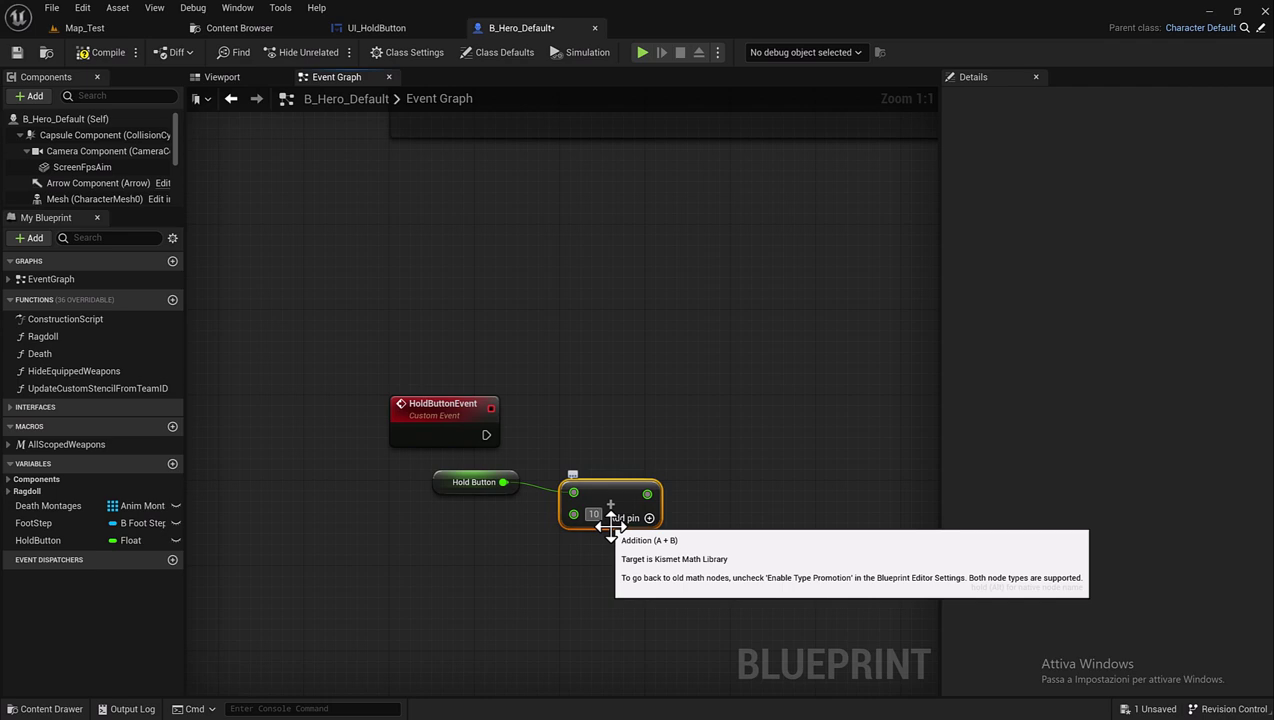
key("Return")
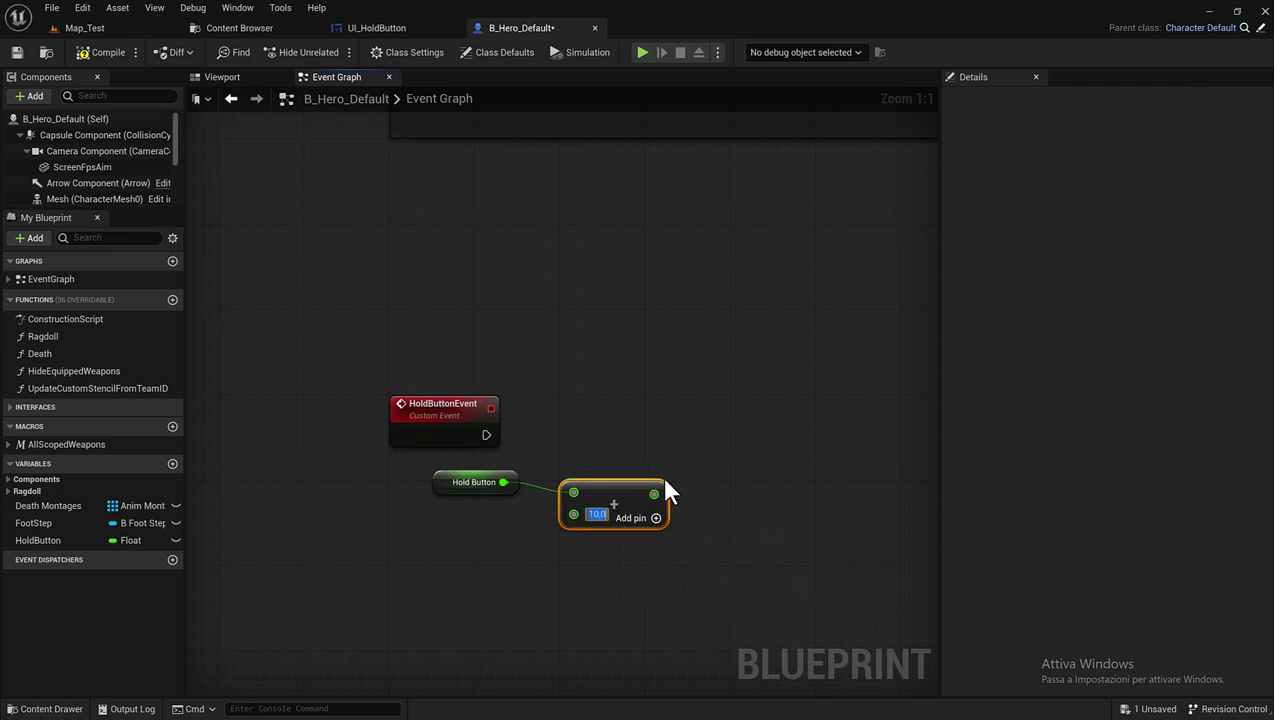
Add a SET HoldButton after HoldButtonEvent, wired from the Add result, keeping the added value at 10.
left_click_drag(655, 496, 659, 420)
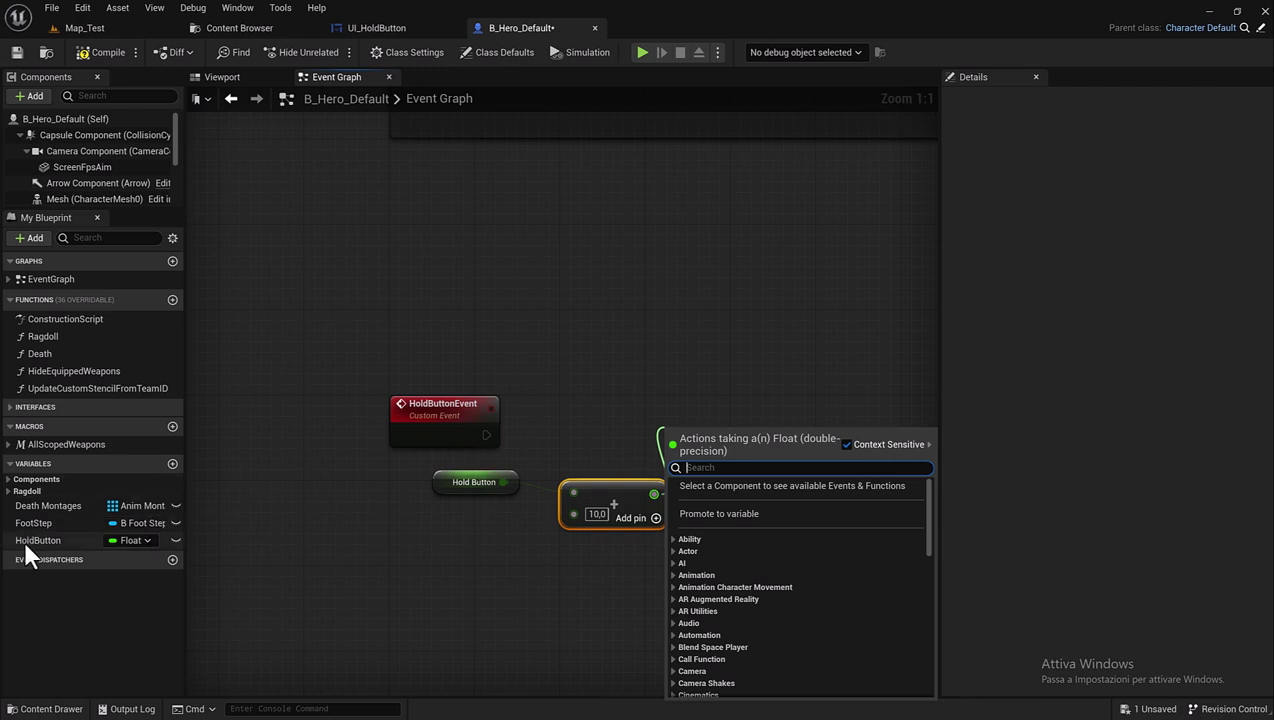
mouse_move(30, 540)
left_mouse_down()
mouse_move(429, 500)
mouse_move(486, 431)
left_mouse_up()
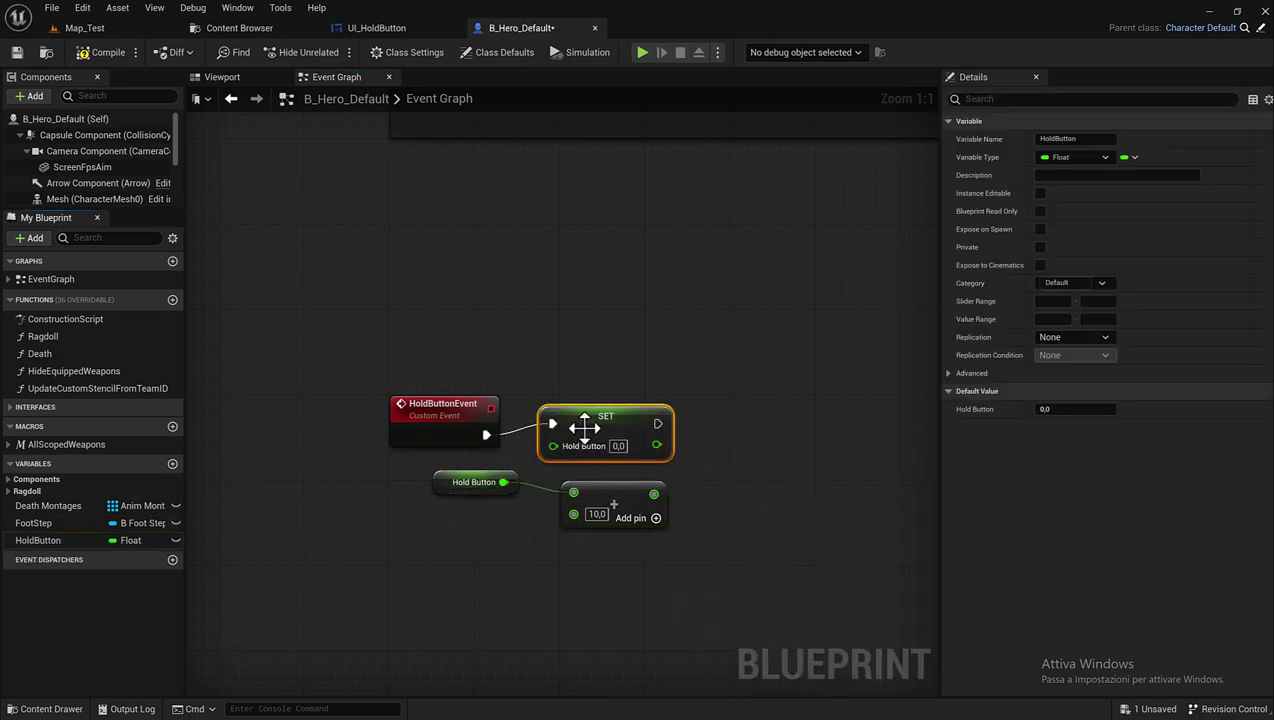
left_click_drag(585, 428, 770, 441)
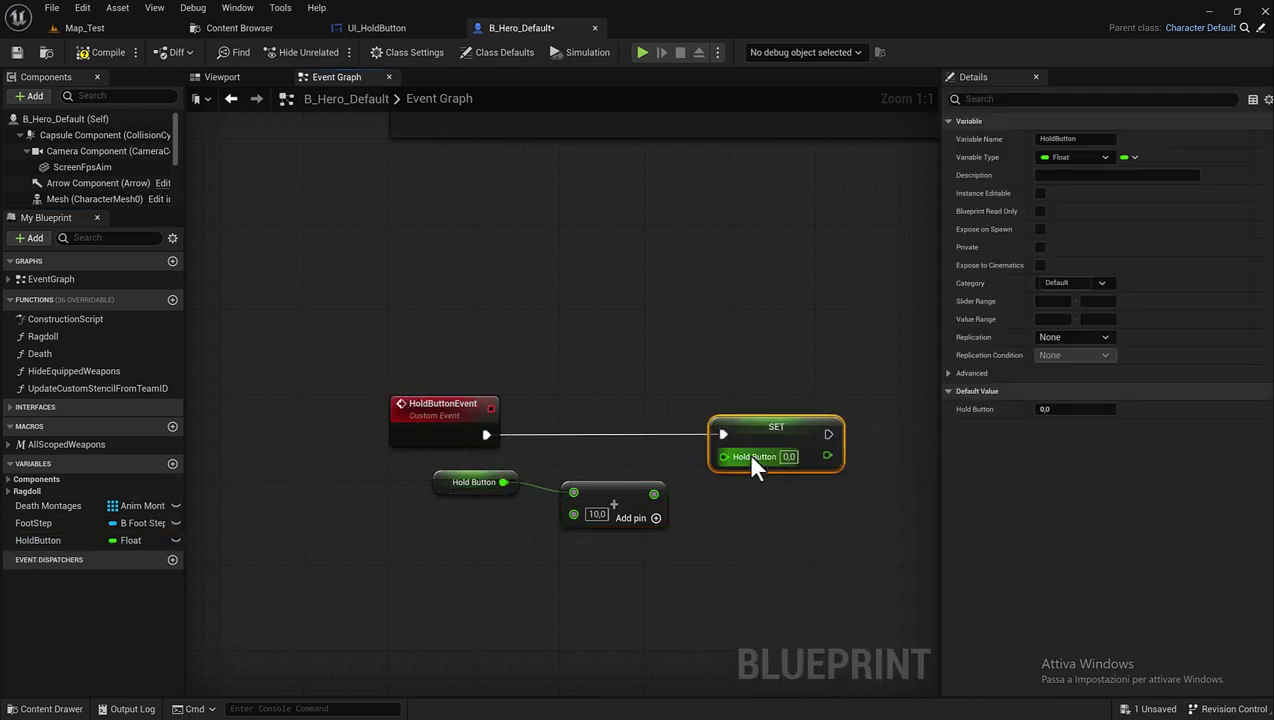
left_click_drag(654, 494, 718, 456)
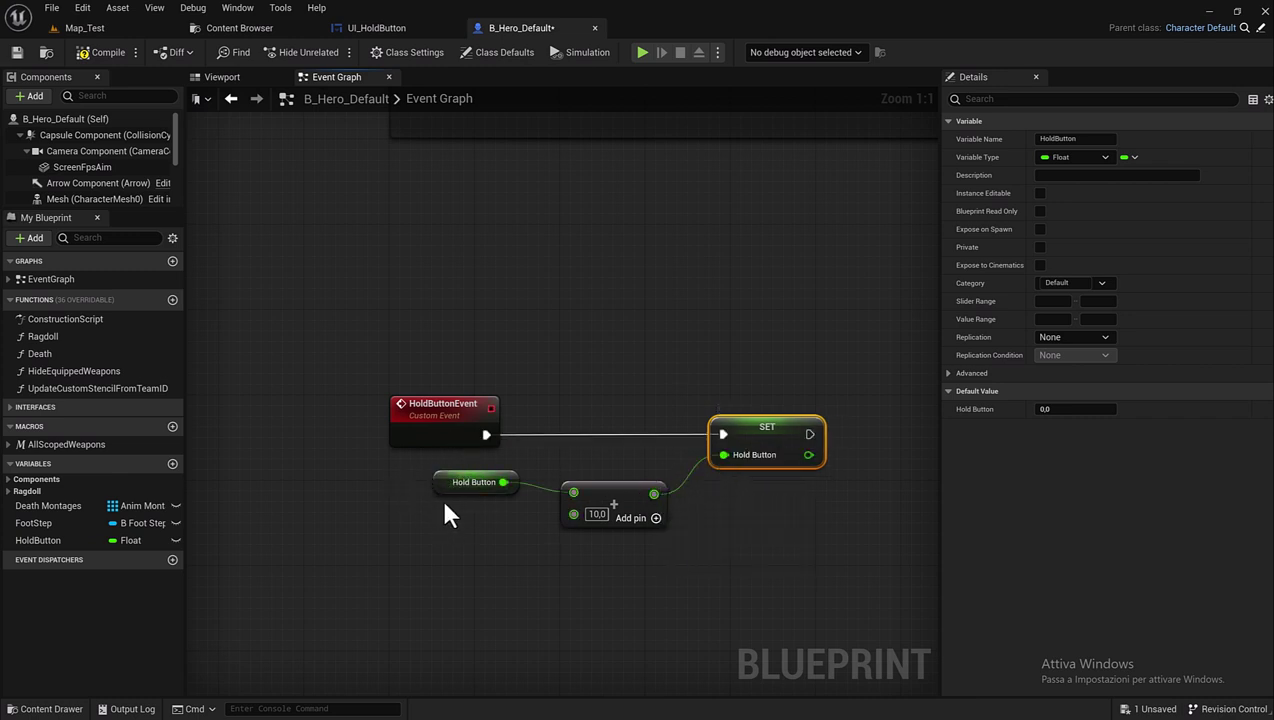
left_click_drag(441, 489, 463, 499)
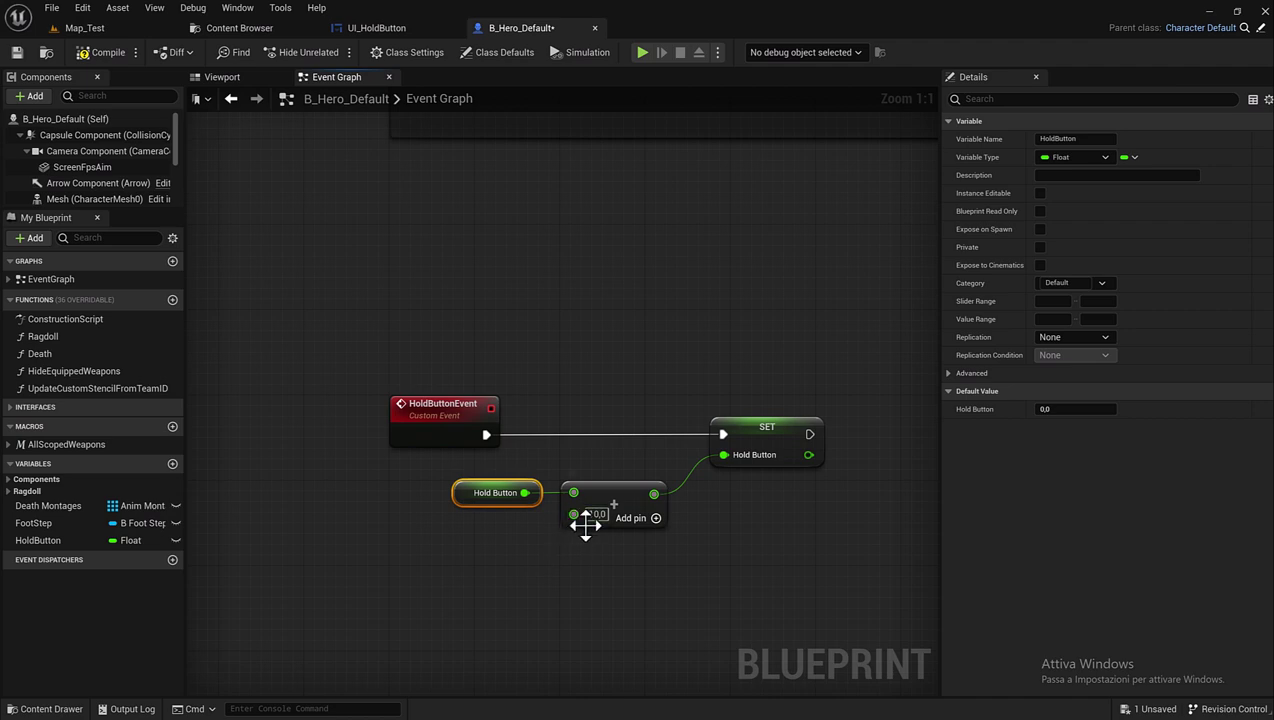
left_click(586, 516)
type("10")
right_click_drag(748, 572, 535, 544)
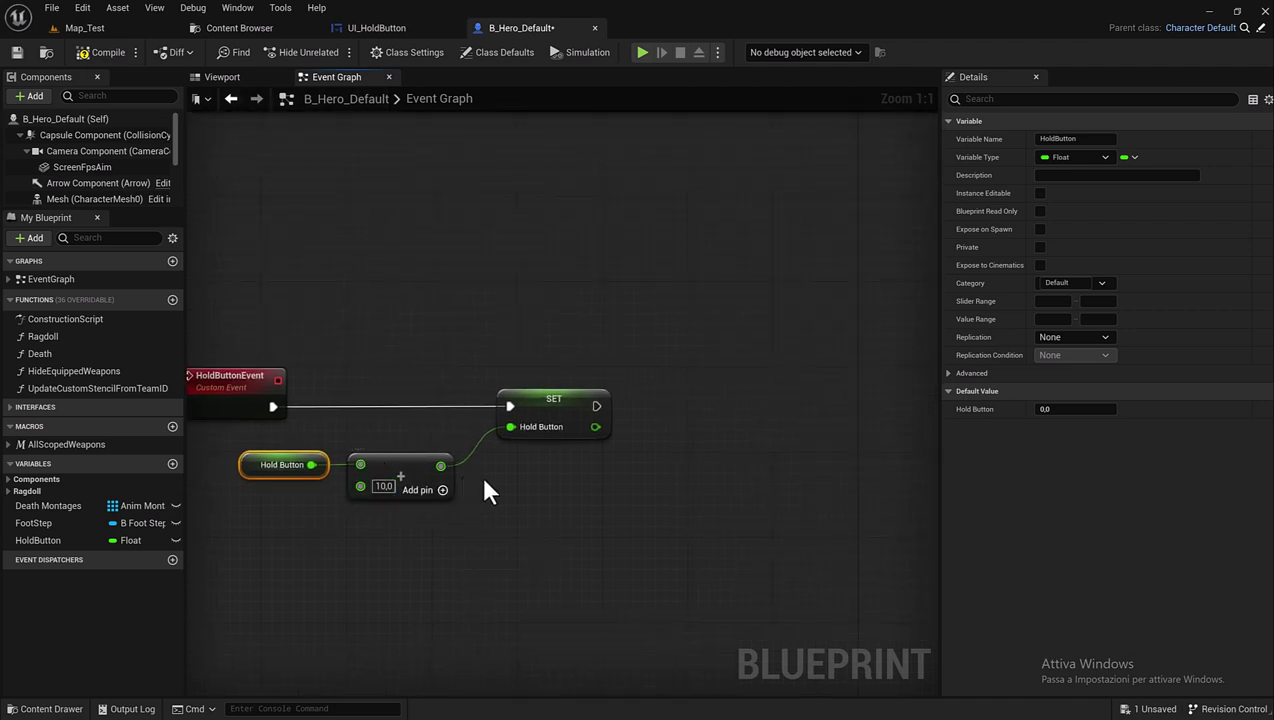
right_click_drag(468, 488, 418, 491)
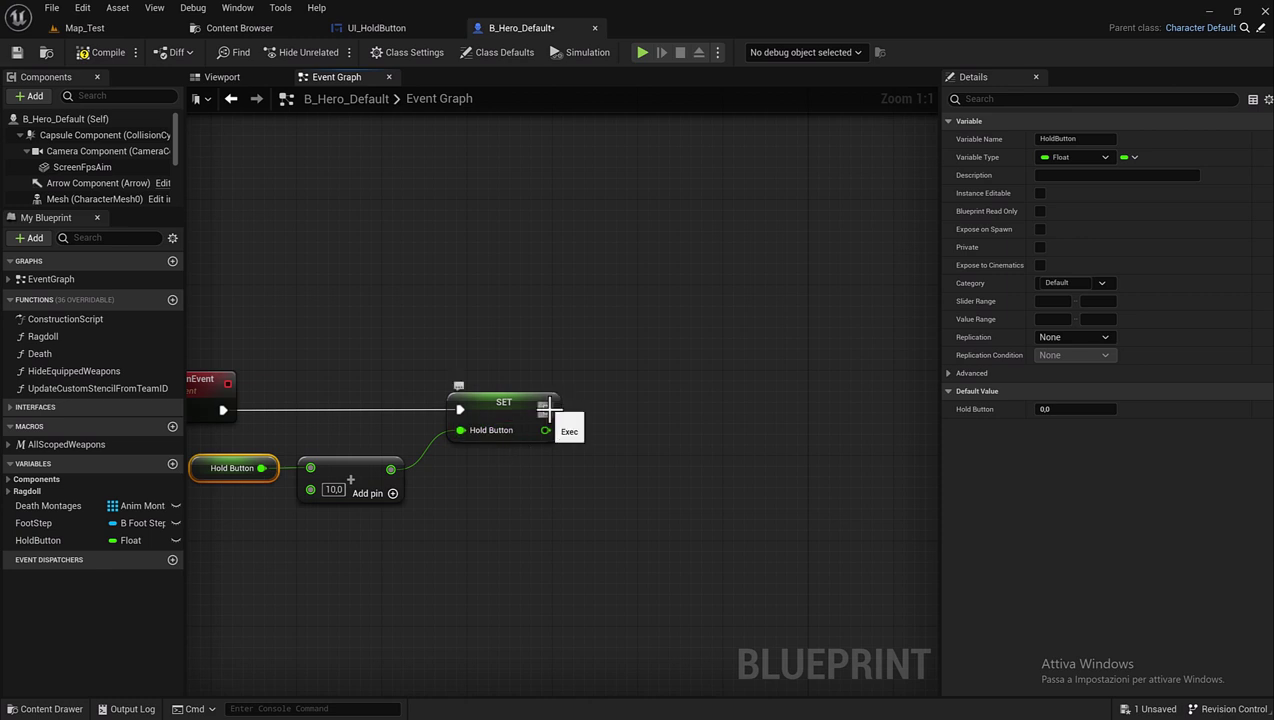
Add a 0.2-second Delay node after the SET HoldButton node.
left_click_drag(548, 408, 598, 408)
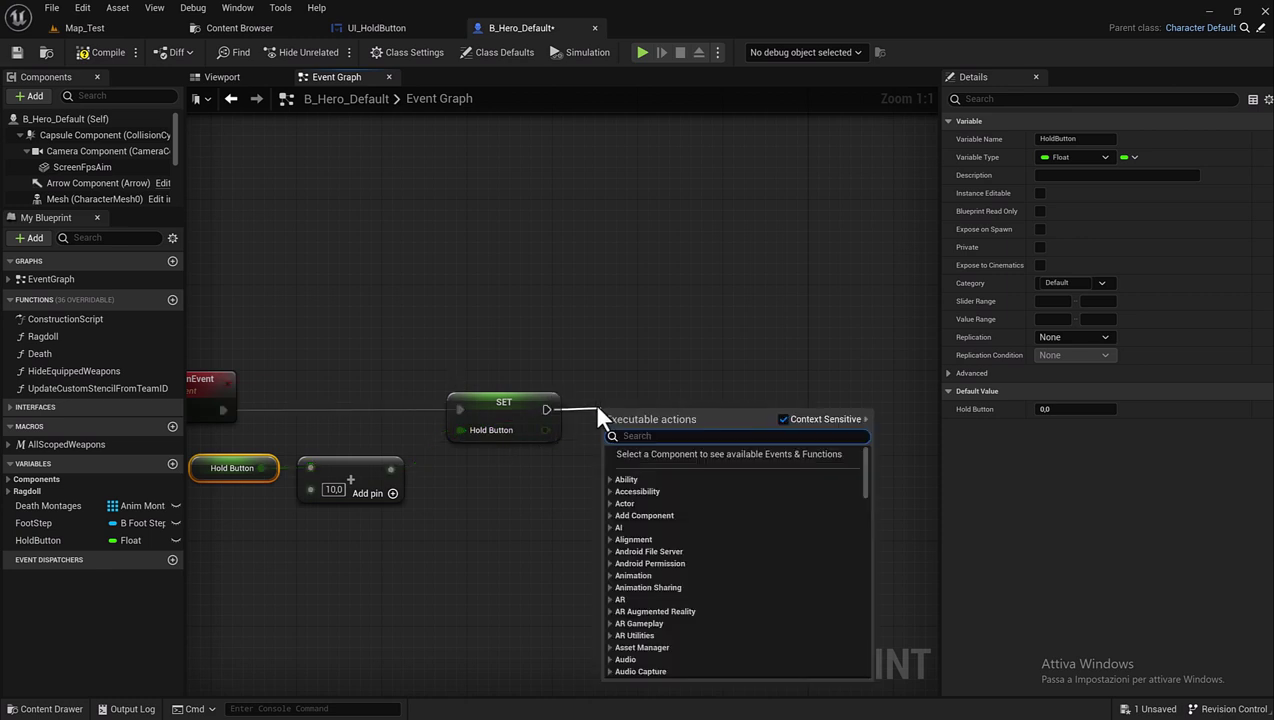
type("delay")
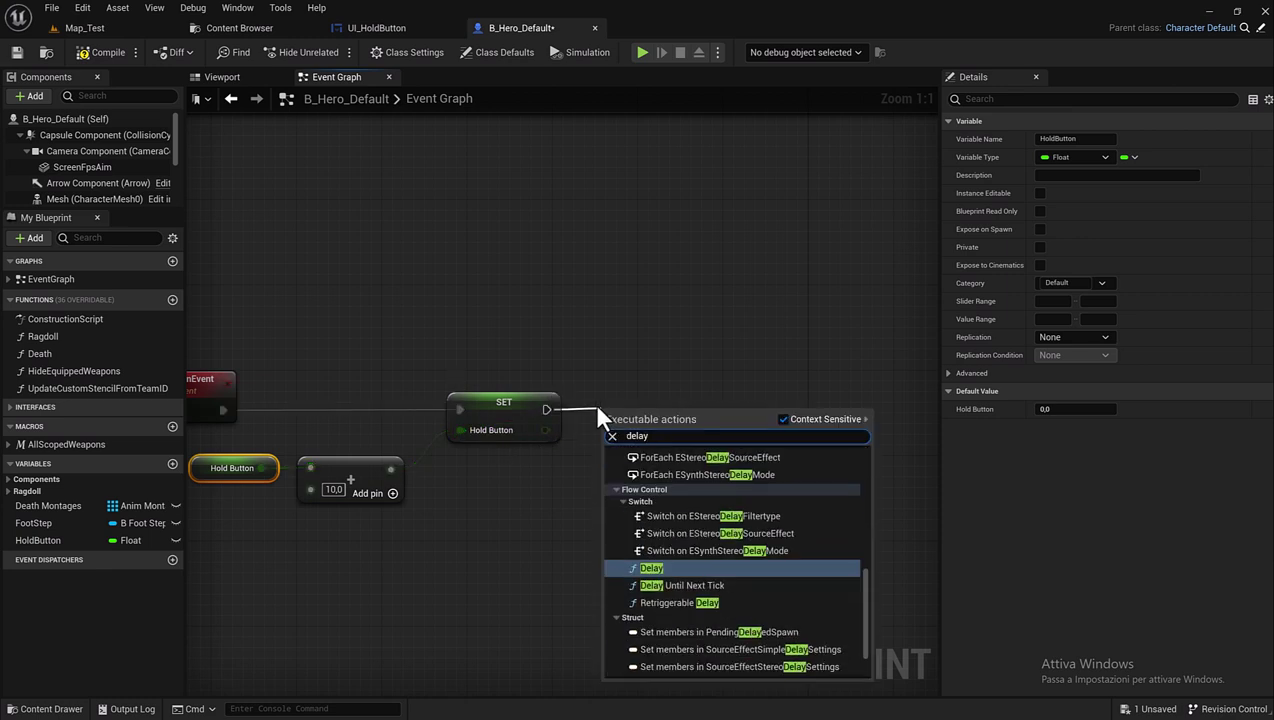
key("Return")
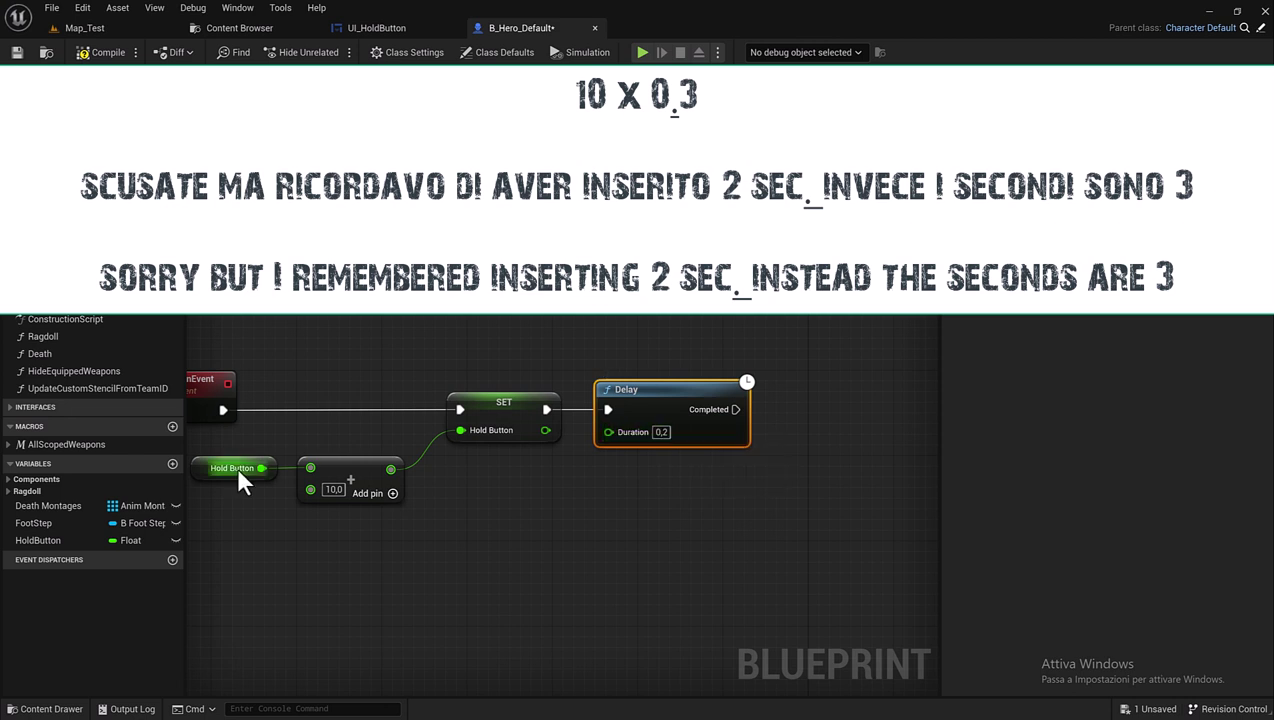
right_click_drag(611, 490, 527, 483)
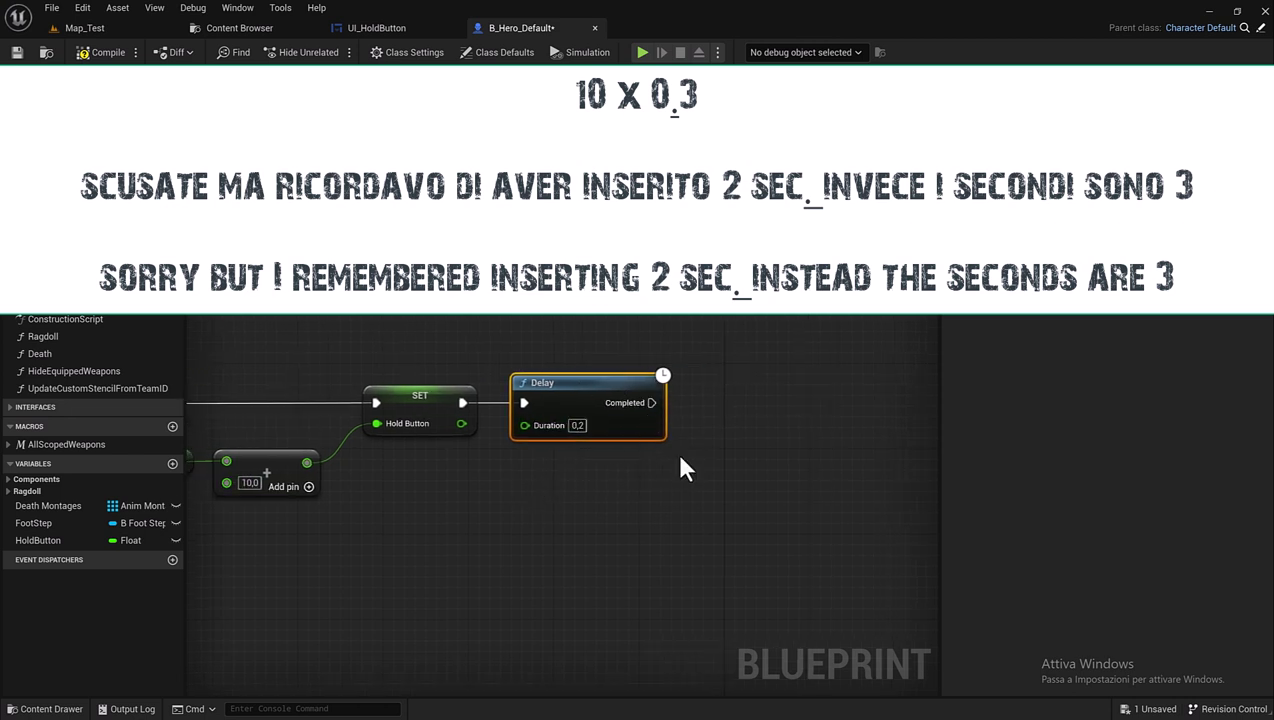
right_click_drag(680, 468, 498, 475)
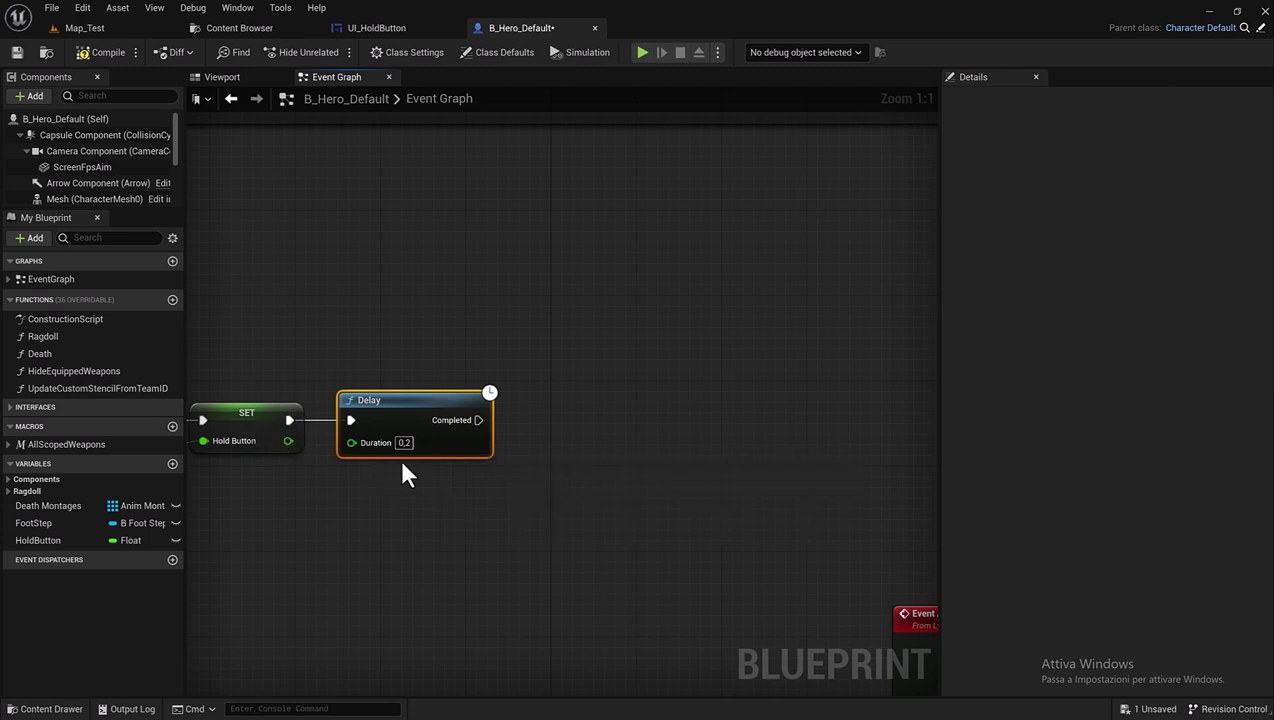
right_click_drag(358, 477, 478, 477)
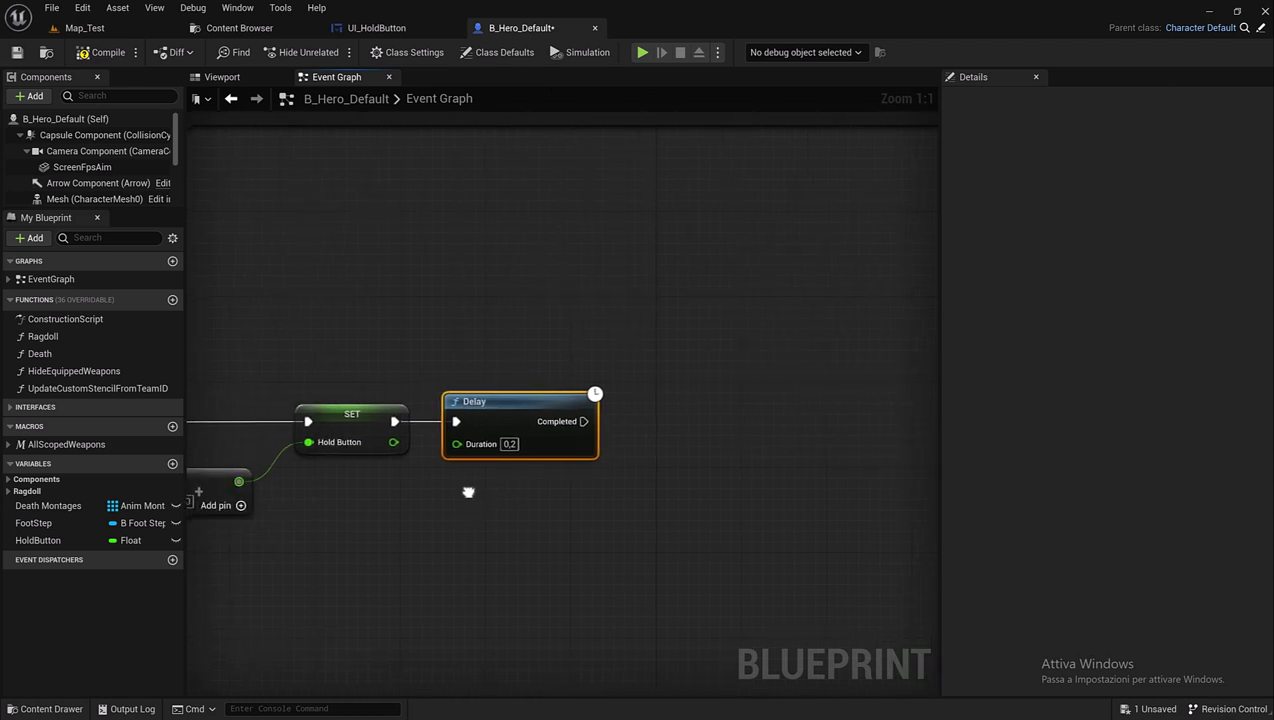
Compile and save the B_Hero_Default blueprint.
left_click(107, 52)
left_click(16, 52)
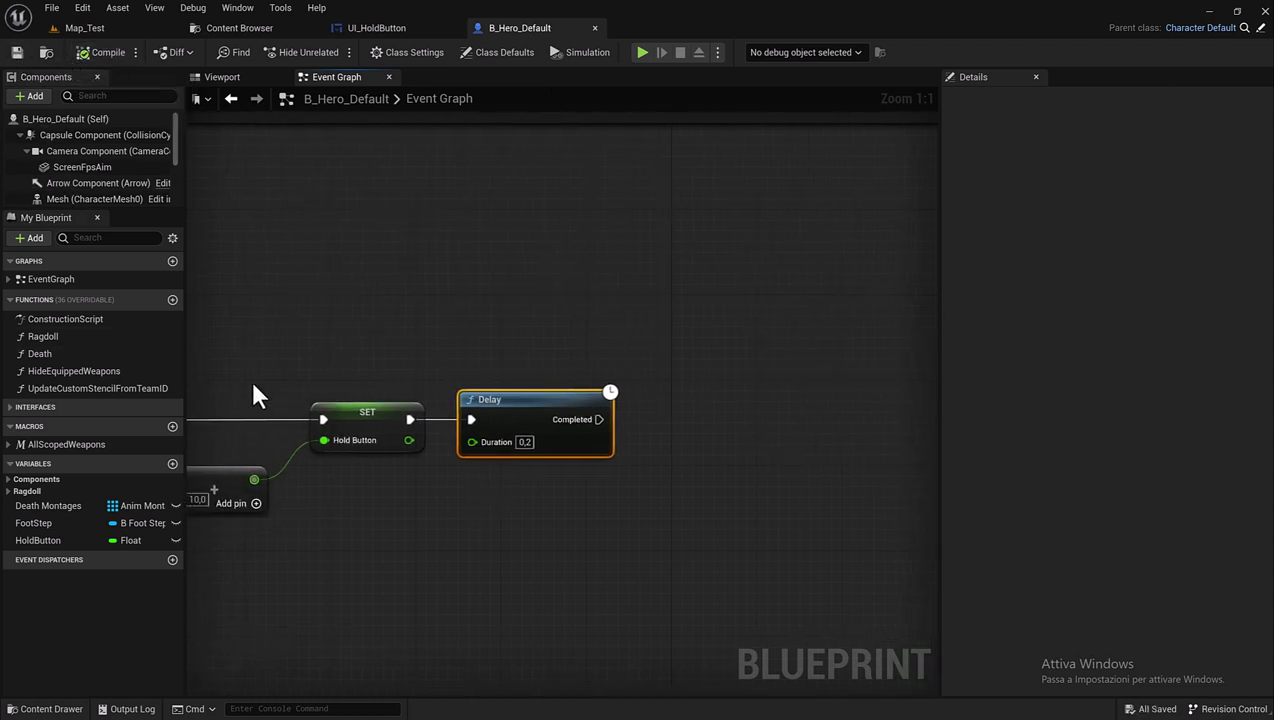
right_click_drag(361, 359, 404, 352)
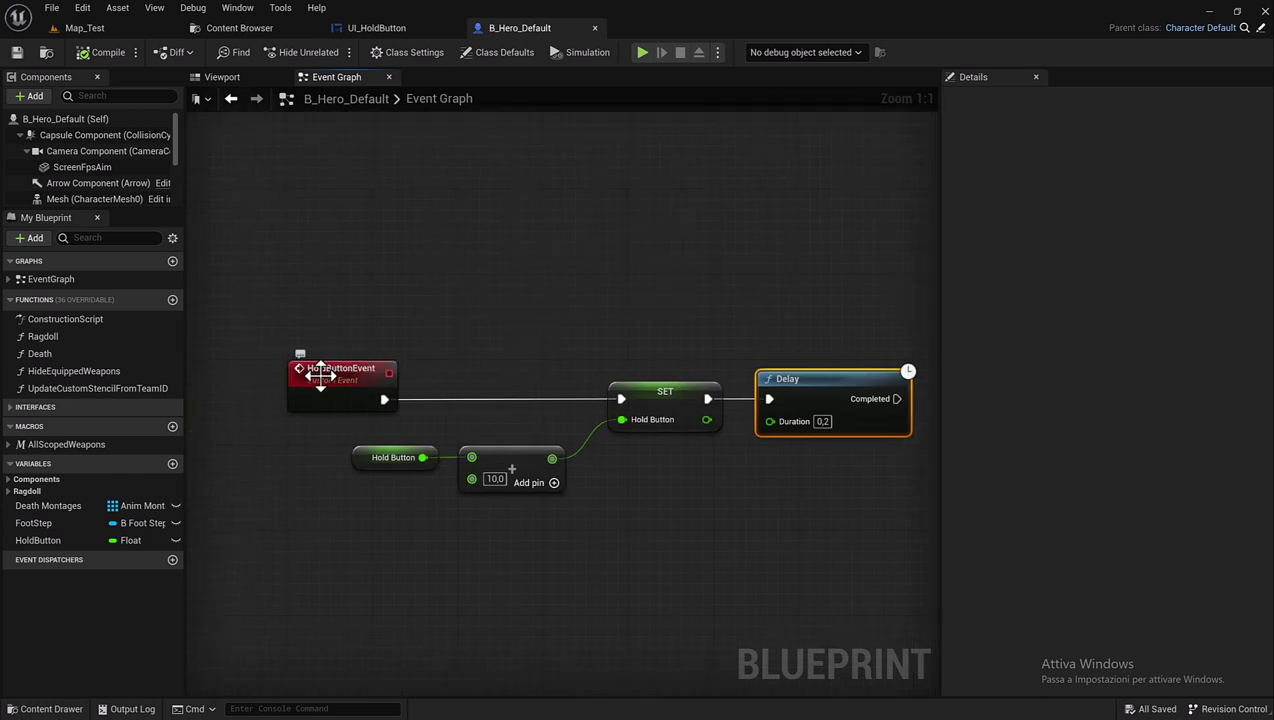
Place a Hold Button Event call node and connect the Delay's Completed output to it.
left_click(9, 281)
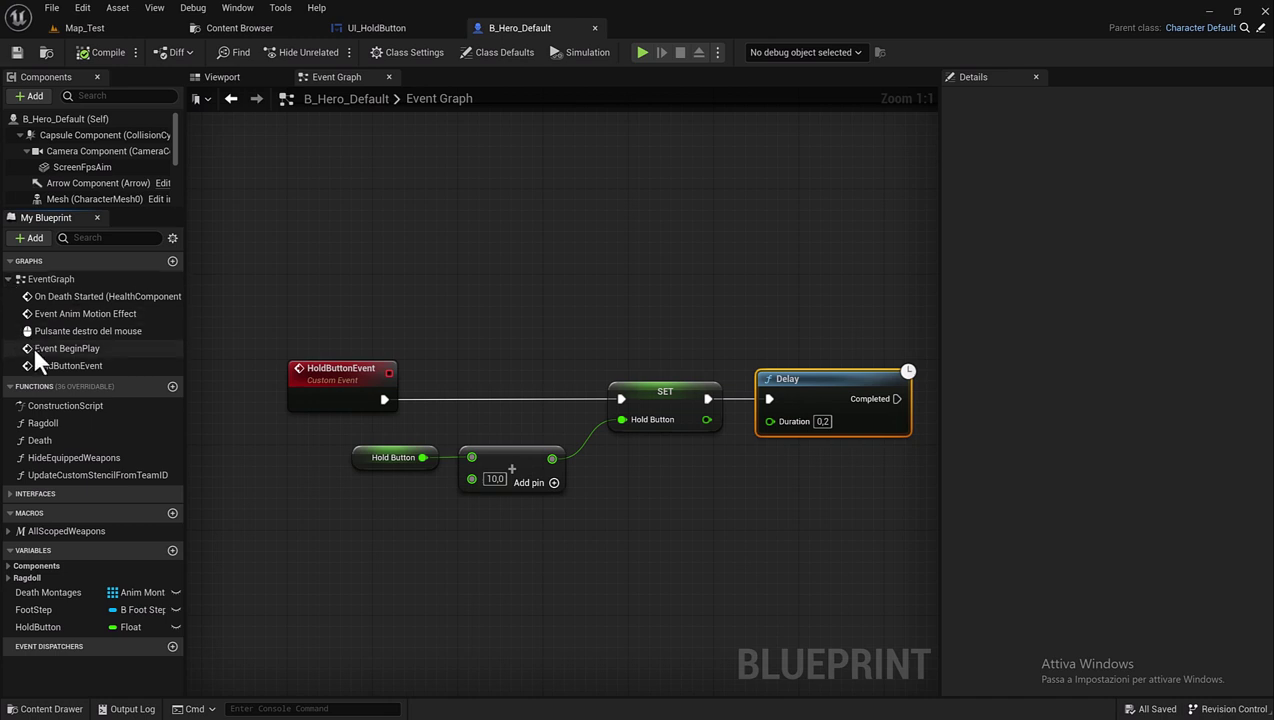
mouse_move(58, 365)
left_mouse_down()
mouse_move(937, 413)
mouse_move(904, 400)
left_mouse_up()
left_click(775, 403)
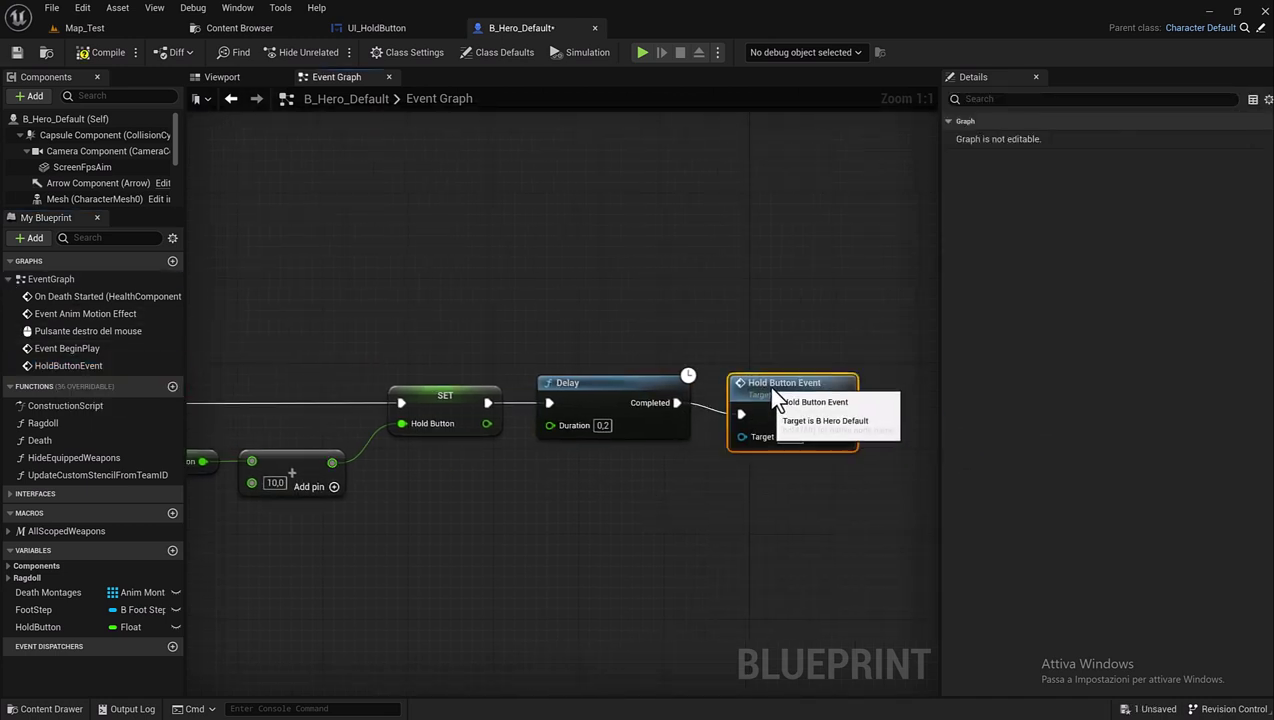
right_click_drag(527, 575, 585, 556)
scroll(587, 526, "down", 2)
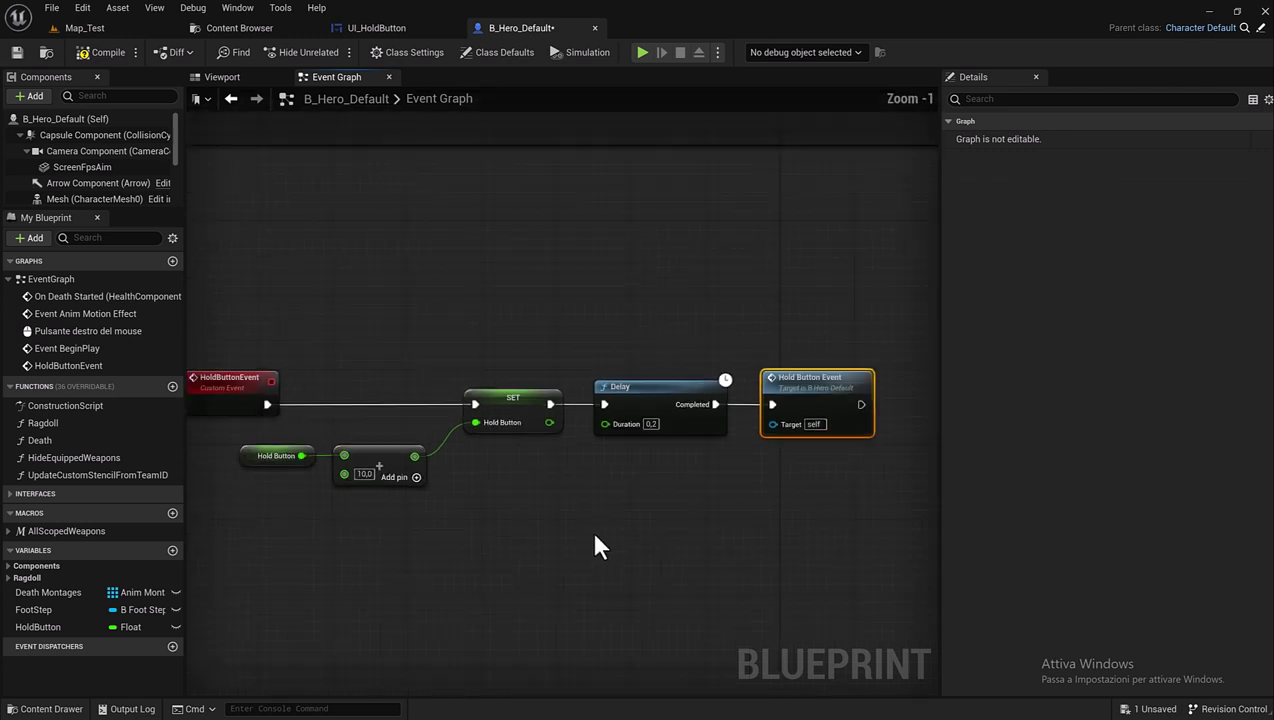
scroll(589, 527, "down", 1)
scroll(299, 403, "up", 1)
left_click_drag(296, 408, 343, 406)
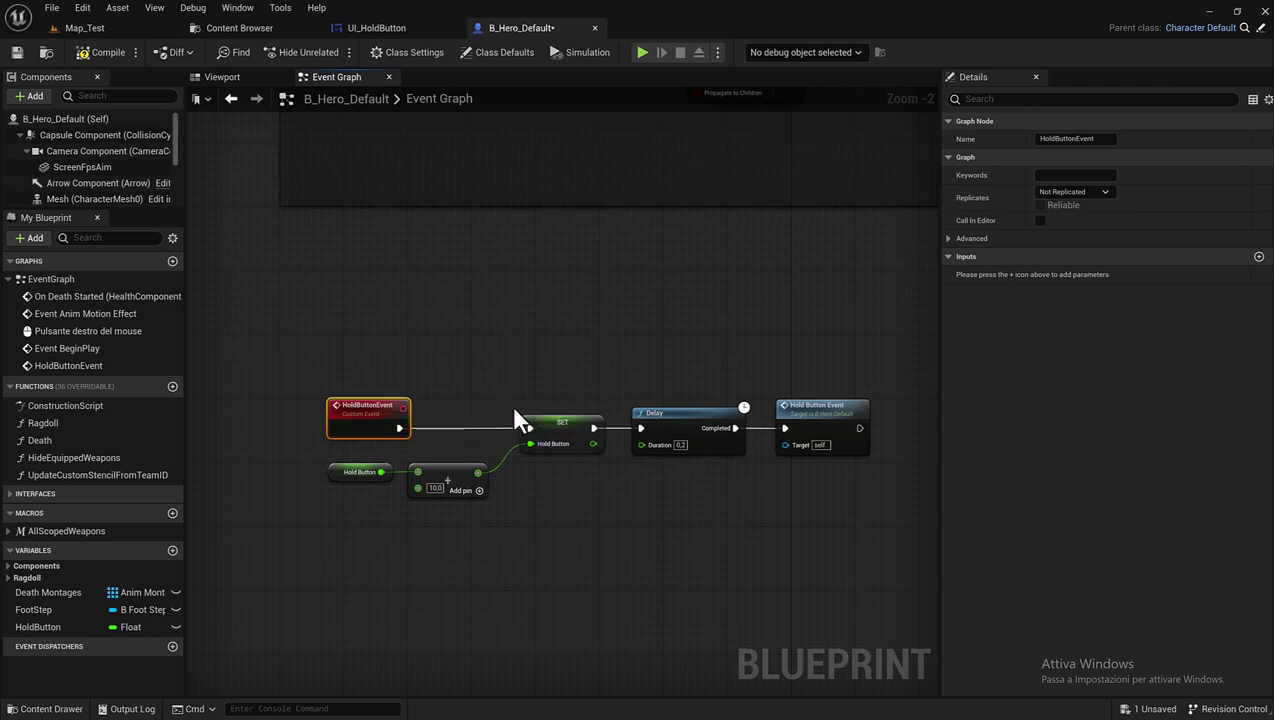
Wrap the six loop nodes in a comment titled 'Hold Button Event'.
left_click_drag(345, 351, 806, 490)
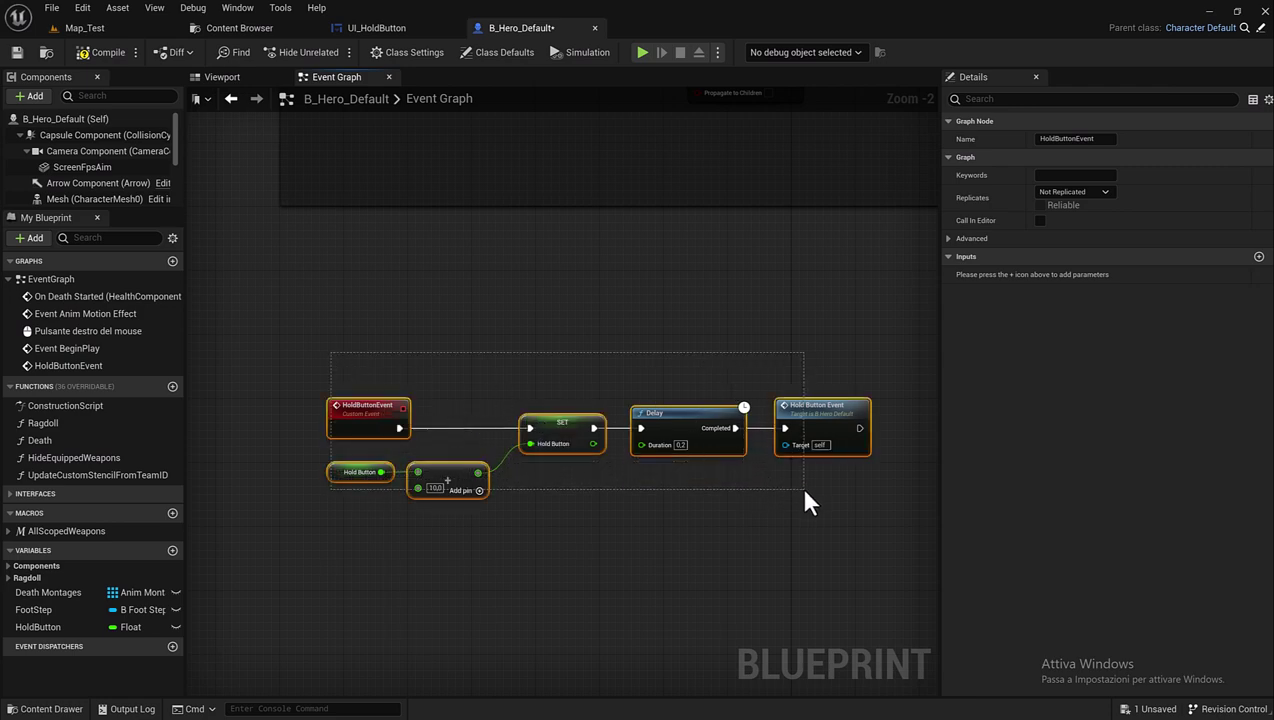
key("c")
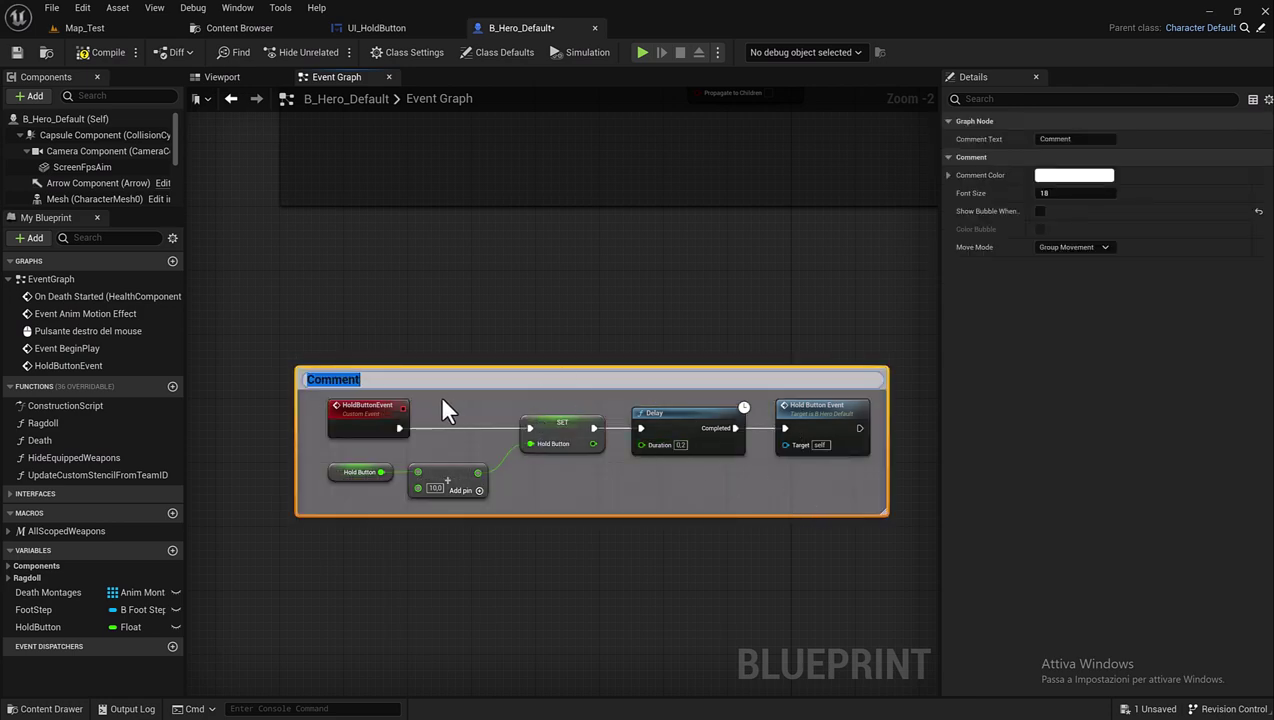
type("Hold ")
type("Button")
type(" Ev")
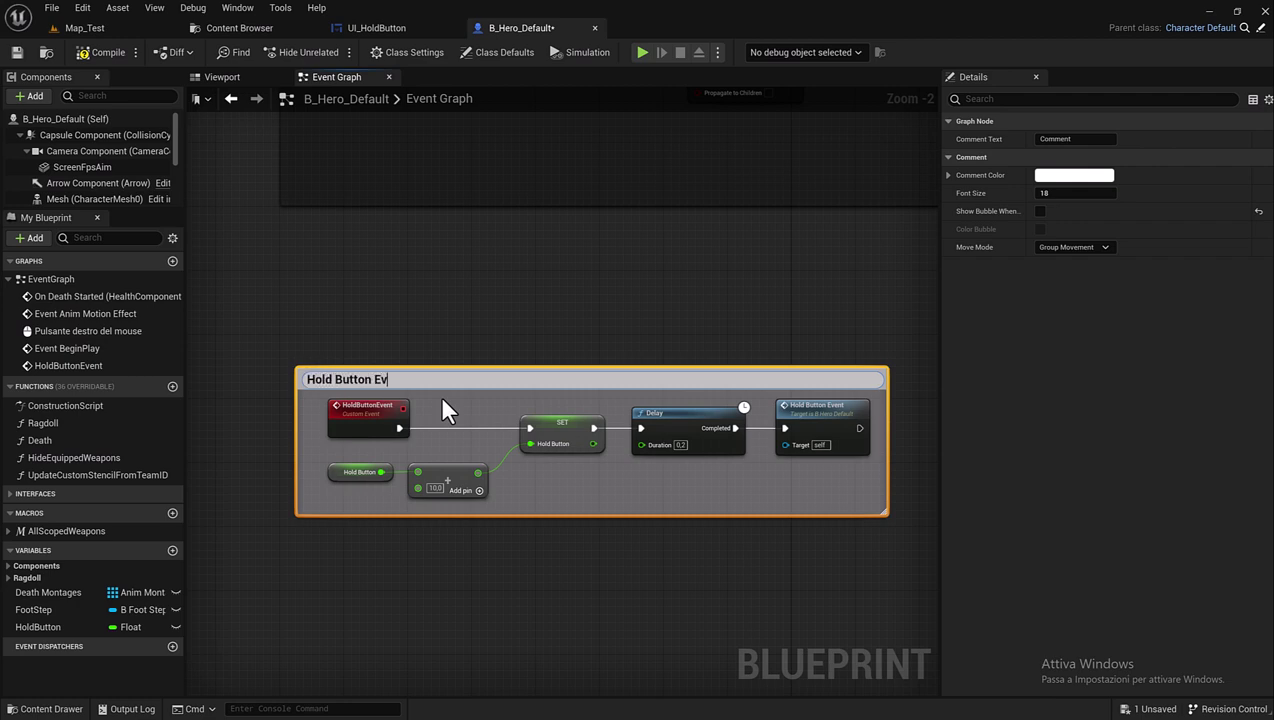
type("ent")
left_click(459, 557)
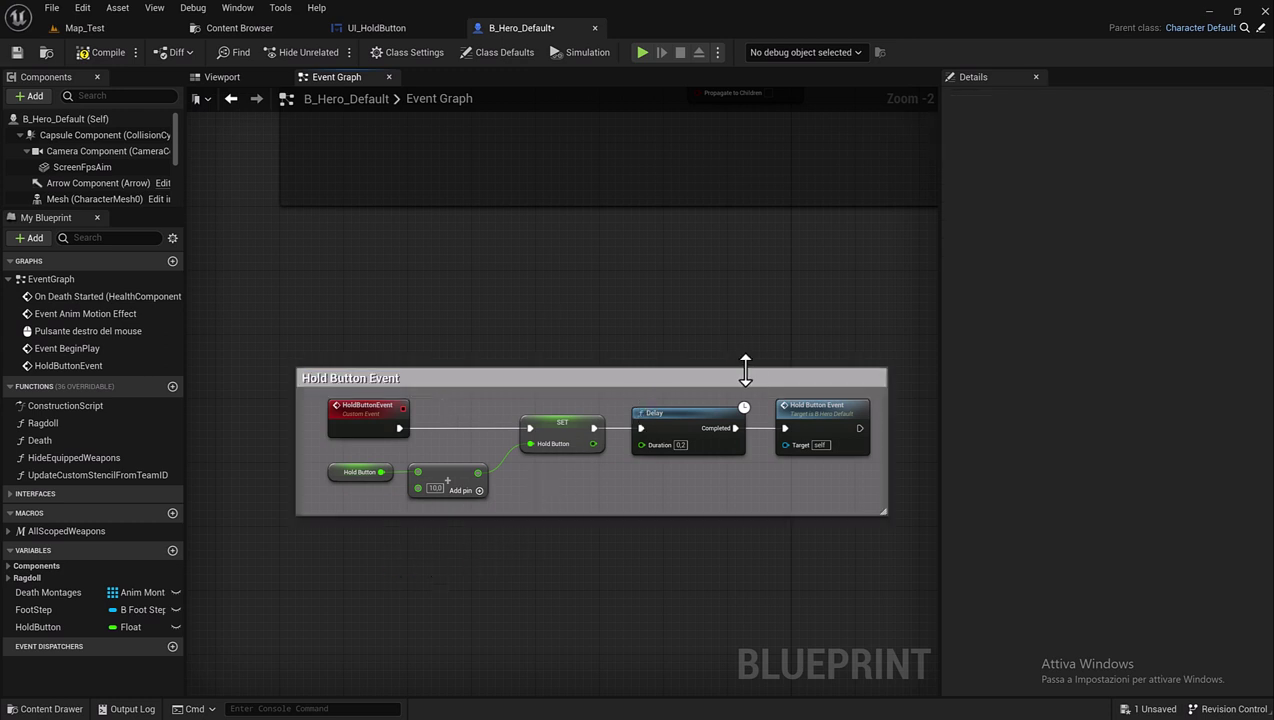
Set the comment colour to black, reposition it, and compile the blueprint.
left_click(805, 376)
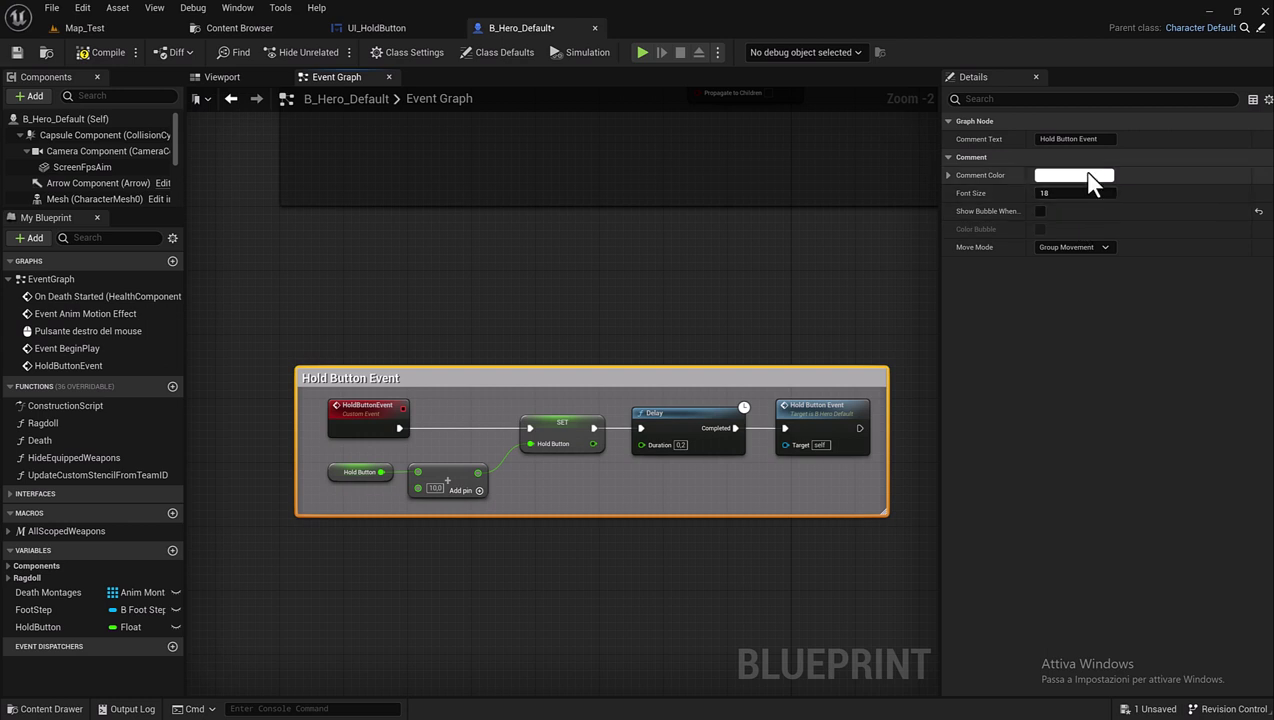
left_click(1088, 176)
left_click_drag(999, 342, 990, 356)
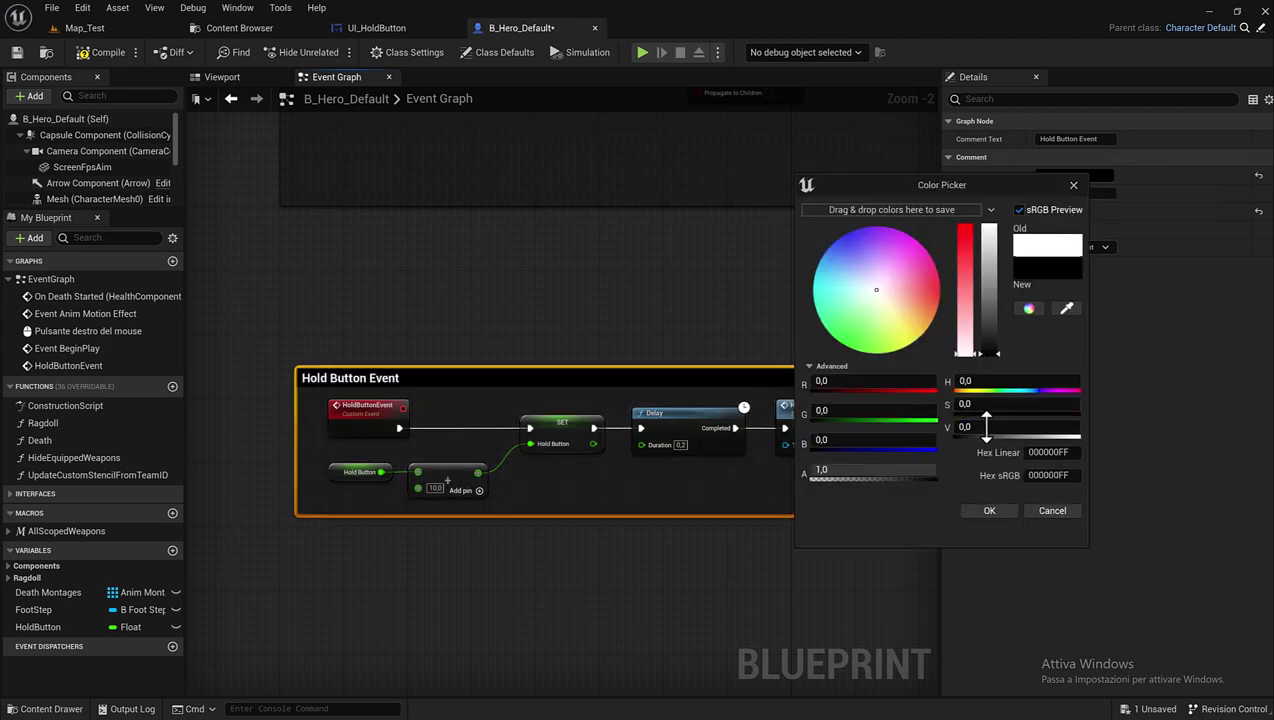
left_click(989, 510)
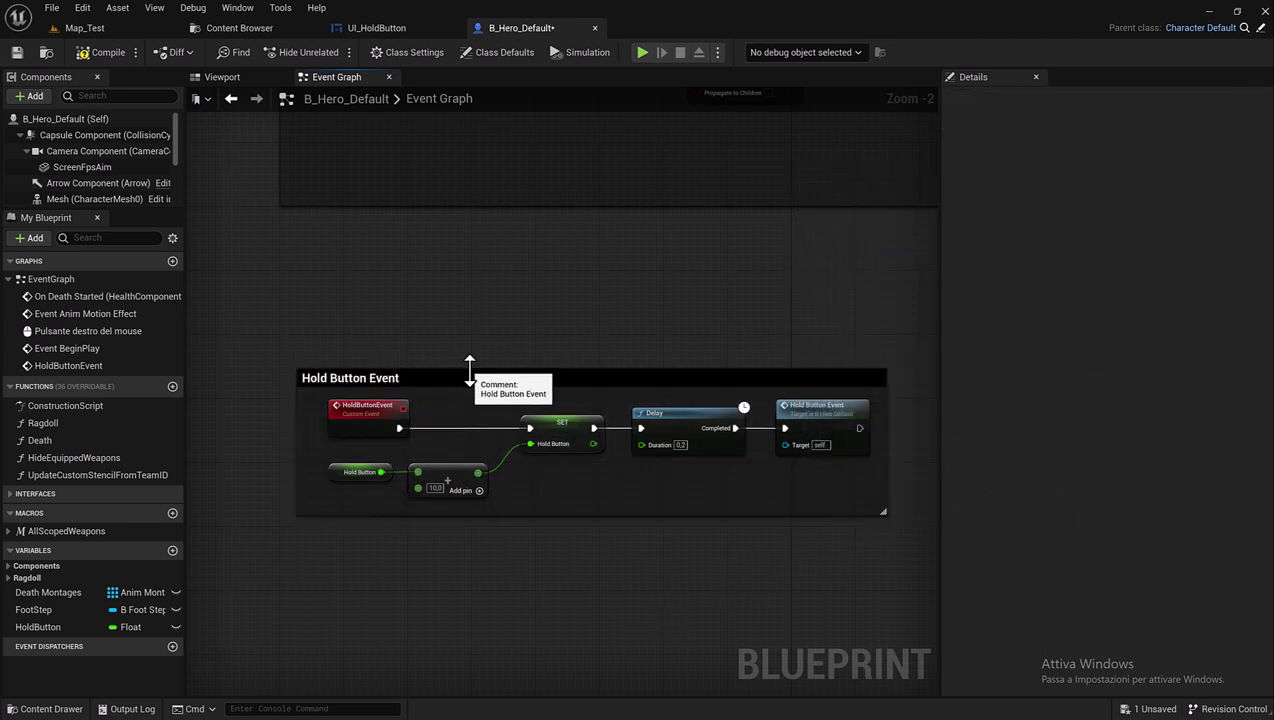
left_click_drag(475, 383, 458, 350)
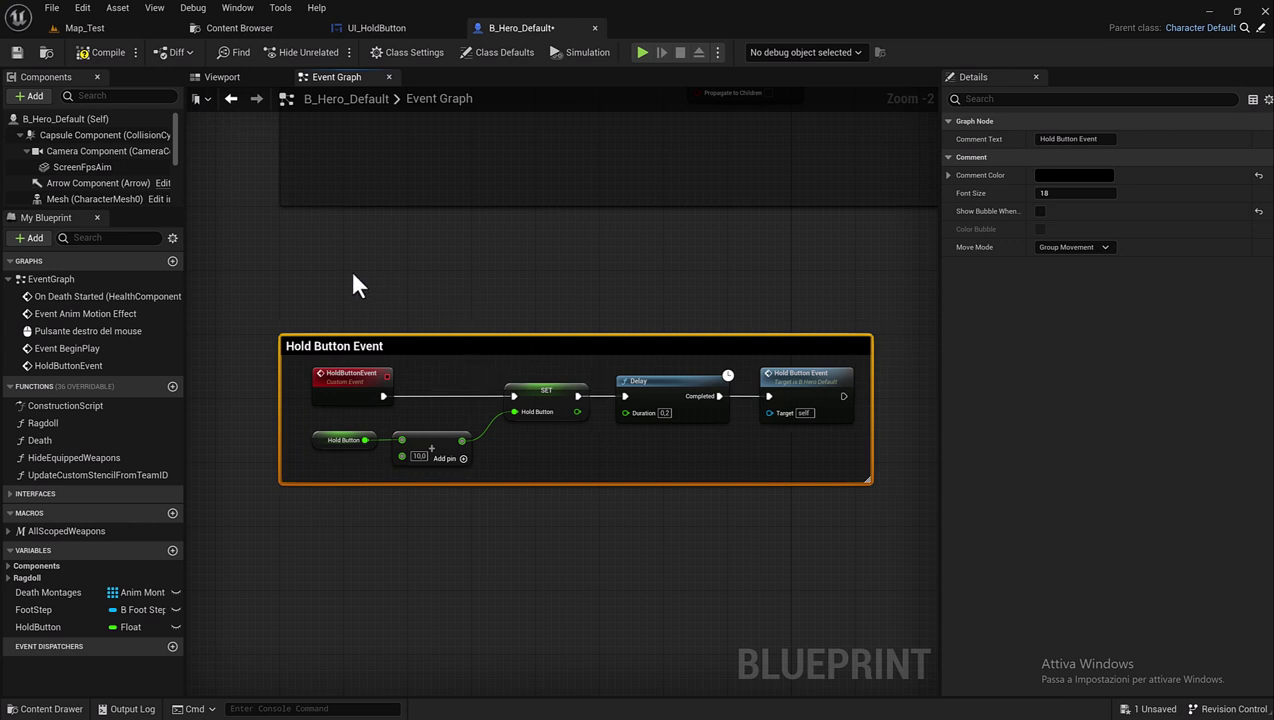
left_click(99, 51)
Open the B_Hero_ShooterMannequin blueprint from the Content Browser.
left_click(242, 27)
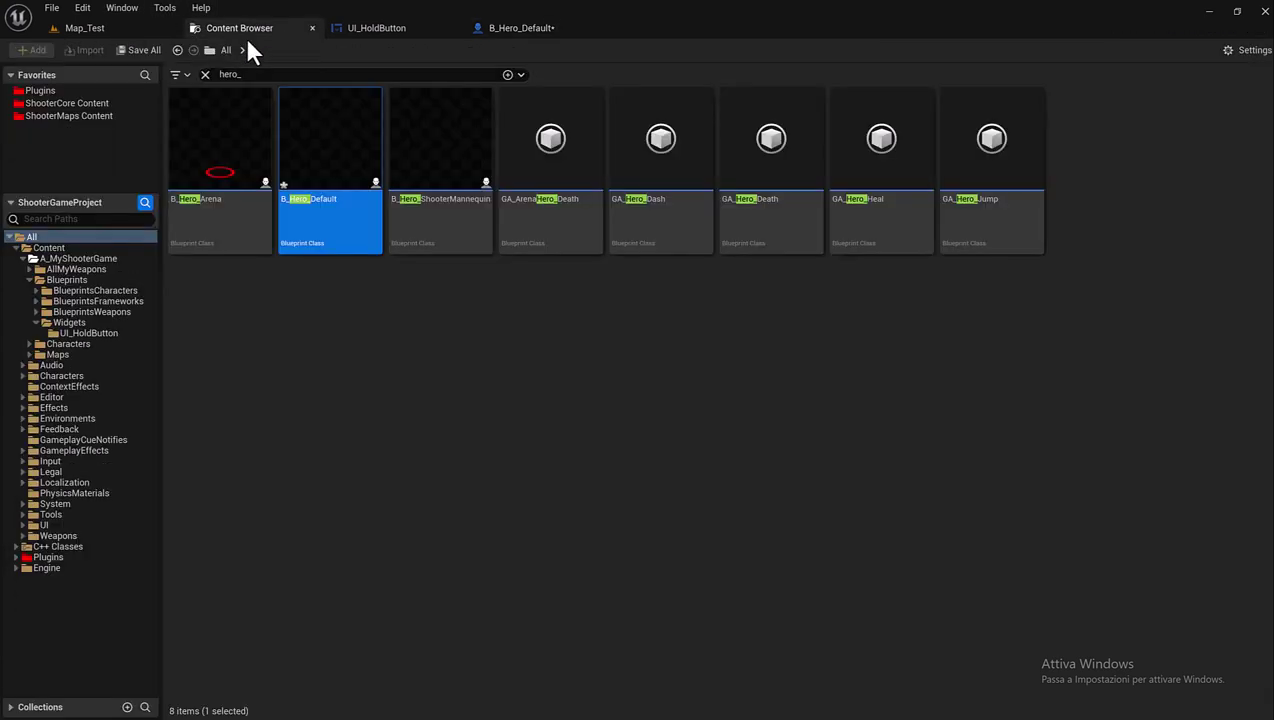
double_click(438, 219)
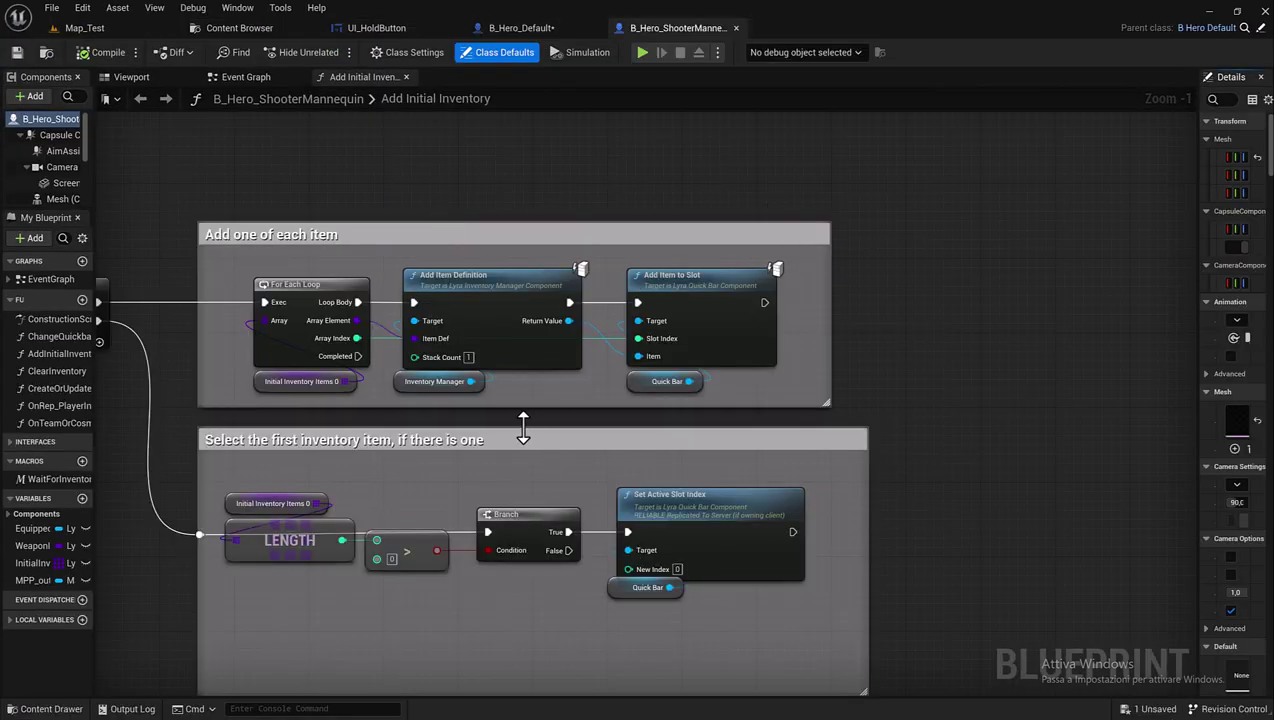
scroll(677, 299, "down", 2)
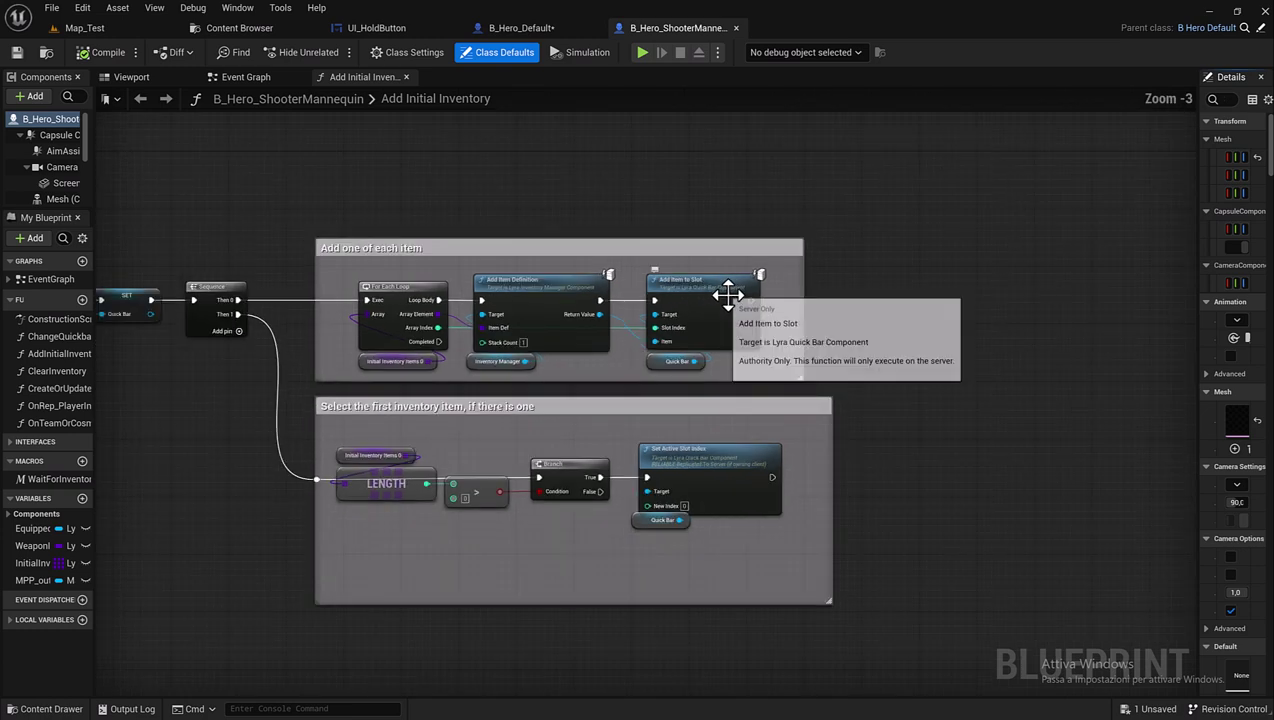
mouse_move(311, 331)
right_mouse_down()
mouse_move(386, 277)
mouse_move(549, 267)
right_mouse_up()
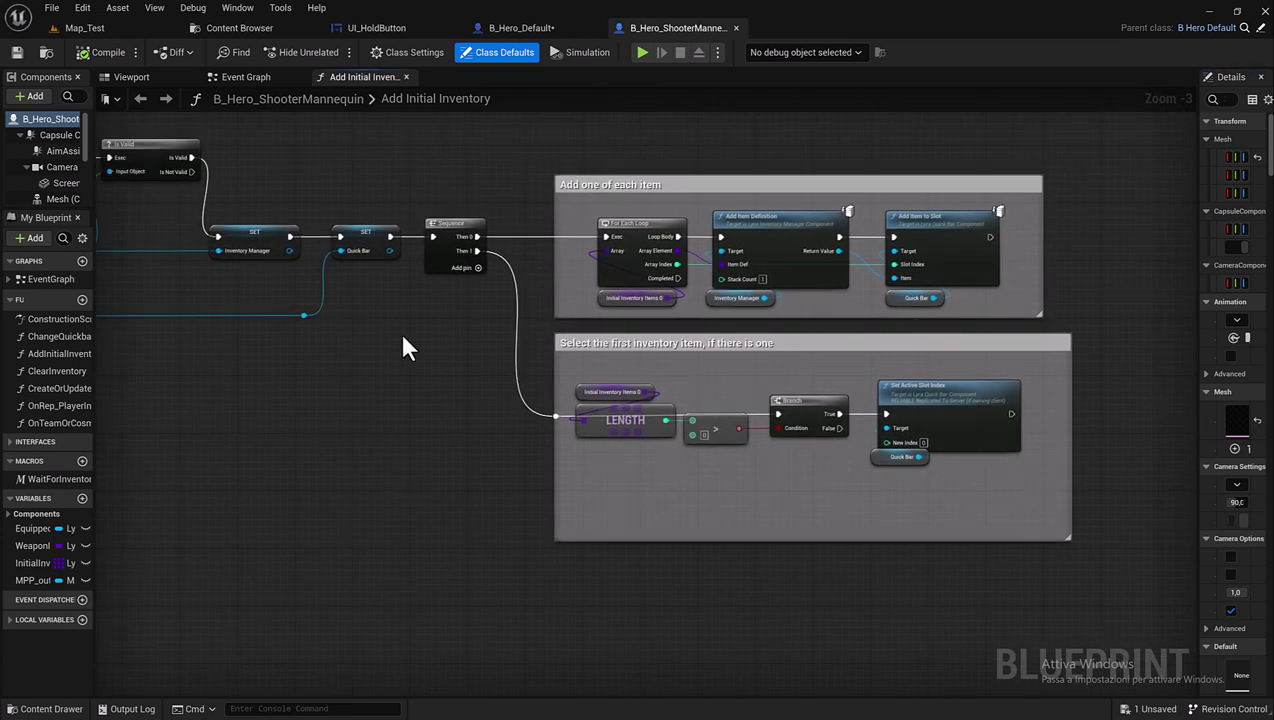
mouse_move(403, 344)
right_mouse_down()
mouse_move(418, 393)
mouse_move(503, 421)
right_mouse_up()
scroll(415, 383, "down", 1)
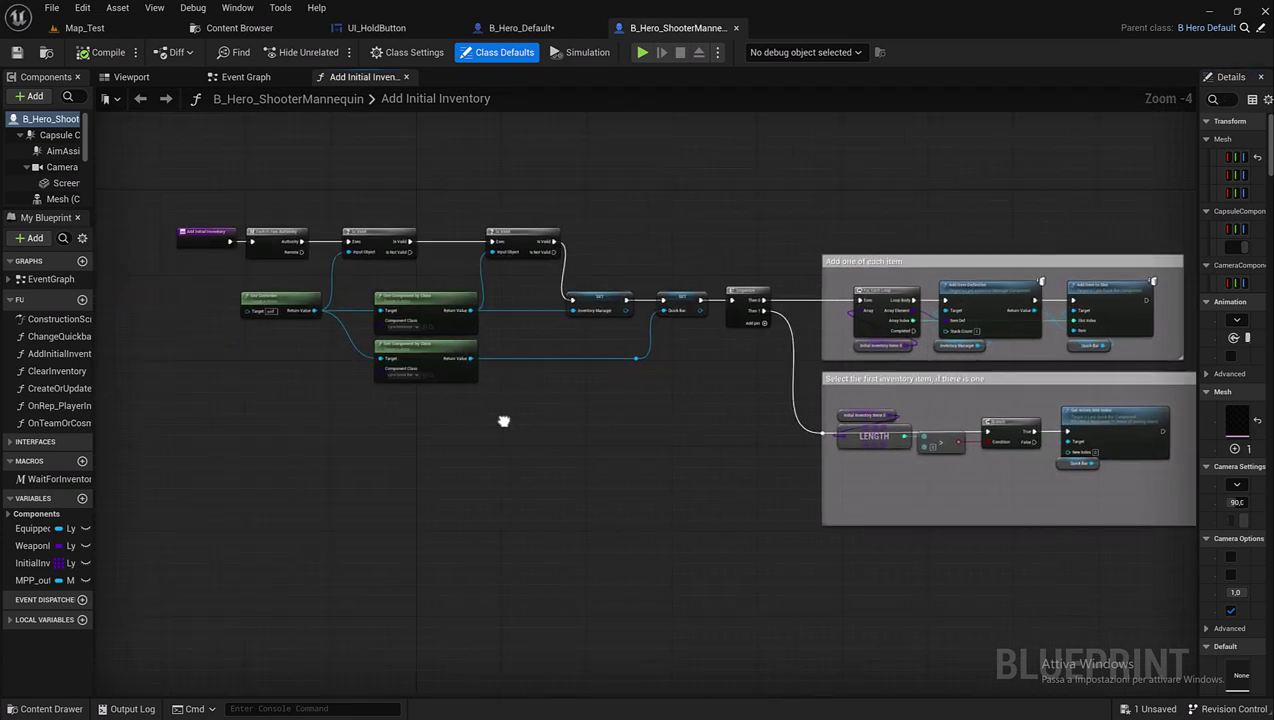
Show its Event Graph, framing the empty space below the Report Damage to AI group.
left_click(244, 77)
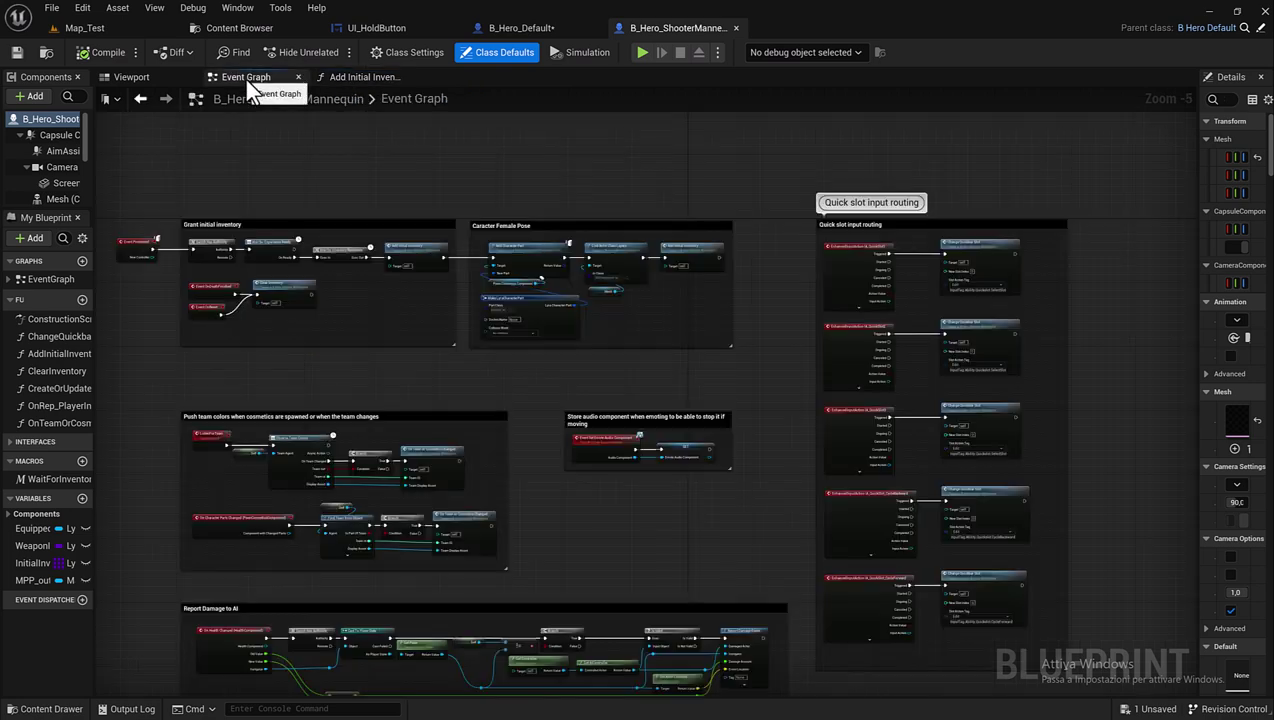
right_click_drag(358, 355, 436, 109)
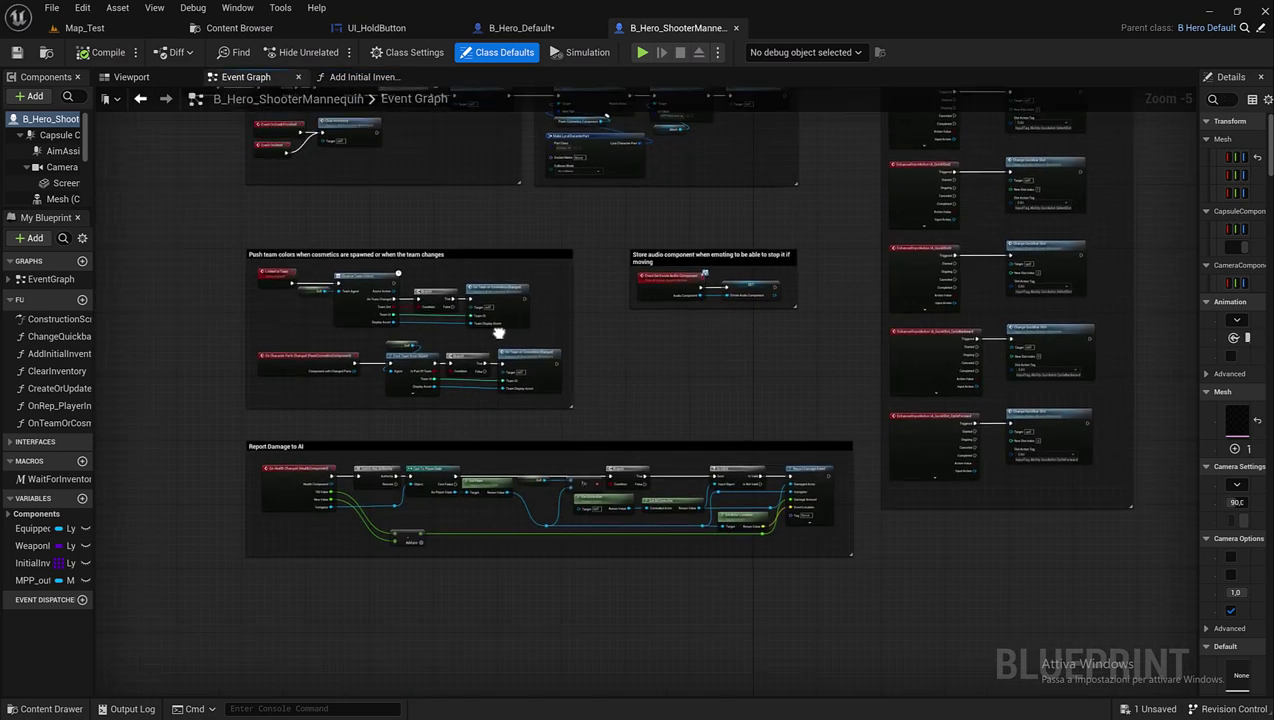
right_click_drag(463, 428, 222, 555)
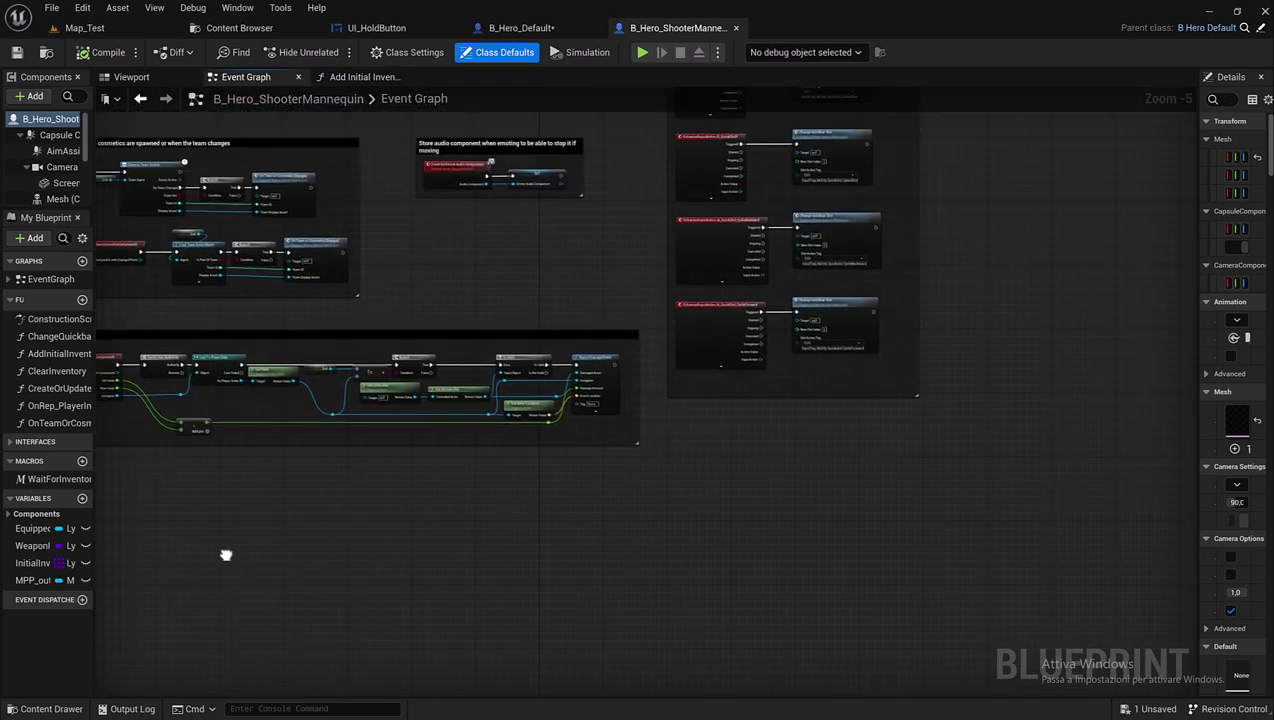
scroll(313, 575, "up", 1)
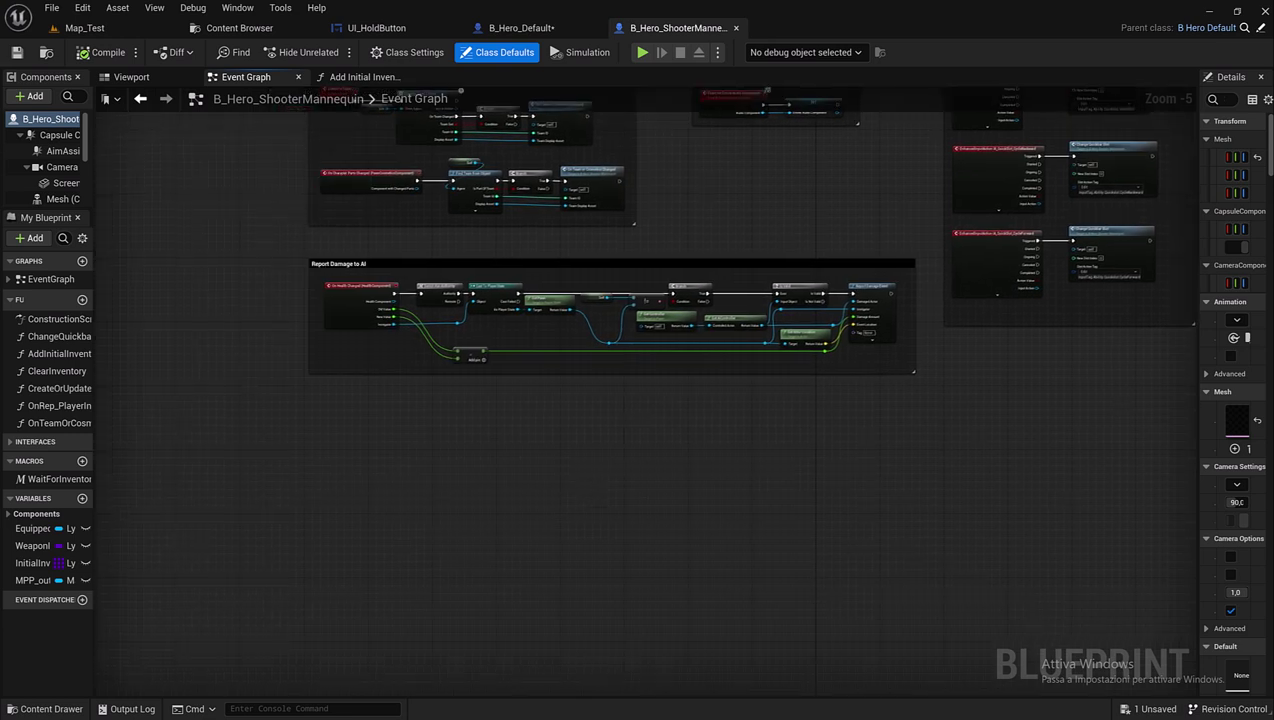
right_click_drag(313, 575, 307, 464)
Add an EnhancedInputAction IA_DropWeapon event node below Report Damage to AI and position it.
scroll(307, 464, "up", 1)
right_click(359, 478)
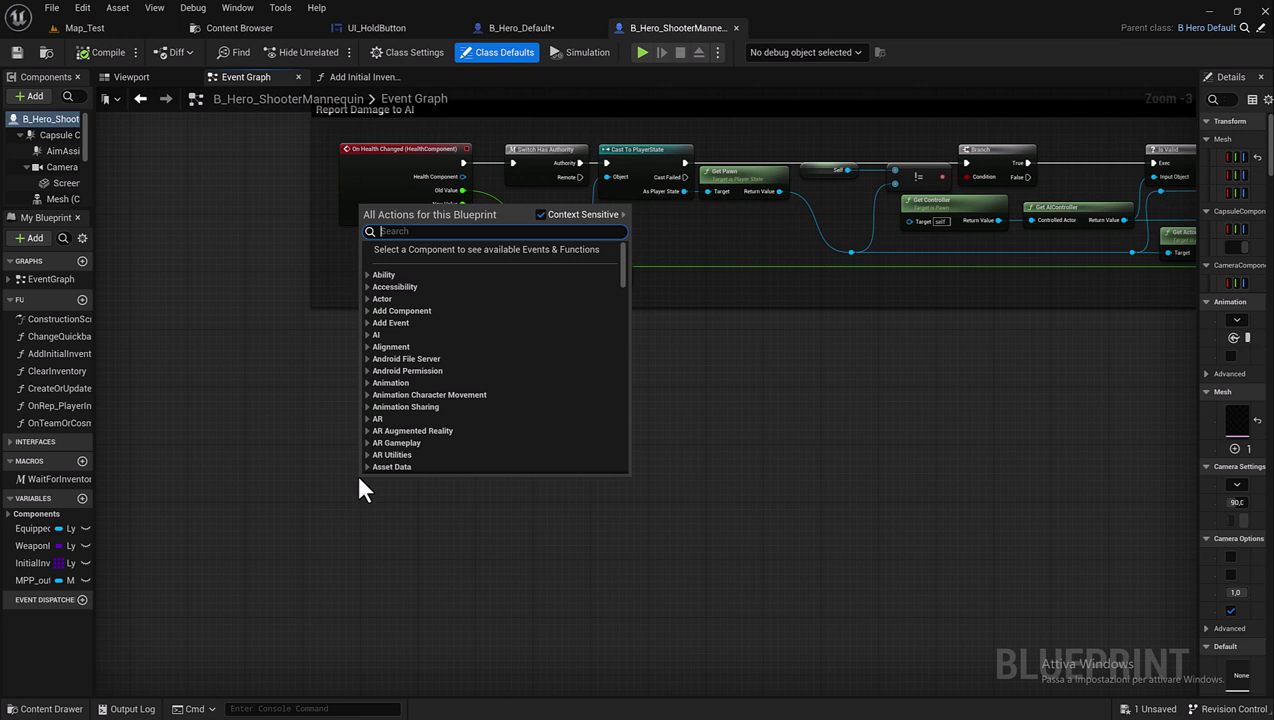
type("ia")
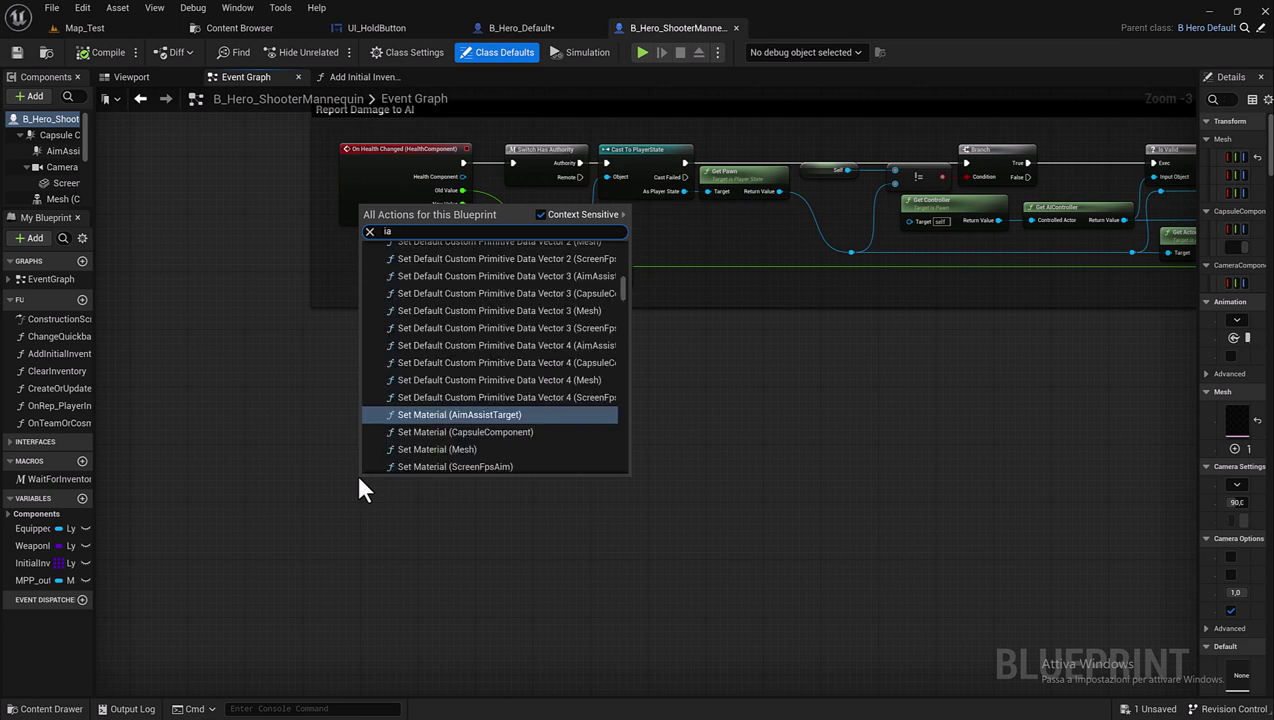
type(" drop")
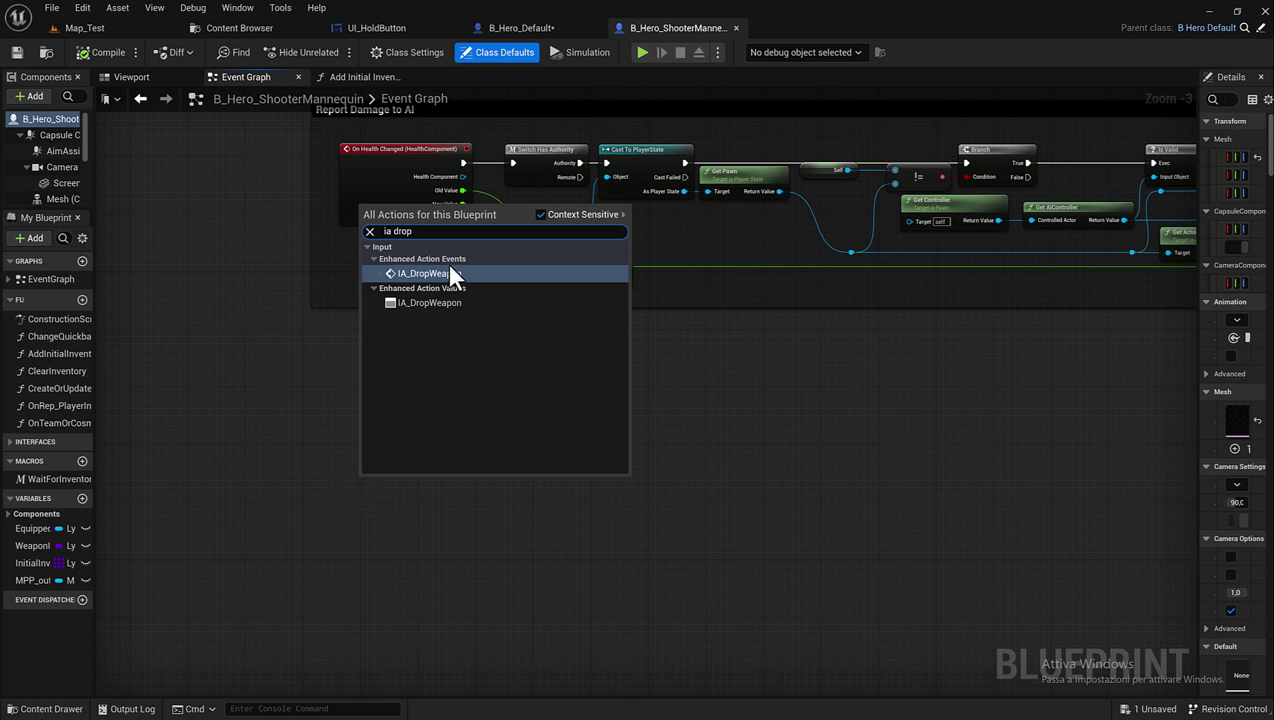
left_click(439, 274)
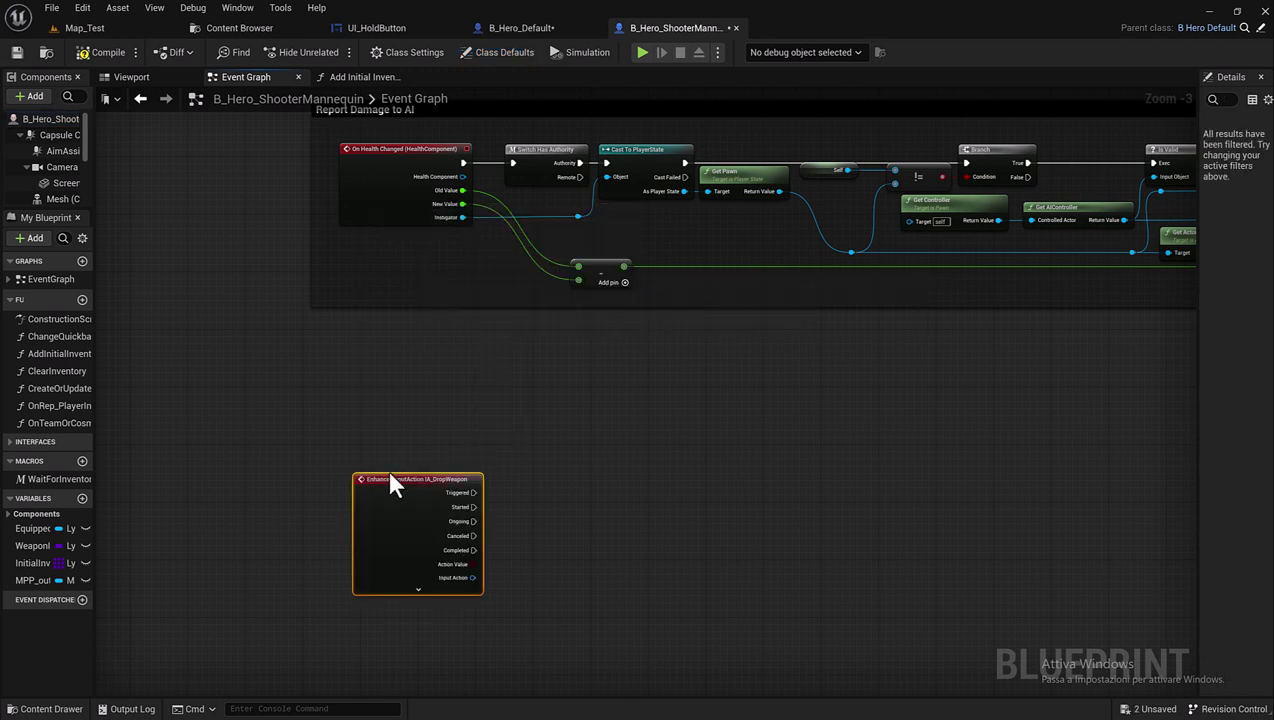
left_click_drag(390, 476, 354, 456)
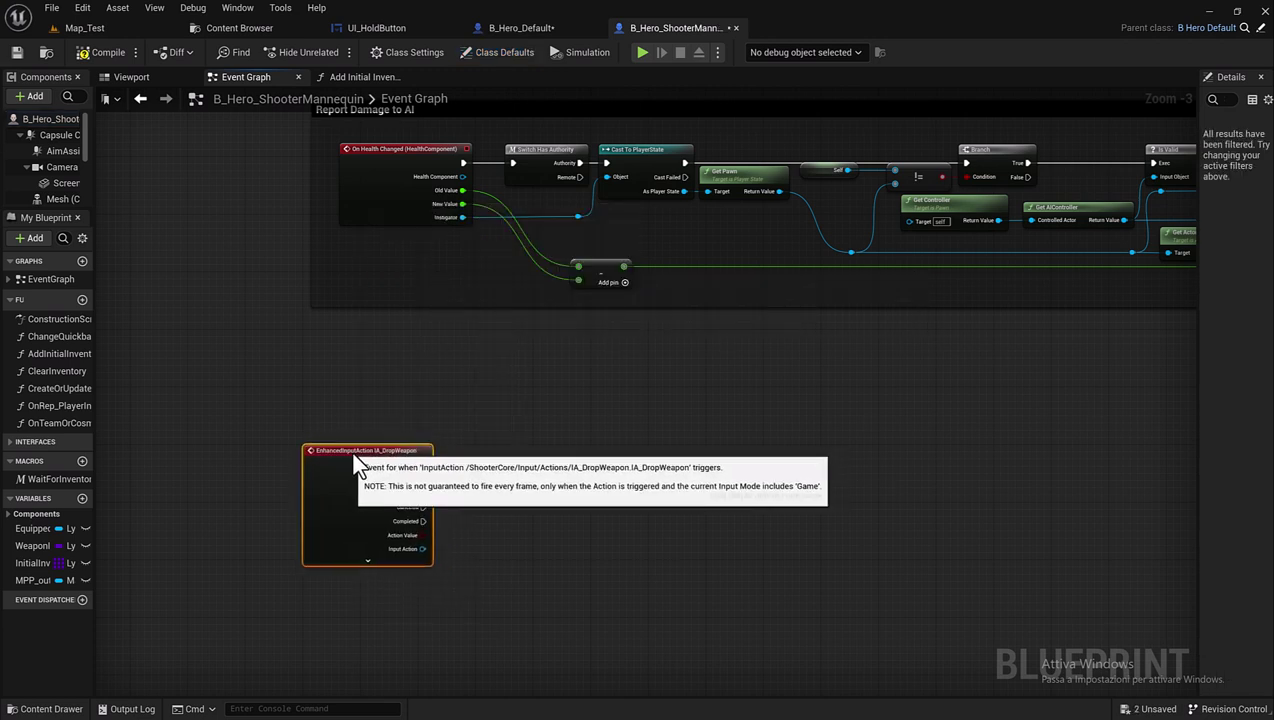
right_click_drag(518, 577, 500, 462)
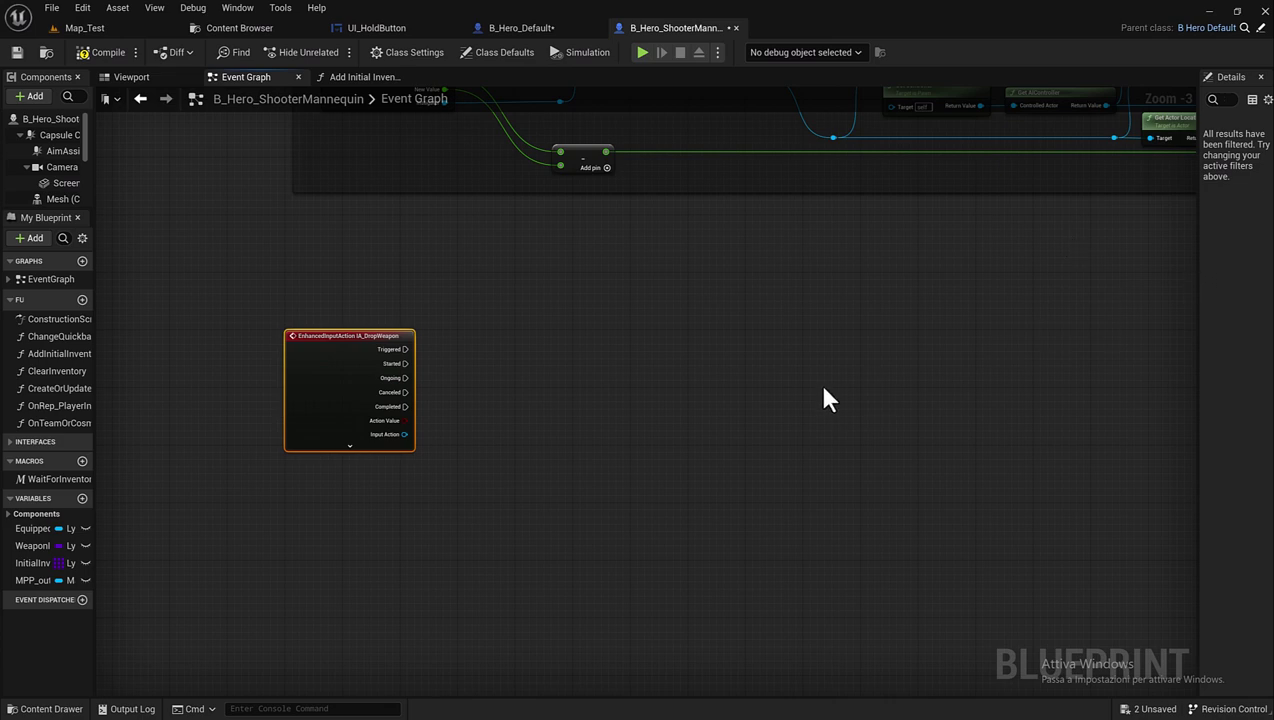
Add a Create Widget node off the IA_DropWeapon Started pin with its class set to UI_HoldButton.
right_click_drag(828, 400, 740, 386)
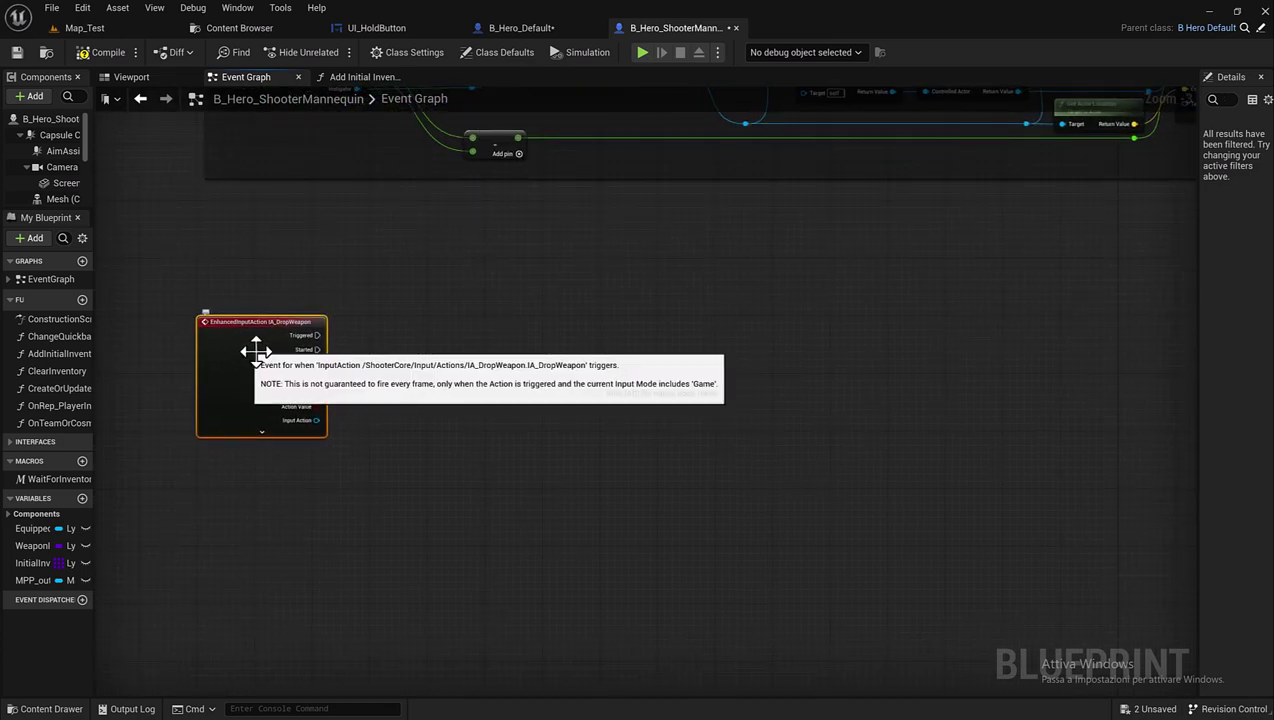
left_click_drag(322, 352, 389, 356)
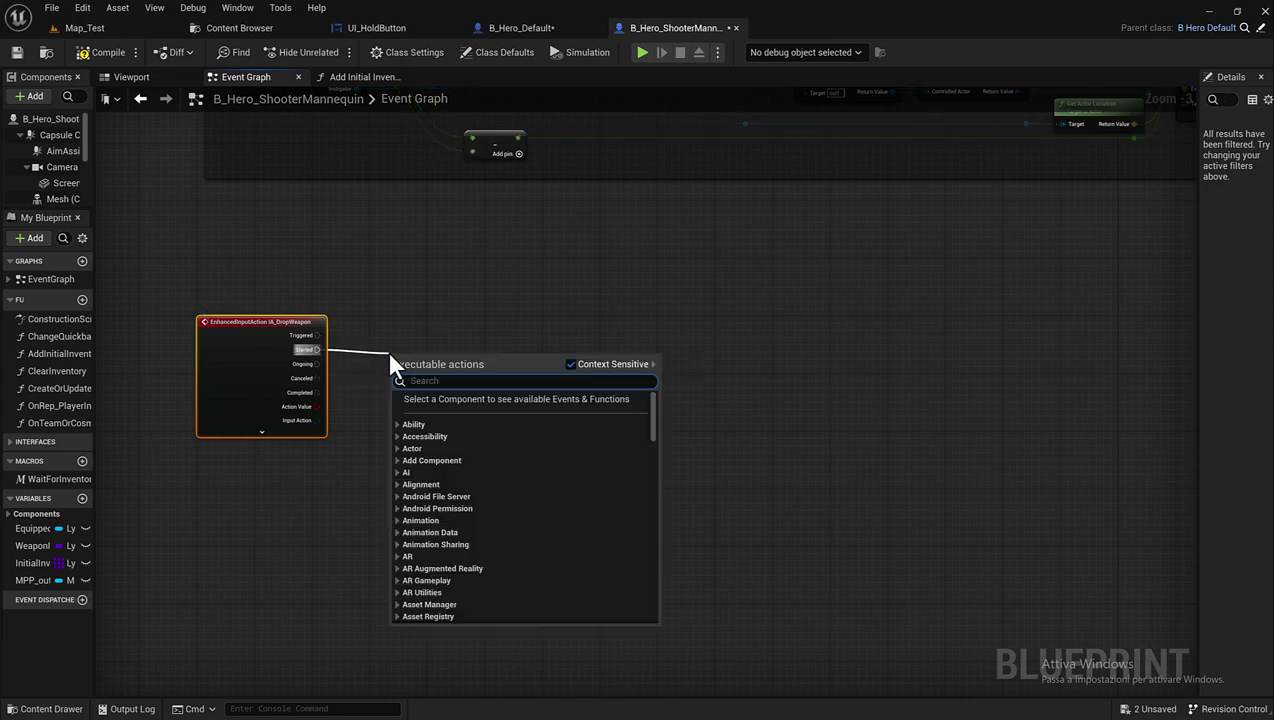
type("create wui")
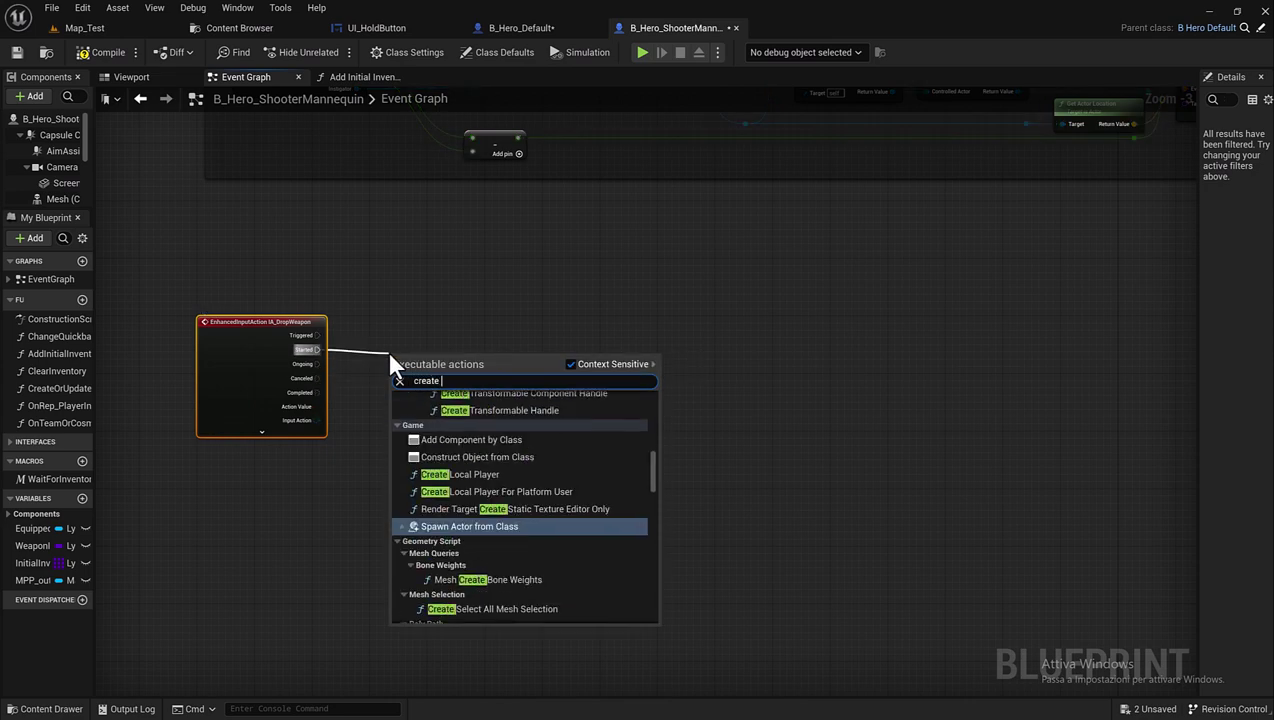
key("BackSpace")
key("BackSpace")
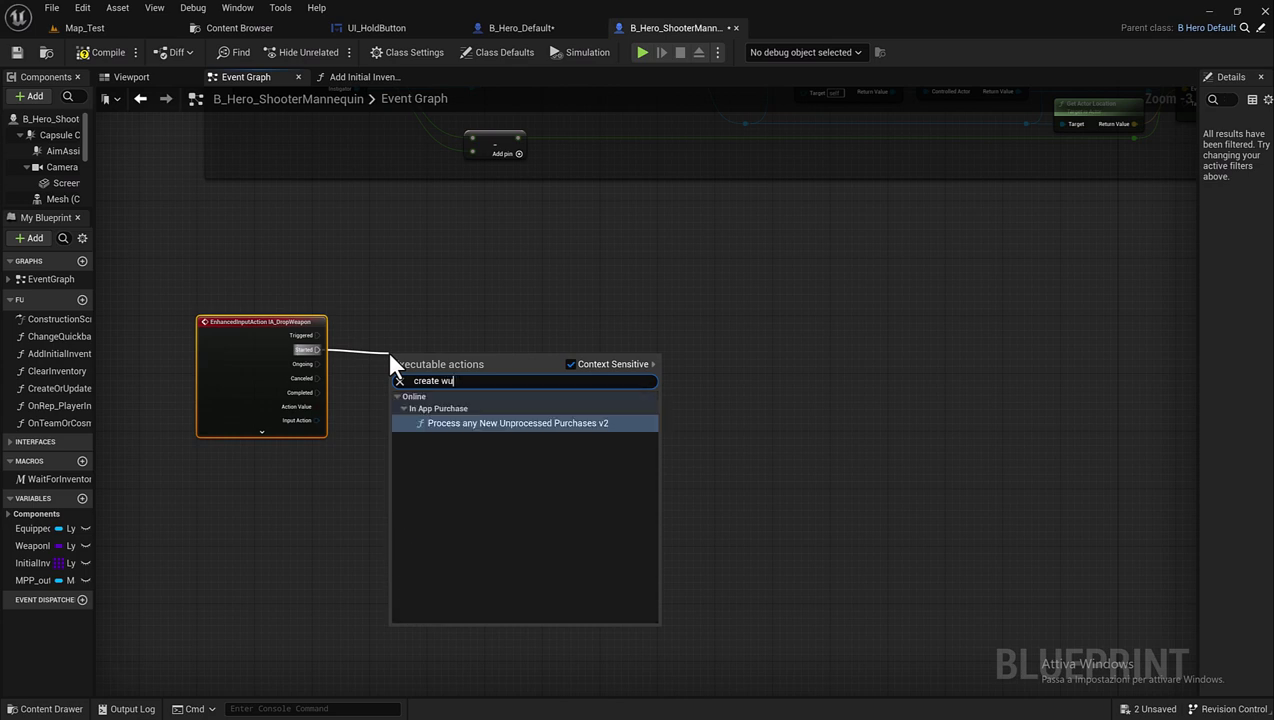
type("id")
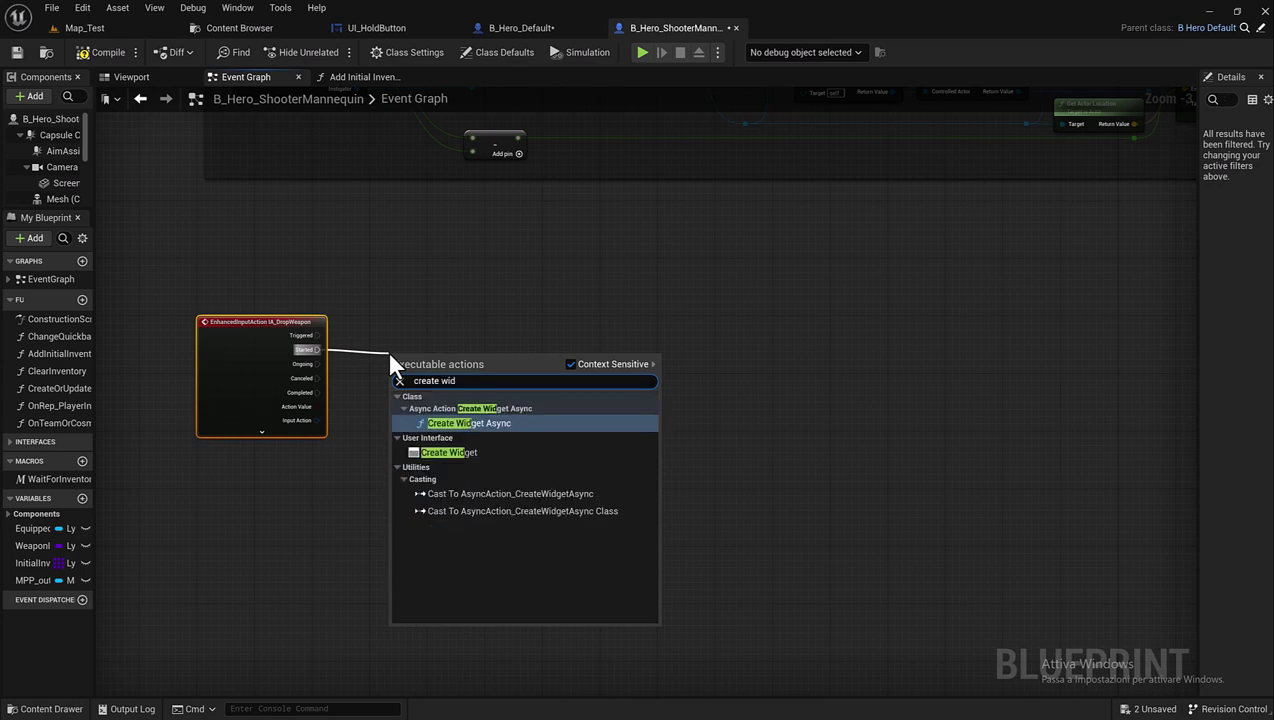
left_click(465, 456)
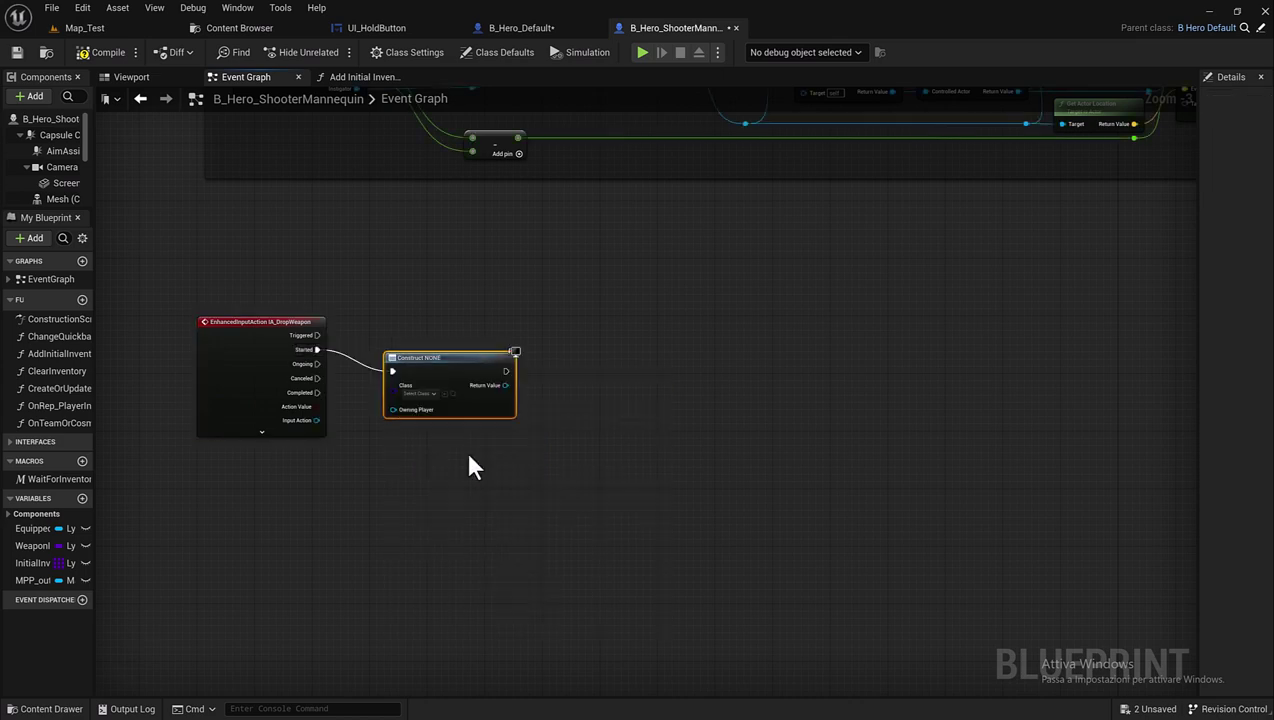
left_click_drag(456, 373, 442, 351)
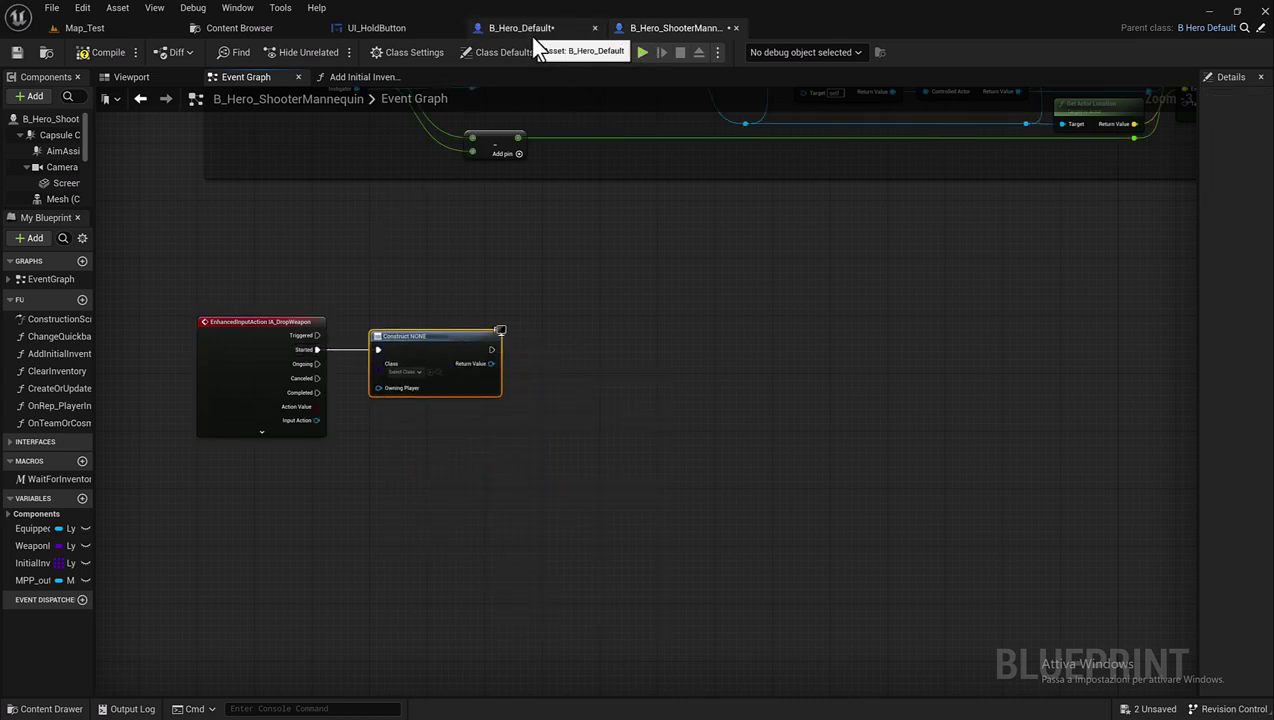
left_click(406, 373)
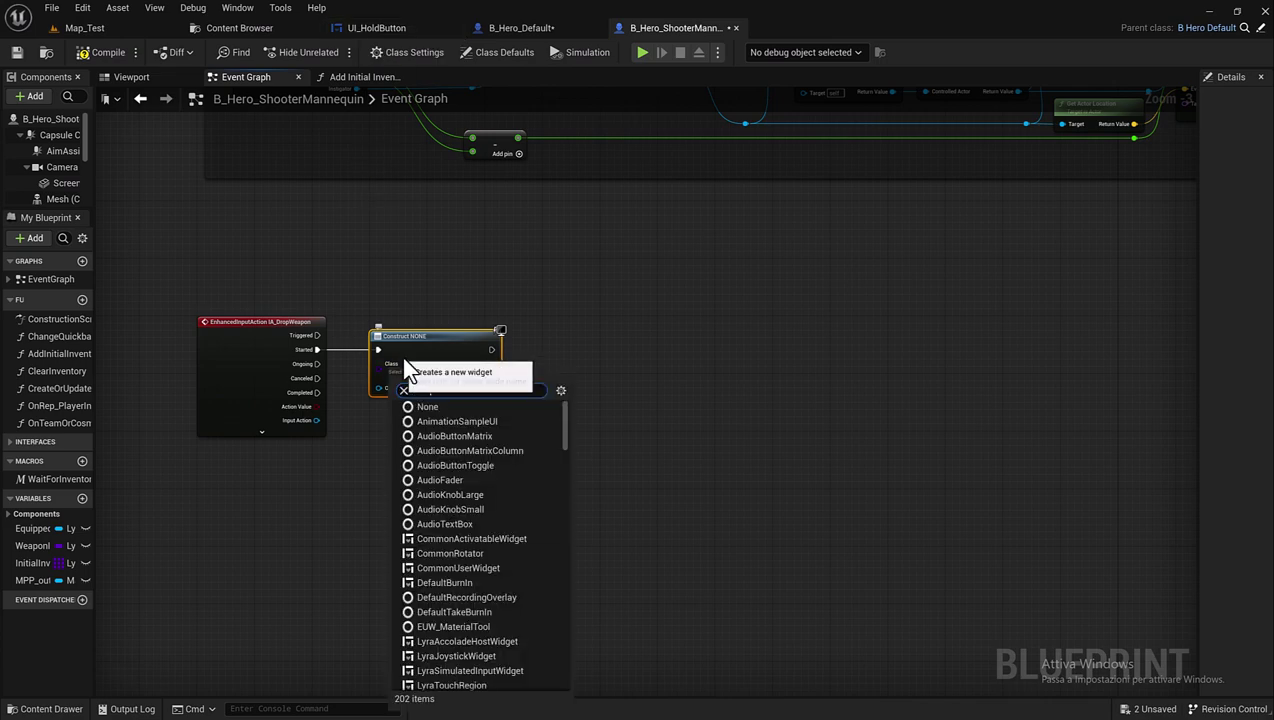
type("hold")
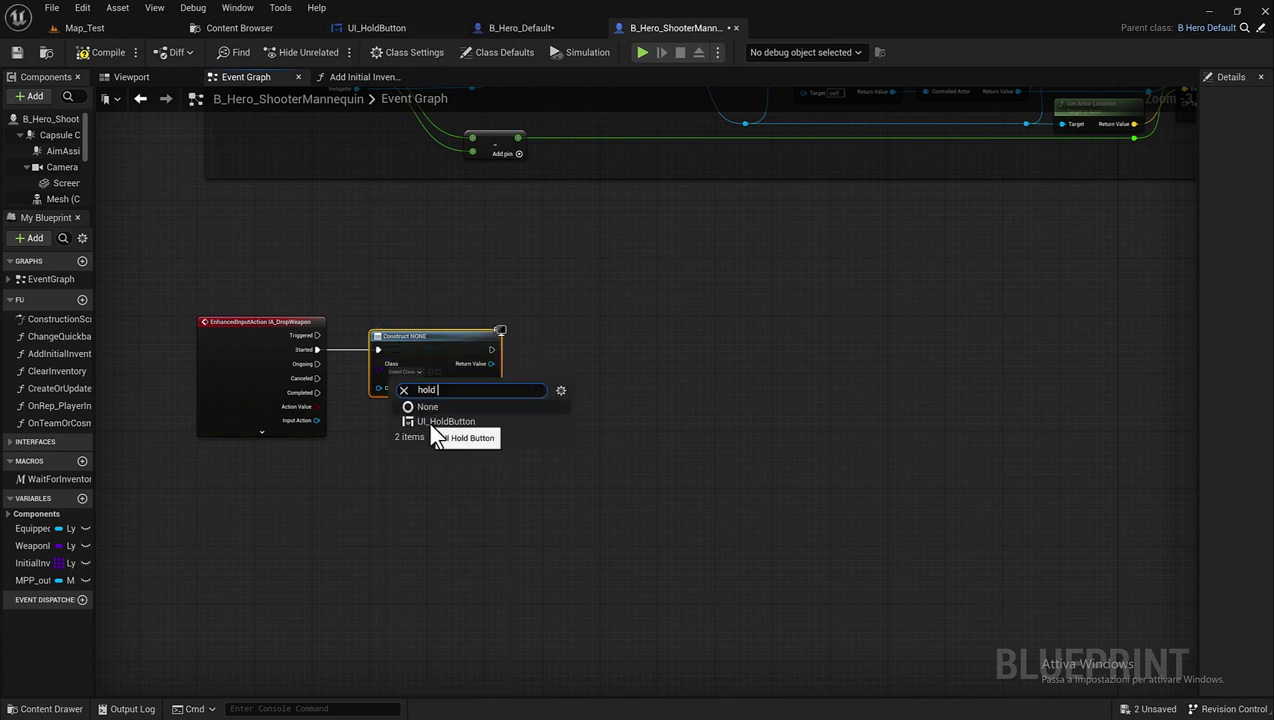
left_click(430, 422)
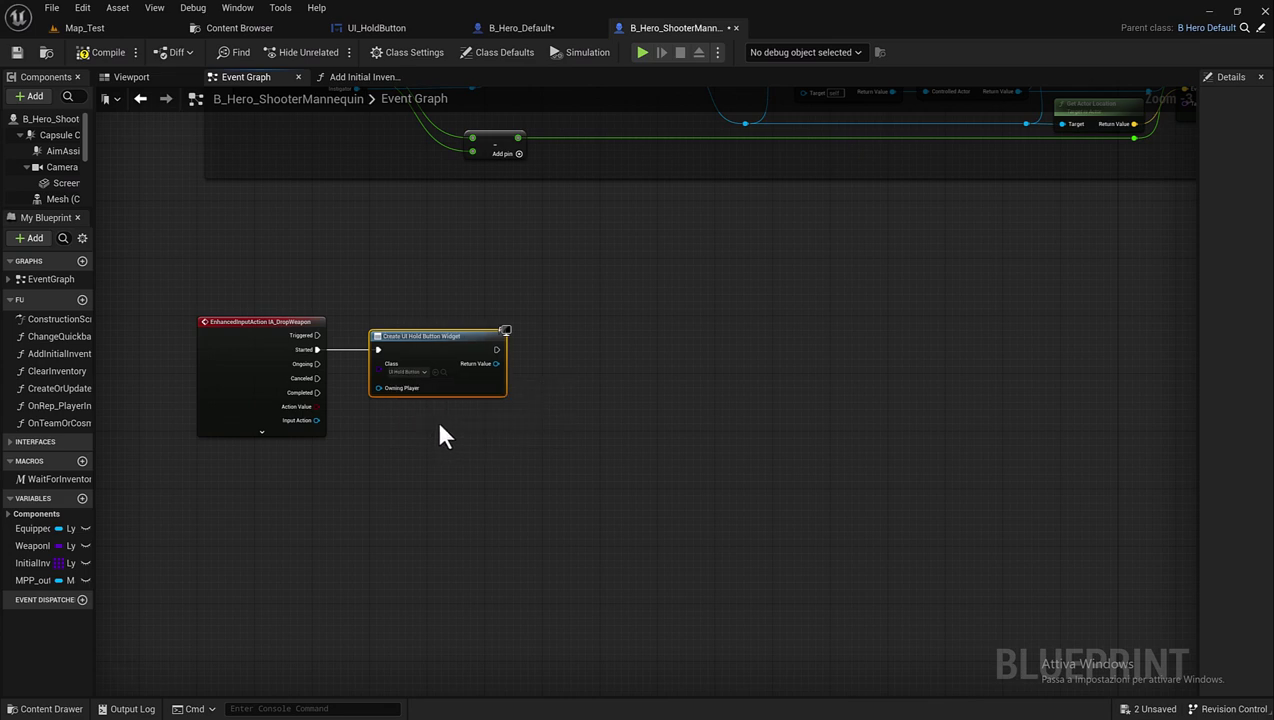
Add an Add to Viewport node for the widget's Return Value and wire its execution after Create Widget.
left_click_drag(496, 363, 532, 372)
type("add")
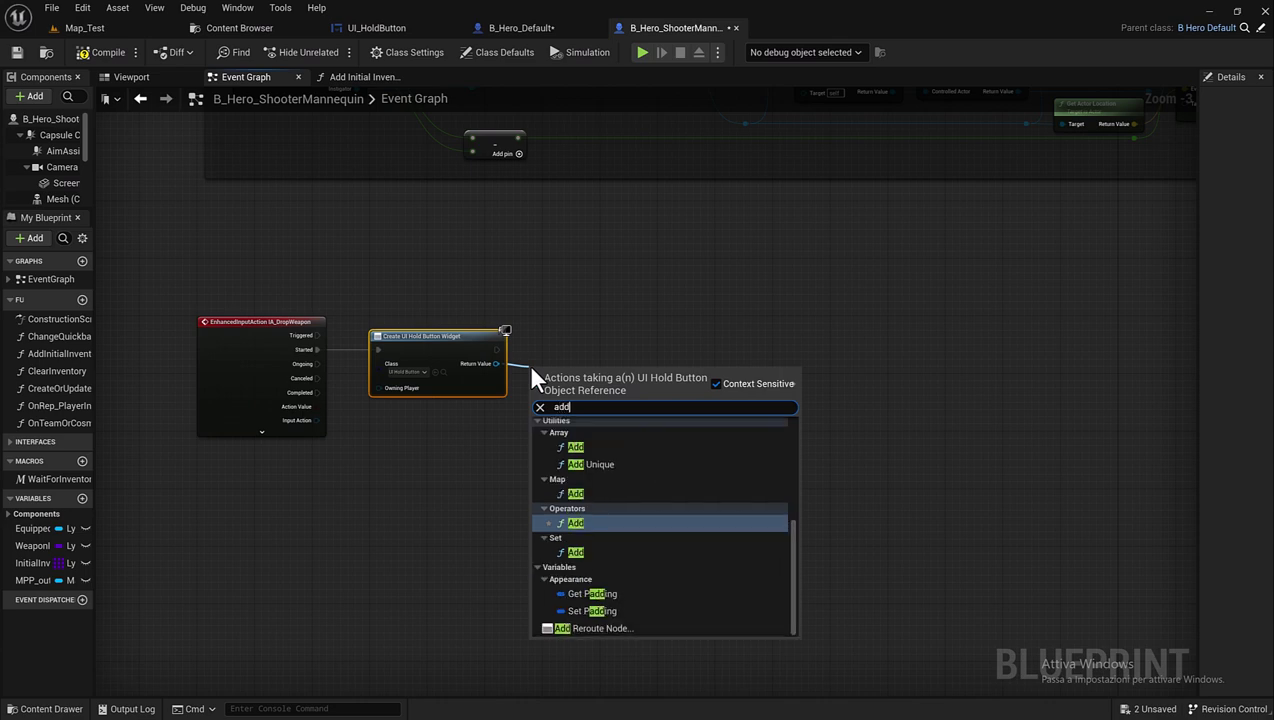
type(" vi")
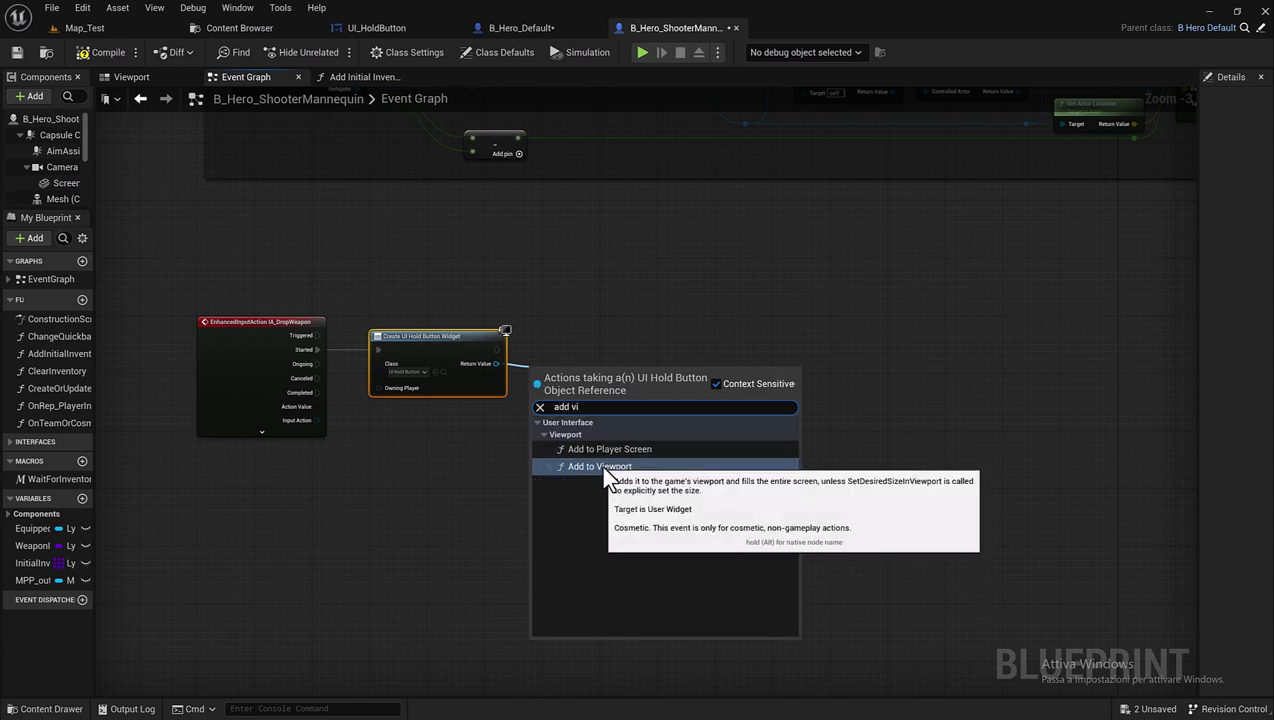
left_click(602, 464)
left_click_drag(591, 384, 581, 341)
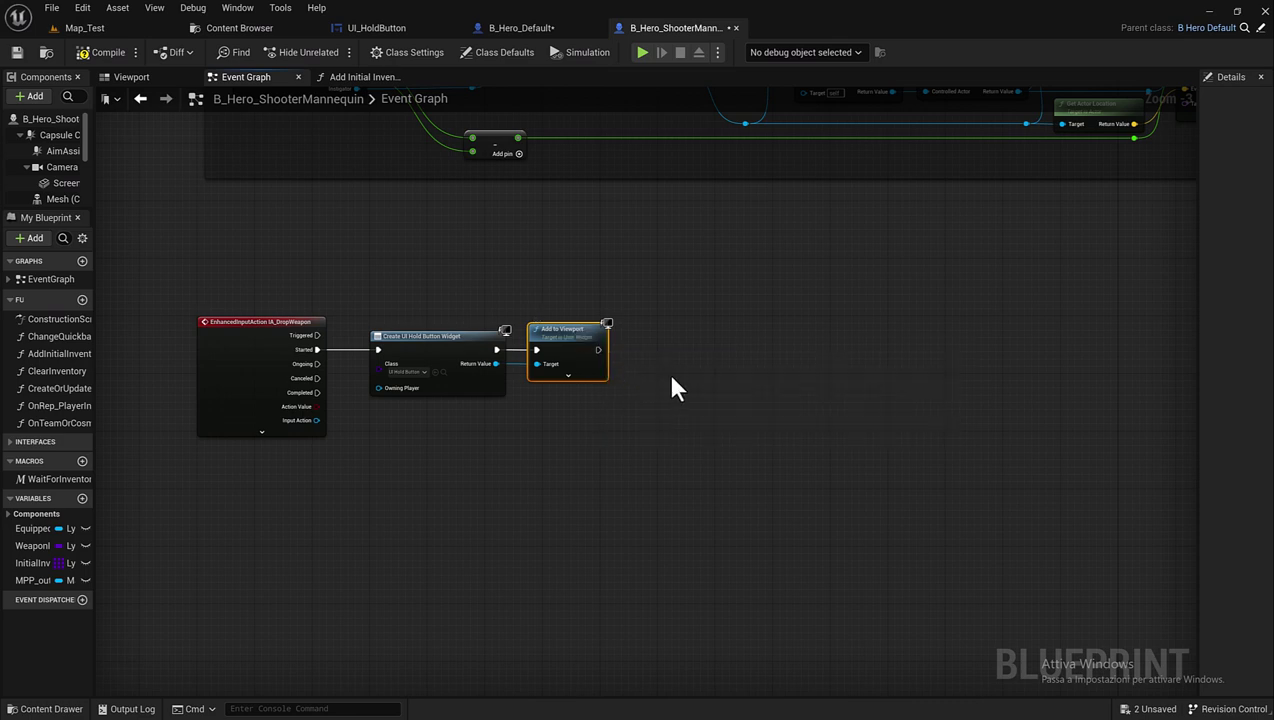
right_click_drag(642, 355, 568, 378)
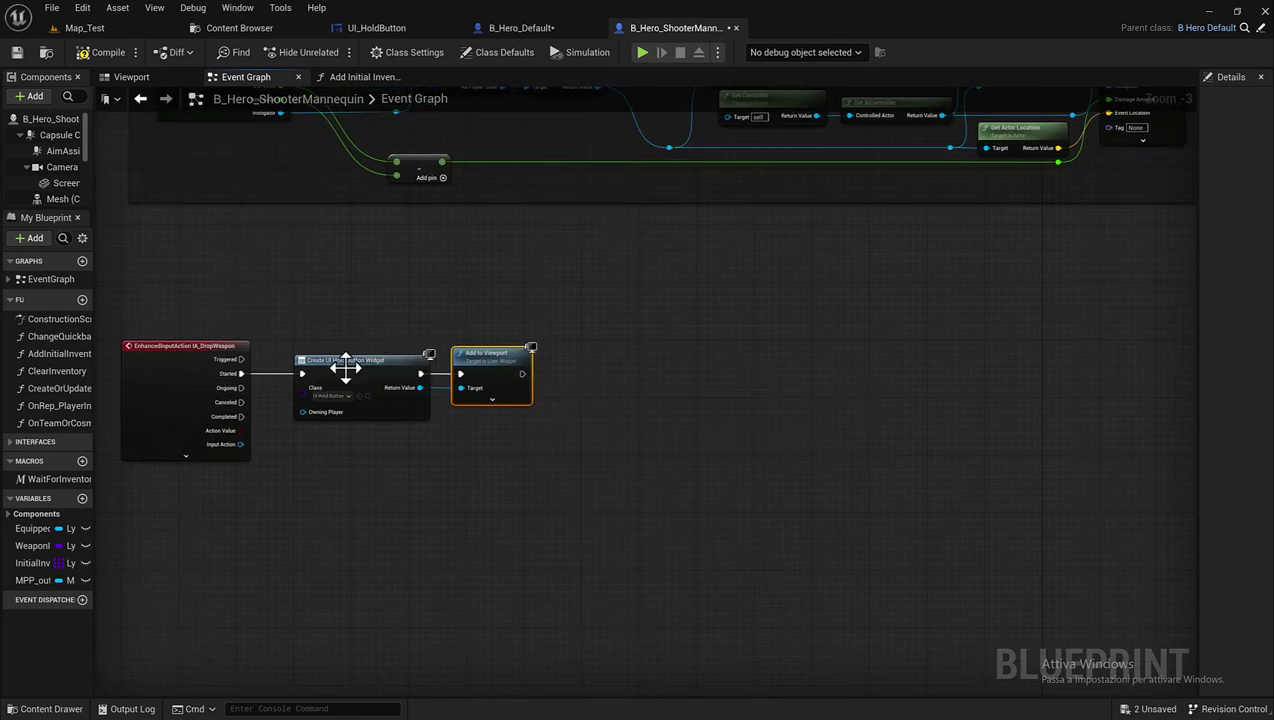
left_click_drag(420, 373, 460, 373)
Call Hold Button Event after Add to Viewport.
left_click_drag(522, 373, 573, 388)
type("ho")
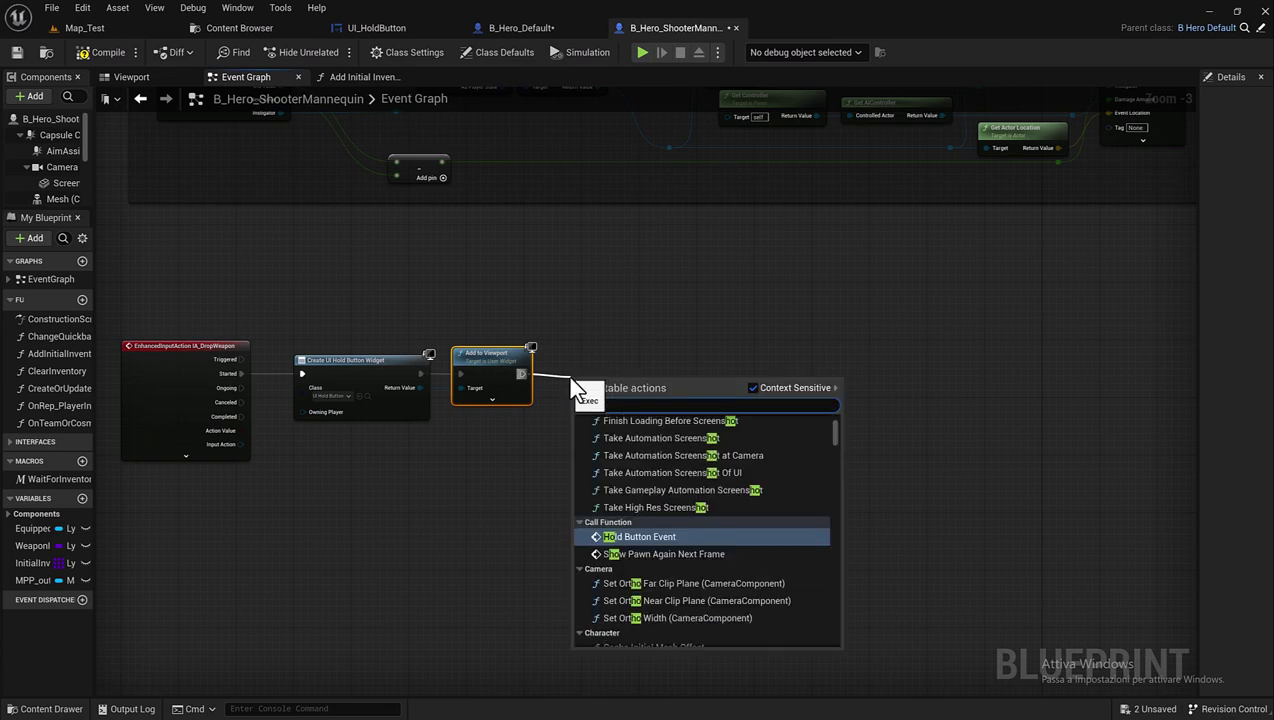
type("d")
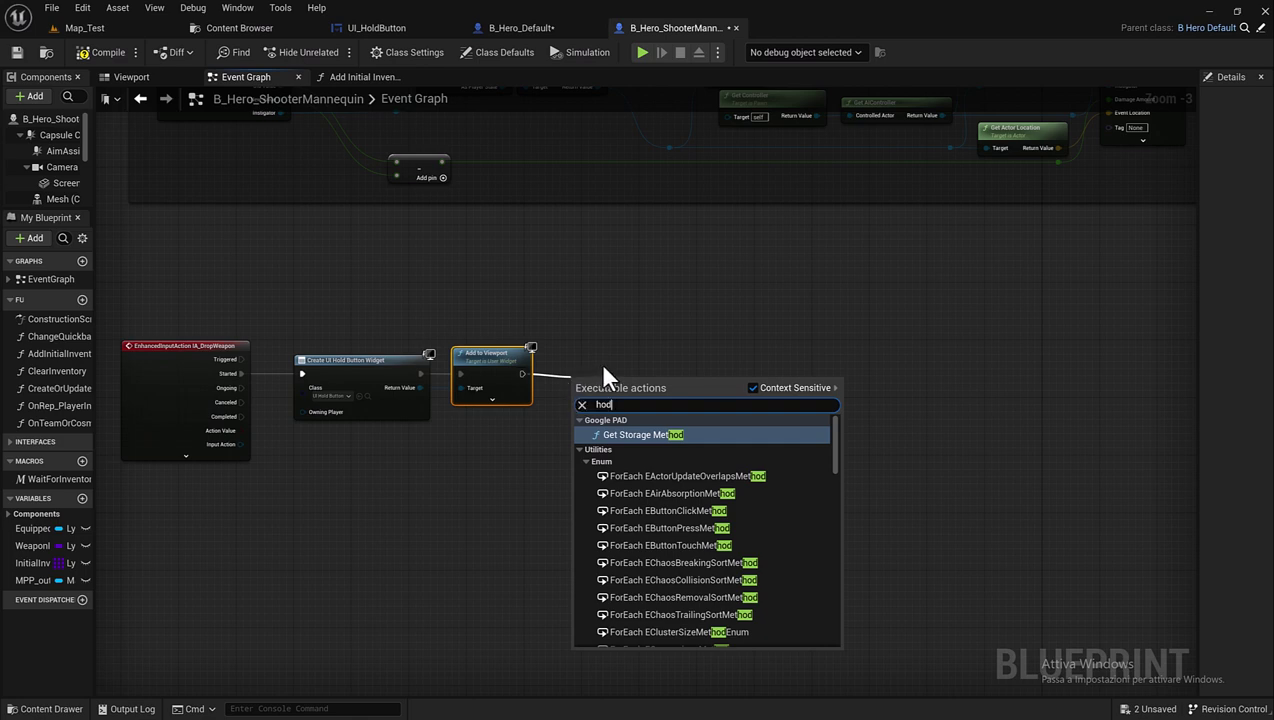
key("BackSpace")
key("BackSpace")
type("old")
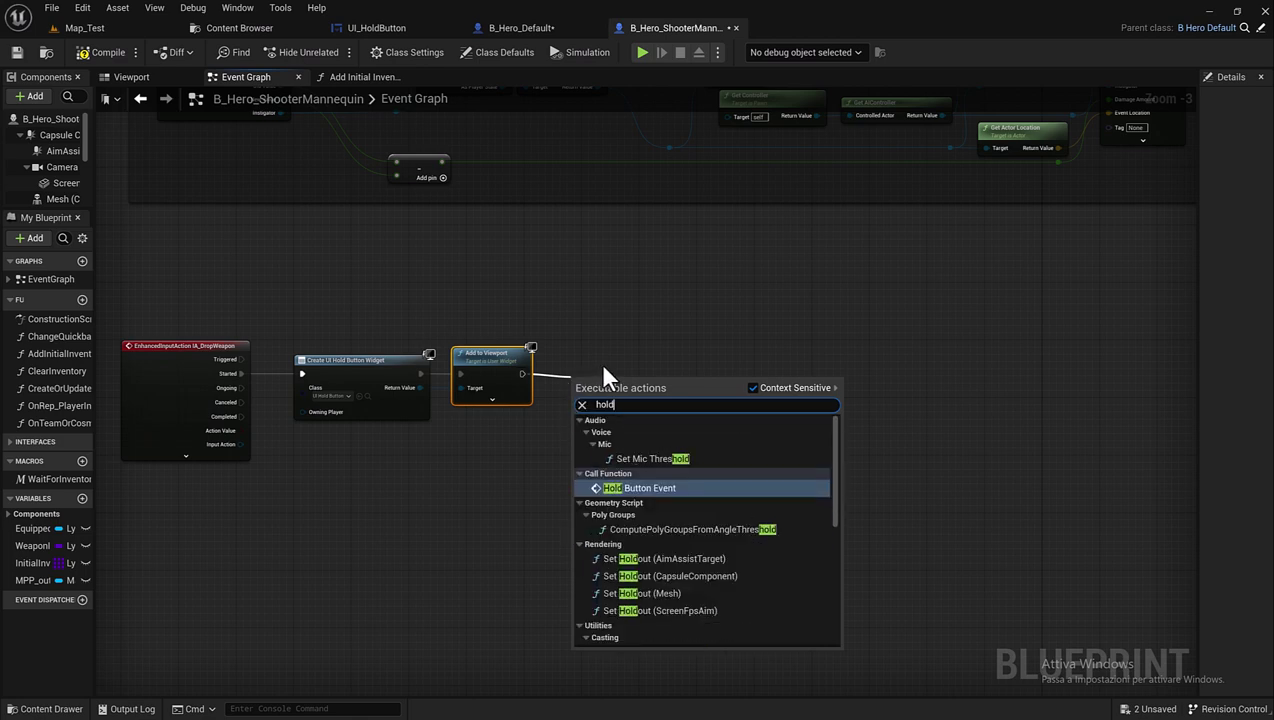
type(" bu")
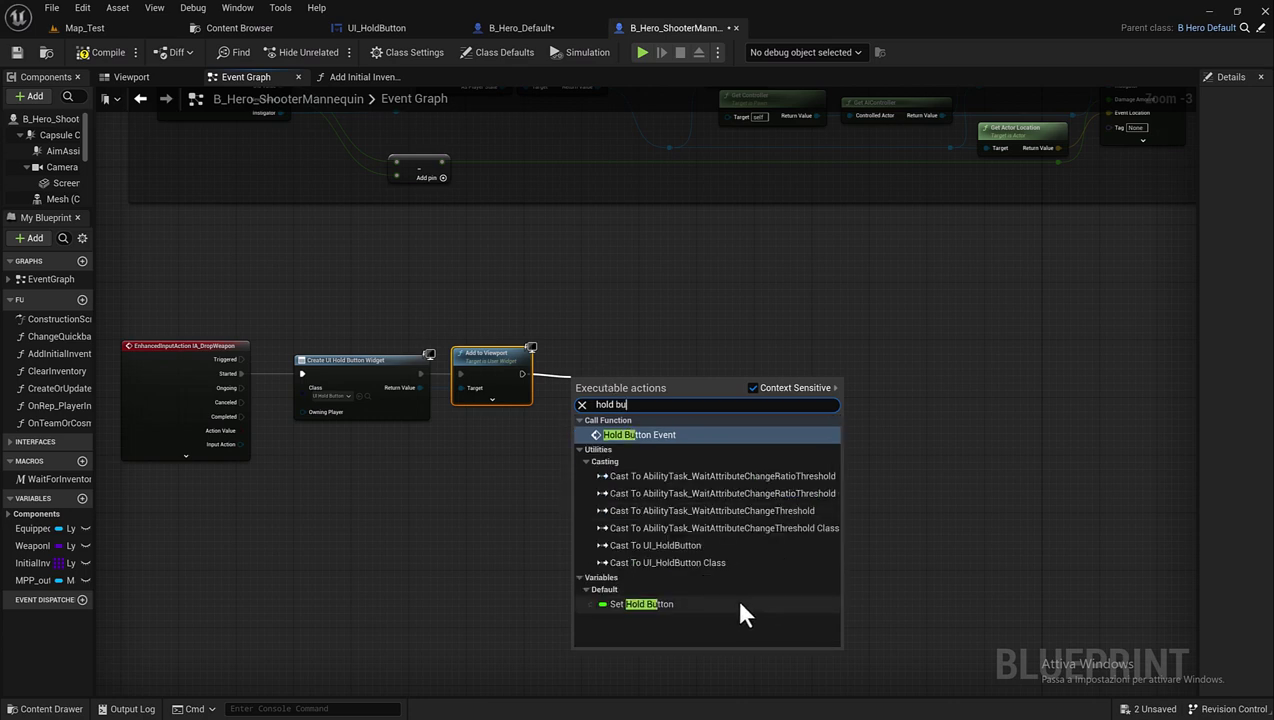
left_click(637, 437)
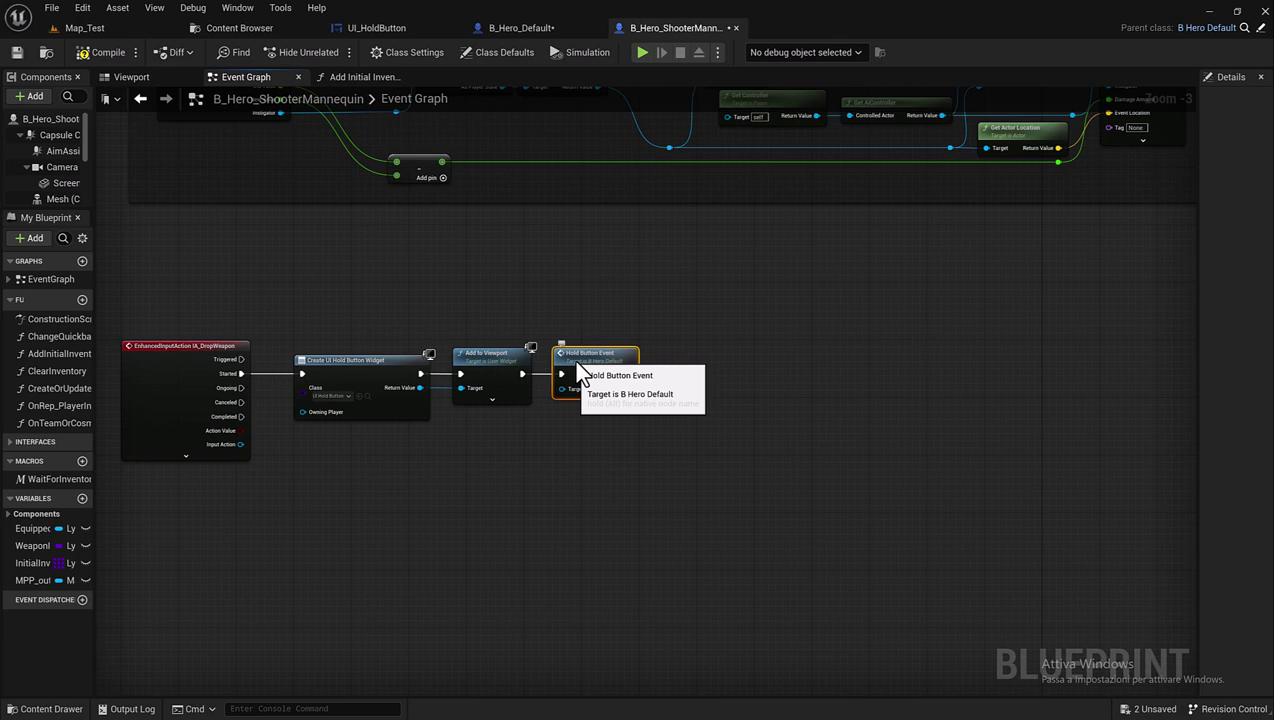
right_click_drag(785, 376, 733, 444)
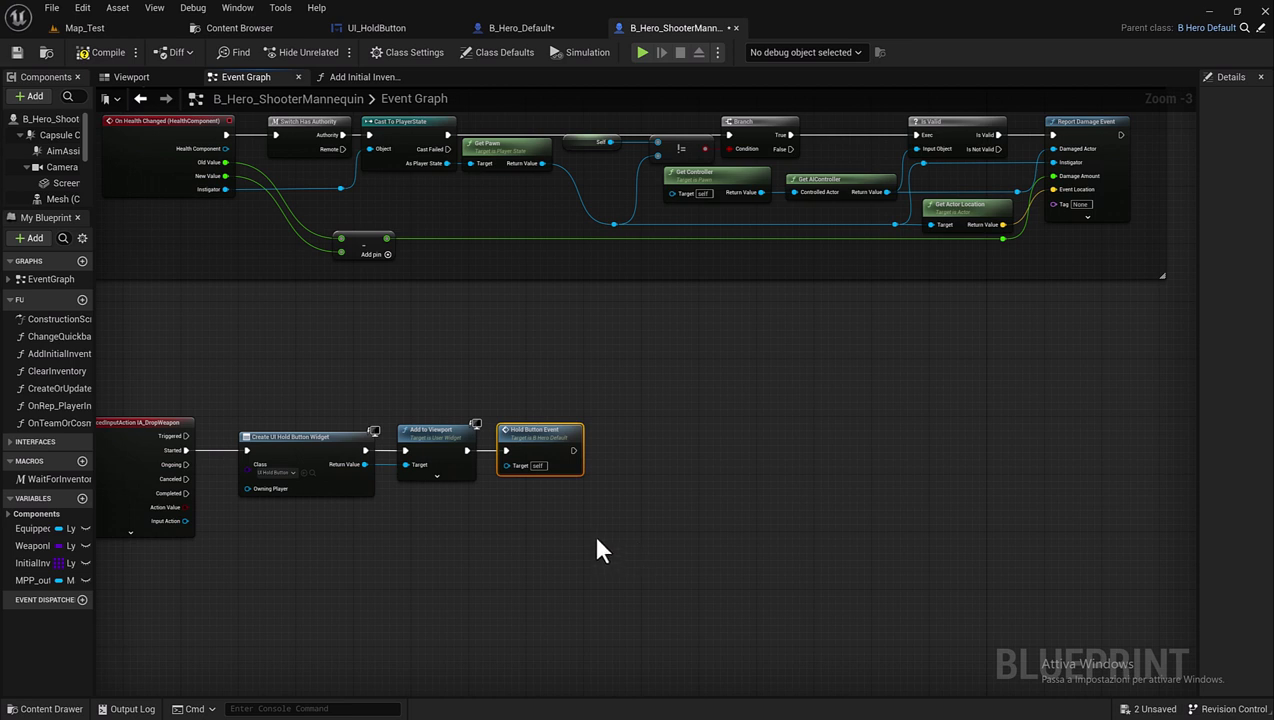
Add a SET Hold Button node after Hold Button Event.
left_click_drag(572, 451, 620, 455)
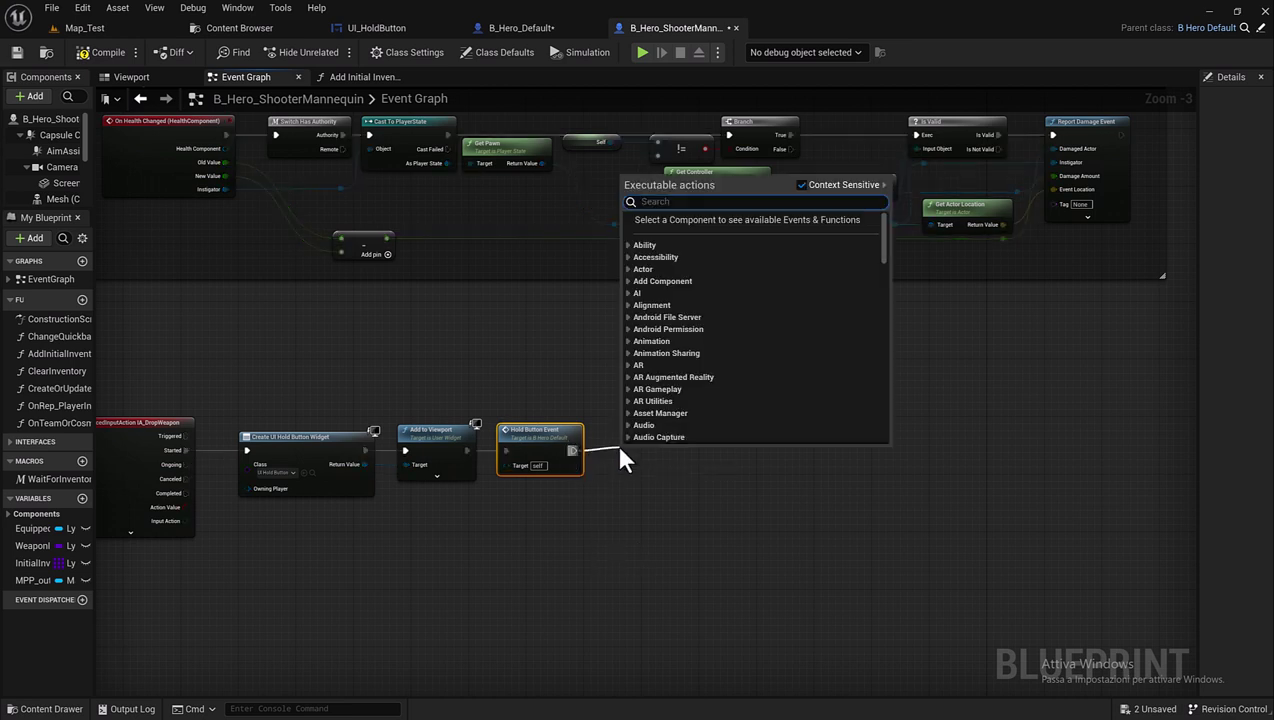
type("set ho")
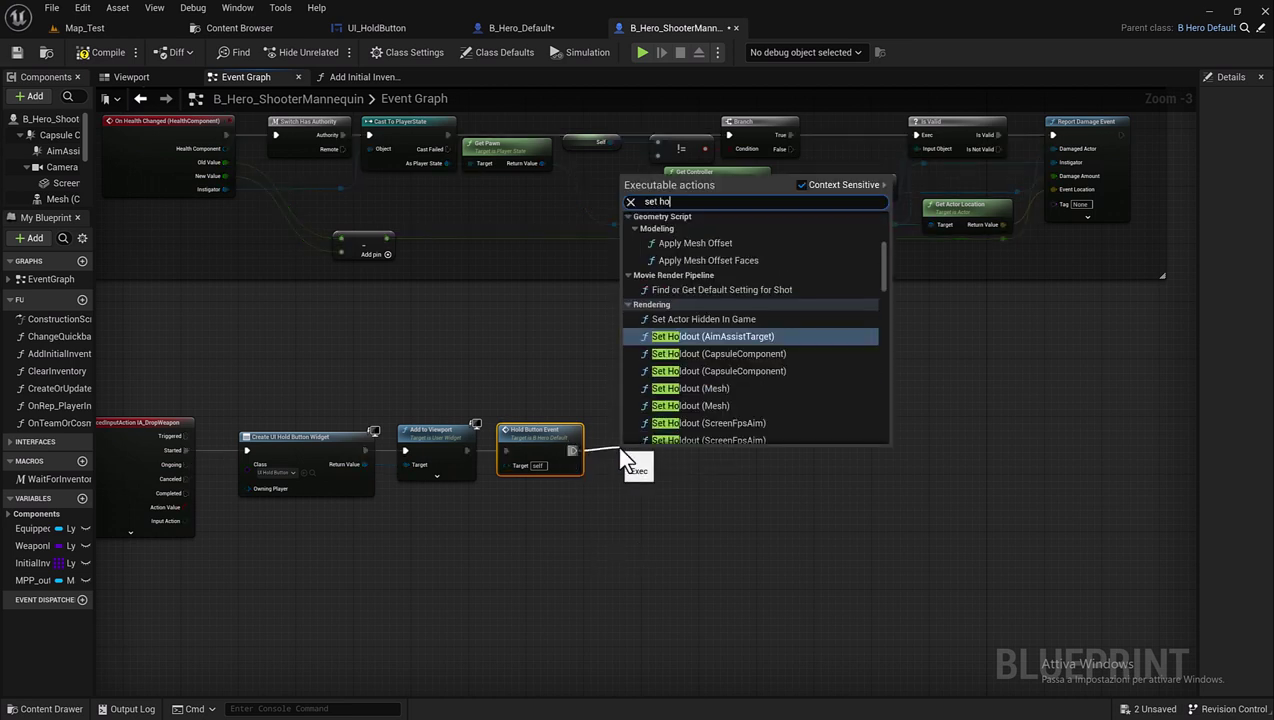
type("ld b")
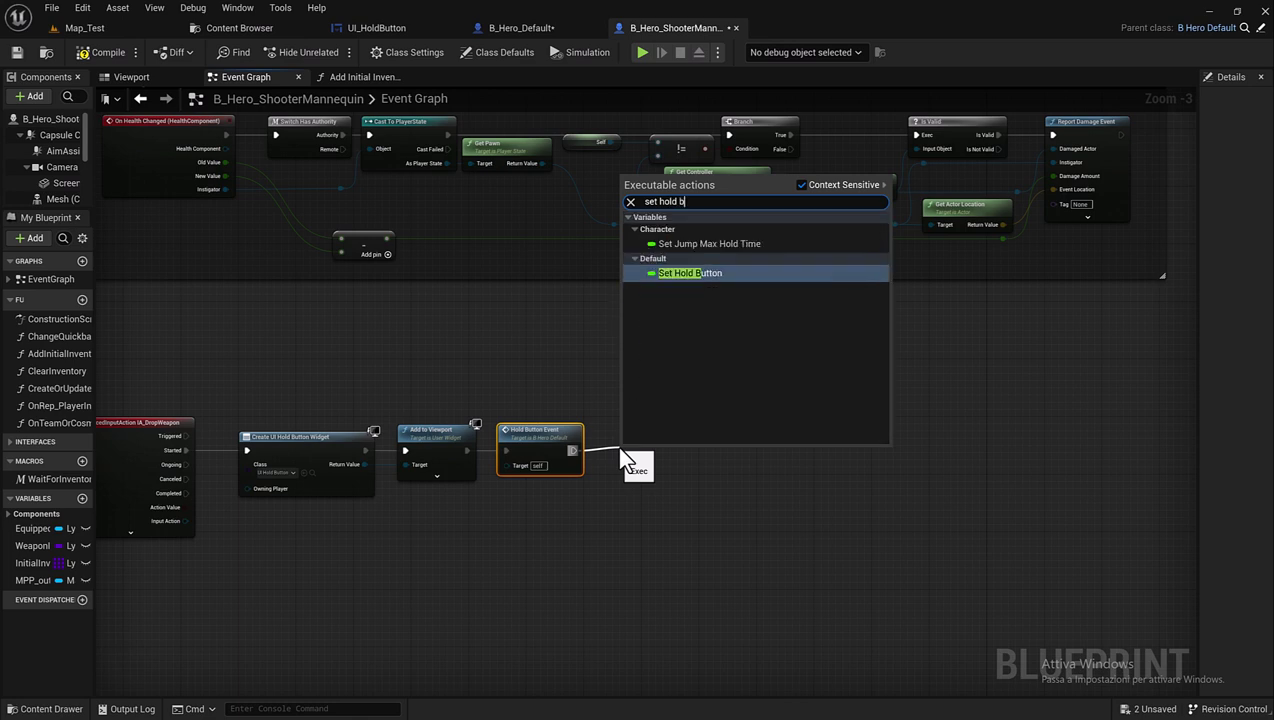
left_click(680, 274)
left_click_drag(652, 458, 630, 450)
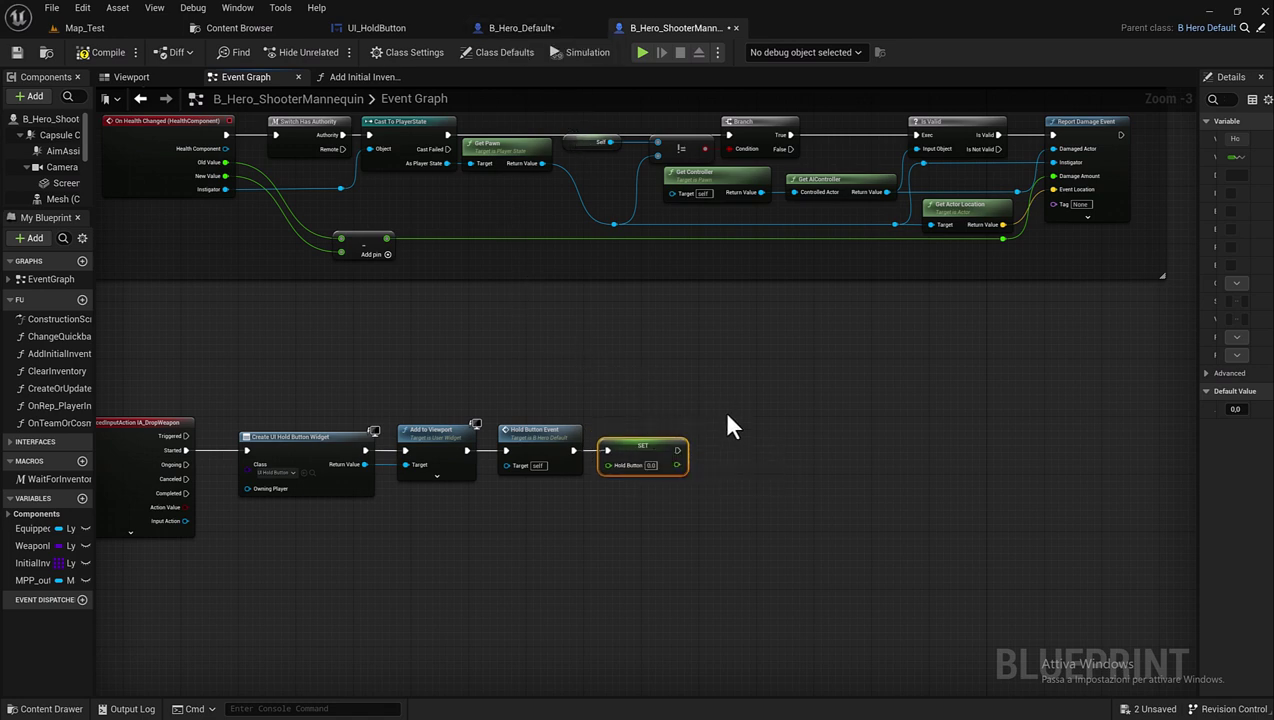
right_click_drag(728, 425, 501, 429)
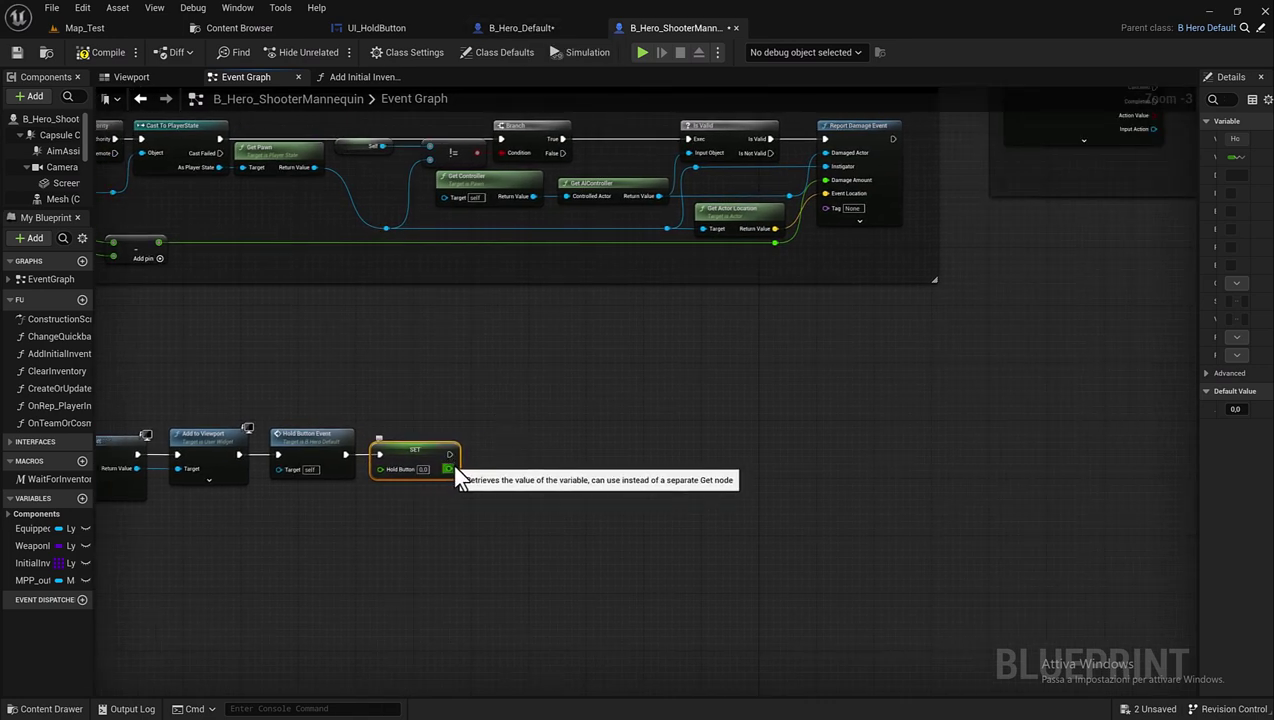
Follow the SET node with a Delay node lasting 3.1 seconds.
mouse_move(450, 455)
left_mouse_down()
mouse_move(480, 468)
mouse_move(485, 457)
left_mouse_up()
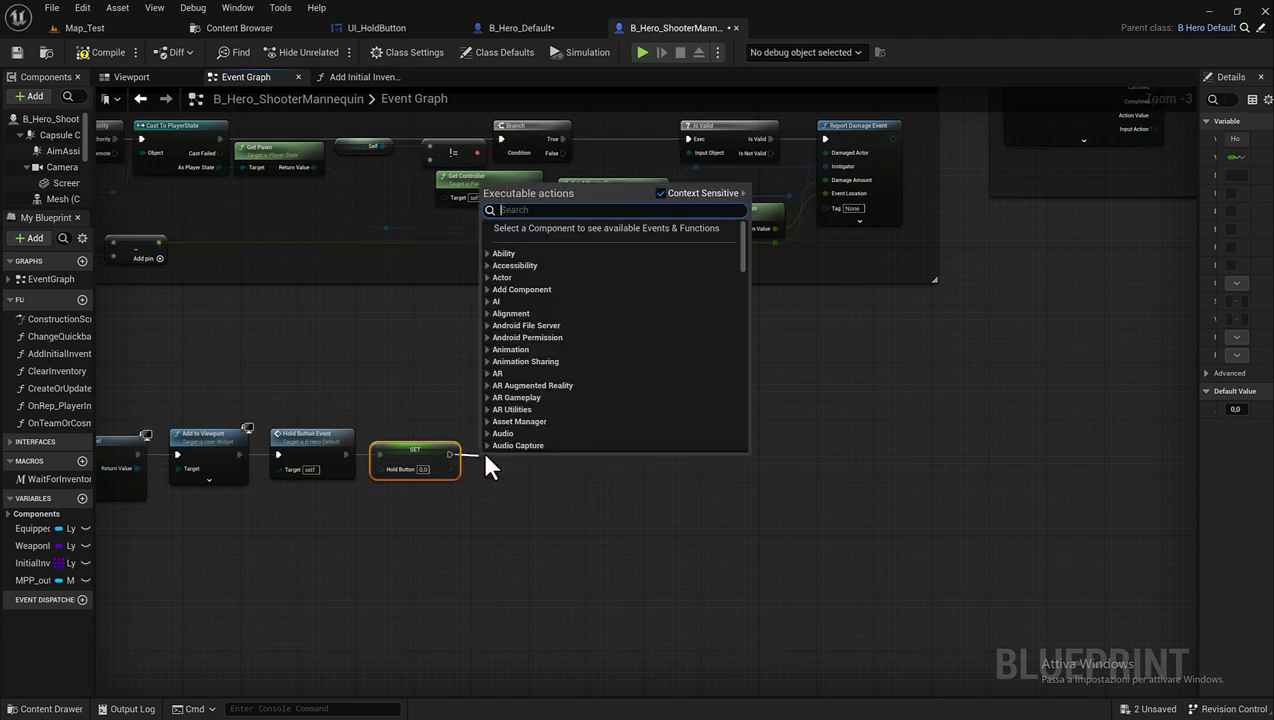
type("delay")
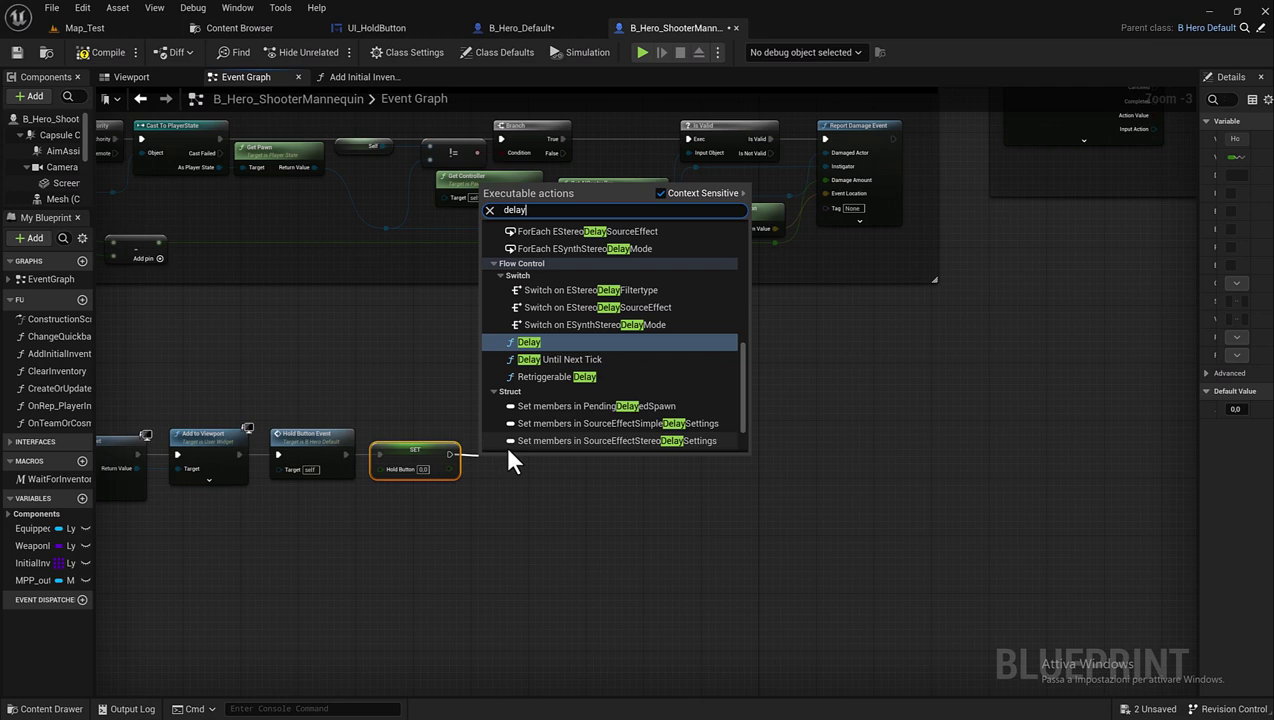
key("Return")
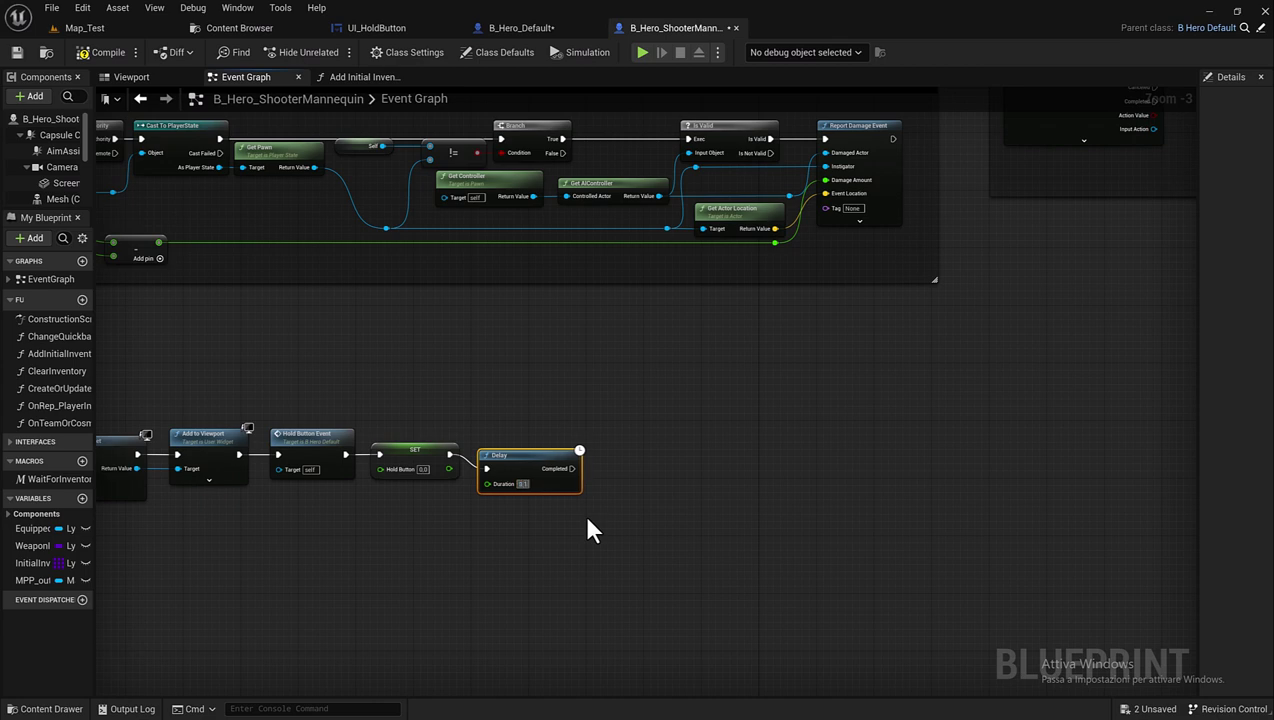
left_click(524, 484)
left_click_drag(527, 468, 527, 454)
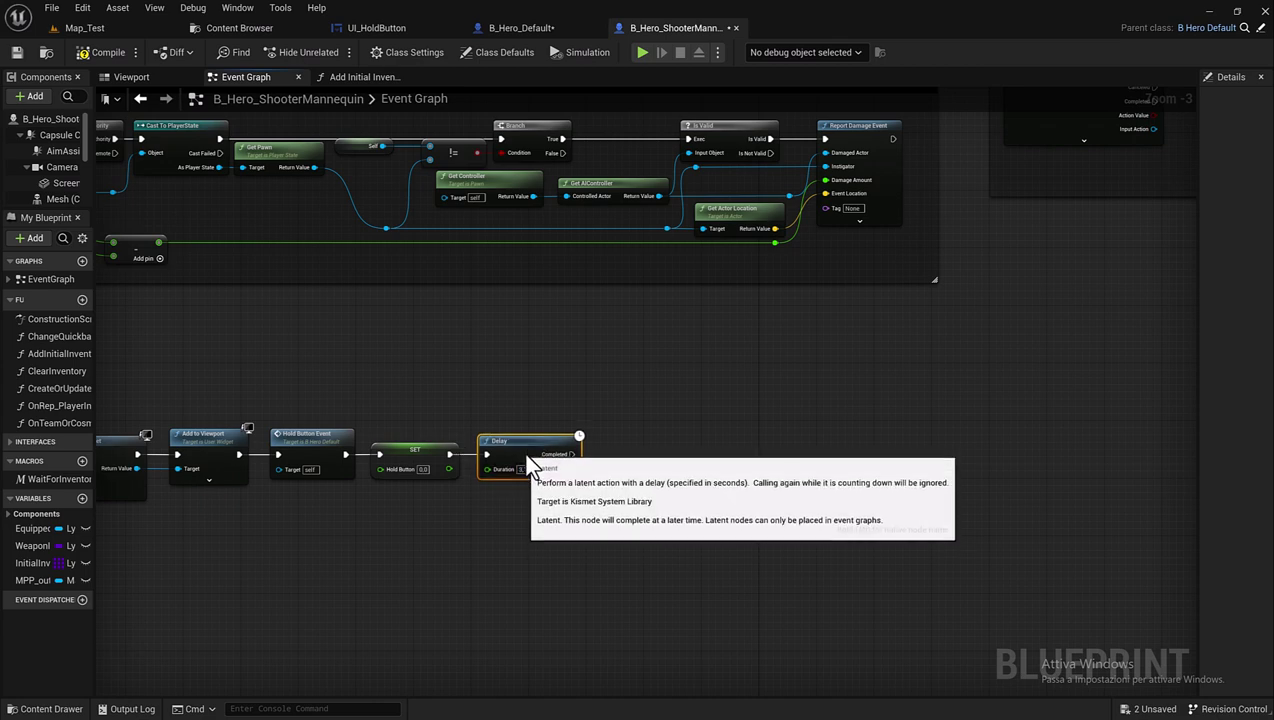
scroll(517, 476, "up", 2)
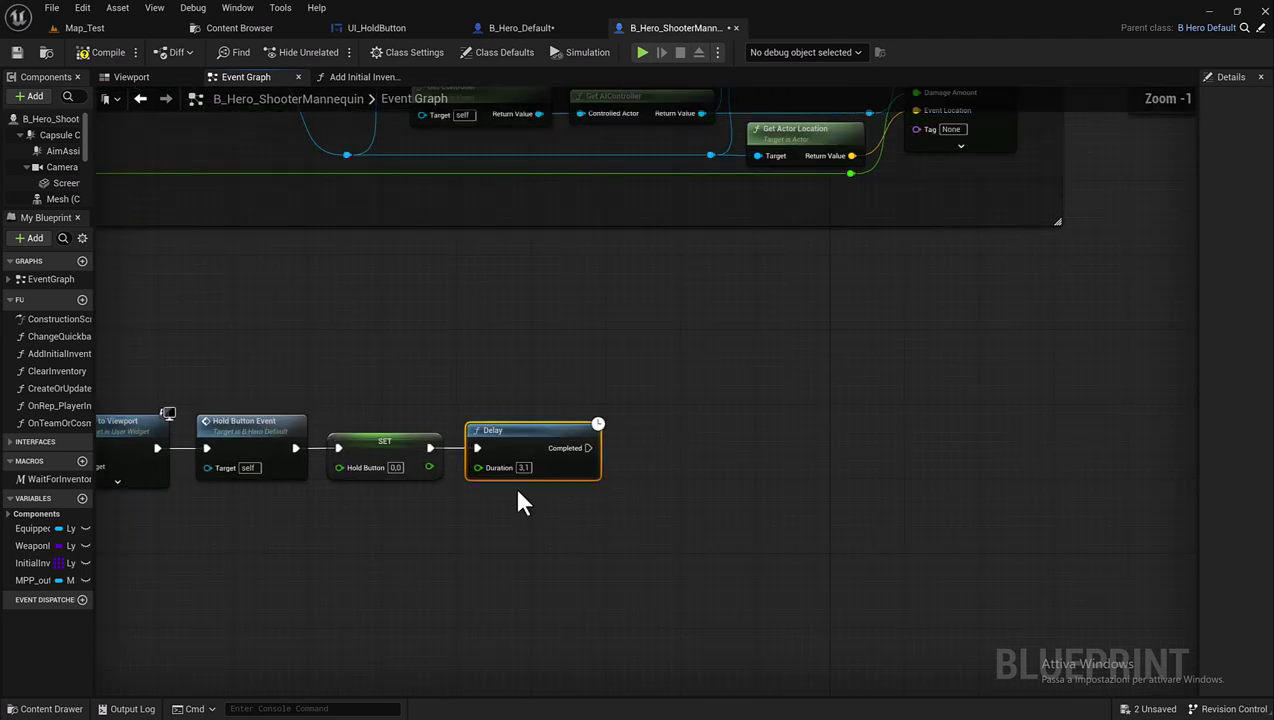
right_click_drag(514, 510, 534, 506)
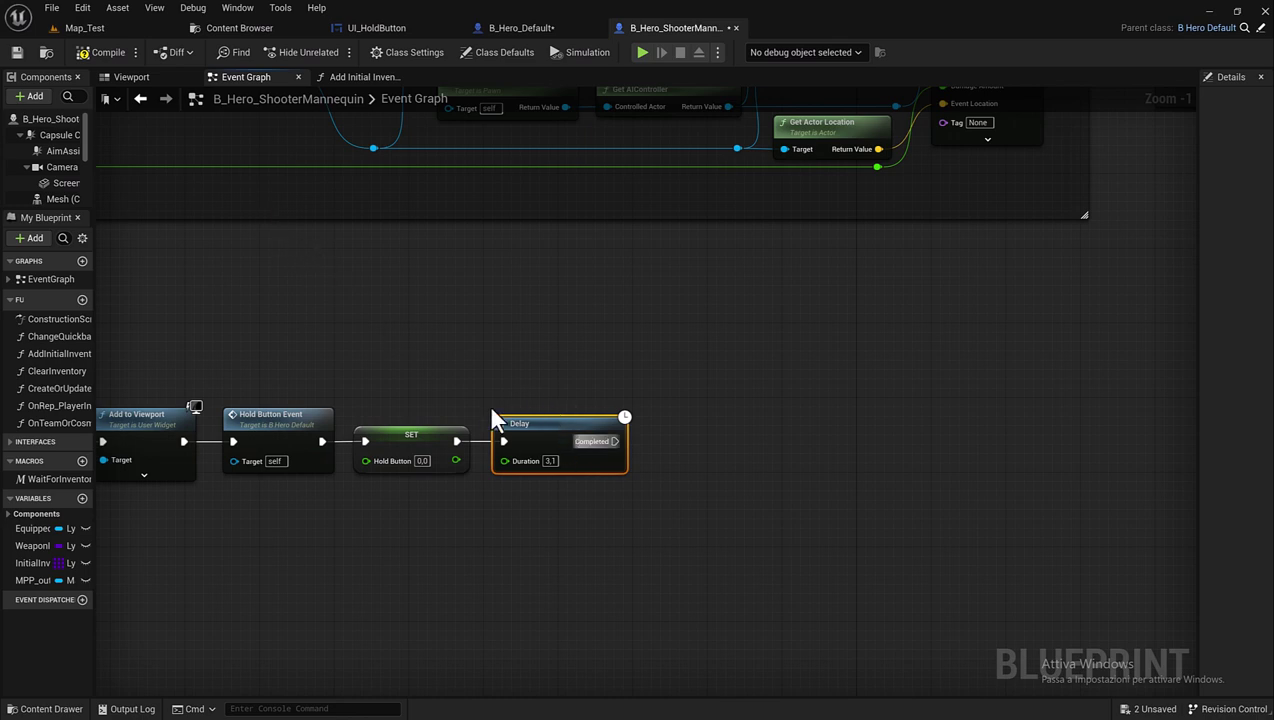
right_click_drag(310, 454, 660, 440)
scroll(310, 454, "down", 1)
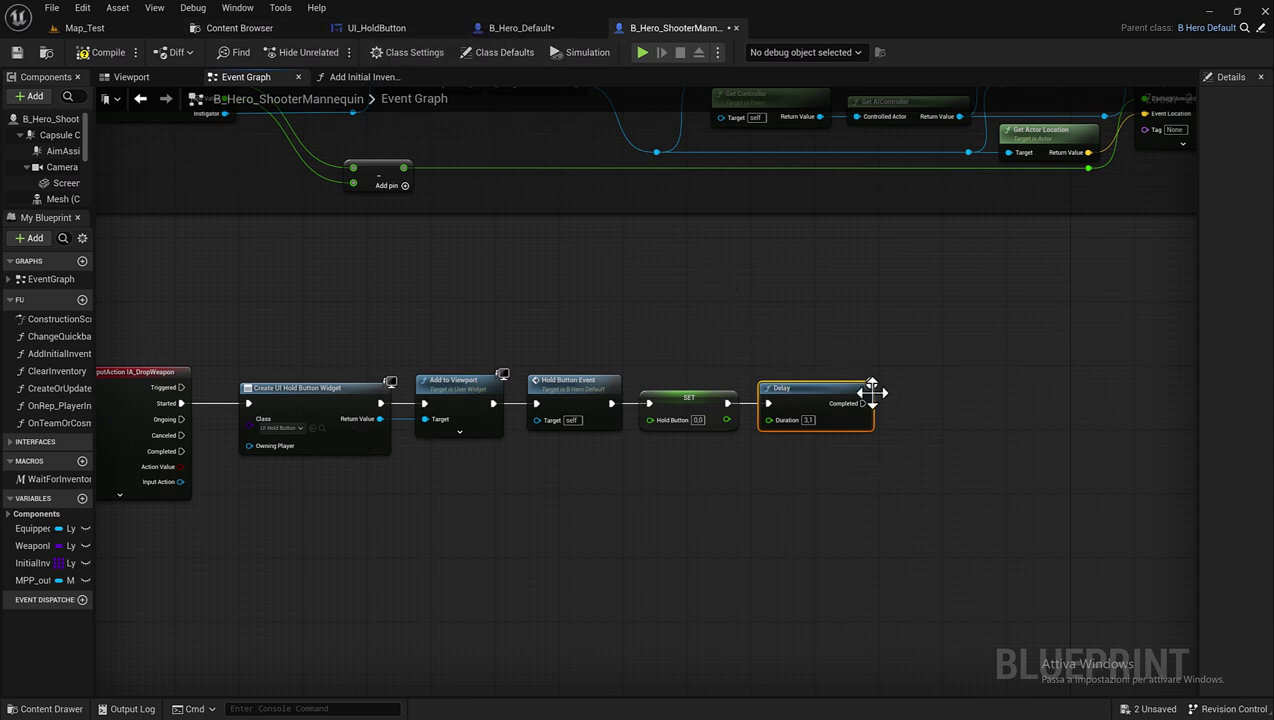
Add Remove from Parent targeting the hold-button widget and run it when the Delay completes.
left_click_drag(864, 405, 913, 404)
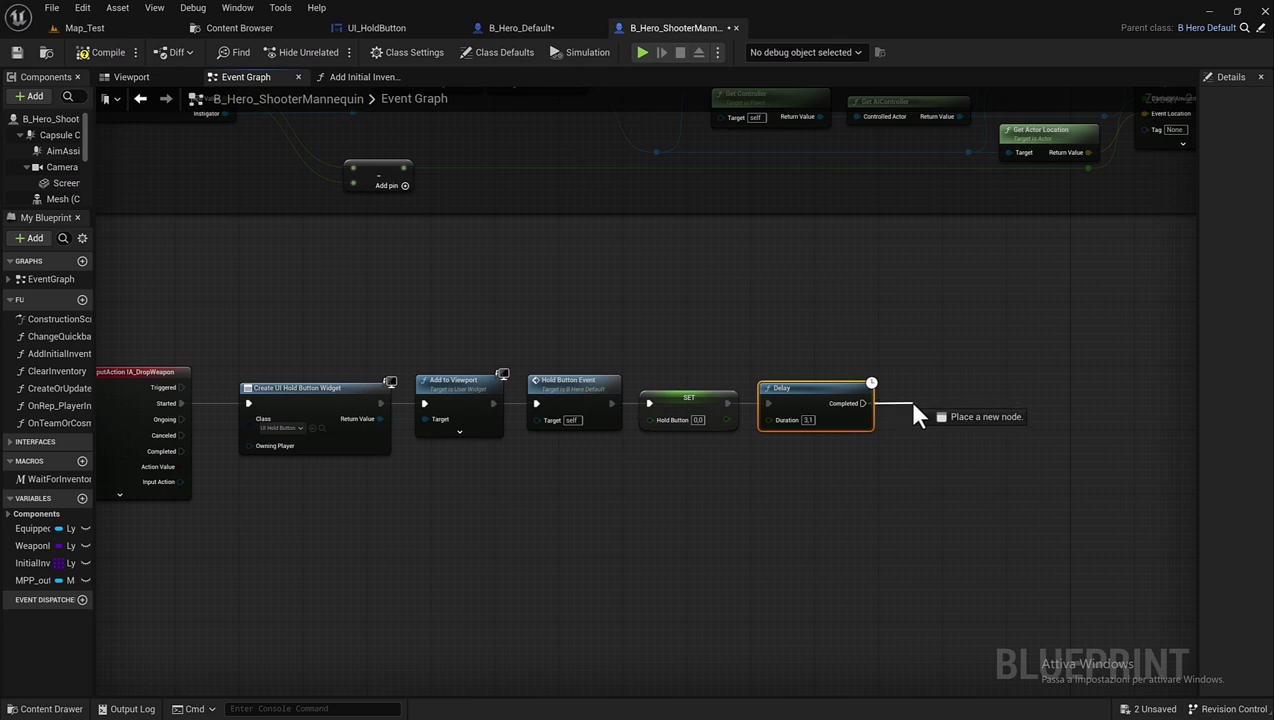
left_click_drag(914, 404, 914, 404)
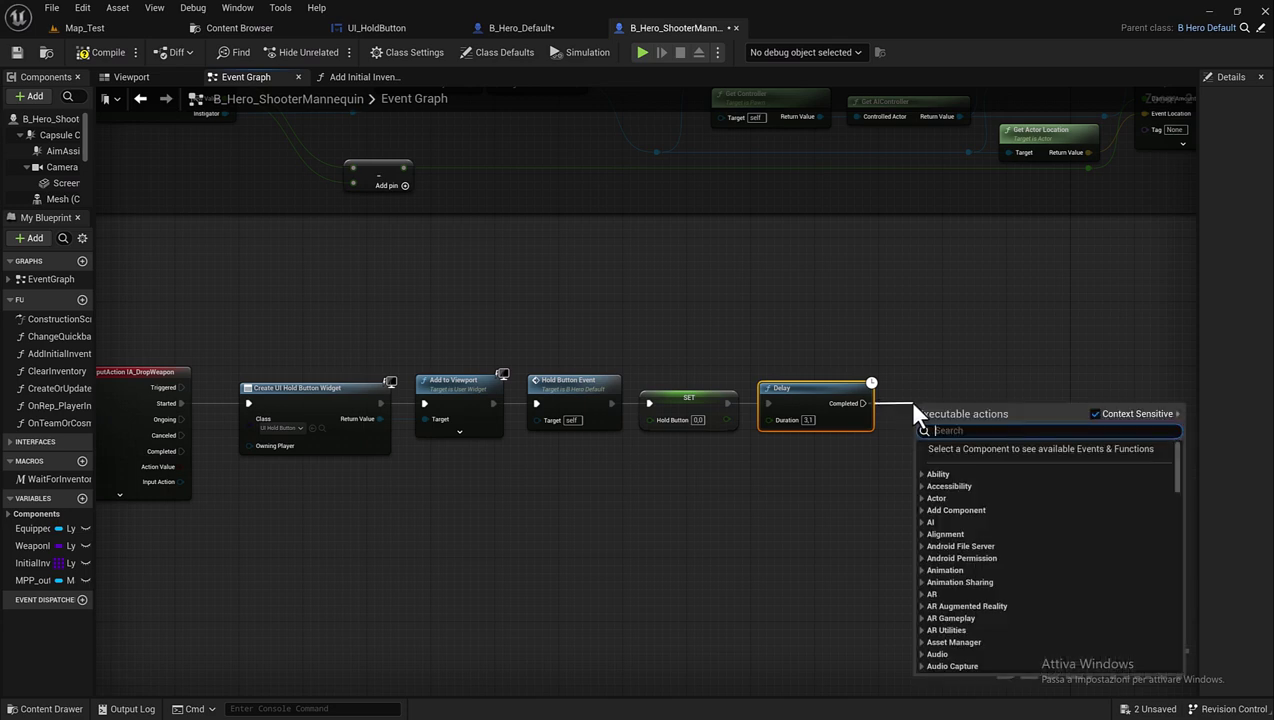
type("remo")
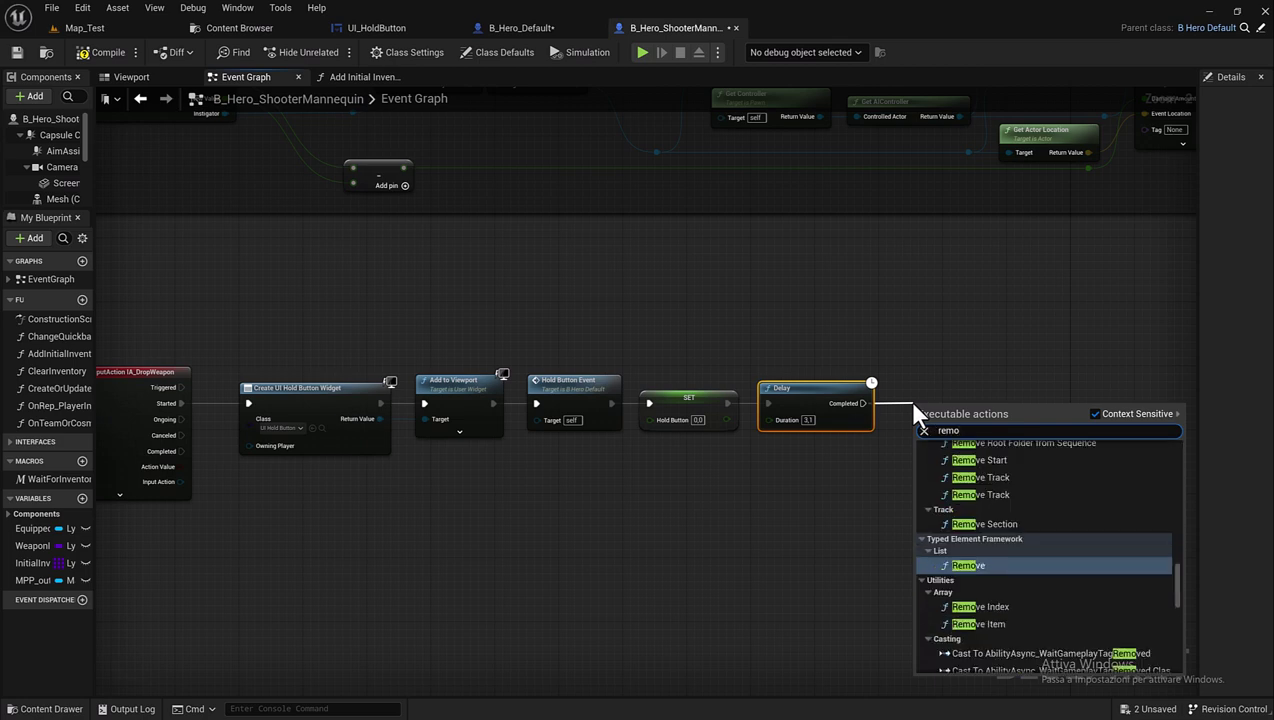
type("ve p")
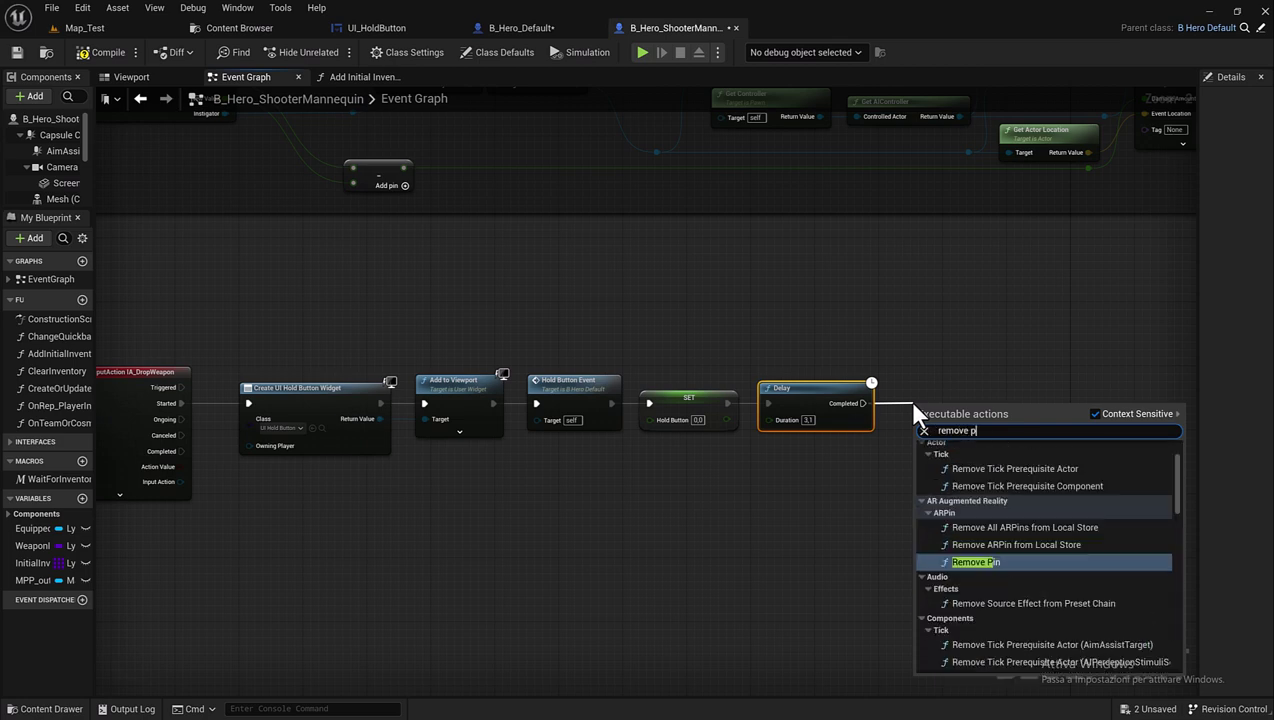
type("are")
left_click(914, 347)
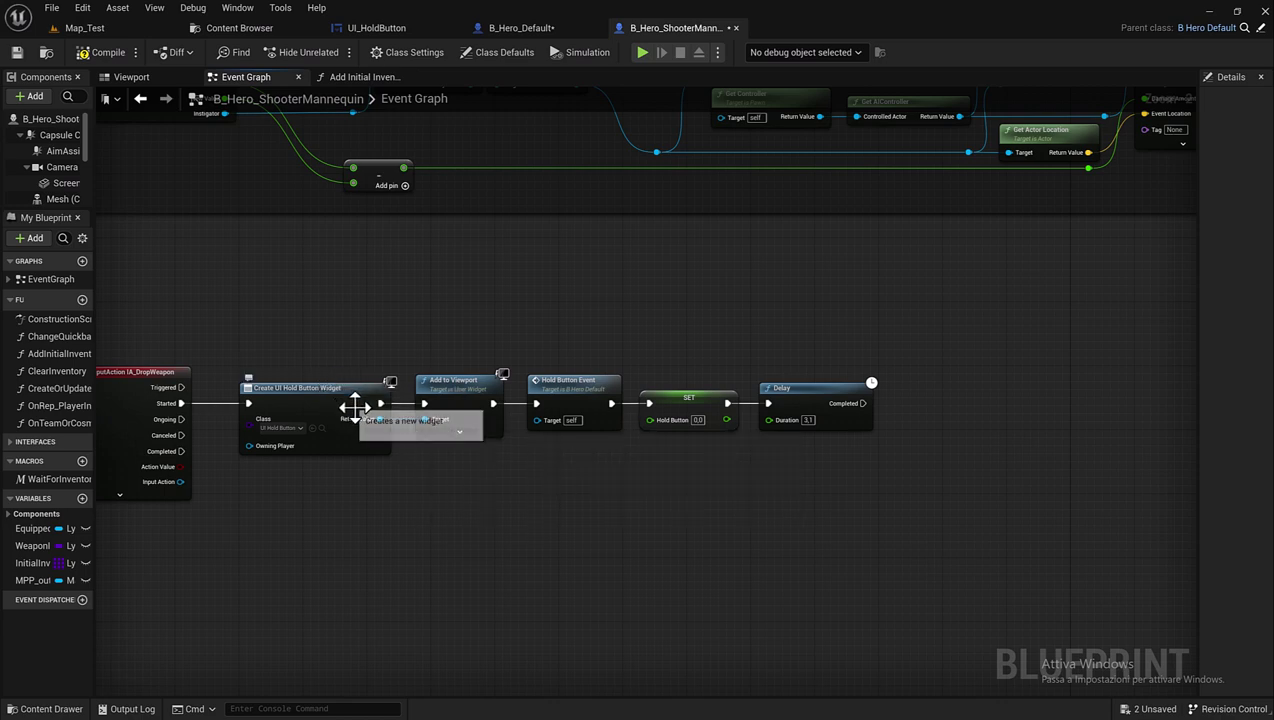
left_click_drag(378, 422, 305, 398)
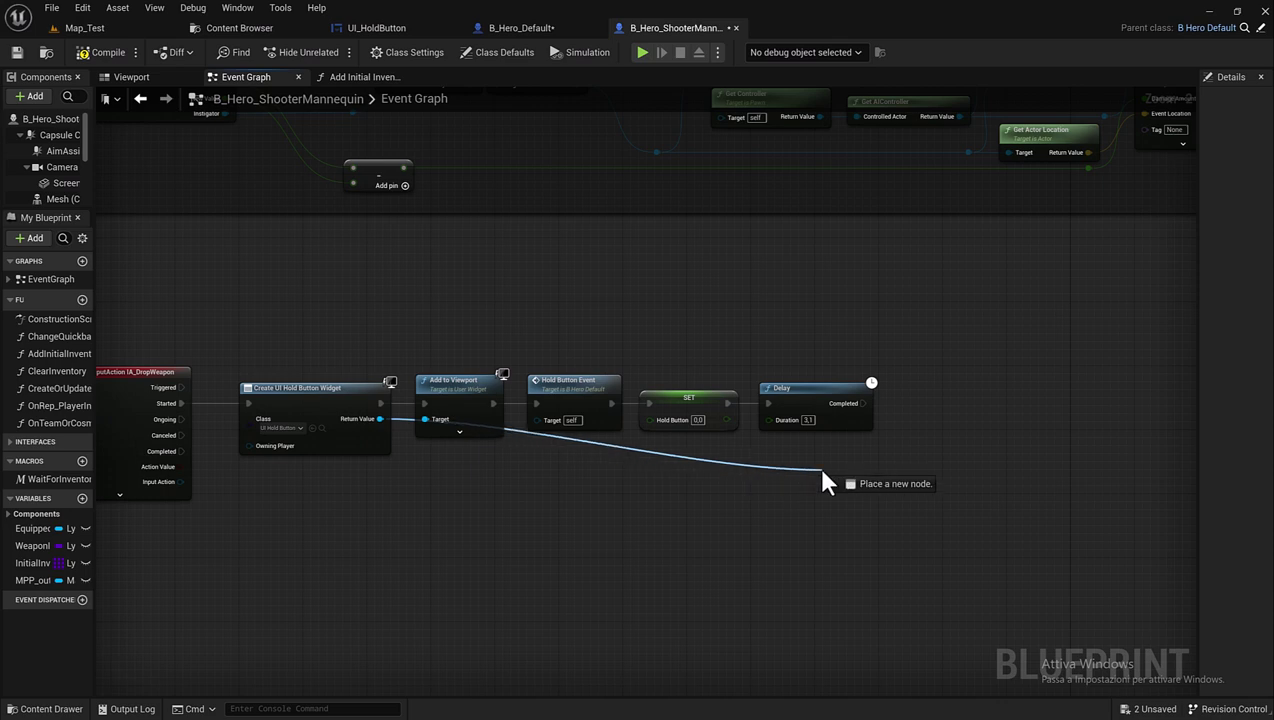
left_click_drag(305, 398, 822, 472)
type("remove pare")
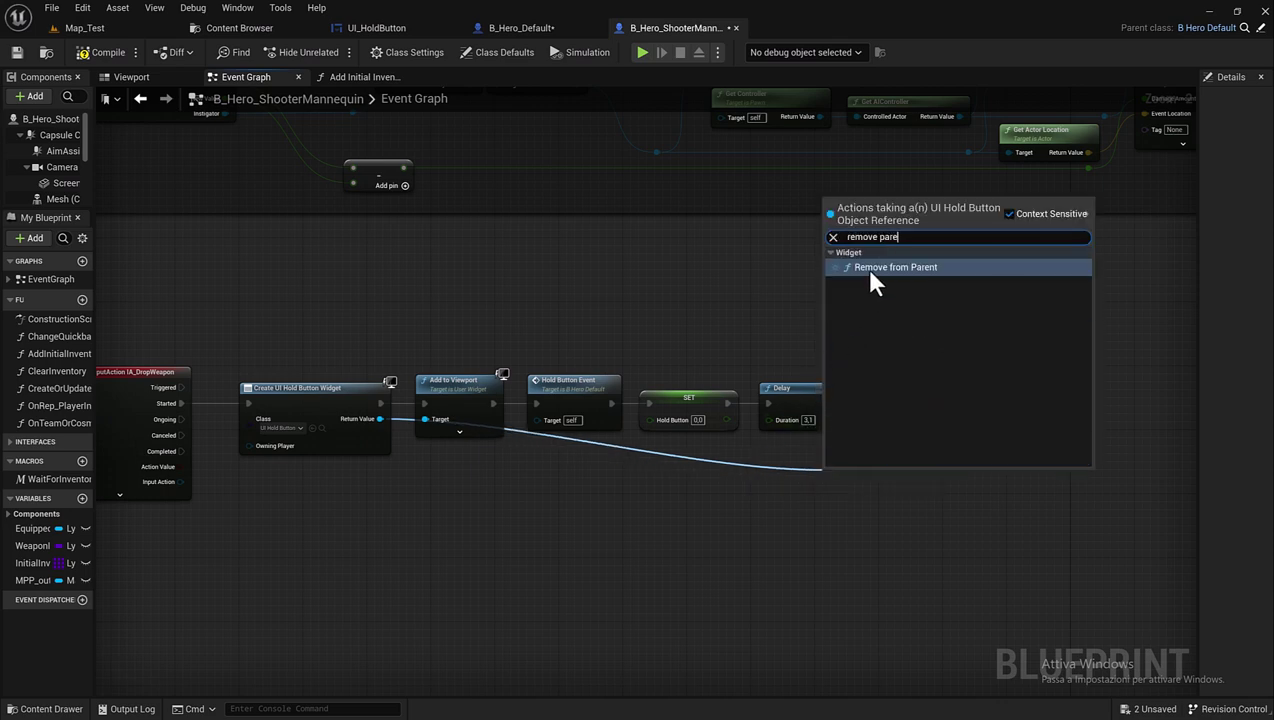
left_click(866, 268)
left_click_drag(880, 470, 955, 378)
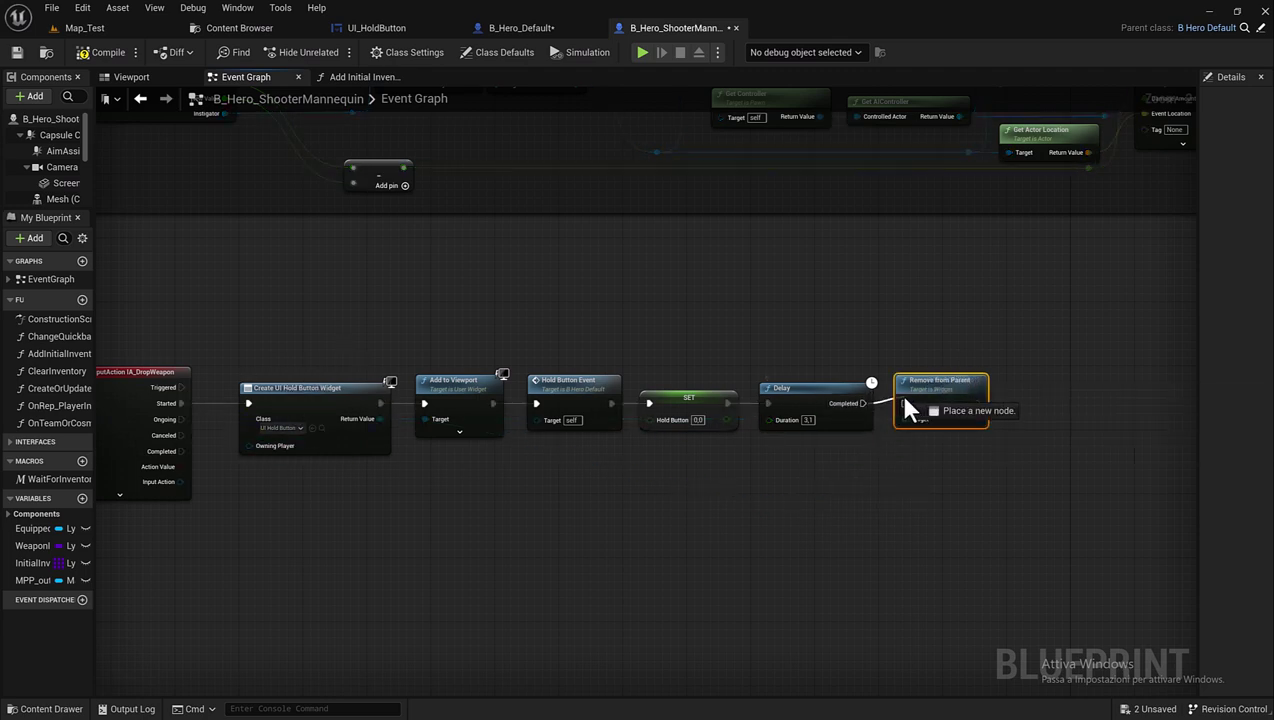
left_click_drag(864, 404, 904, 403)
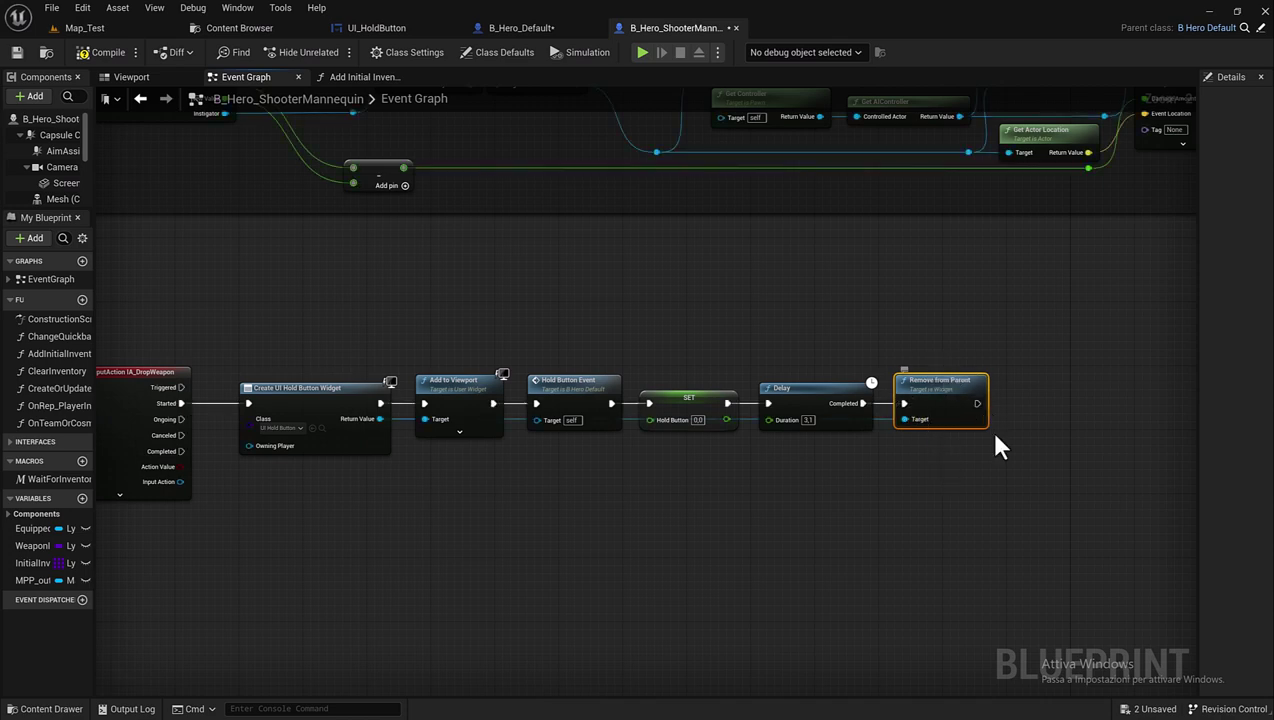
Duplicate the Remove from Parent node and place the copy below the main chain.
key("ctrl+c")
key("ctrl+v")
left_click_drag(1011, 445, 463, 497)
right_click_drag(280, 565, 350, 535)
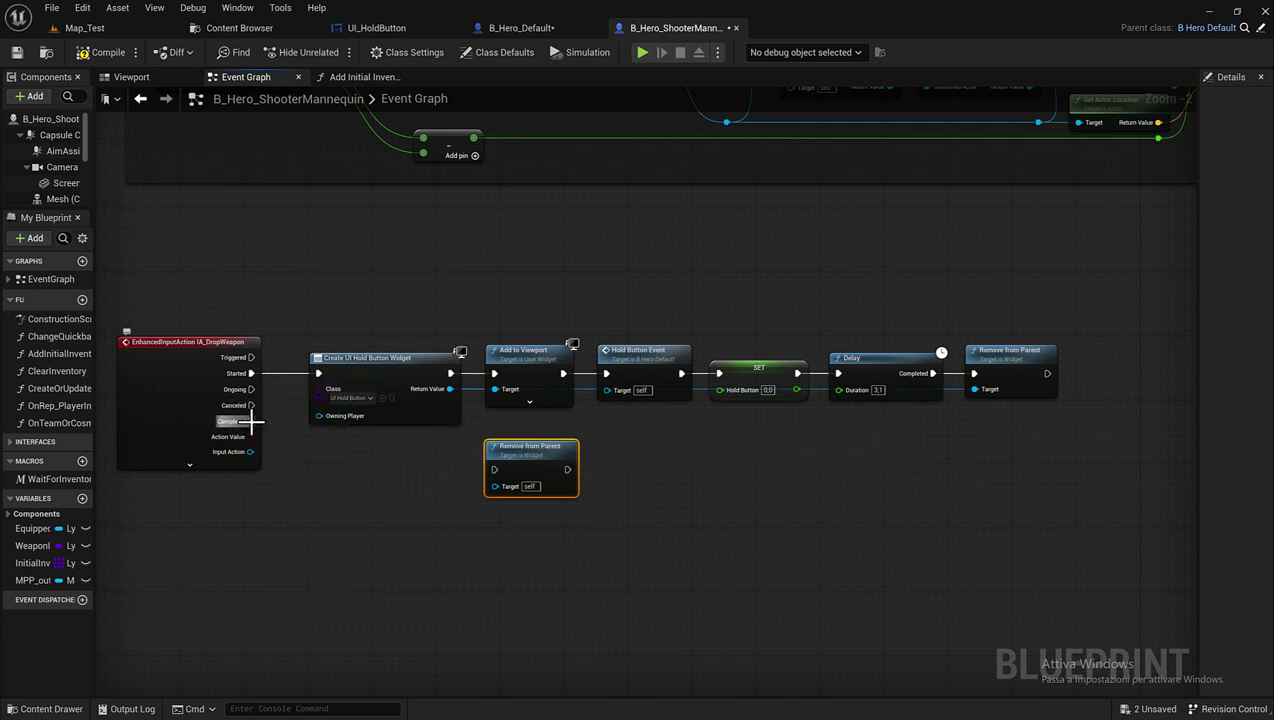
Wire IA_DropWeapon's Completed and Canceled pins through reroute nodes into the lower Remove from Parent.
left_click_drag(253, 422, 487, 471)
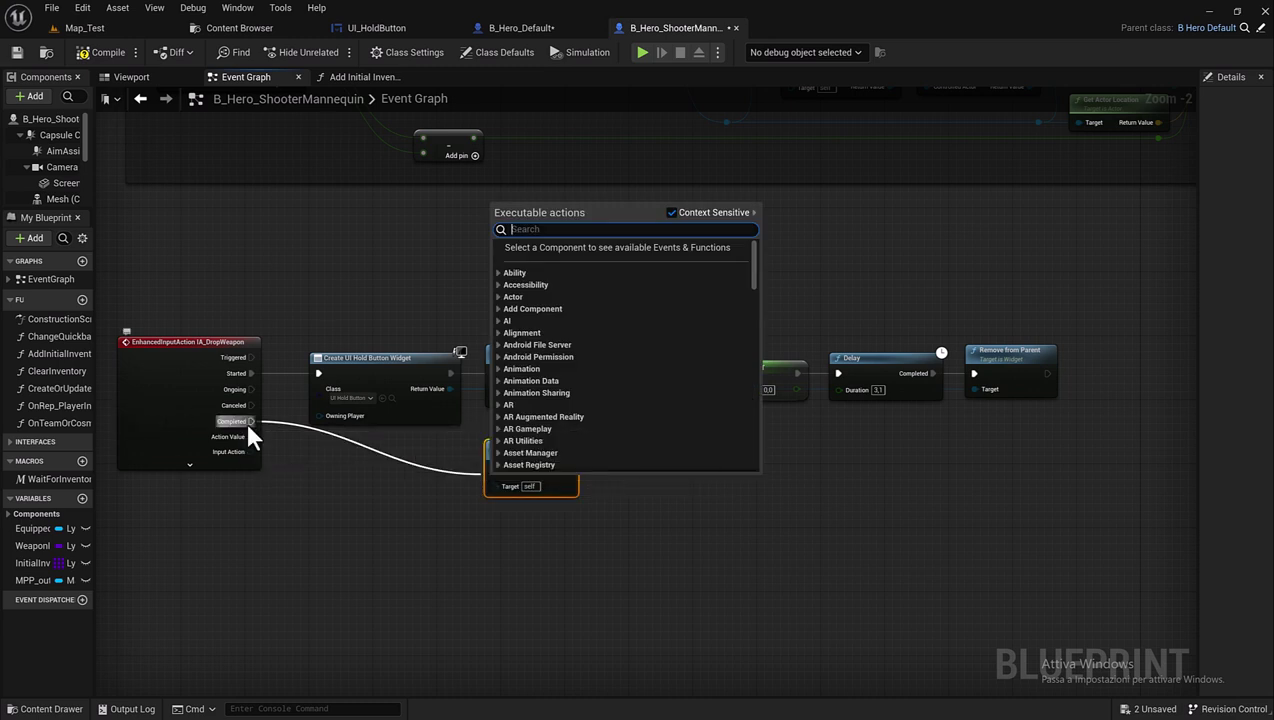
left_click_drag(250, 421, 493, 469)
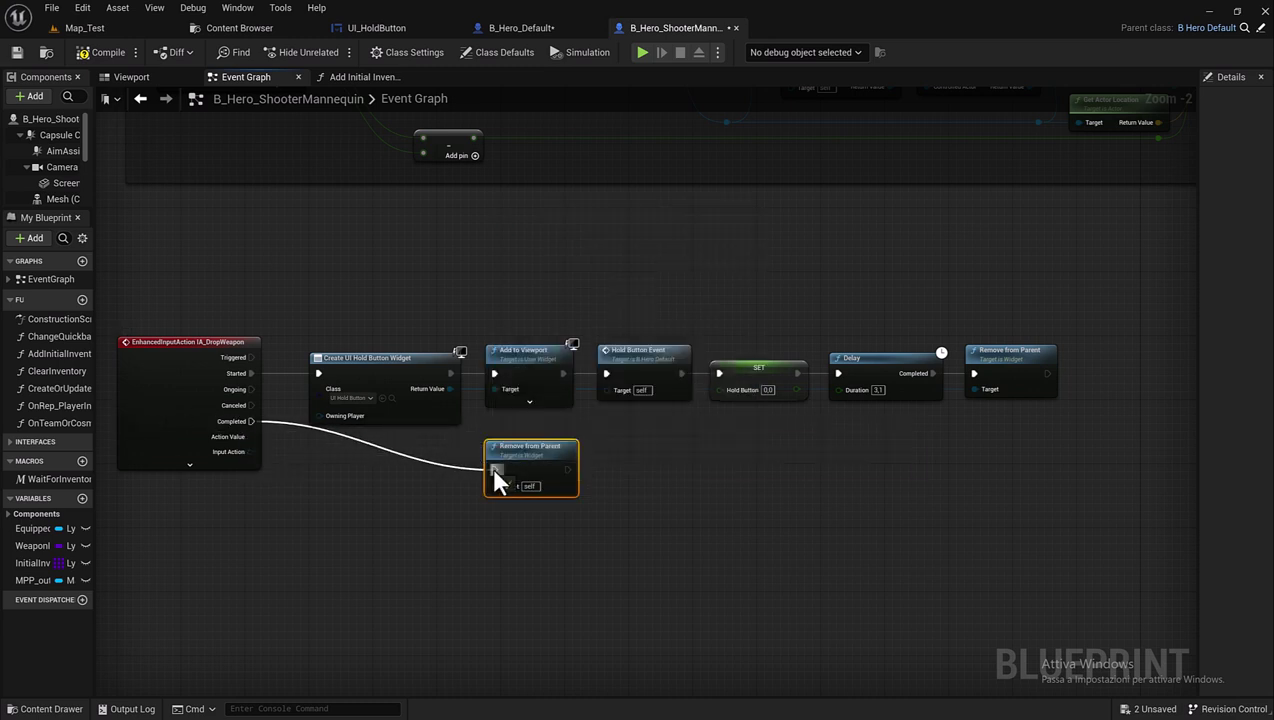
double_click(360, 439)
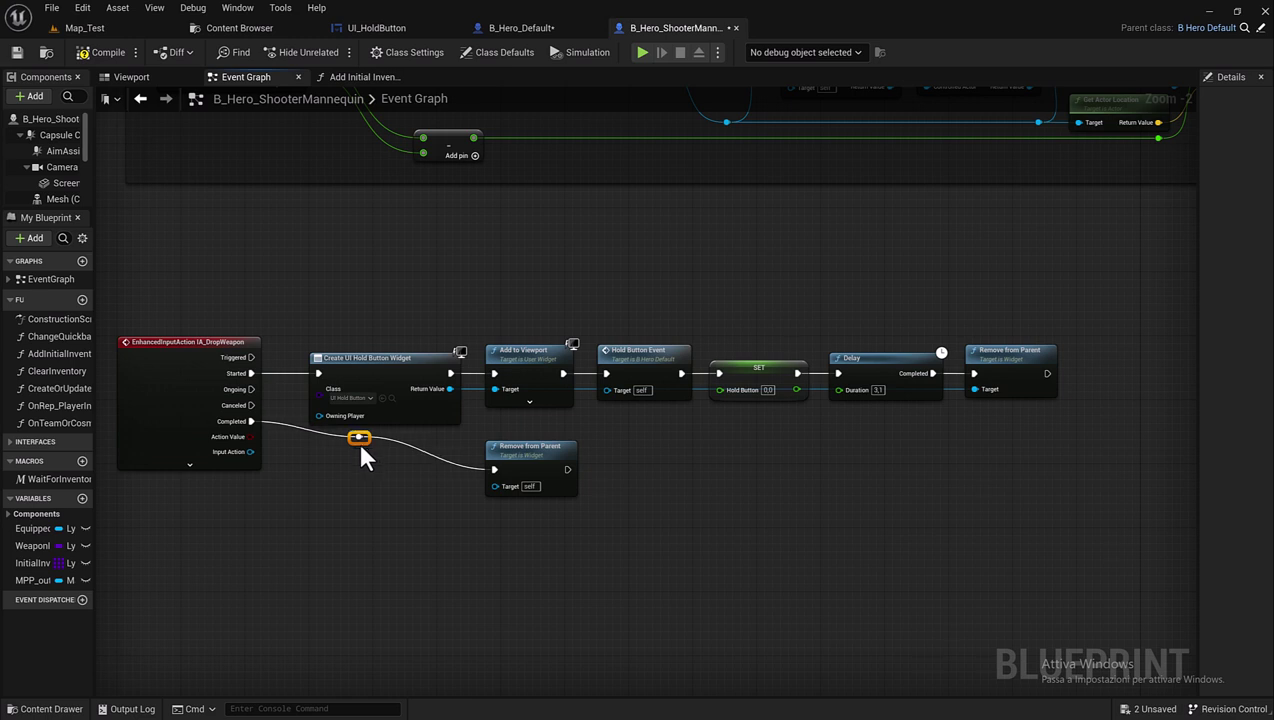
left_click_drag(359, 444, 304, 476)
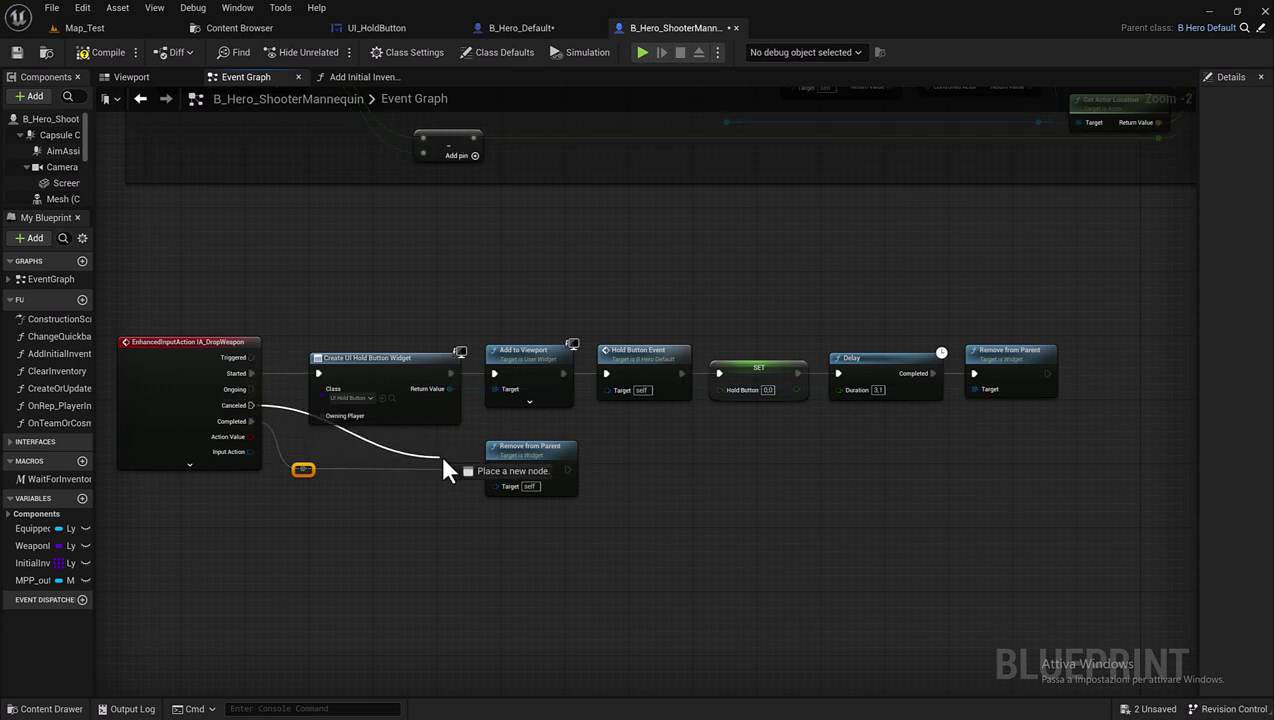
left_click_drag(252, 406, 493, 469)
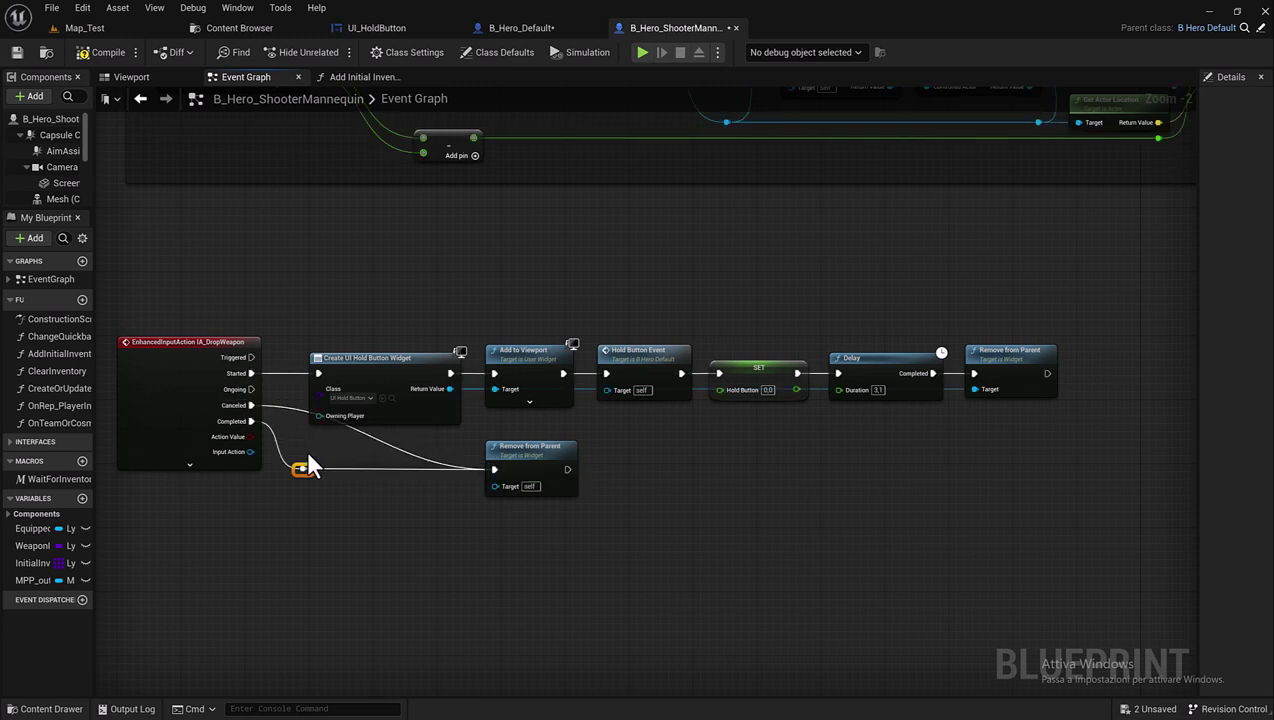
double_click(370, 438)
left_click_drag(367, 440, 336, 463)
key("q")
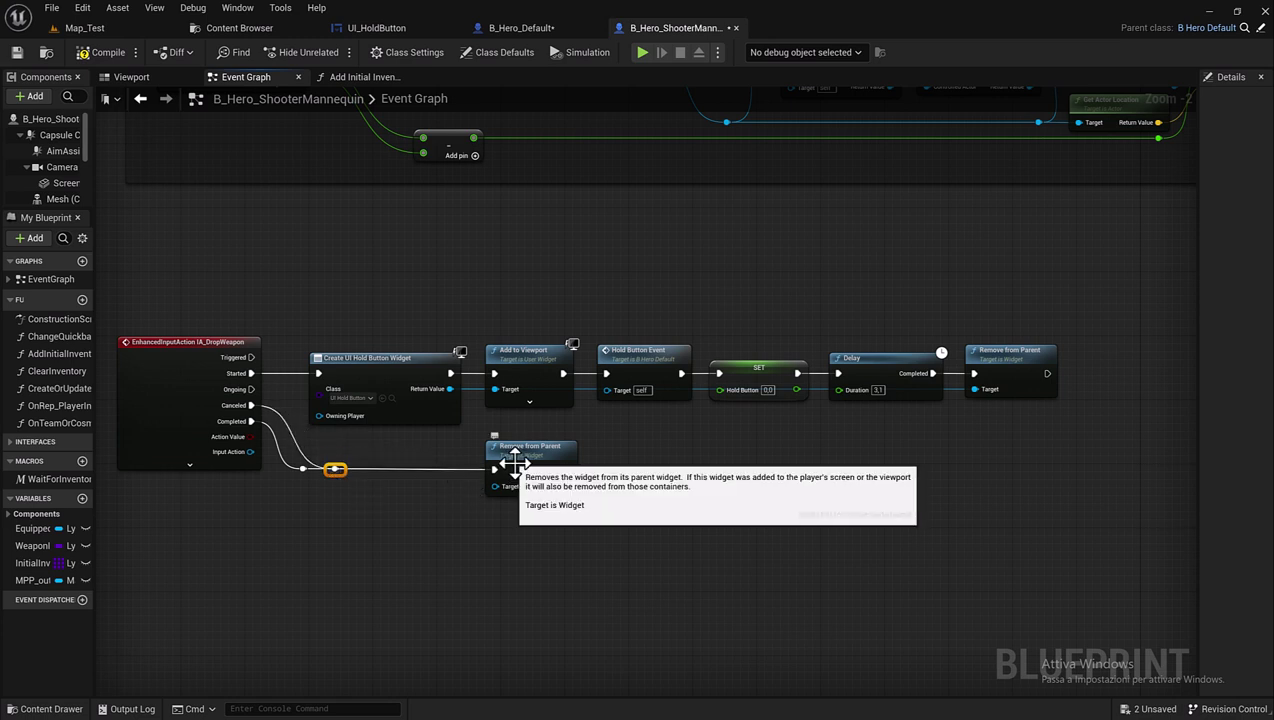
Feed the widget's Return Value into the lower Remove from Parent Target and compile.
mouse_move(450, 389)
left_mouse_down()
mouse_move(471, 470)
mouse_move(493, 485)
left_mouse_up()
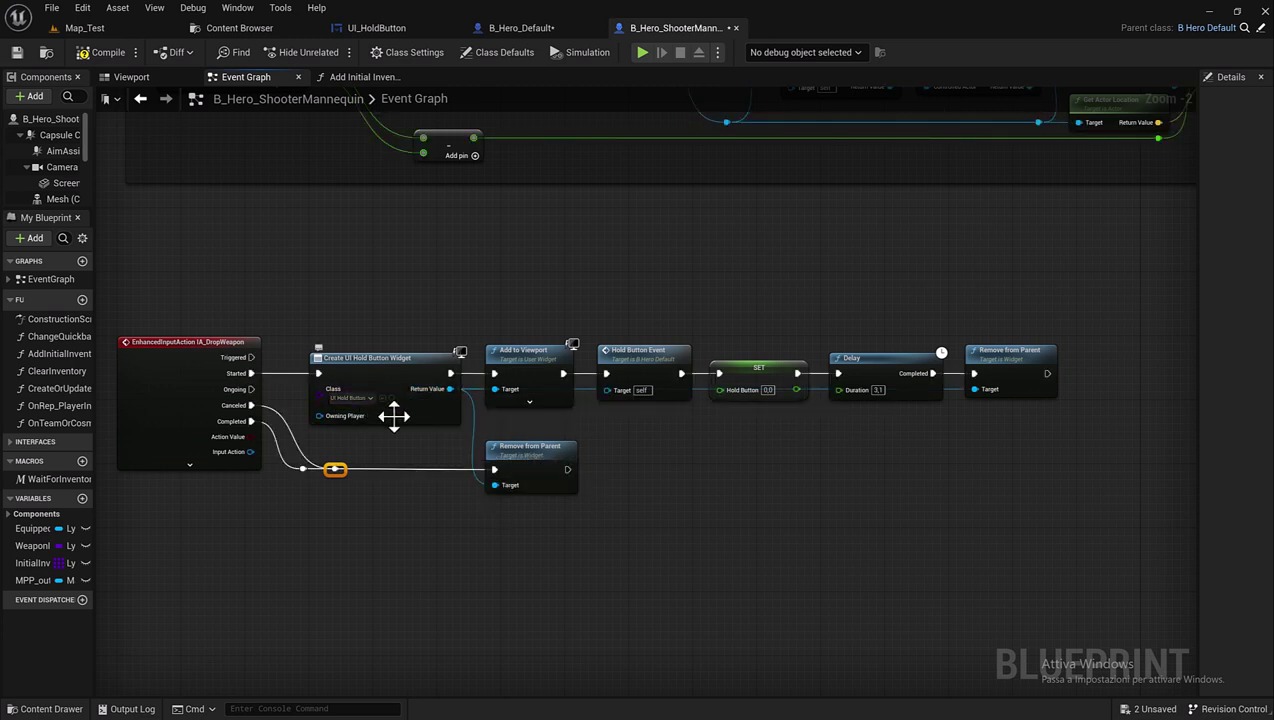
left_click(103, 55)
right_click_drag(640, 530, 735, 537)
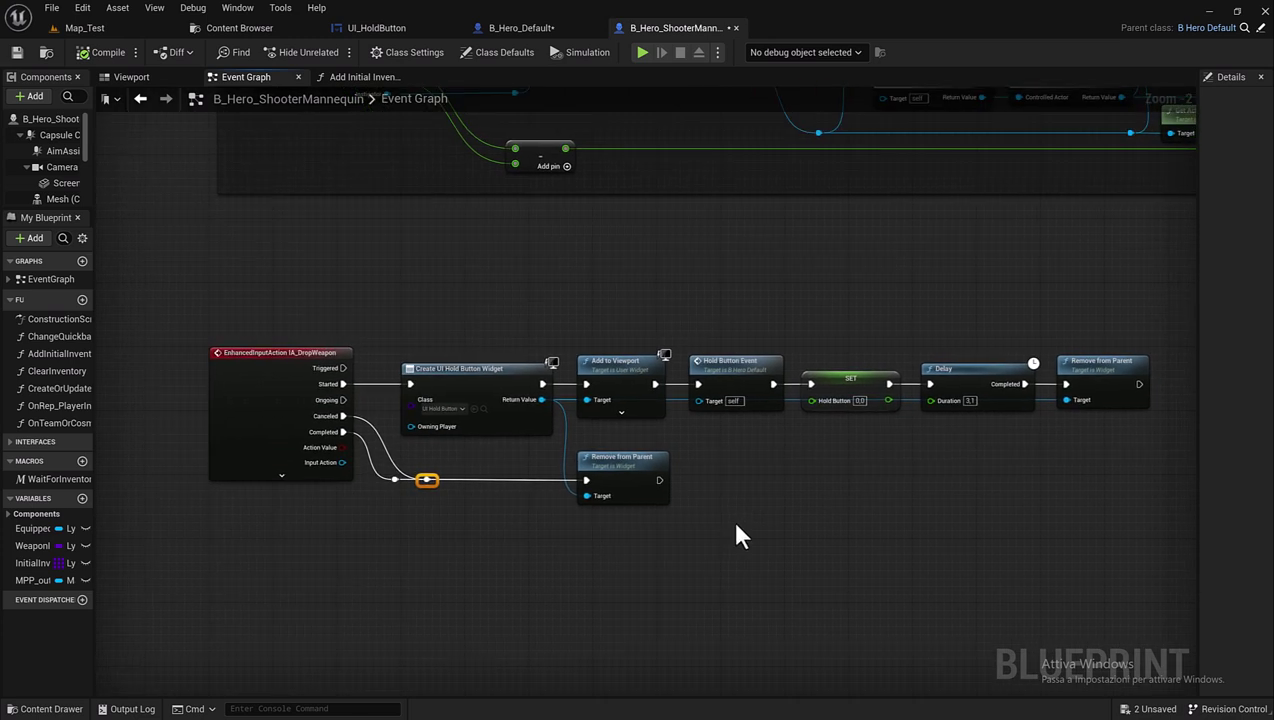
Start a Play-in-Editor session, walk onto the weapon pads, pick up the rifle and fire.
left_click(641, 50)
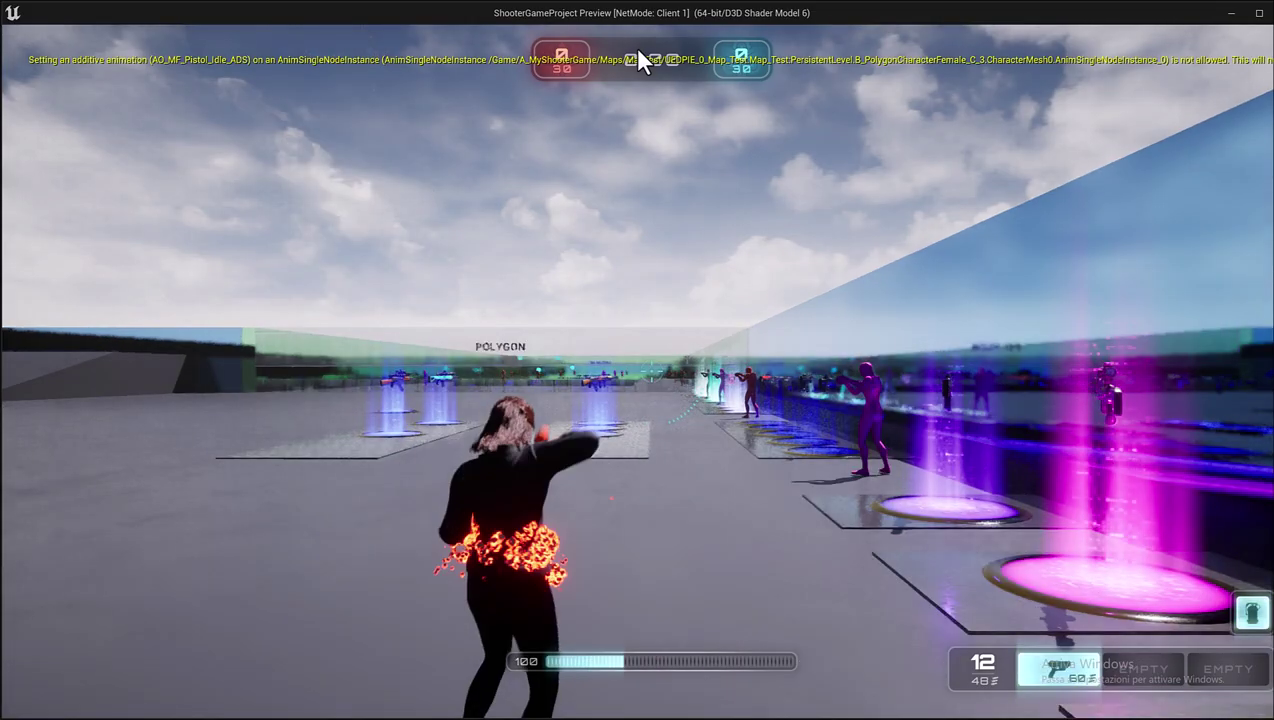
left_click(634, 47)
key("w")
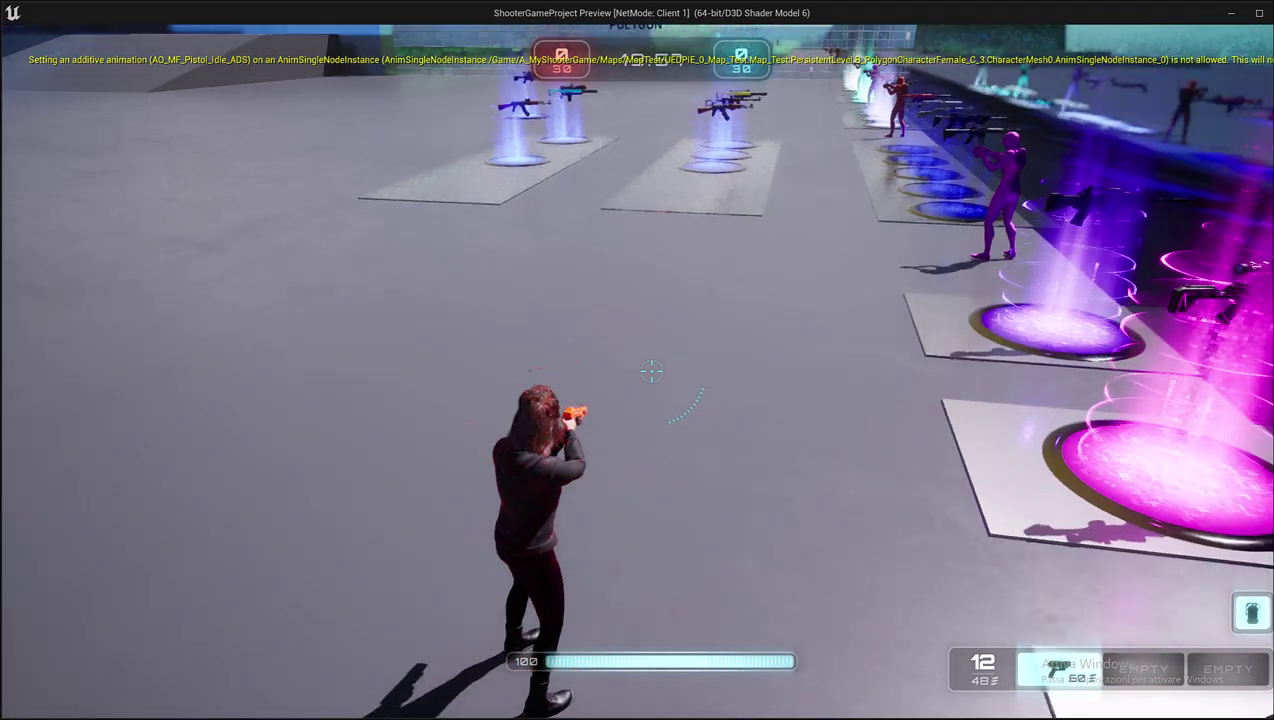
key("d")
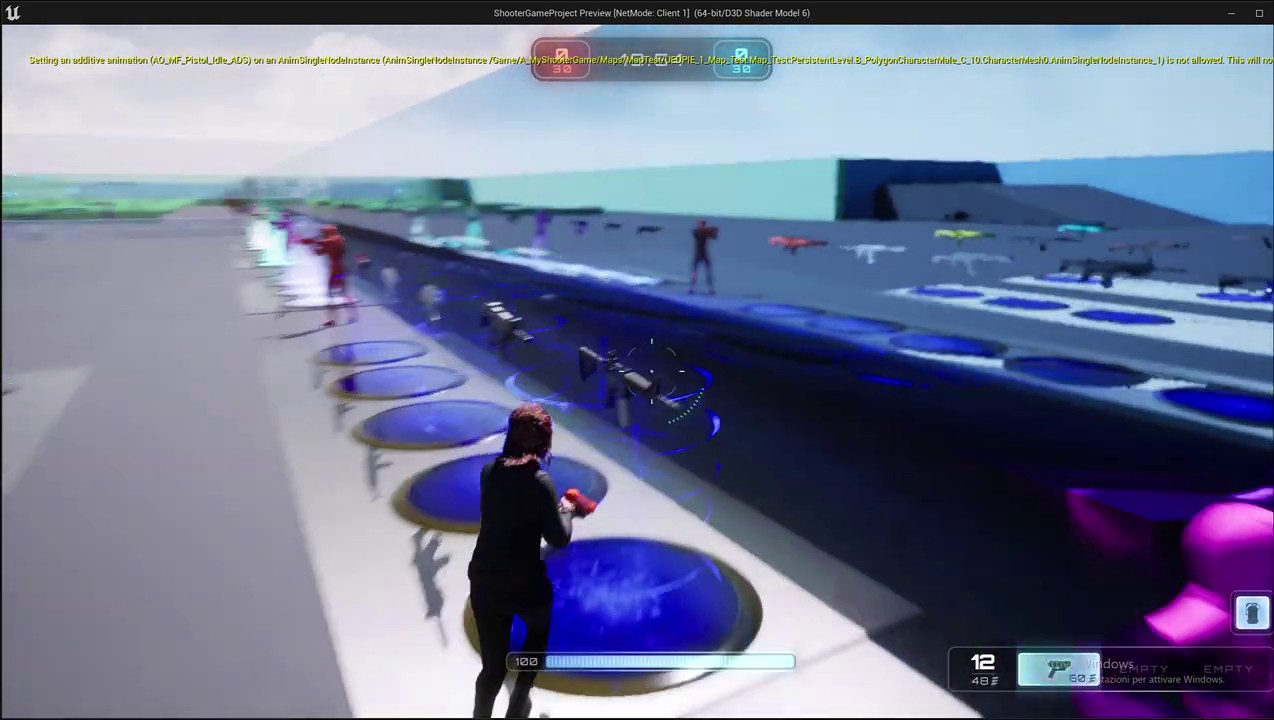
key("w")
left_click(651, 371)
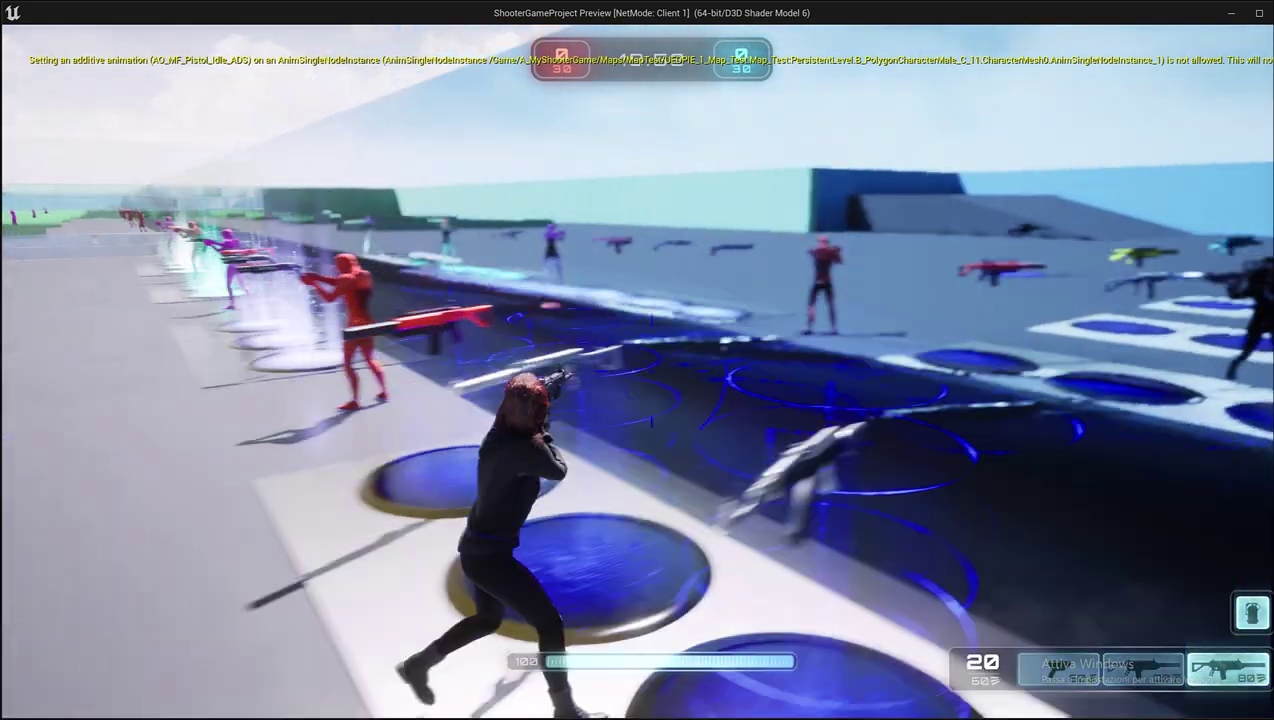
Switch between pistol and rifle, then hold the Delete drop key to show the Item Deleting bar.
key("w")
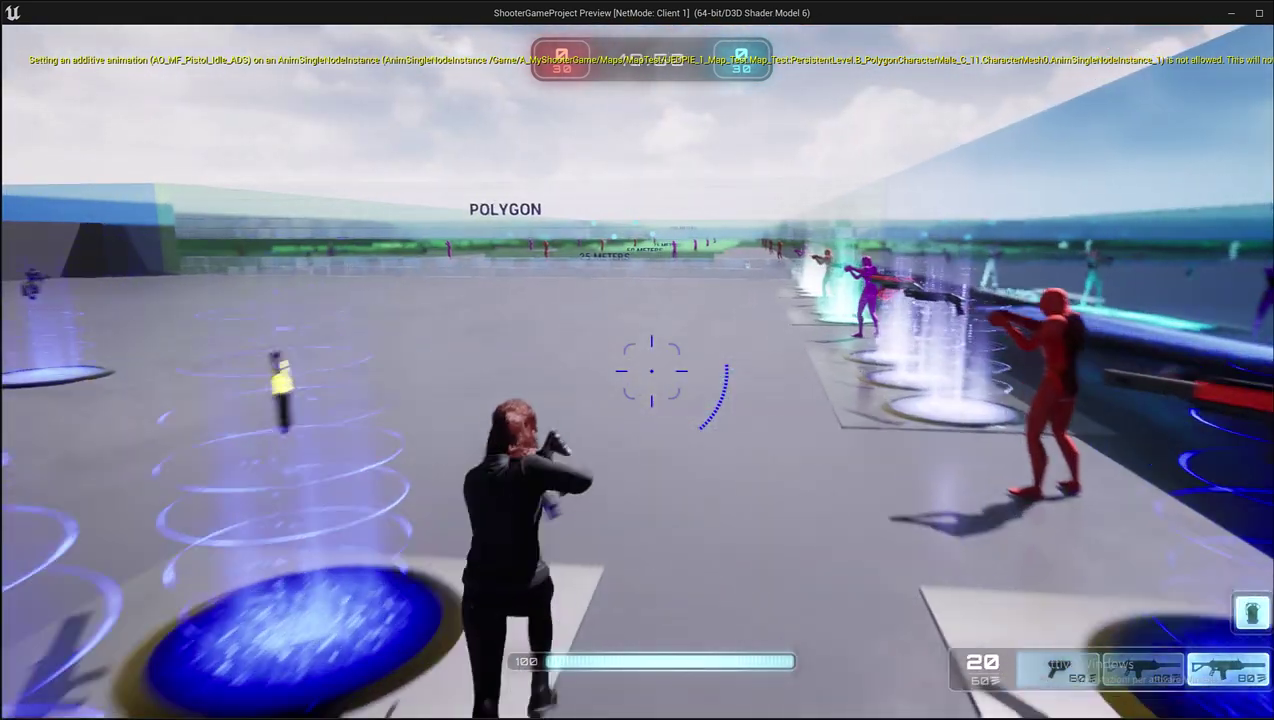
key("w")
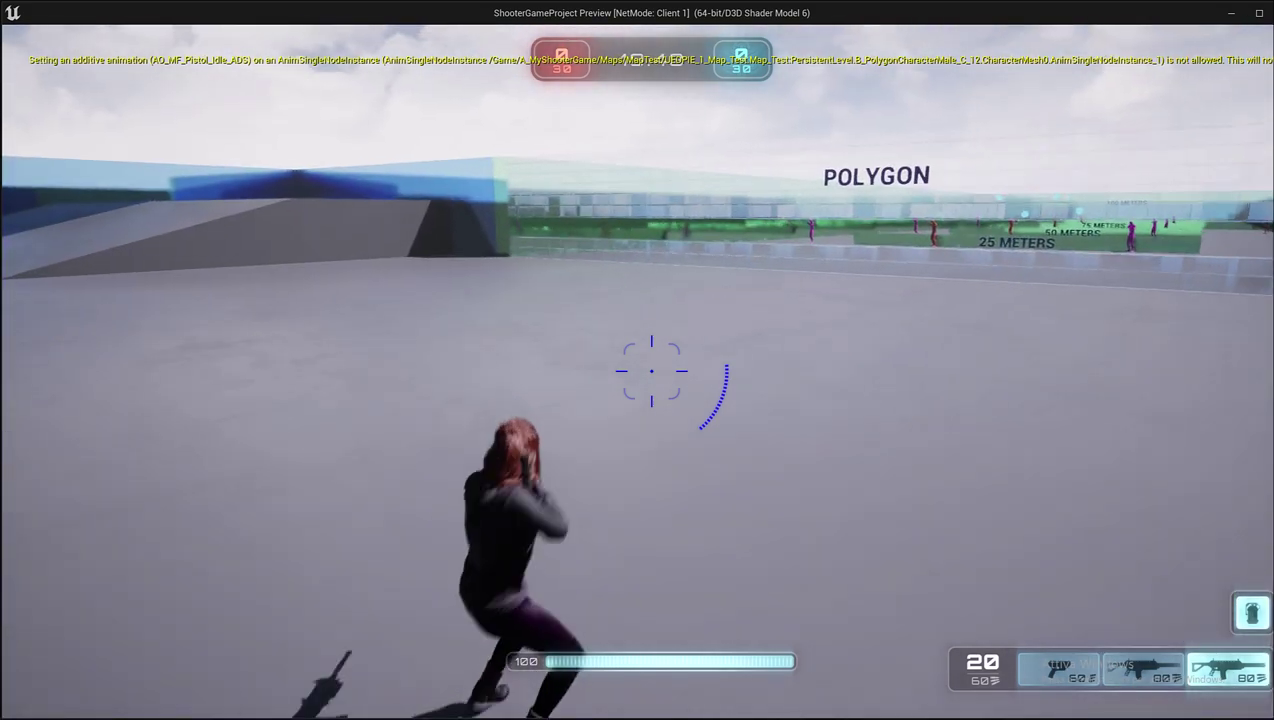
key("1")
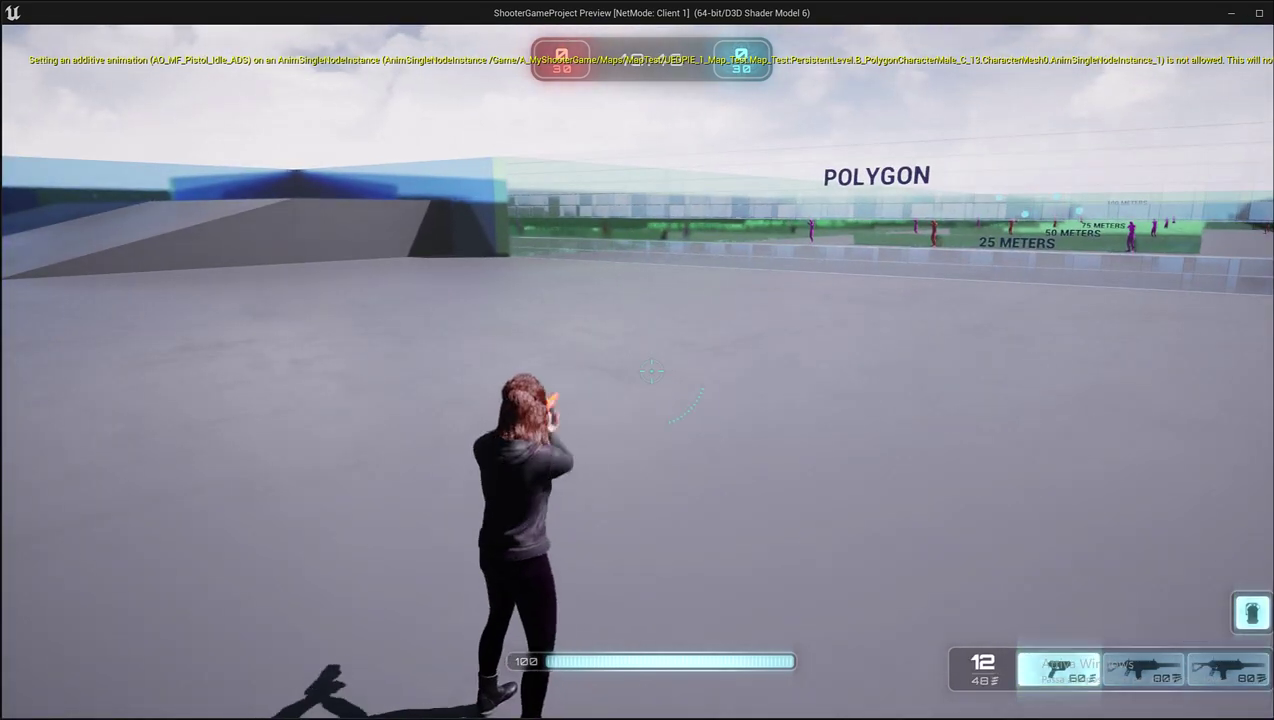
key("3")
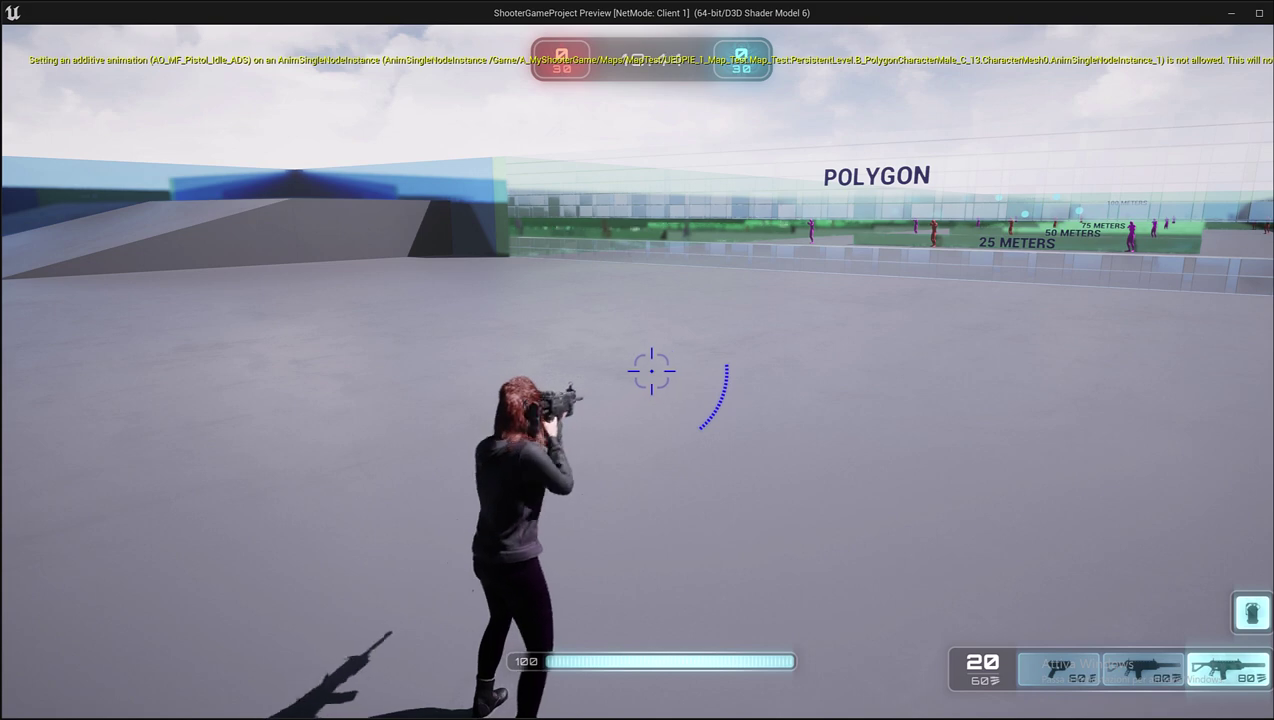
key("Delete")
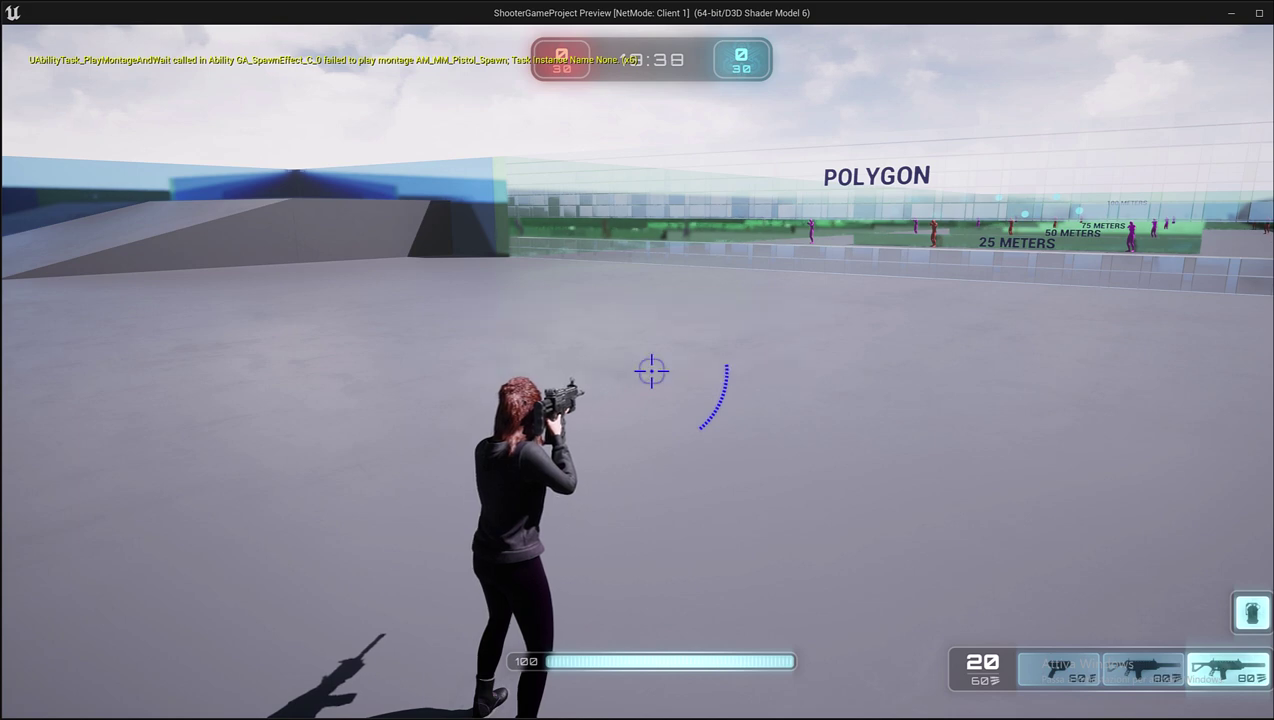
key("Delete")
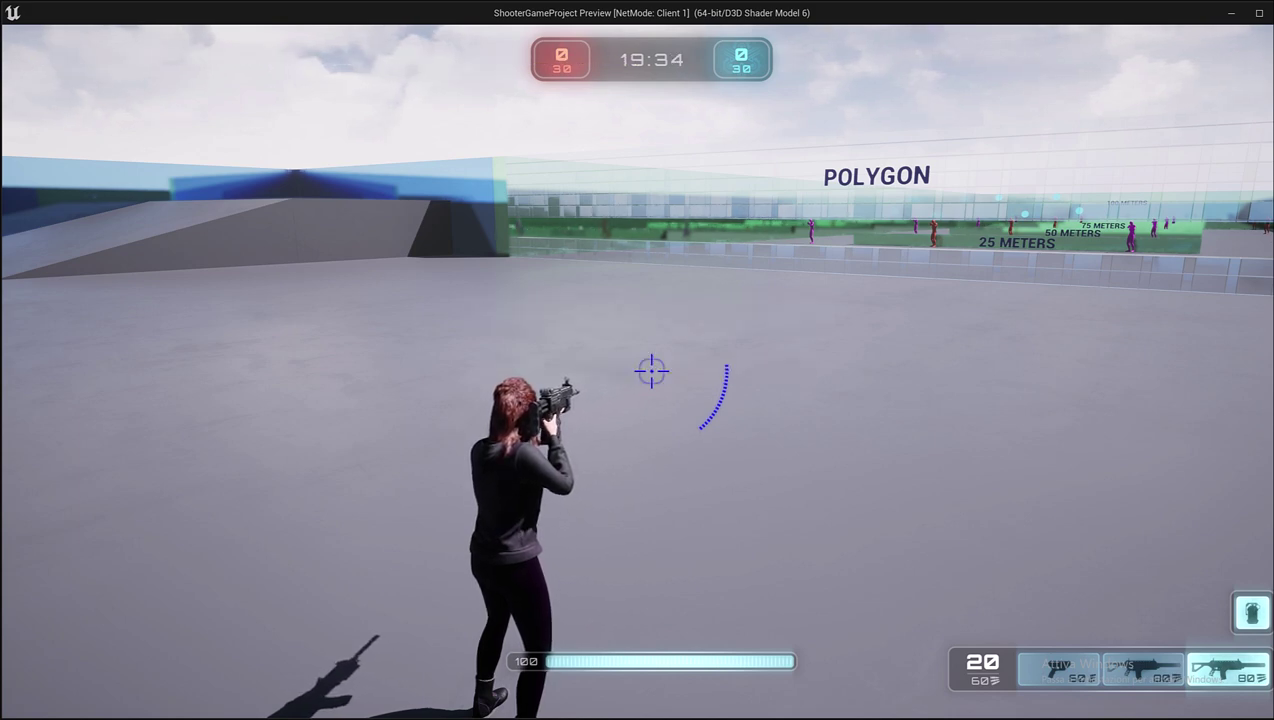
Hold the drop key with the pistol and rifles in slots 1–3 to test the Item Deleting bar.
key("Delete")
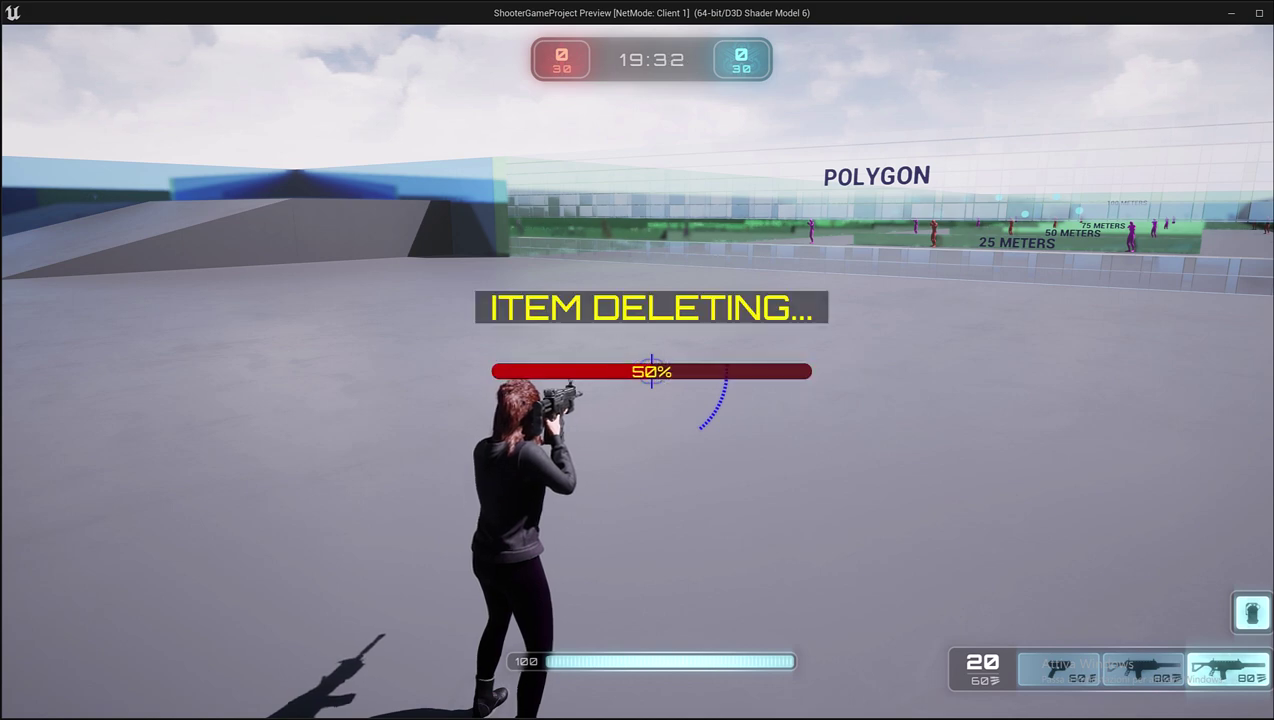
key("1")
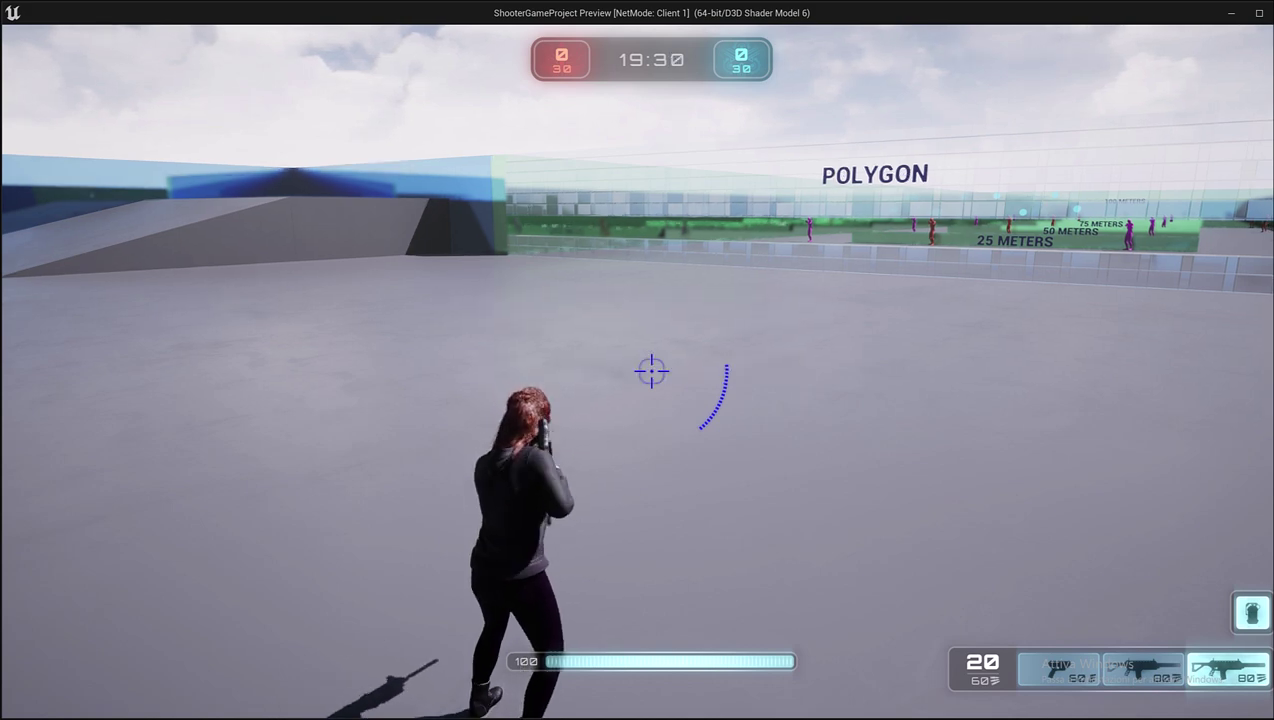
key("2")
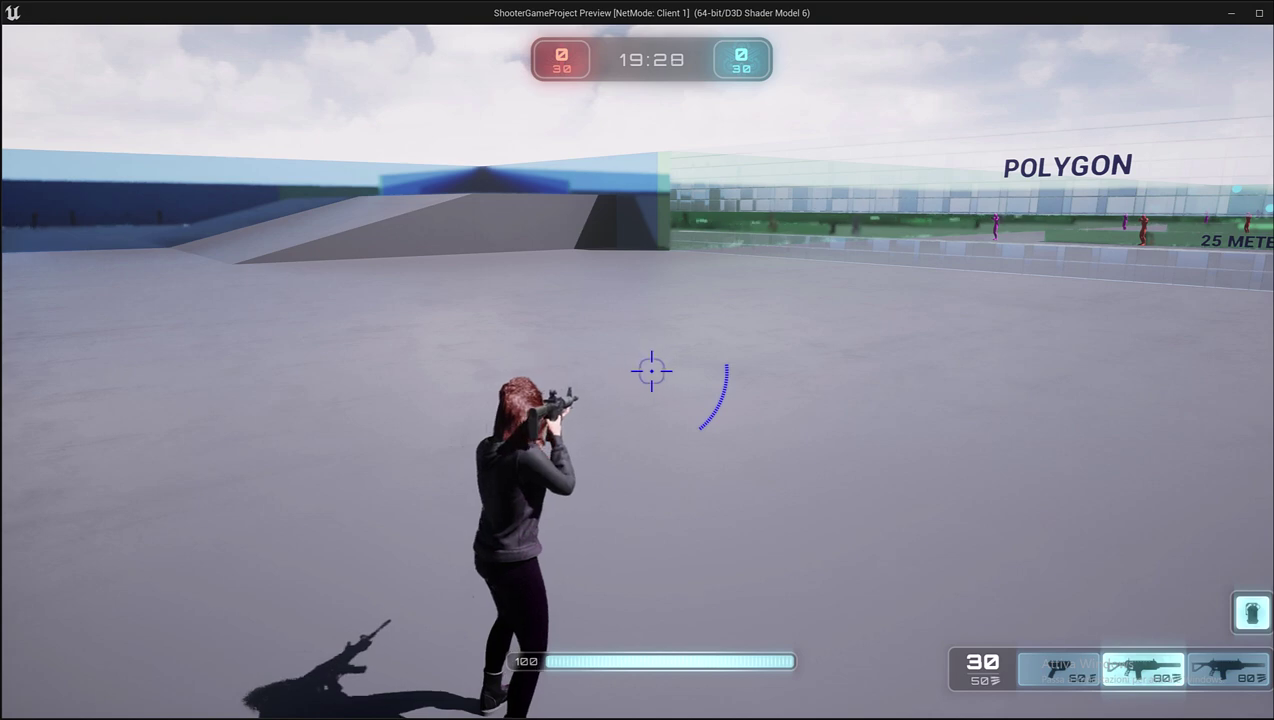
key("Delete")
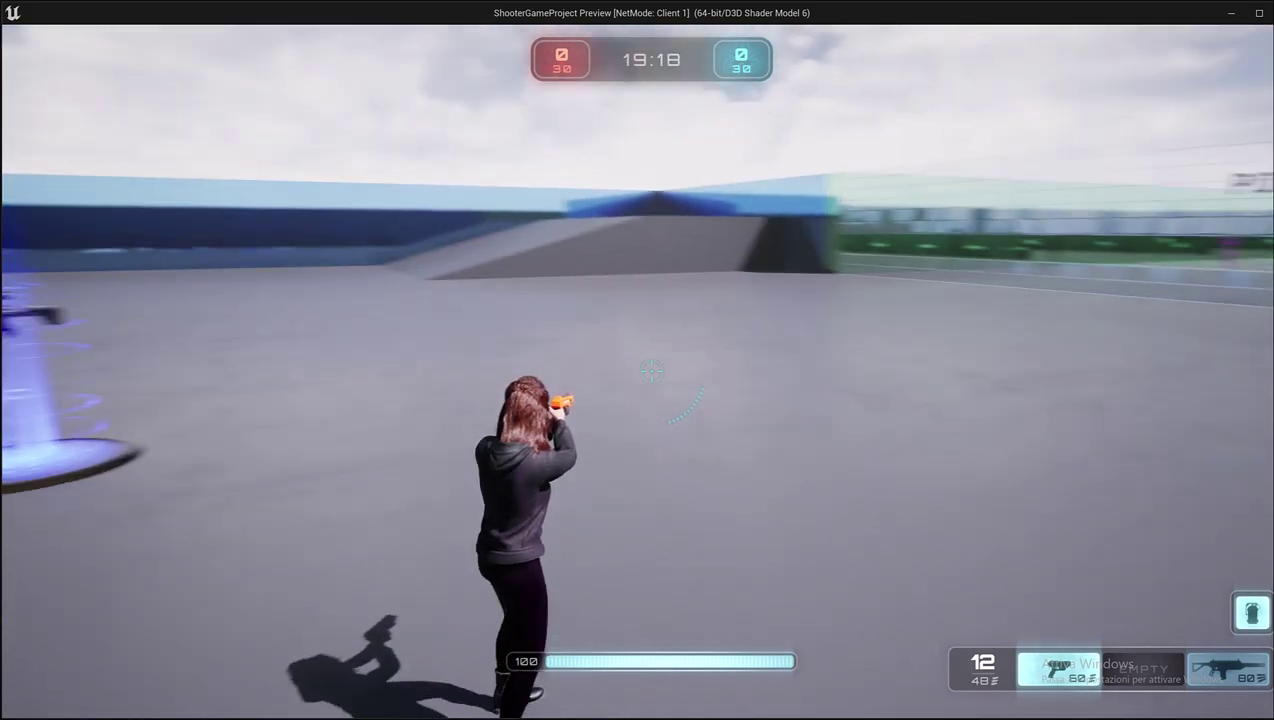
key("3")
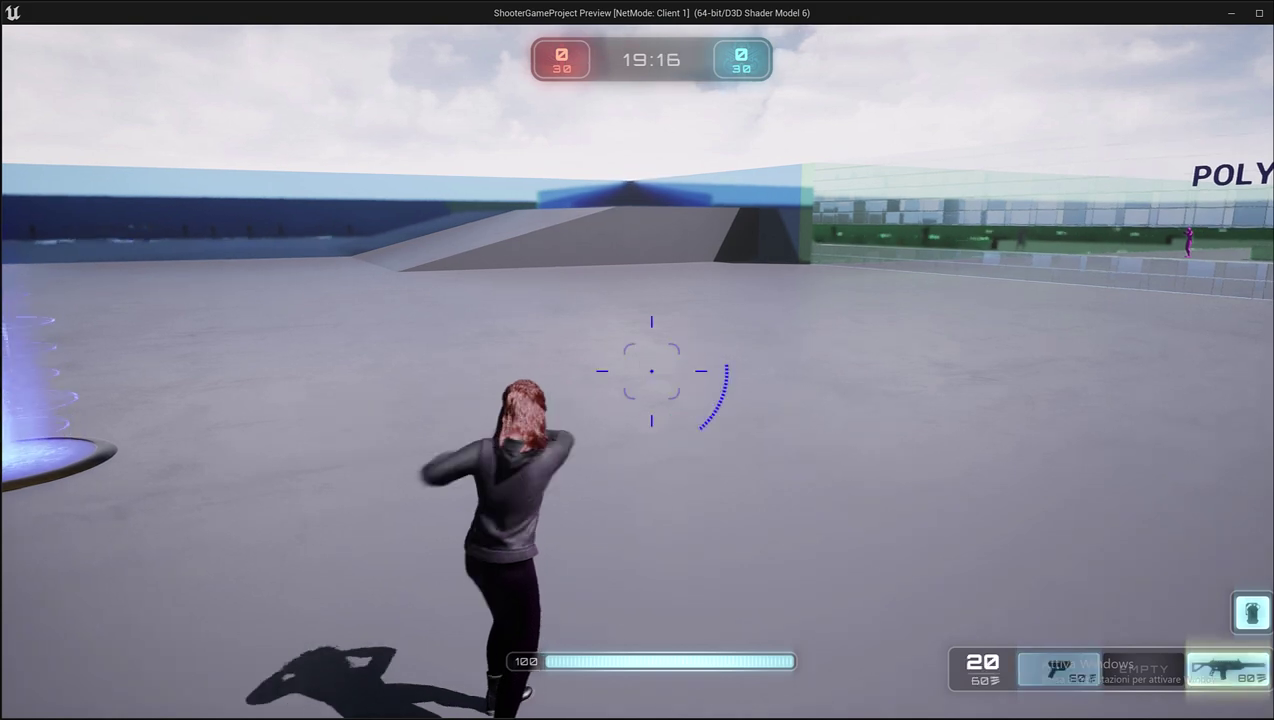
key("g")
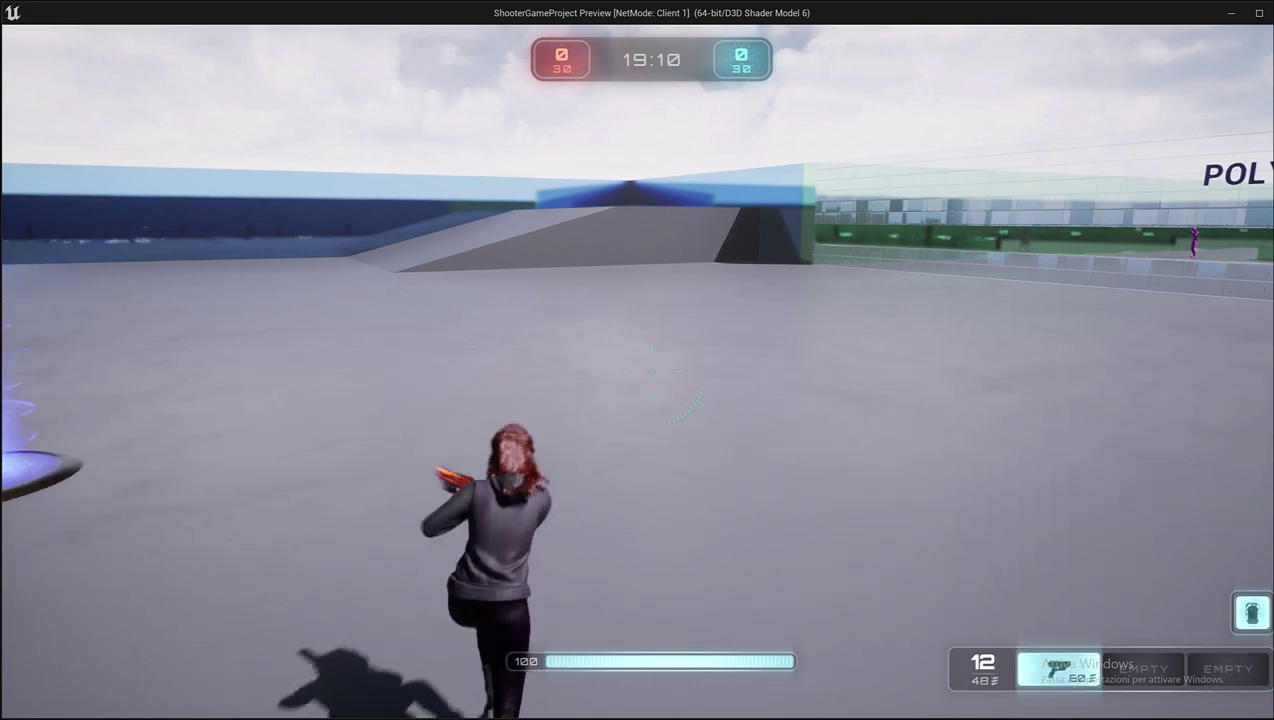
Run to the weapon pads for a new rifle, hold the drop key again, then open the pause menu.
key("w")
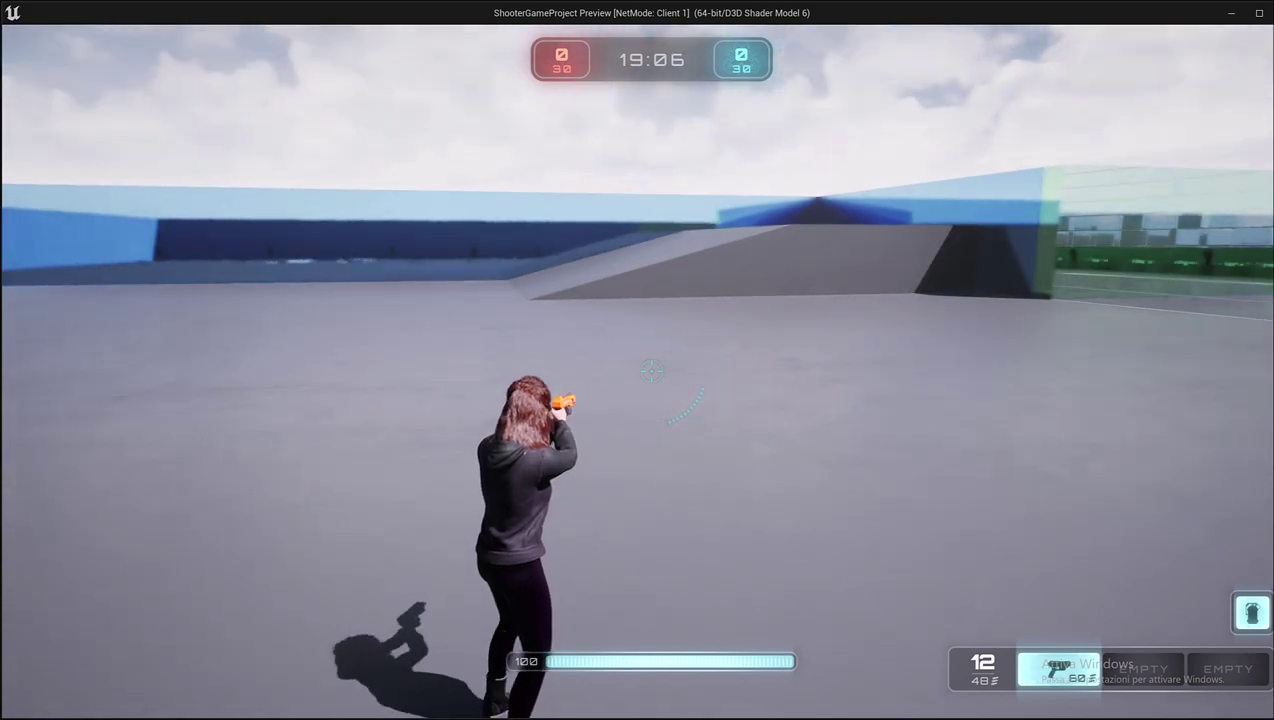
key("w")
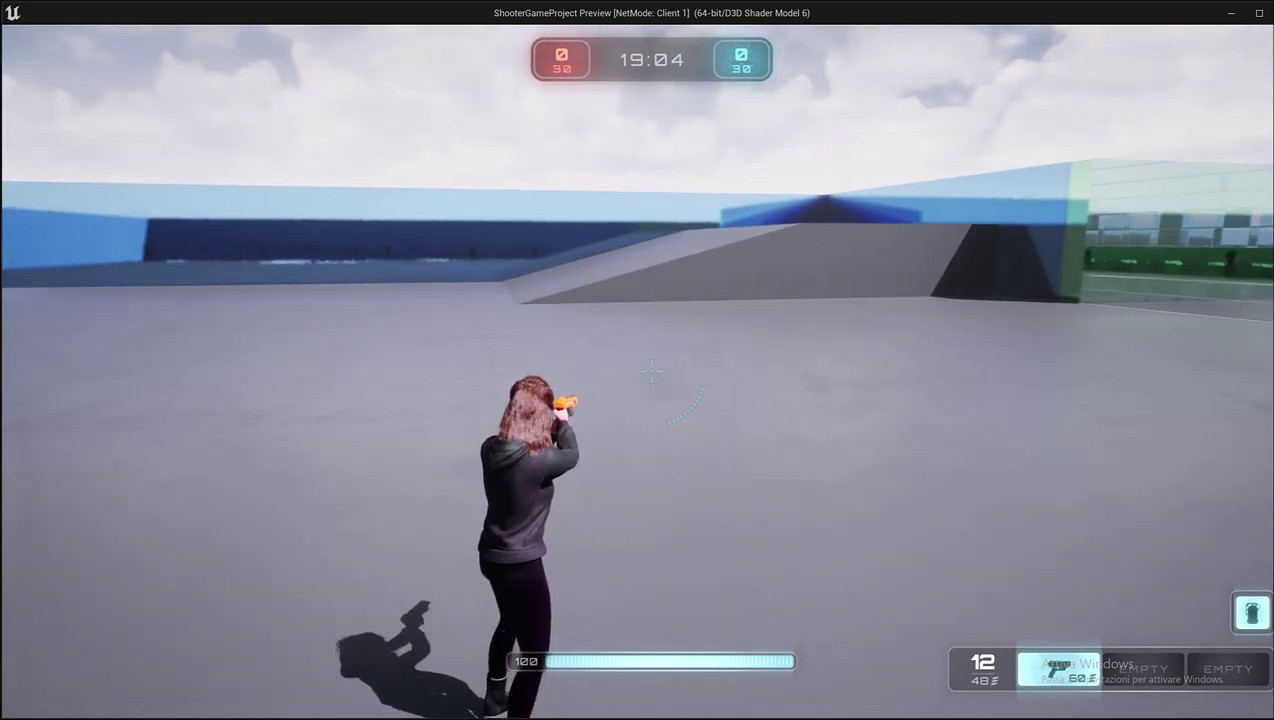
key("x")
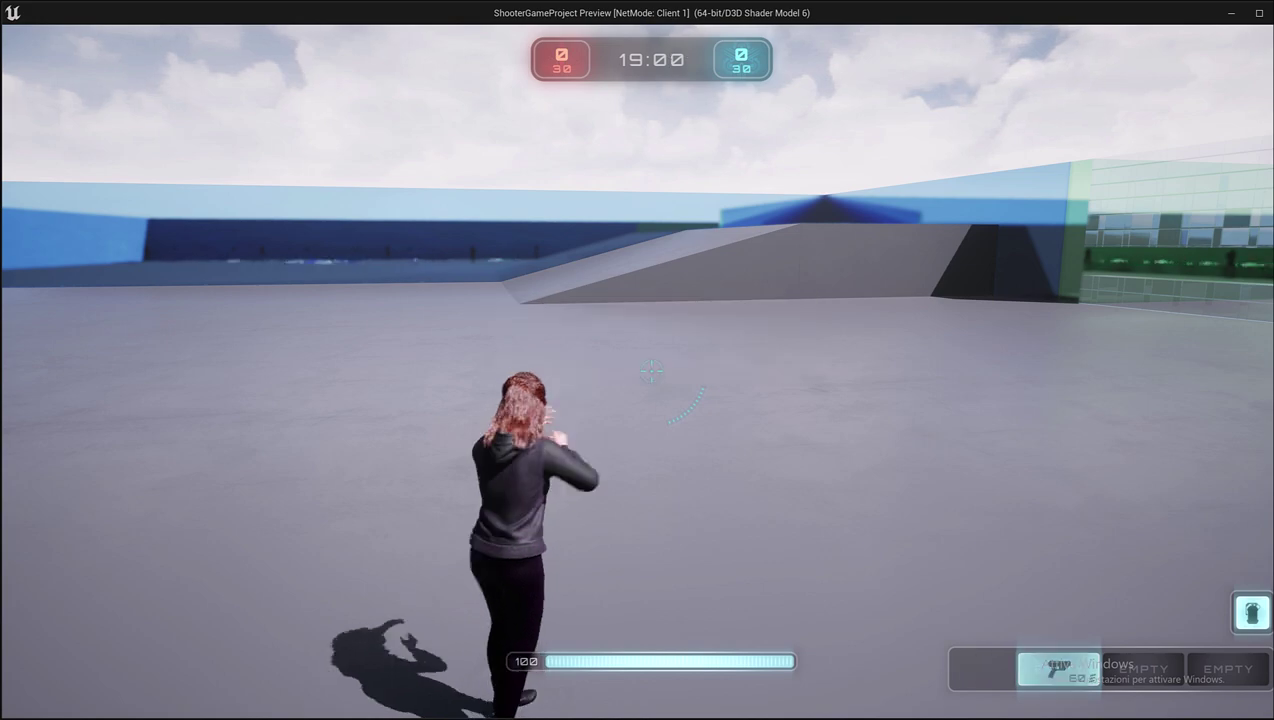
key("w")
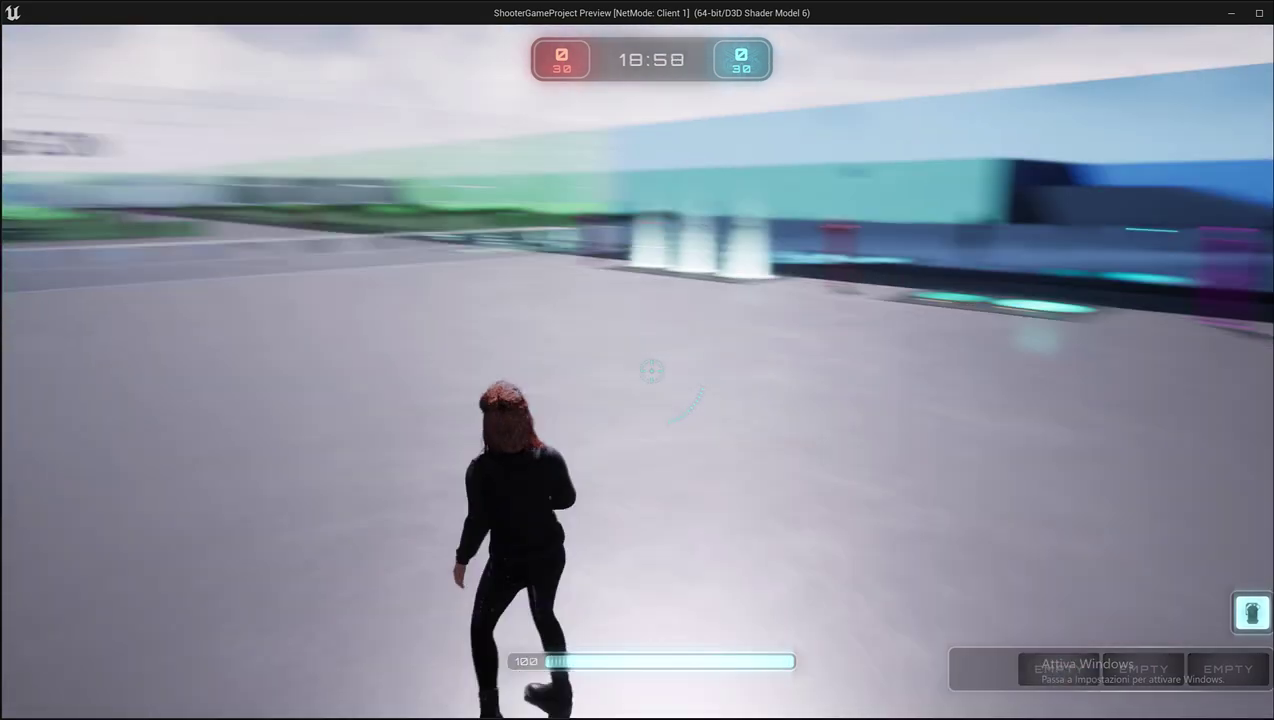
key("w")
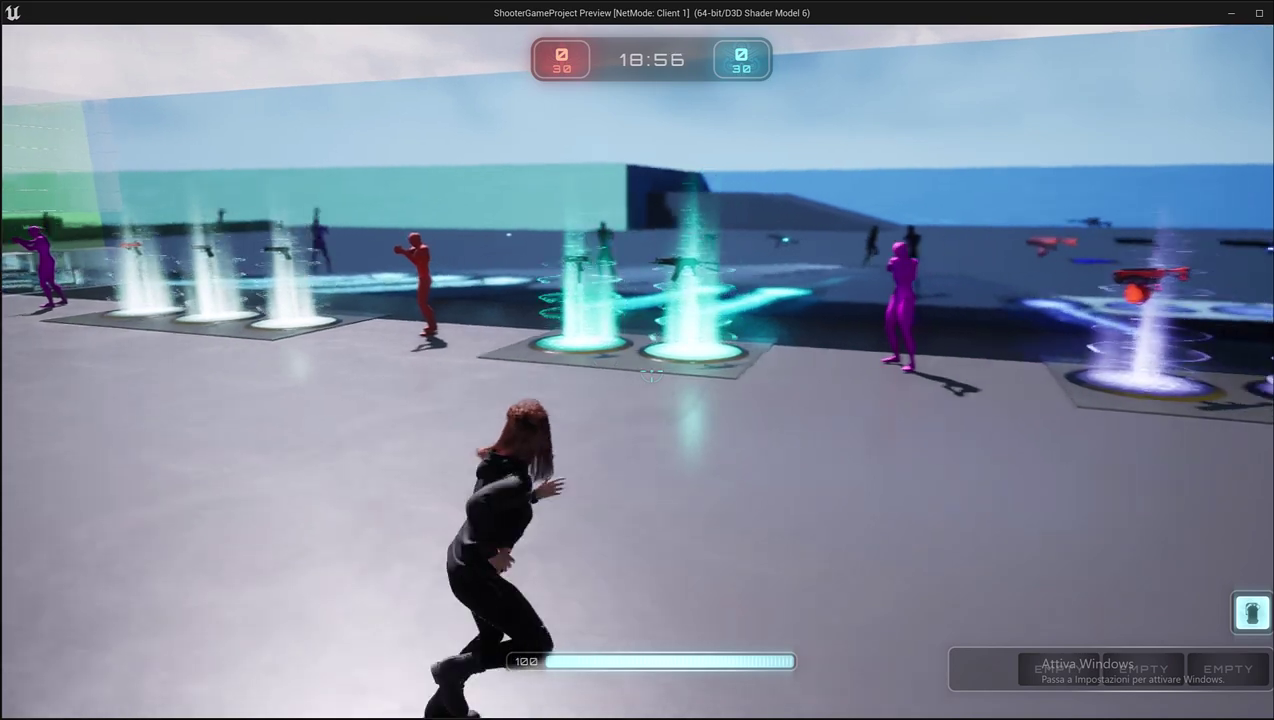
key("w")
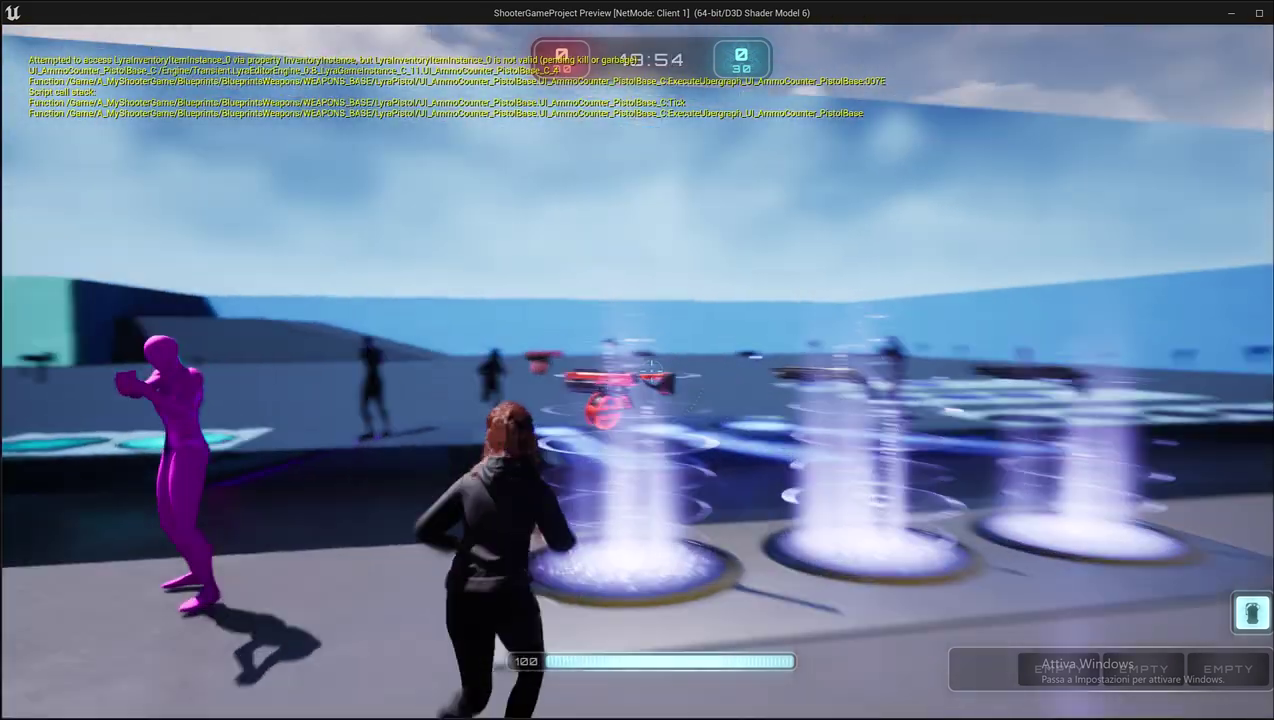
key("w")
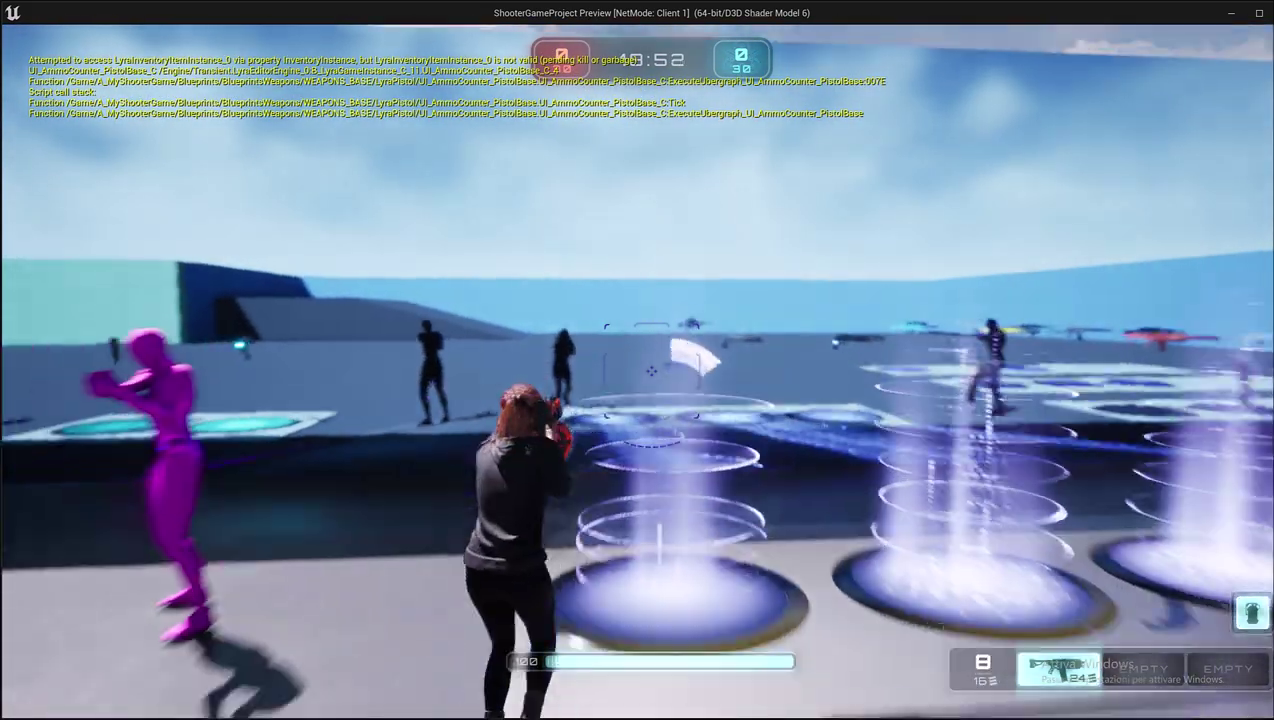
key("w")
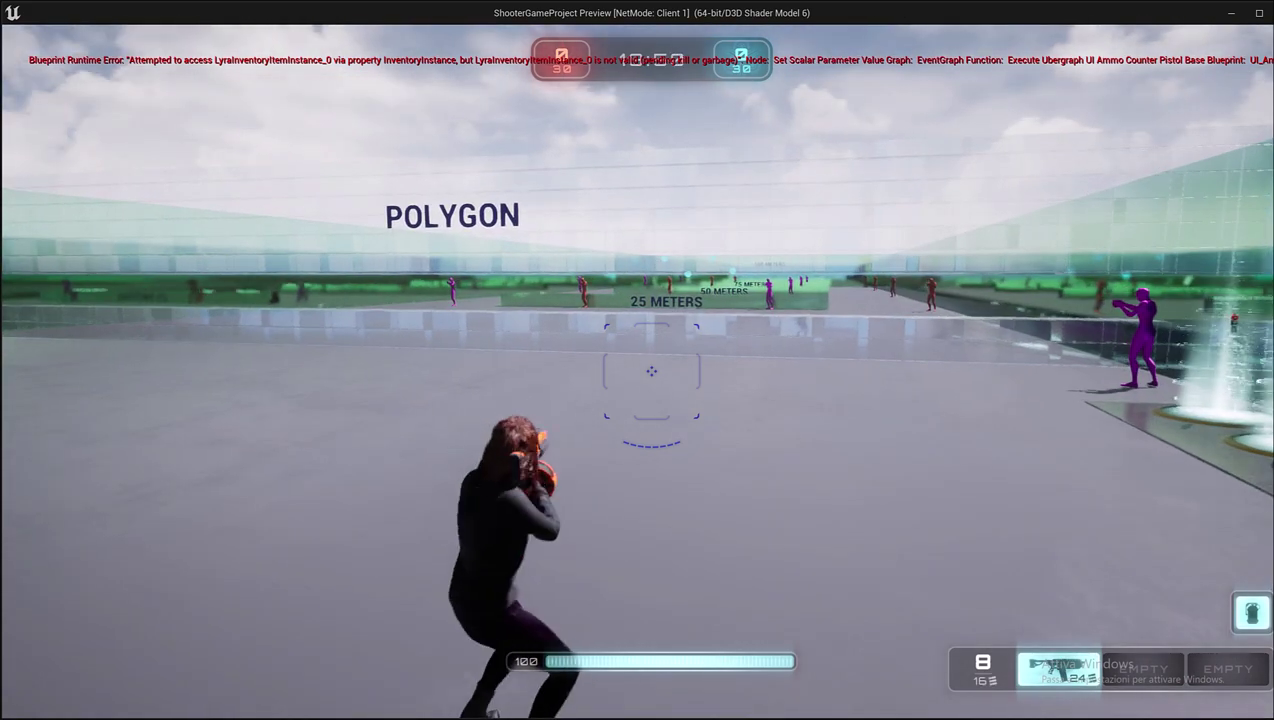
key("Delete")
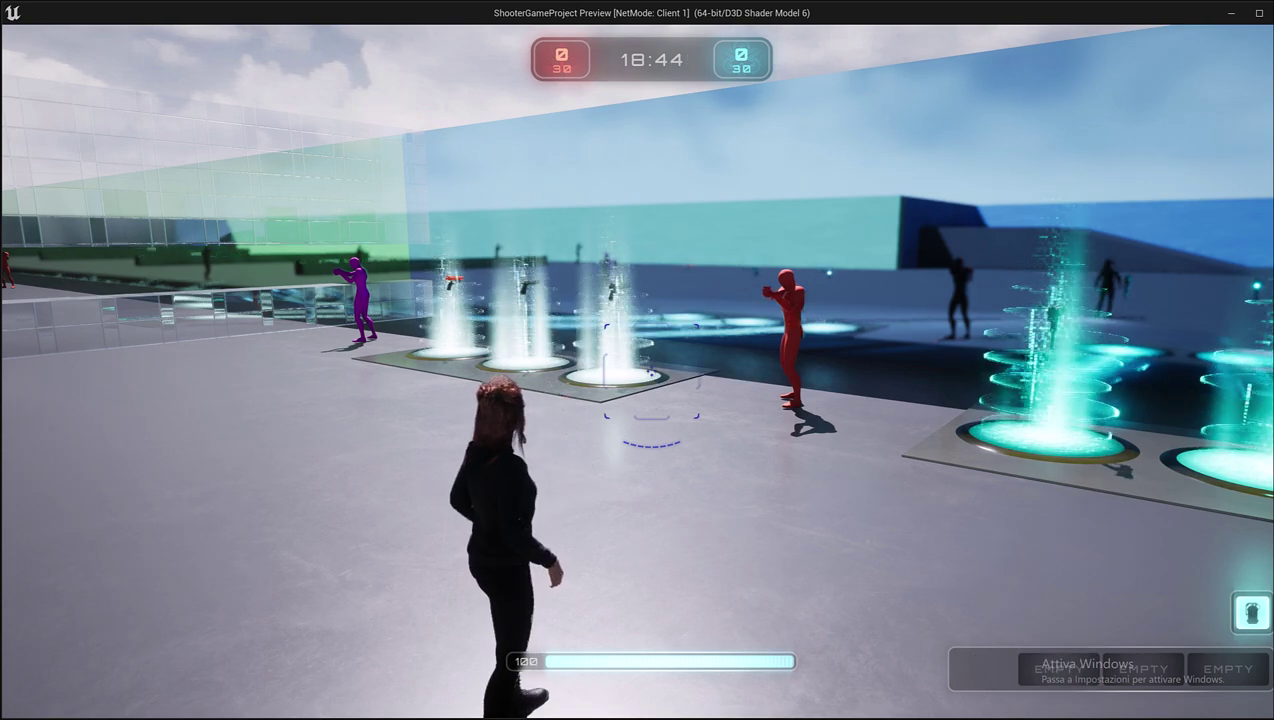
key("Escape")
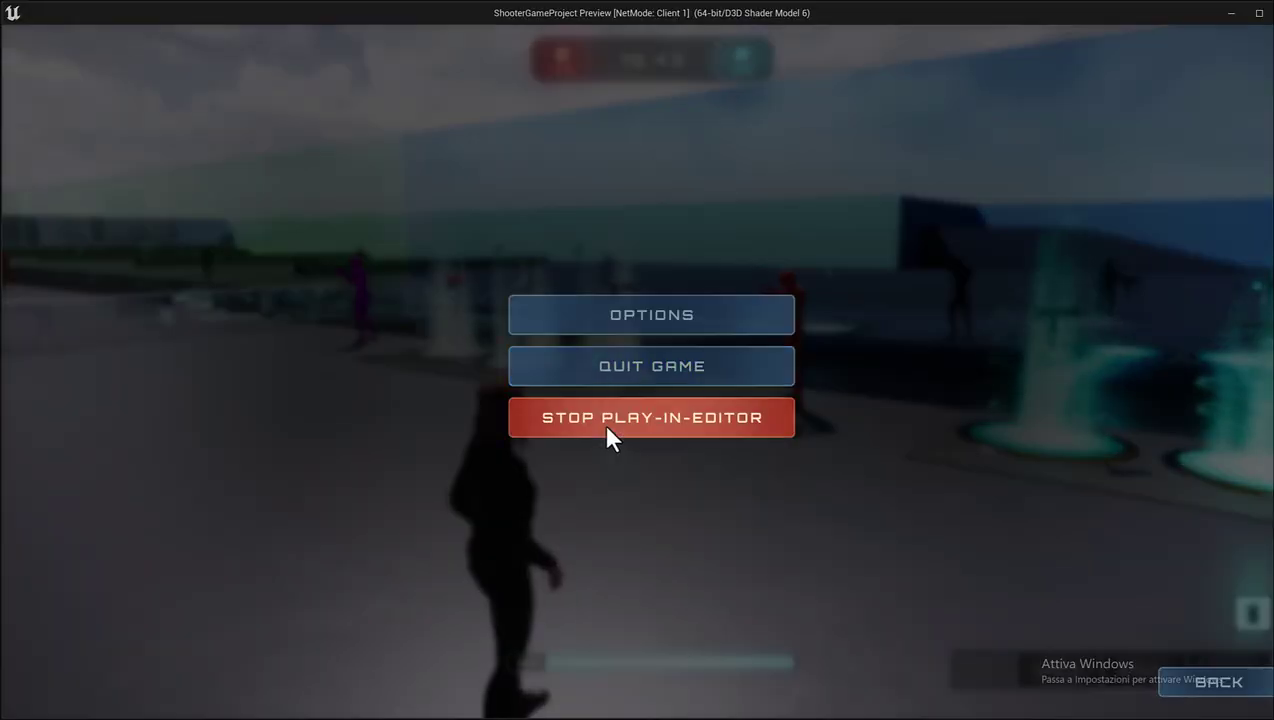
Stop the preview, set the Hold Button Event Delay to 0.27 seconds, compile and replay.
left_click(611, 438)
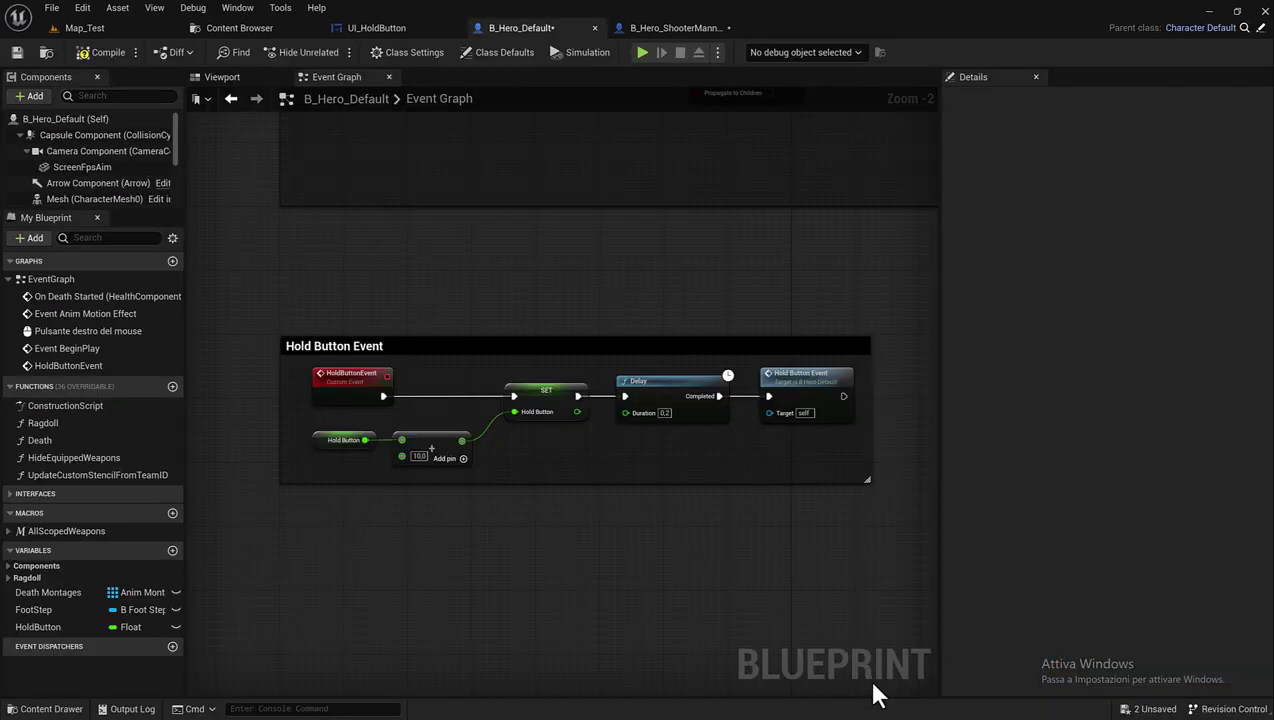
right_click_drag(517, 290, 506, 239)
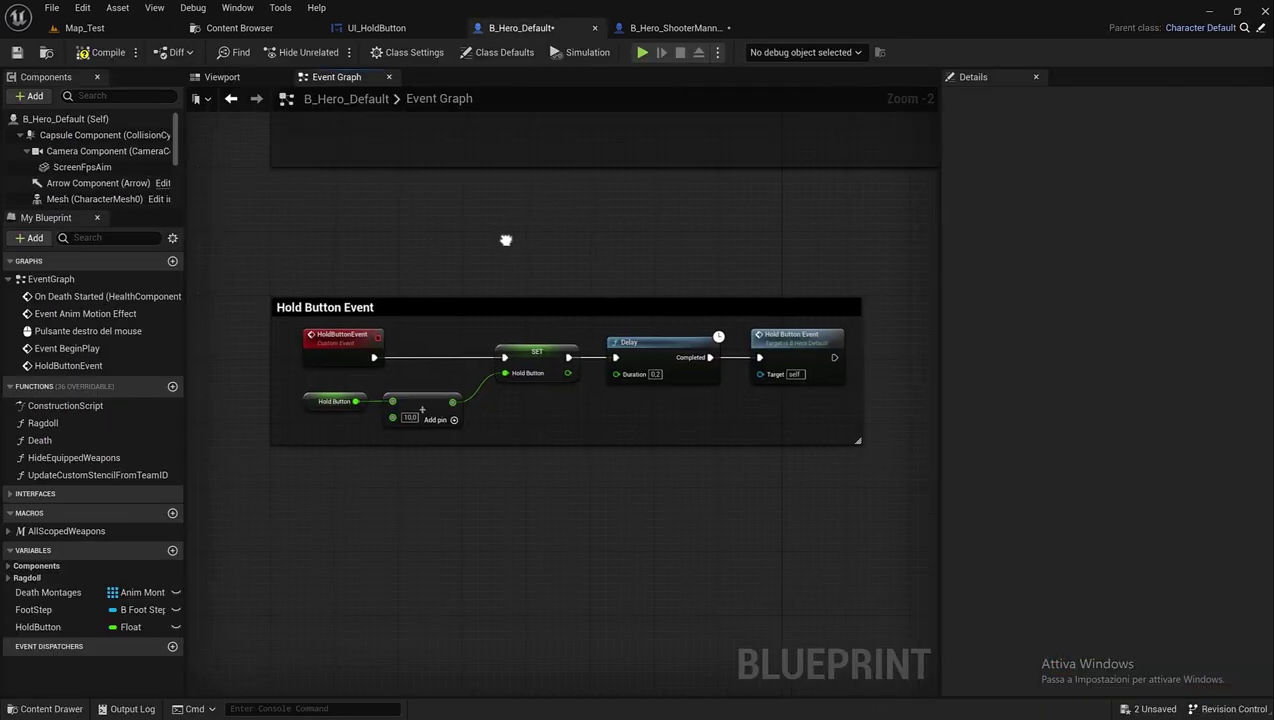
left_click_drag(939, 262, 1074, 251)
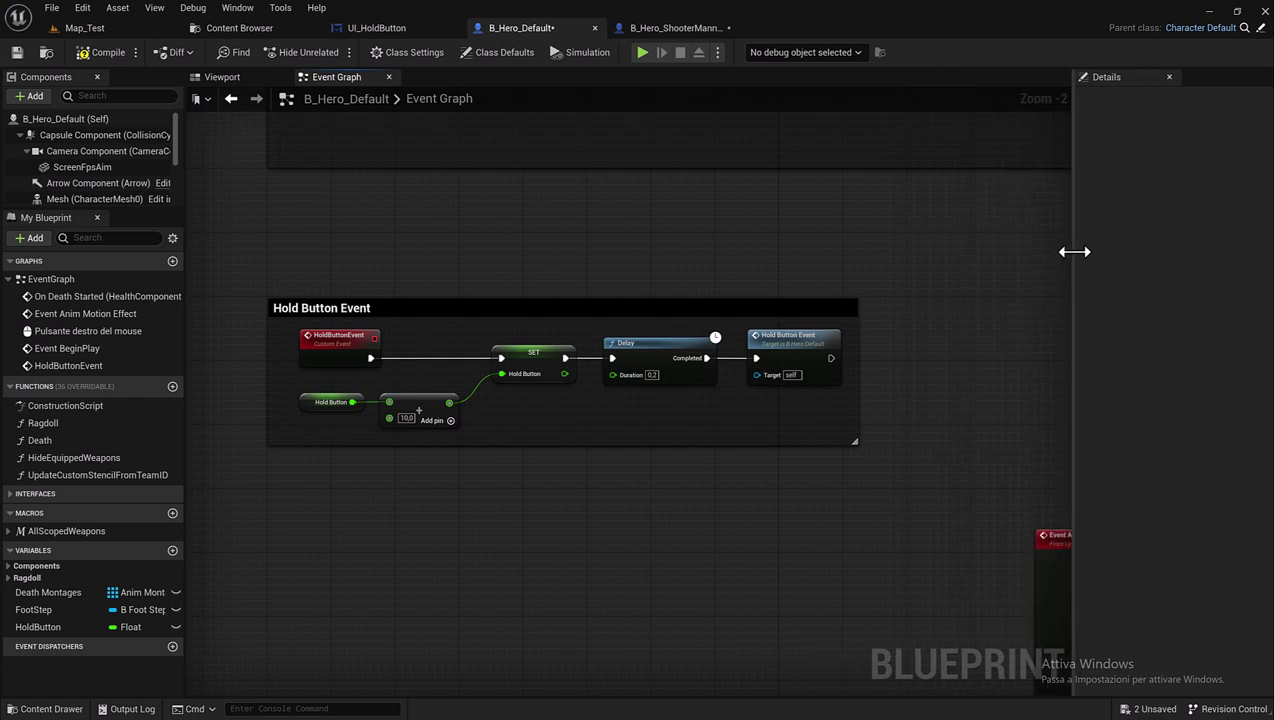
right_click_drag(694, 290, 729, 316)
type("7")
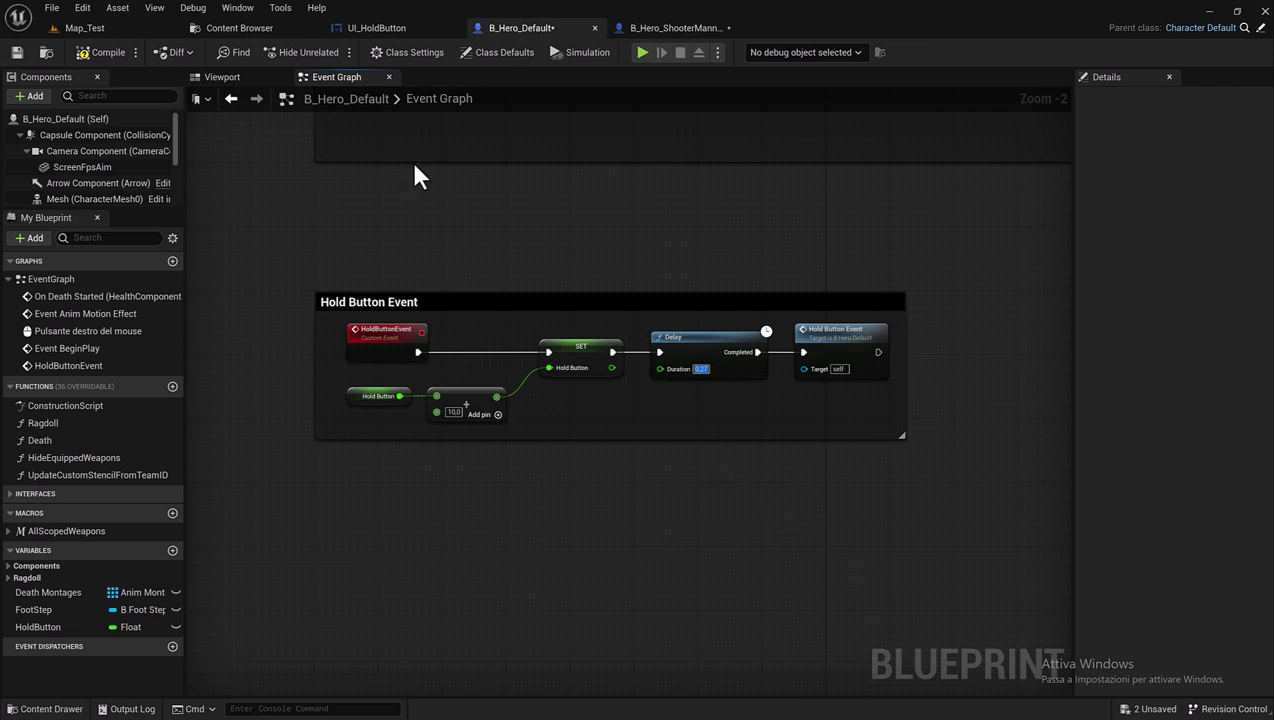
left_click(115, 48)
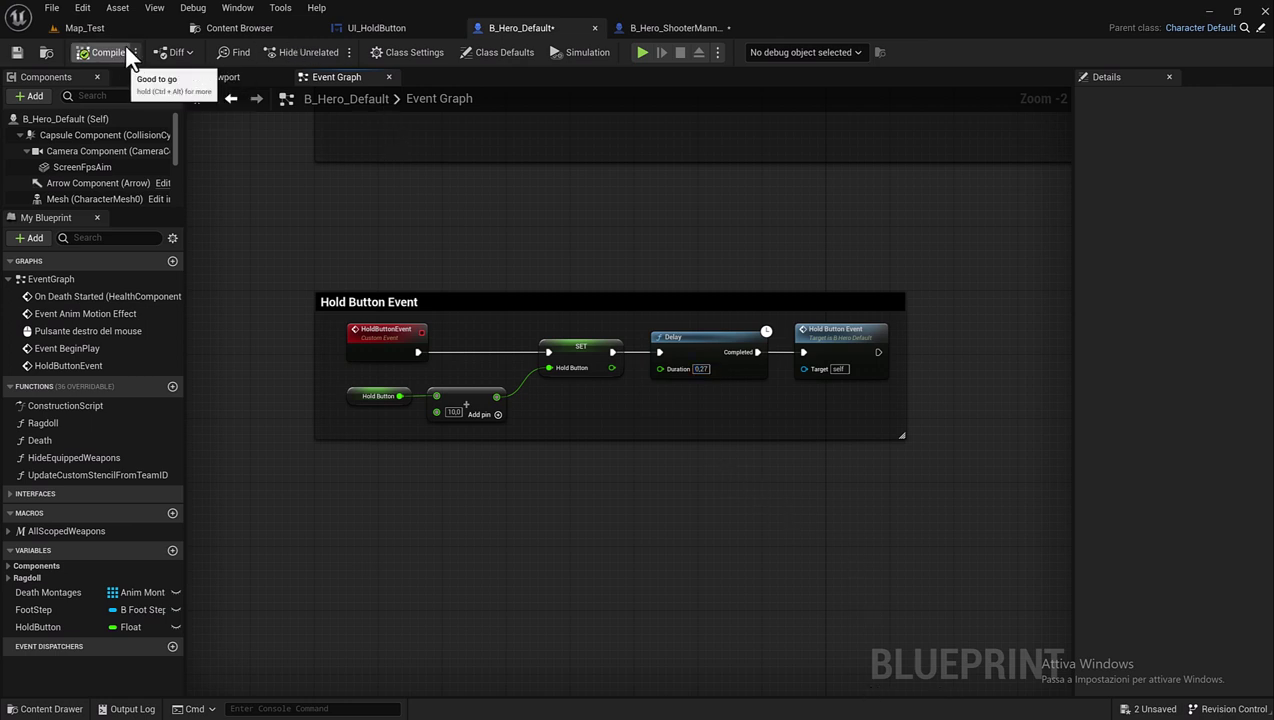
left_click(641, 52)
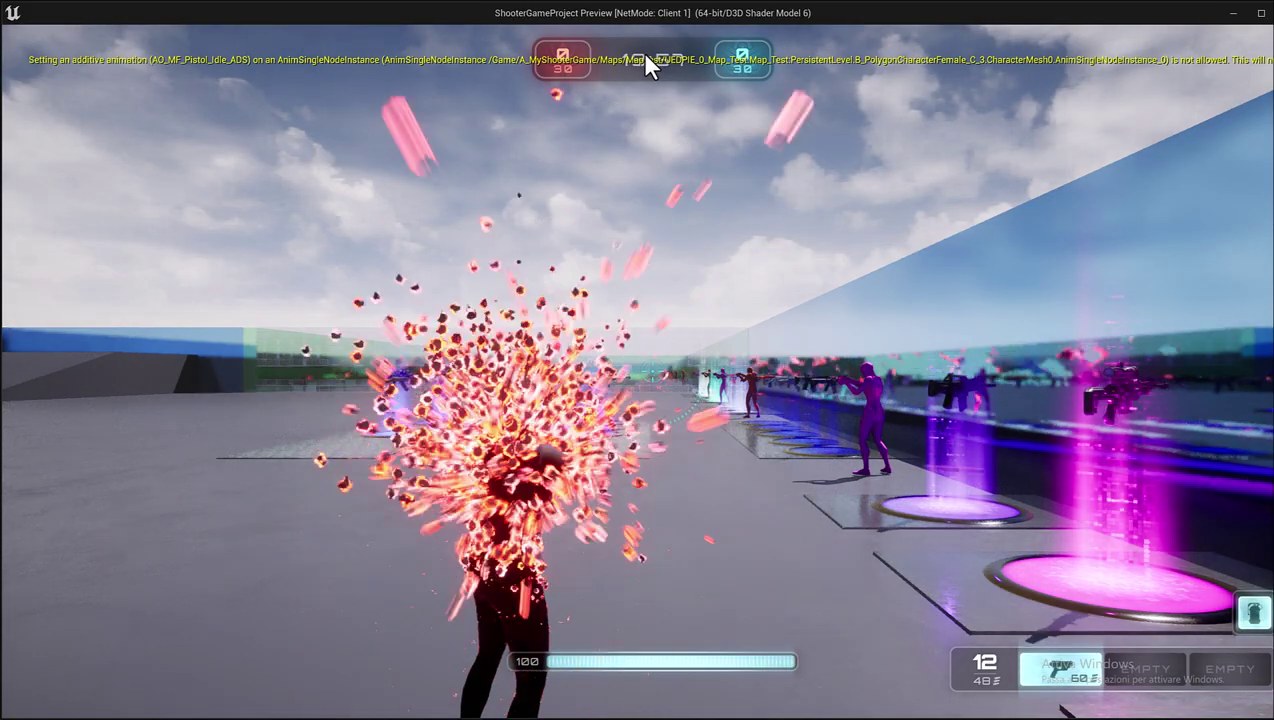
Hold the Delete drop key to test the new 0.27-second timing and drop the rifle.
left_click(641, 52)
key("Delete")
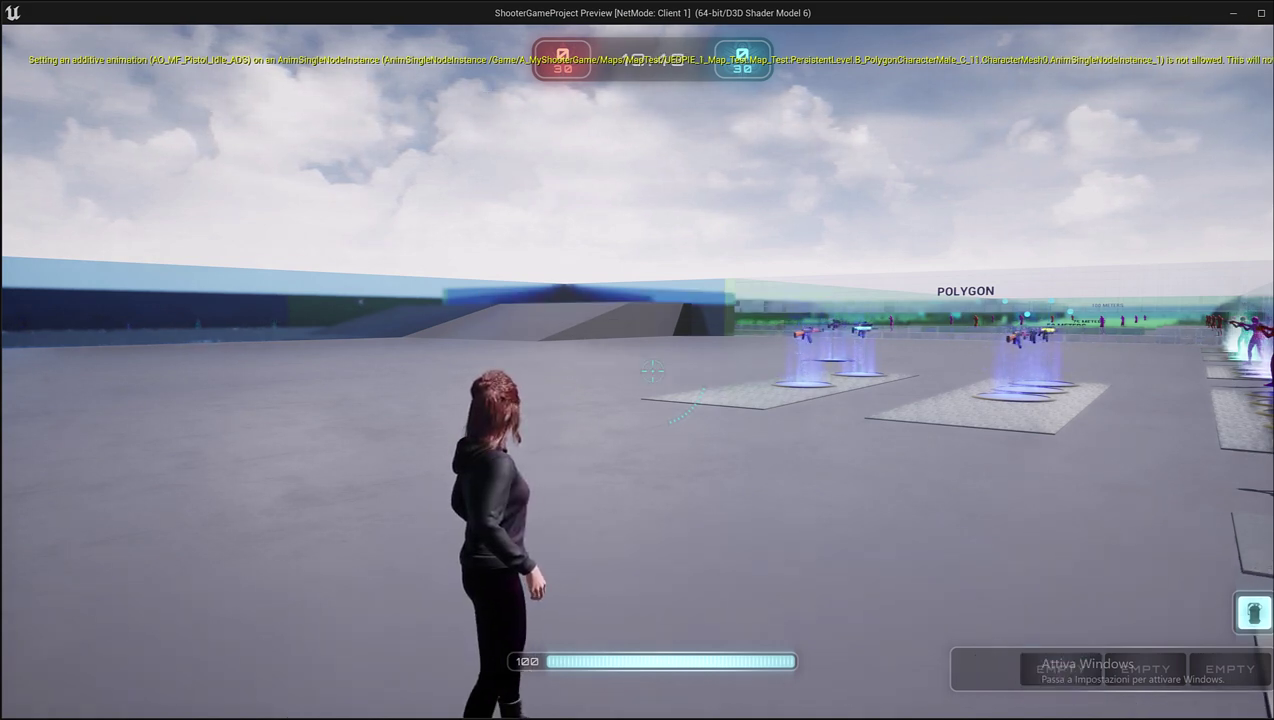
key("Delete")
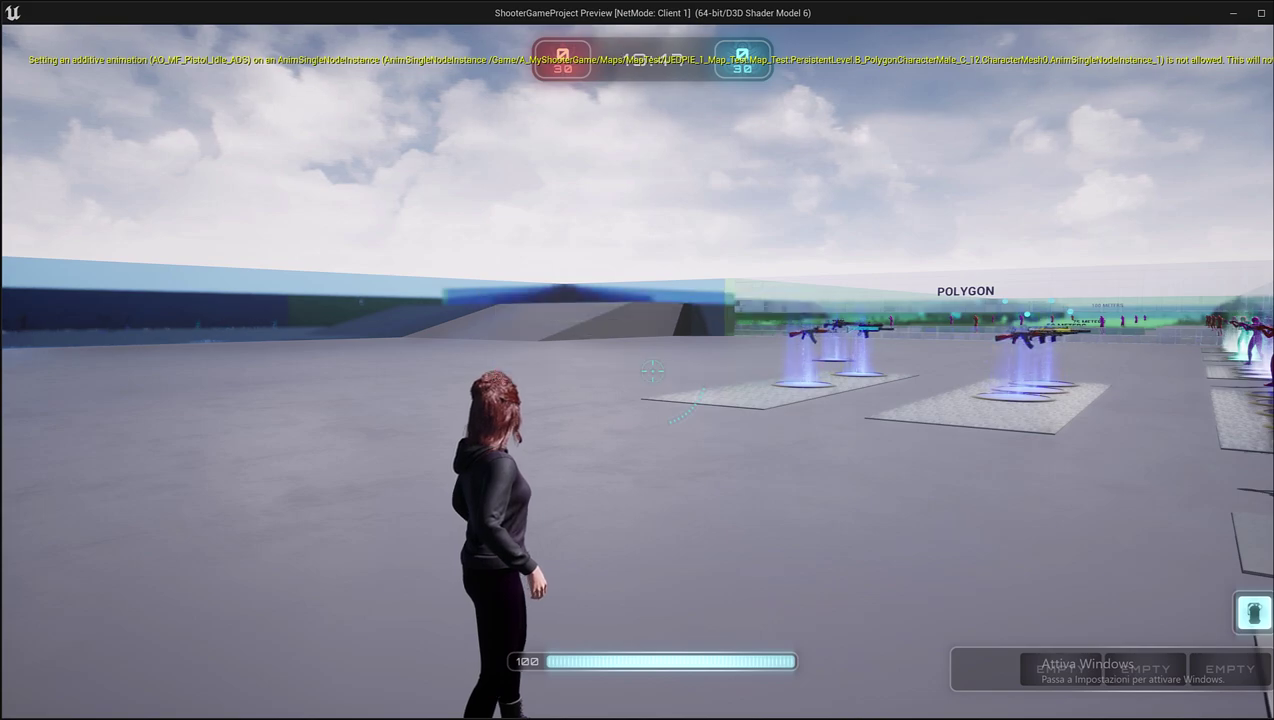
key("w")
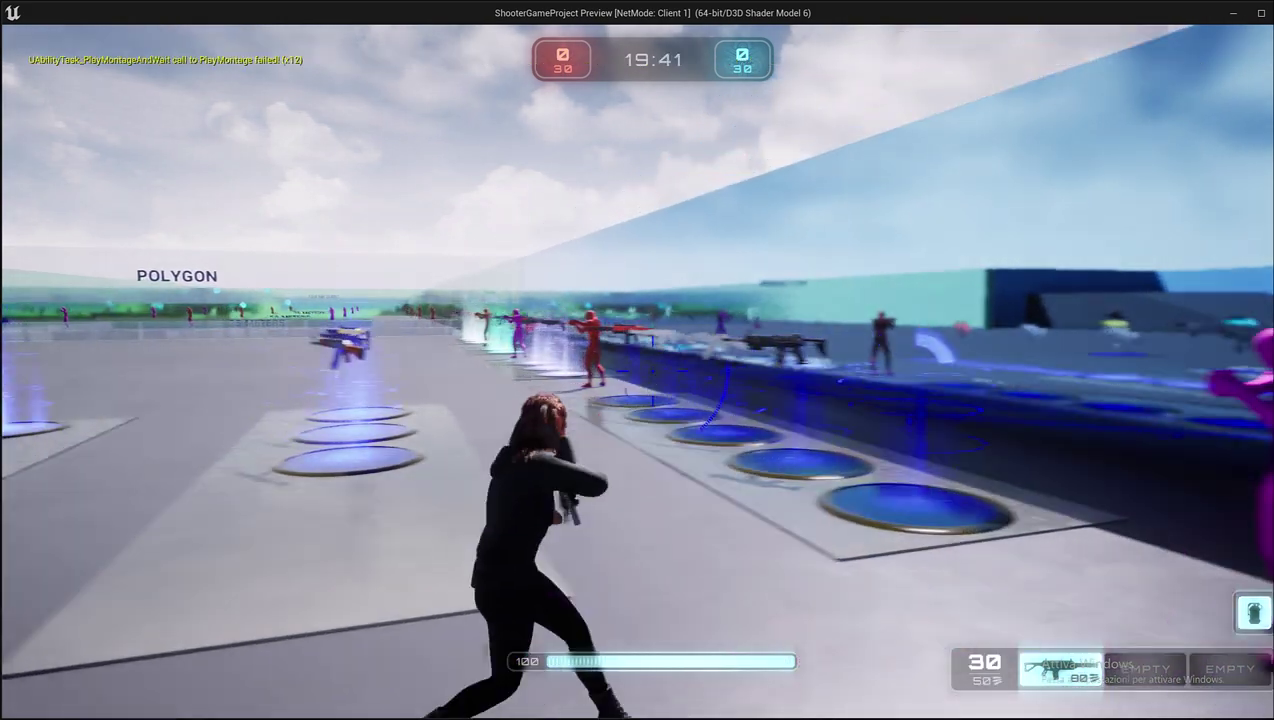
key("Delete")
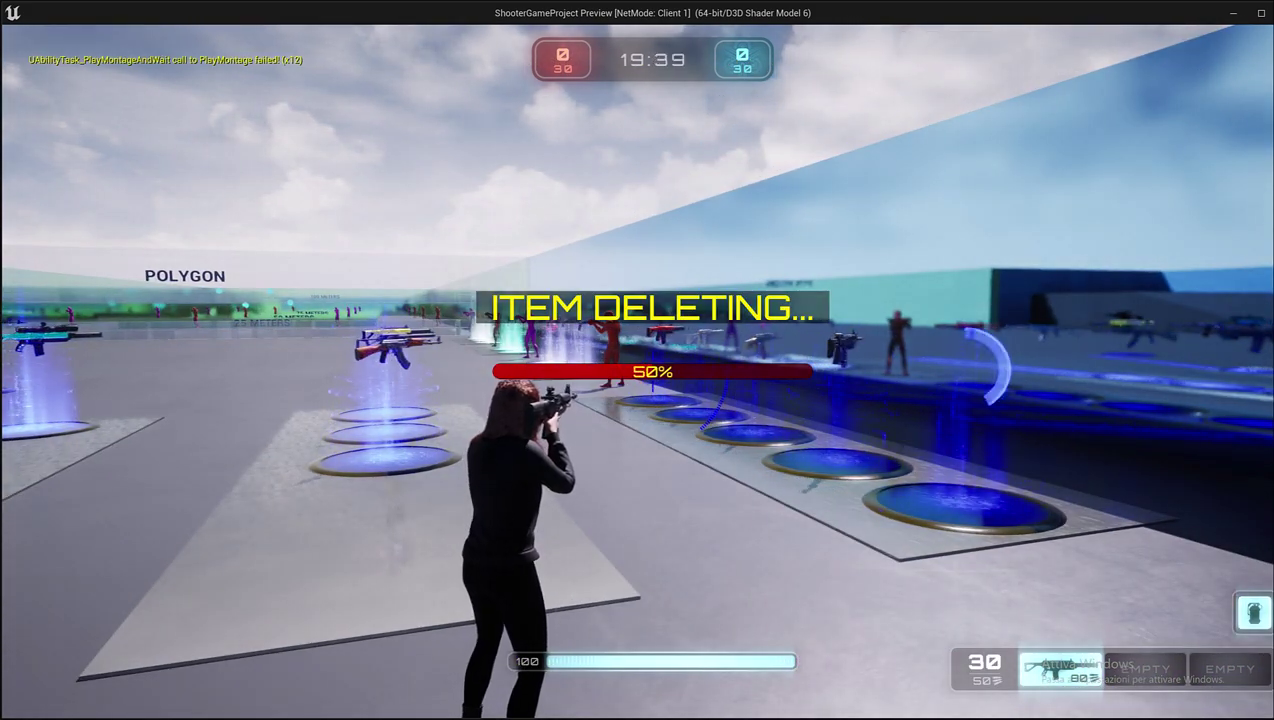
key("Delete")
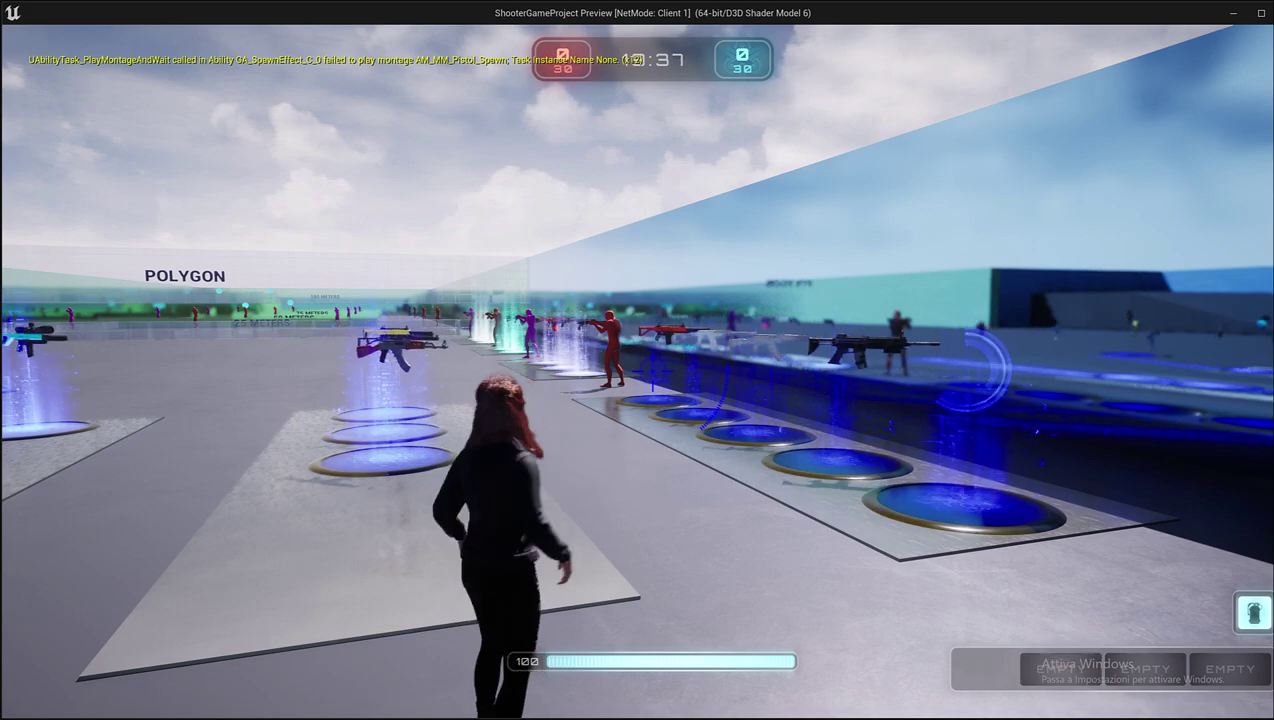
Run the character around the range past the weapon pads and POLYGON sign.
key("w")
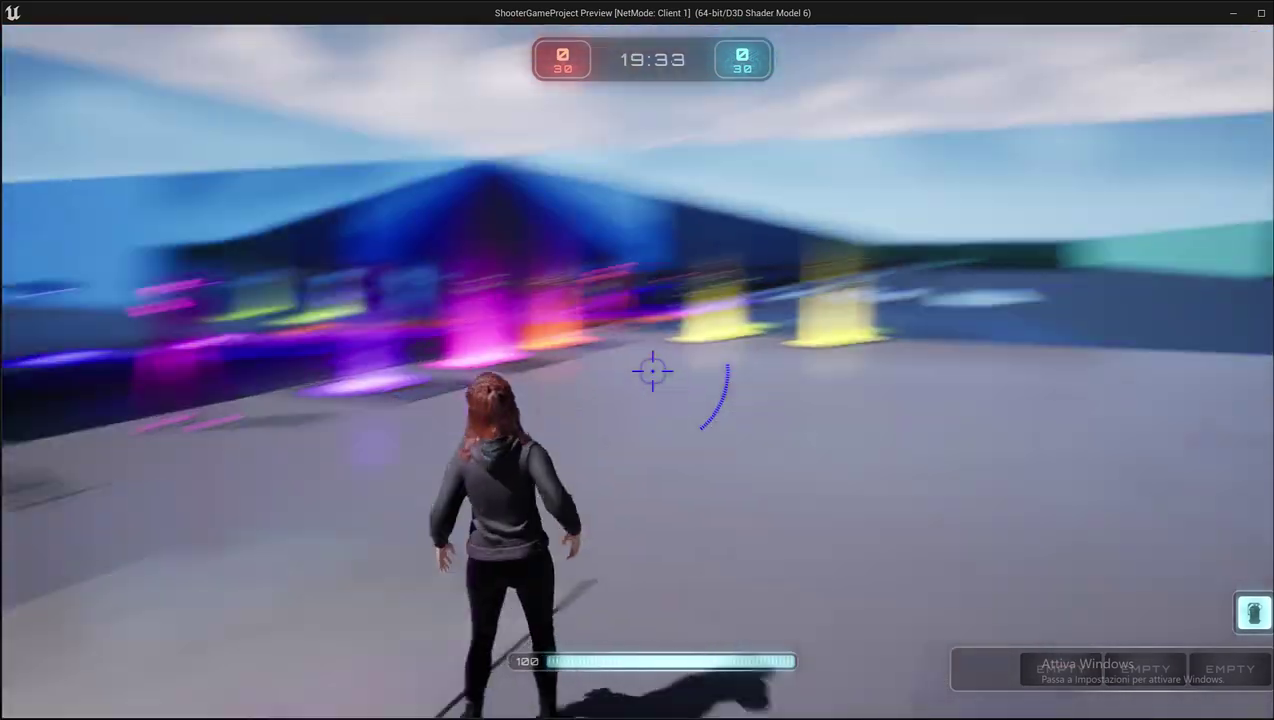
key("w")
key("w")
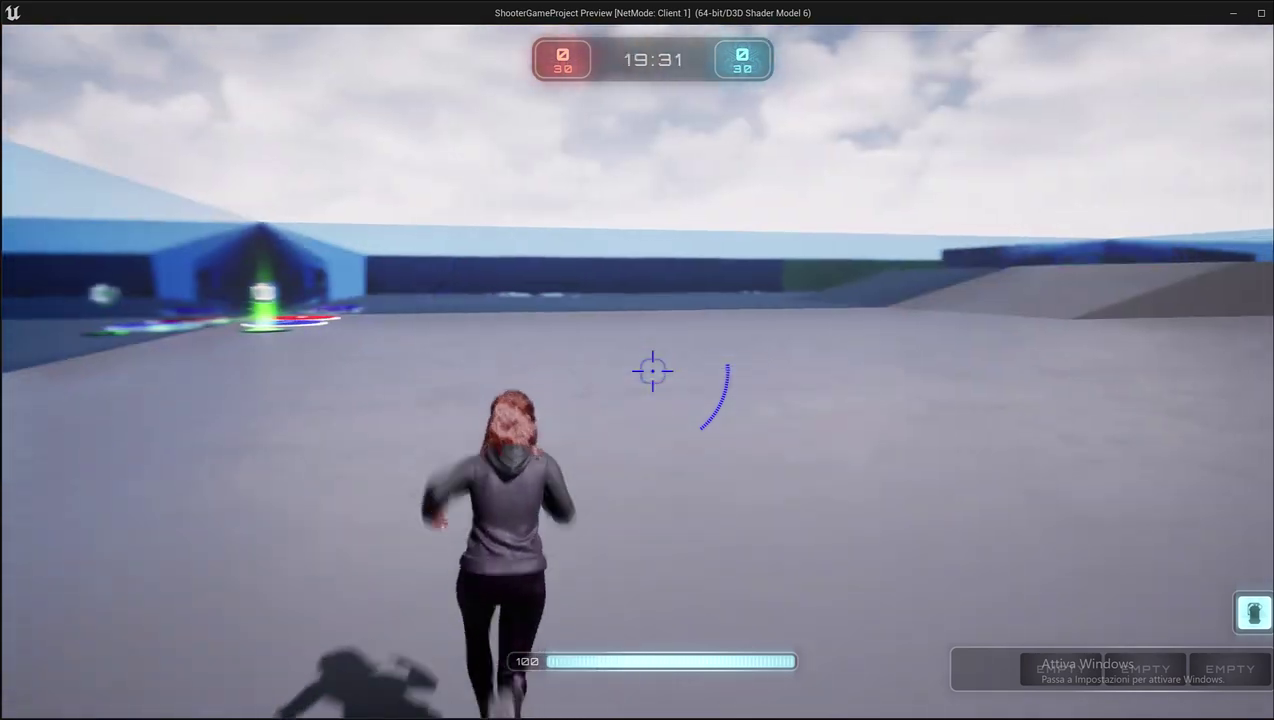
key("w")
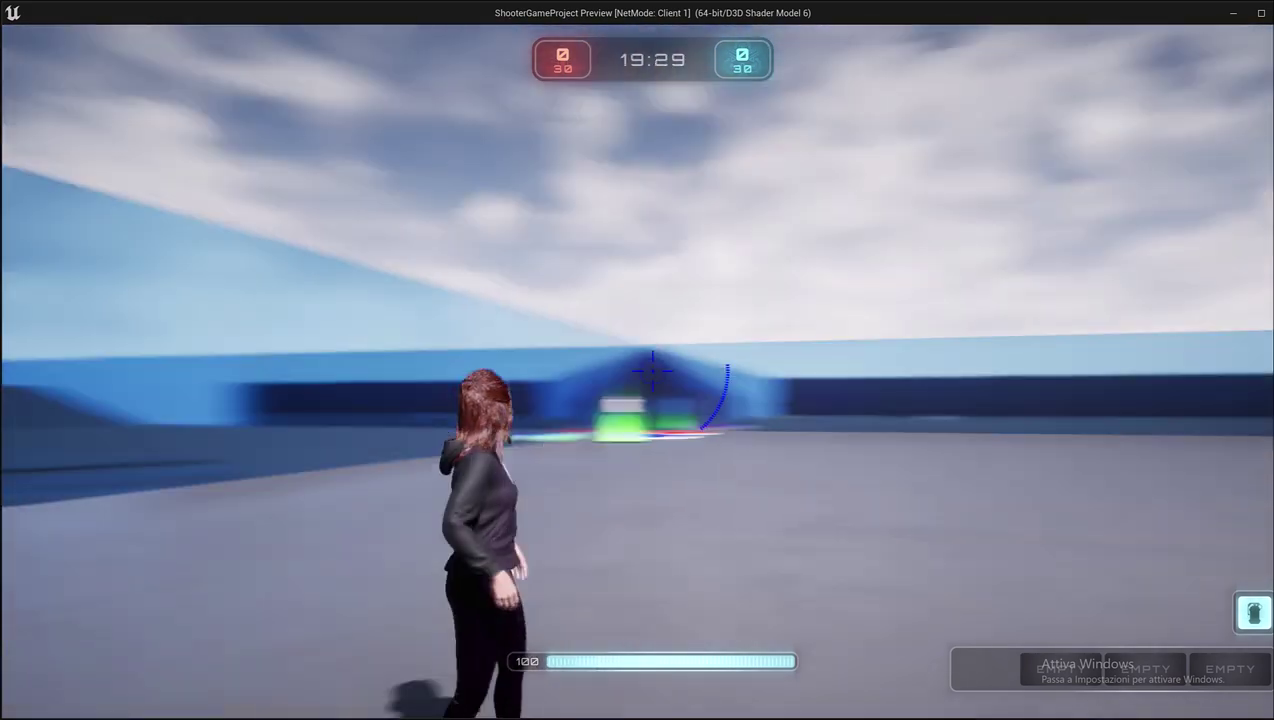
key("w")
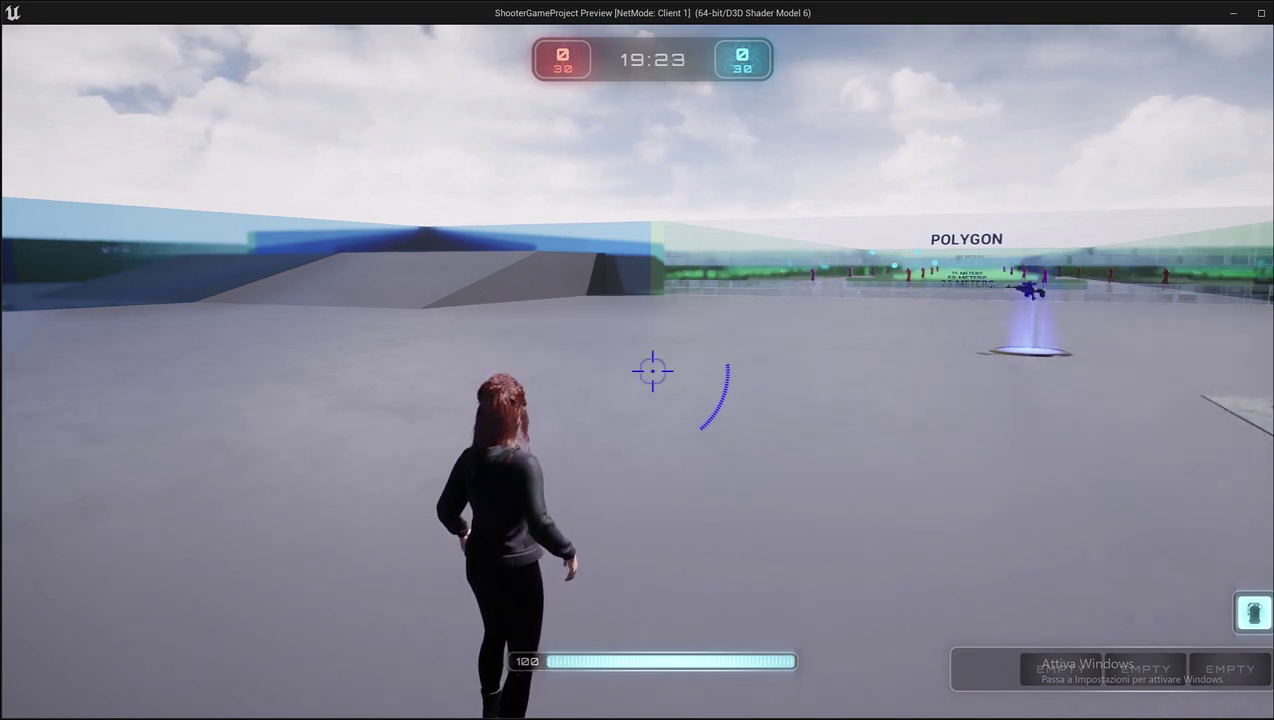
key("w")
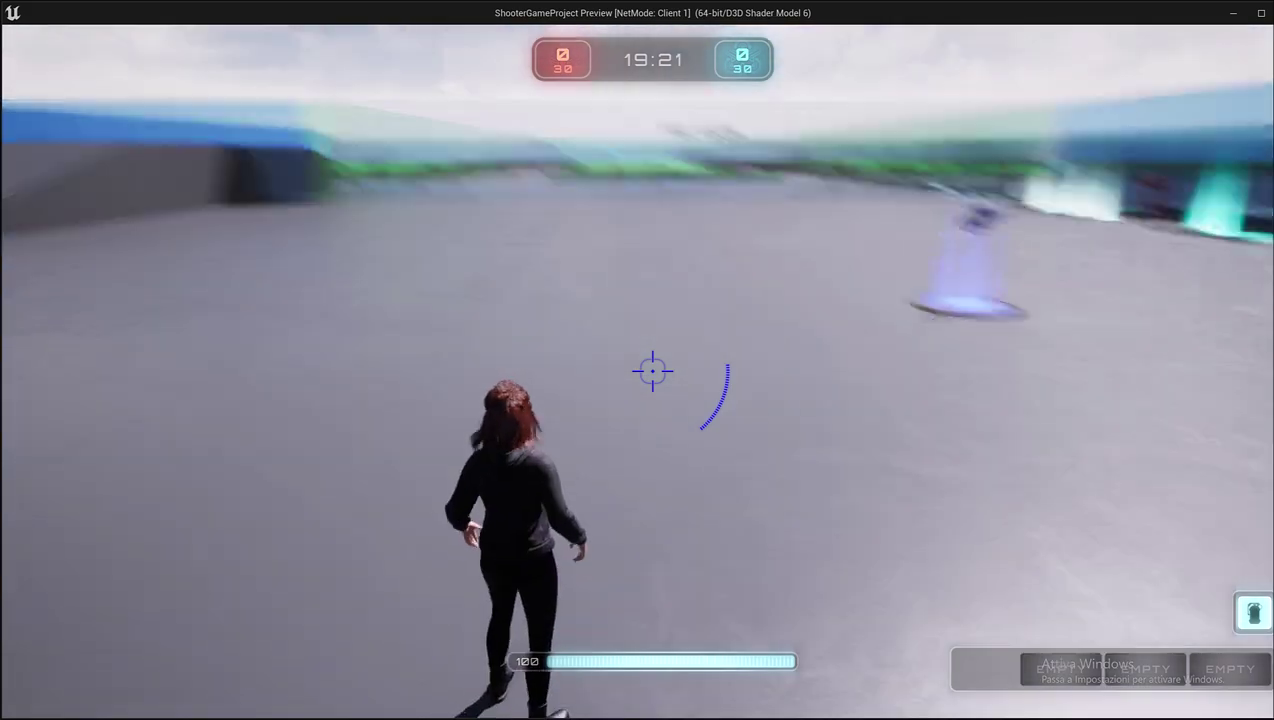
key("w")
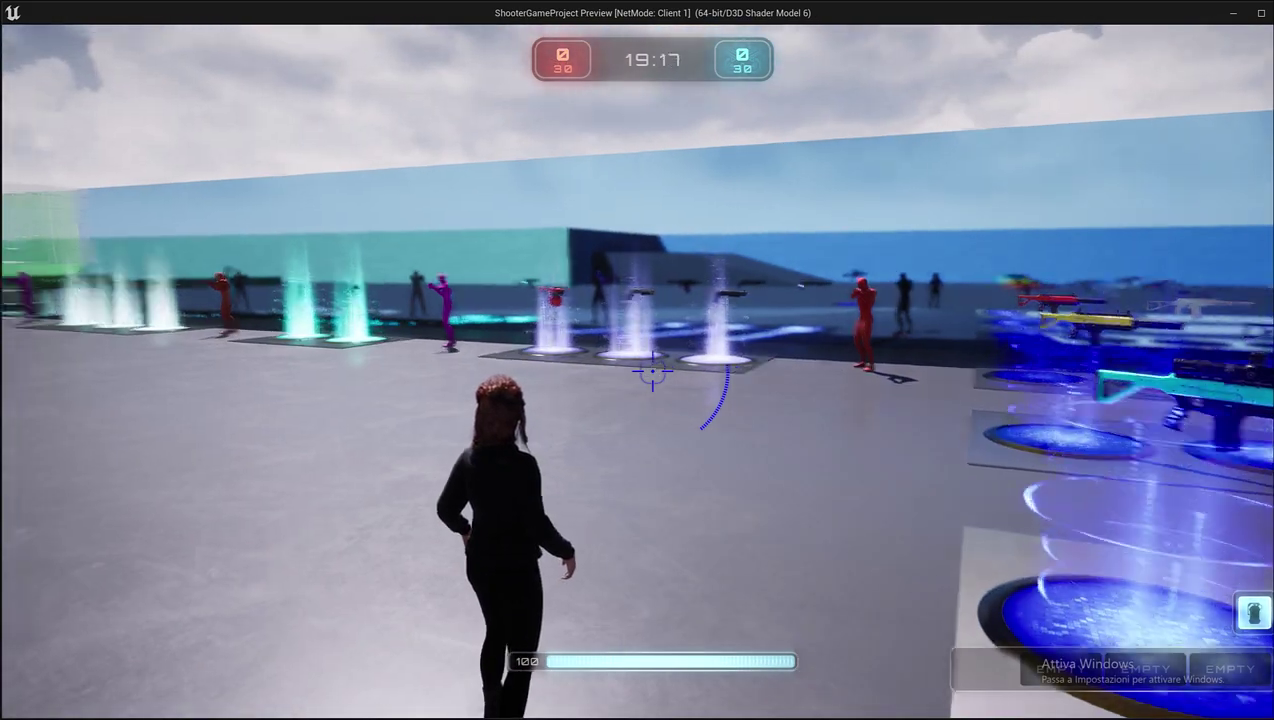
key("w")
key("w")
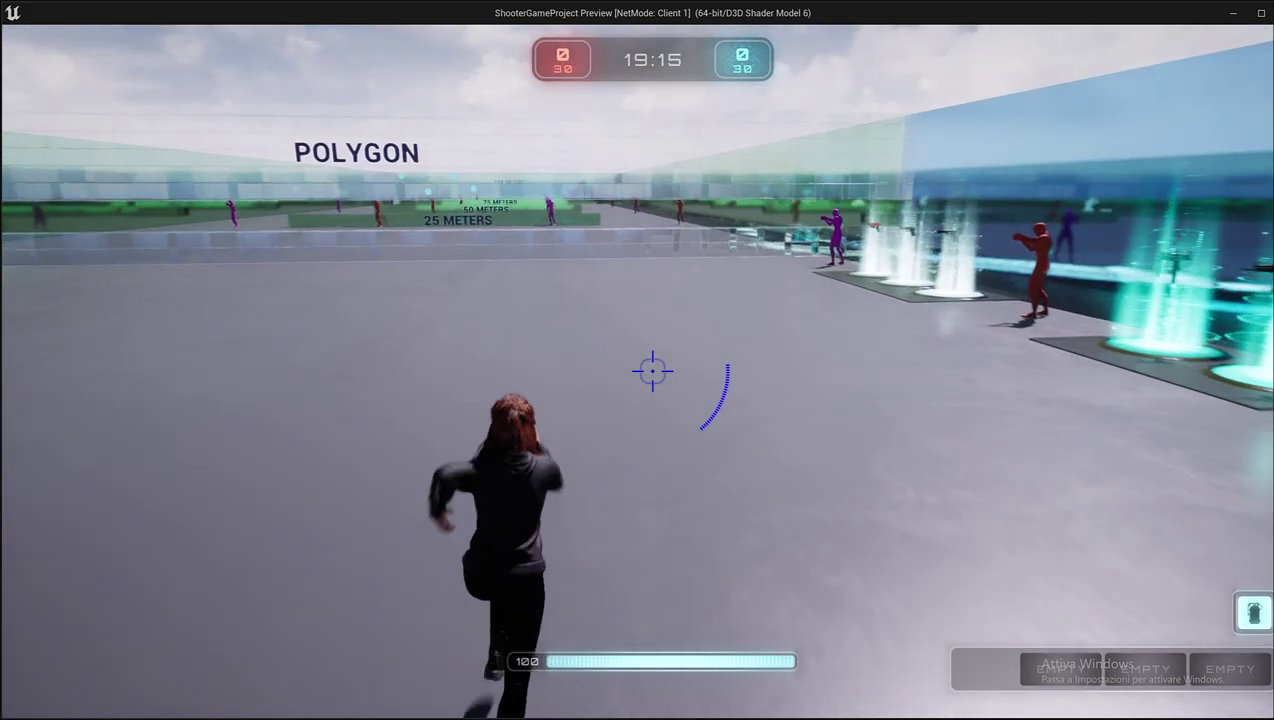
key("w")
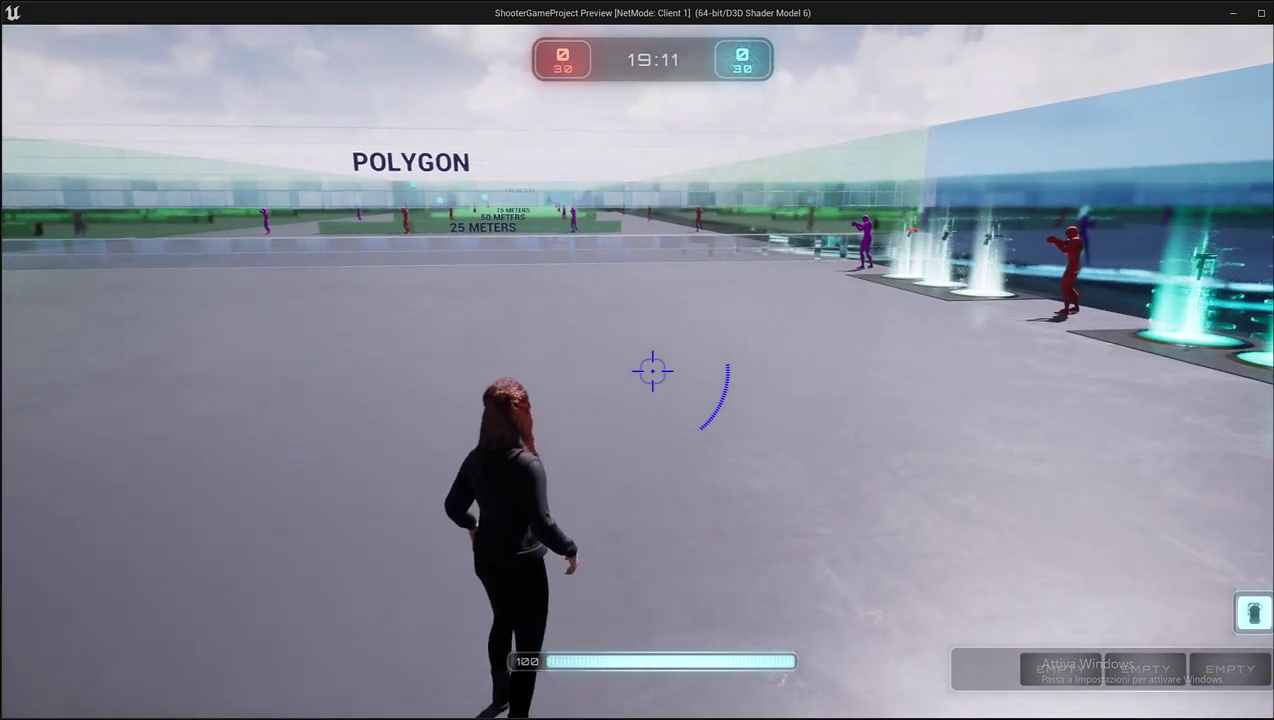
key("w")
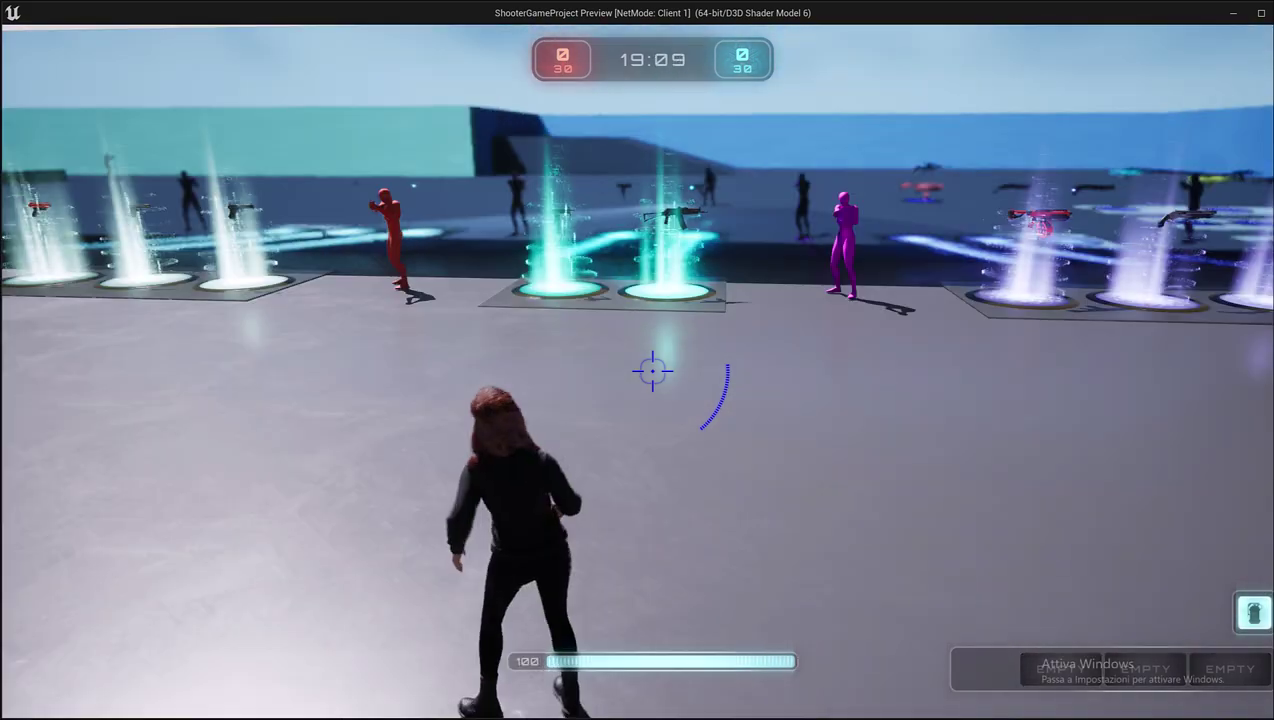
key("w")
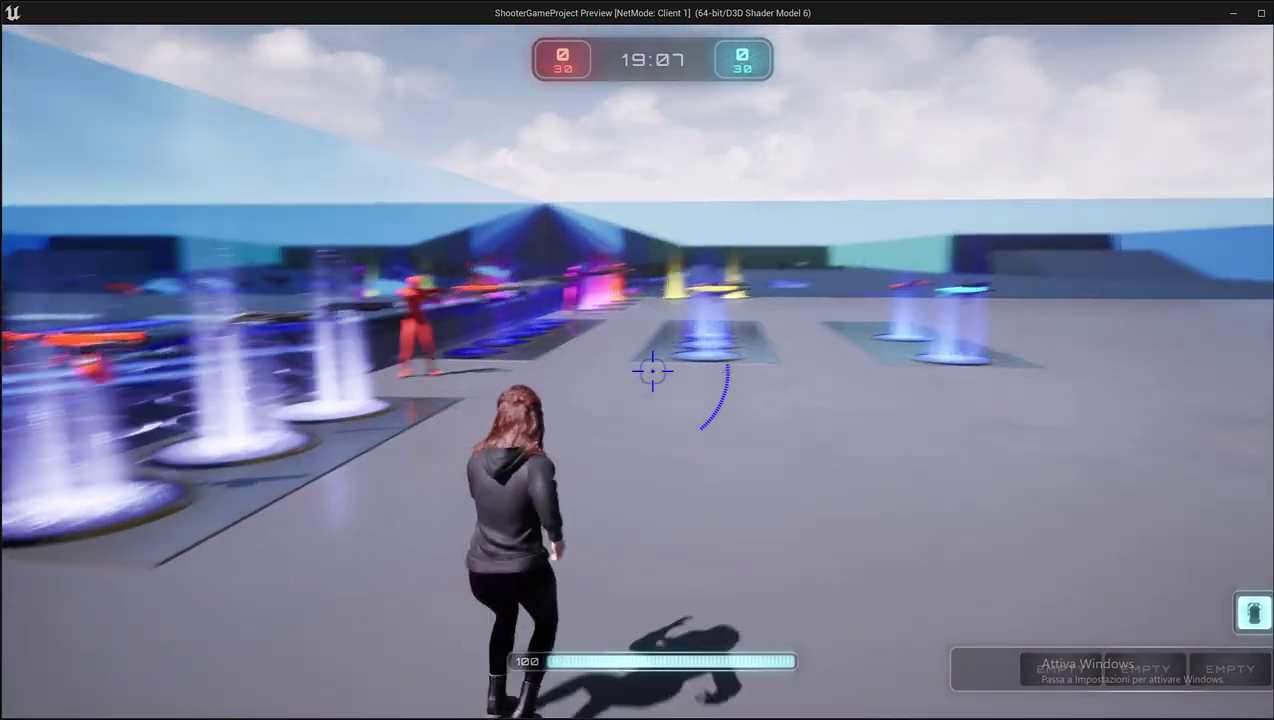
key("w")
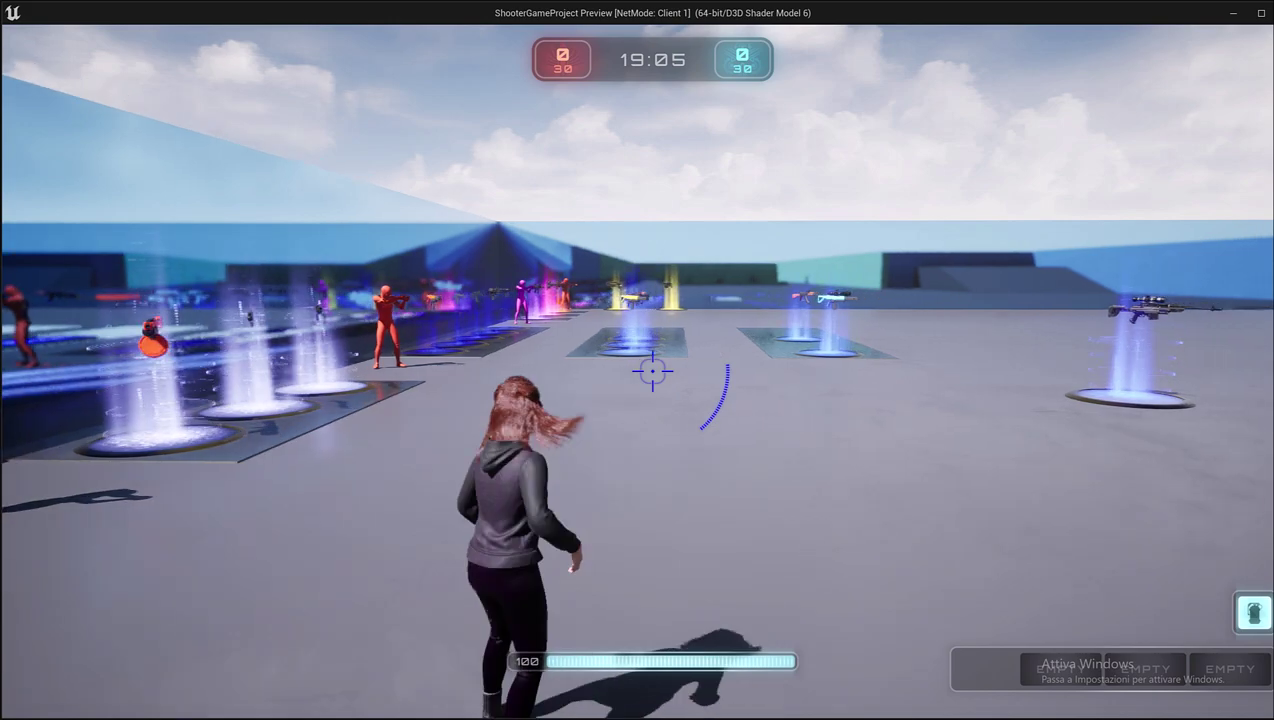
key("w")
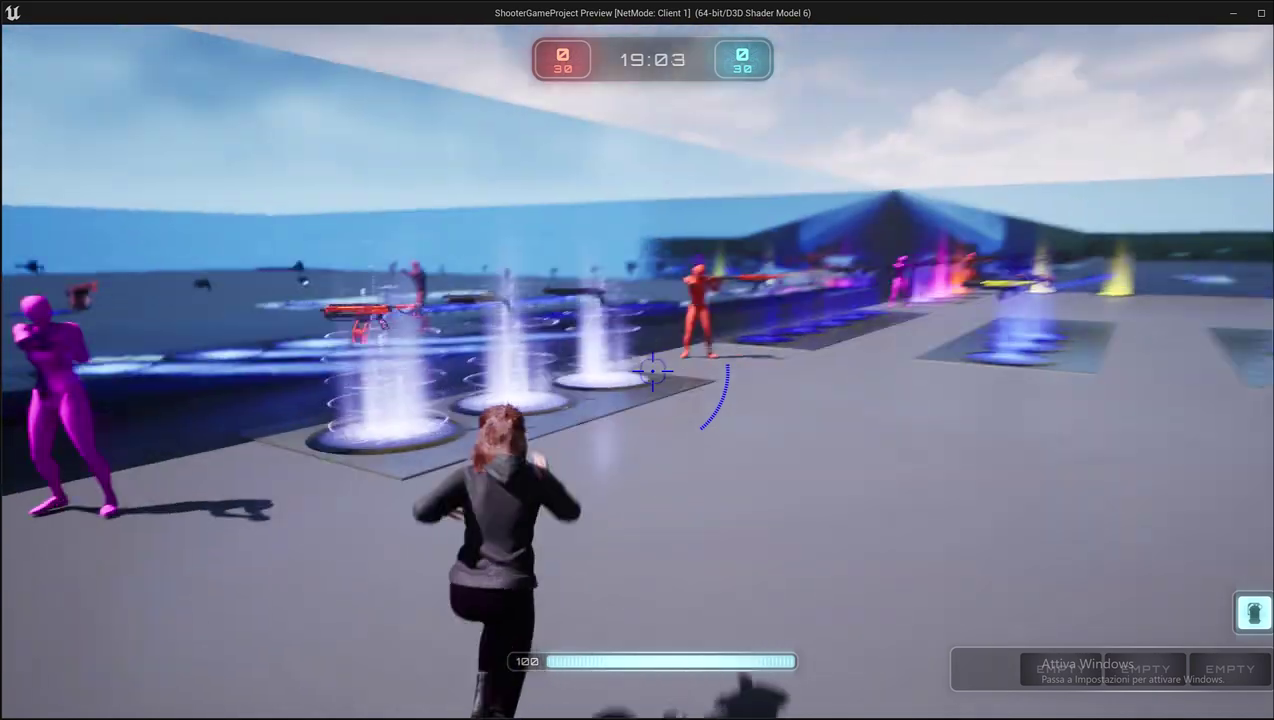
key("w")
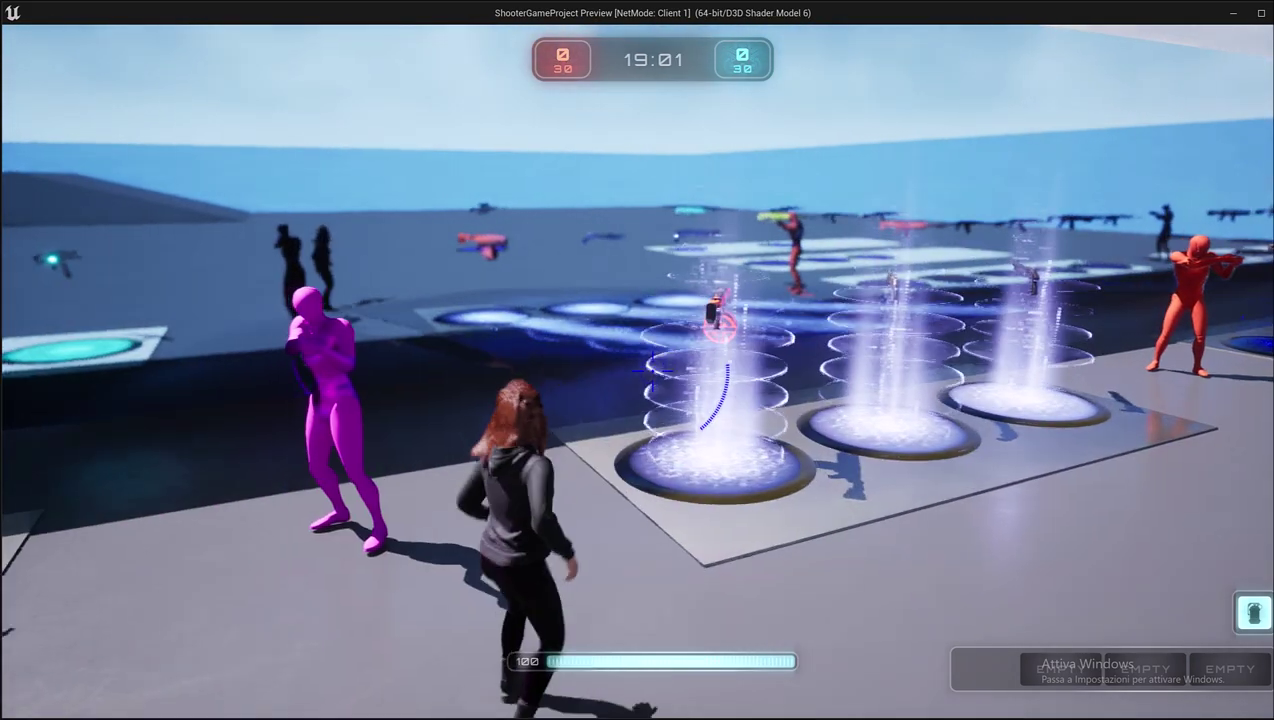
key("a")
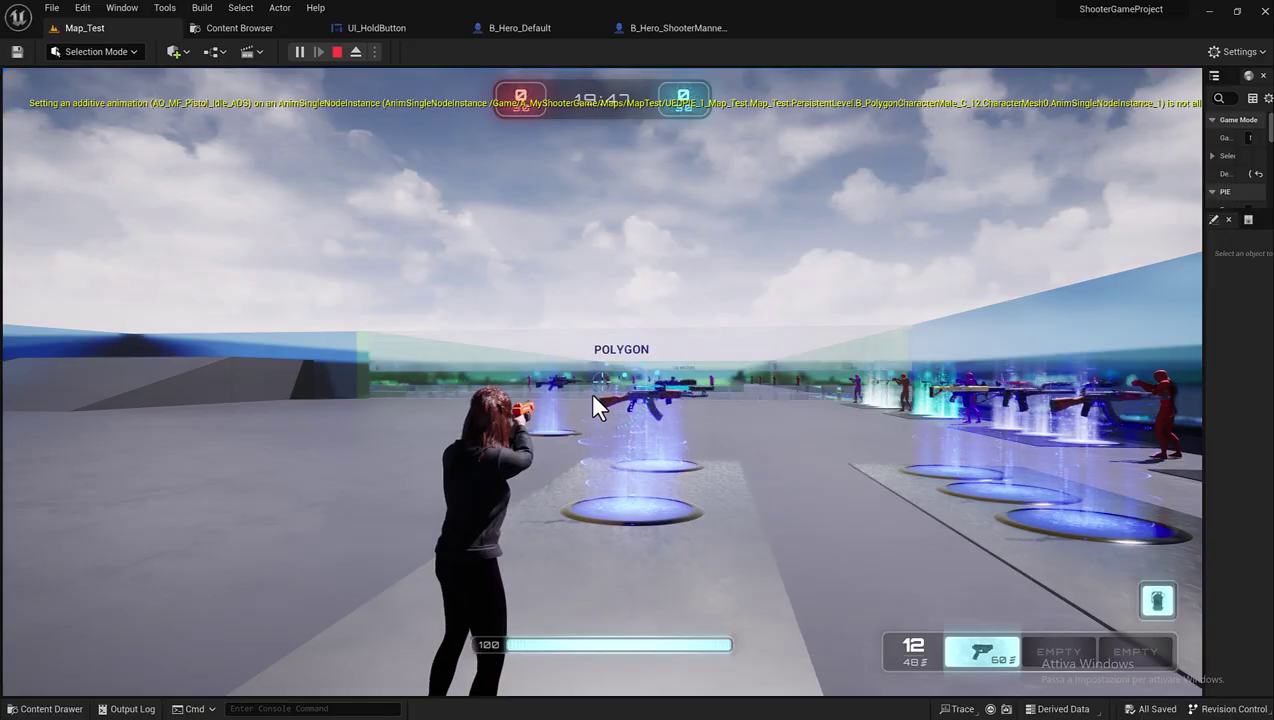
Focus the play viewport and repeatedly hold the X drop-weapon key to fill the ITEM DELETING bar.
left_click(593, 396)
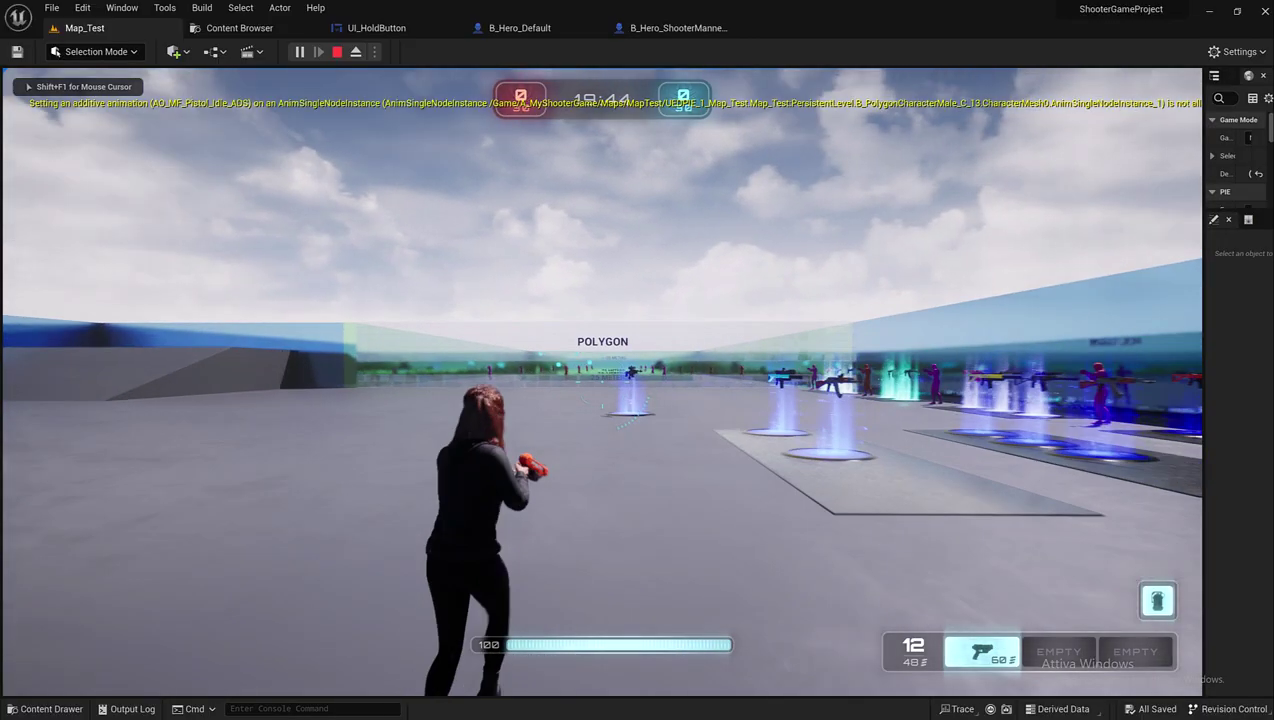
key("x")
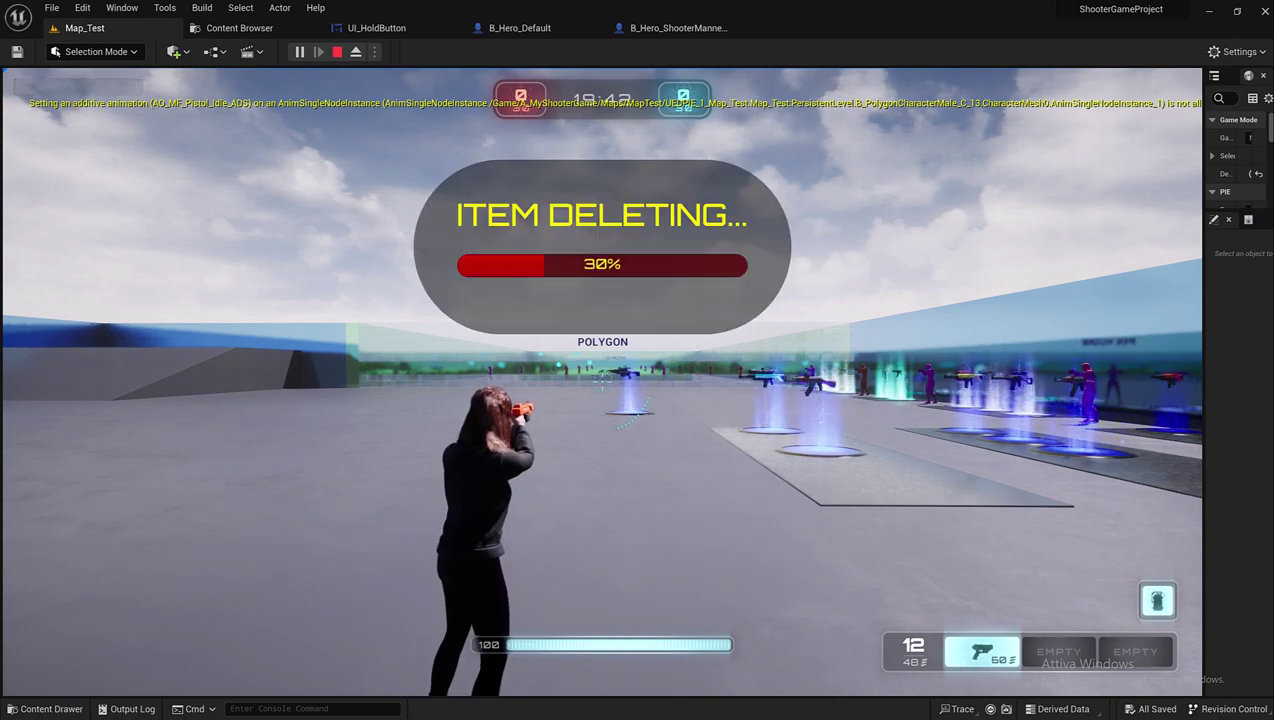
key("x")
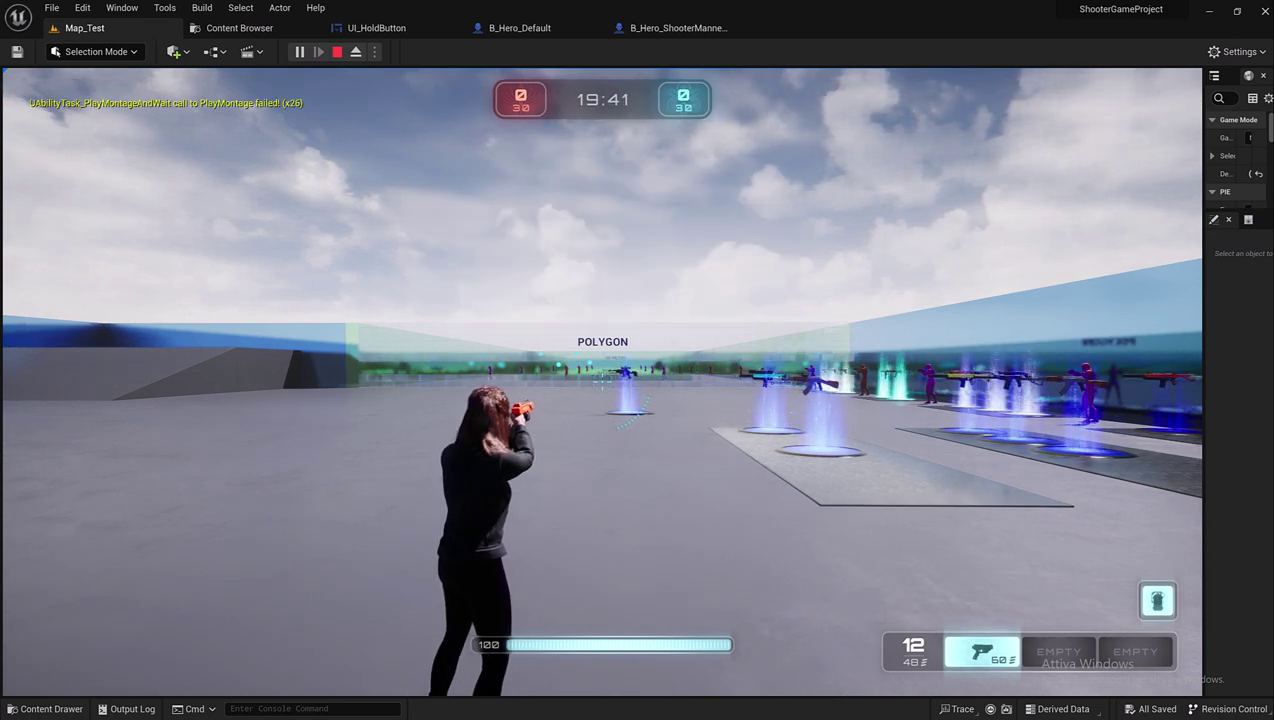
key("x")
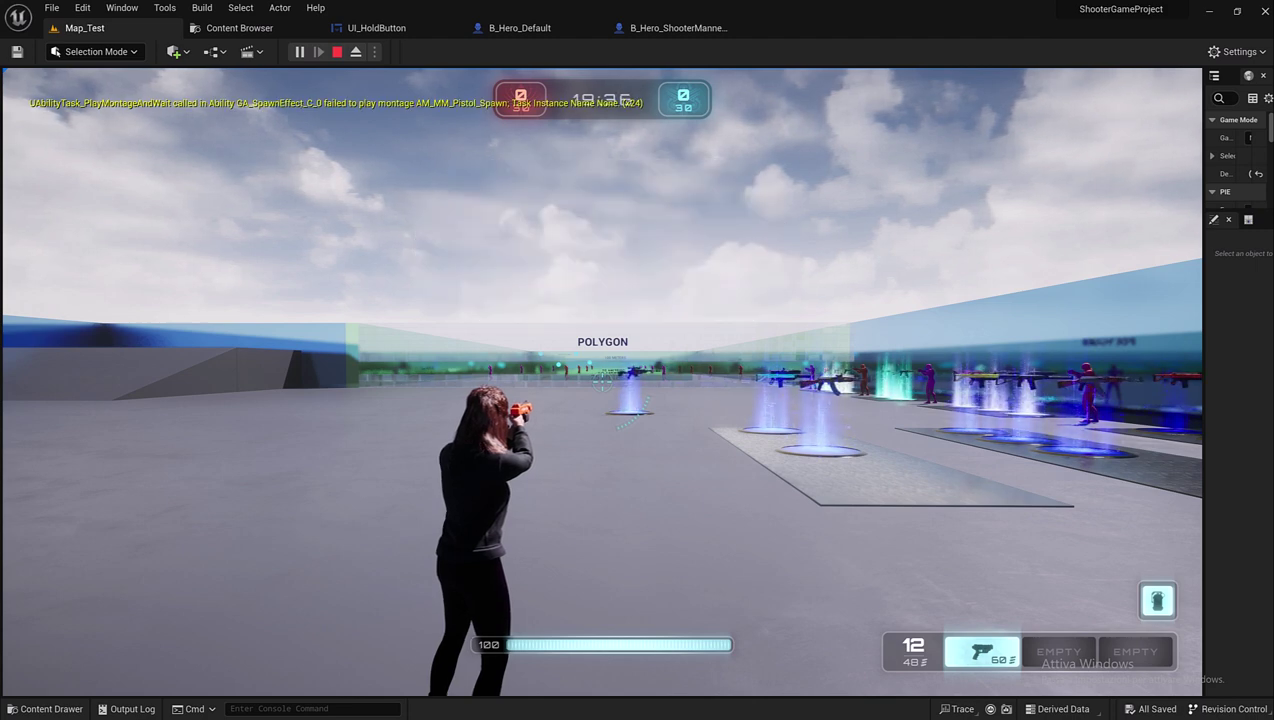
Run across the weapon pads to pick up two rifles.
key("a")
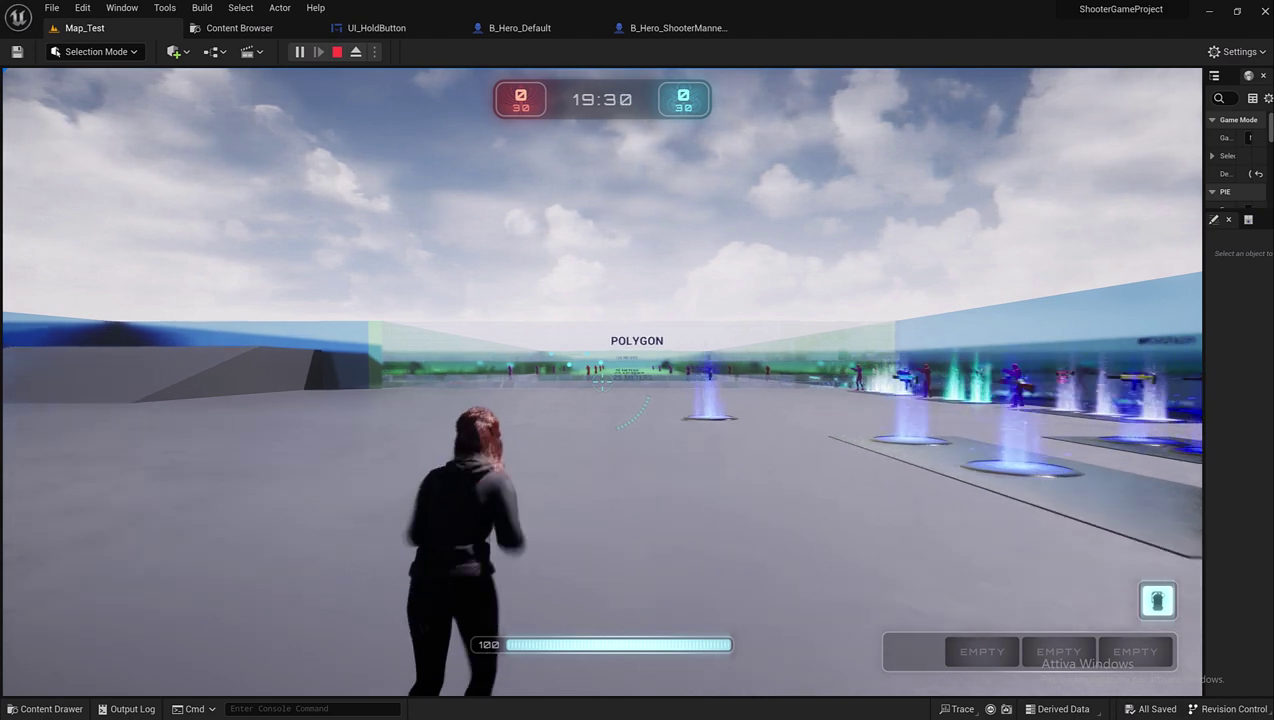
key("a")
key("a")
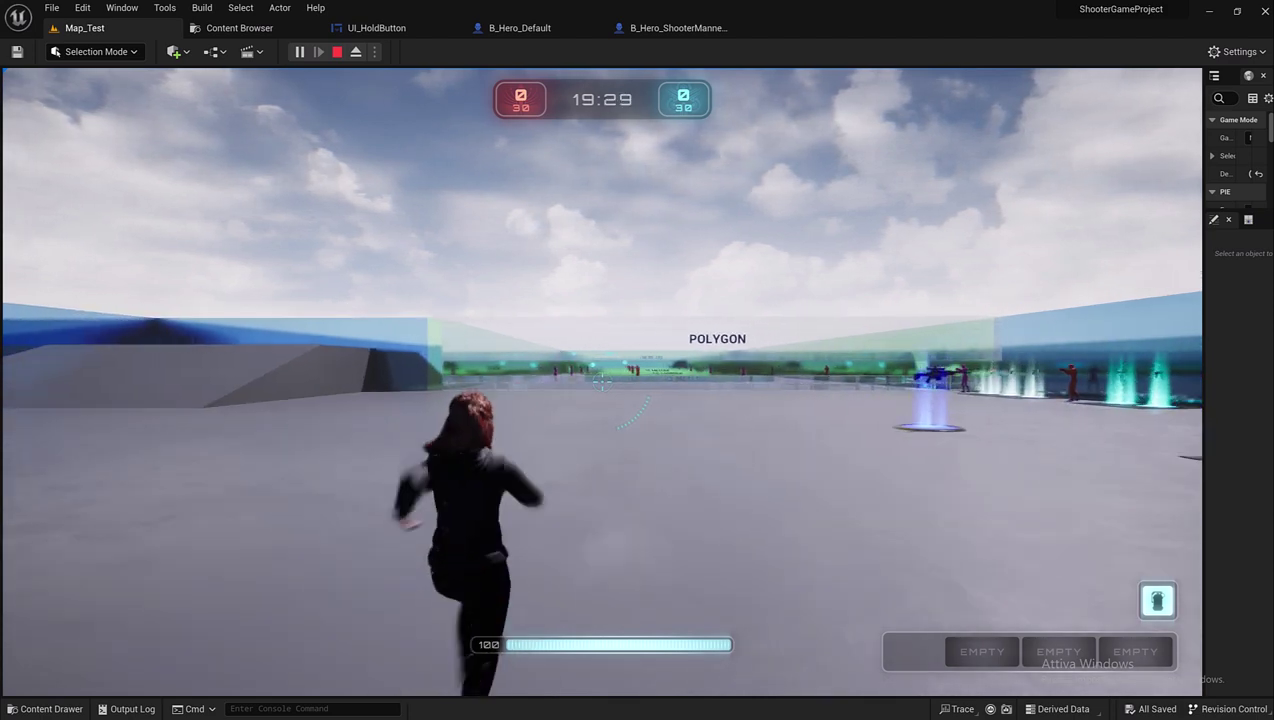
key("w")
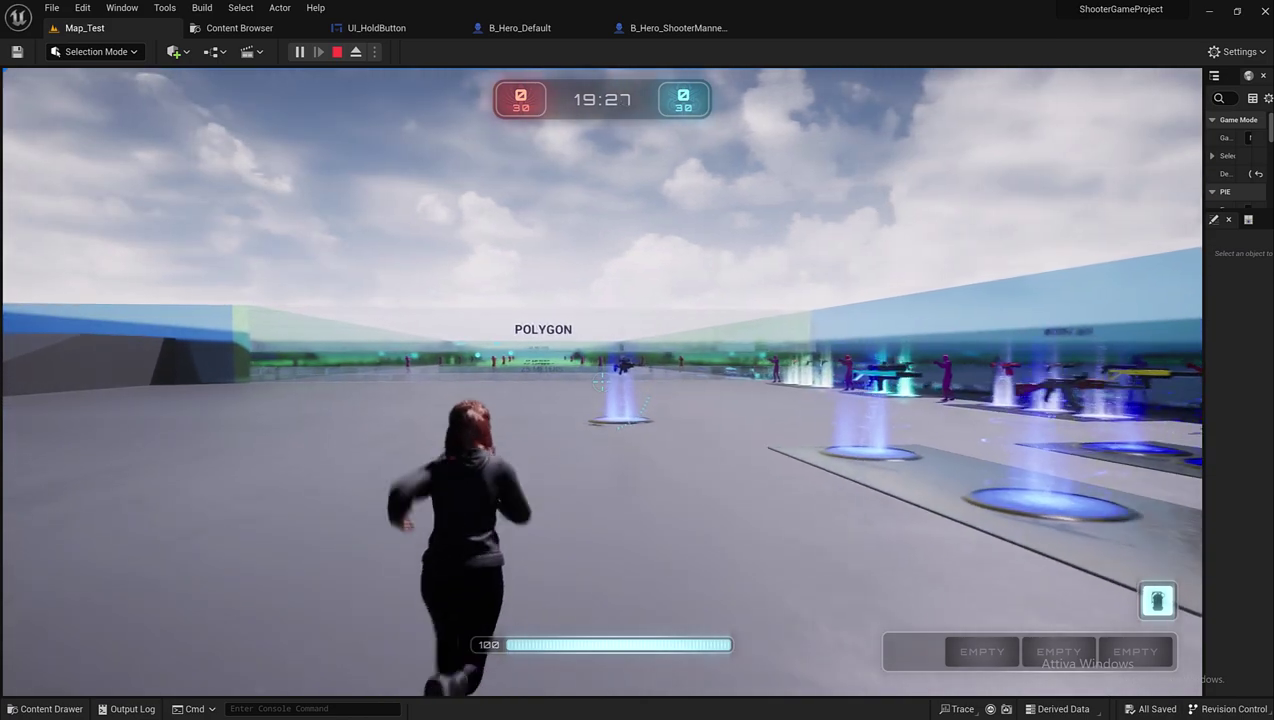
key("a")
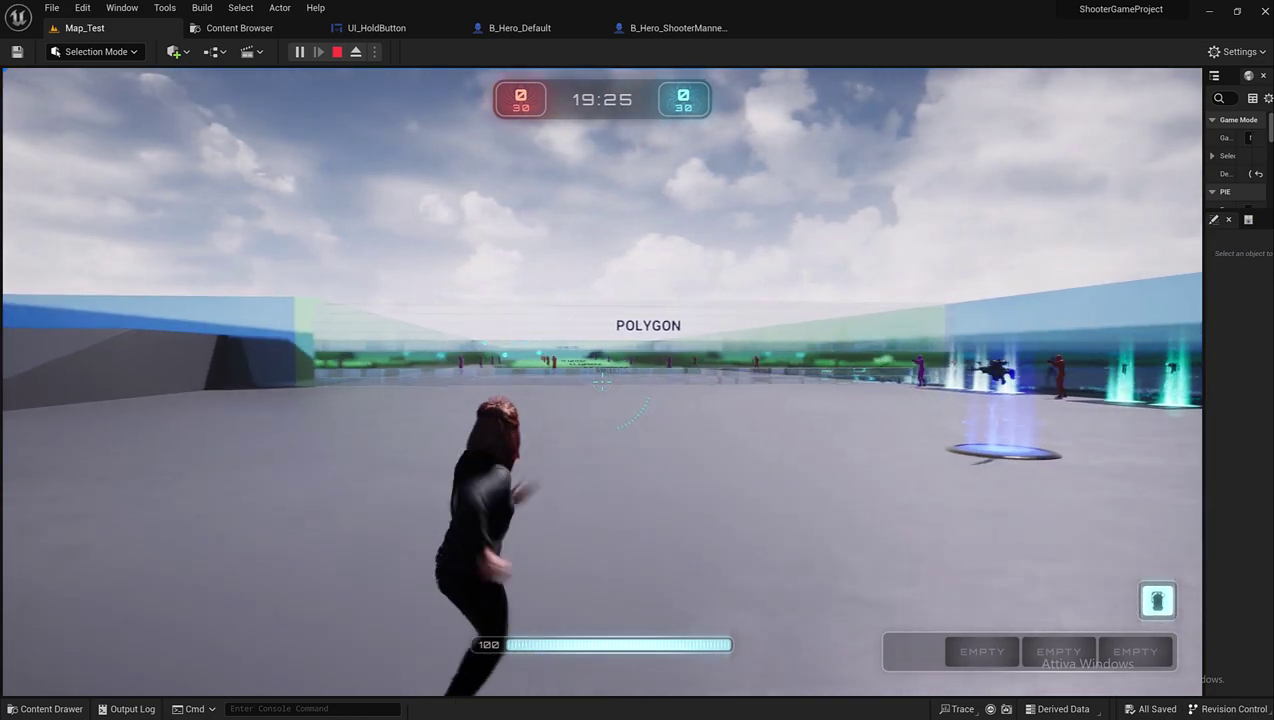
key("w")
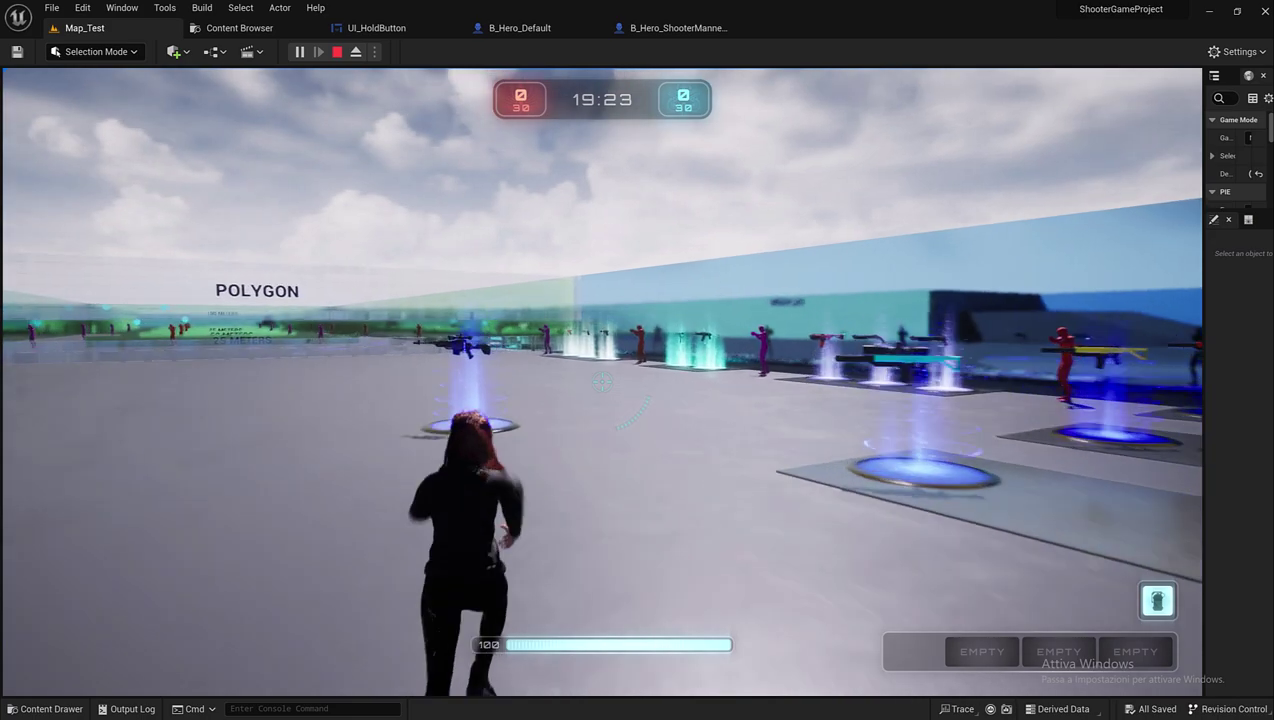
key("w")
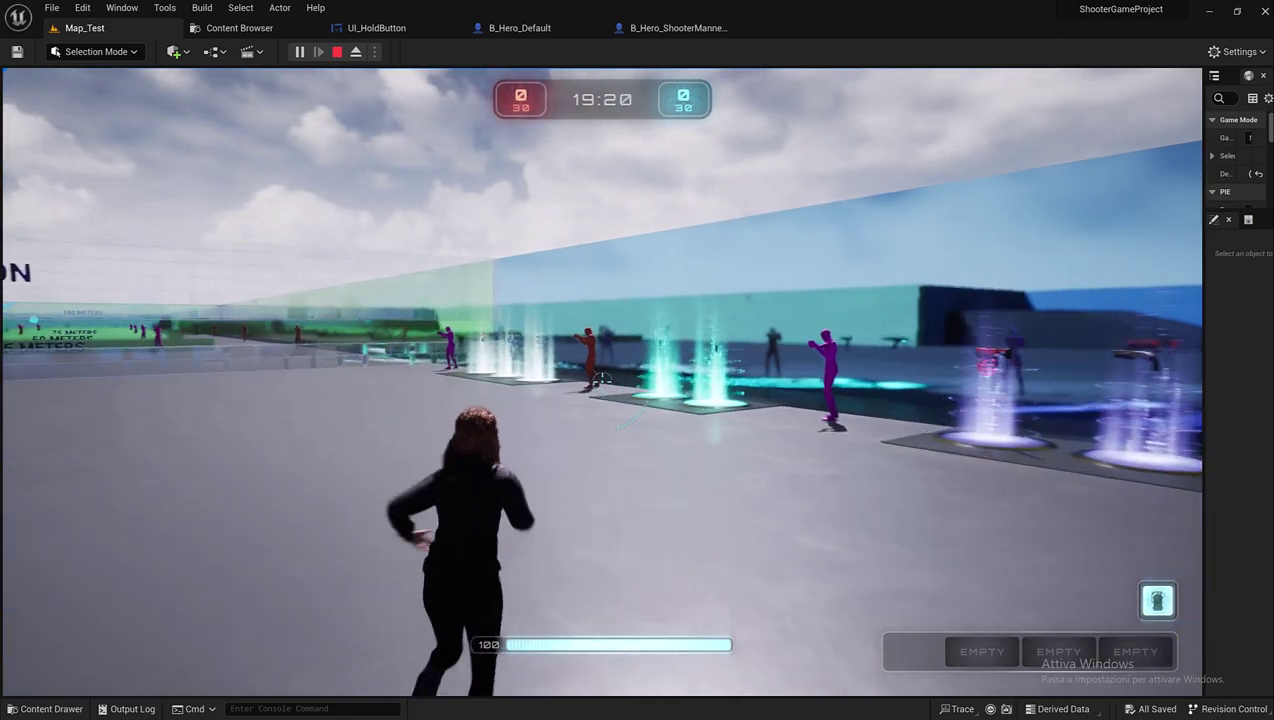
key("w")
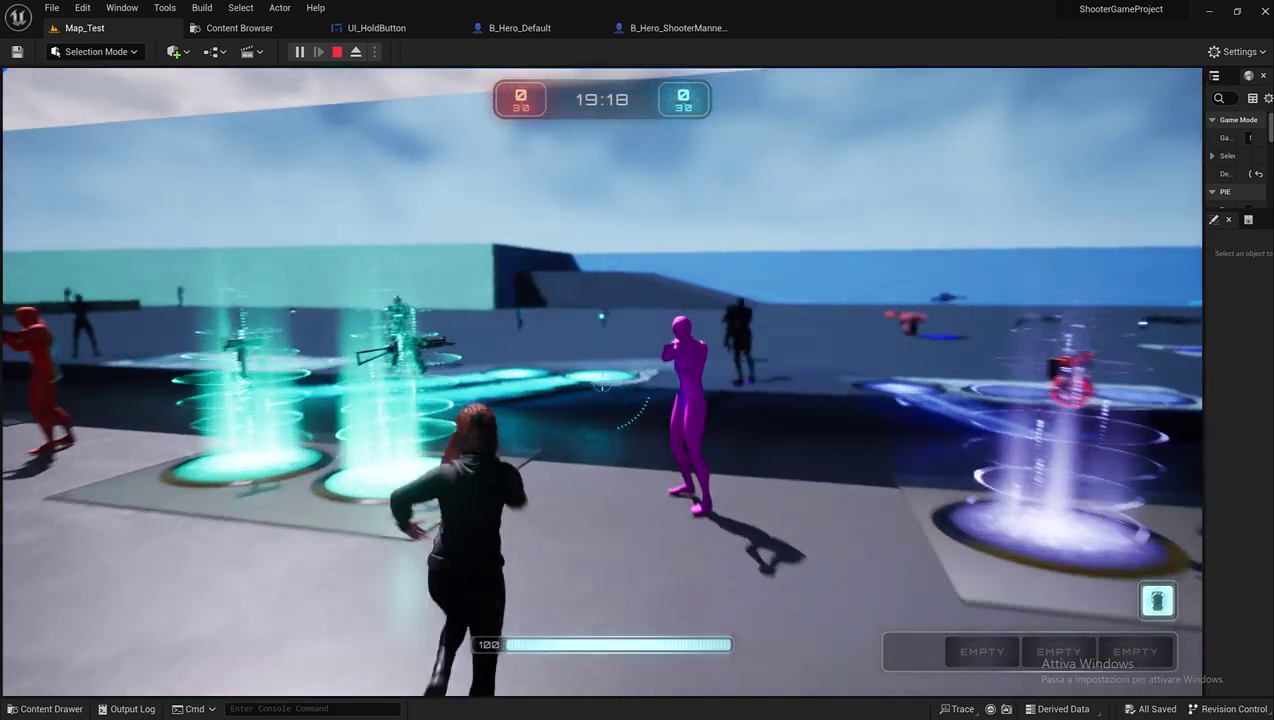
key("w")
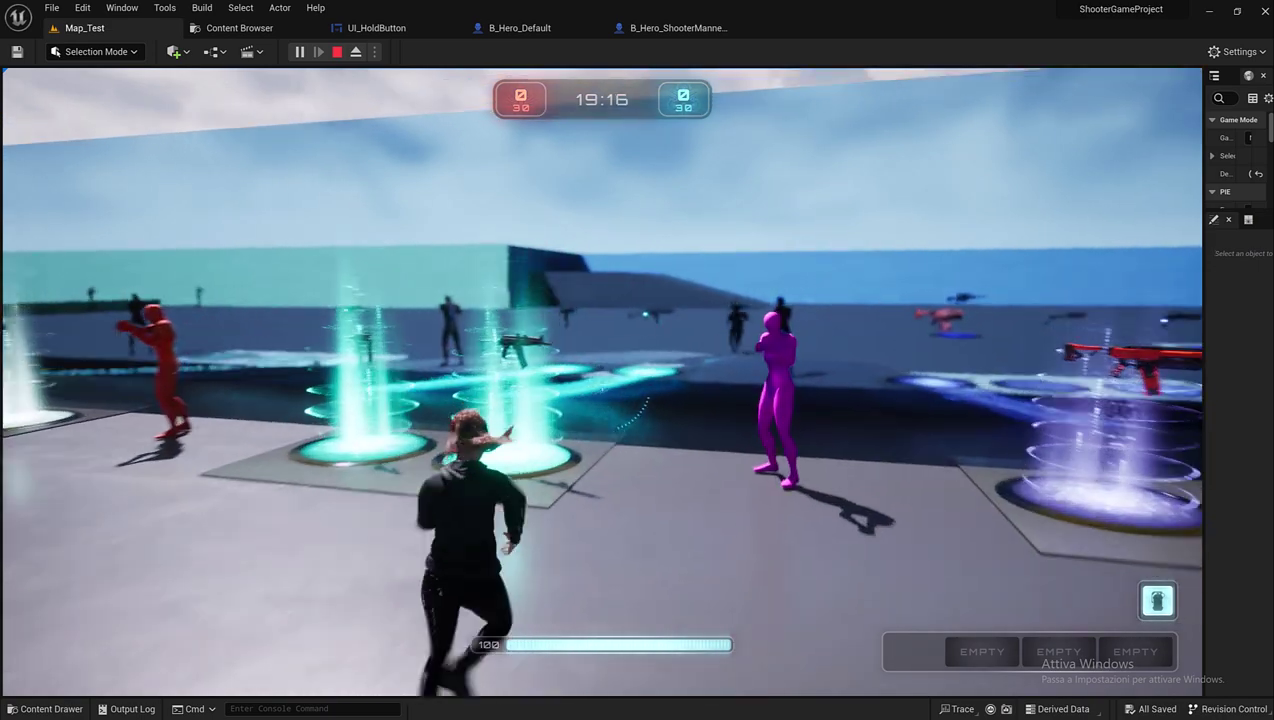
key("w")
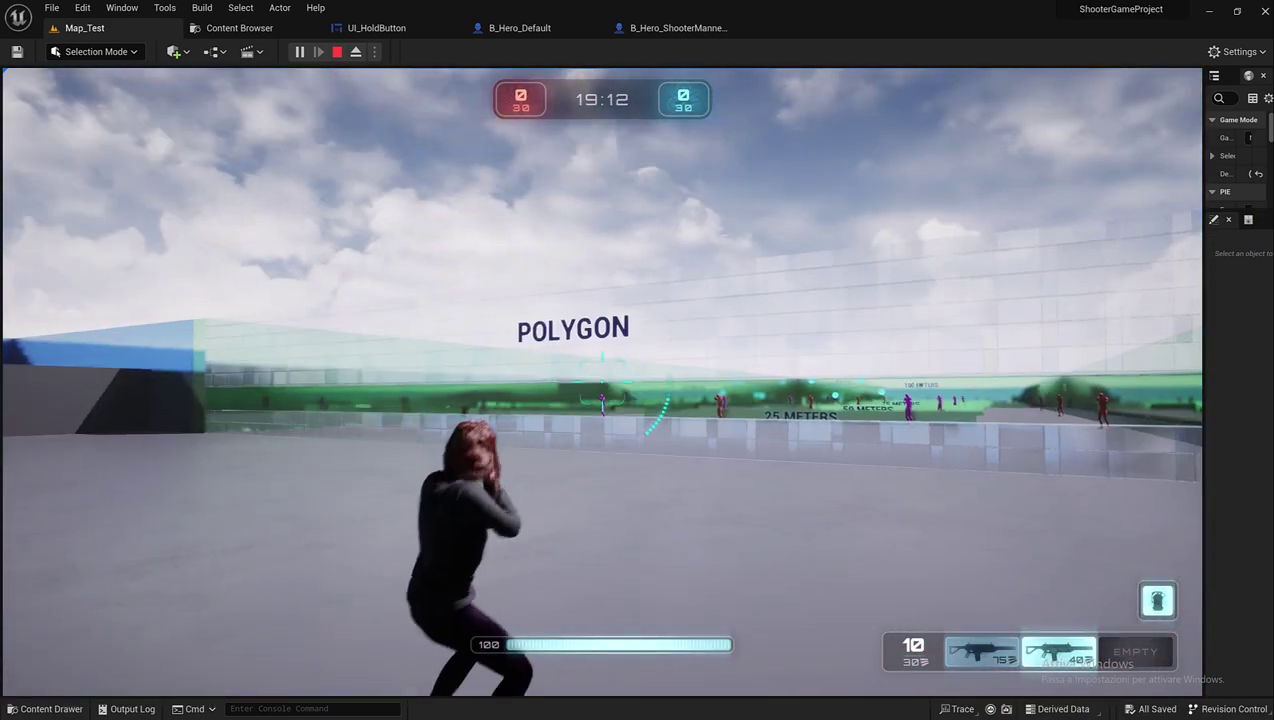
Toggle between the two carried weapons, then hold the drop key to restart item deleting.
key("1")
key("2")
key("1")
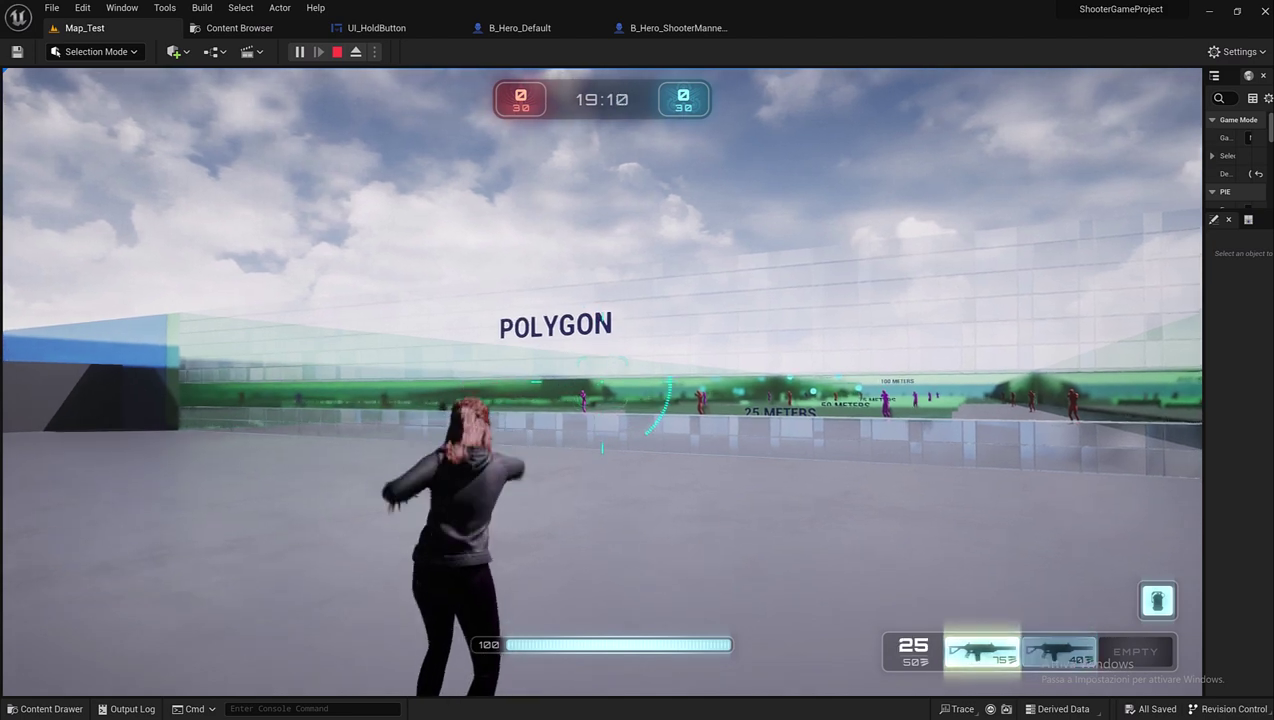
key("2")
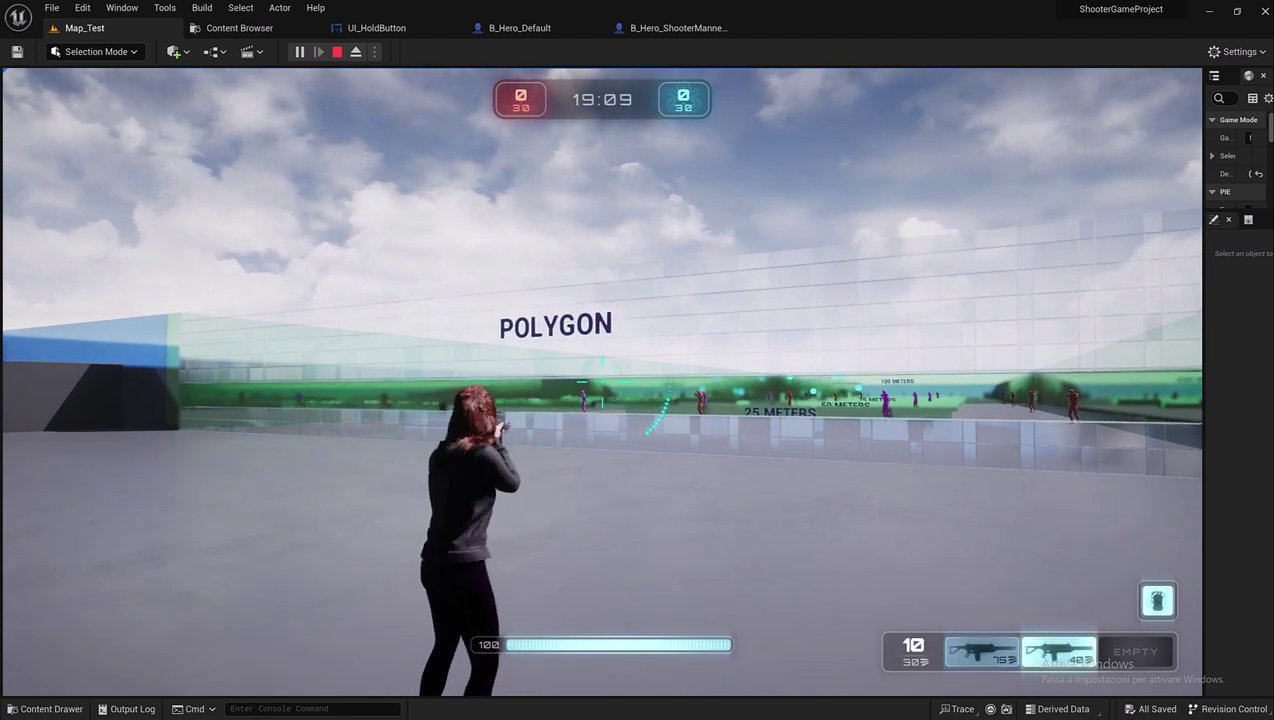
key("1")
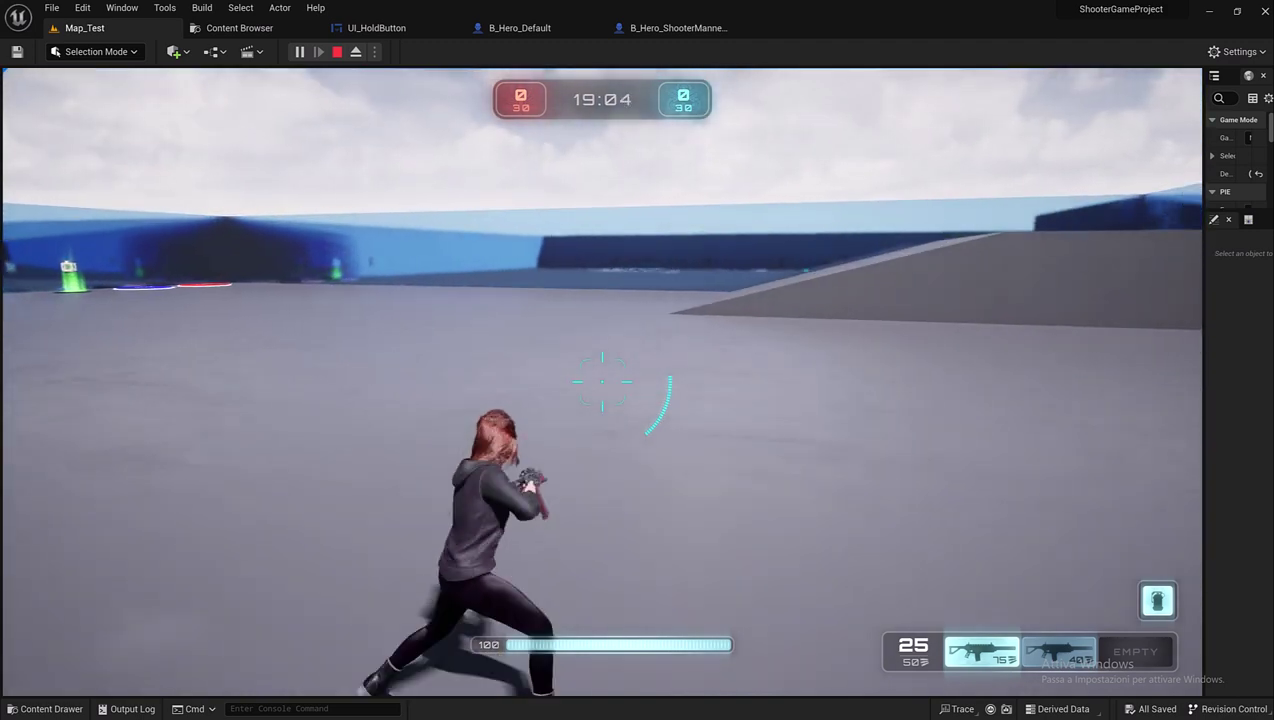
key("e")
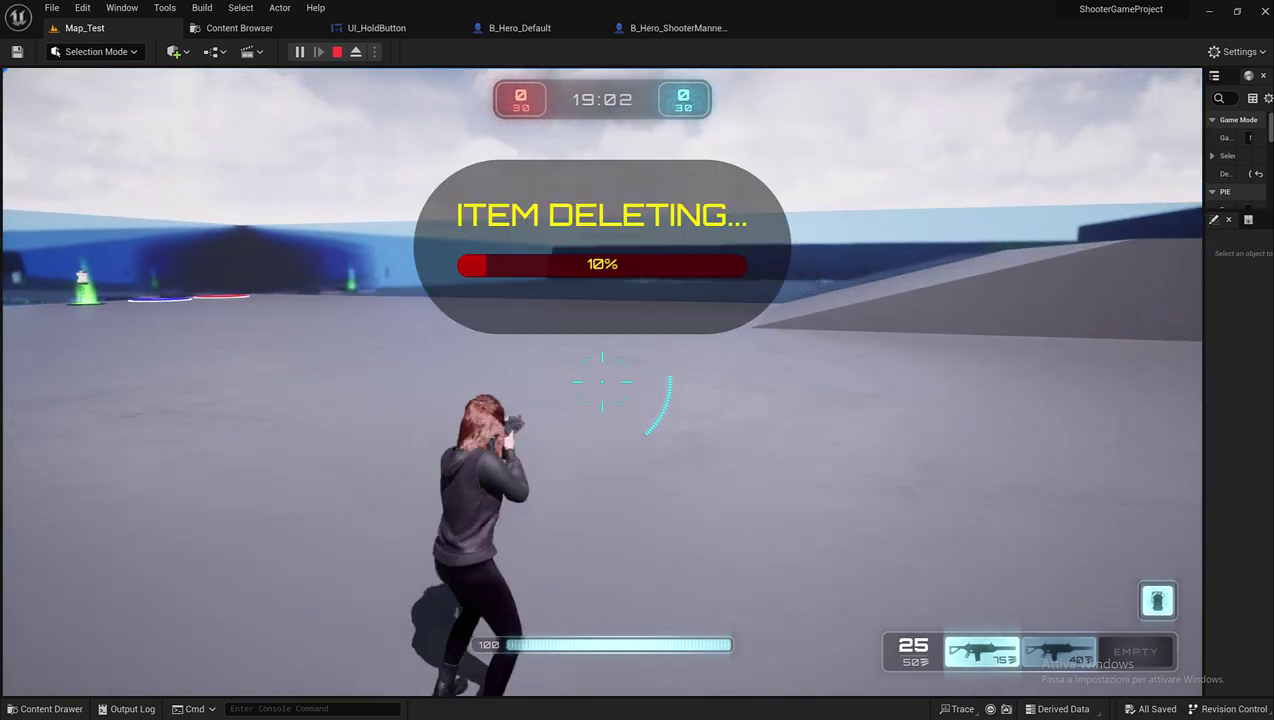